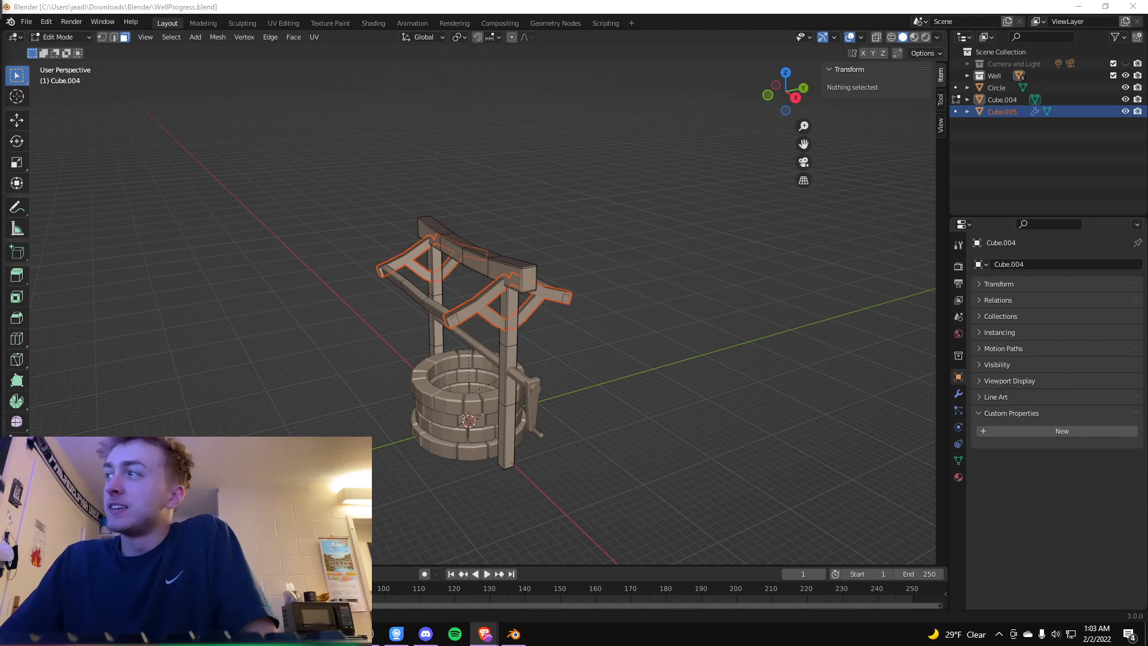
Examine the well model's roof frame, beams, posts and stone ring from the side, from above and at an angle.
middle_drag(502, 492, 541, 472)
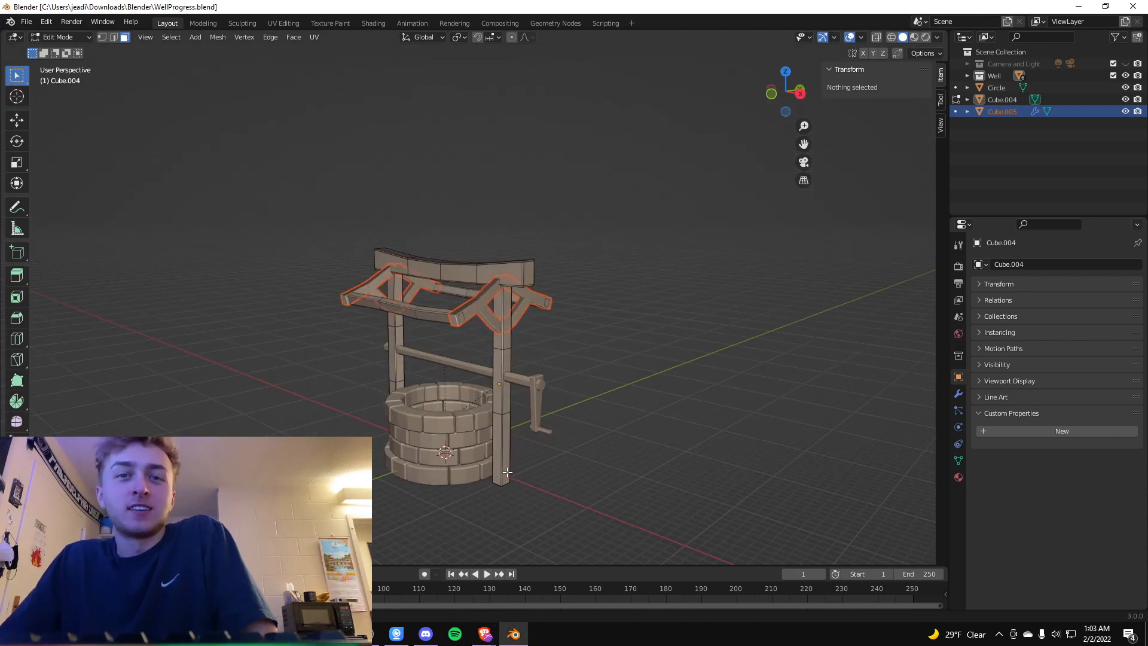
middle_drag(503, 472, 487, 483)
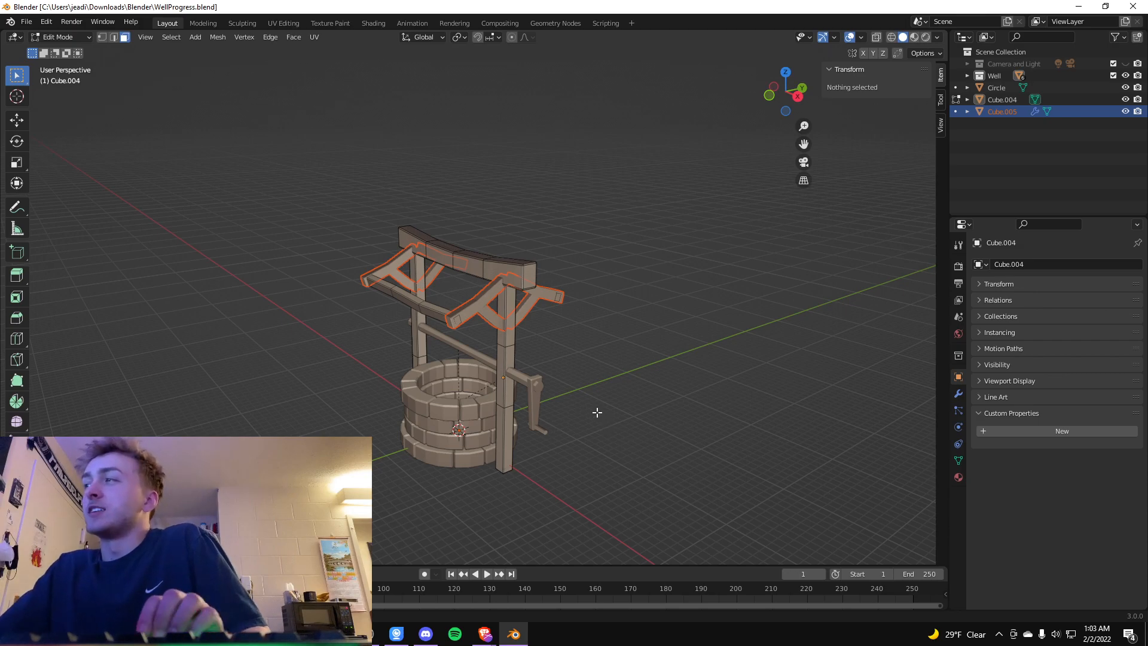
mouse_move(596, 410)
middle_down()
mouse_move(580, 412)
mouse_move(604, 397)
mouse_move(605, 422)
middle_up()
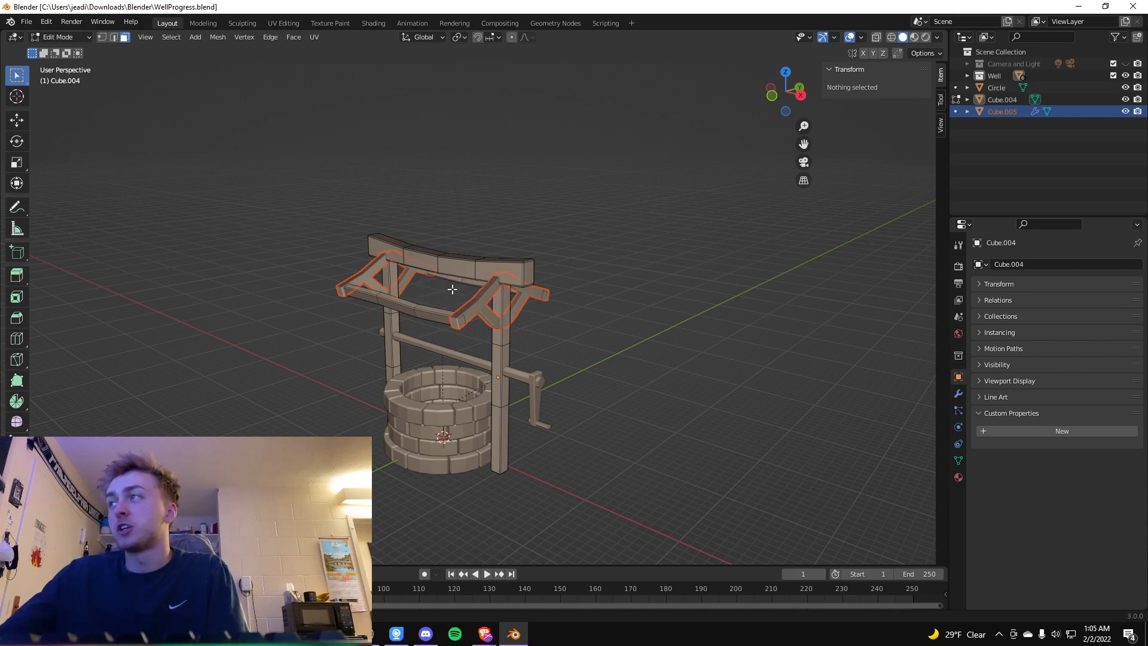
mouse_move(609, 371)
middle_down()
mouse_move(646, 374)
mouse_move(635, 387)
mouse_move(601, 387)
middle_up()
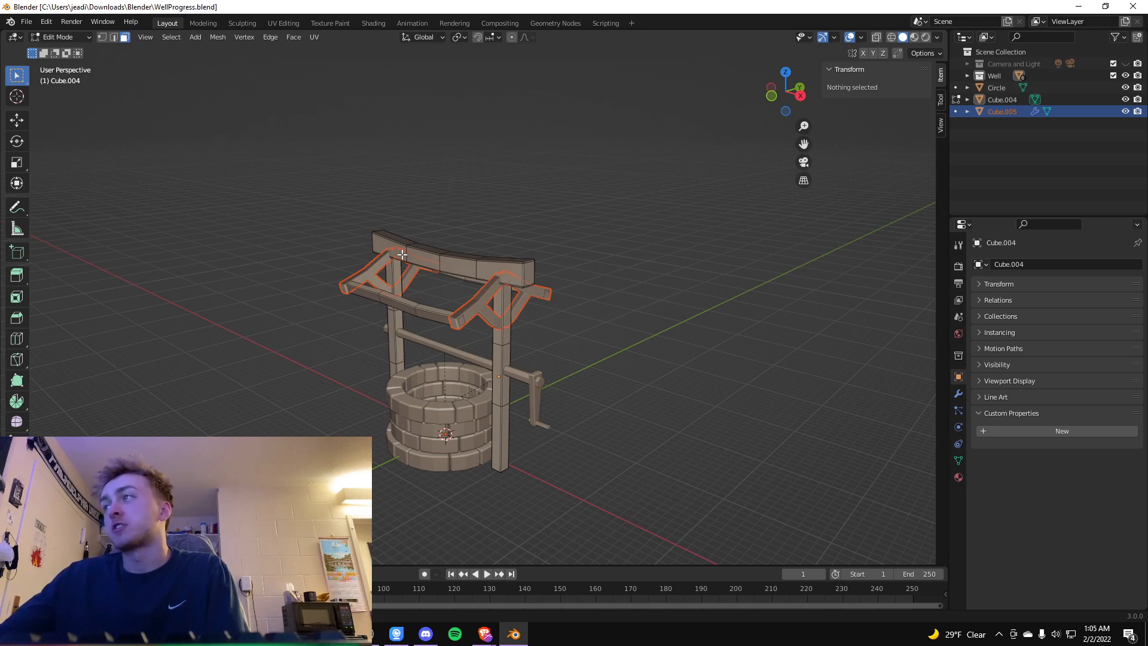
middle_drag(566, 305, 503, 294)
middle_drag(560, 318, 498, 325)
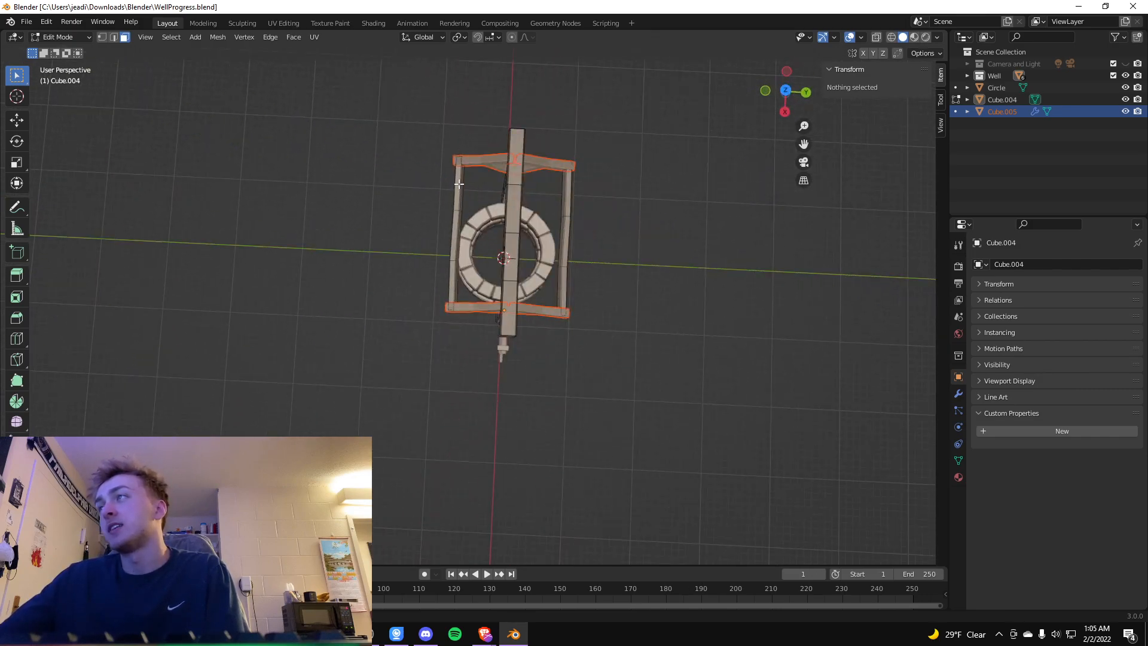
middle_drag(468, 233, 561, 249)
middle_drag(666, 313, 564, 347)
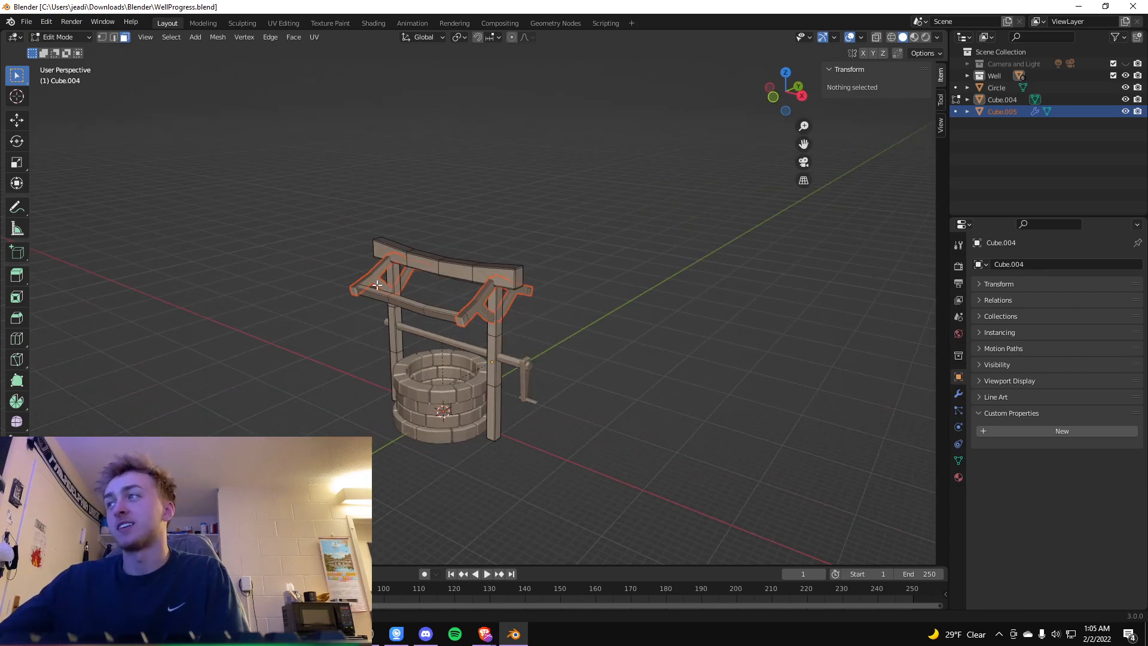
middle_drag(446, 334, 538, 390)
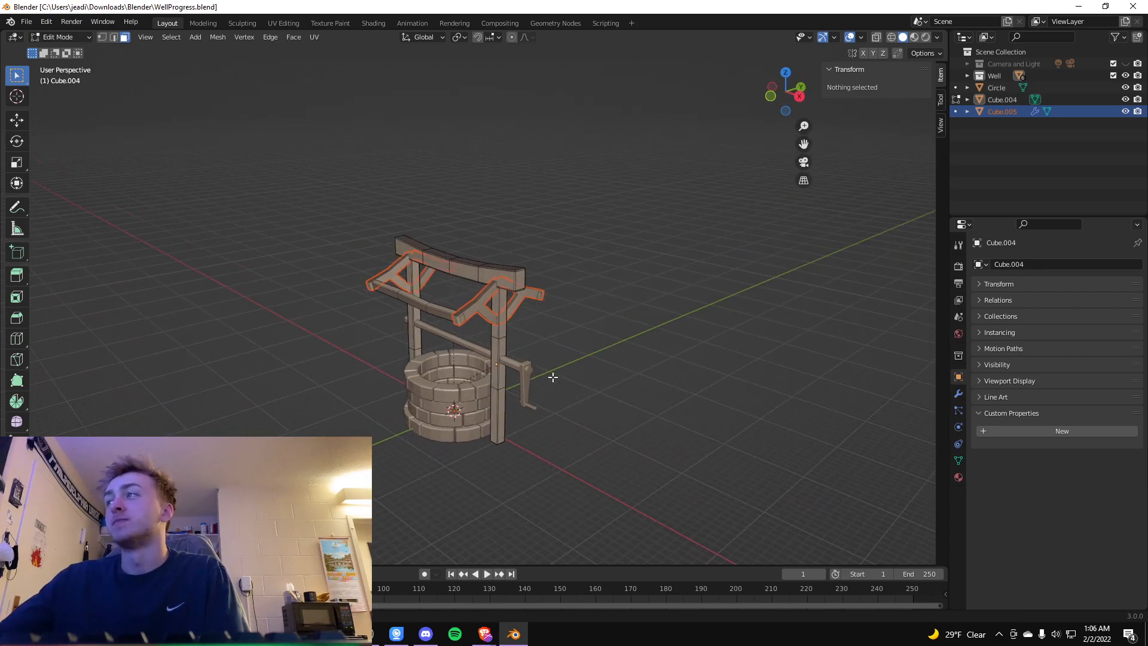
scroll(553, 376, up, 2)
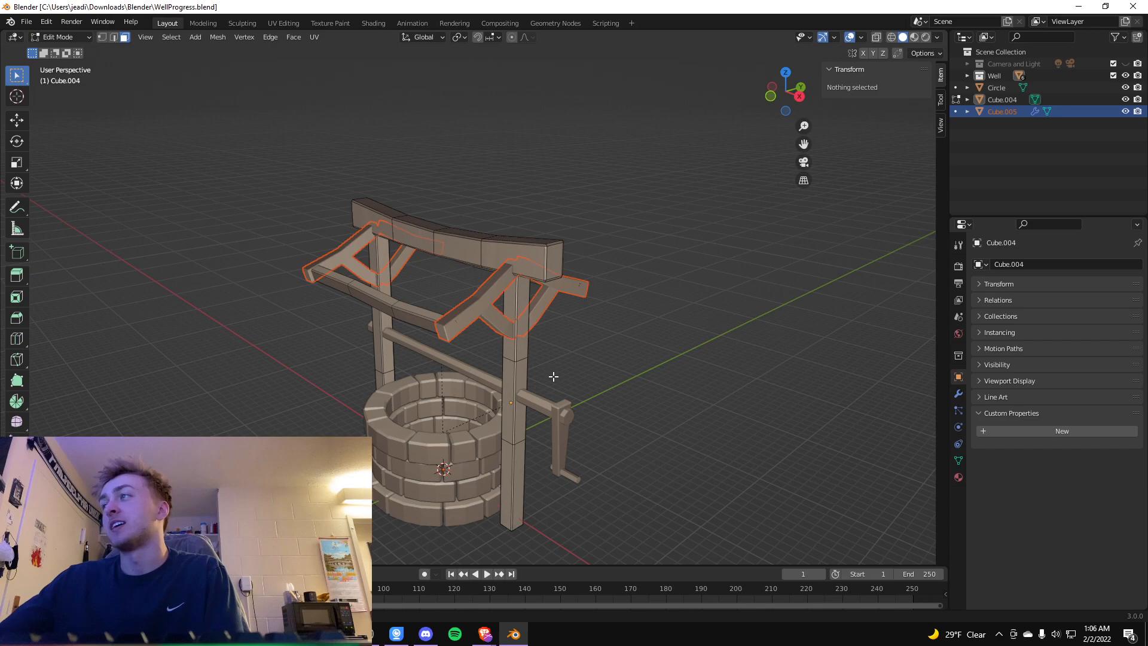
mouse_move(600, 389)
middle_down()
mouse_move(620, 371)
mouse_move(593, 374)
mouse_move(592, 386)
middle_up()
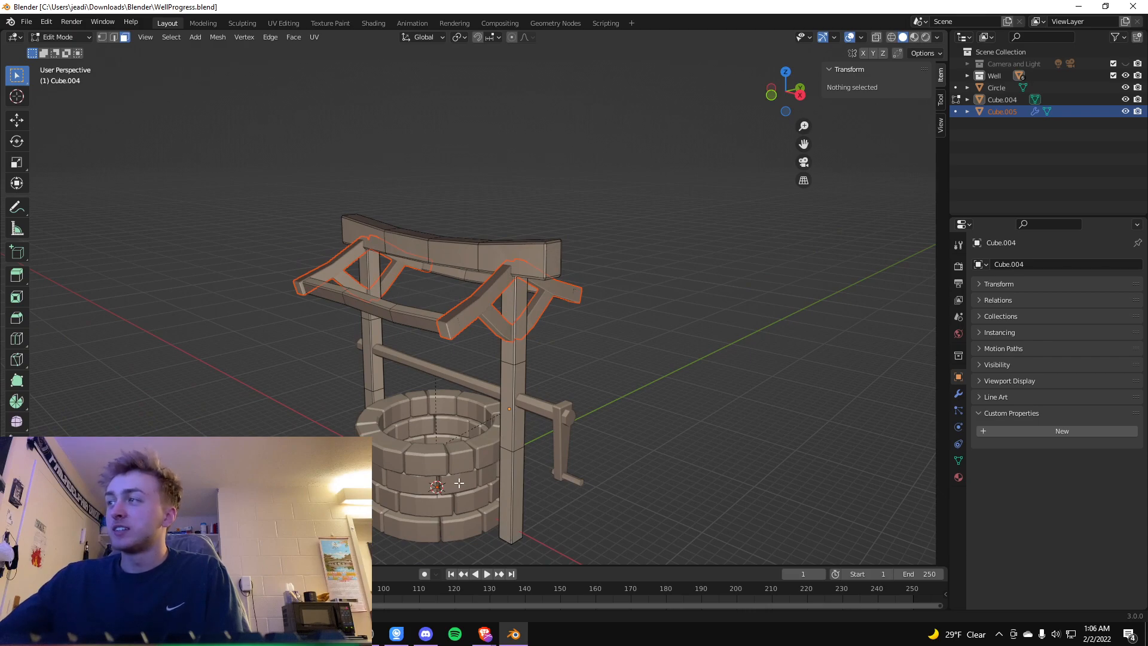
middle_drag(462, 481, 509, 471)
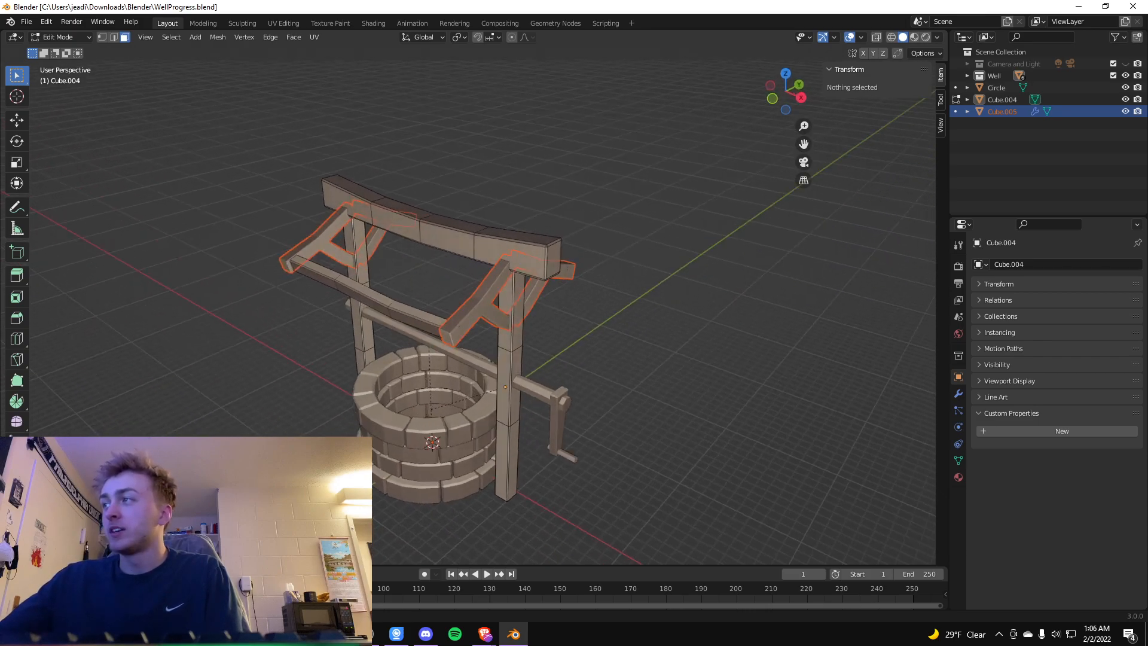
scroll(533, 517, up, 1)
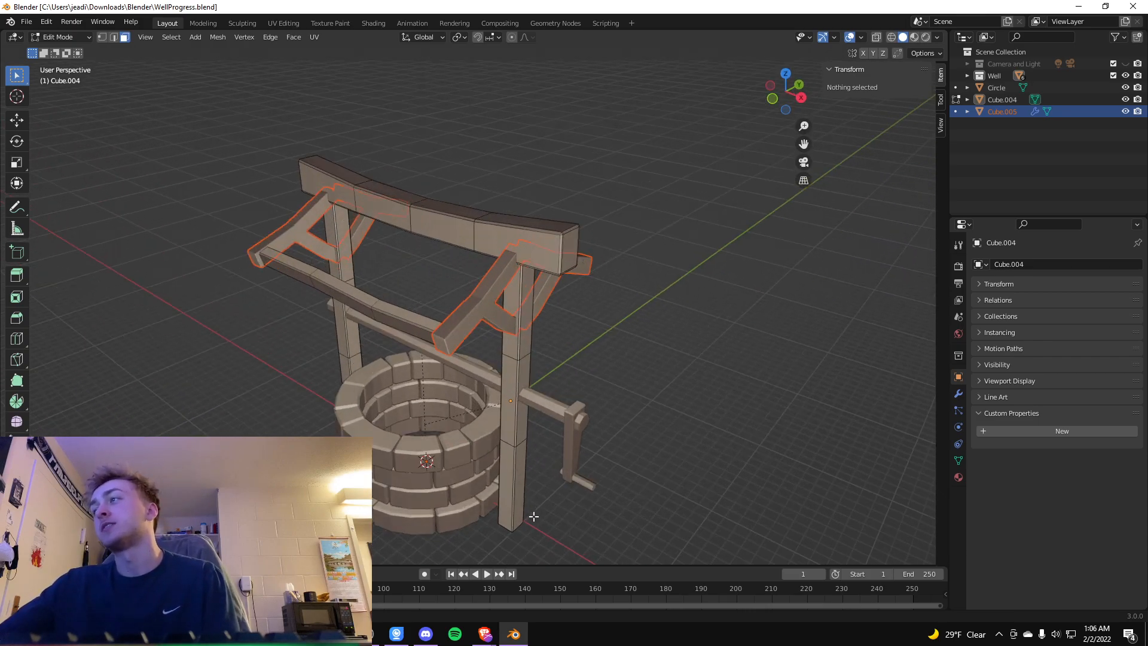
mouse_move(615, 489)
middle_down()
mouse_move(661, 425)
mouse_move(627, 514)
mouse_move(598, 490)
mouse_move(610, 486)
middle_up()
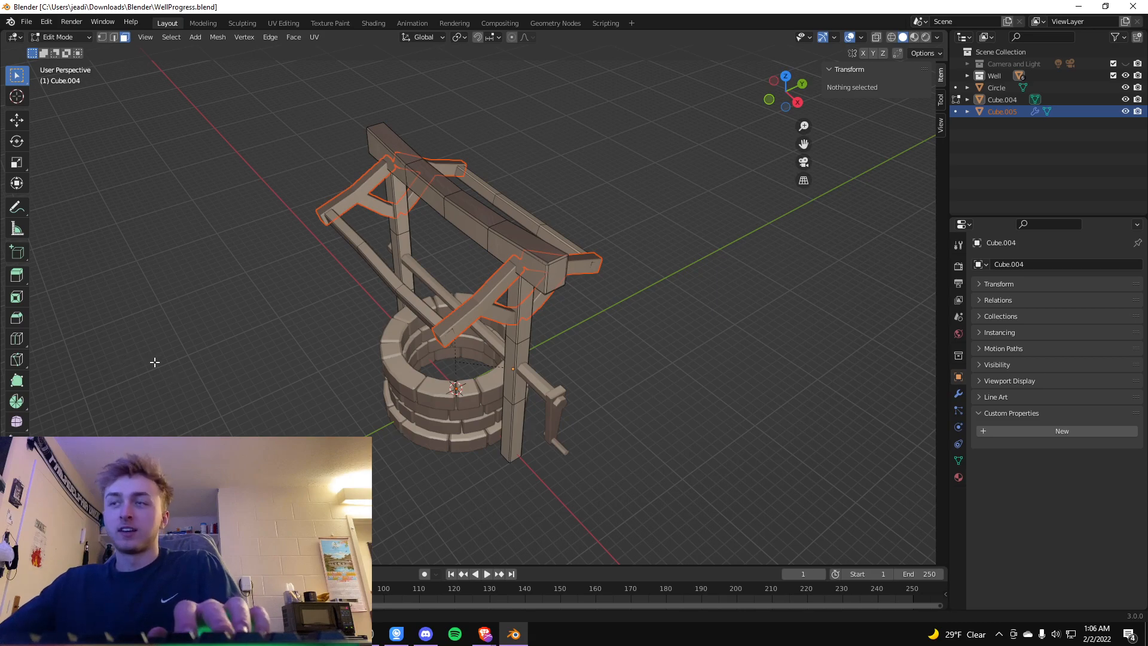
Inspect the stone ring and the base of the crank-side post up close.
scroll(381, 375, up, 2)
middle_drag(325, 391, 405, 384)
shift+middle_drag(614, 432, 535, 111)
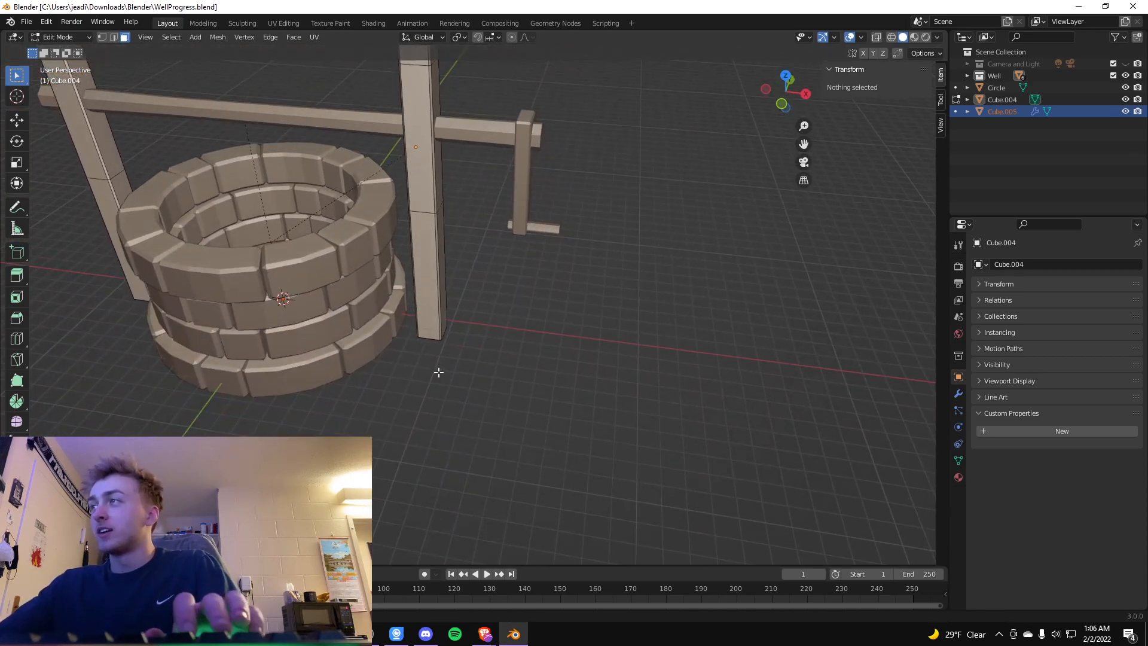
scroll(441, 368, up, 4)
middle_drag(487, 322, 461, 325)
scroll(462, 324, down, 1)
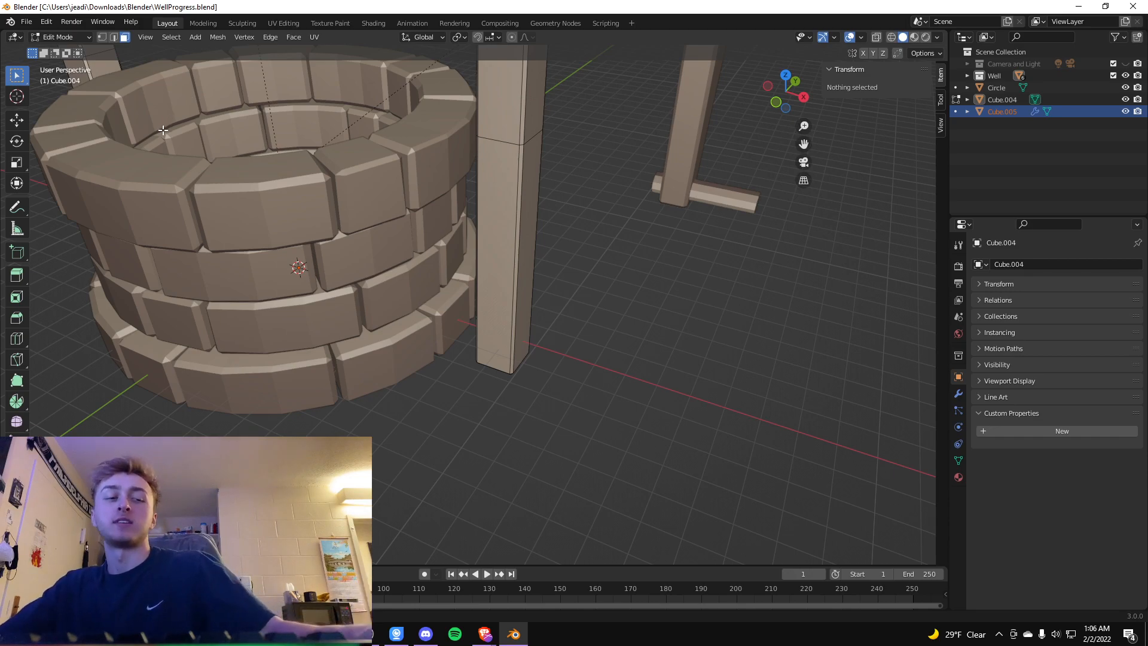
middle_drag(613, 268, 570, 259)
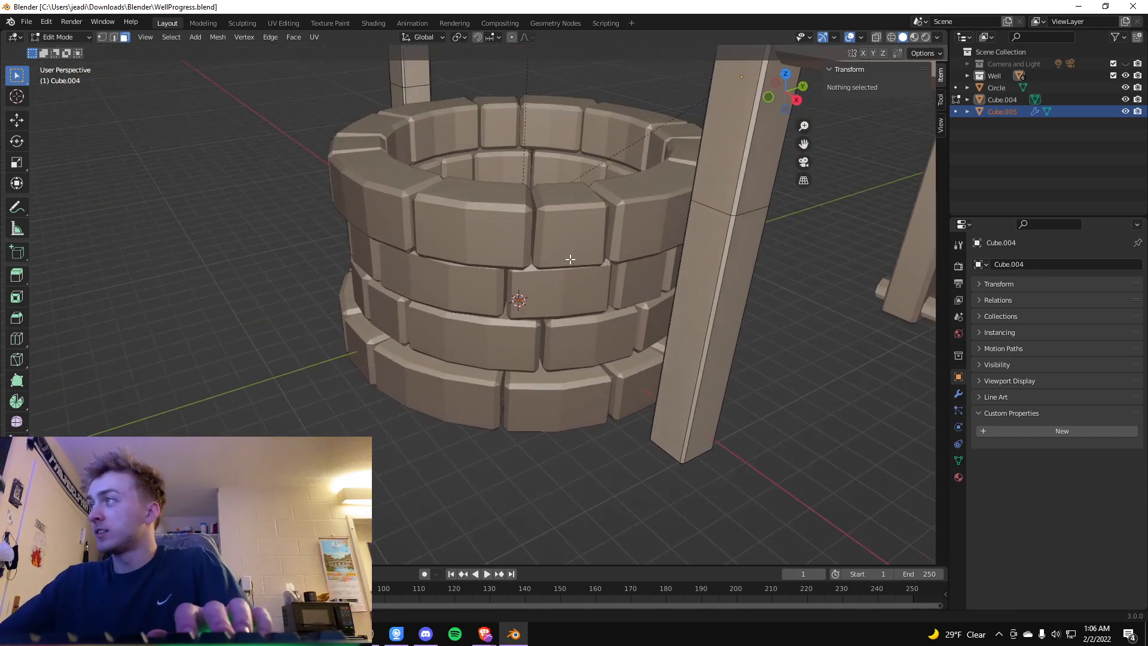
middle_drag(698, 302, 743, 318)
scroll(735, 315, up, 5)
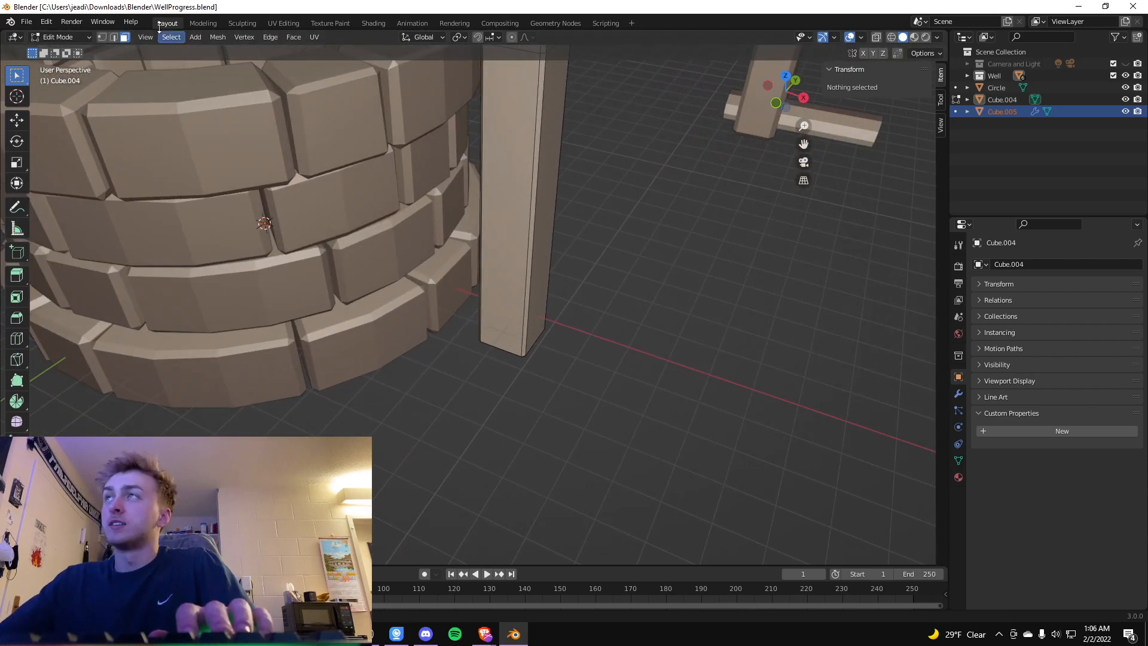
Add a cube to the wooden frame mesh in Edit Mode and check where it sits inside the well.
click(199, 36)
click(220, 64)
middle_drag(498, 209, 459, 212)
scroll(464, 212, down, 2)
shift+middle_drag(657, 207, 619, 430)
mouse_move(581, 217)
middle_down()
mouse_move(588, 260)
mouse_move(506, 189)
mouse_move(576, 234)
middle_up()
scroll(506, 189, up, 2)
scroll(506, 189, up, 3)
key(KP_7)
scroll(512, 236, down, 8)
middle_drag(344, 213, 351, 215)
middle_drag(421, 242, 441, 274)
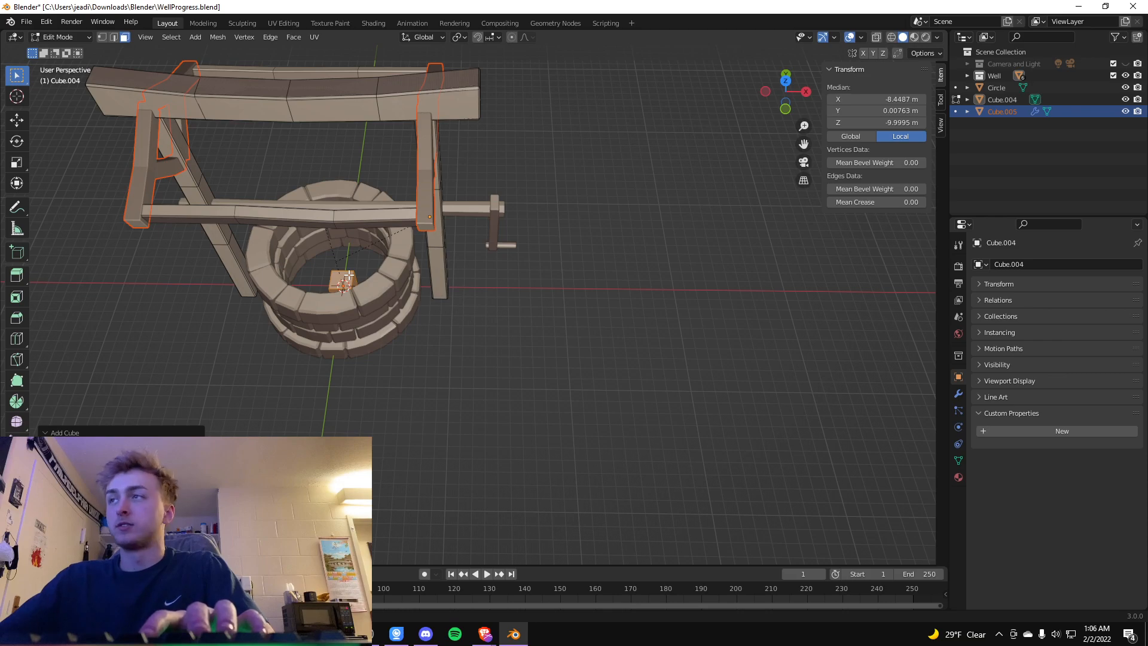
Raise the new cube along the Z axis out of the well and place it outside the ring near the crank-side post.
key(g)
key(z)
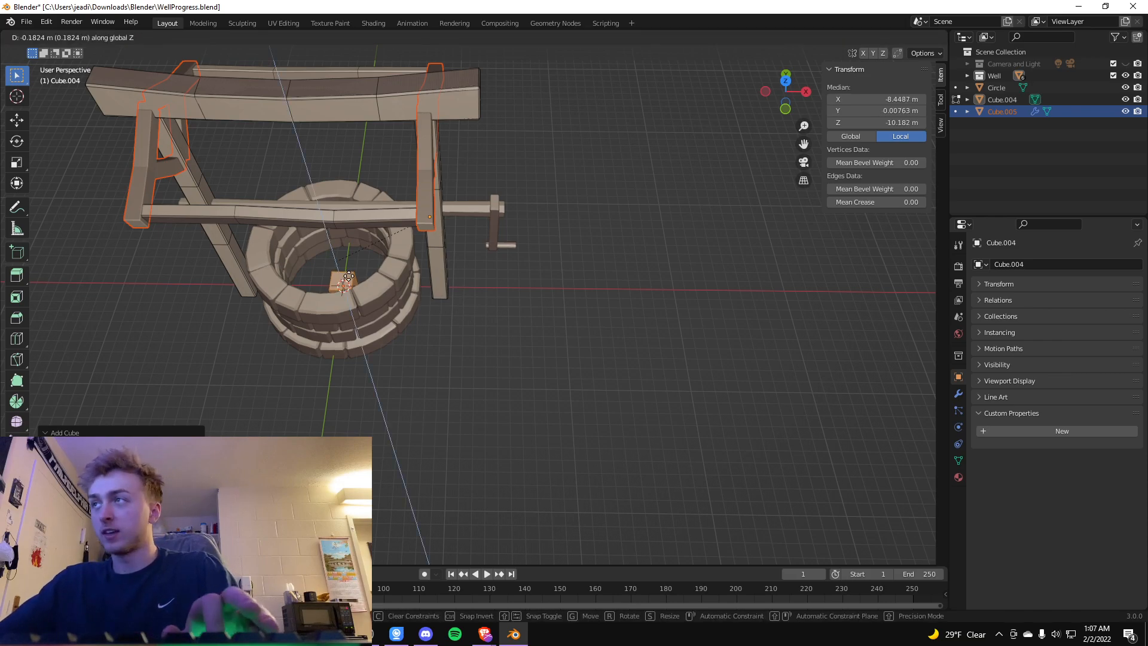
click(328, 151)
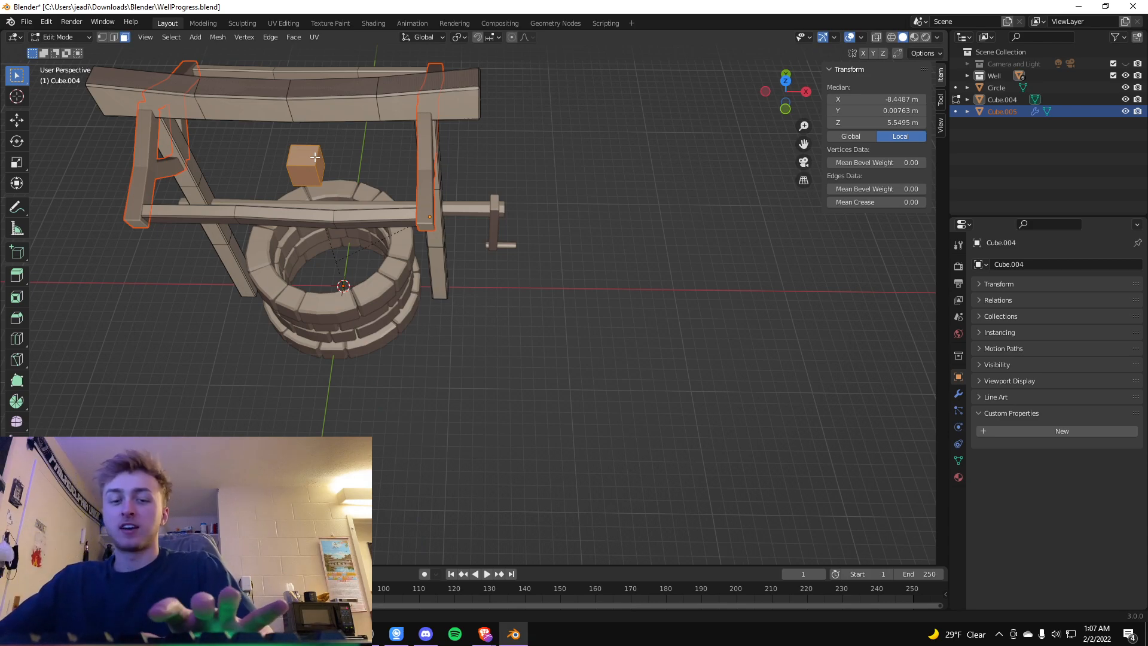
key(g)
click(490, 304)
middle_drag(561, 326, 526, 310)
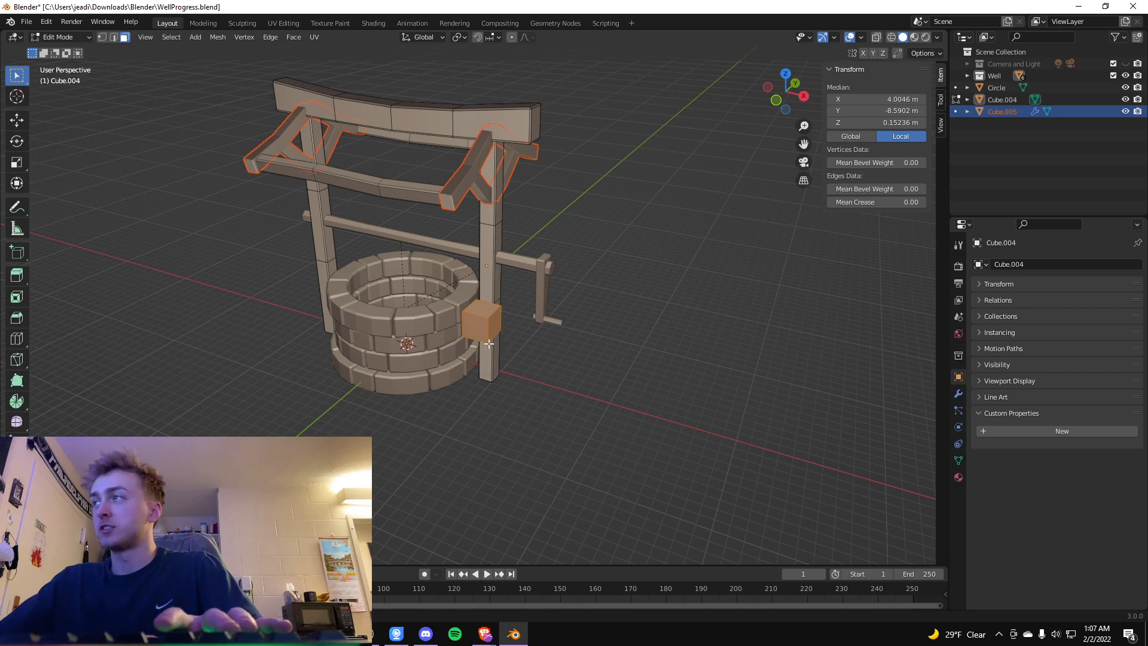
middle_drag(549, 348, 511, 337)
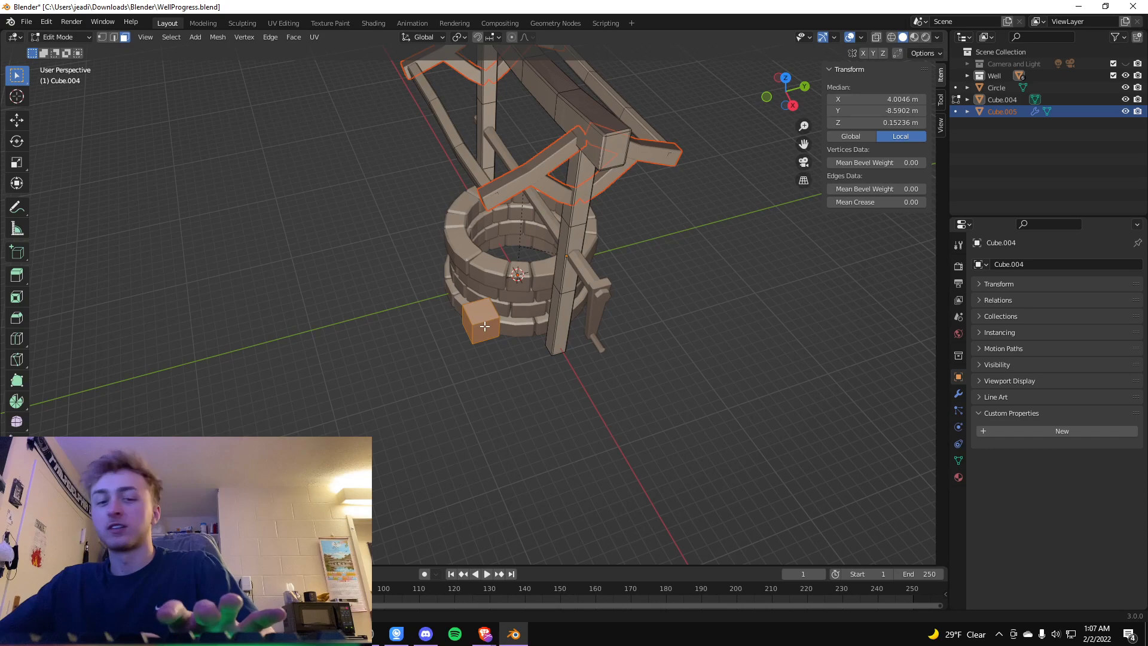
Lower the cube along the Z axis to ground level, at a local Z of about -9.17 m.
key(g)
key(z)
click(484, 406)
middle_drag(484, 406, 566, 356)
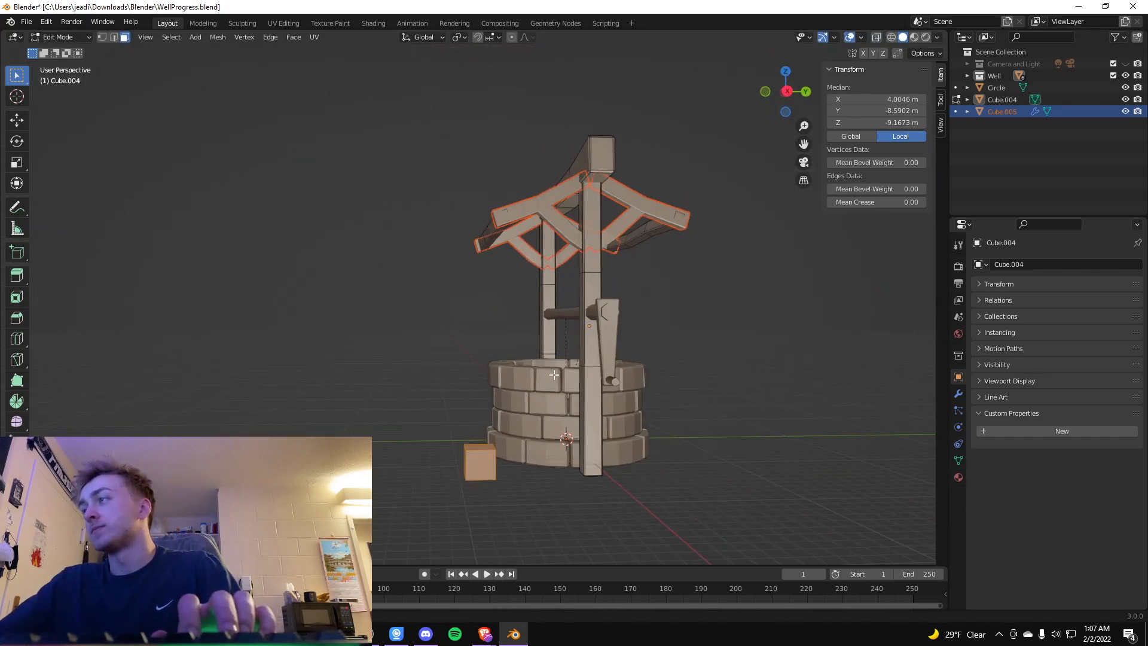
middle_drag(622, 471, 472, 442)
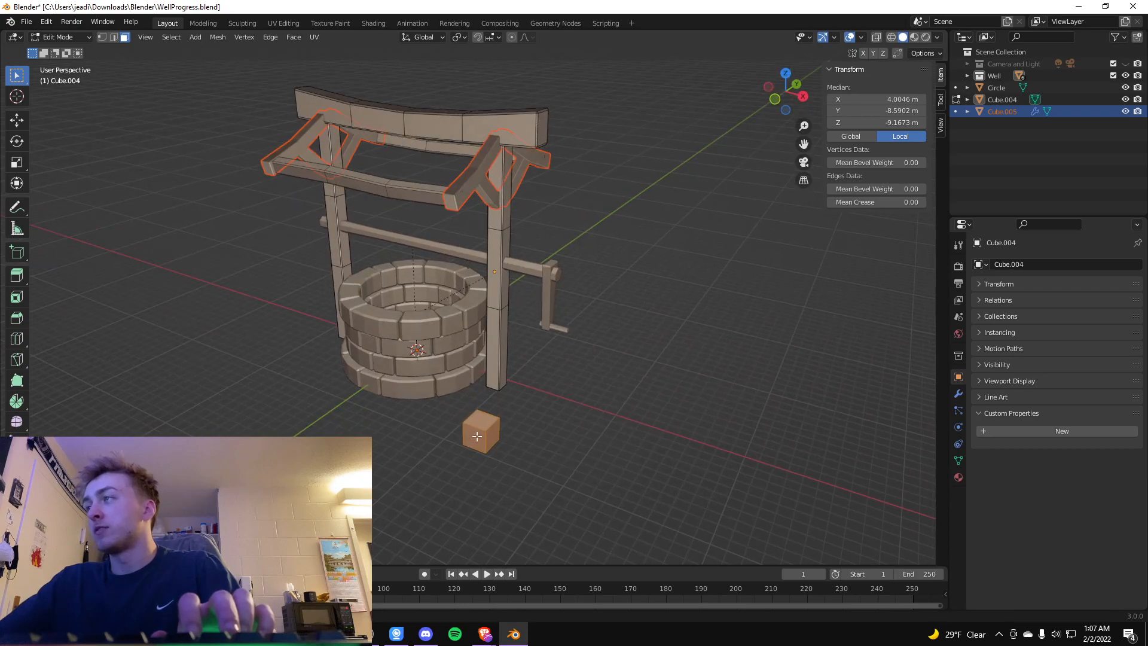
click(477, 437)
key(g)
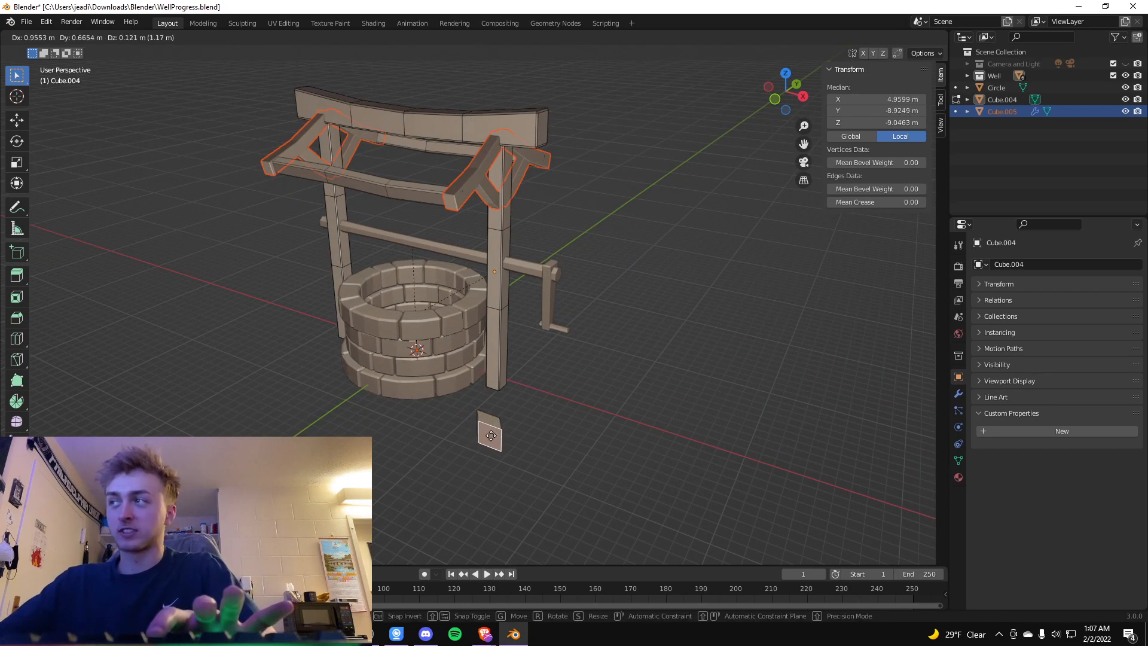
click(488, 437)
key(ctrl+z)
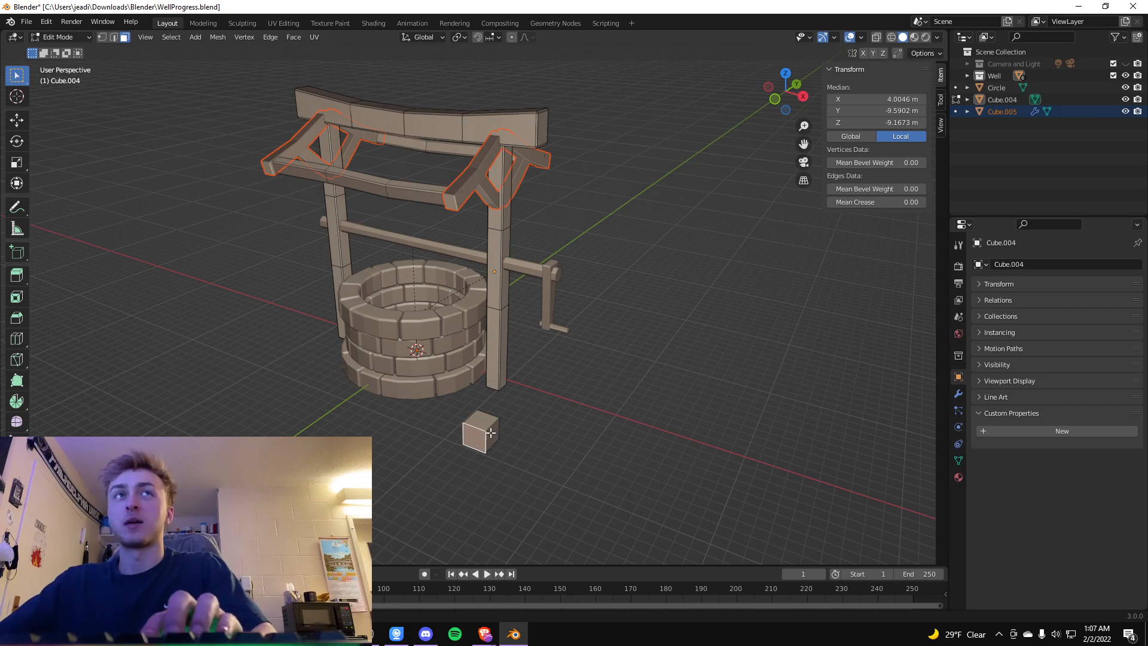
Select only the cube's linked geometry and scale the cube down to less than half its size.
middle_drag(565, 423, 507, 456)
scroll(557, 448, up, 3)
scroll(574, 454, up, 2)
scroll(601, 463, down, 2)
key(a)
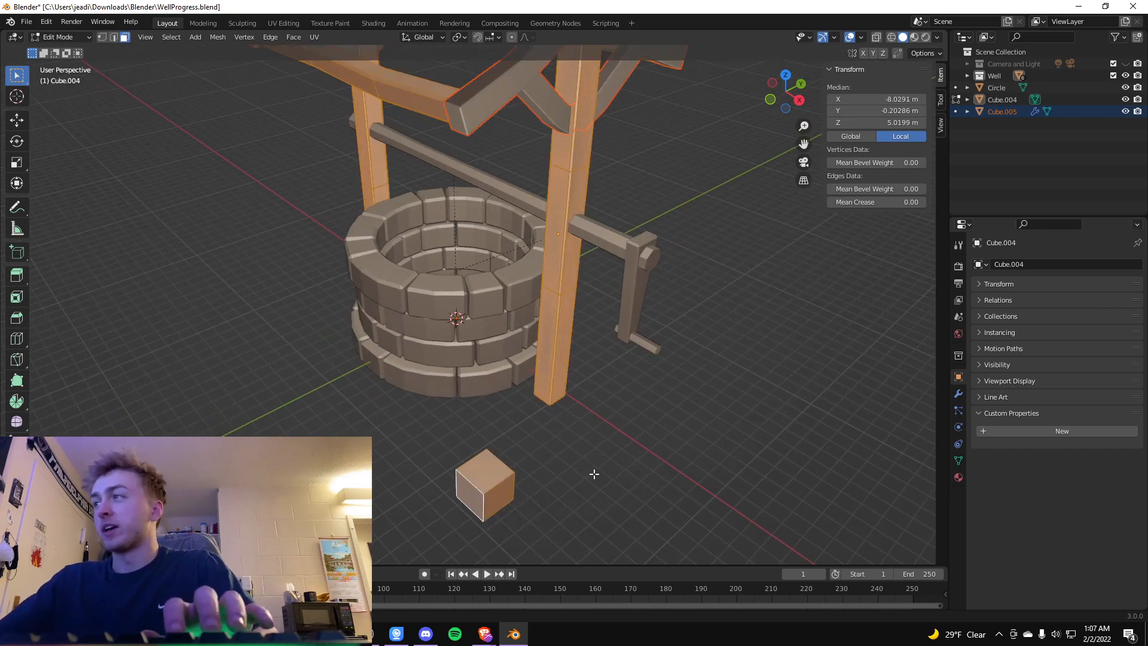
key(alt+a)
click(491, 490)
key(ctrl+l)
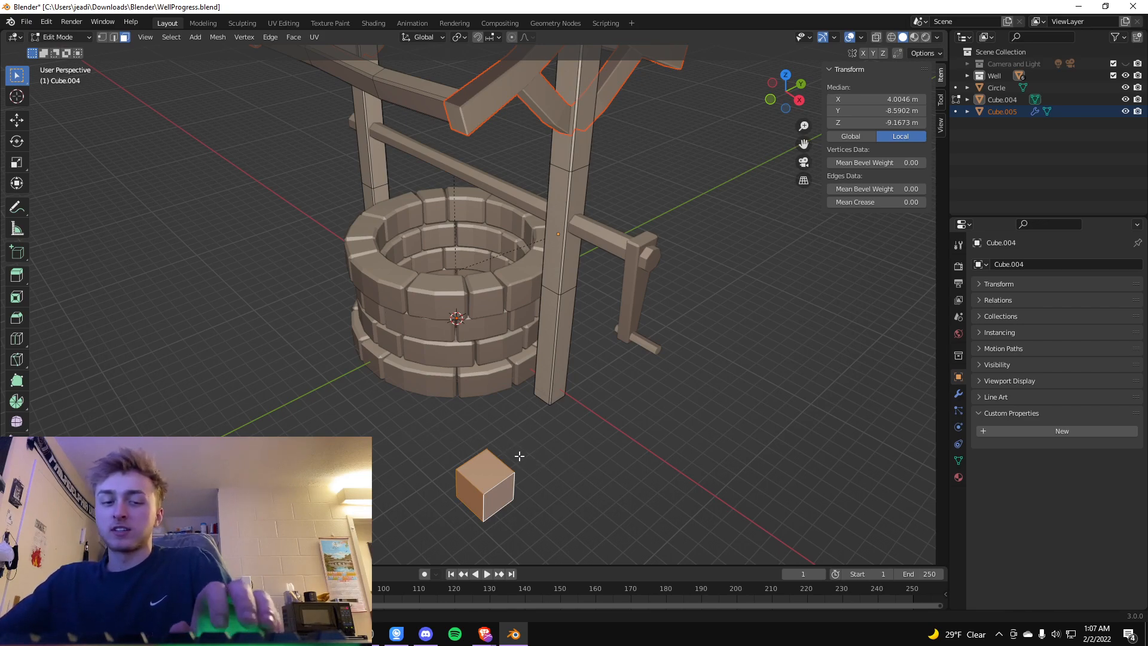
key(s)
click(488, 466)
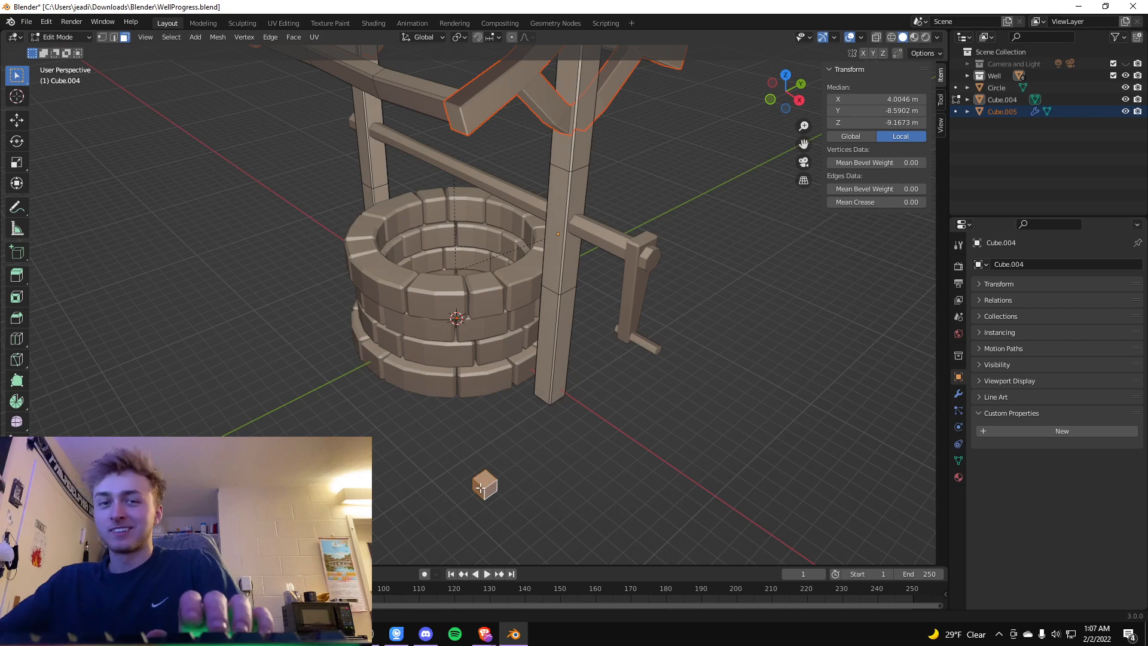
Select single faces of the small cube one after another.
click(548, 515)
middle_drag(548, 516, 502, 517)
click(487, 497)
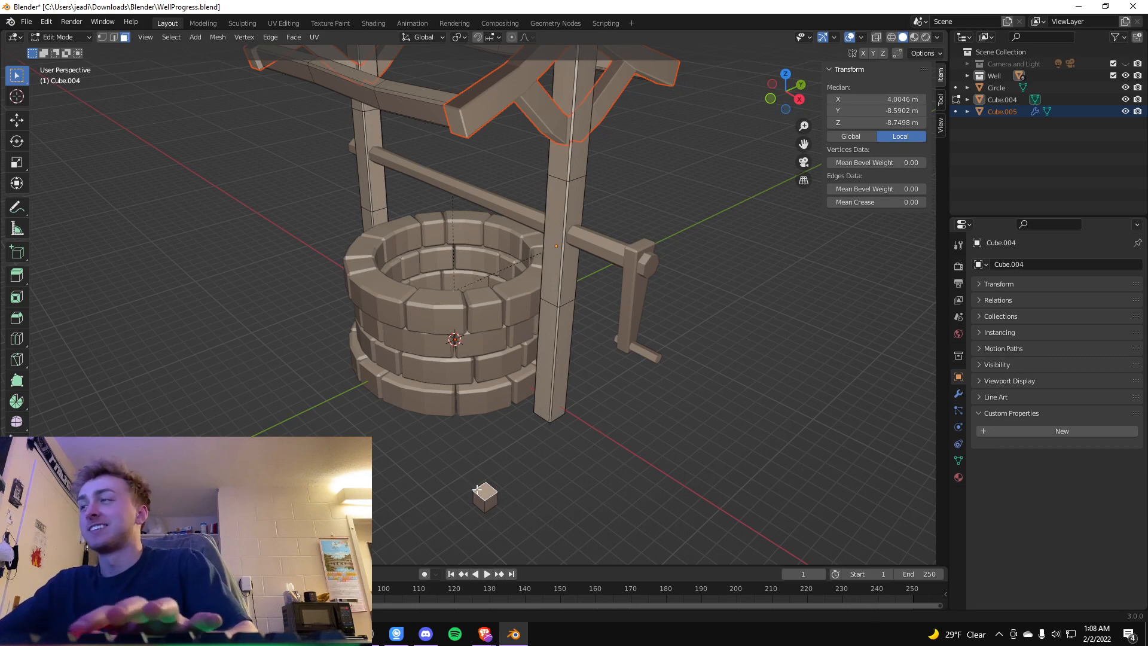
click(495, 505)
click(489, 499)
click(541, 499)
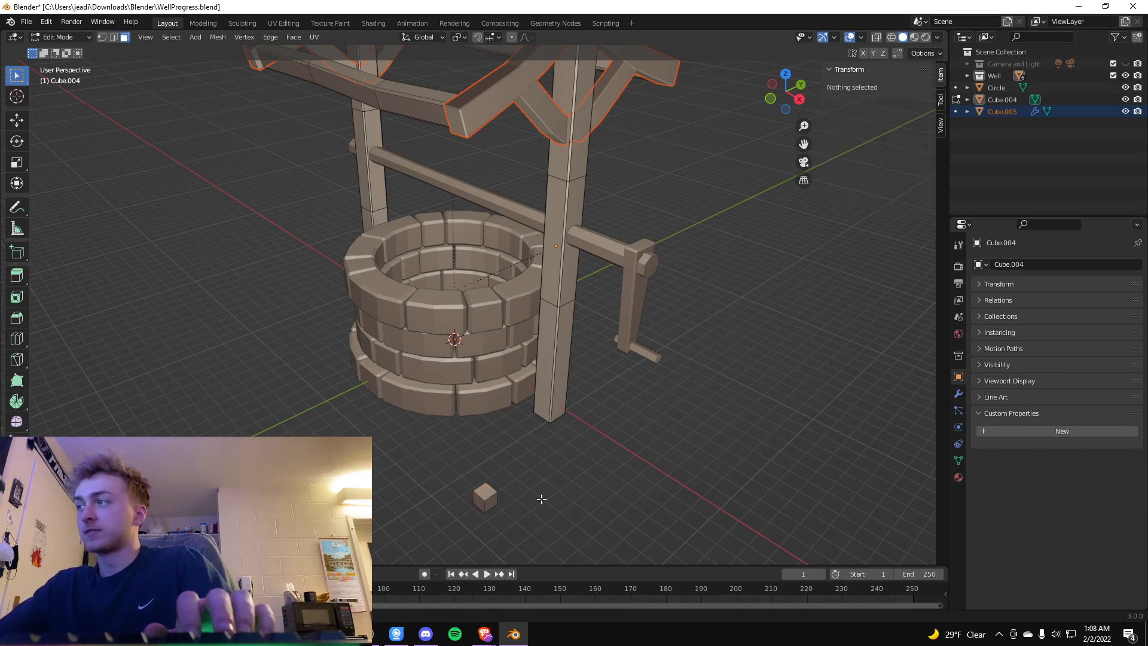
click(488, 496)
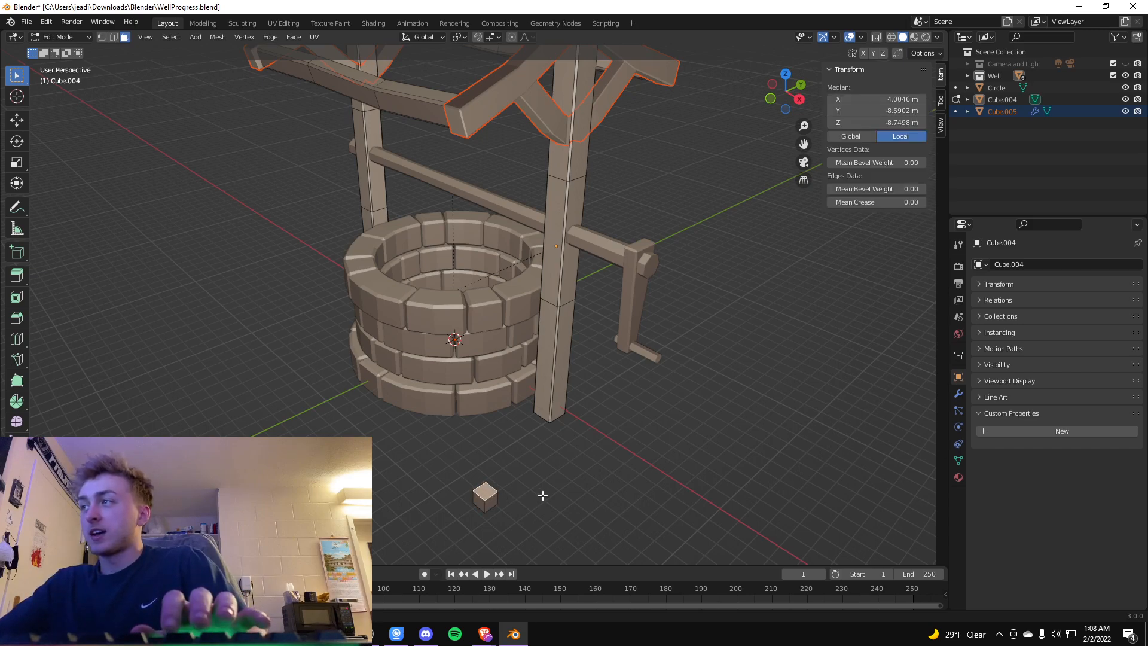
click(491, 501)
click(483, 491)
click(482, 503)
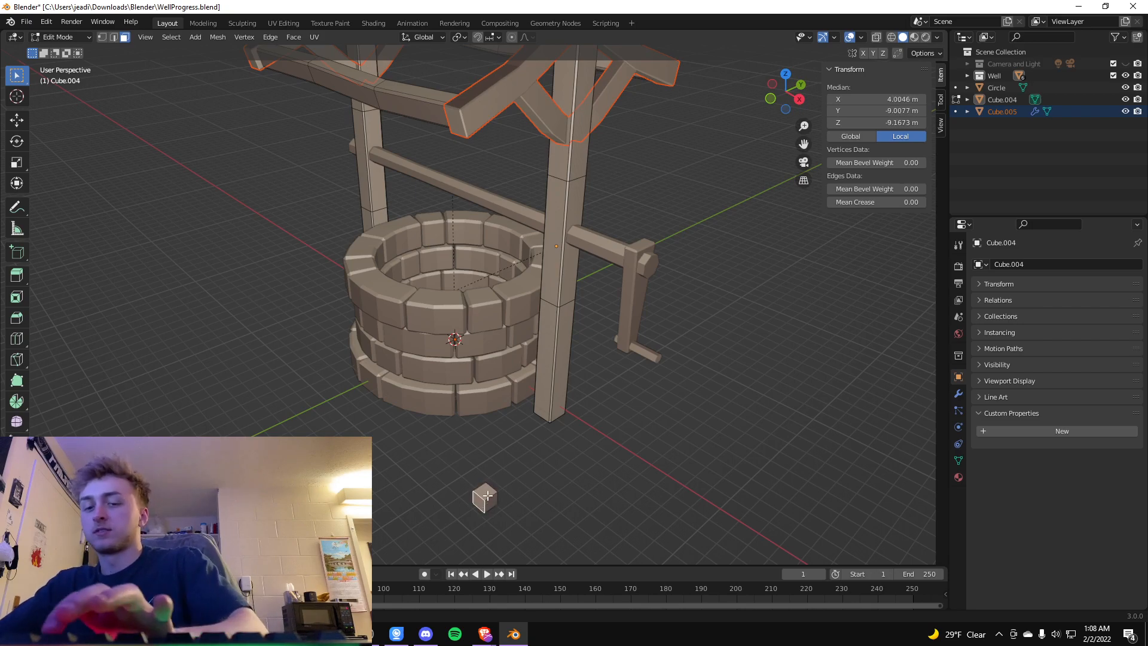
click(493, 496)
Select the whole small cube and move it up beside the crank-side post, to a local position of about X 4.70, Y -3.64, Z -6.17 m.
middle_drag(544, 506, 576, 402)
scroll(601, 418, up, 5)
middle_drag(668, 460, 241, 399)
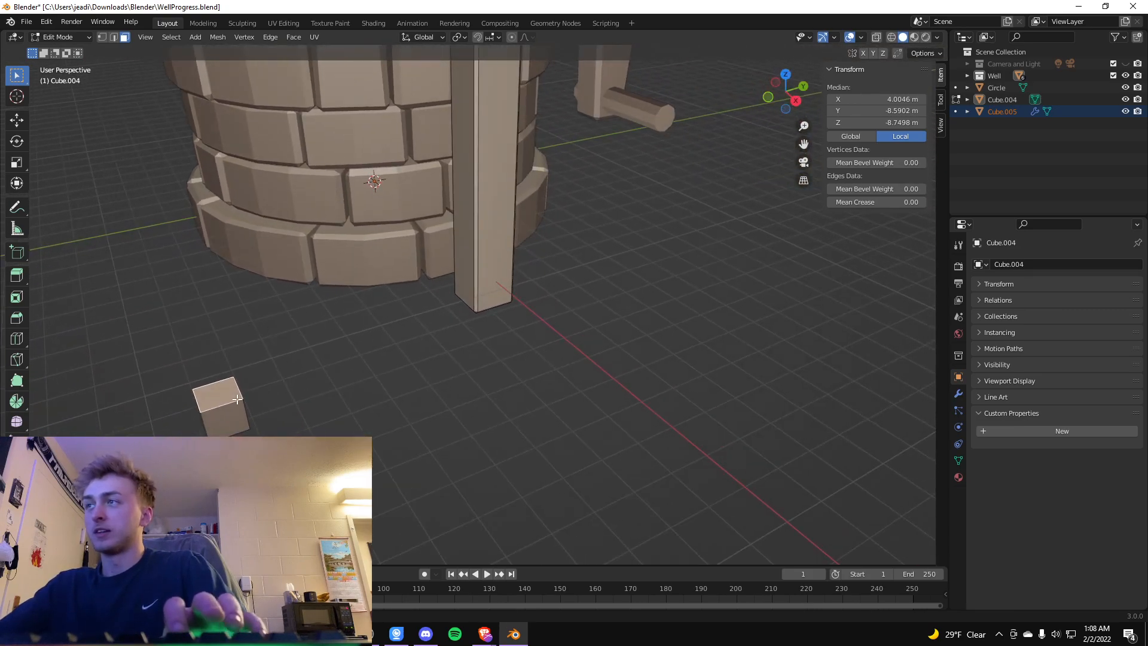
click(211, 429)
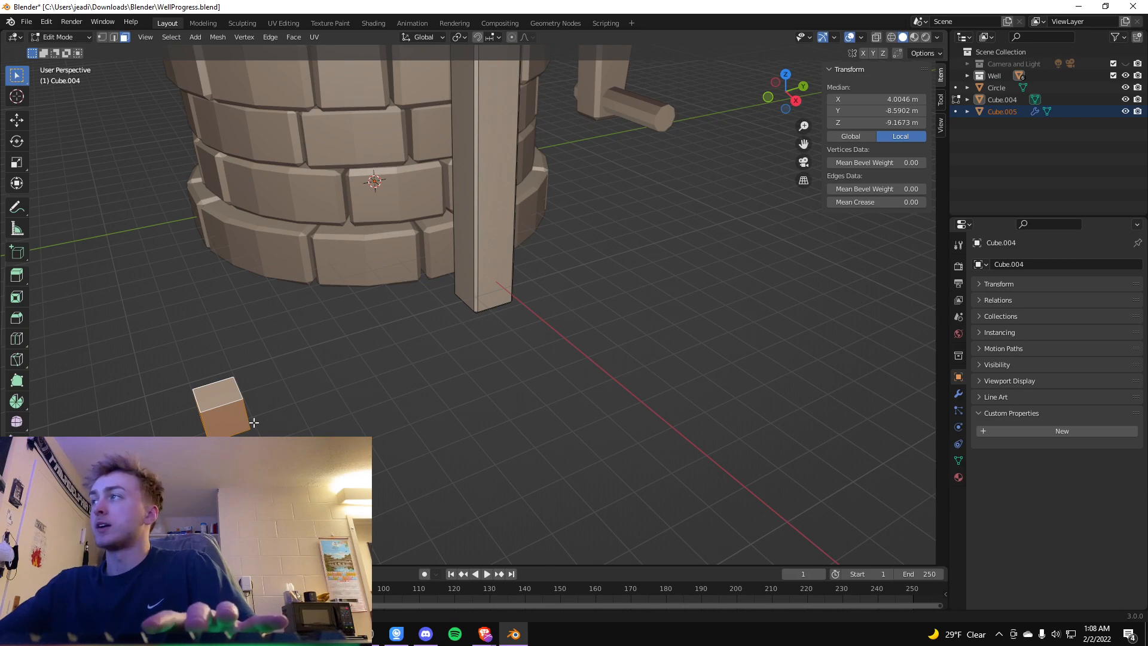
key(g)
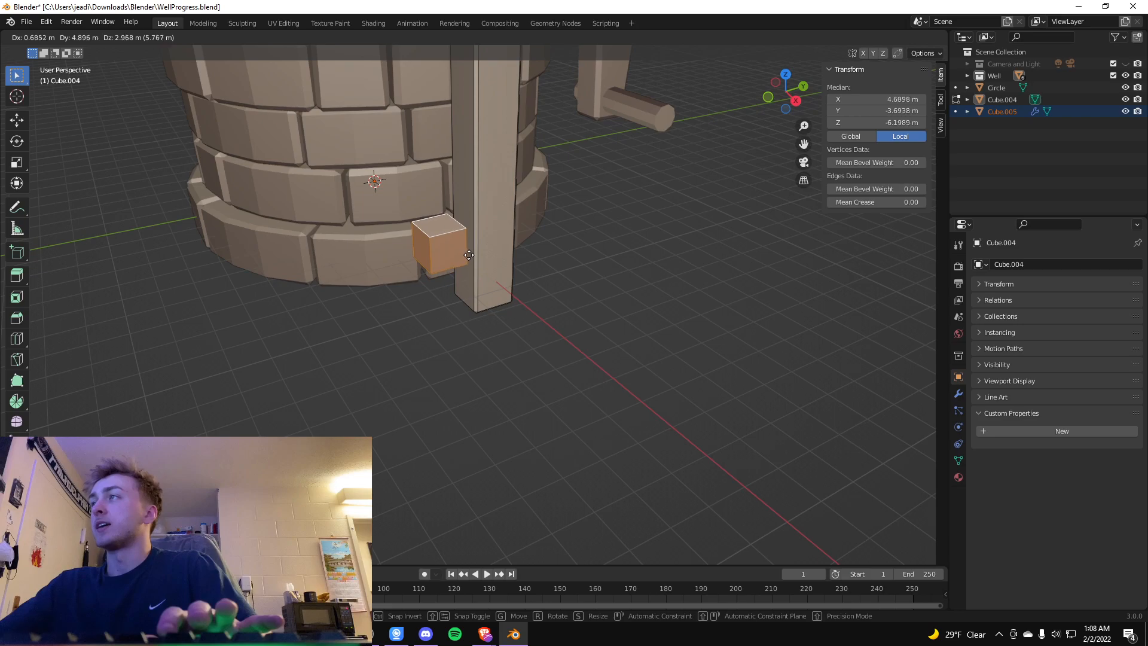
click(469, 256)
Move the cube along the X axis toward the well, to a local X of about 0.47 m.
middle_drag(479, 287, 542, 335)
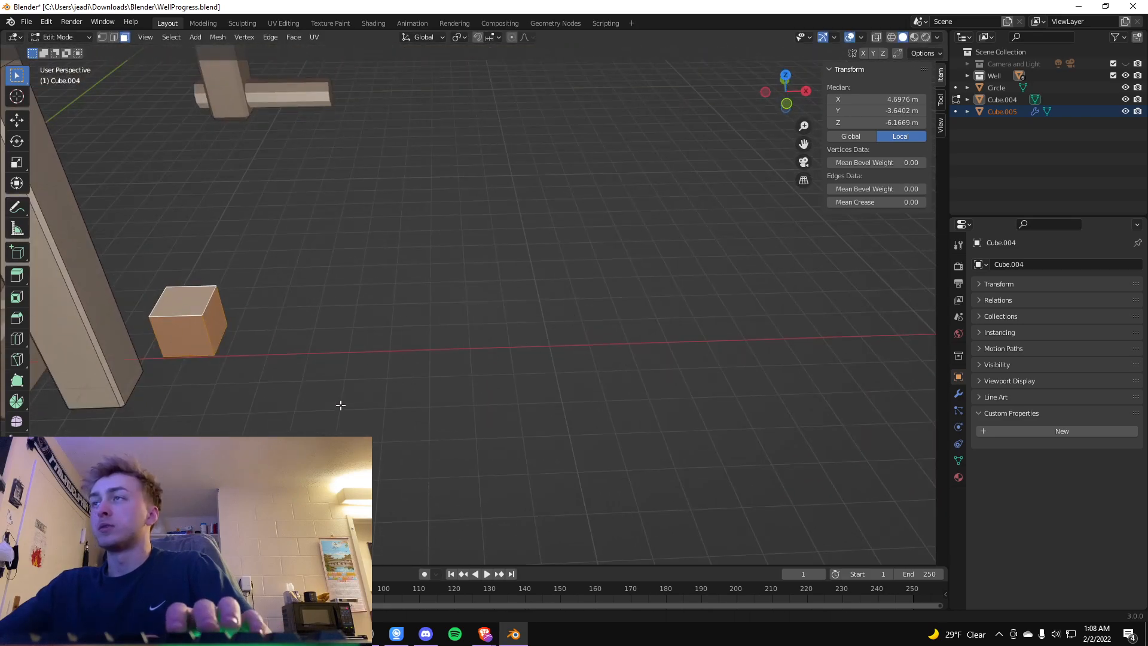
middle_drag(174, 413, 619, 196)
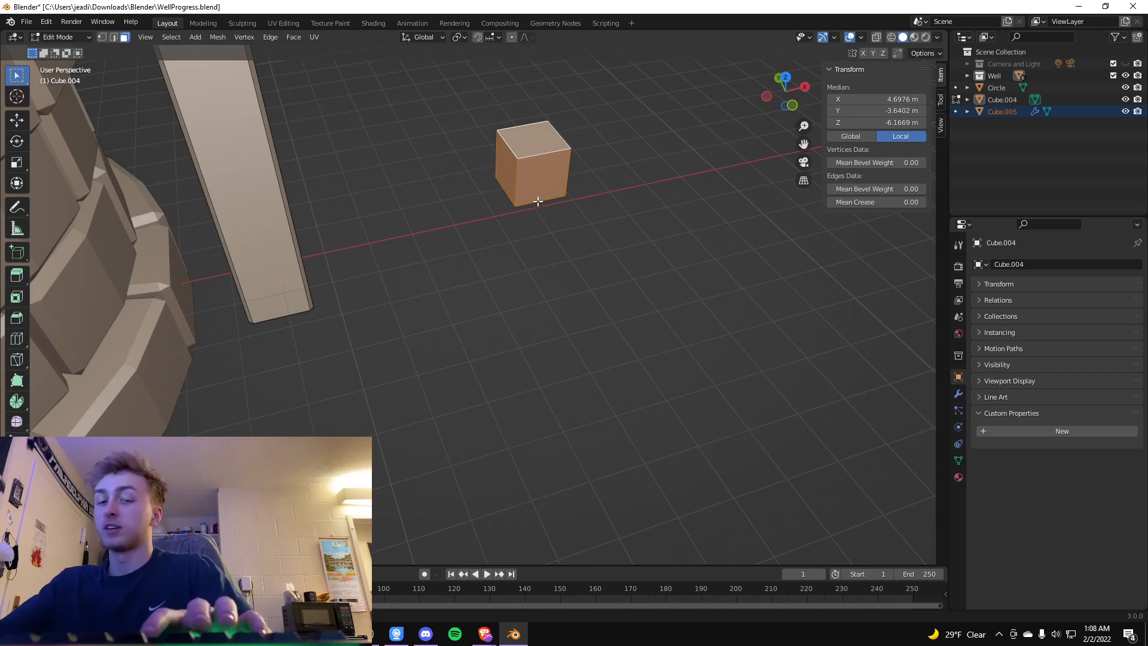
key(g)
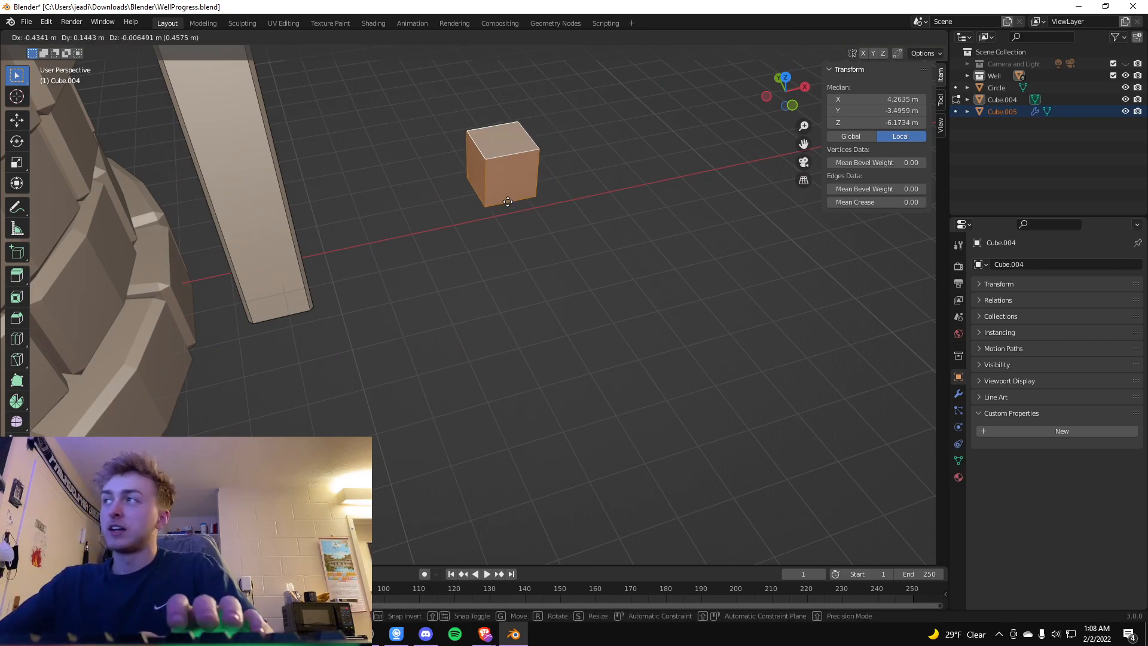
key(x)
click(246, 221)
middle_drag(245, 220, 436, 222)
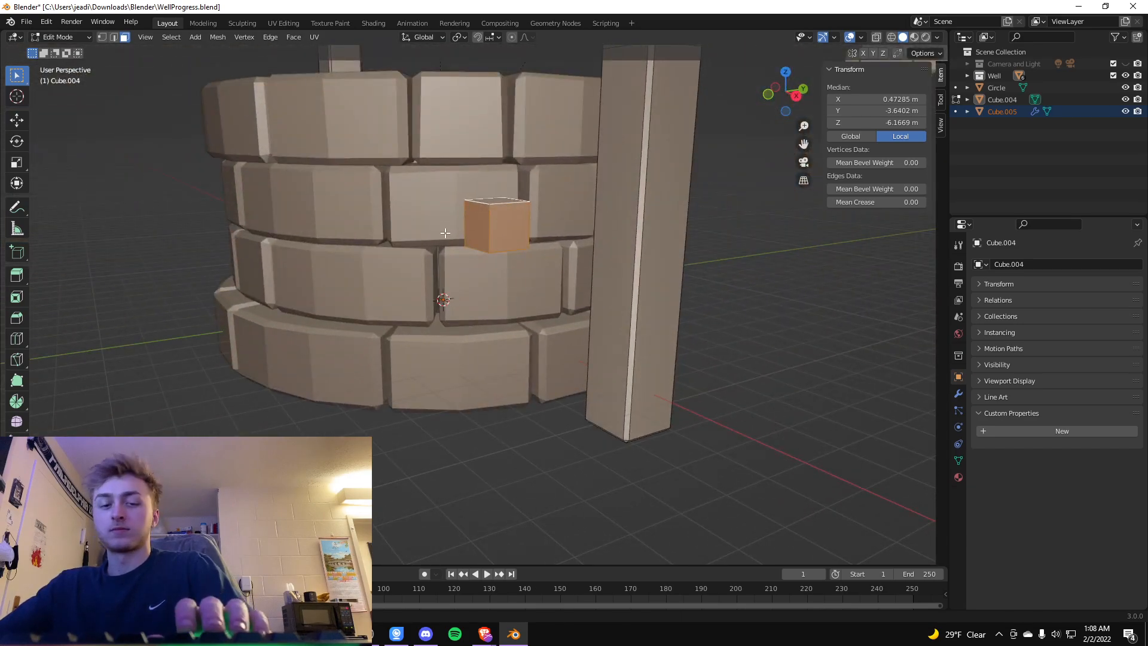
Lower the cube along the Z axis to the foot of the post, at a local Z of about -10.24 m.
key(g)
key(z)
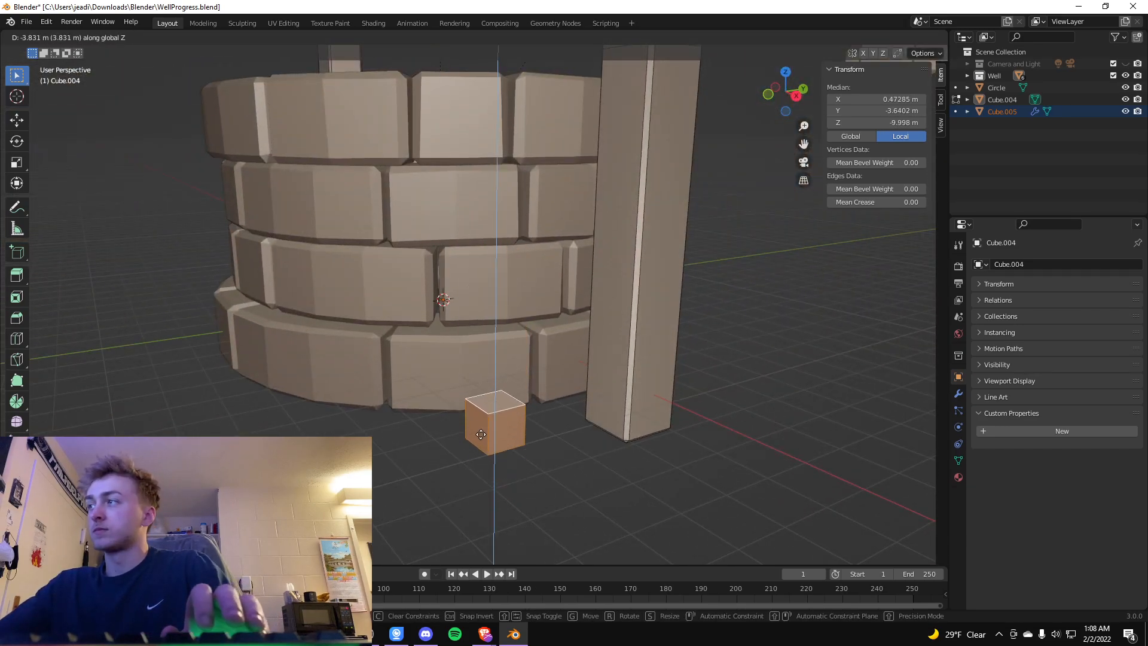
click(481, 432)
middle_drag(492, 441, 617, 438)
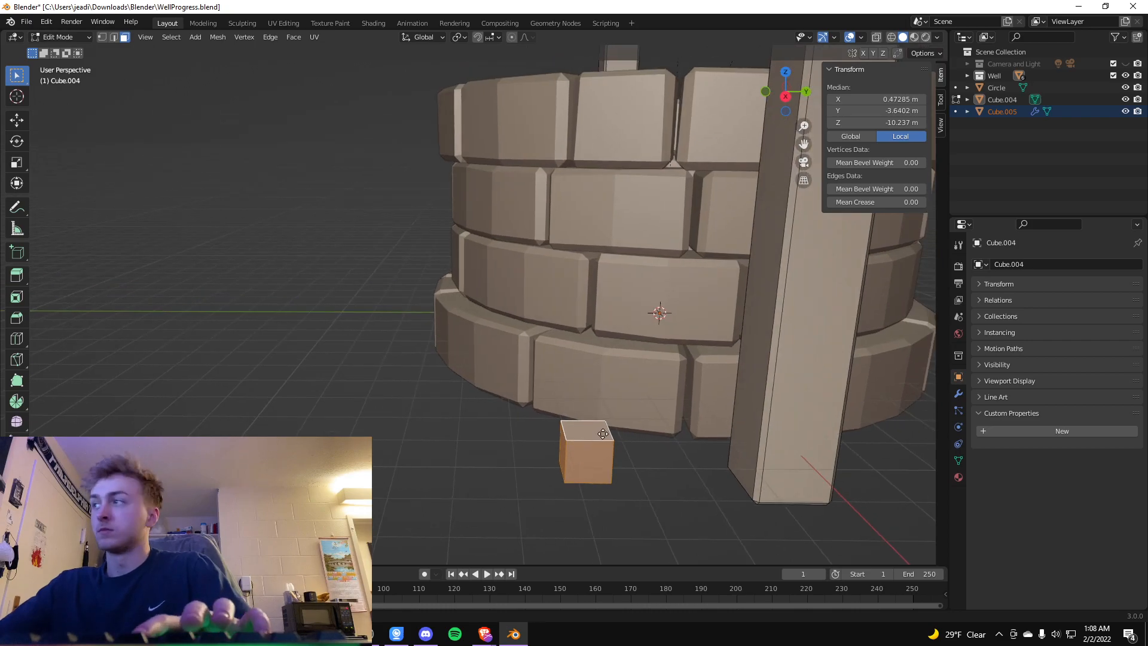
Move the cube along the Y axis up to the side of the post, at a local Y of about -1.15 m.
key(g)
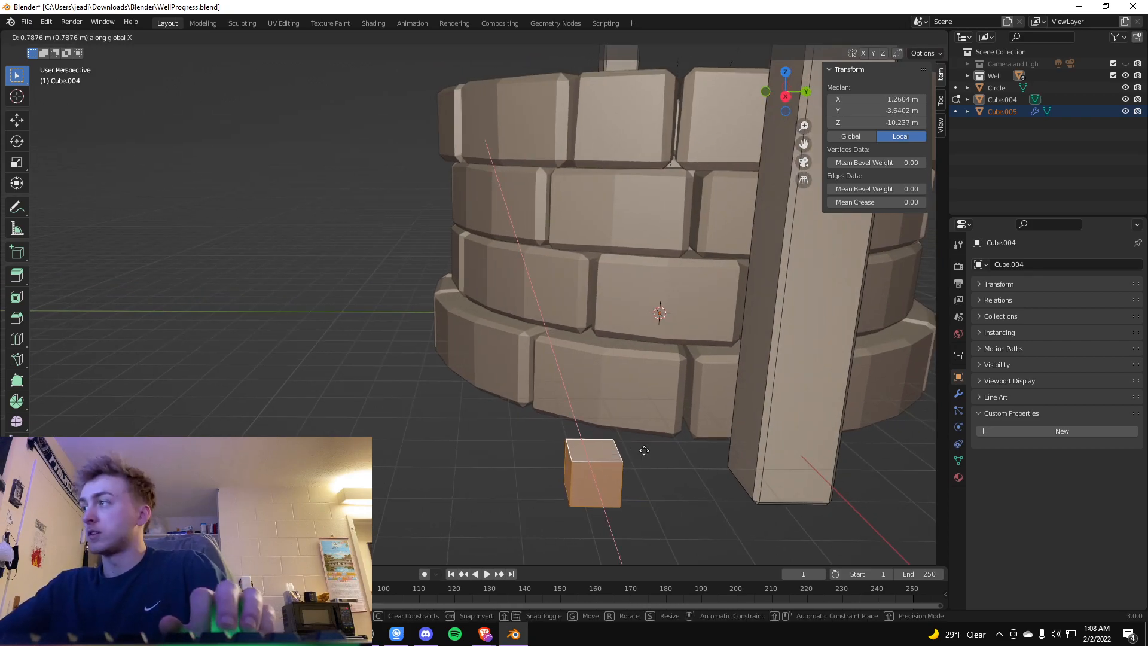
key(y)
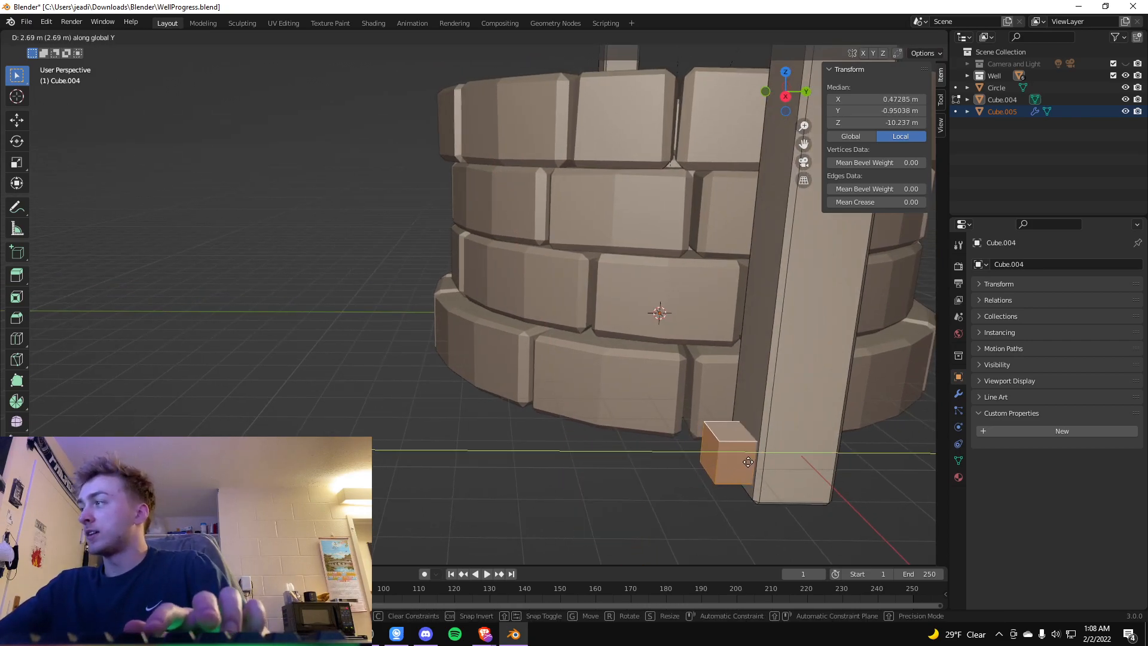
click(714, 462)
middle_drag(715, 461, 506, 484)
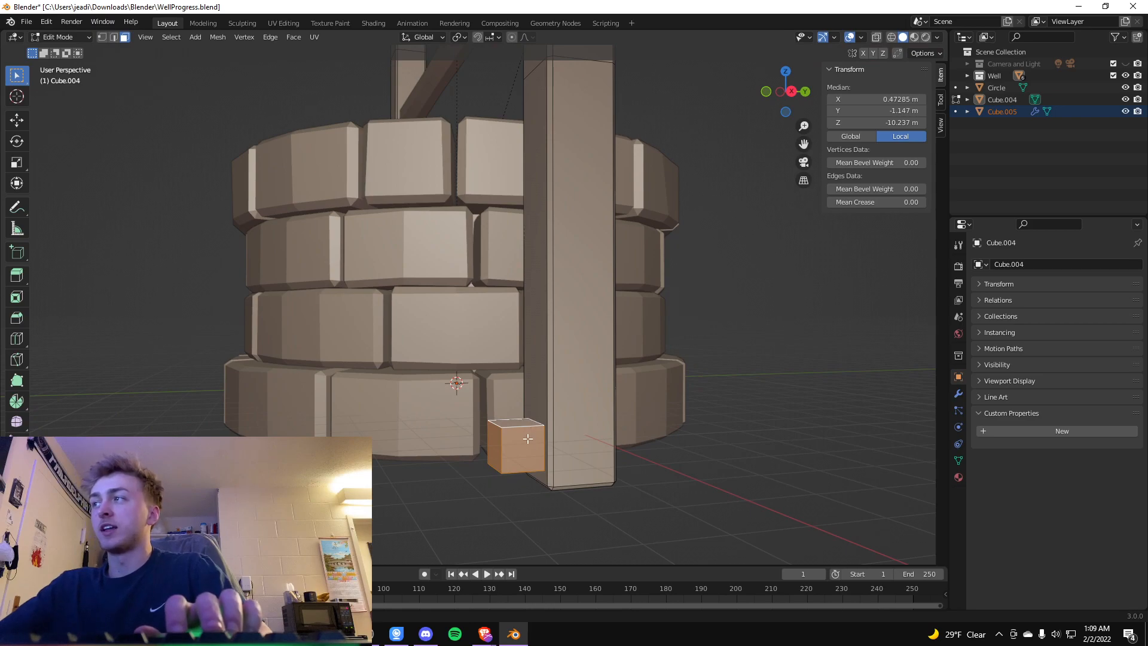
Scale the cube along Z to slightly more than twice its height and hide the viewport toolbar.
key(s)
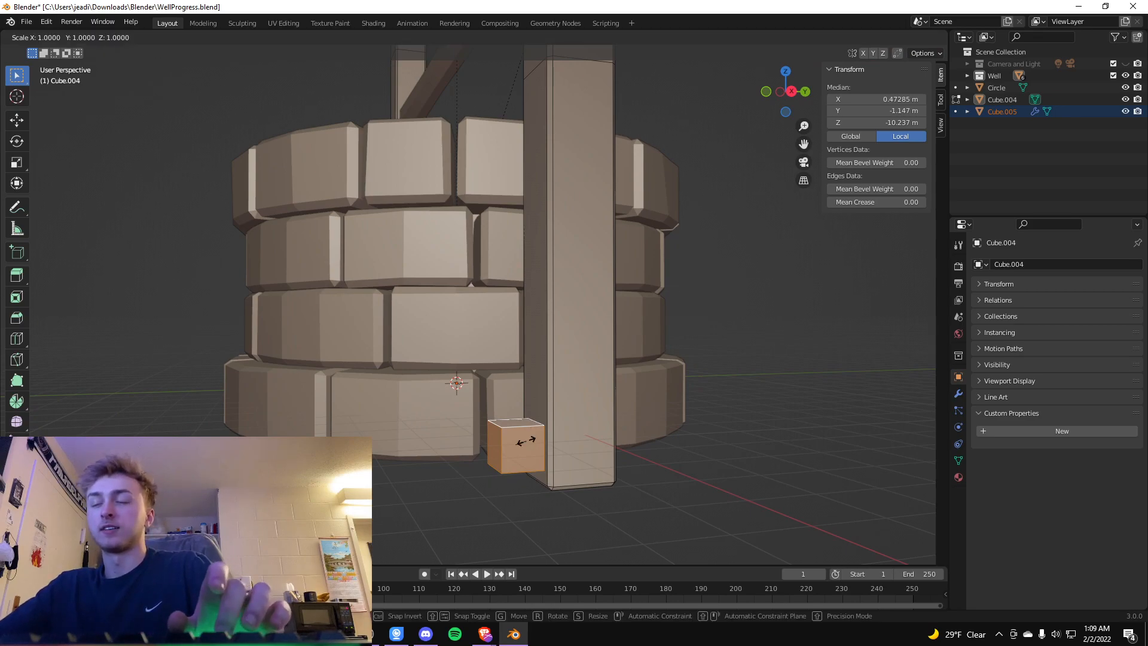
key(z)
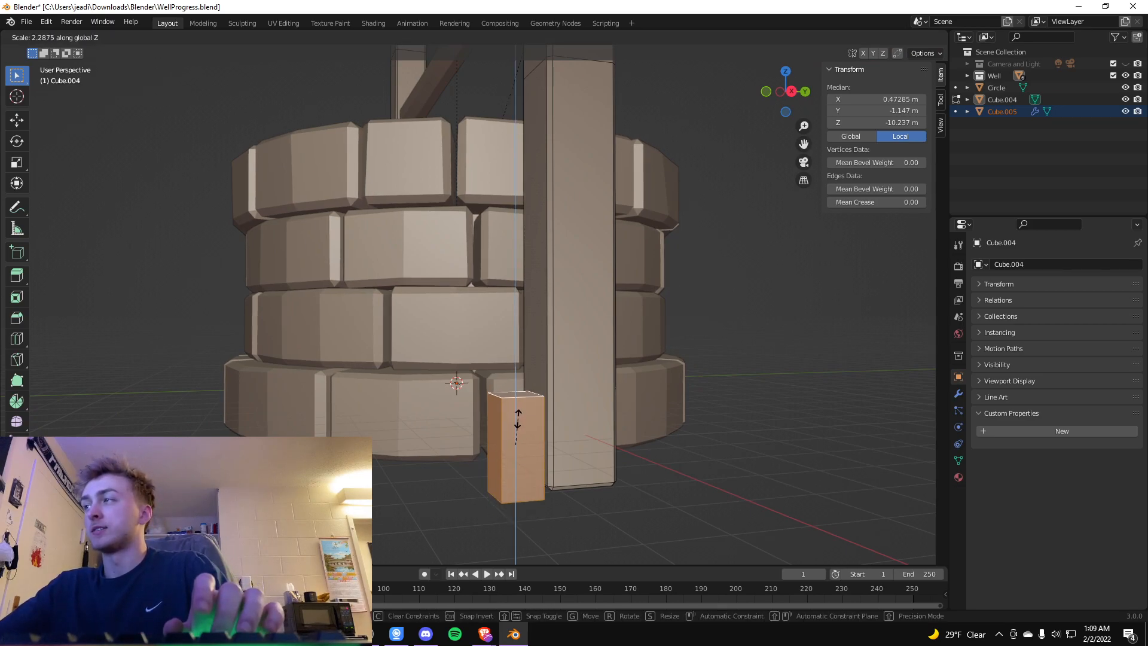
click(517, 419)
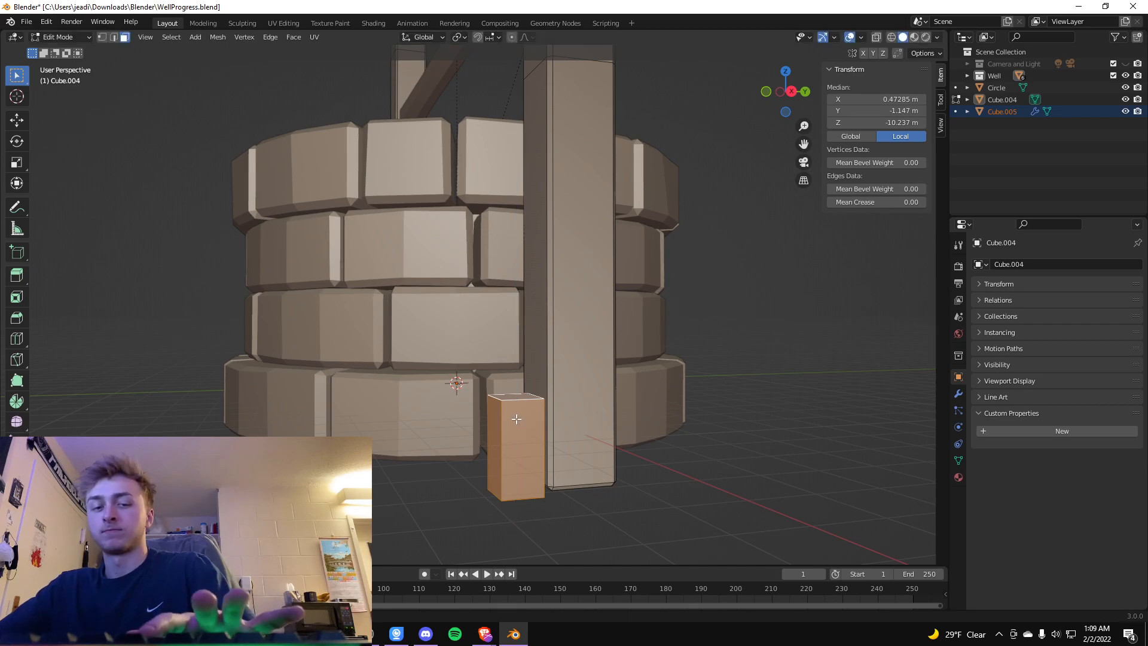
key(t)
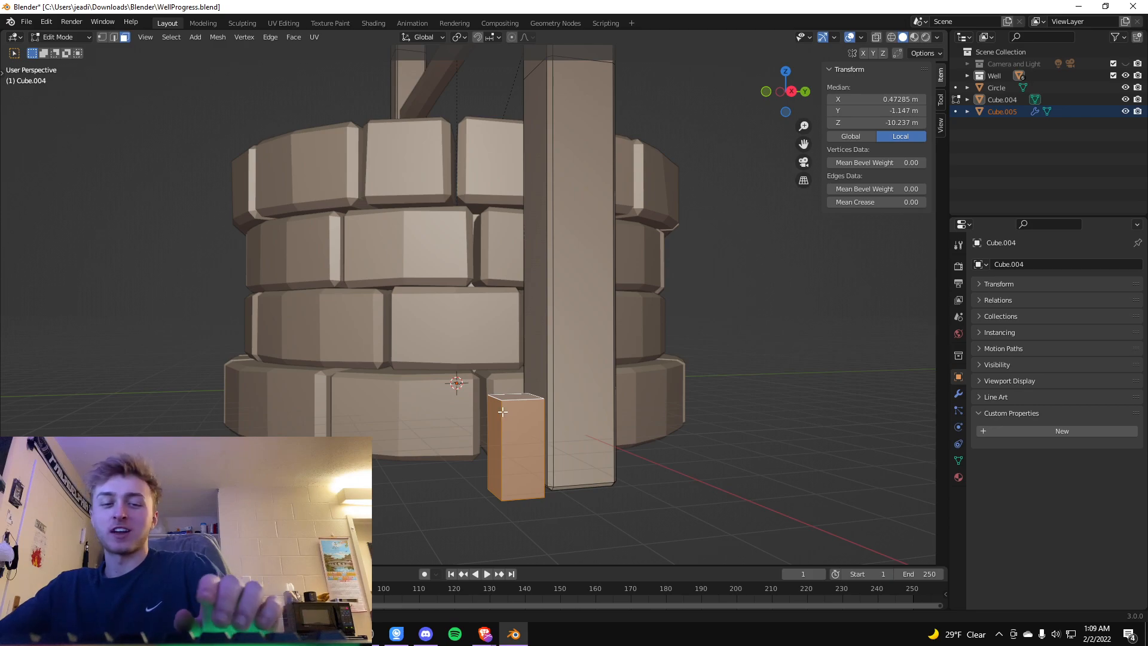
Nudge the stretched block freely against the post, to a local position of about X 0.34, Y -1.09, Z -10.18 m.
mouse_move(670, 472)
middle_down()
mouse_move(684, 453)
mouse_move(674, 471)
middle_up()
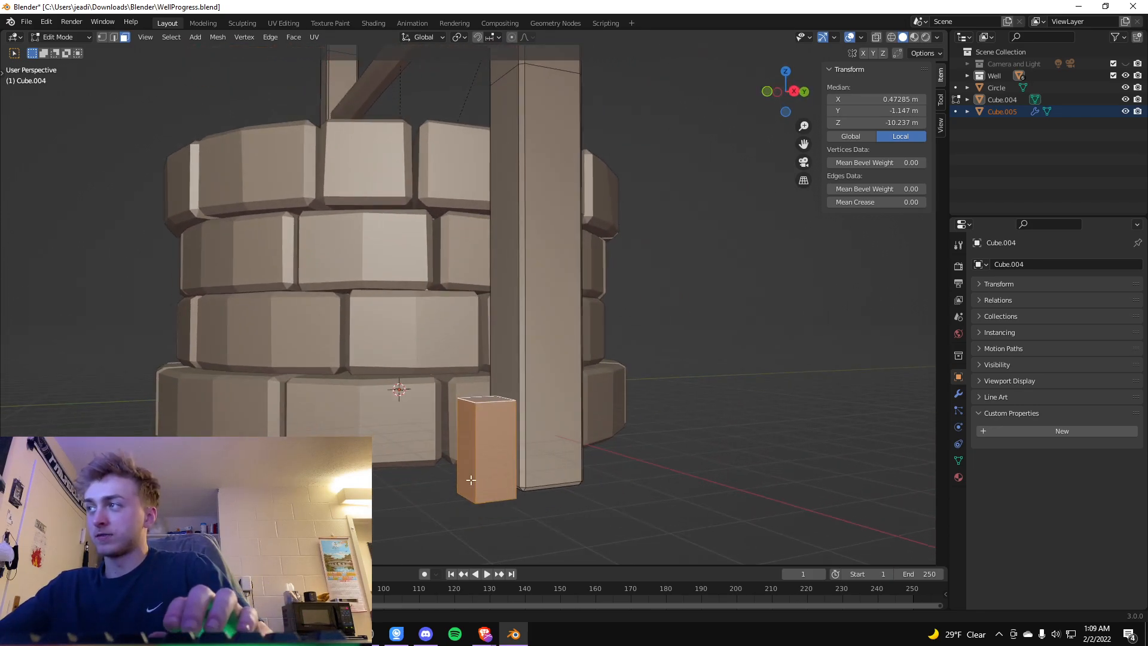
middle_drag(407, 458, 516, 498)
shift+middle_drag(366, 440, 569, 407)
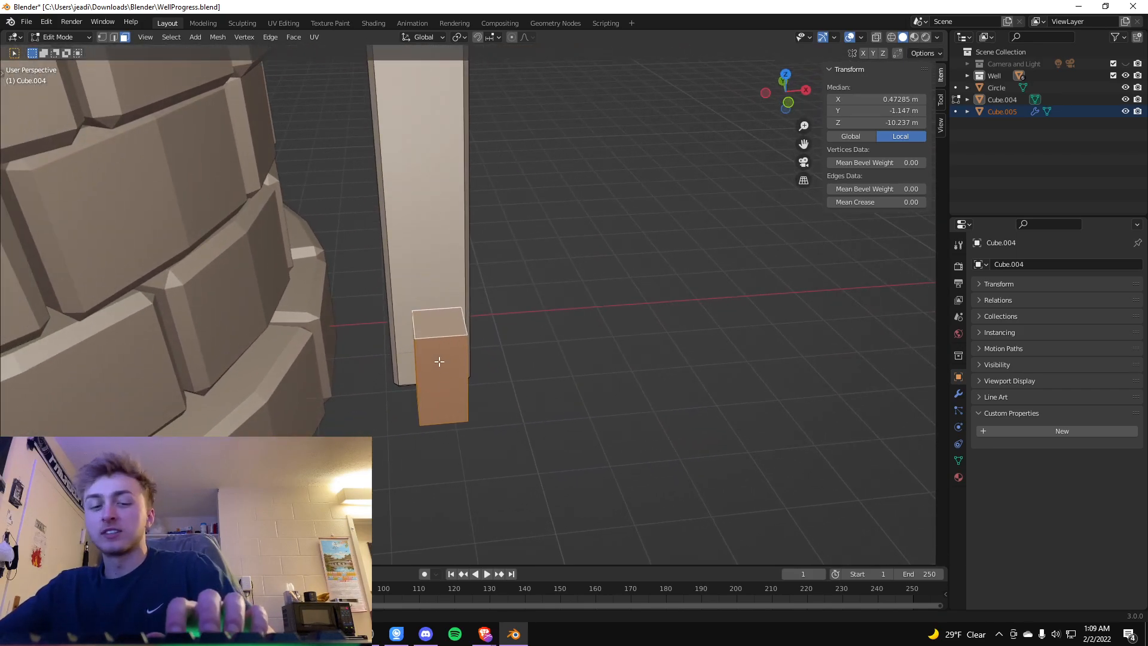
key(g)
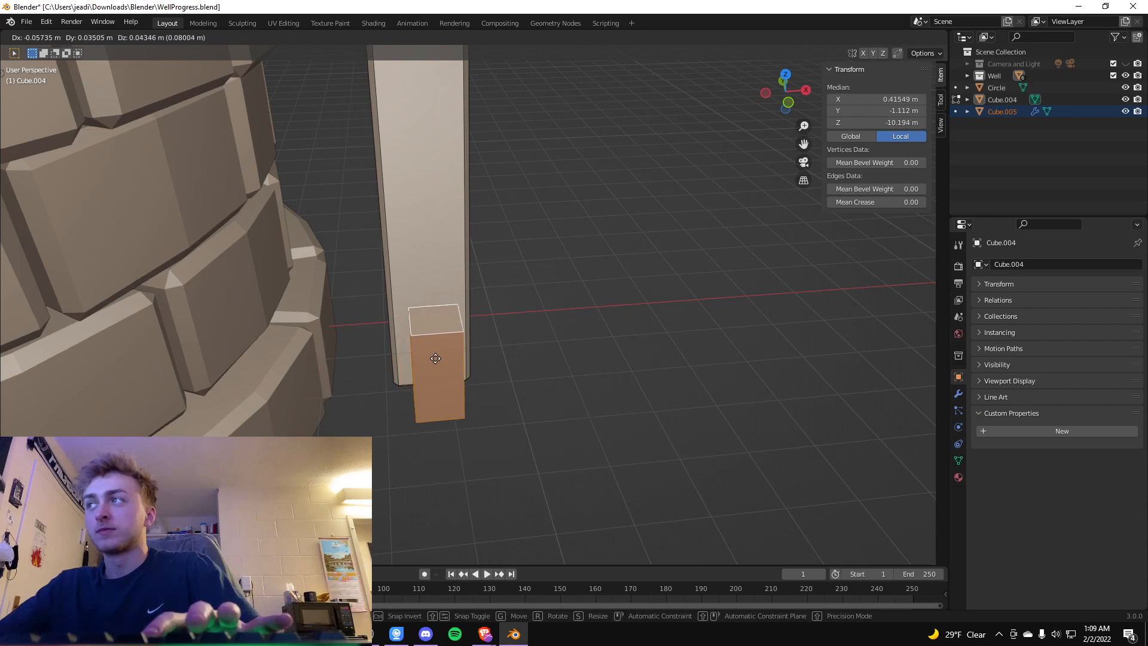
click(440, 358)
Raise the block slightly along the Z axis, to a local Z of about -10.13 m.
middle_drag(554, 384, 684, 450)
shift+middle_drag(832, 516, 875, 525)
middle_drag(381, 427, 450, 445)
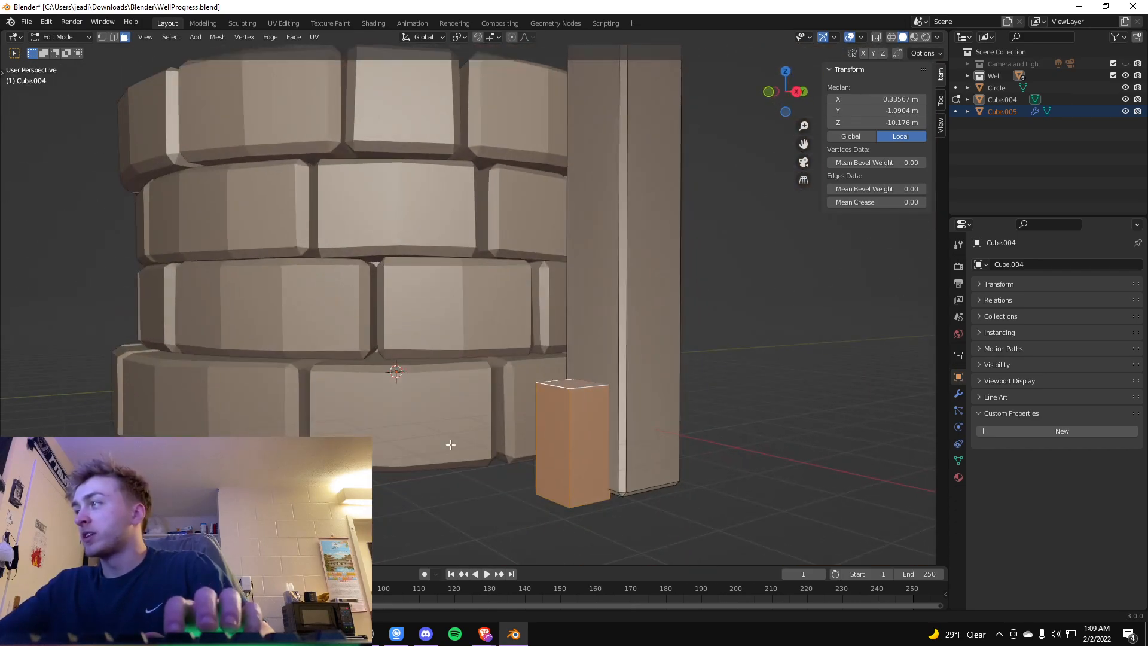
key(g)
key(z)
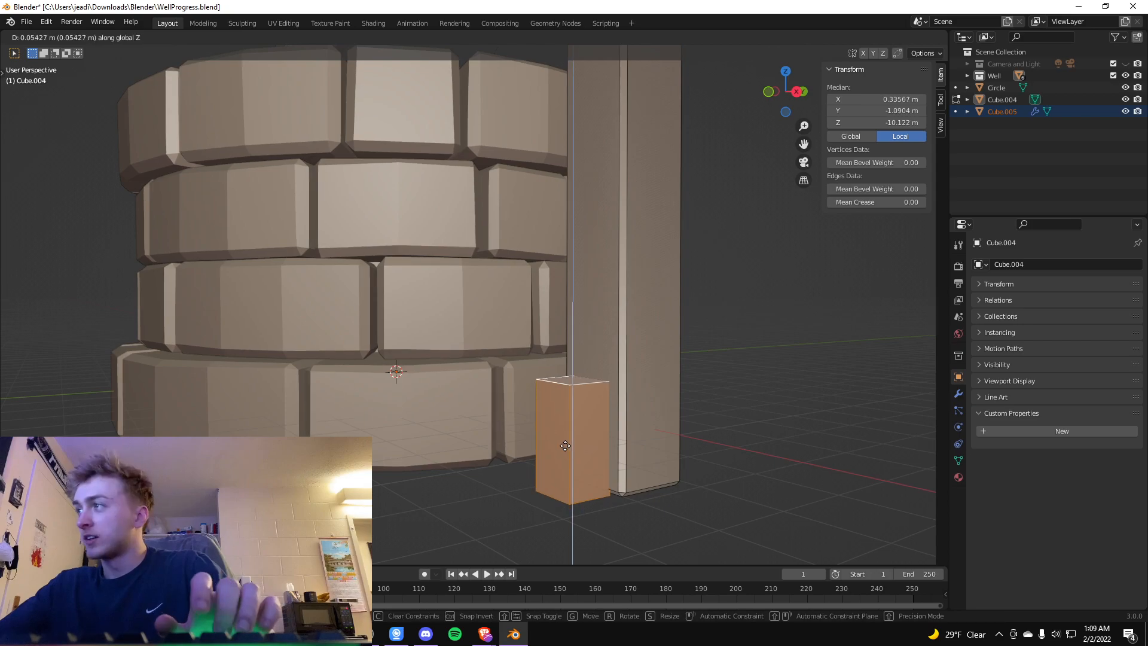
click(558, 445)
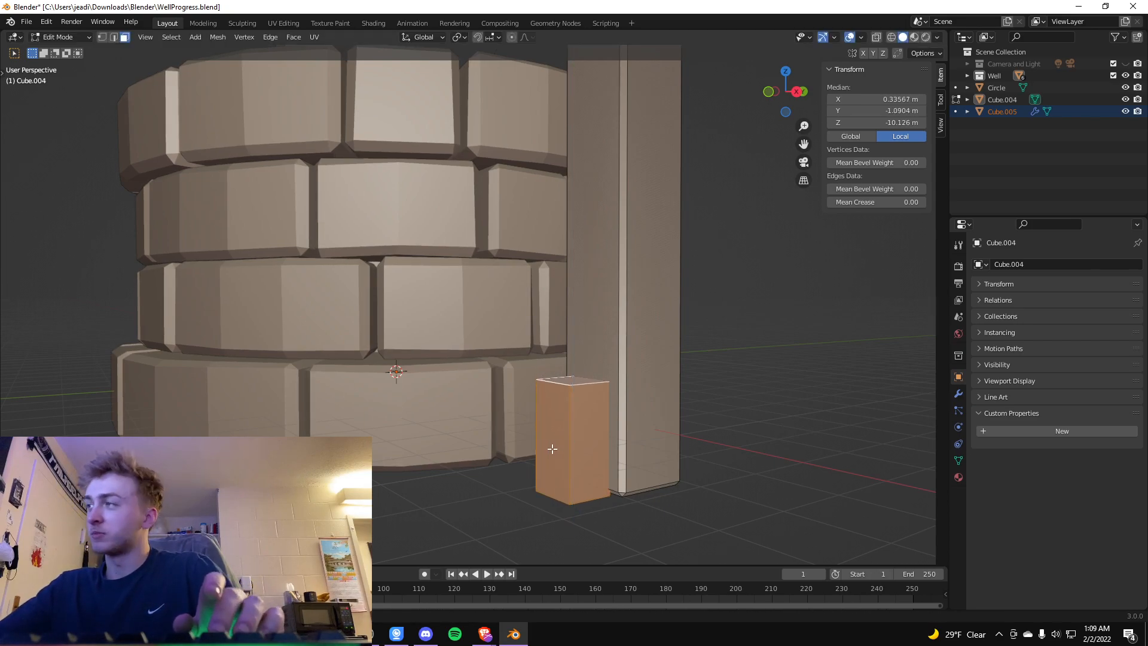
Scale the block slightly narrower along the X axis and thinner along the Y axis.
key(s)
key(x)
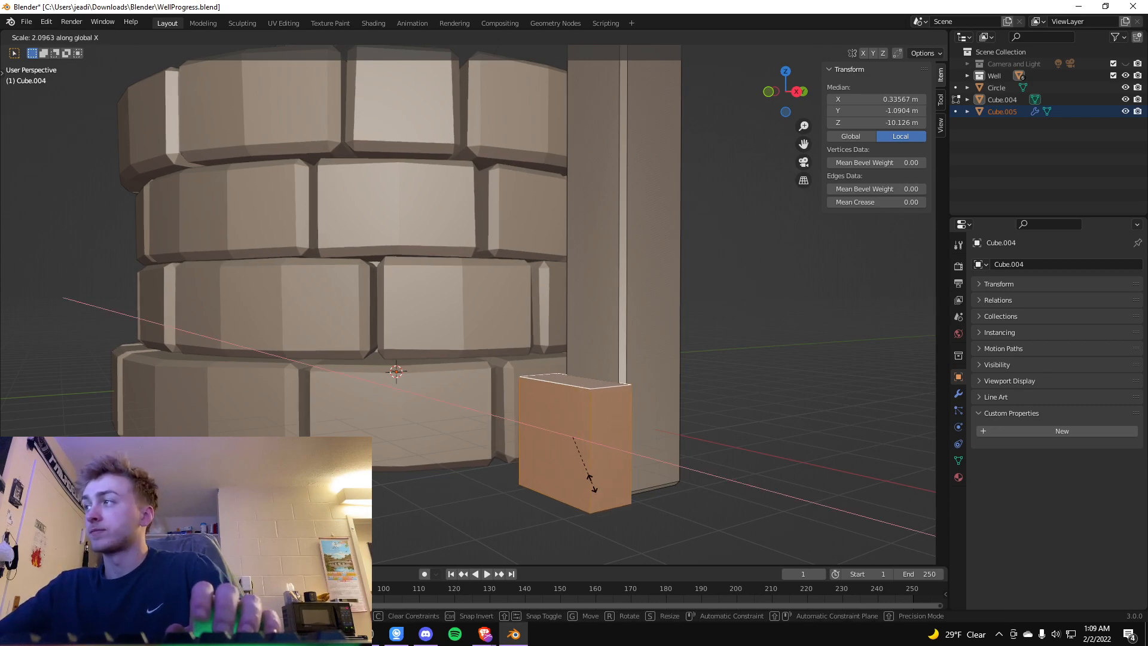
click(572, 456)
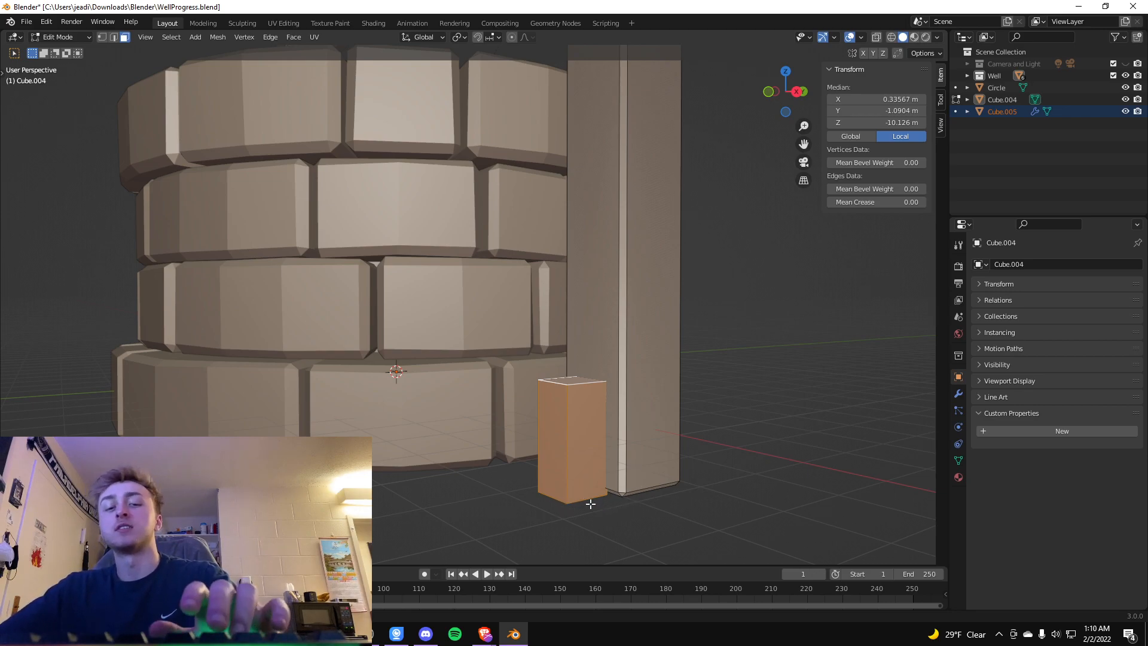
key(s)
key(y)
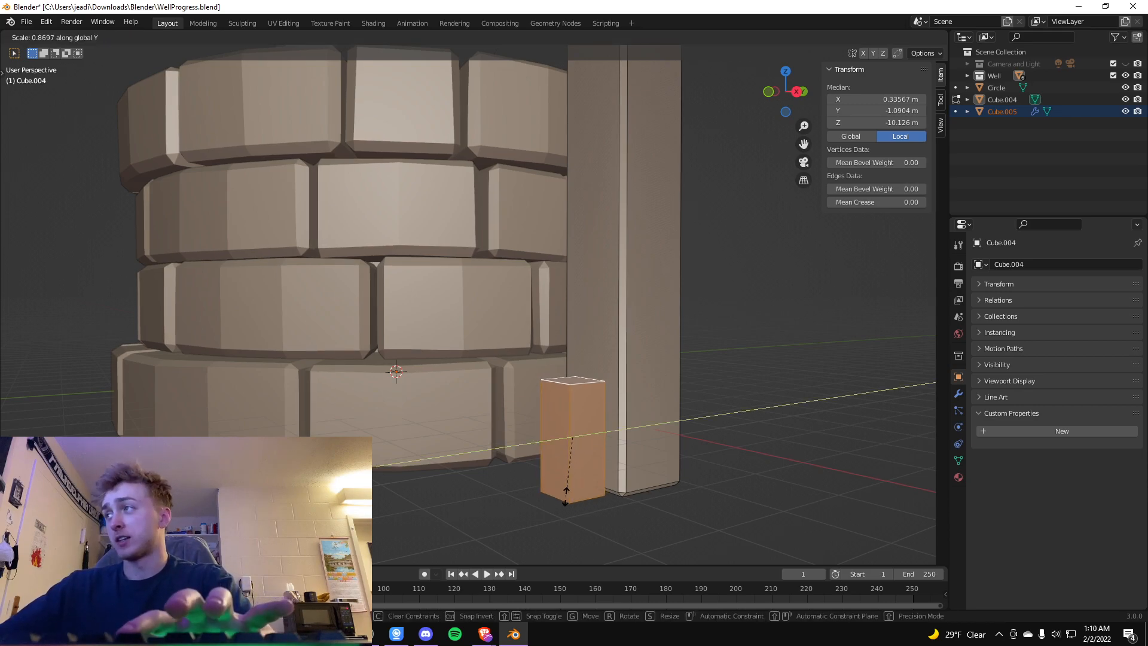
click(562, 479)
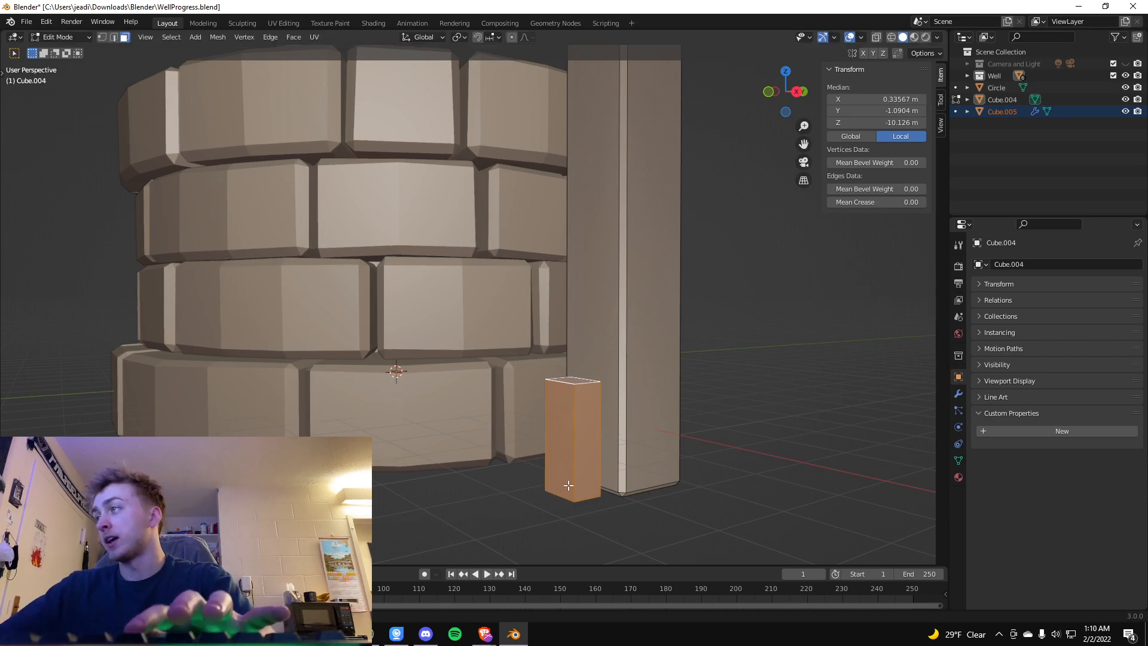
Try tilting the block about the X axis and undo the rotation.
key(r)
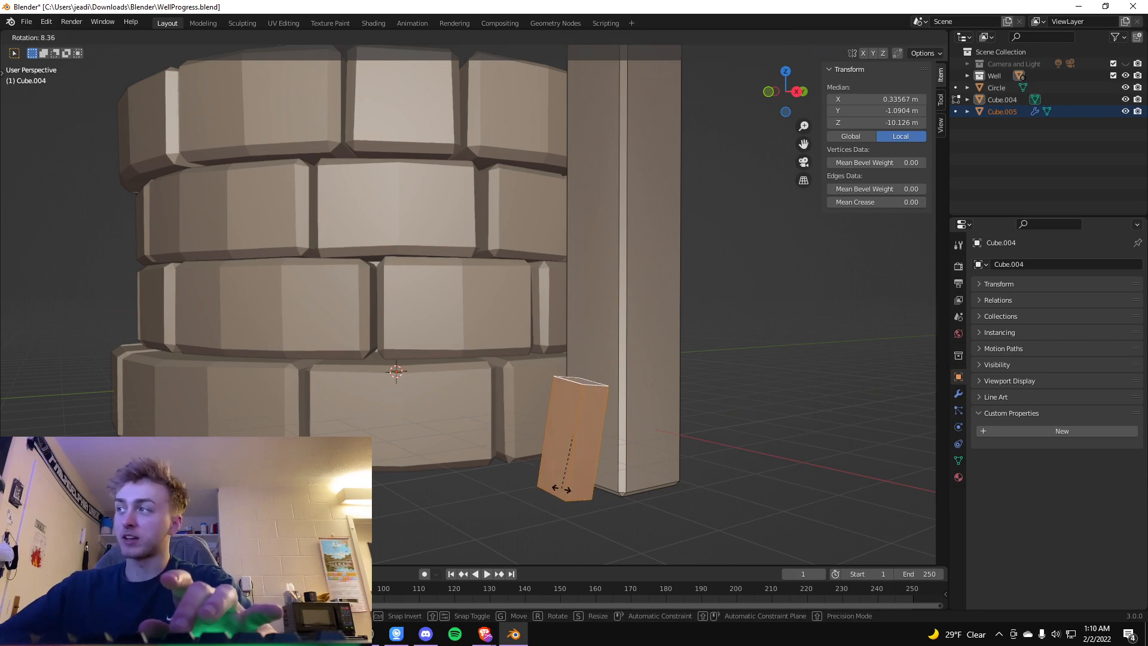
key(y)
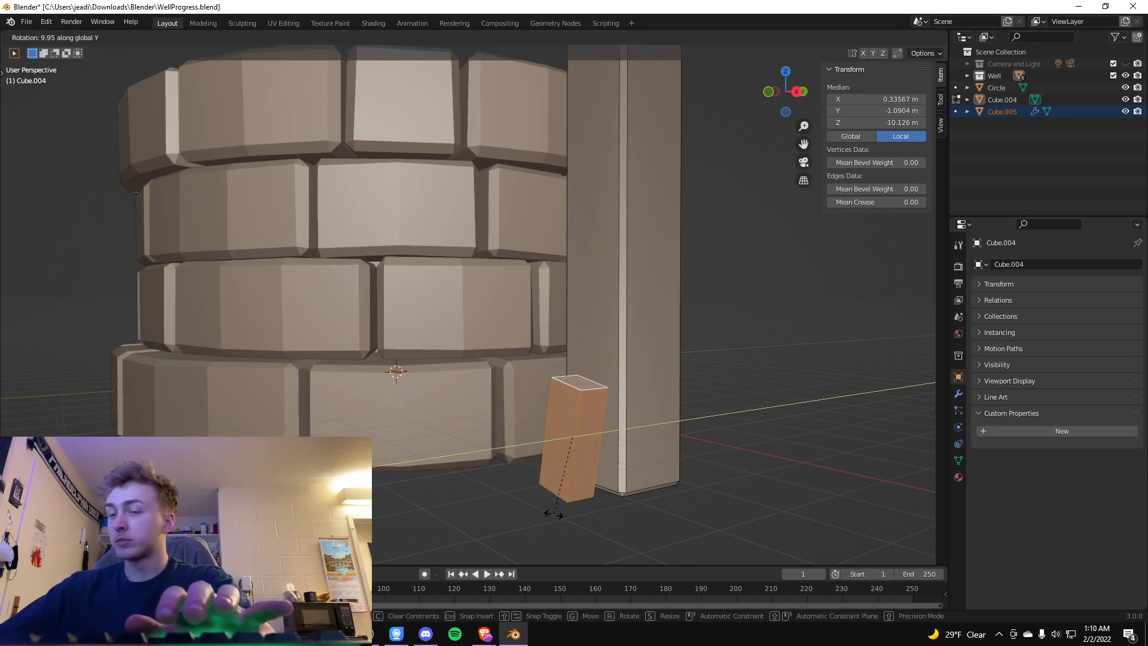
key(x)
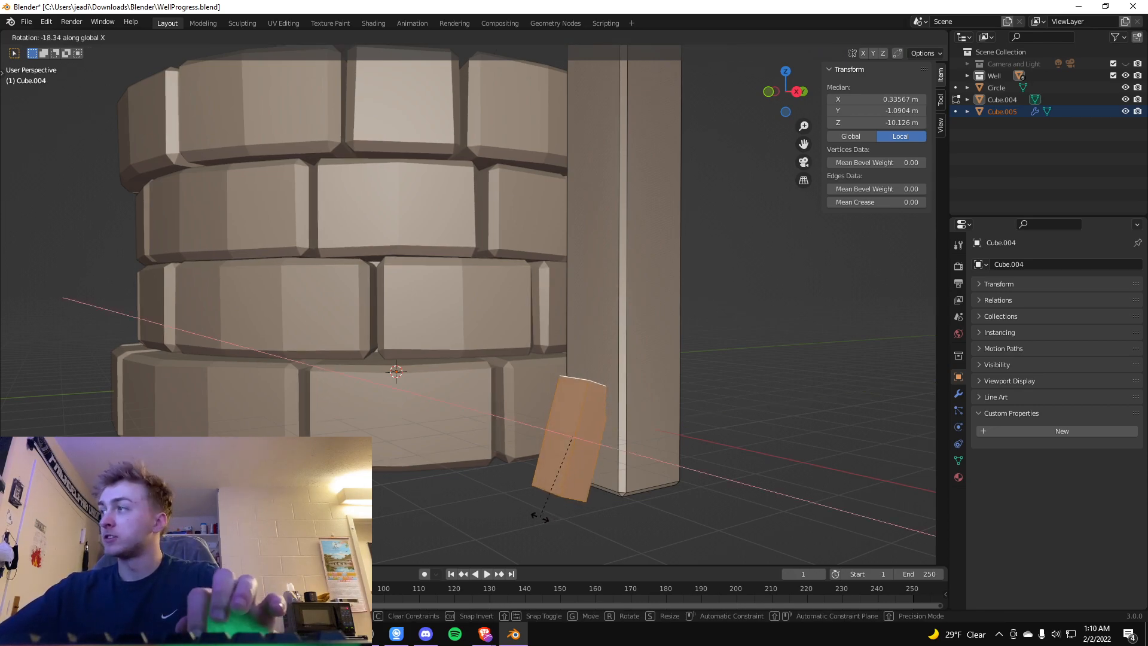
click(499, 506)
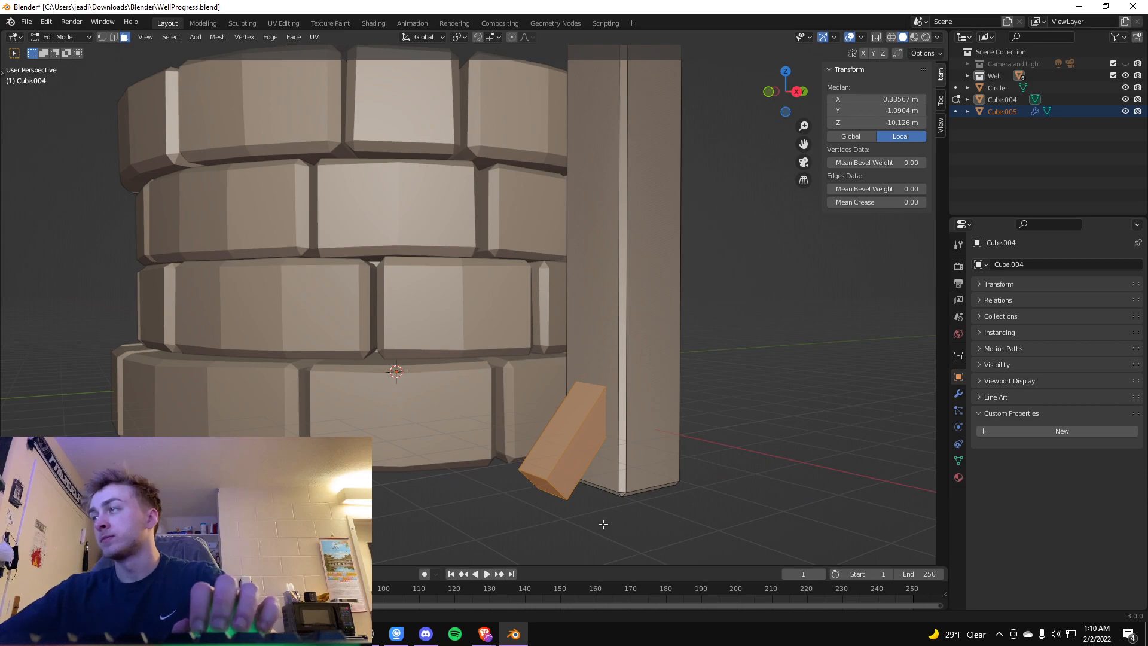
key(ctrl+z)
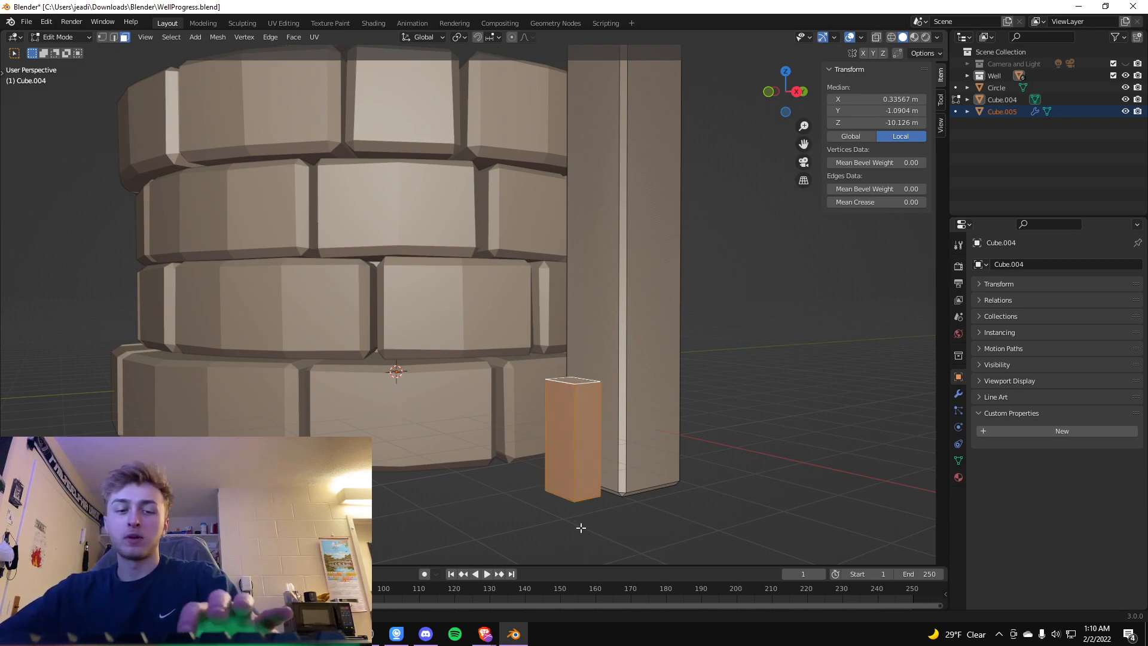
Bevel all edges of the block with a width of about 0.057 m and one segment.
key(ctrl+b)
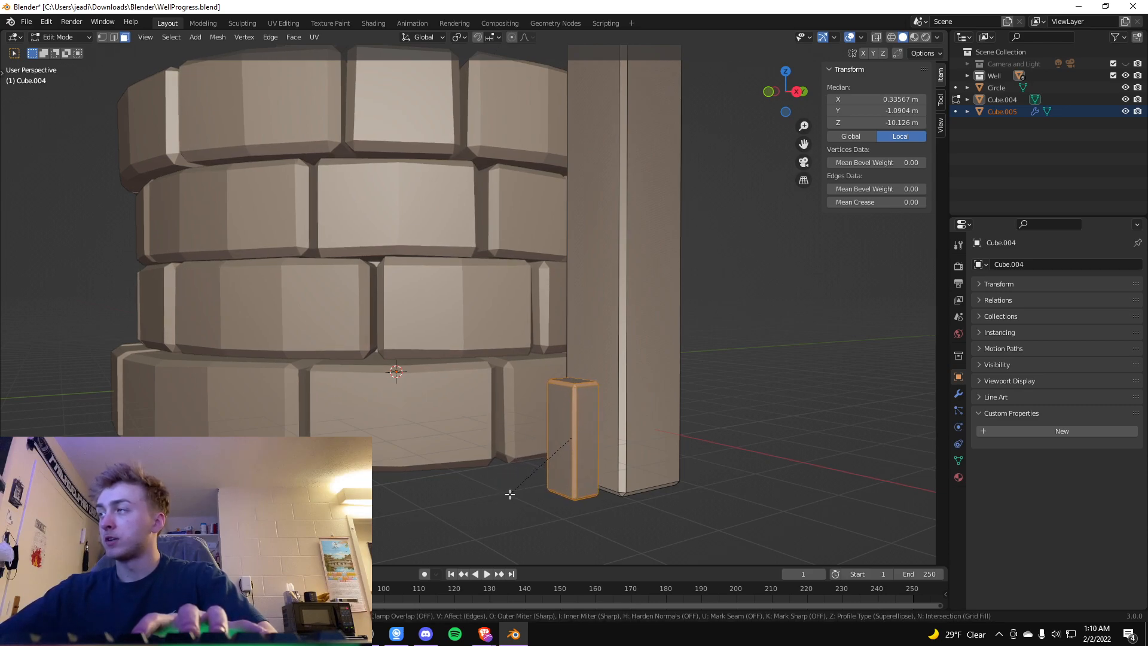
click(508, 494)
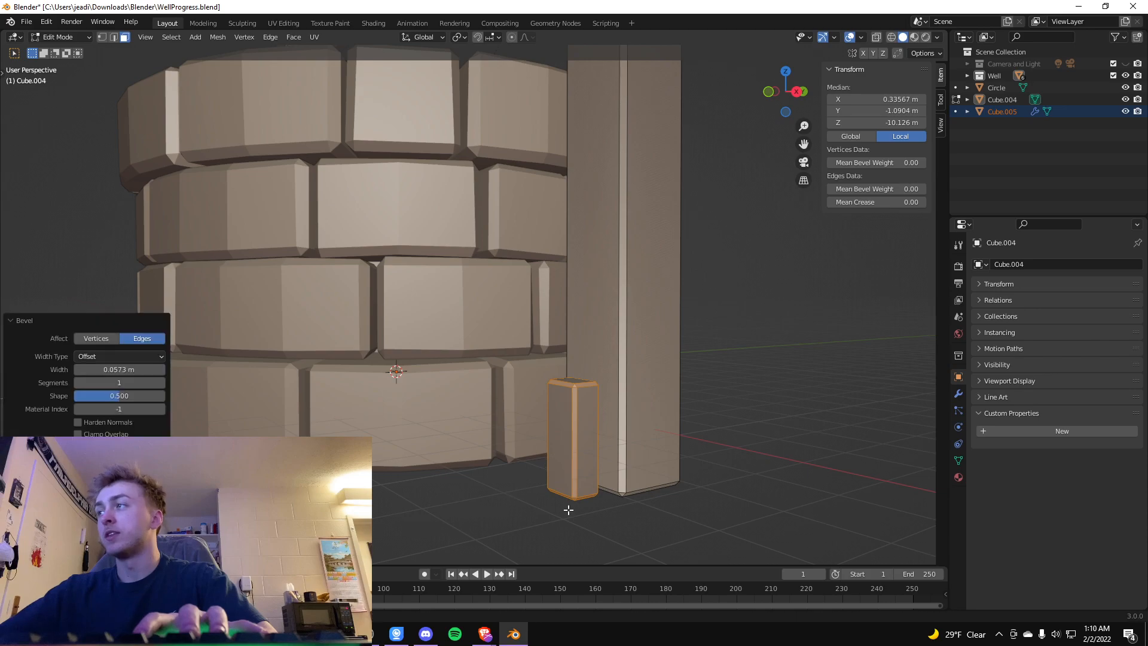
middle_drag(754, 487, 740, 512)
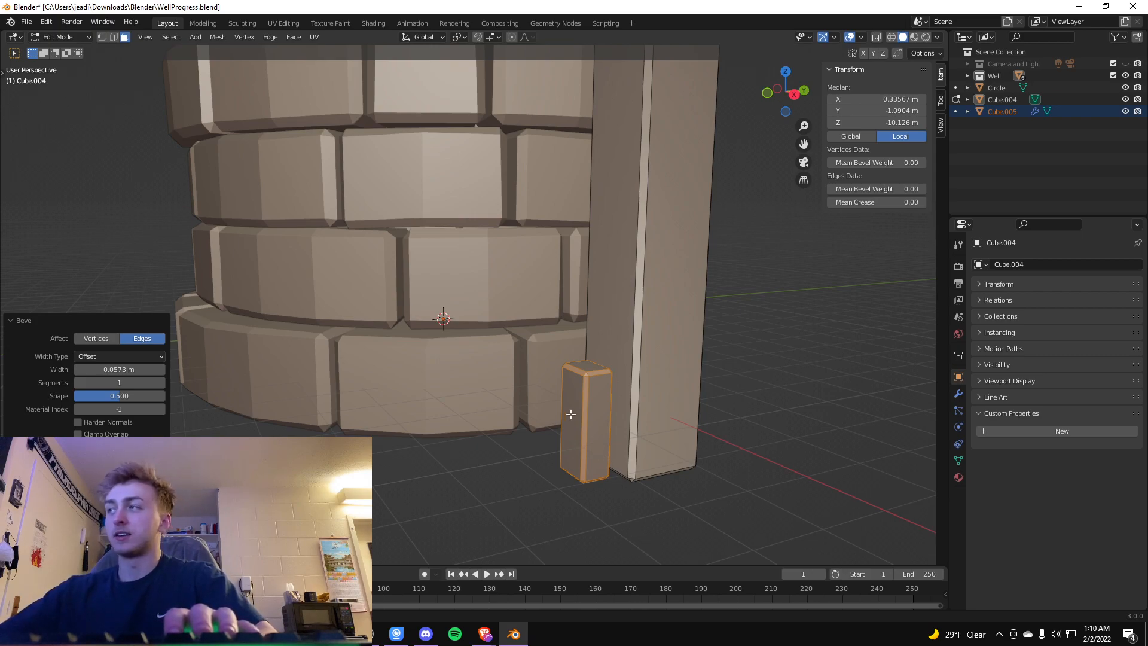
middle_drag(711, 471, 649, 485)
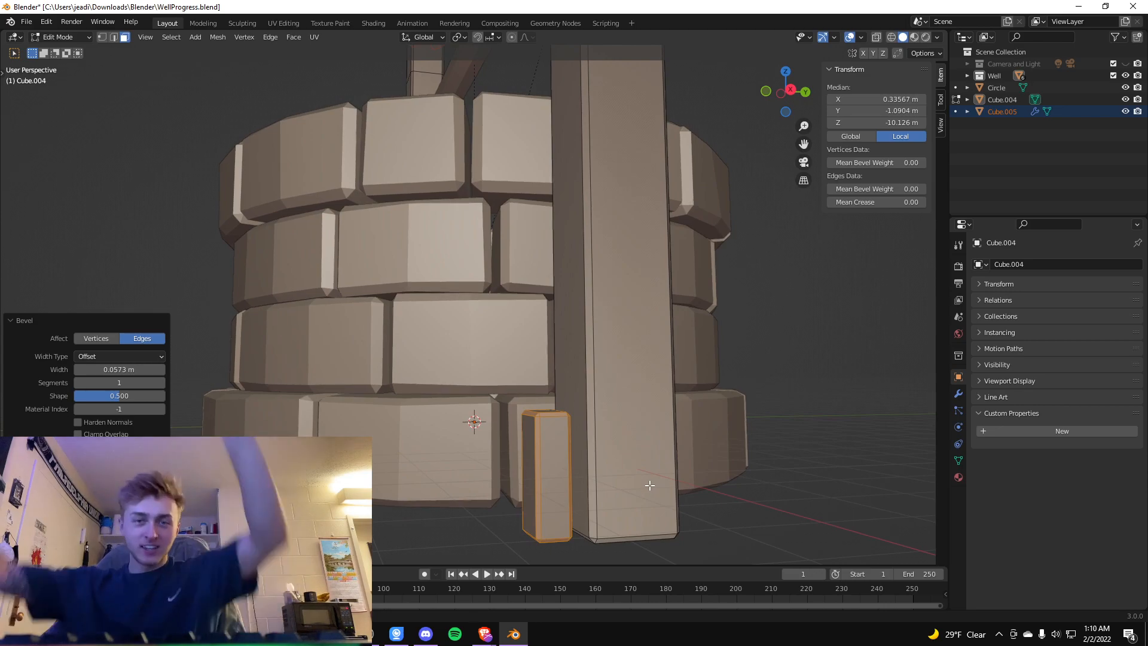
Rotate the beveled block about the global X axis so it leans diagonally against the crank-side post.
shift+middle_drag(625, 518, 676, 513)
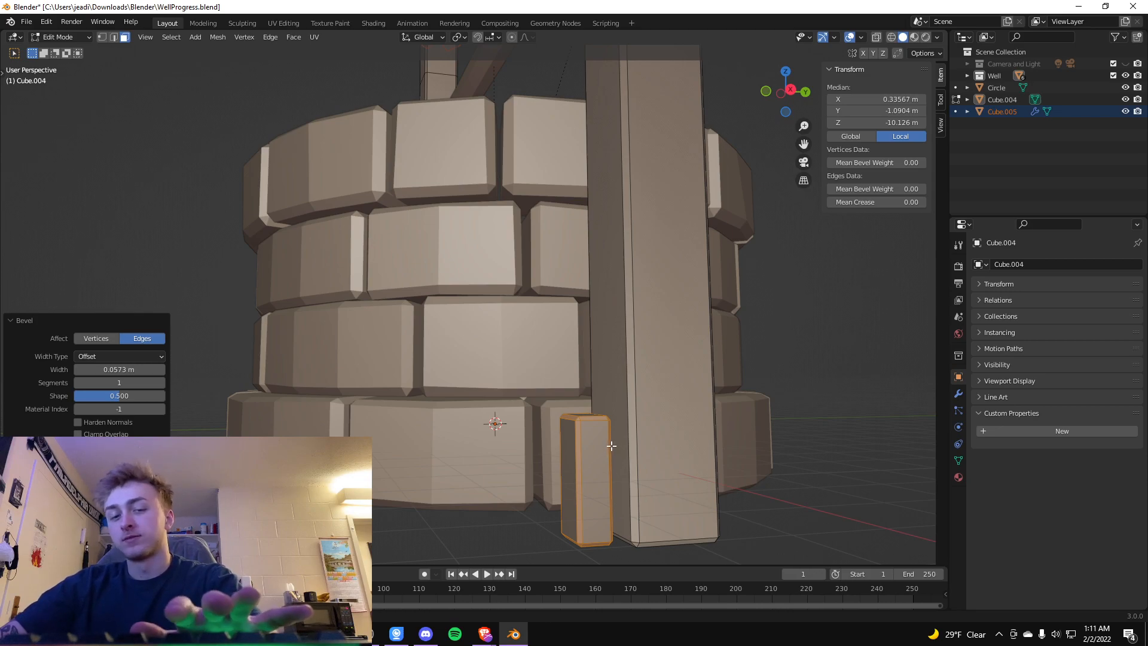
key(r)
key(x)
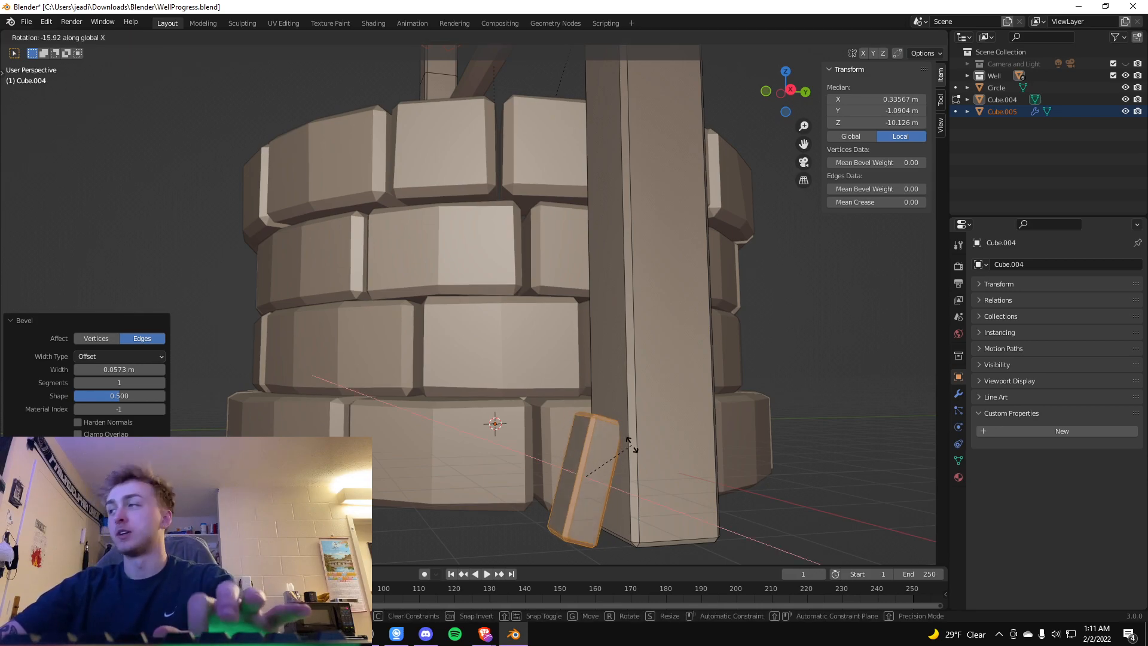
click(659, 466)
Switch to edge selection and select only the outer front edge of the tilted block's lower end face.
middle_drag(661, 461, 202, 98)
click(112, 38)
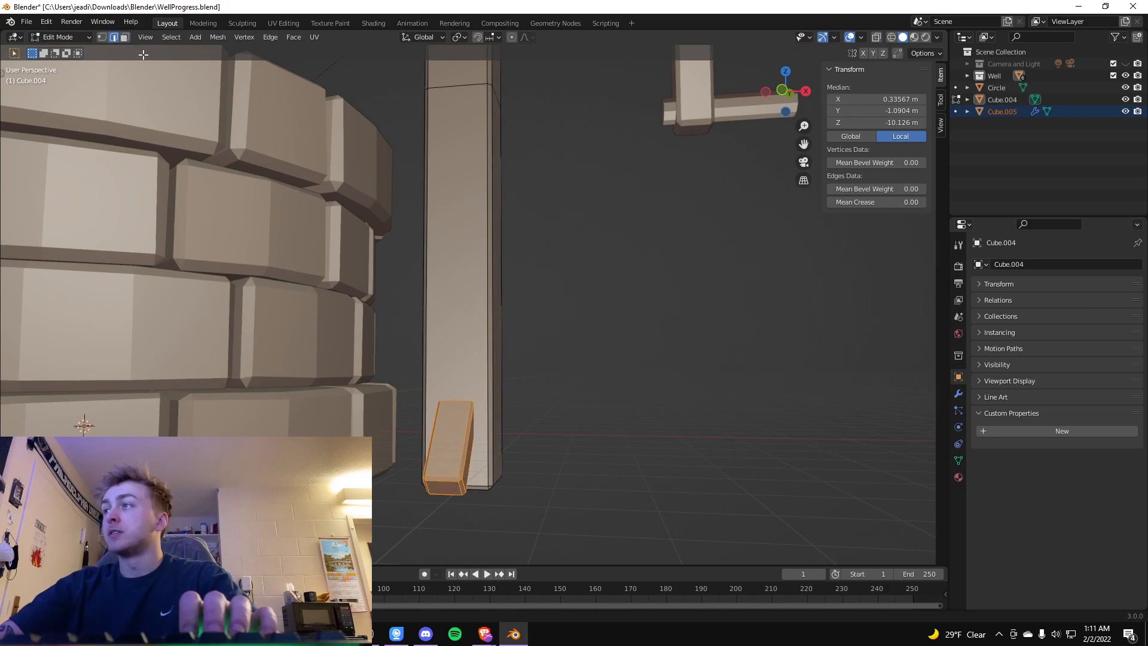
click(648, 458)
scroll(625, 482, up, 4)
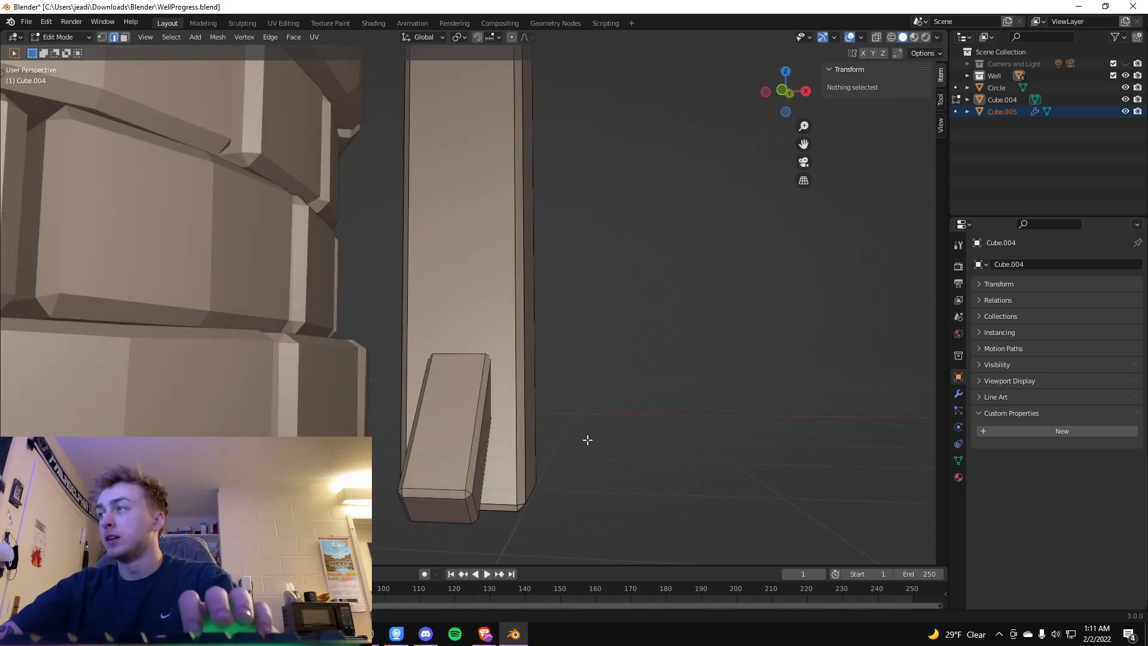
scroll(594, 441, up, 1)
click(420, 530)
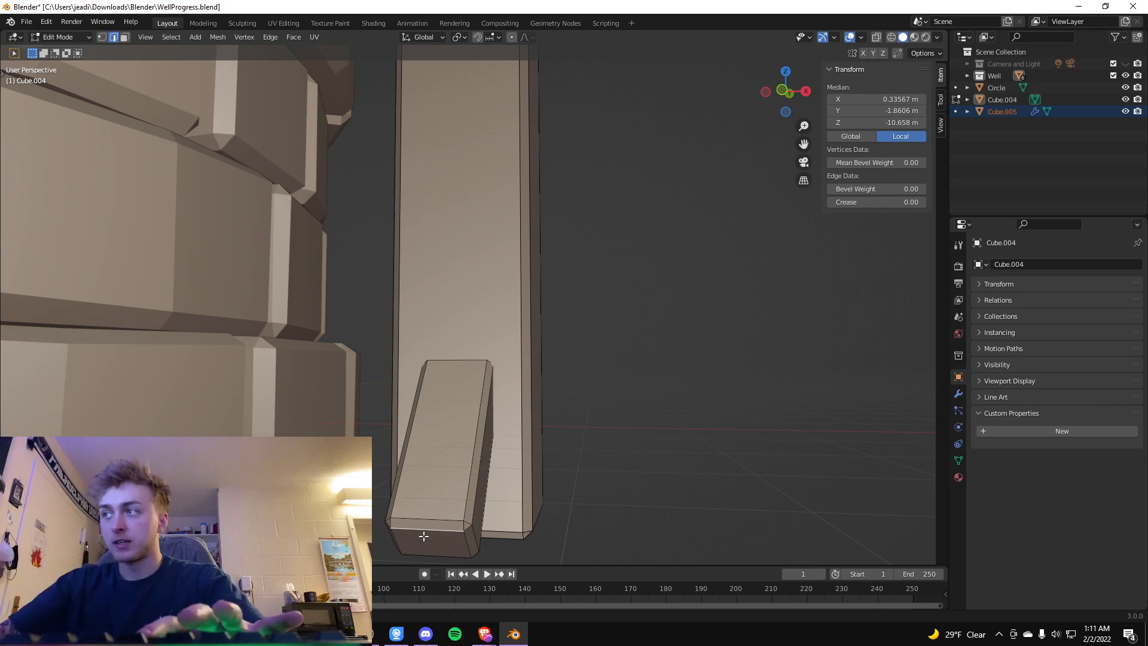
Try moving the selected end-face edge freely and undo the move.
key(g)
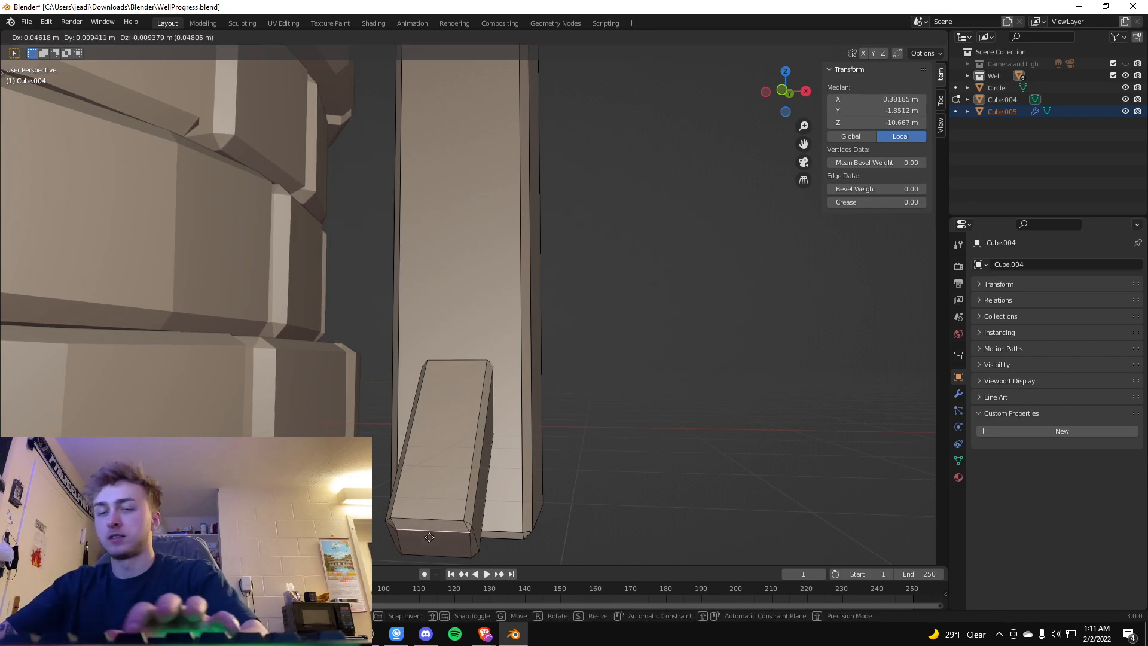
click(428, 538)
key(ctrl+z)
Turn on proportional editing, try moving the end-face edge with it, and undo the move.
key(o)
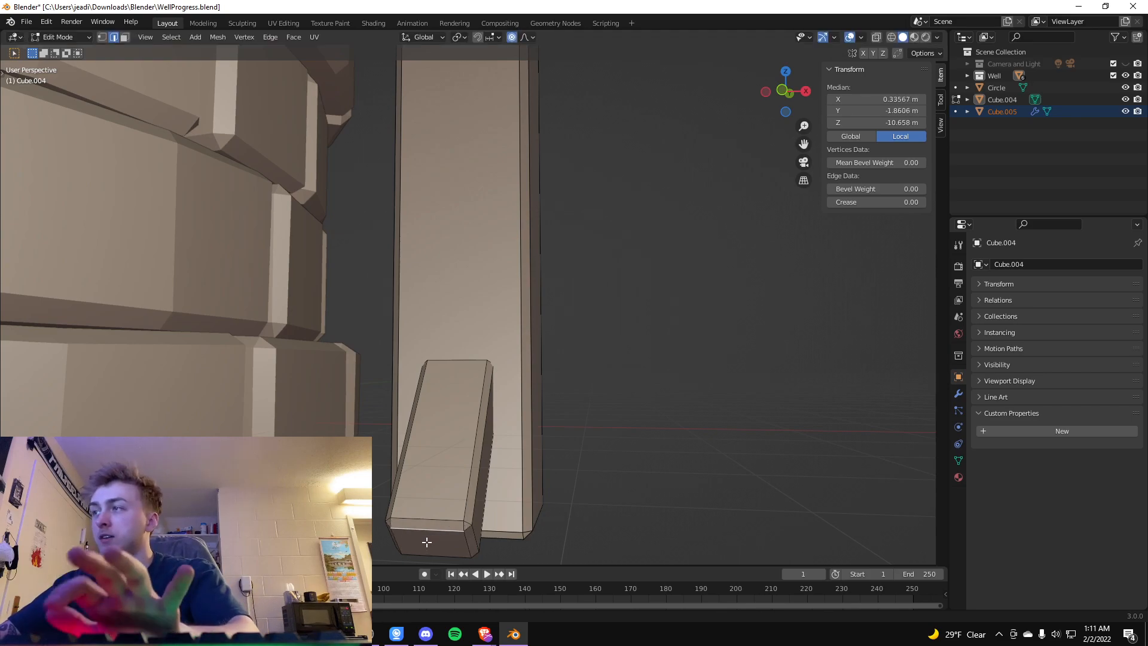
key(g)
click(423, 537)
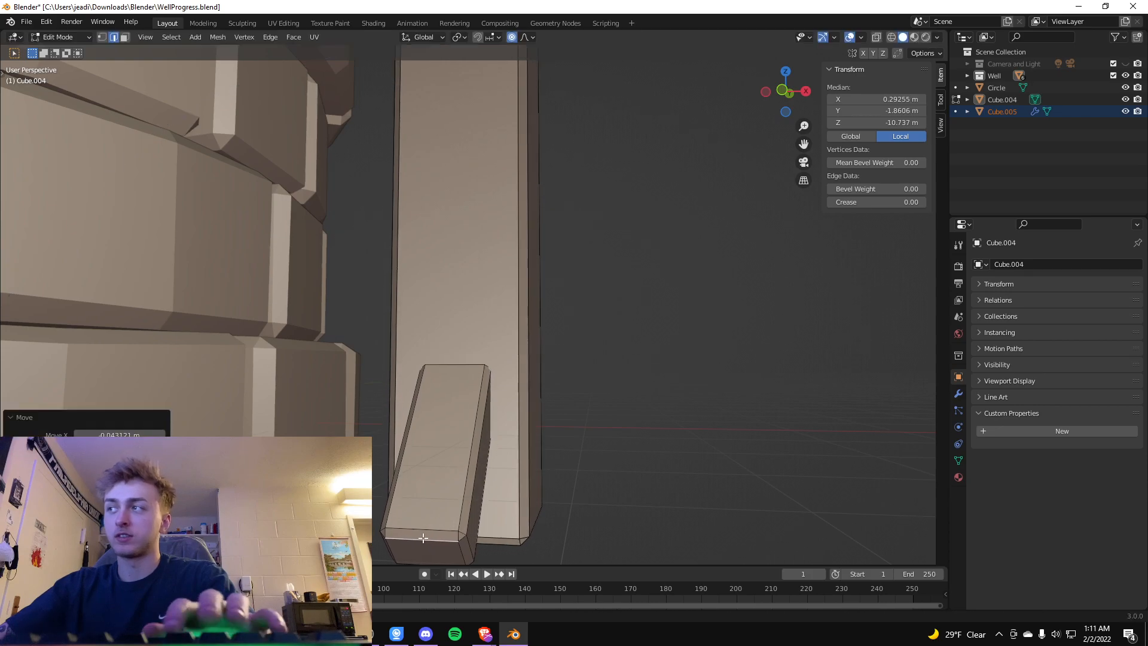
key(ctrl+z)
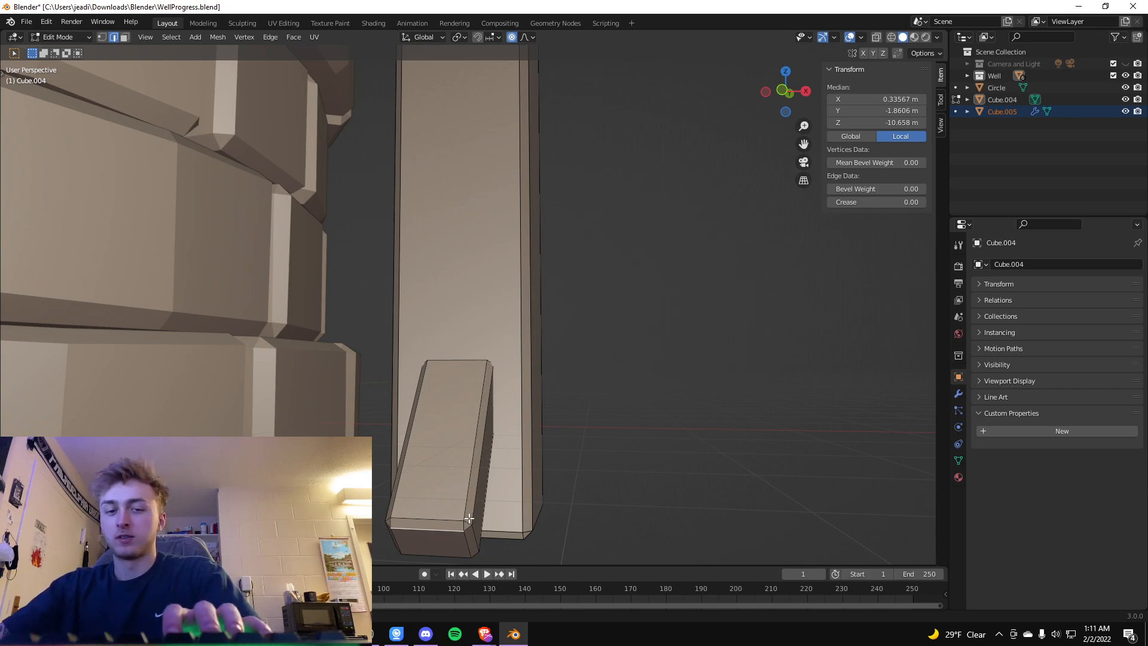
Shrink the proportional editing size to about 0.56 m while trying to pull the end-face edge downward, and undo the move.
key(g)
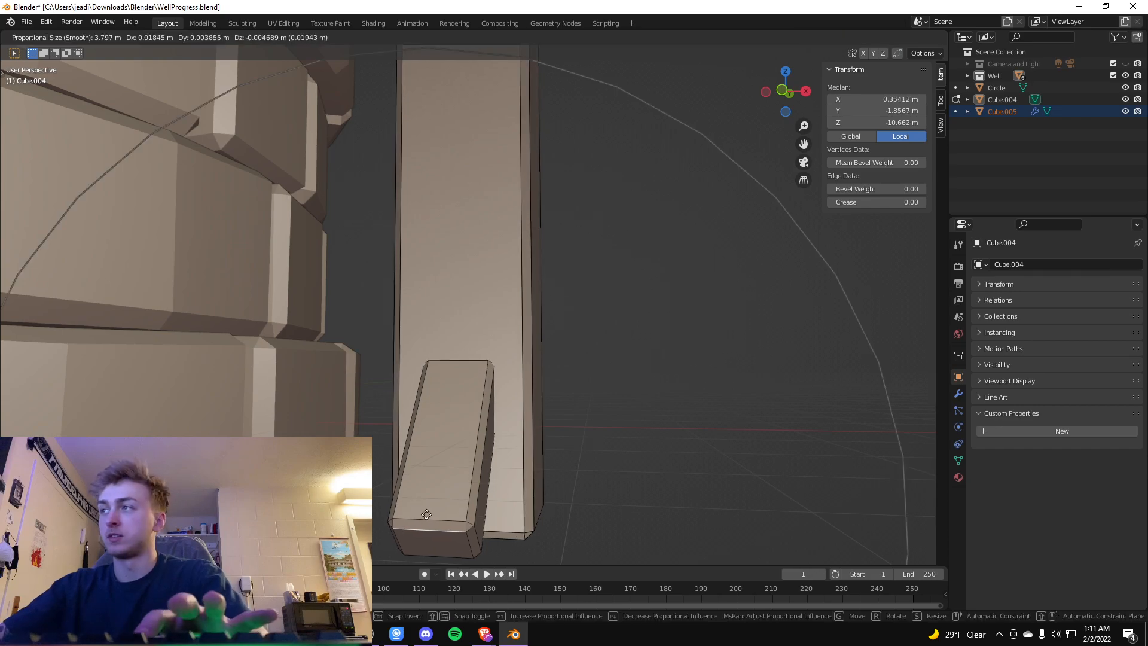
scroll(432, 484, up, 8)
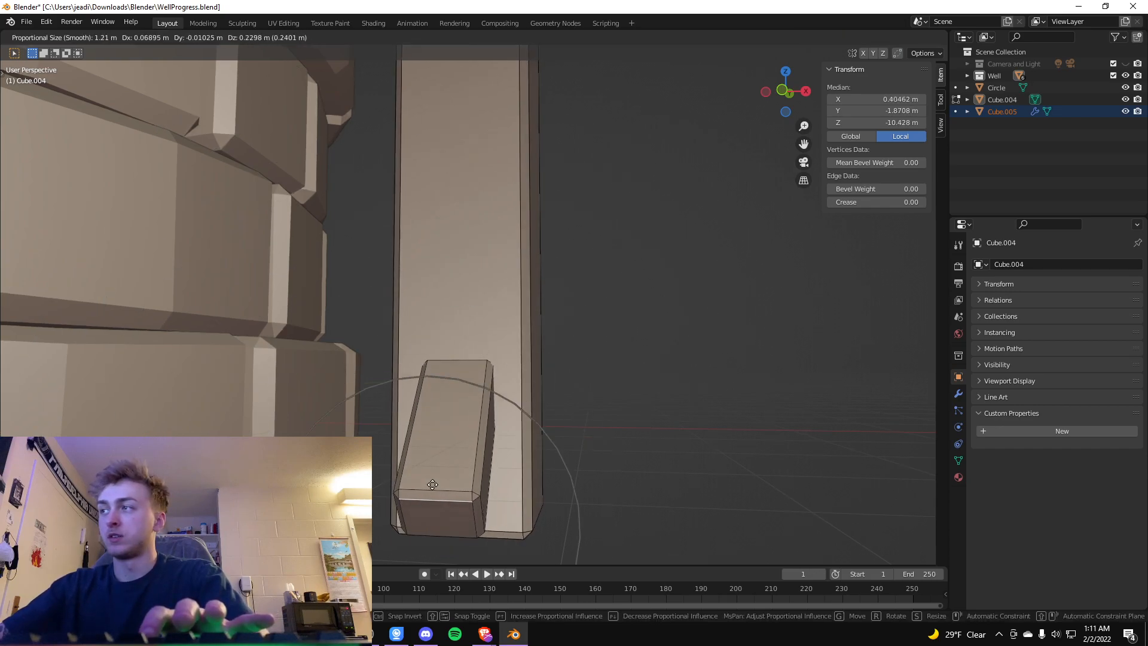
scroll(431, 508, up, 4)
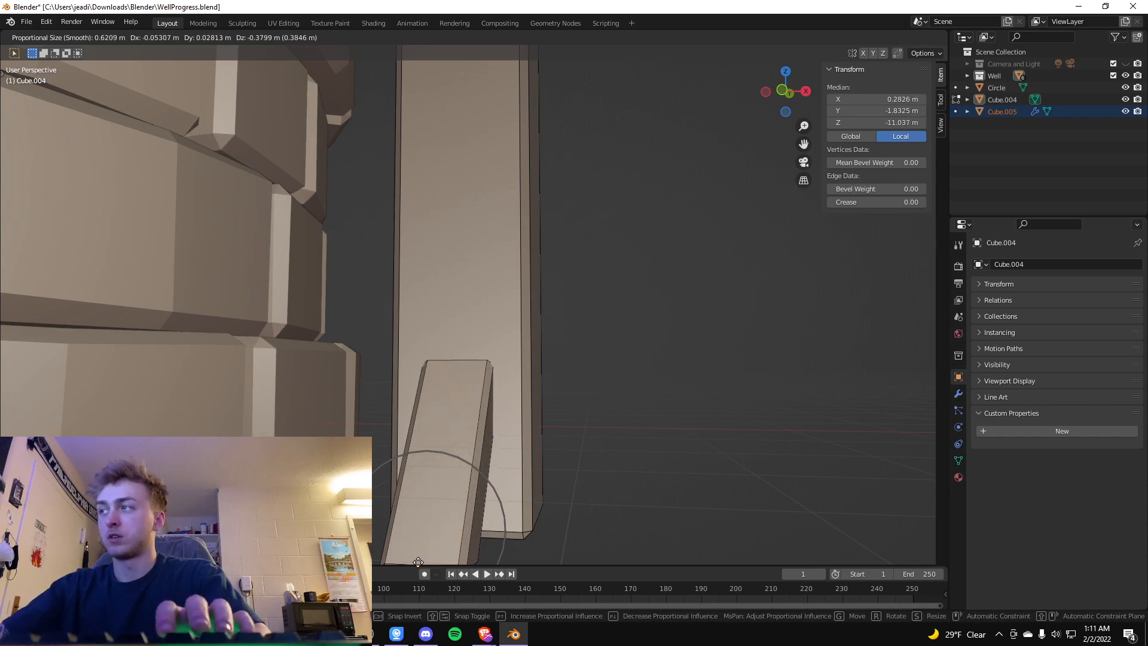
scroll(417, 48, up, 1)
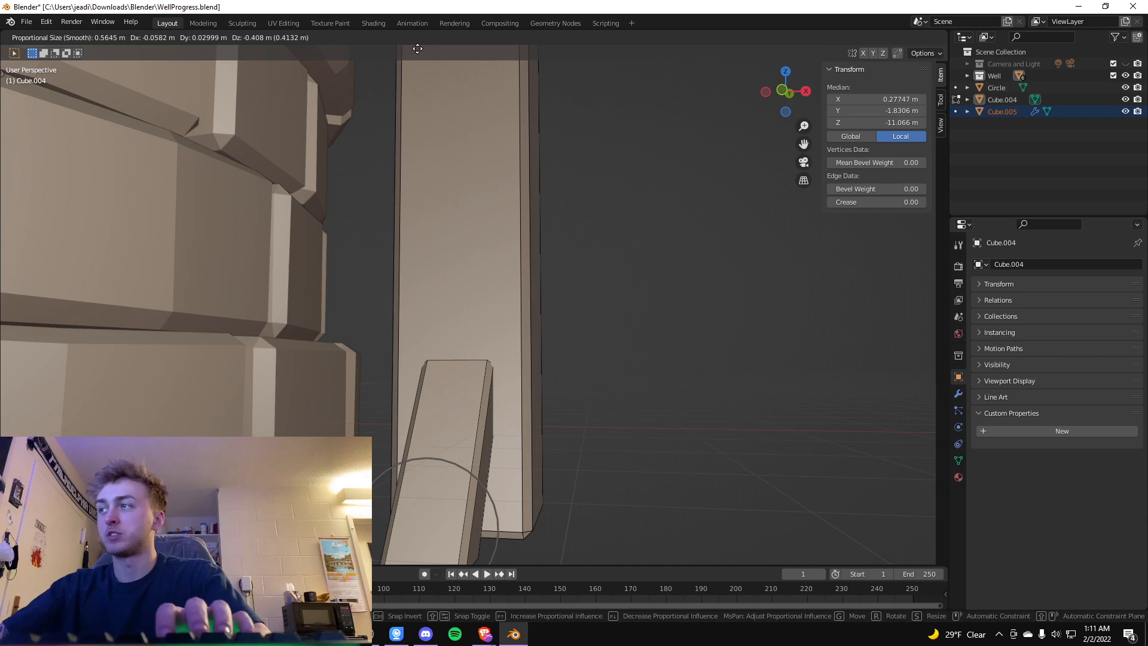
click(417, 47)
middle_drag(747, 245, 777, 281)
scroll(777, 276, up, 3)
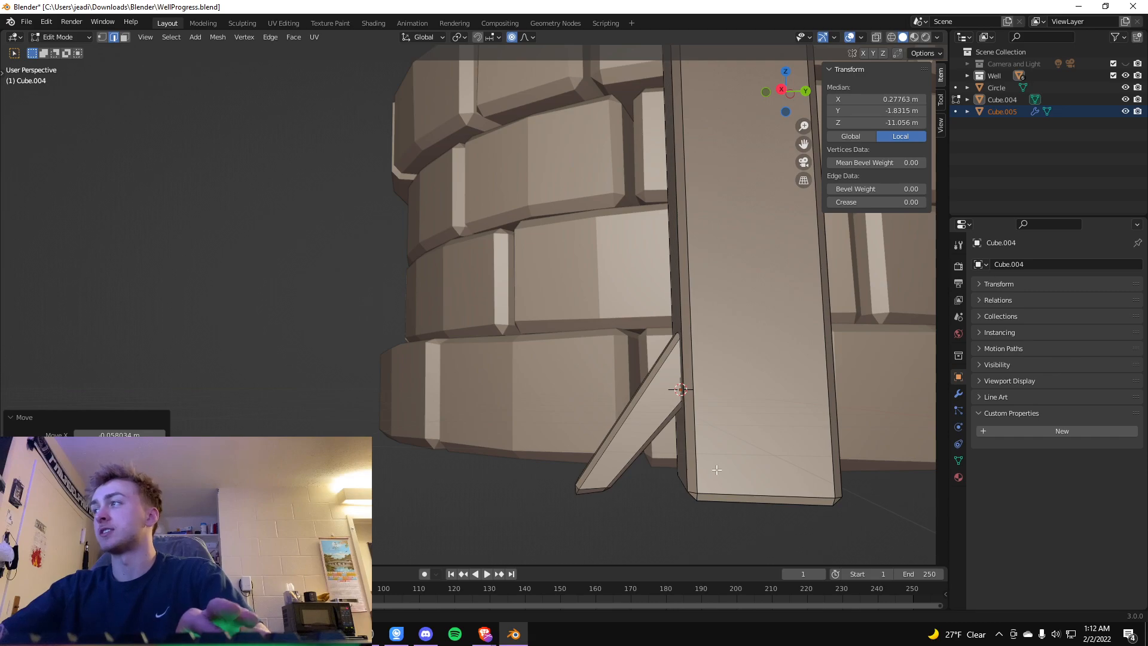
key(ctrl+z)
In the right orthographic view, move the end-face edge about -0.43 m in Y and -0.37 m in Z to flatten the foot to ground level.
middle_drag(563, 423, 549, 418)
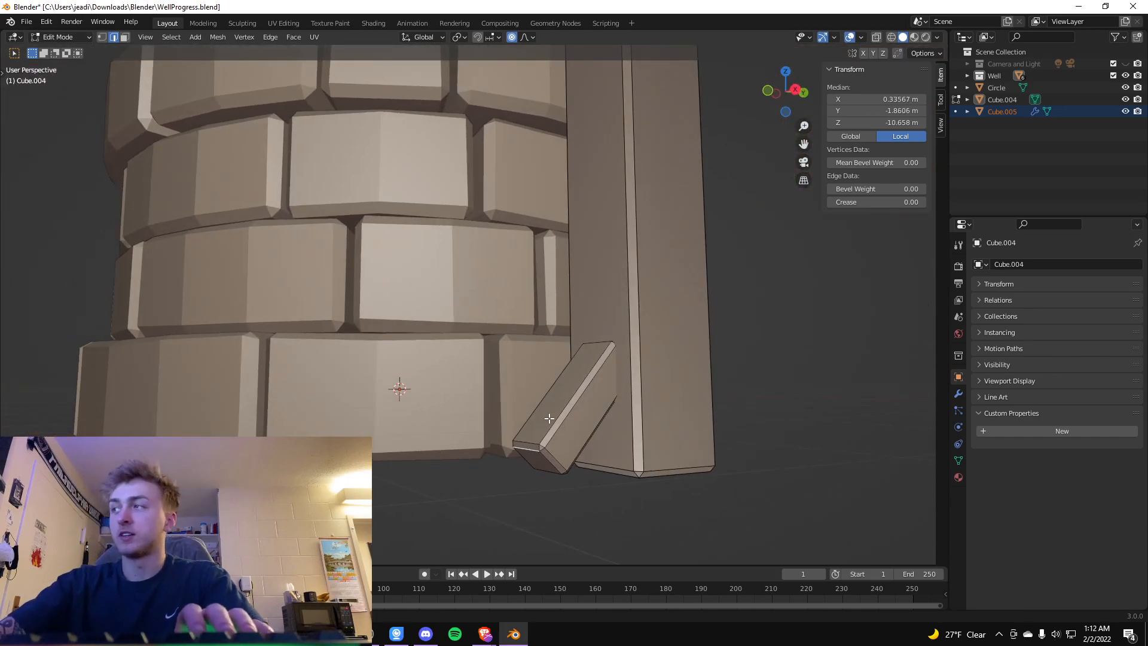
key(KP_3)
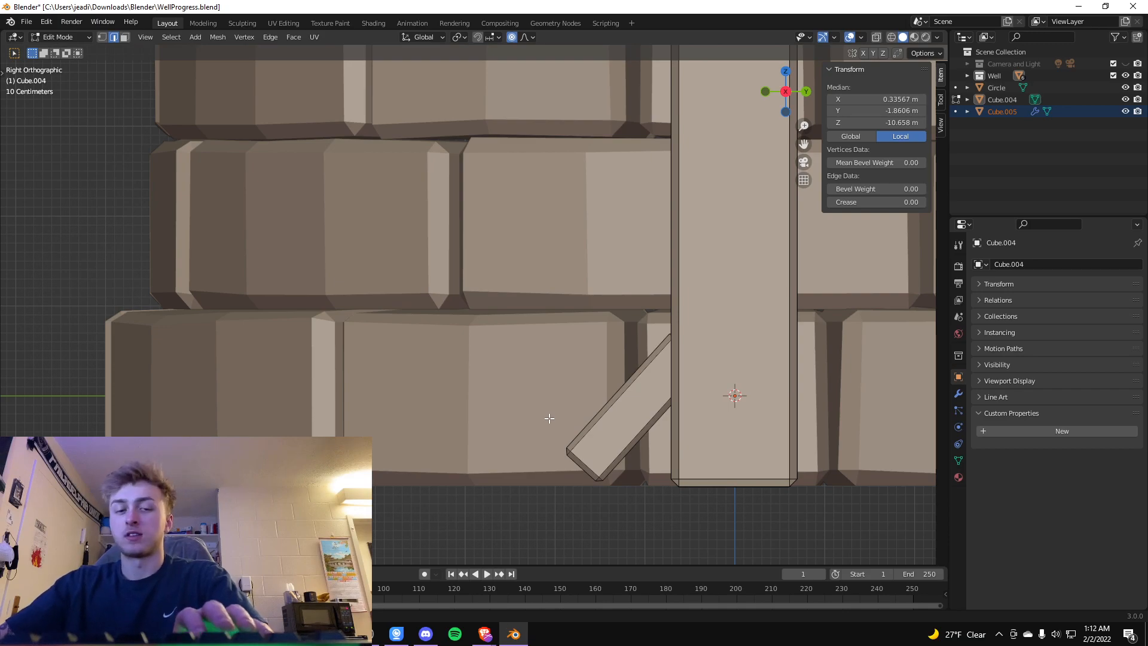
key(g)
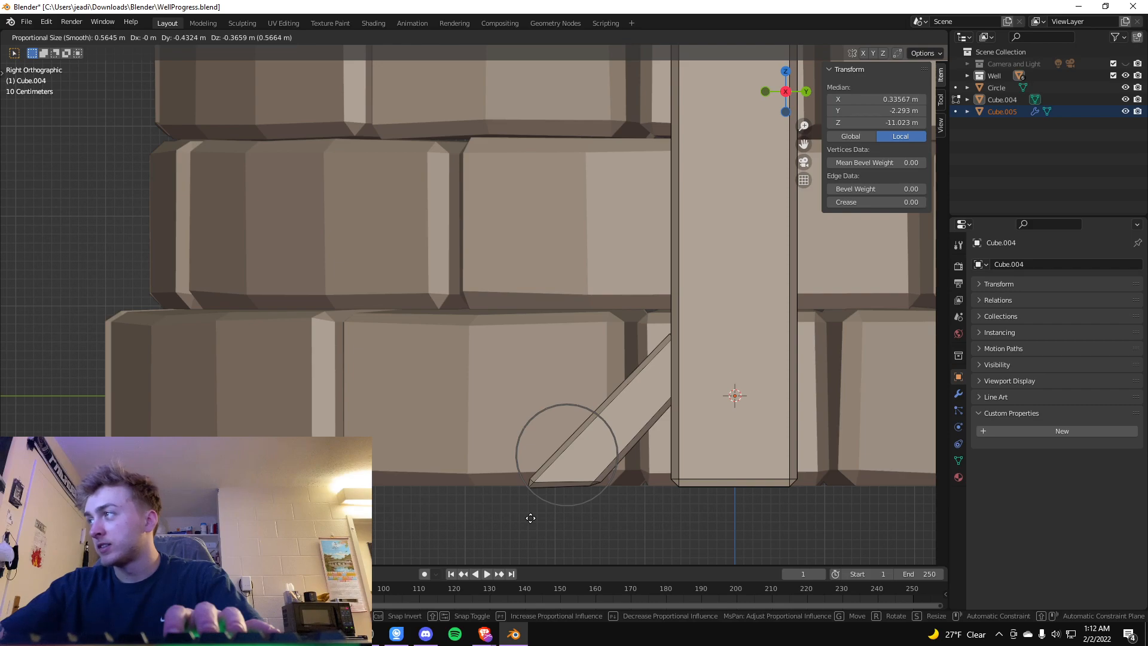
click(530, 518)
Select the bevel edge just above the foot's front tip, try moving it with proportional editing, and undo the move.
middle_drag(530, 519, 541, 507)
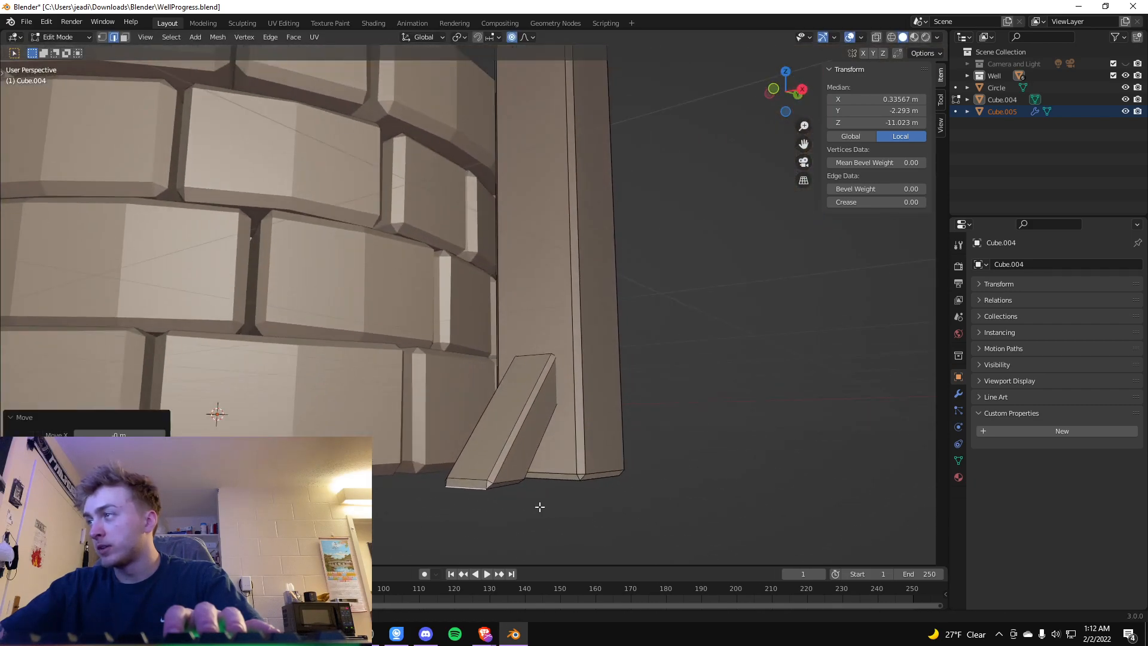
scroll(542, 507, up, 2)
middle_drag(679, 519, 633, 371)
scroll(616, 377, up, 5)
mouse_move(623, 516)
middle_down()
mouse_move(458, 356)
mouse_move(634, 508)
middle_up()
click(447, 422)
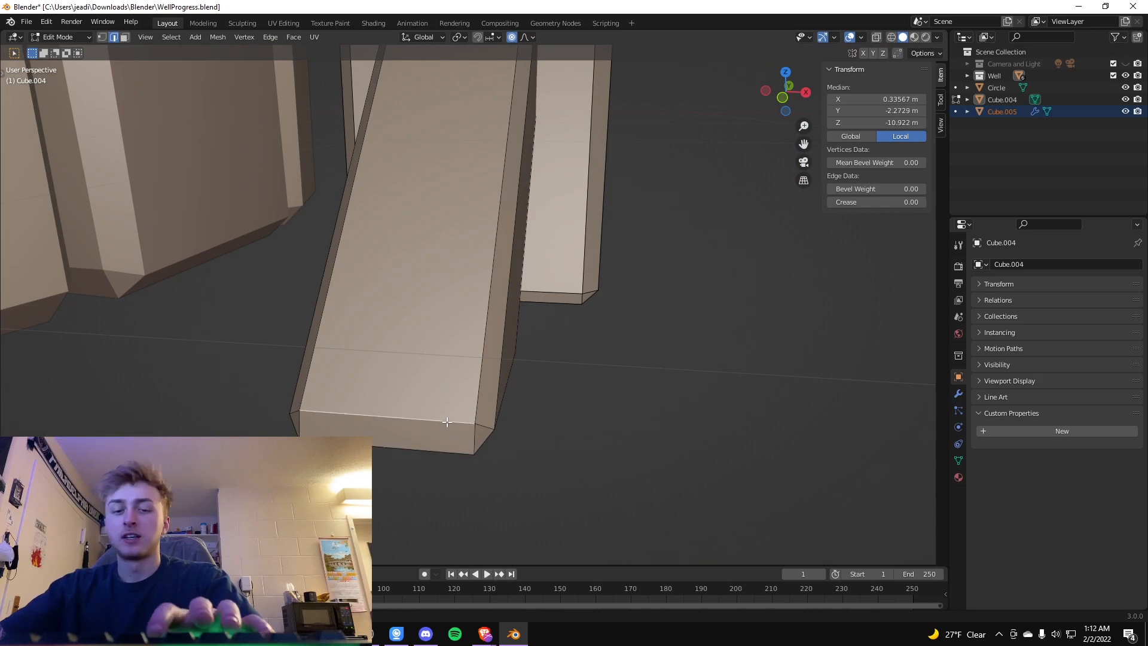
key(g)
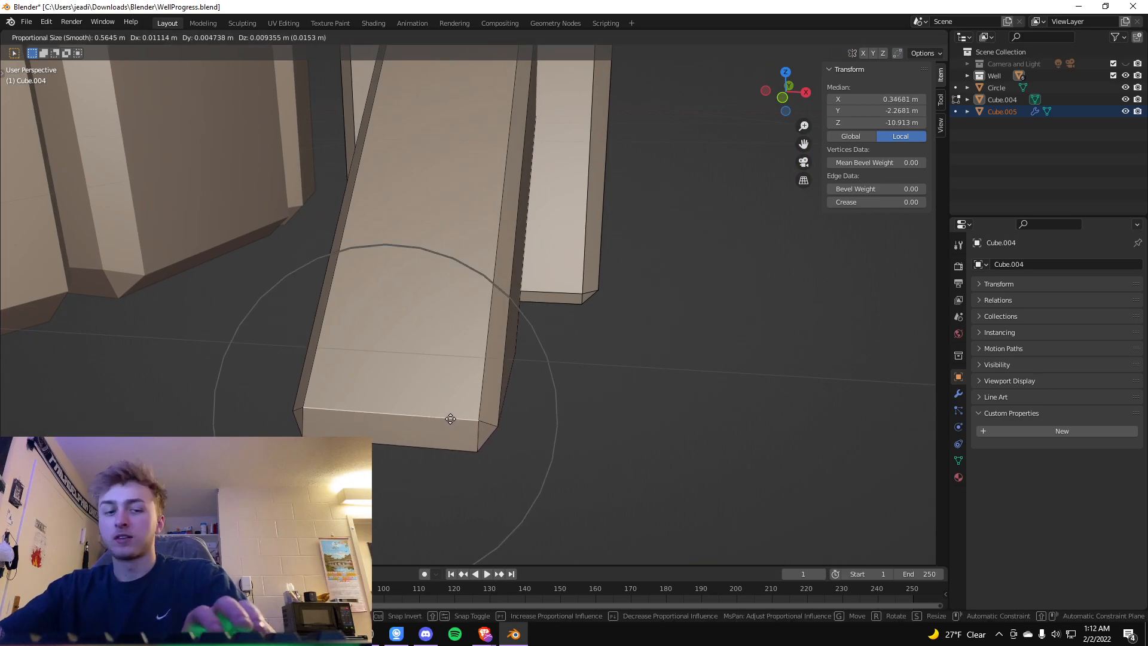
click(478, 372)
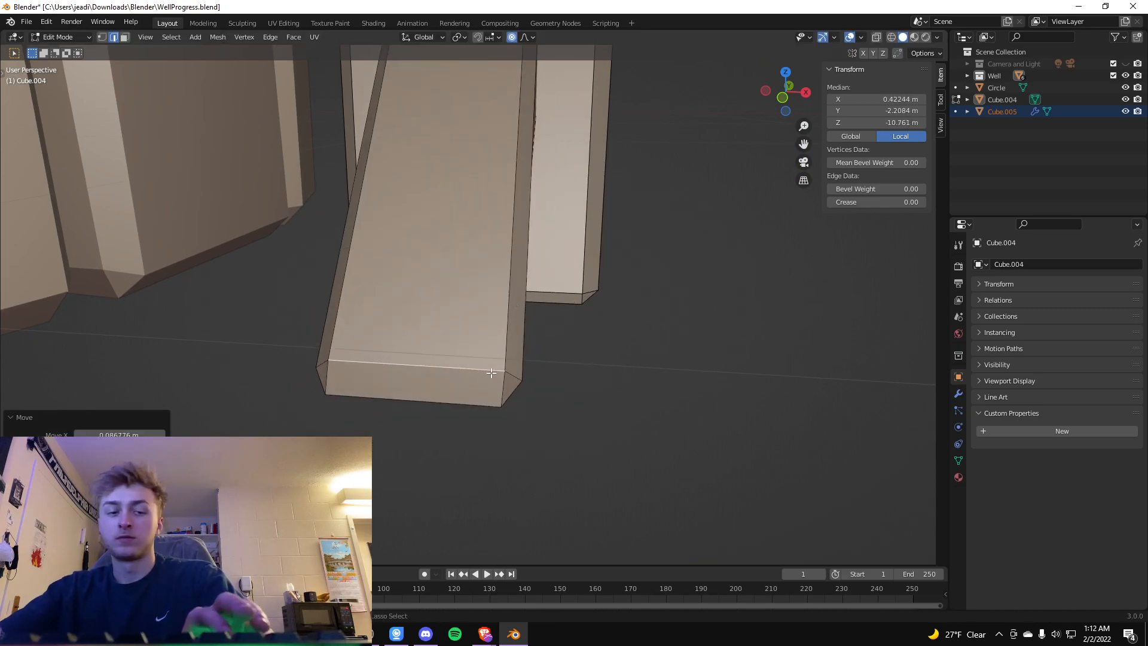
key(ctrl+z)
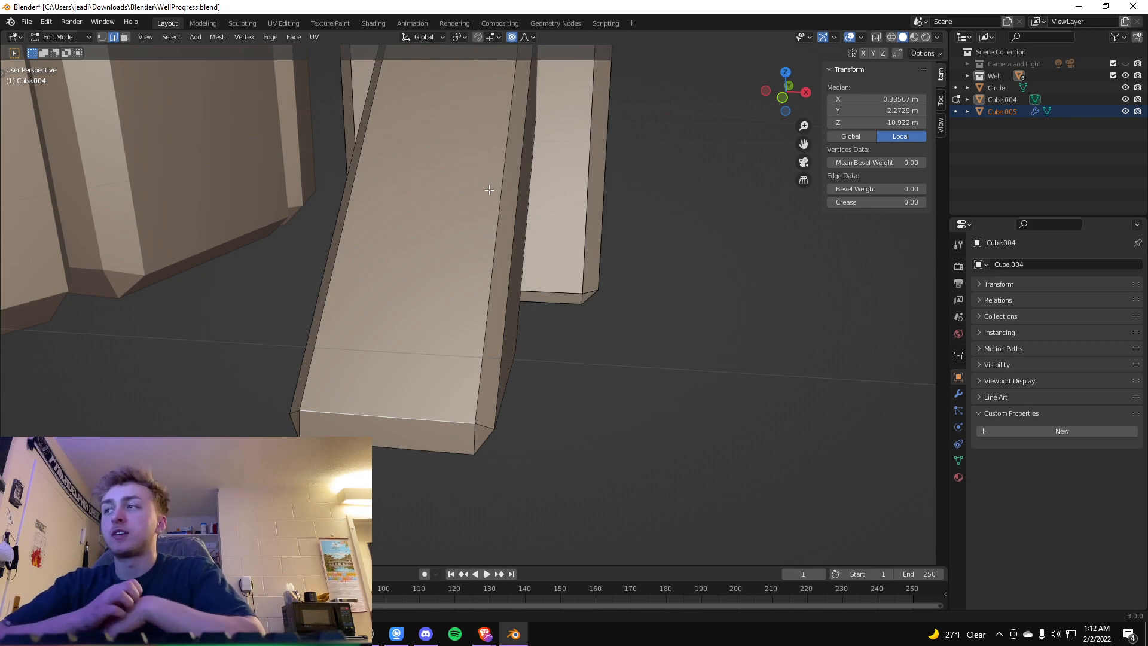
Turn off proportional editing and lower the front bevel edge to a local Z of about -10.98 m, narrowing the foot's front strip.
key(o)
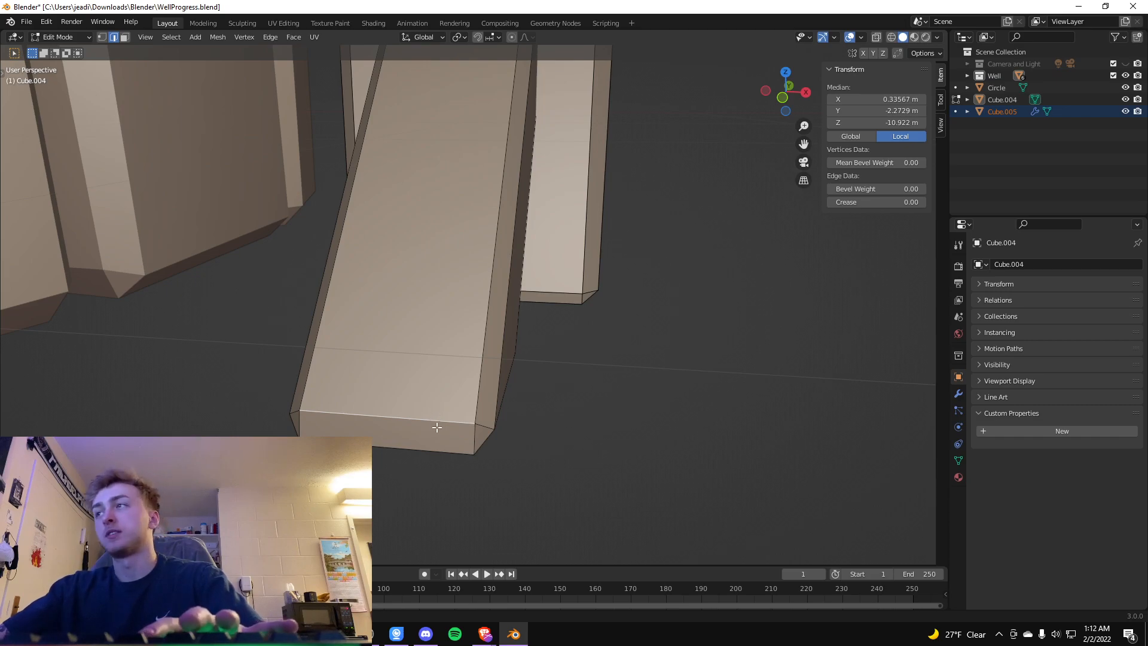
key(g)
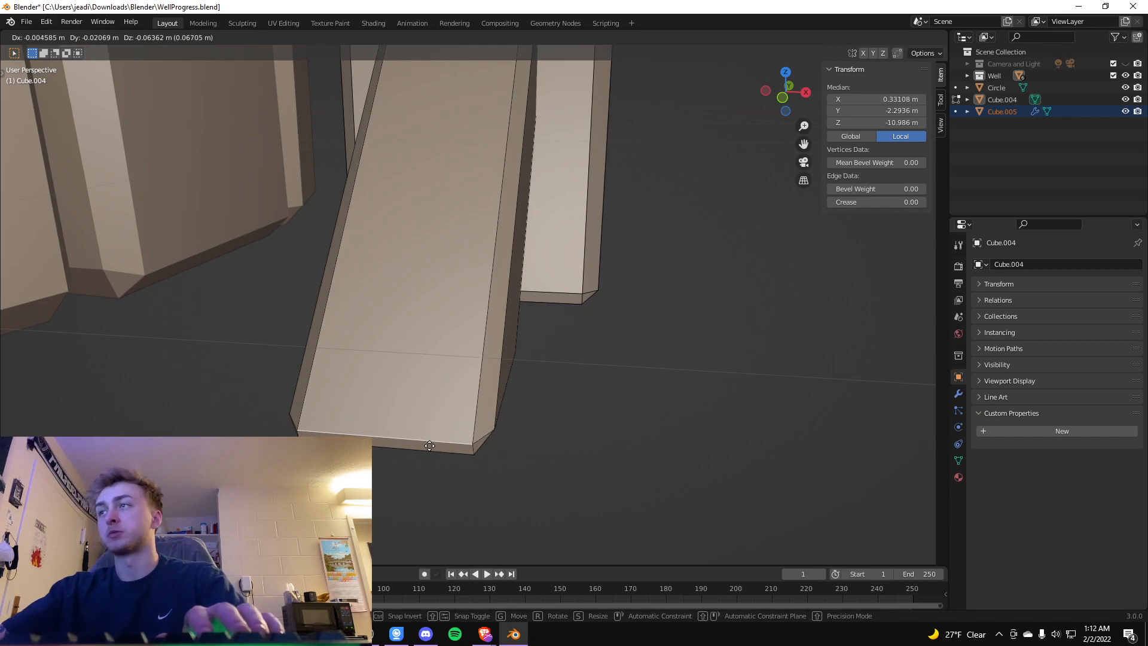
click(434, 445)
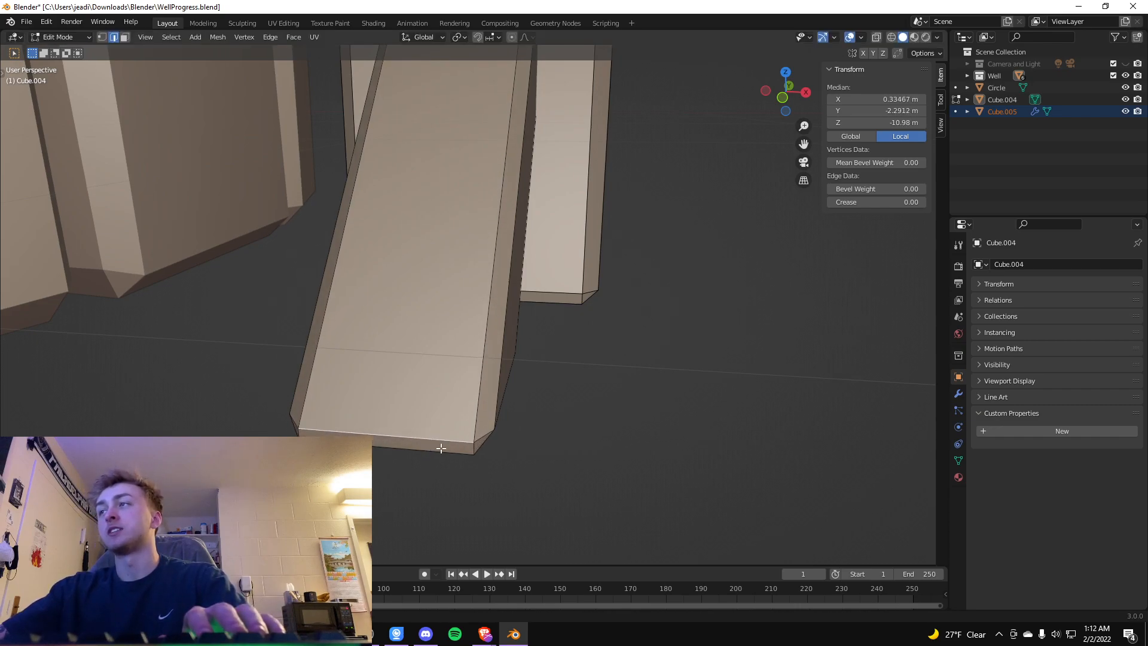
Select the bevel edge at the rear underside of the brace's foot and raise it slightly to a local Z of about -10.93 m.
middle_drag(539, 488, 484, 479)
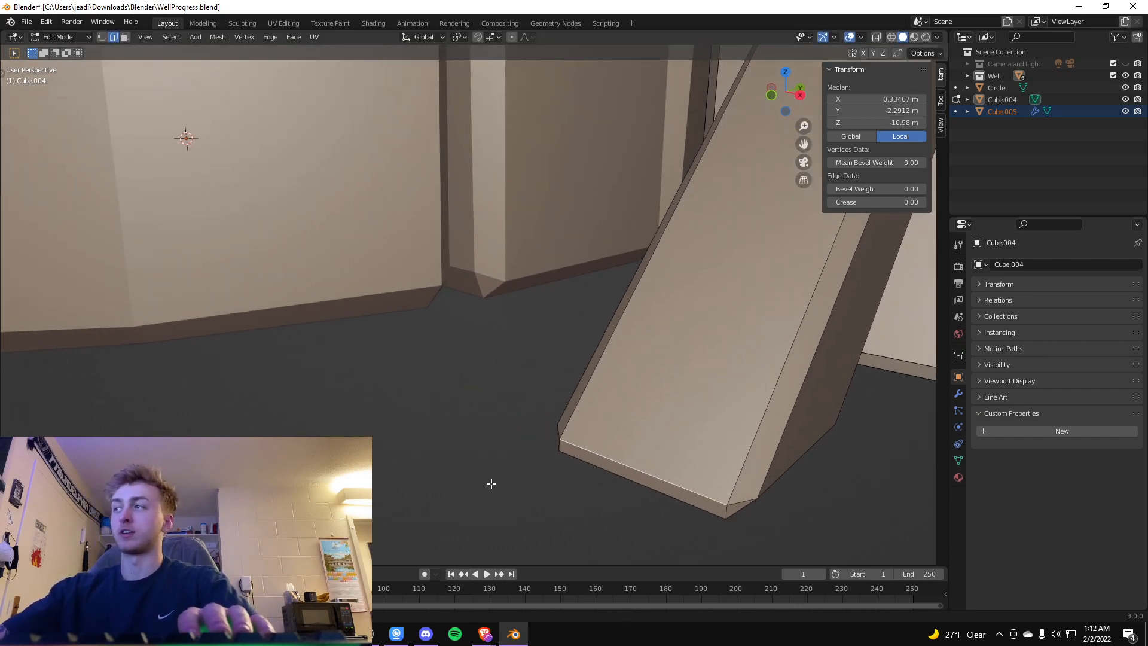
middle_drag(880, 497, 860, 503)
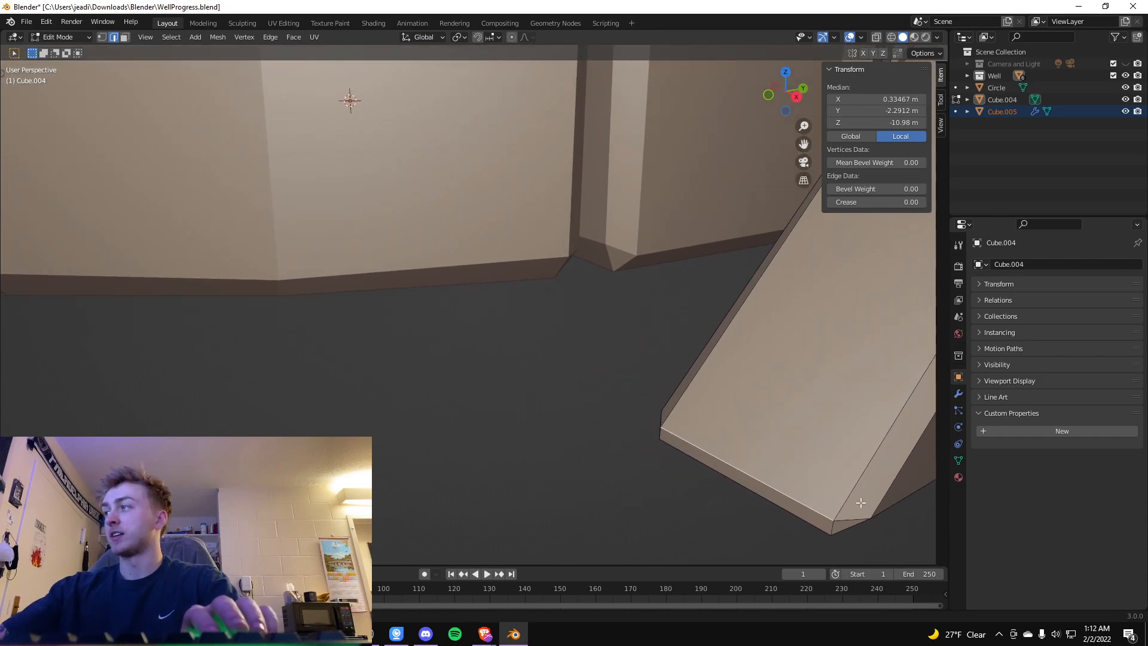
middle_drag(729, 535, 805, 520)
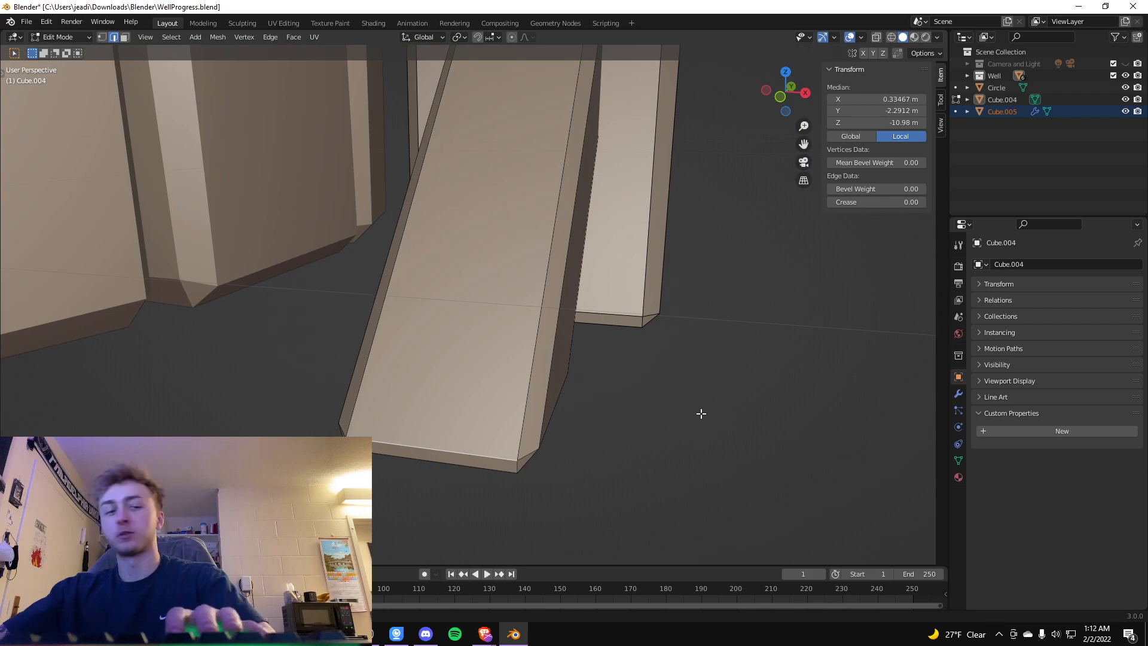
shift+middle_drag(682, 401, 617, 434)
shift+middle_drag(558, 439, 523, 438)
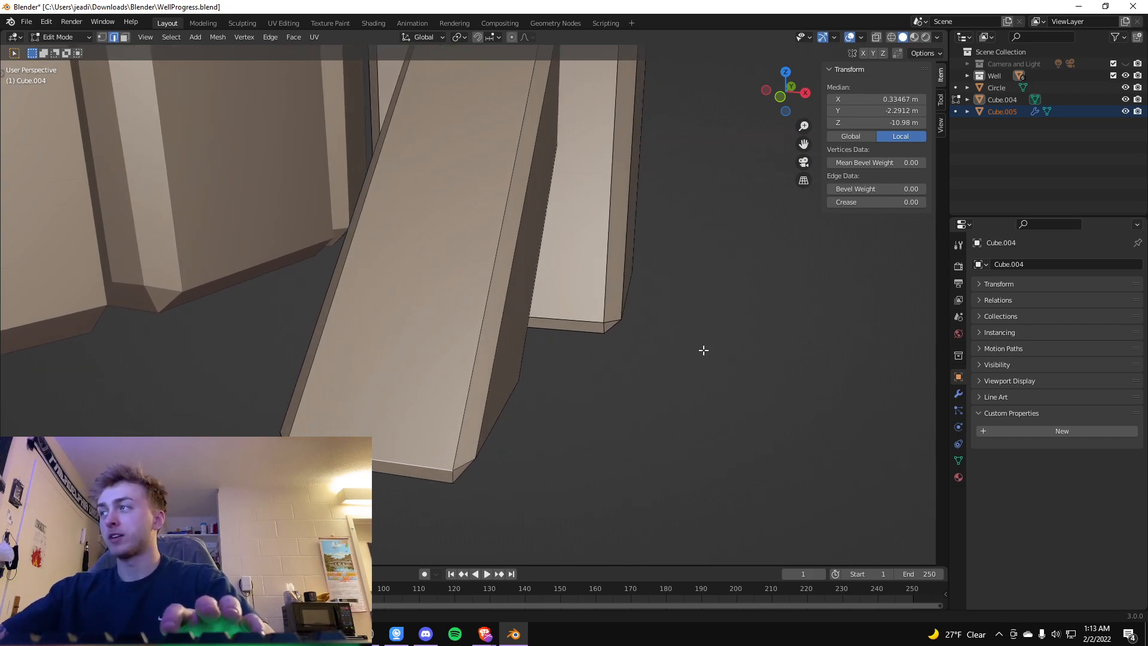
shift+middle_drag(702, 351, 670, 355)
key(KP_3)
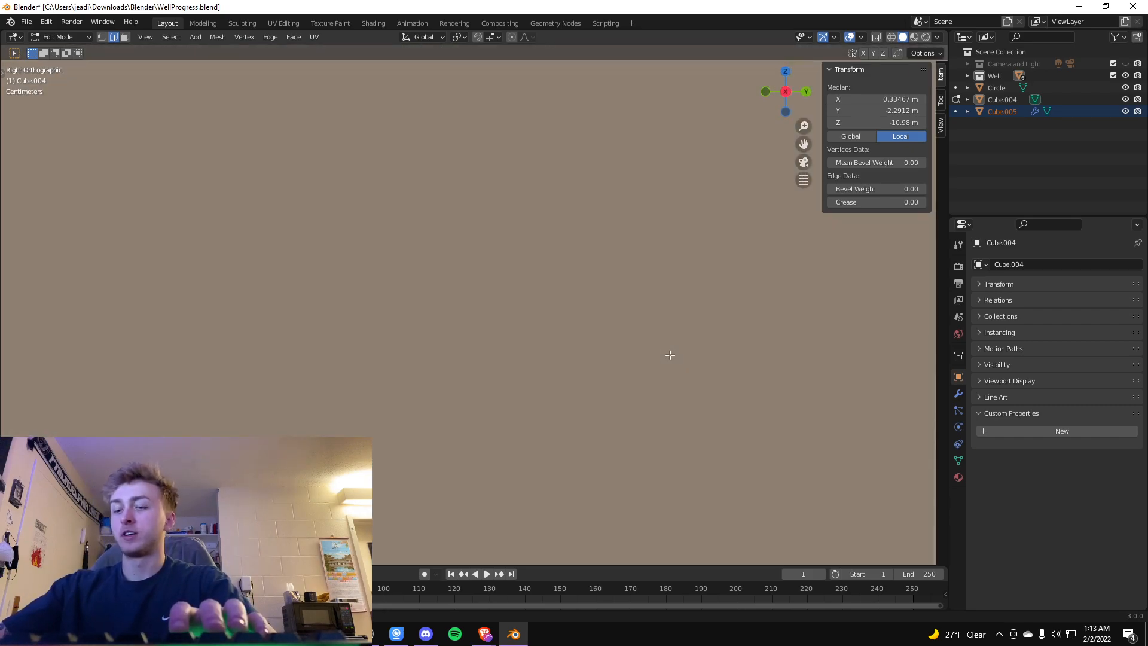
scroll(664, 341, down, 4)
middle_drag(679, 389, 691, 418)
click(661, 375)
click(671, 367)
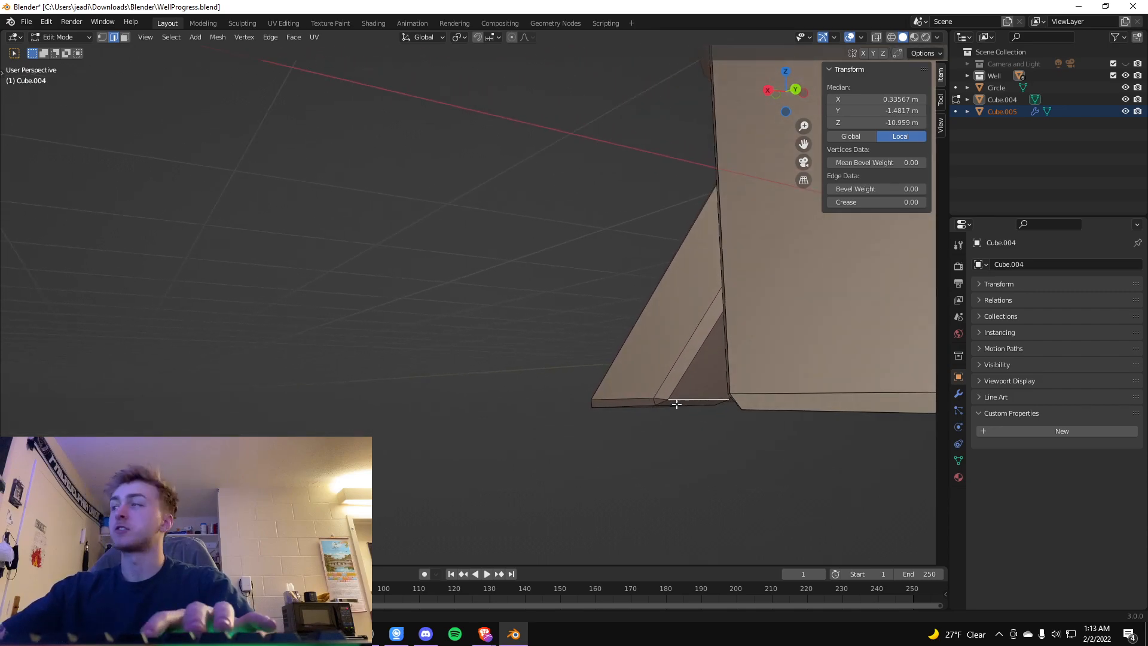
key(g)
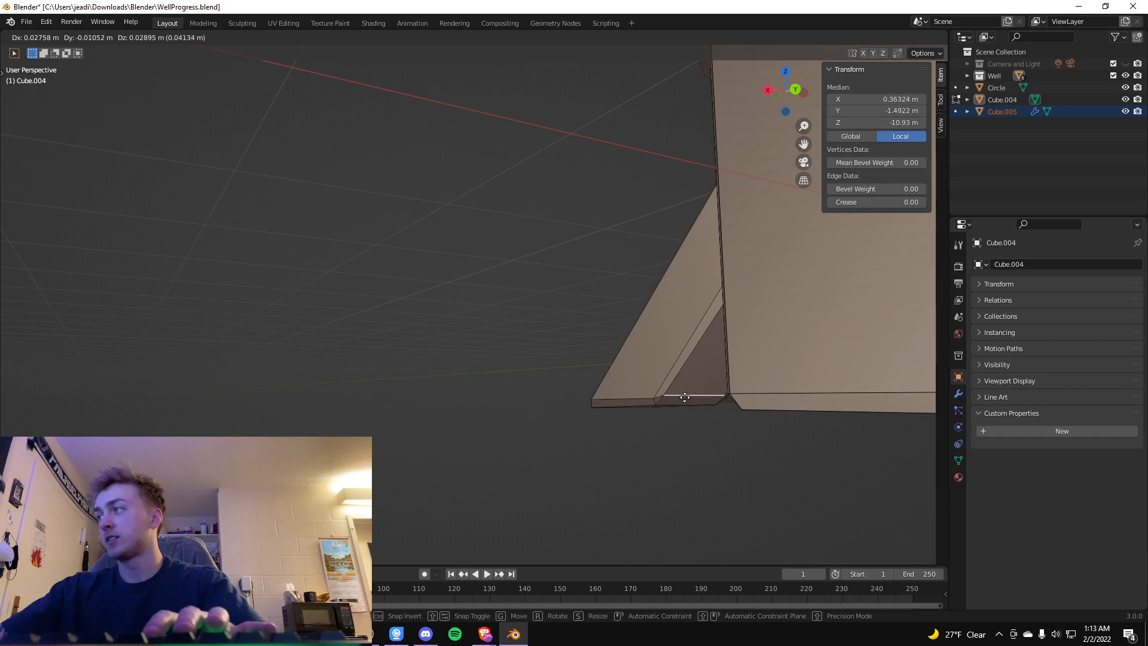
click(684, 397)
Select all linked geometry of the diagonal brace at the foot of the post.
middle_drag(682, 435, 745, 438)
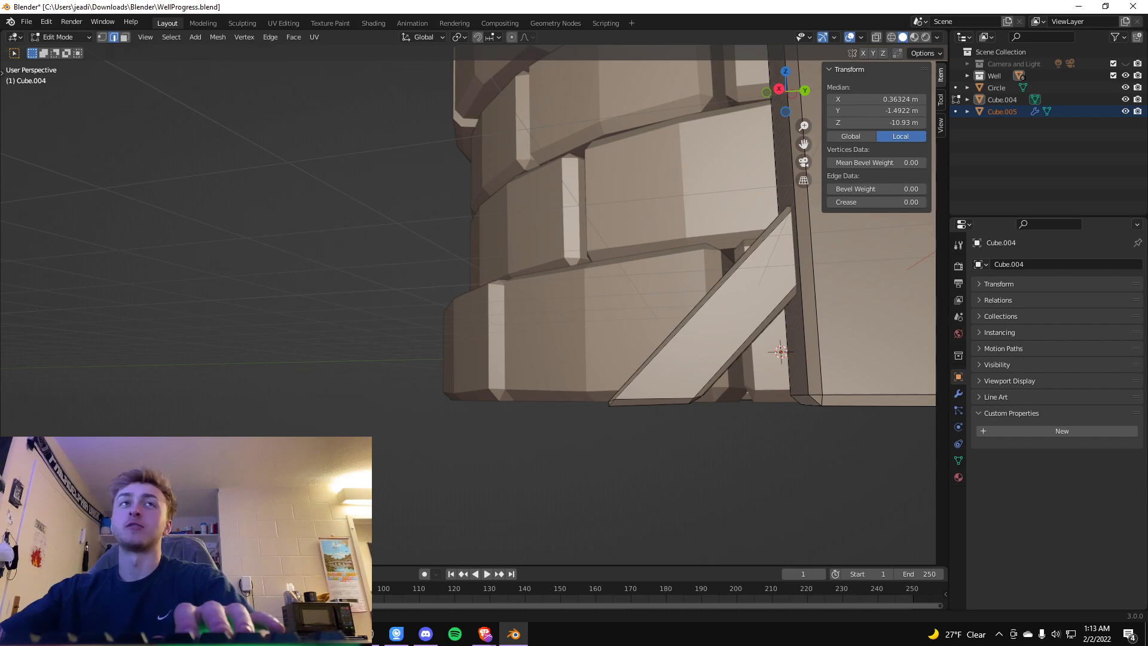
middle_drag(567, 316, 707, 353)
click(317, 292)
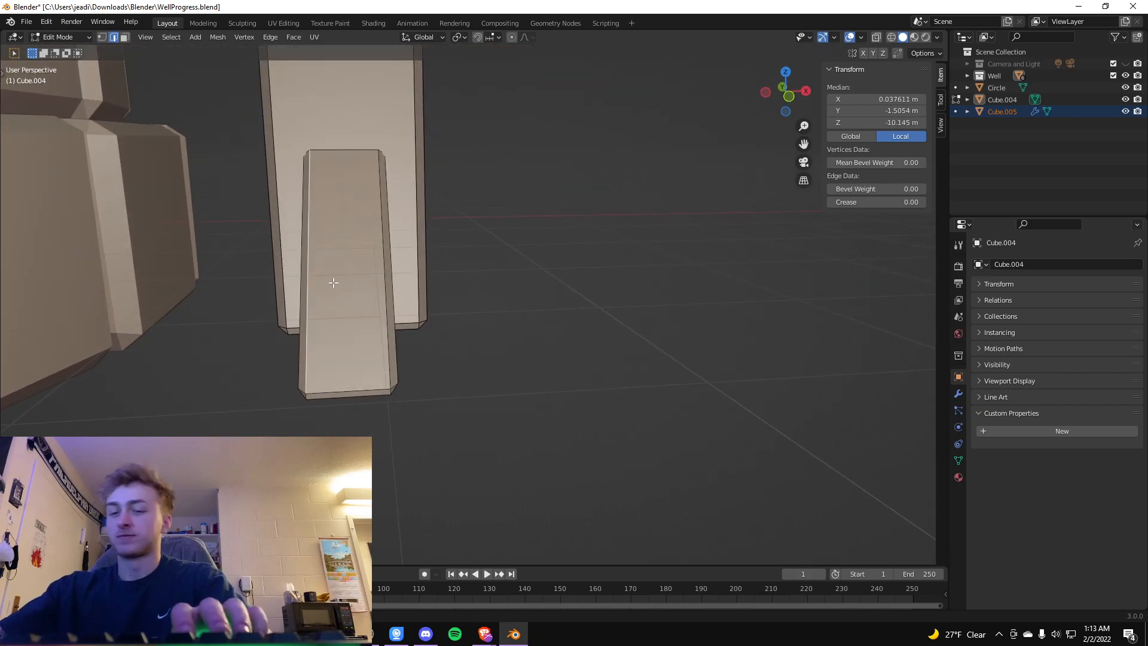
key(l)
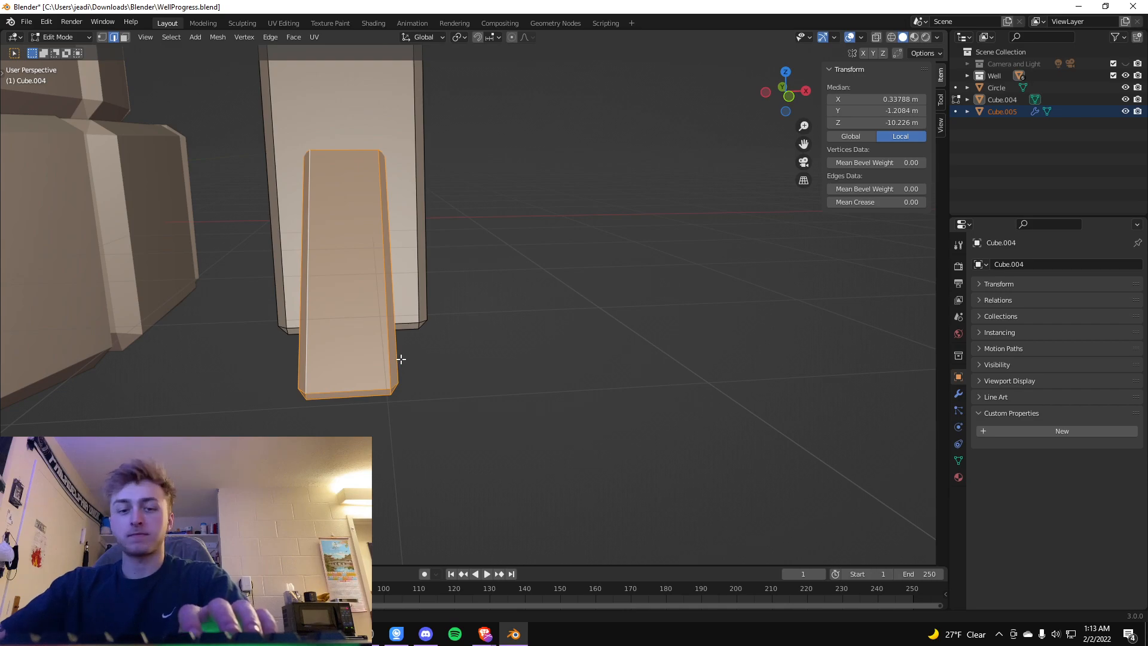
Scale the diagonal brace up by about 1.16 and shift it horizontally to a local X of about 0.368 m.
key(g)
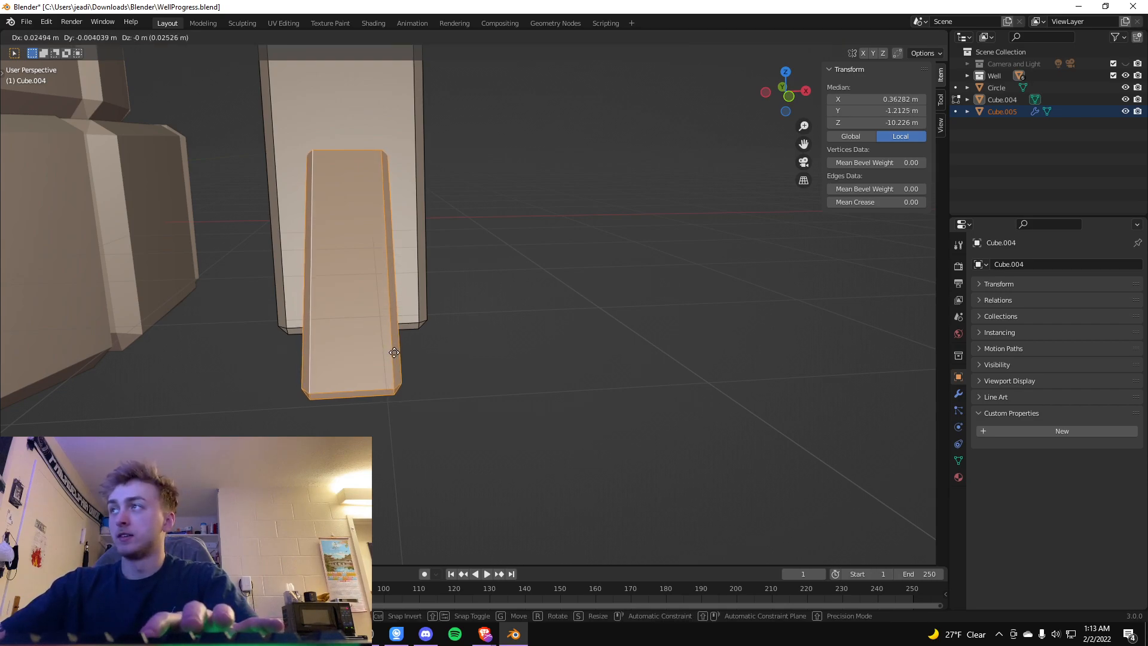
key(s)
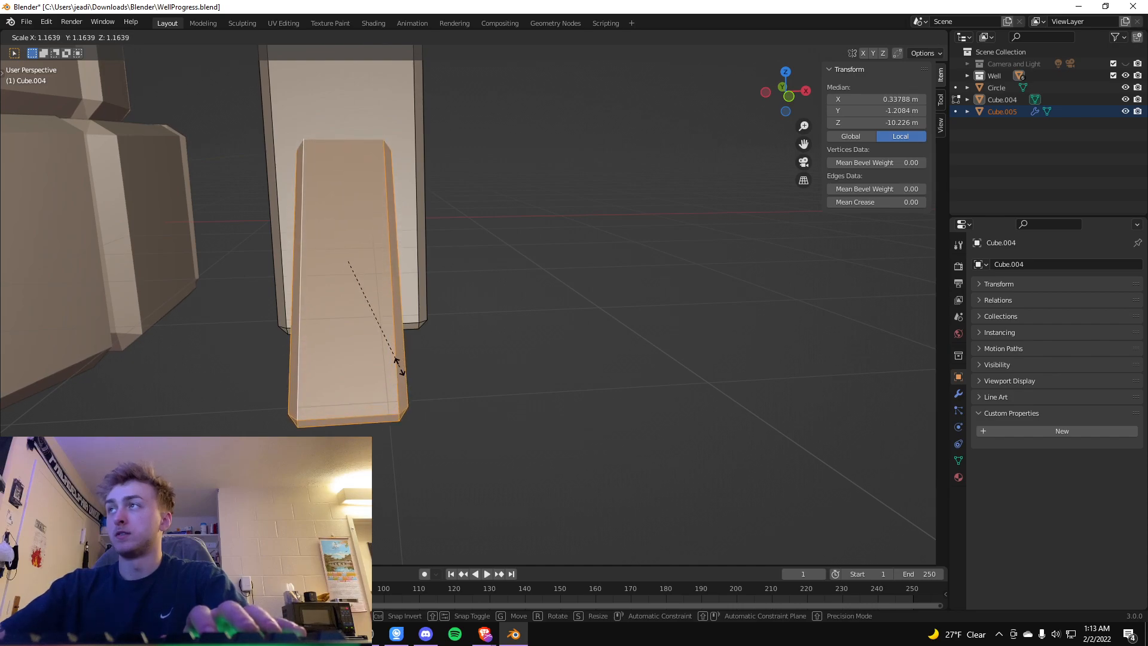
click(399, 366)
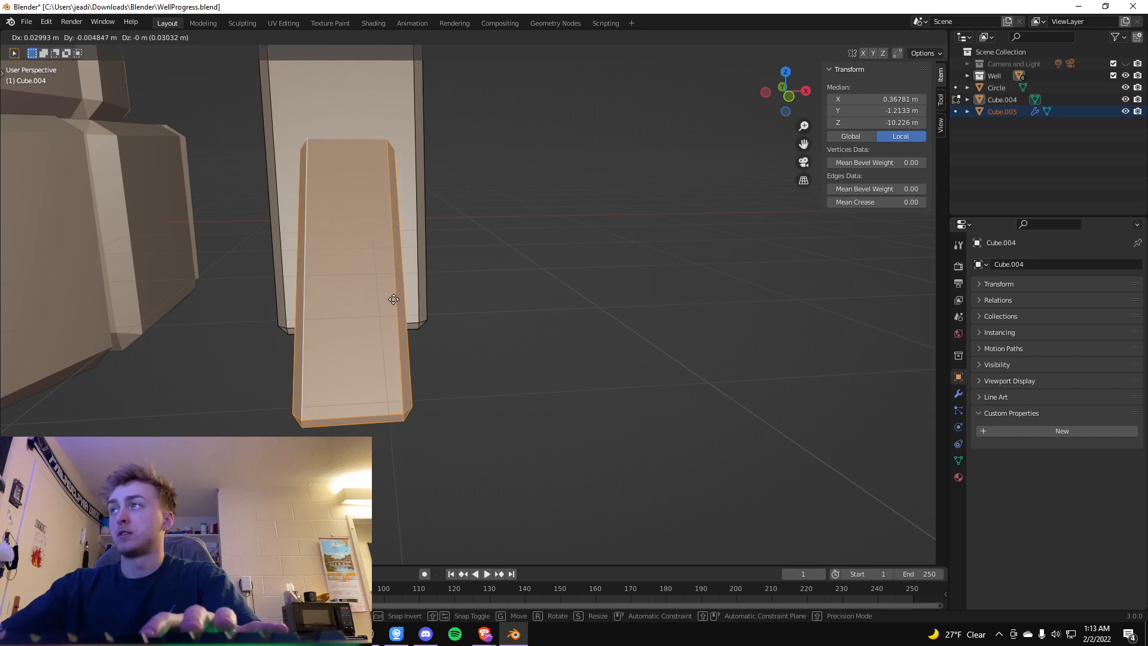
click(394, 299)
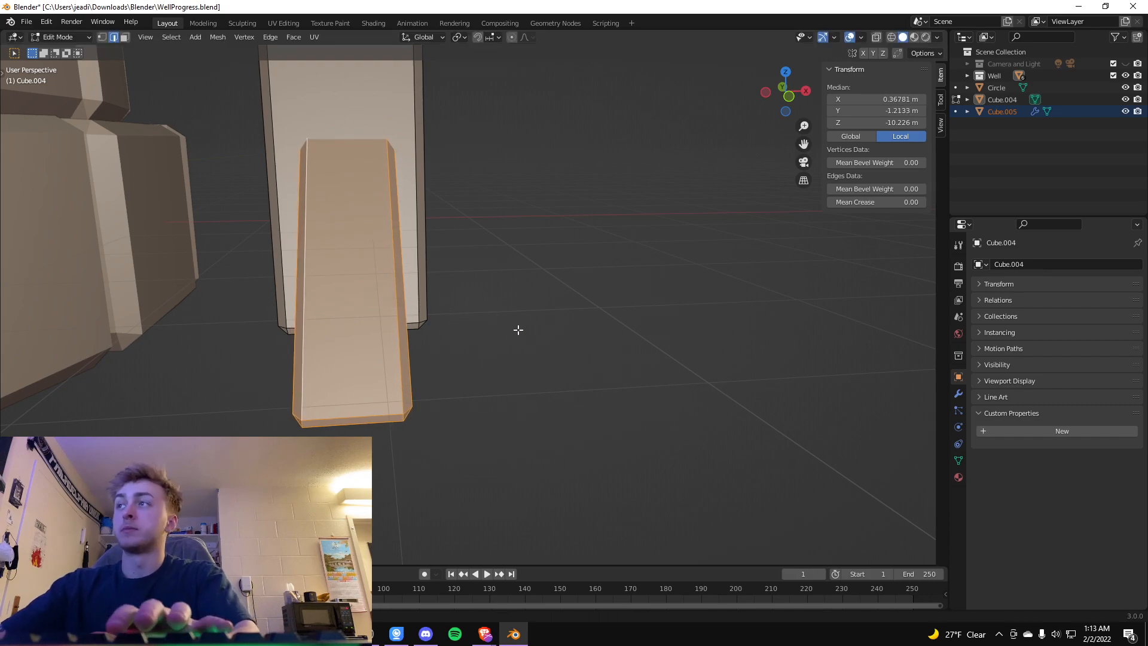
Raise the whole brace along global Z in the right orthographic view to a local Z of about -10.094 m.
key(KP_3)
scroll(602, 336, down, 2)
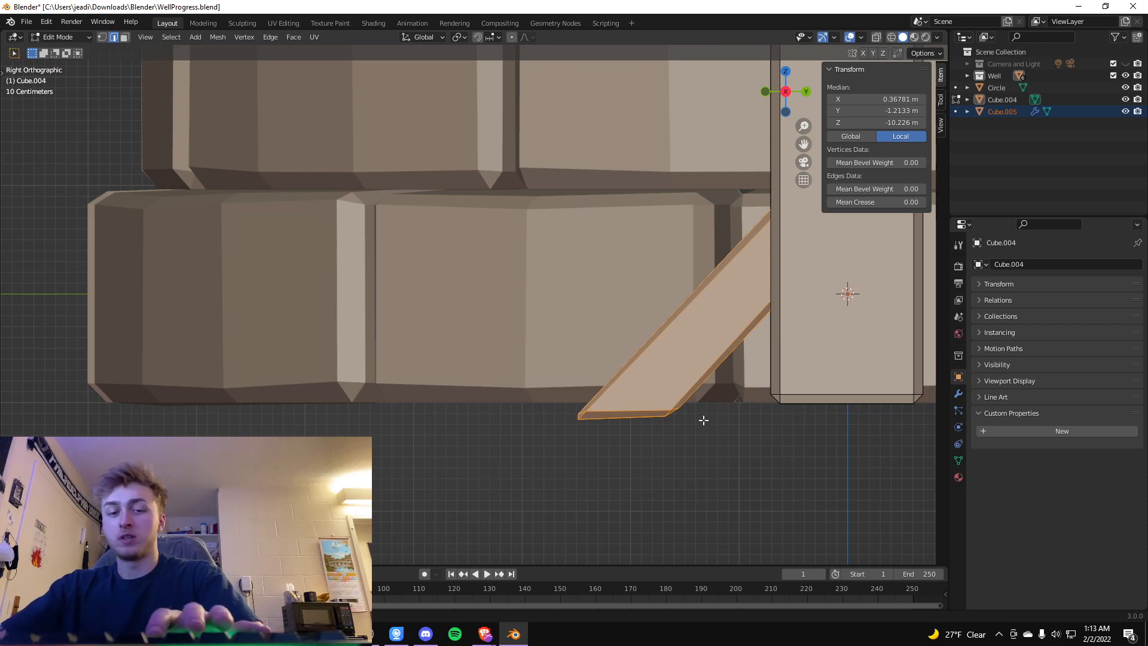
key(g)
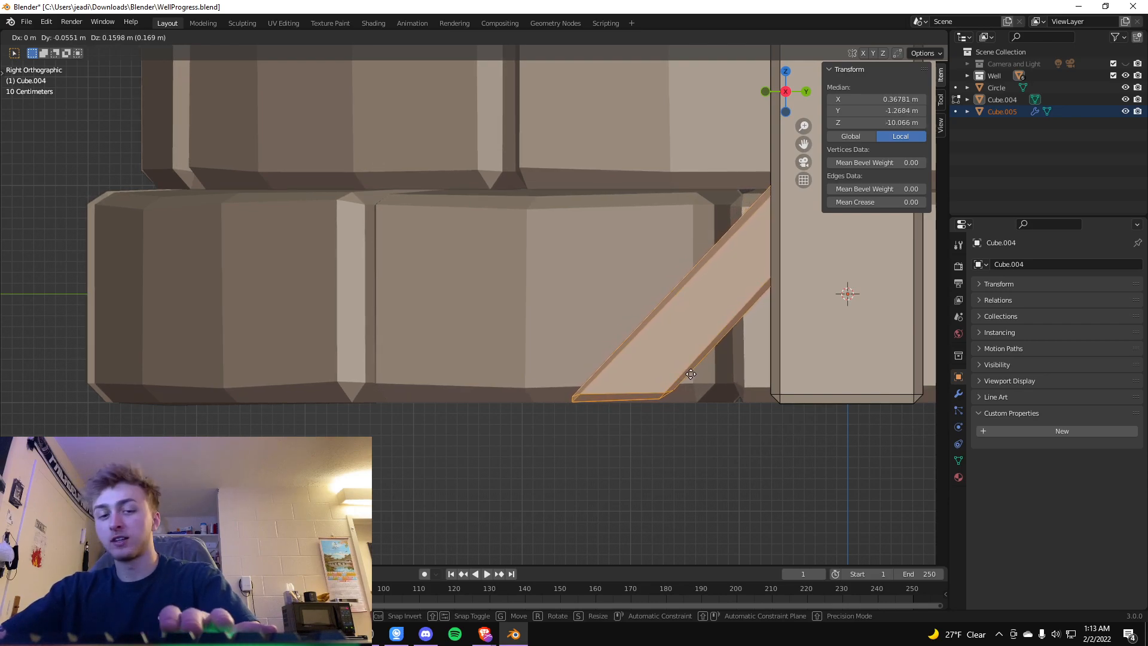
key(x)
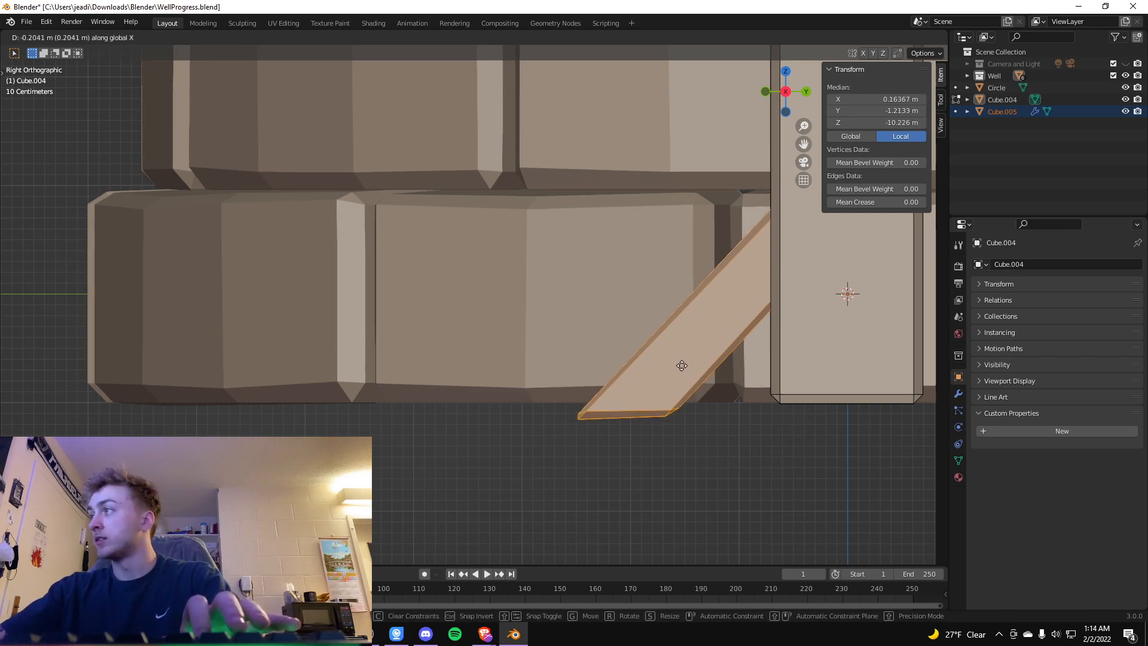
key(z)
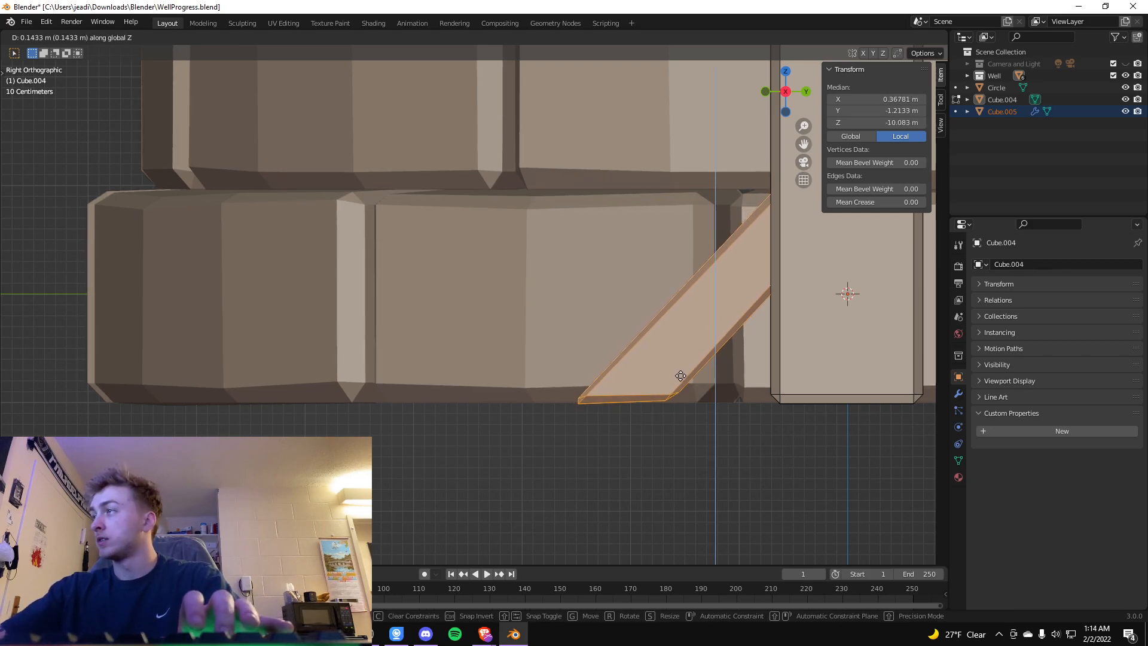
click(682, 377)
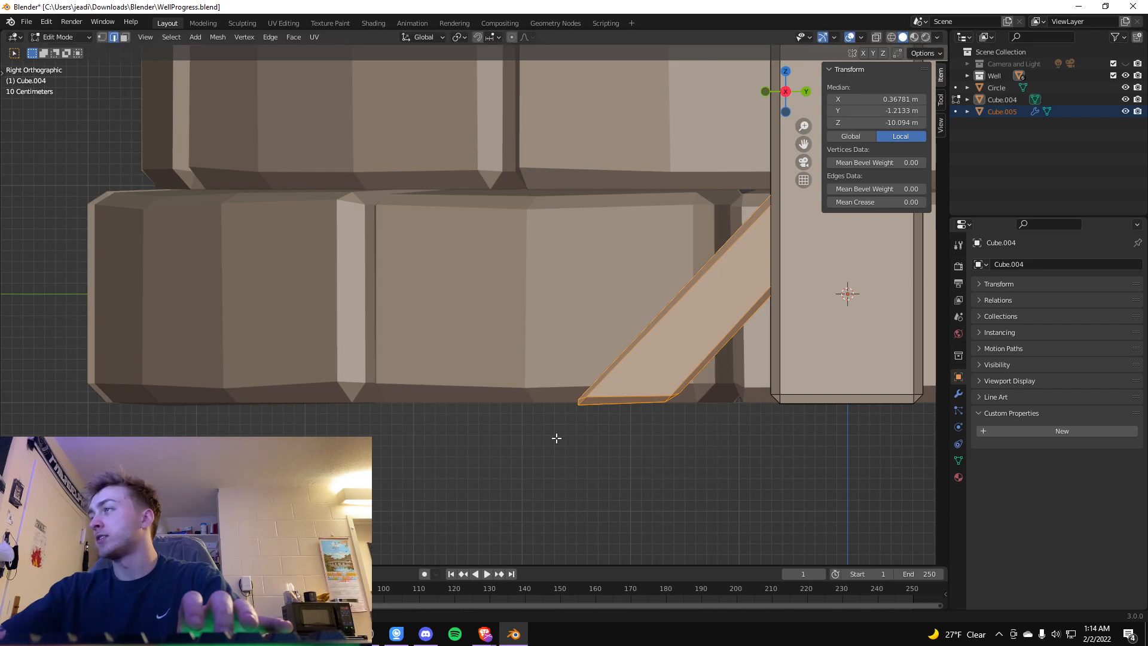
Turn on proportional editing and raise the lowest front edge of the brace's foot to a local Z of about -11 m.
middle_drag(645, 453, 735, 512)
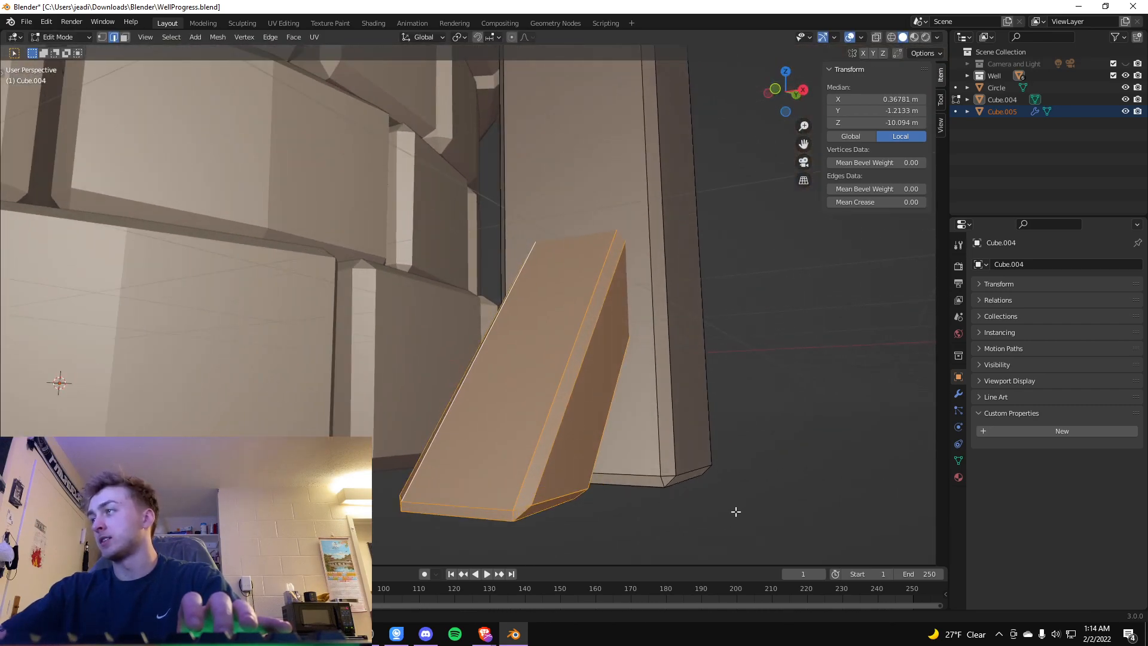
click(458, 517)
click(511, 37)
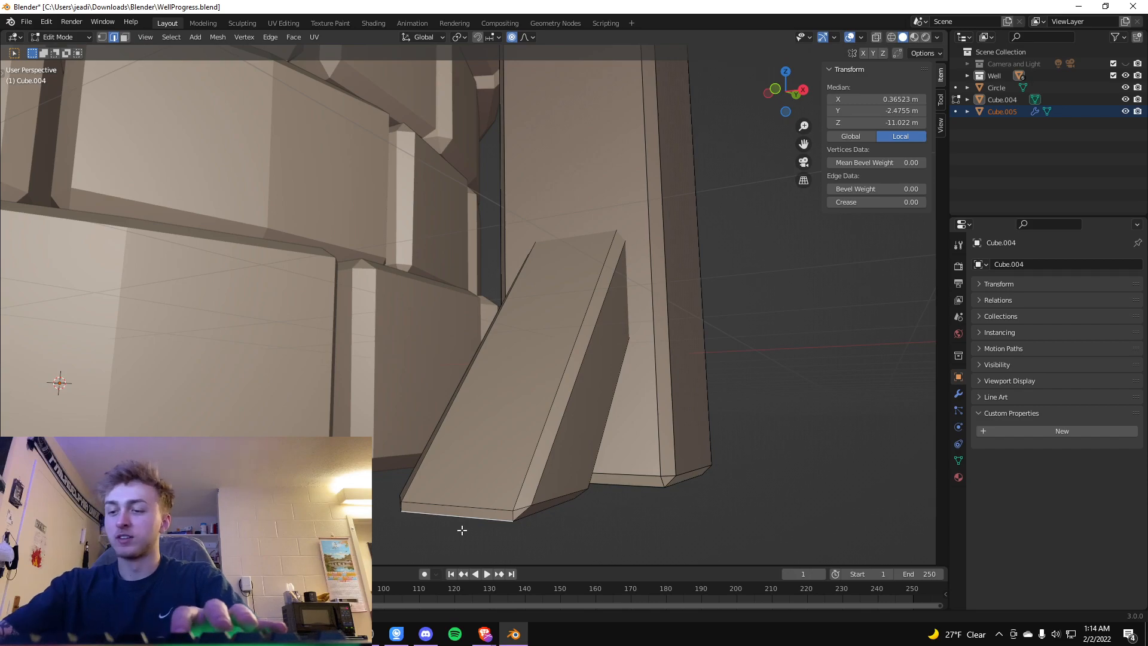
key(KP_3)
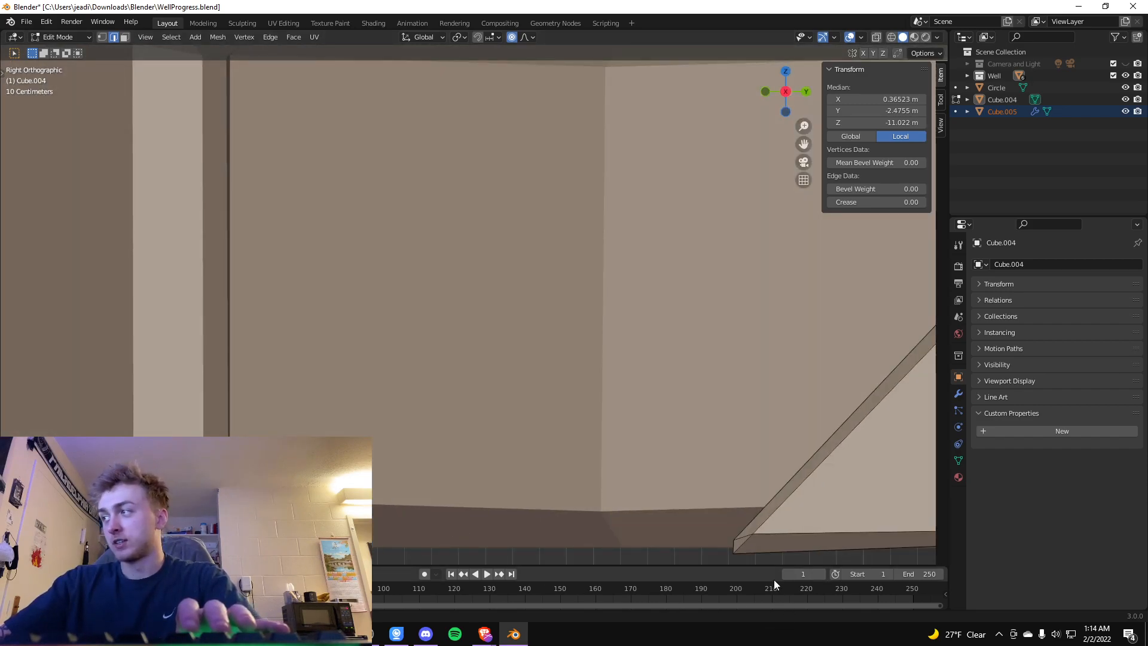
key(g)
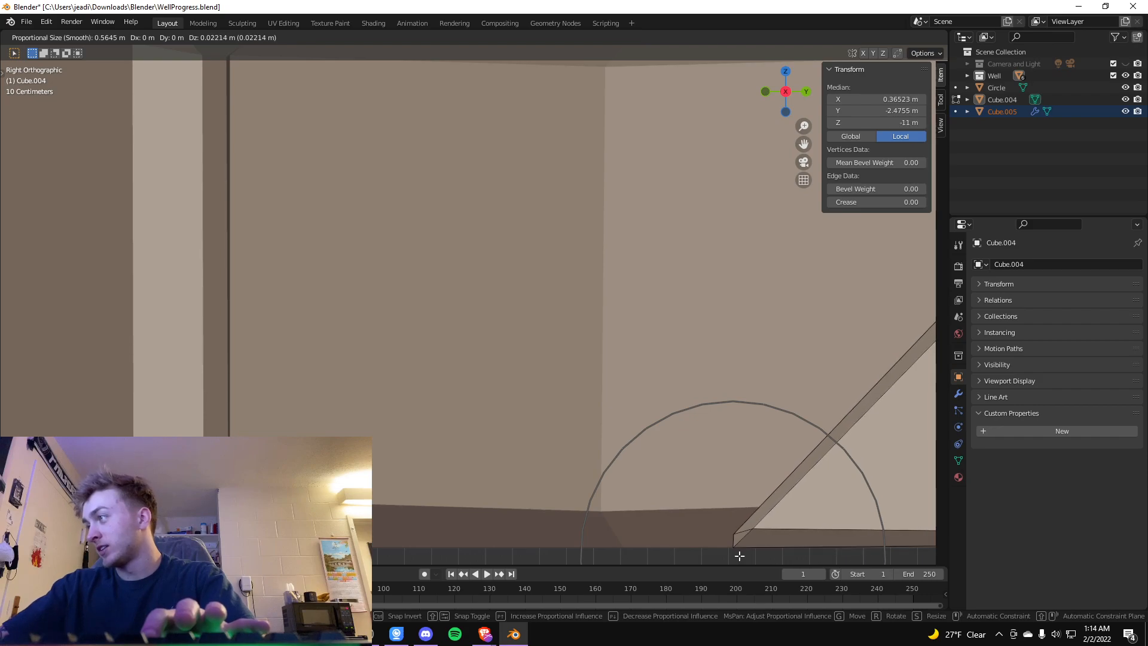
click(738, 556)
Examine how the enlarged brace meets the foot of the post and the ground from several angles.
scroll(794, 548, down, 1)
scroll(853, 539, down, 3)
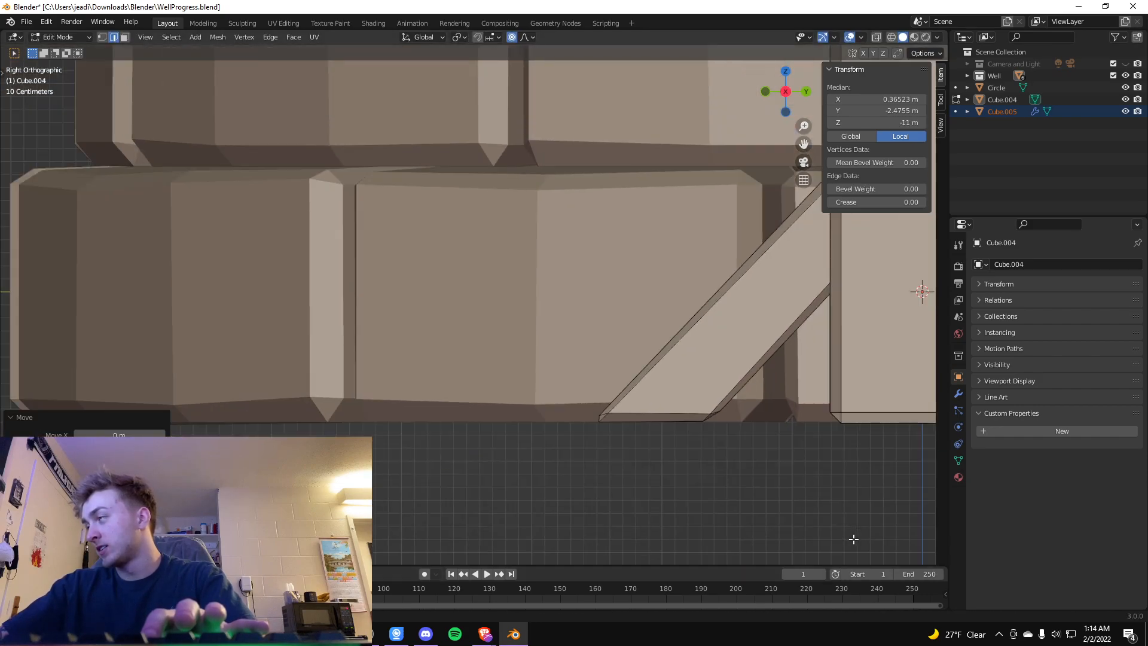
scroll(852, 539, down, 2)
middle_drag(589, 478, 559, 461)
scroll(556, 459, down, 2)
scroll(553, 458, down, 2)
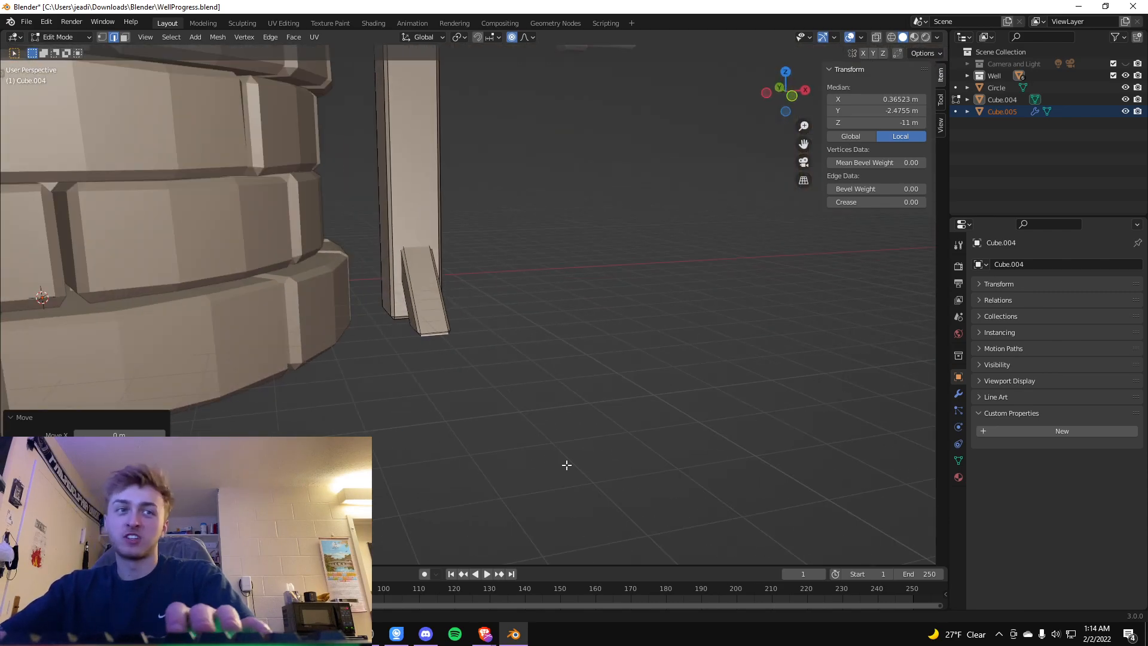
scroll(547, 428, up, 2)
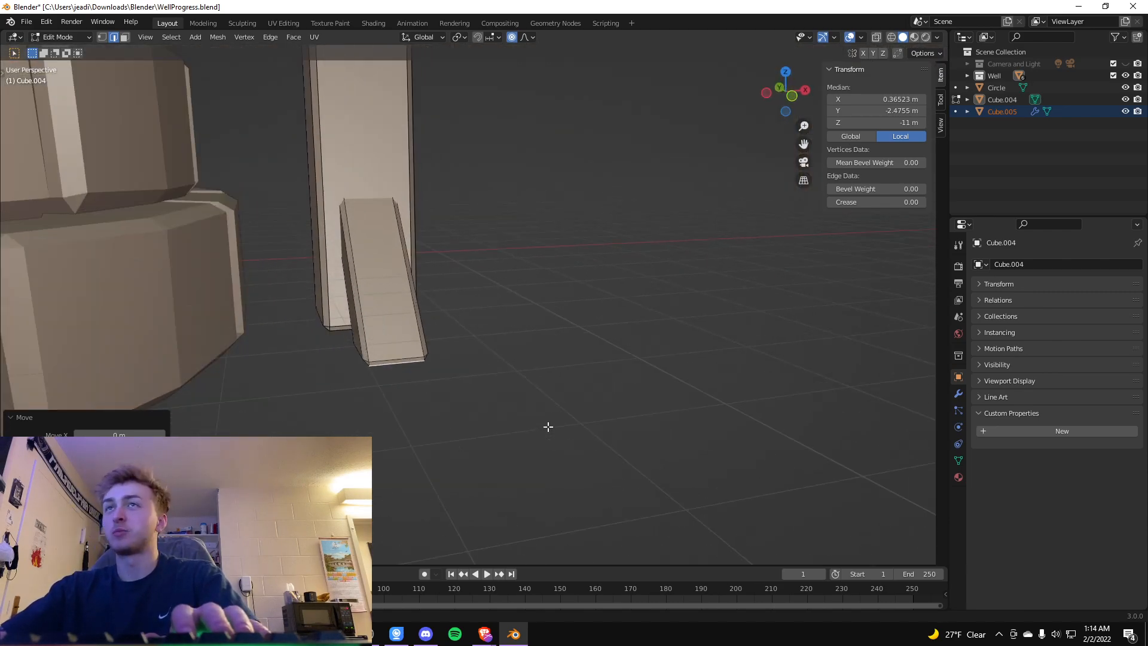
scroll(541, 416, up, 2)
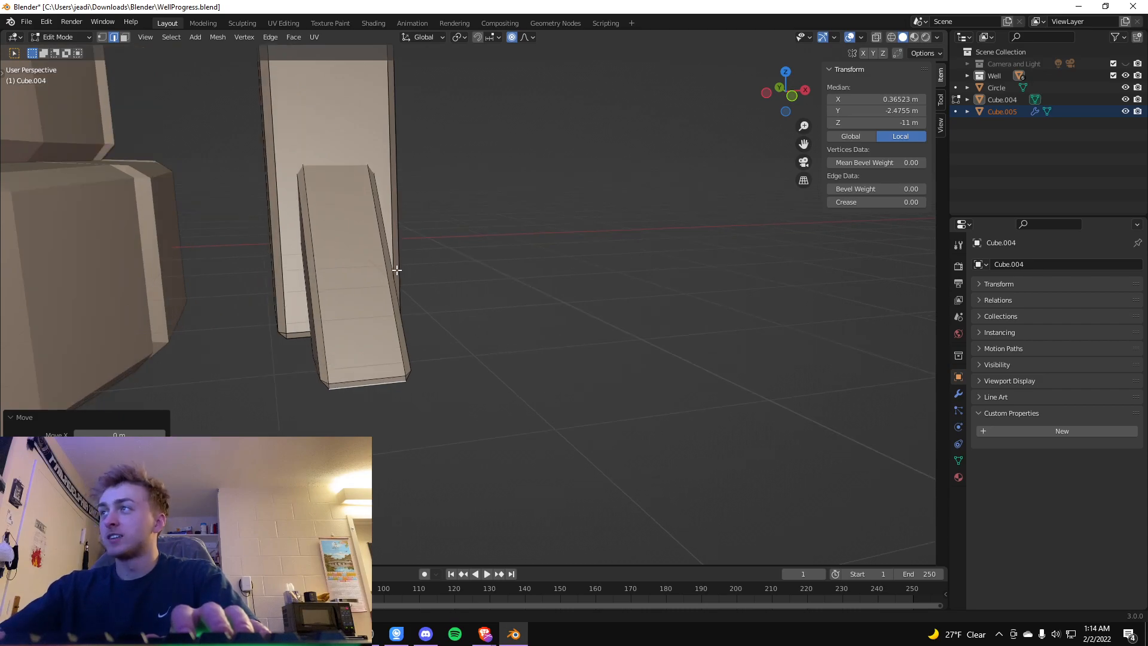
click(389, 268)
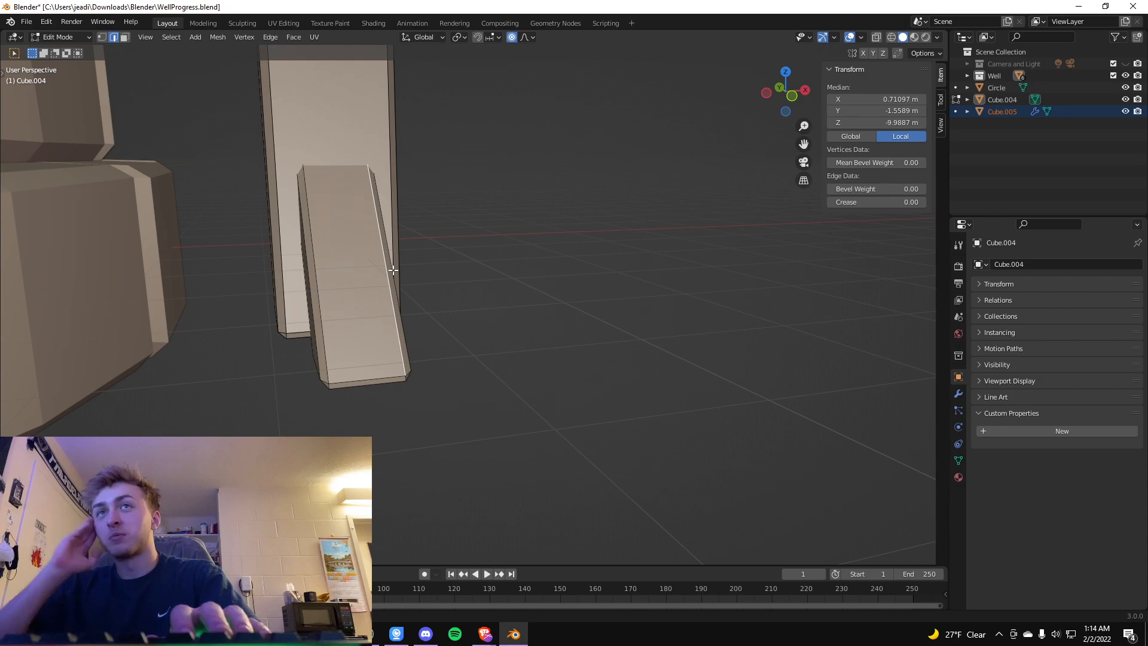
shift+middle_drag(393, 270, 422, 276)
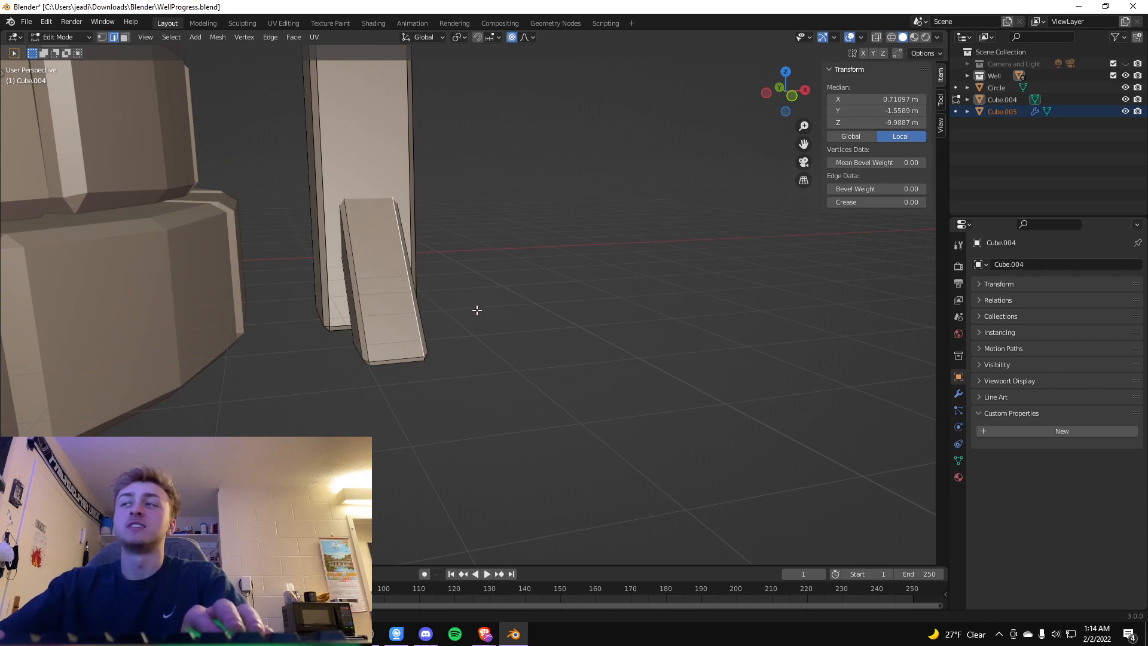
middle_drag(478, 314, 414, 328)
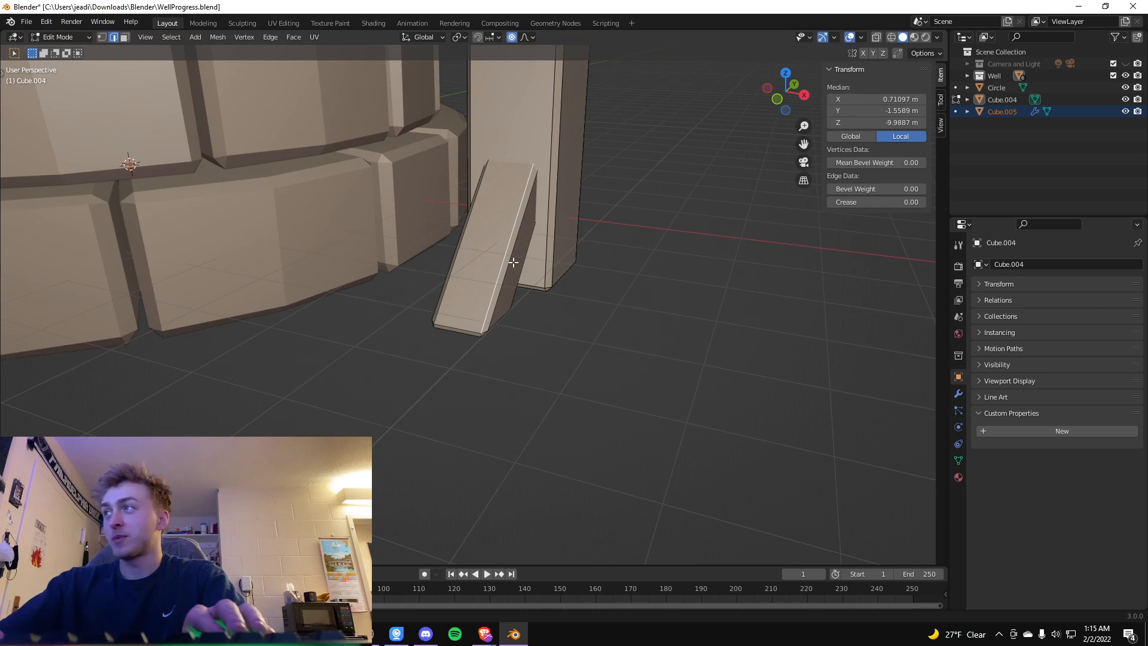
Duplicate the entire diagonal brace and place the copy beside the post at about local X 2.41, Y -0.45, Z -10.47 m.
key(l)
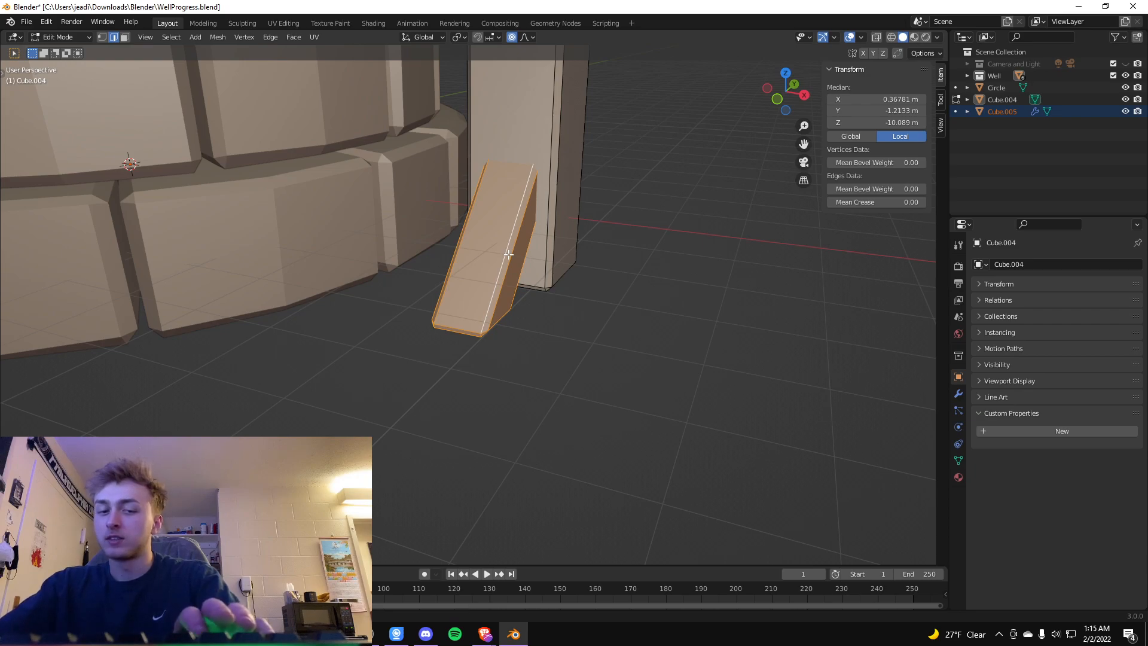
key(shift+d)
click(660, 282)
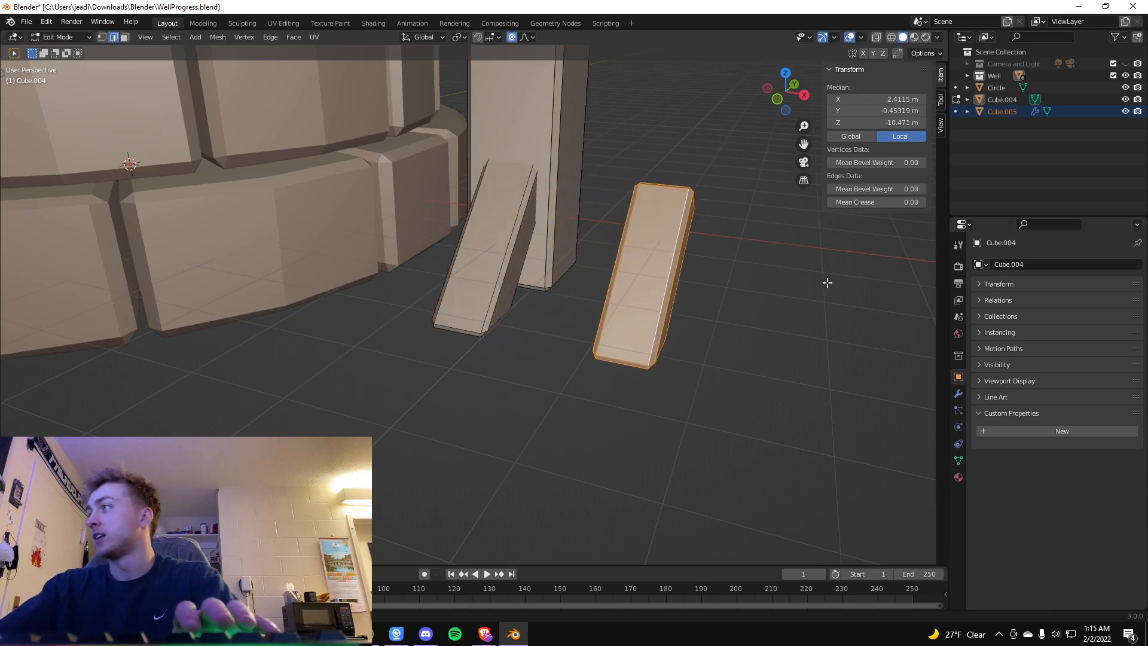
Move the brace copy past the well to a local position of about X -7.74, Y 8.67, Z -1.93 m.
middle_drag(827, 282, 726, 317)
scroll(706, 313, down, 5)
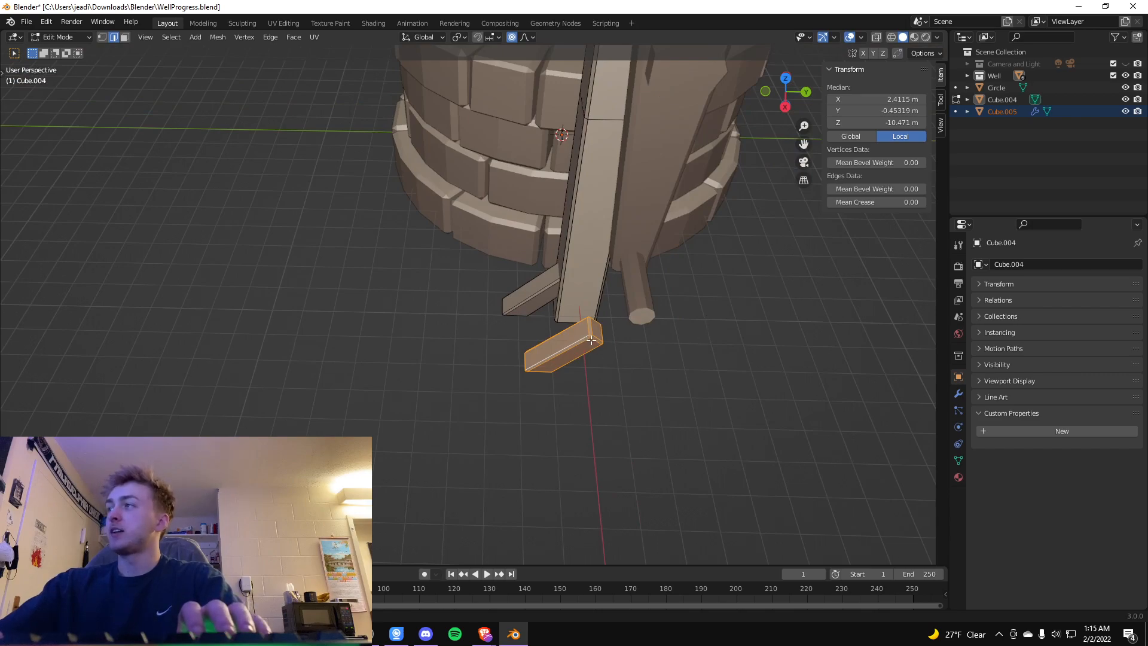
scroll(664, 351, down, 4)
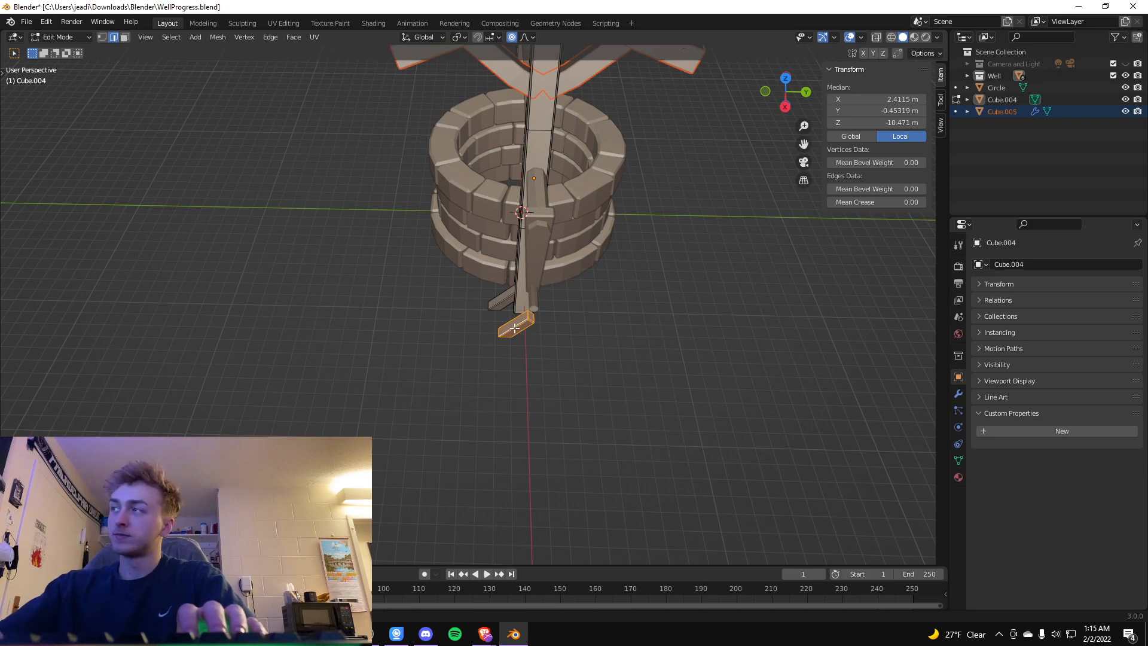
key(g)
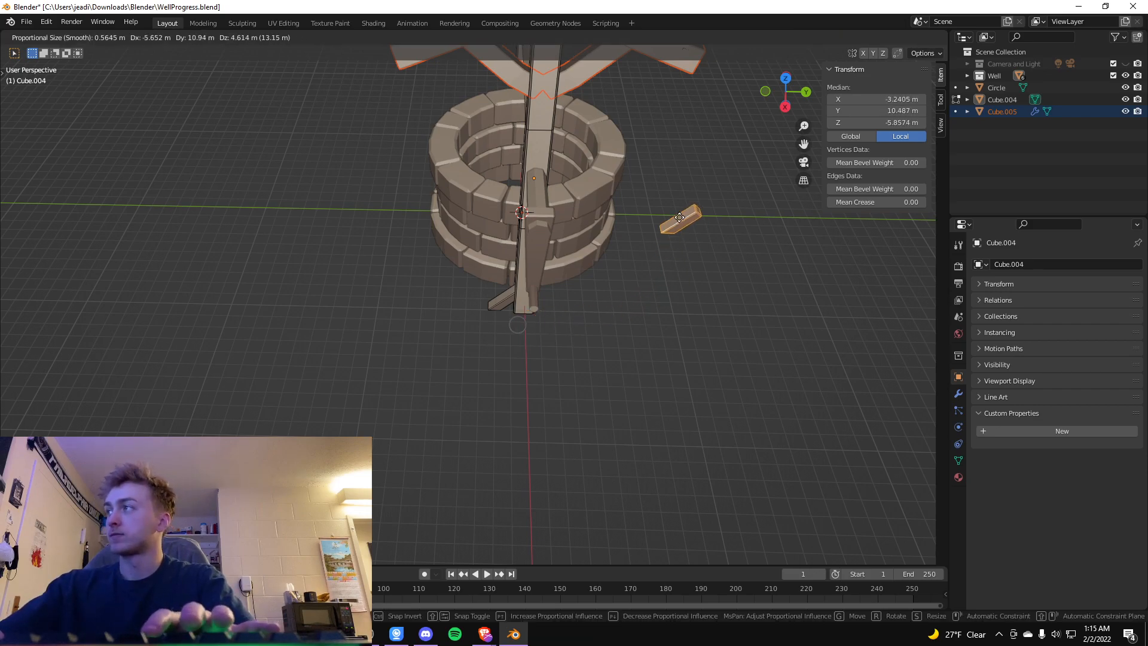
click(658, 130)
Select the whole brace copy and lower it toward the opposite post's foot, at about local X -9.63, Y 3.29, Z -10.35 m.
middle_drag(692, 149, 273, 168)
drag(258, 174, 323, 292)
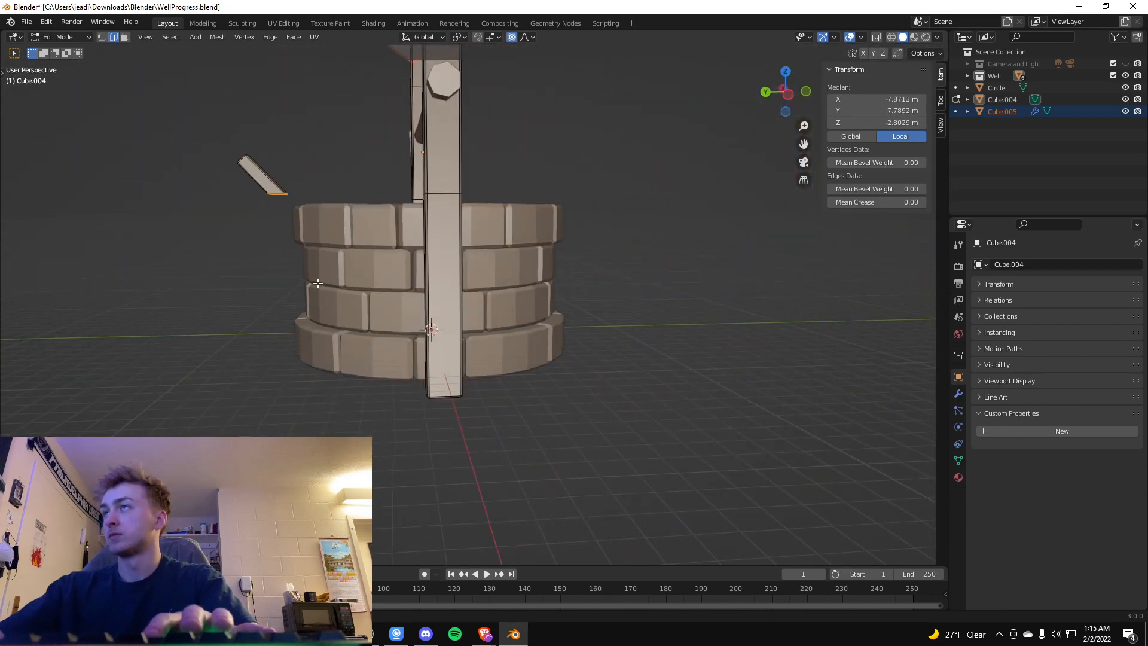
key(alt+a)
key(a)
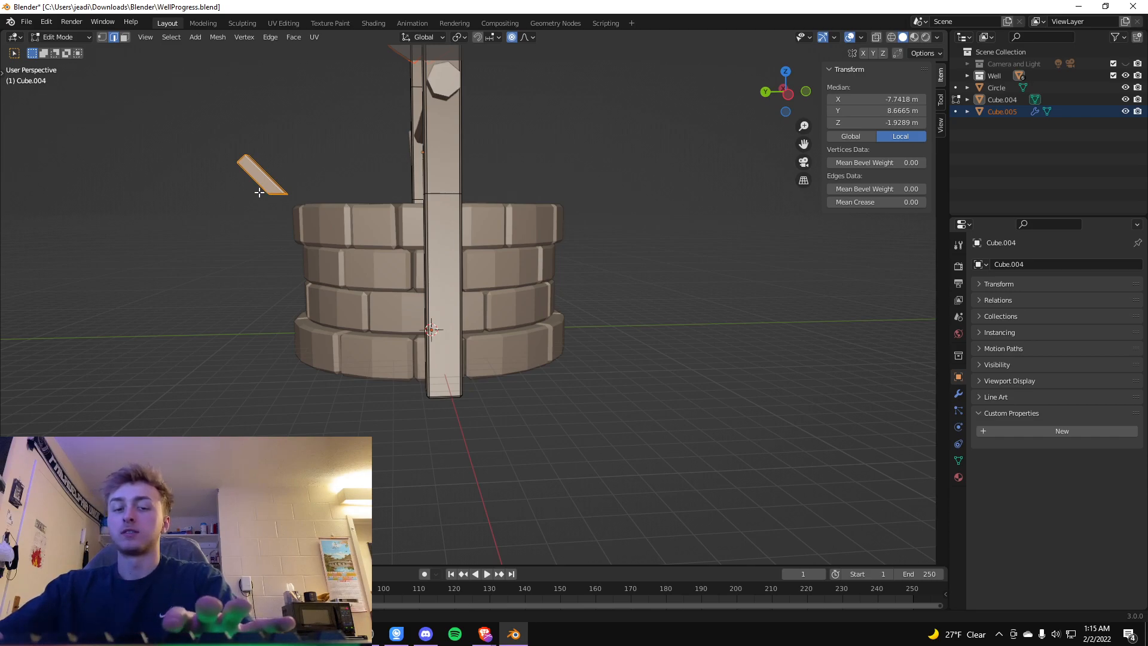
key(g)
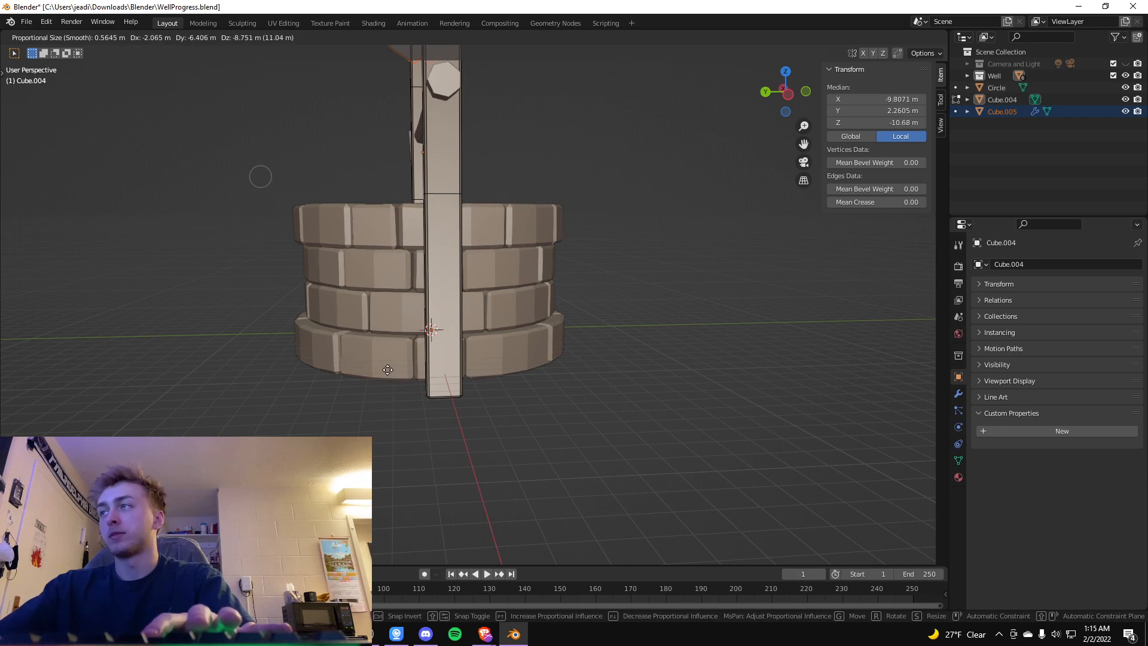
click(367, 358)
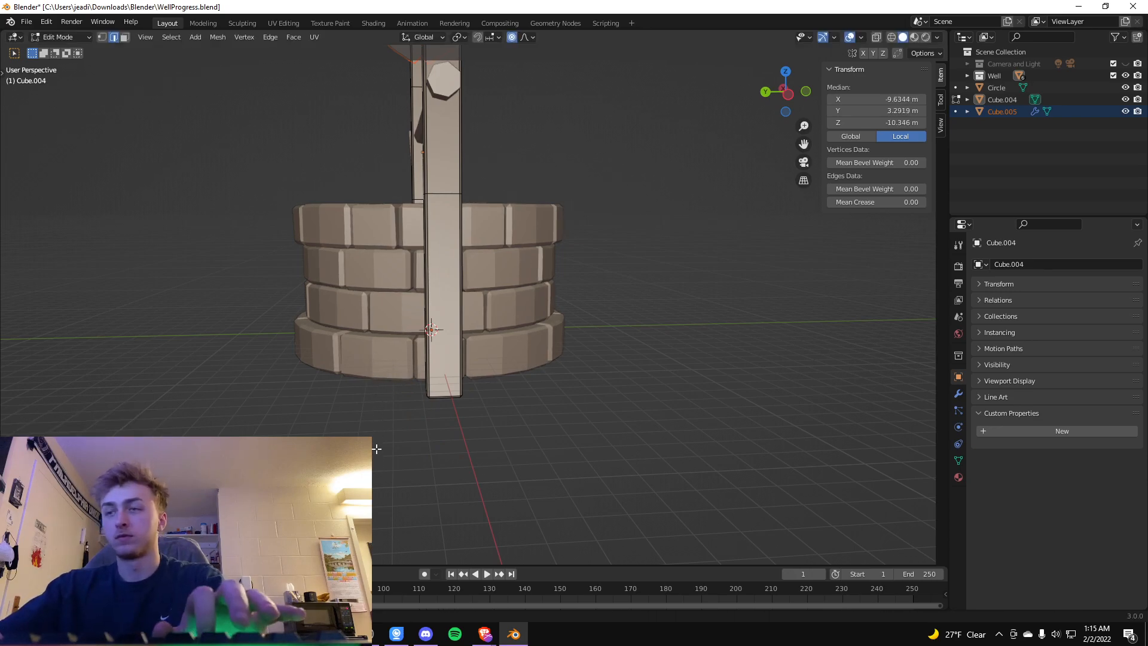
Move the brace copy along X to a local X of about -17.15 m, bringing it beyond the opposite post.
key(x)
key(Escape)
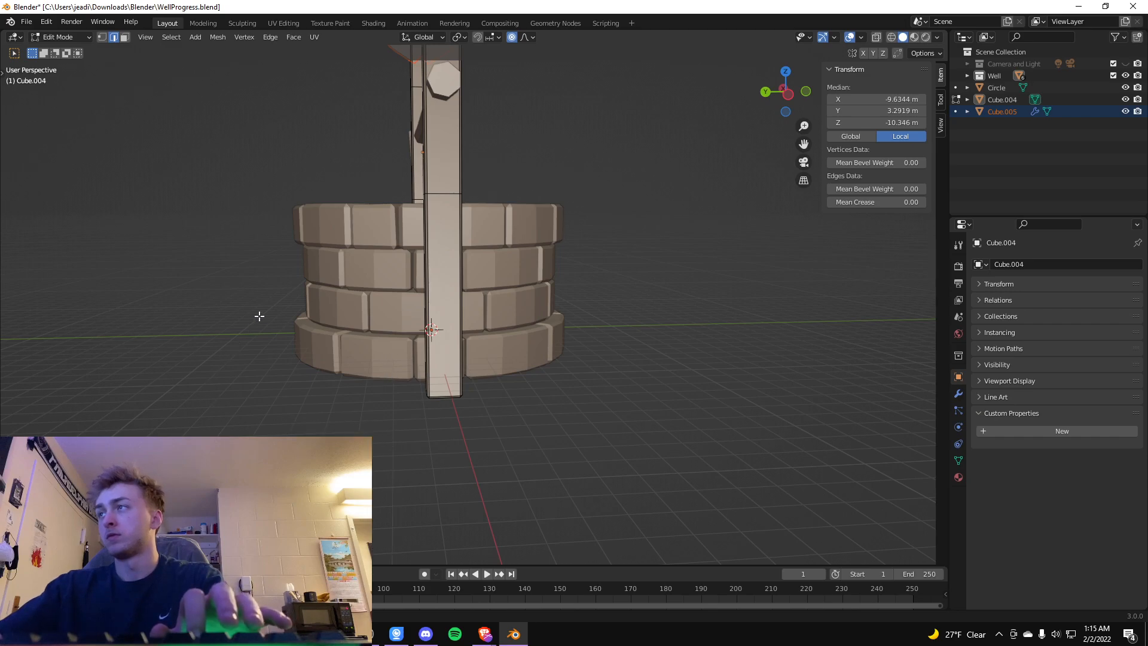
middle_drag(488, 317, 464, 308)
key(g)
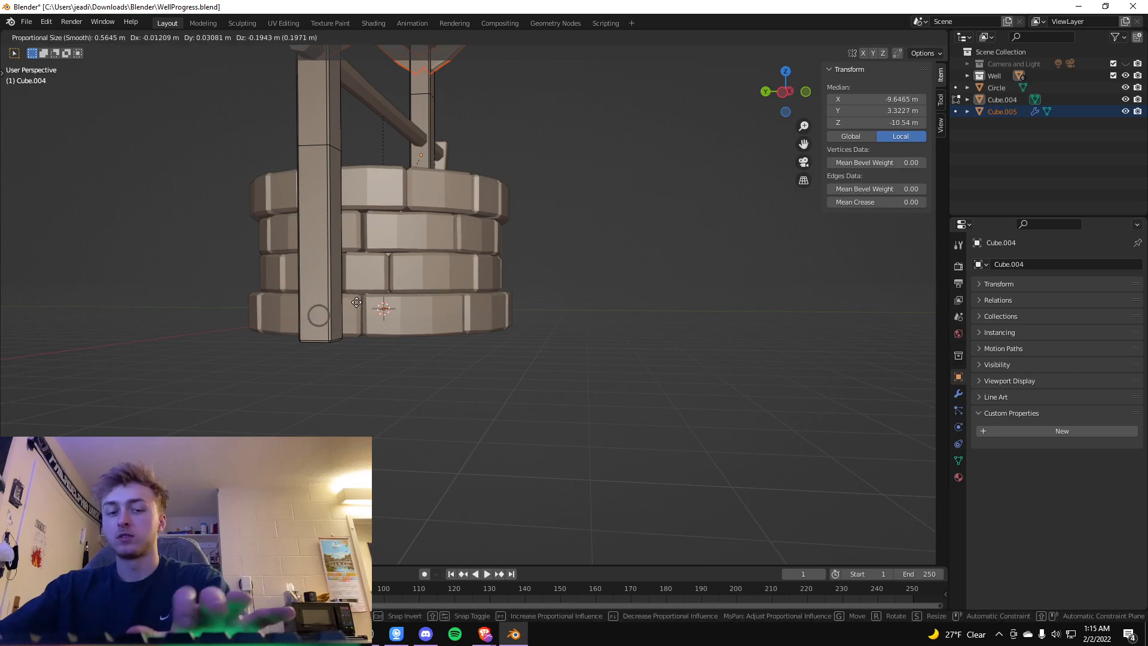
click(335, 351)
middle_drag(336, 351, 377, 374)
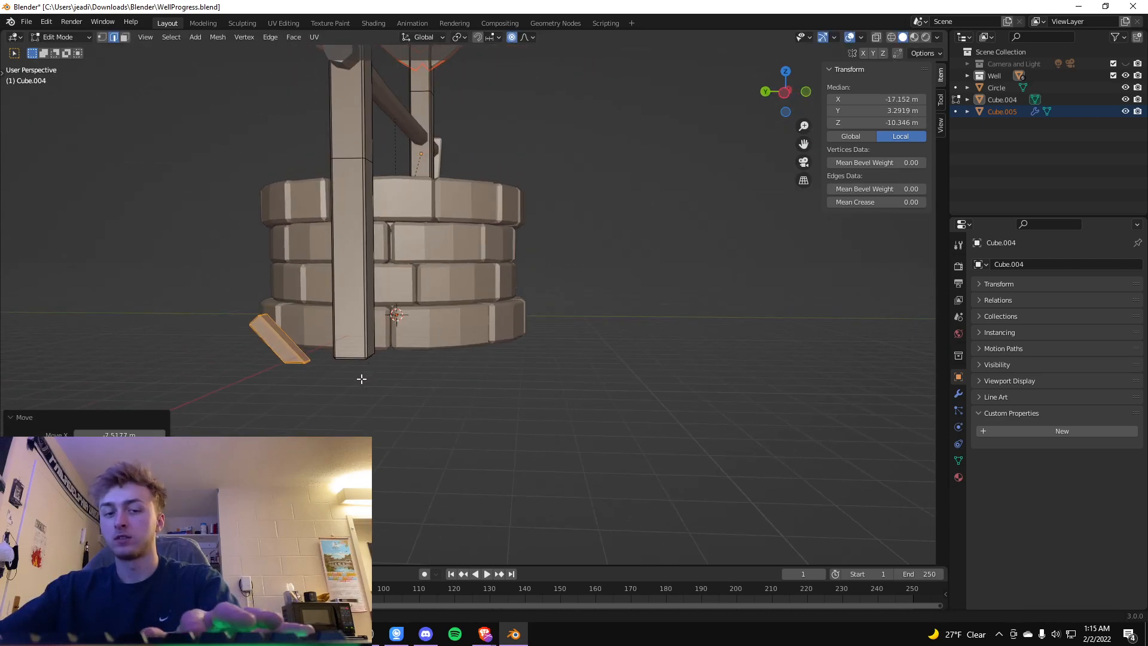
Rotate the brace copy about the global Z axis so it leans the opposite way, up toward the post.
key(r)
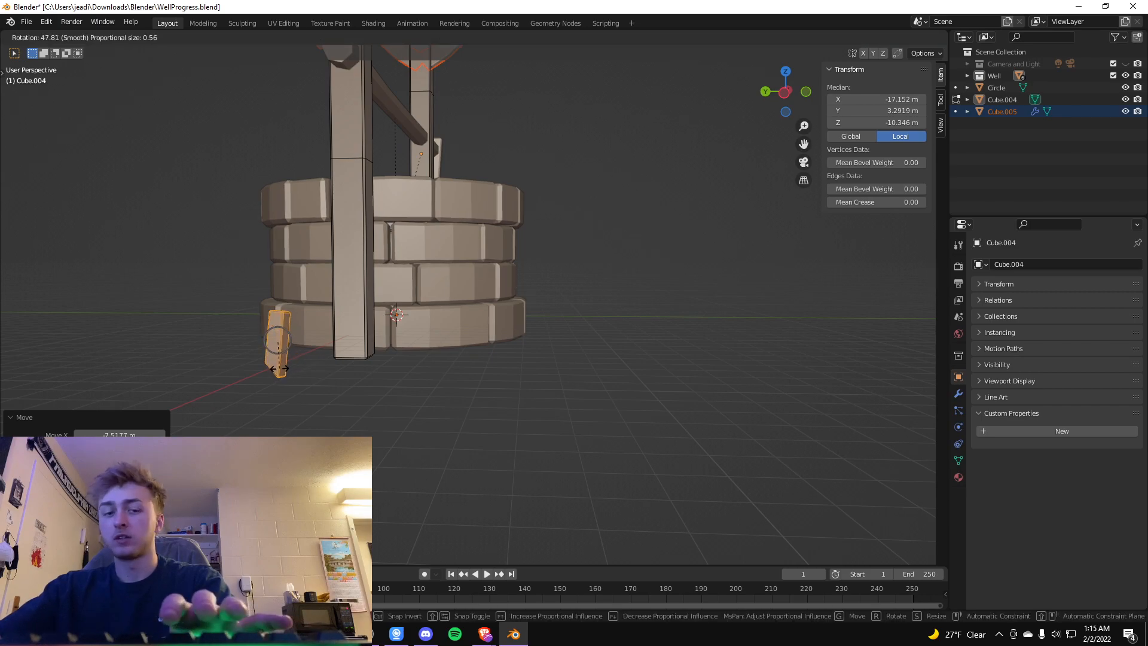
key(x)
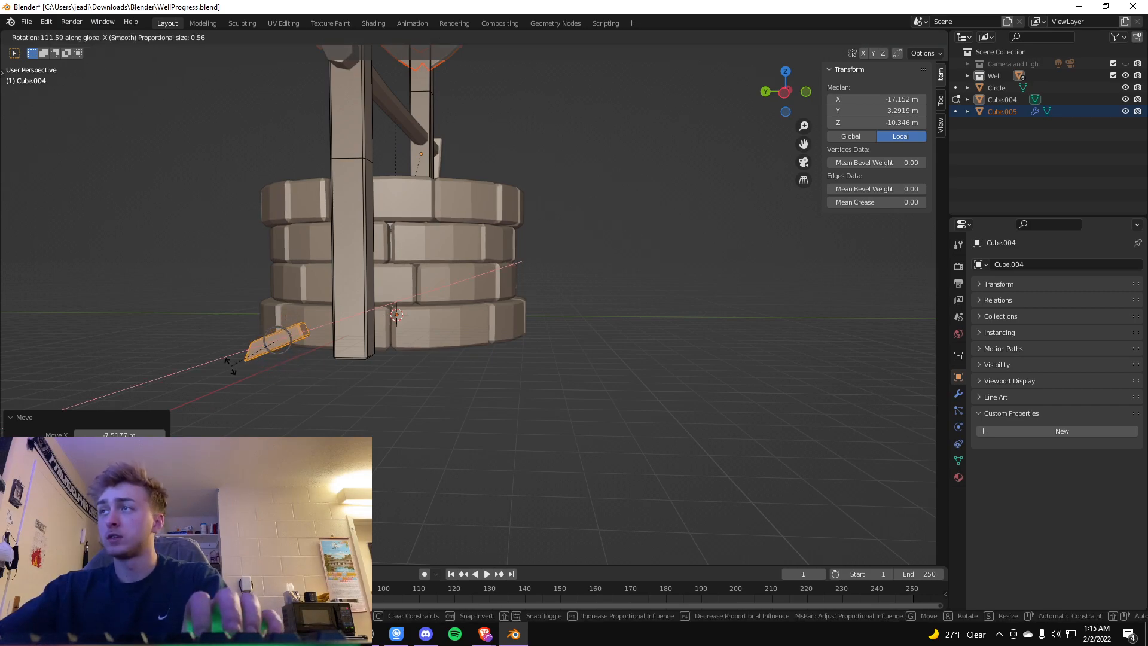
key(z)
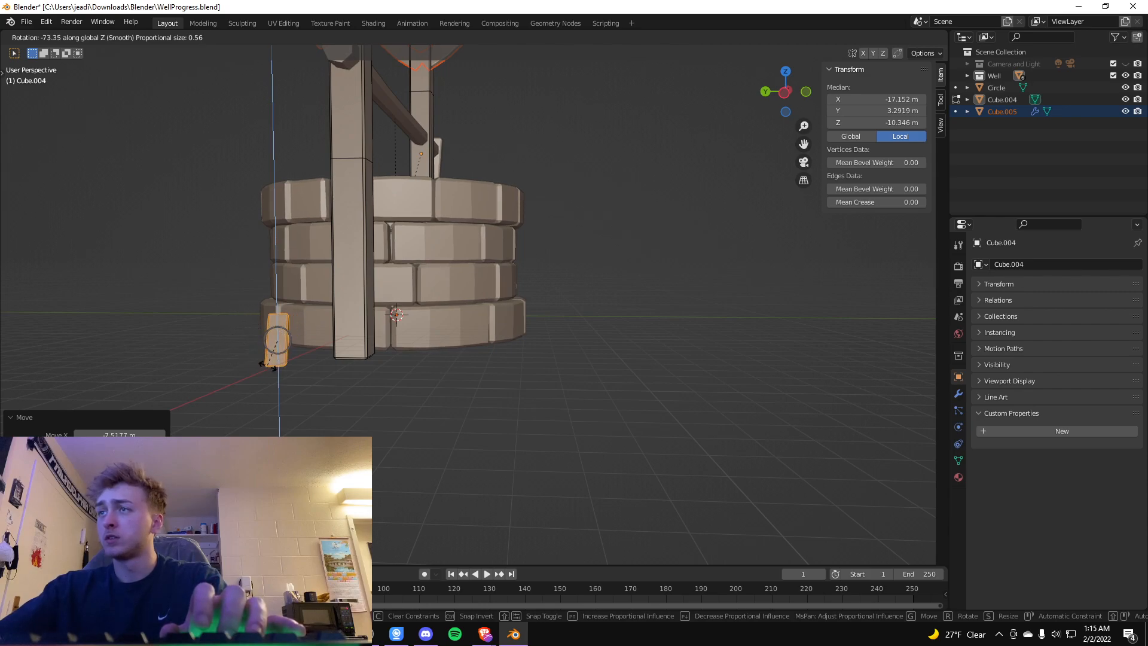
click(217, 339)
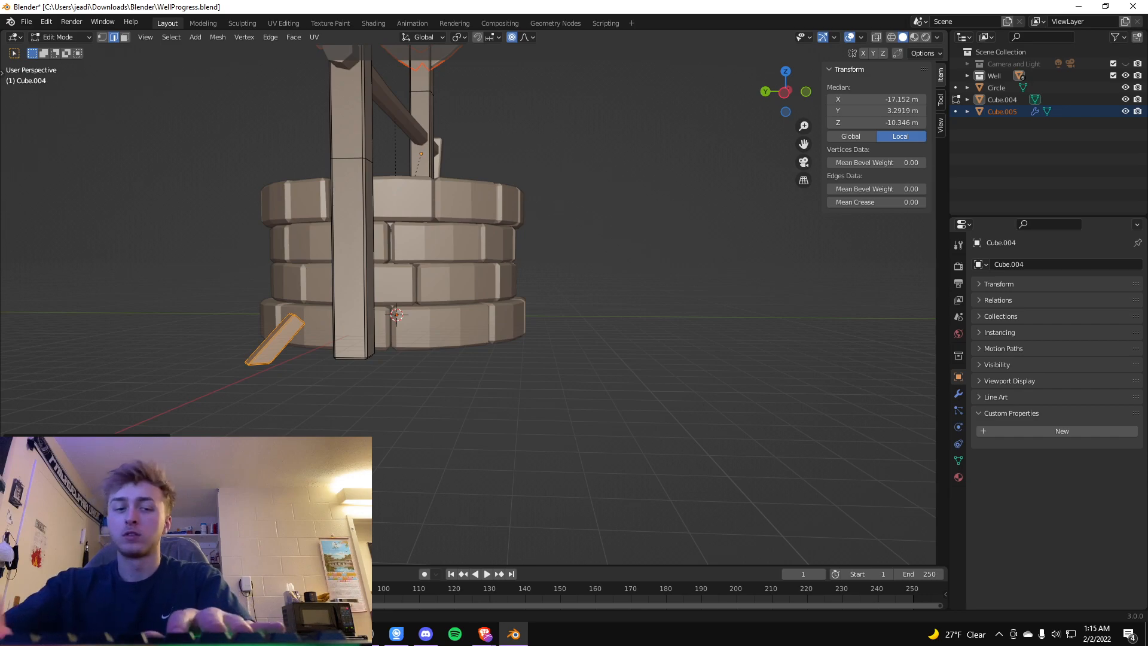
key(Return)
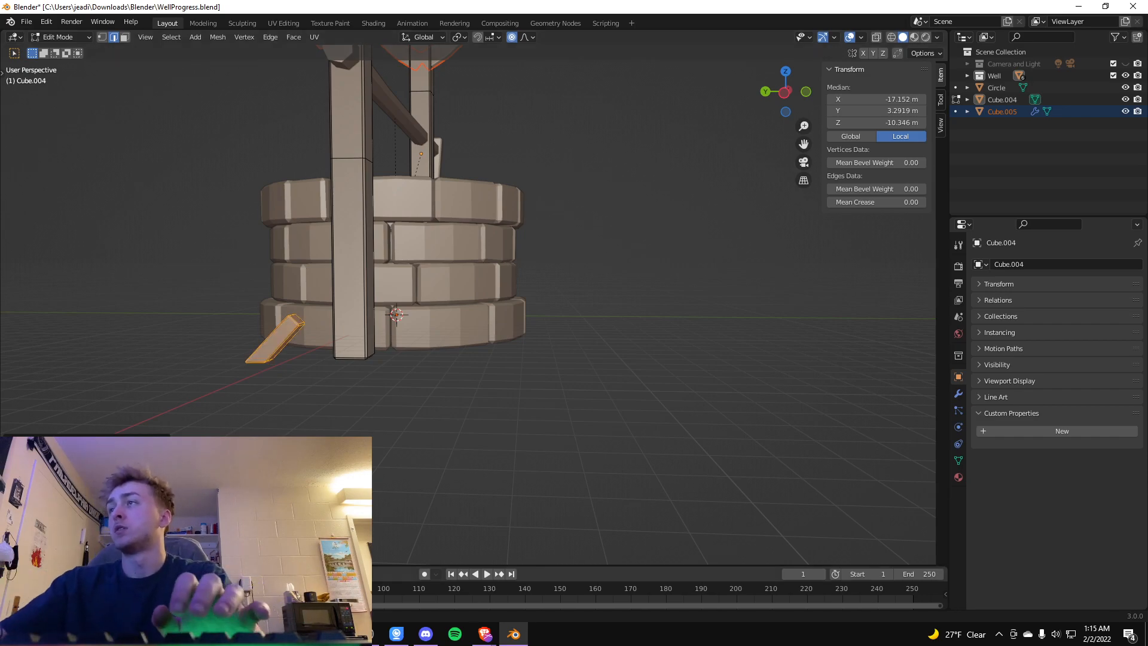
Move the brace copy in the left side view against the opposite post's foot, at about local Y 1.27, Z -10.08 m.
middle_drag(350, 420, 391, 415)
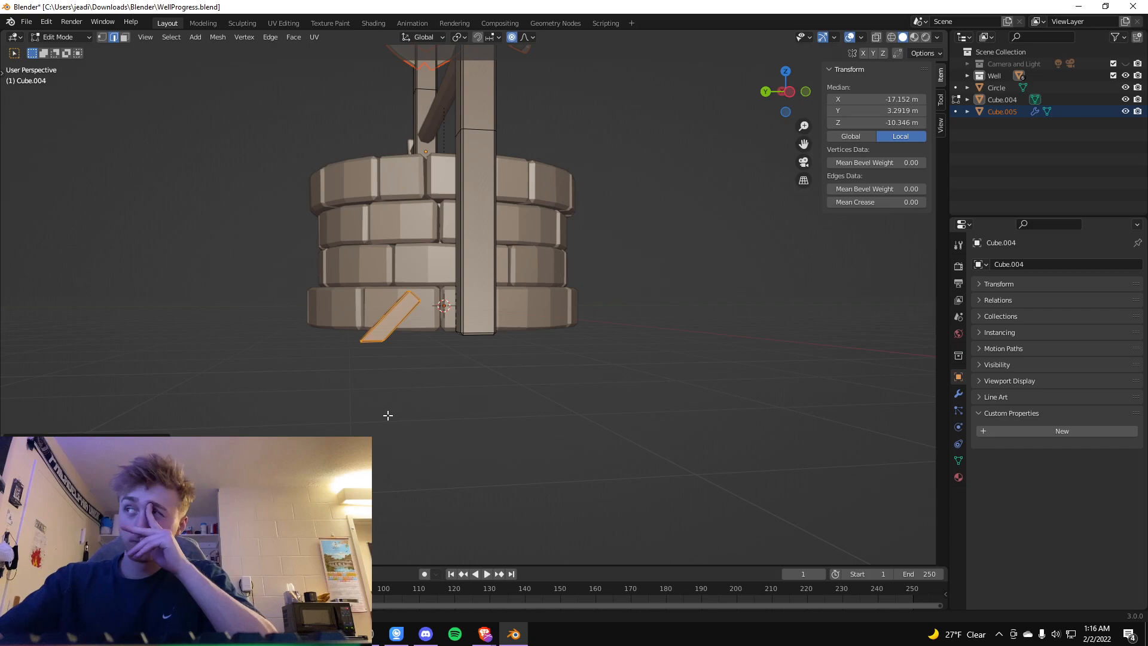
key(KP_3)
key(shift+KP_7)
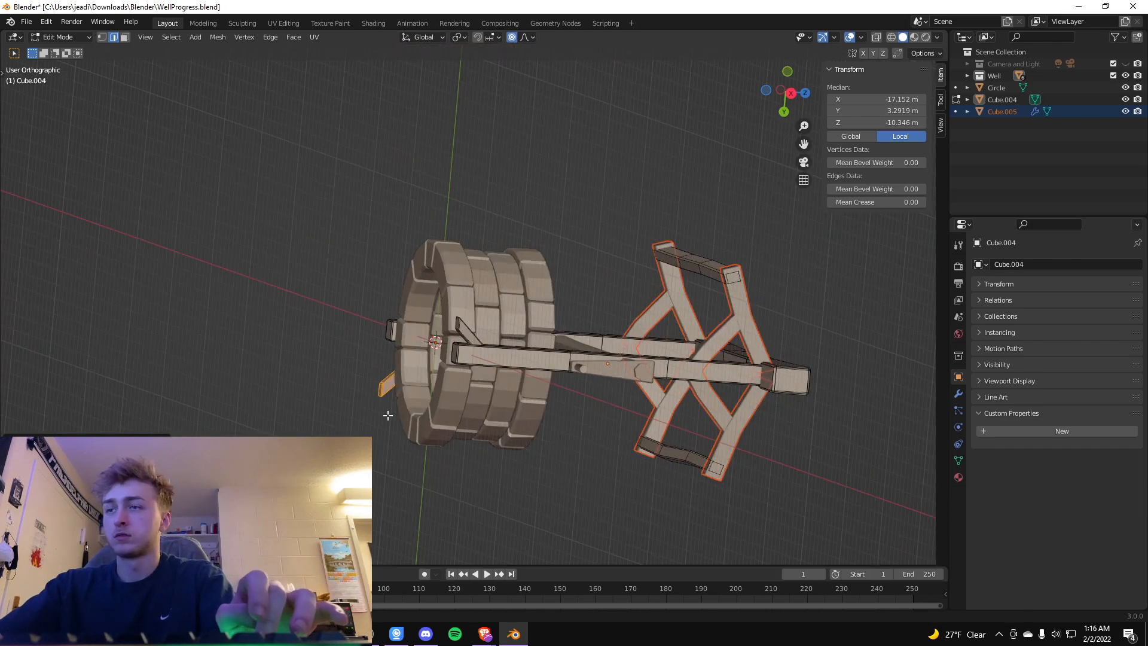
key(ctrl+KP_3)
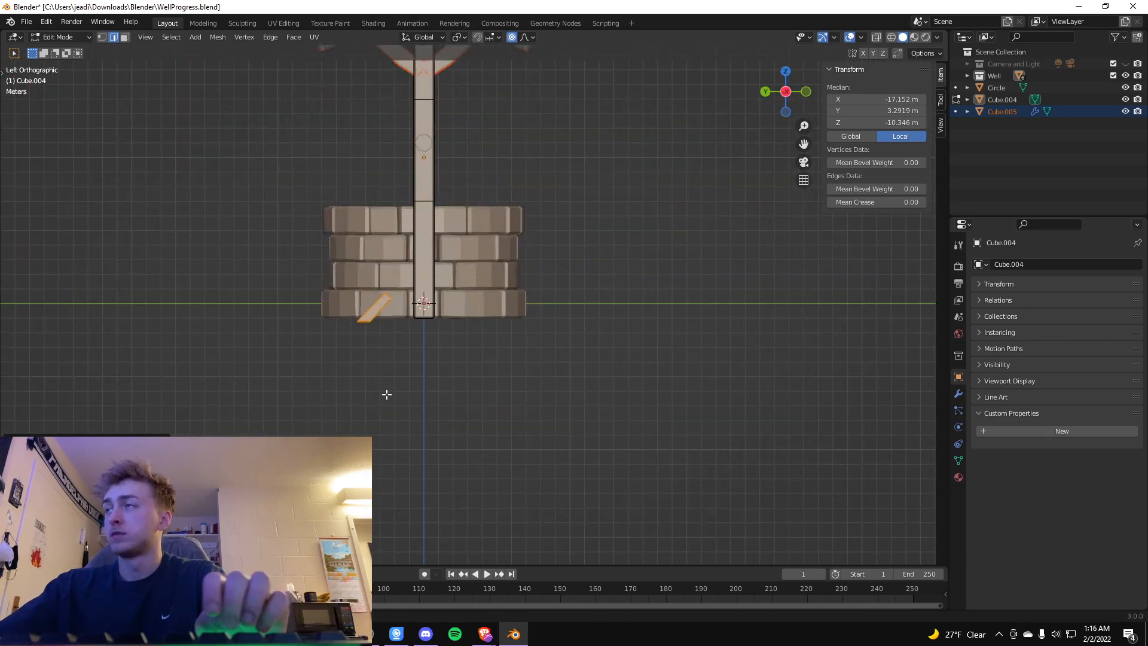
scroll(423, 366, up, 9)
middle_drag(311, 404, 326, 406)
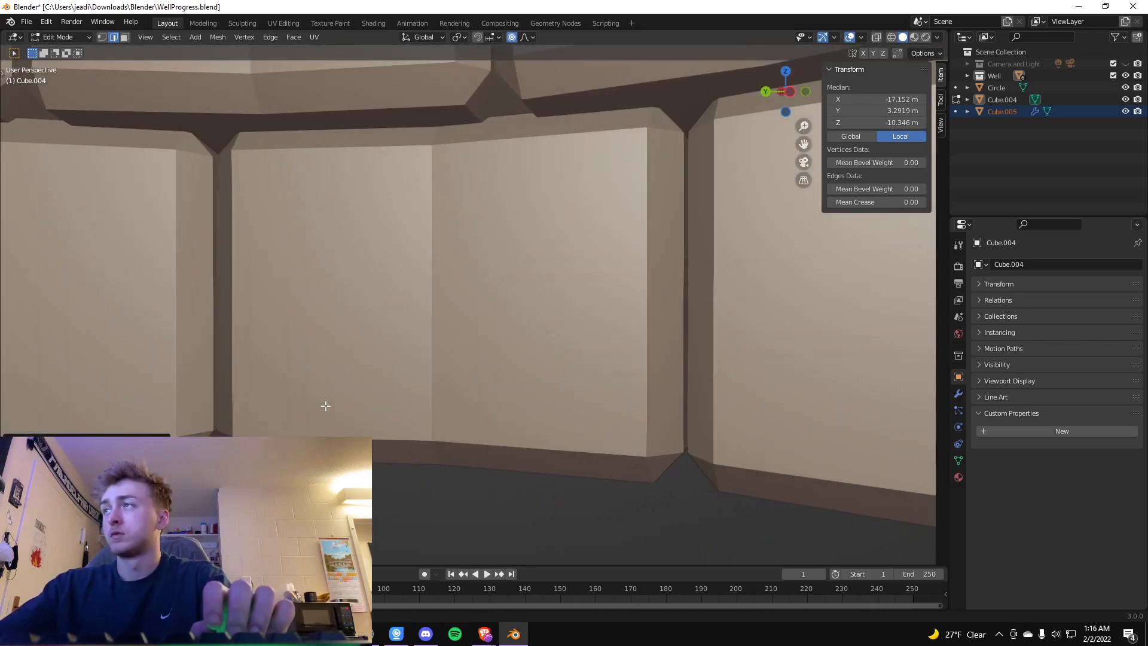
key(ctrl+KP_3)
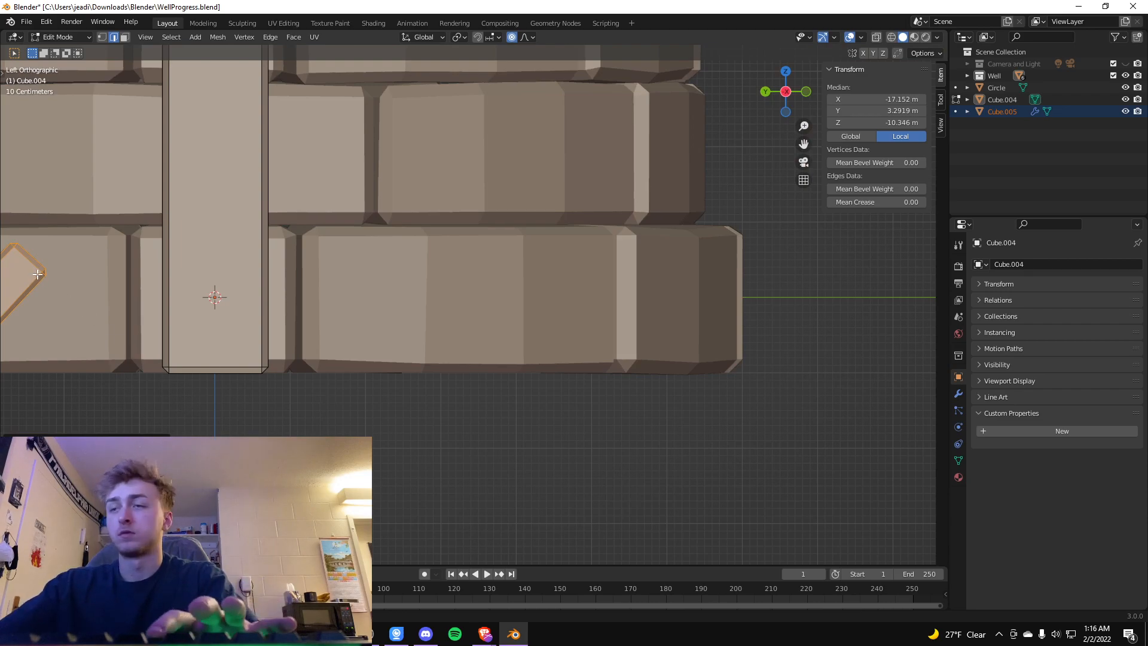
key(g)
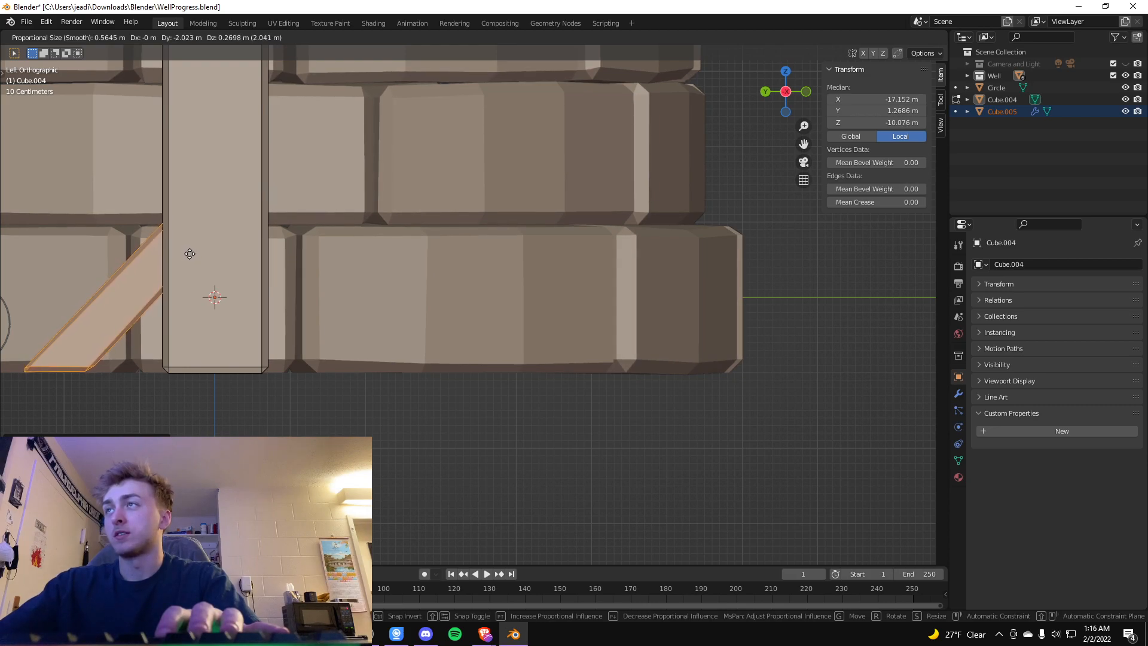
click(189, 254)
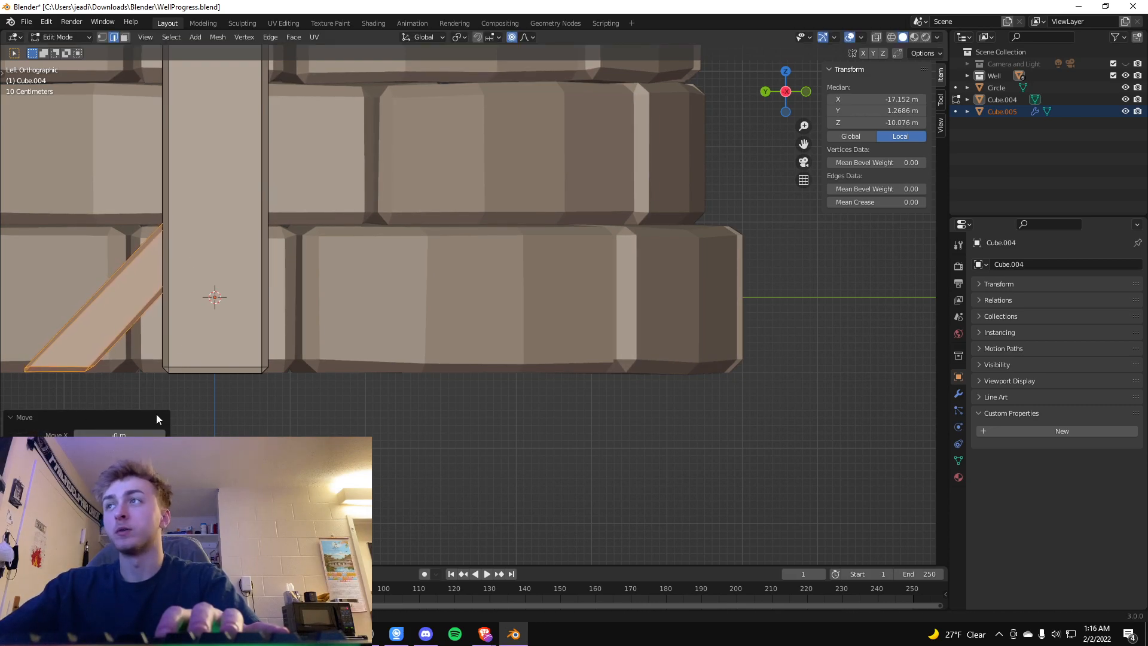
Select the whole brace copy in the back view and shift it along X to about local X -17.24 m on its post.
click(154, 379)
middle_drag(154, 379, 747, 402)
scroll(780, 417, up, 3)
scroll(912, 417, up, 3)
middle_drag(911, 418, 803, 445)
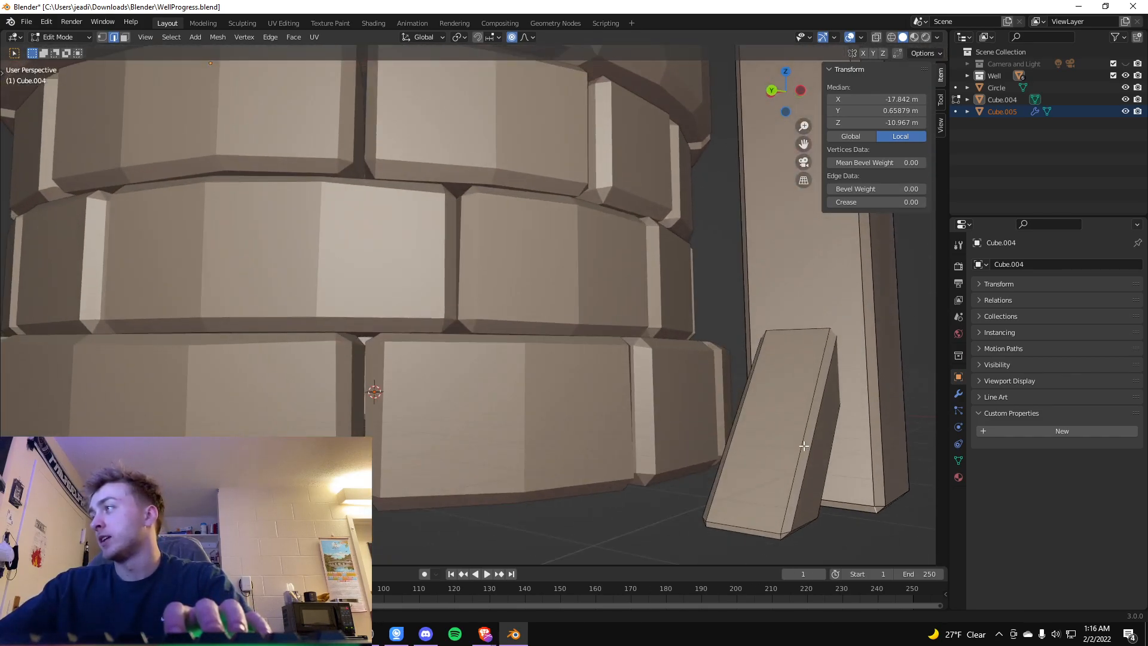
mouse_move(601, 478)
middle_down()
mouse_move(632, 477)
mouse_move(608, 459)
middle_up()
scroll(641, 454, down, 2)
scroll(739, 441, down, 3)
scroll(739, 441, down, 3)
key(KP_1)
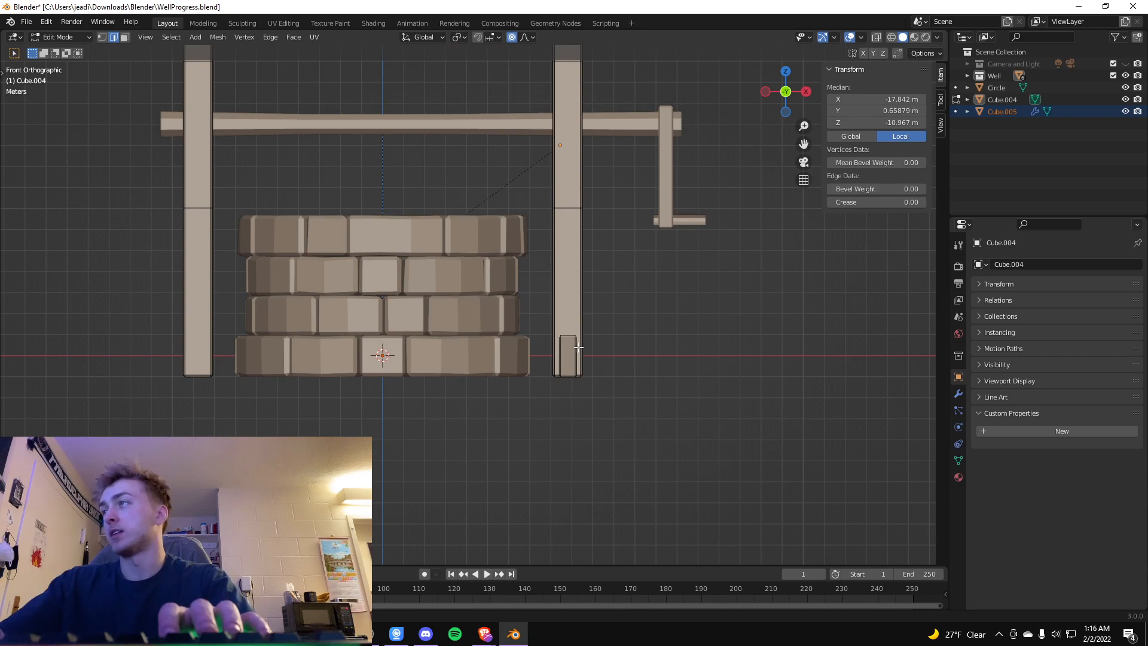
middle_drag(572, 351, 572, 351)
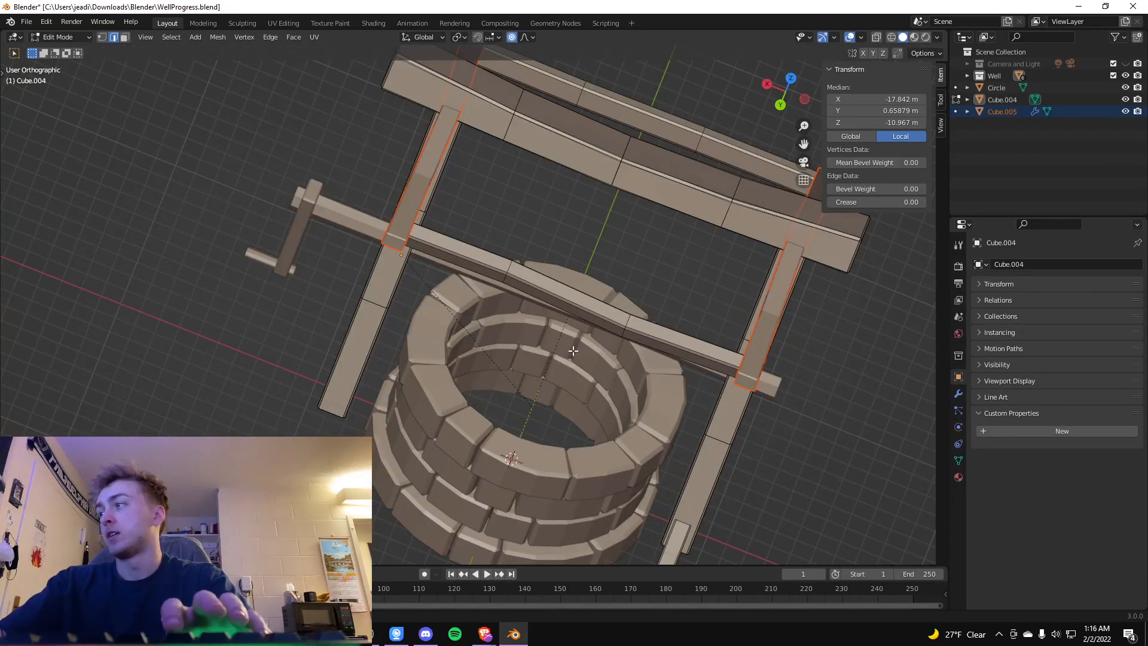
key(ctrl+KP_1)
click(753, 356)
alt+click(753, 356)
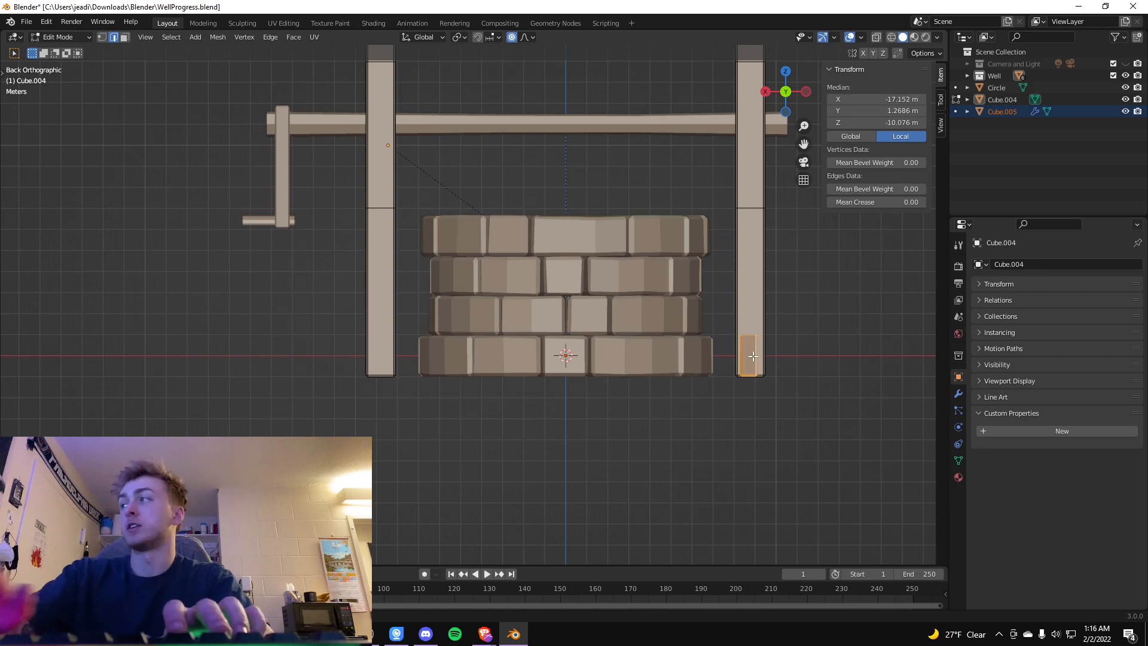
right_click(777, 384)
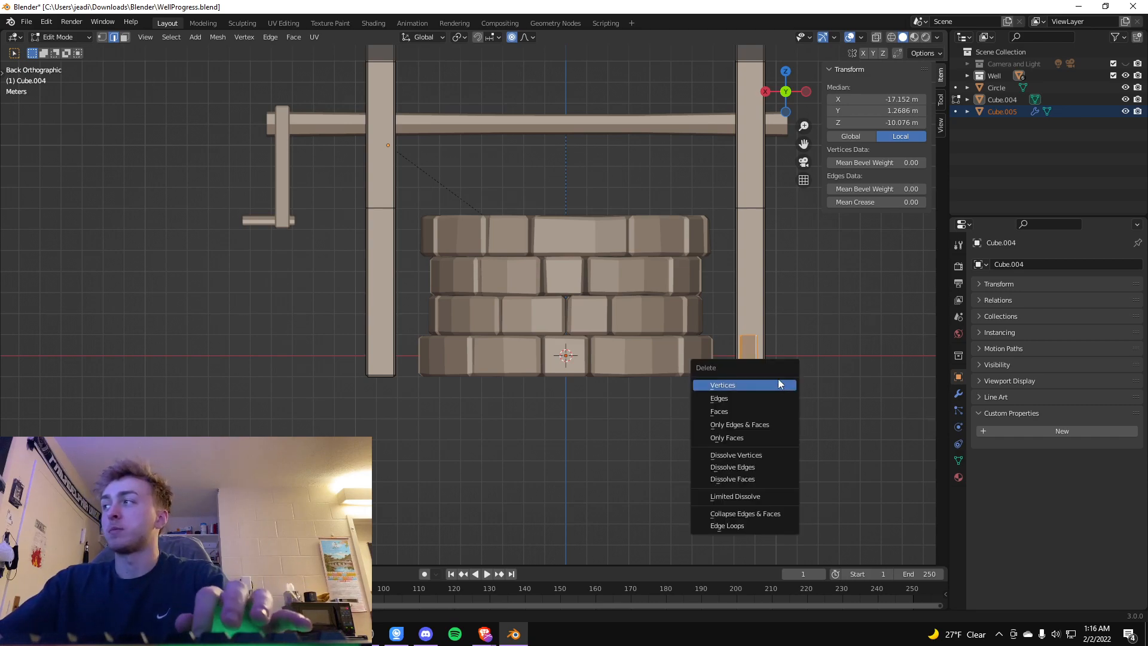
key(g)
key(x)
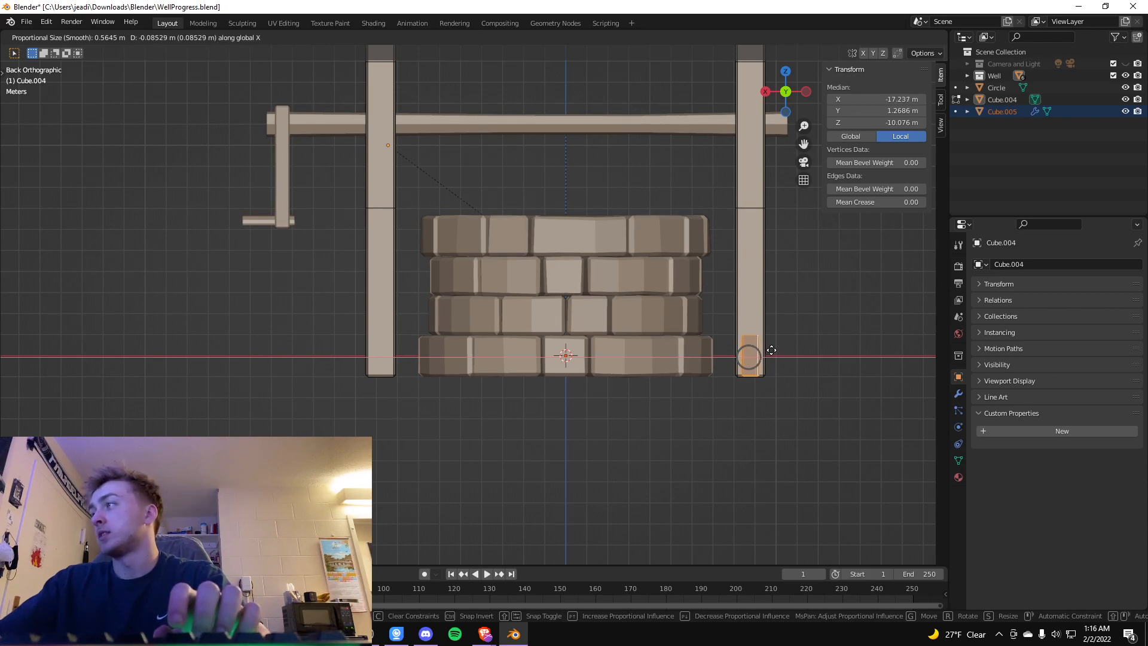
click(771, 350)
click(833, 346)
Select both diagonal braces at the two post feet and scale them up together uniformly.
middle_drag(831, 345, 607, 341)
scroll(654, 352, up, 3)
scroll(657, 346, down, 1)
scroll(657, 345, down, 3)
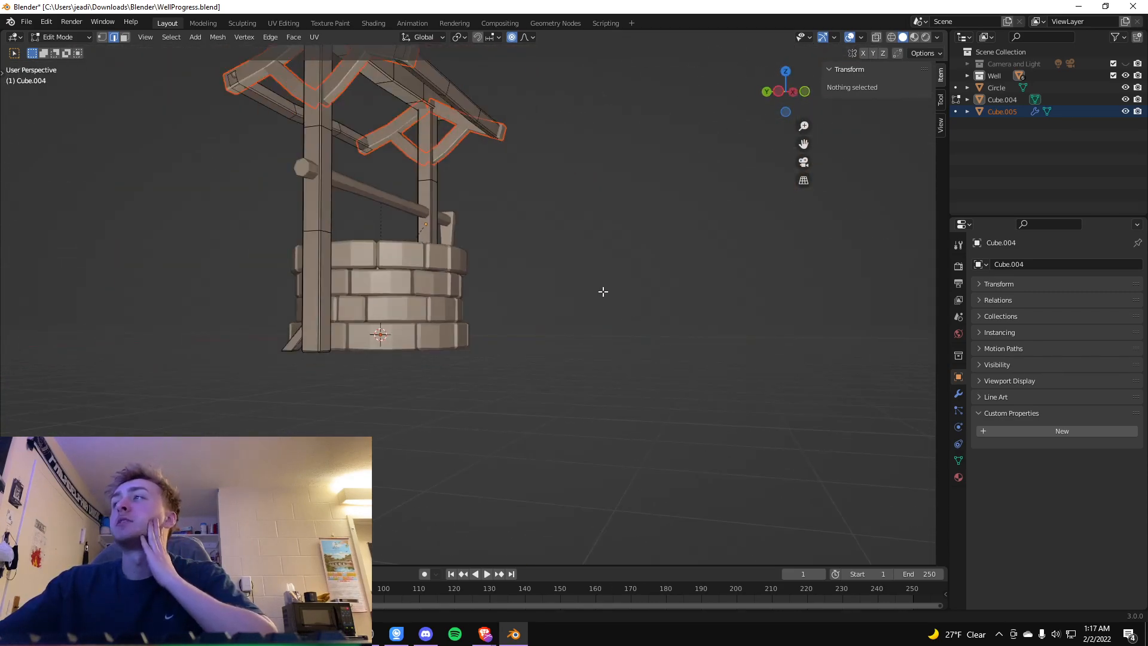
middle_drag(575, 254, 866, 280)
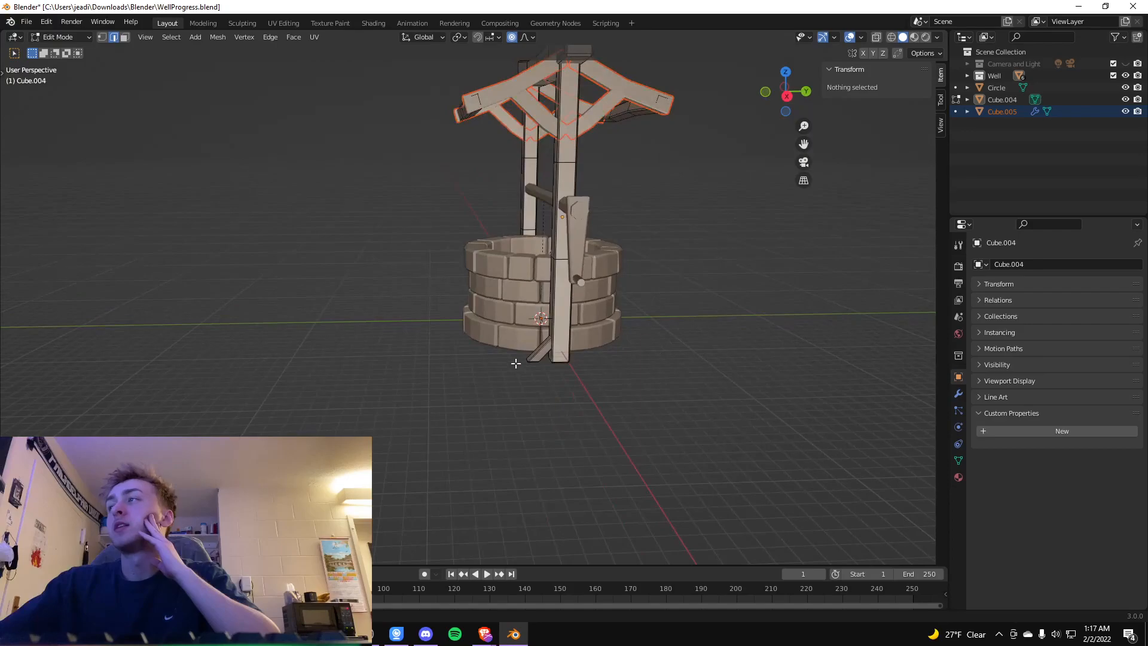
click(546, 355)
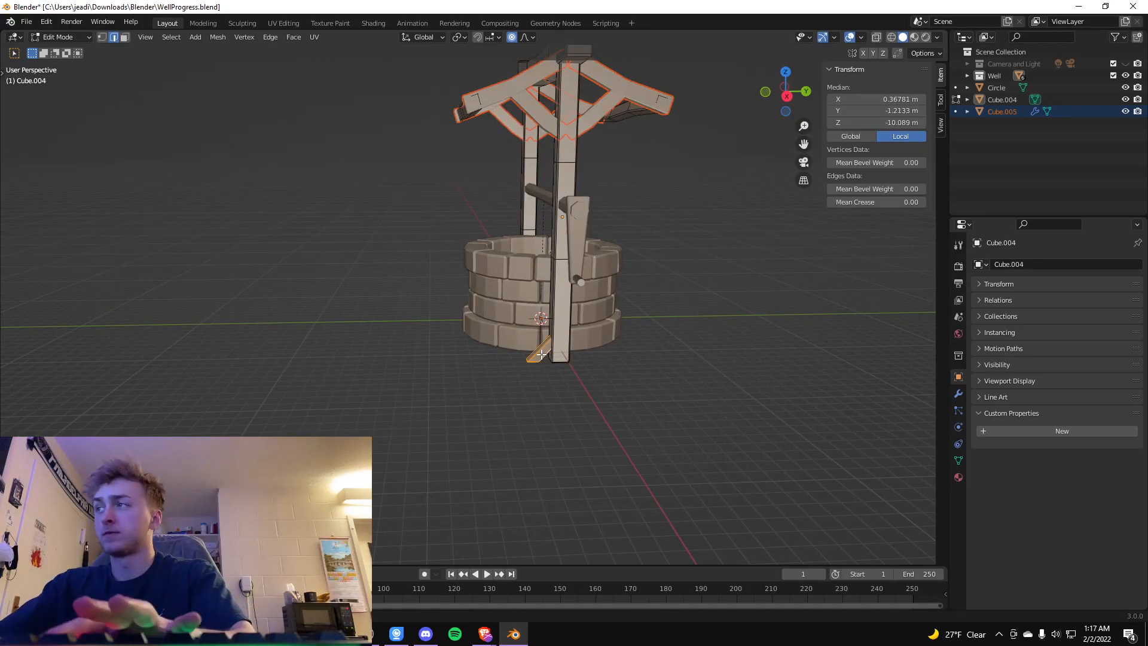
middle_drag(669, 328, 576, 362)
shift+click(665, 342)
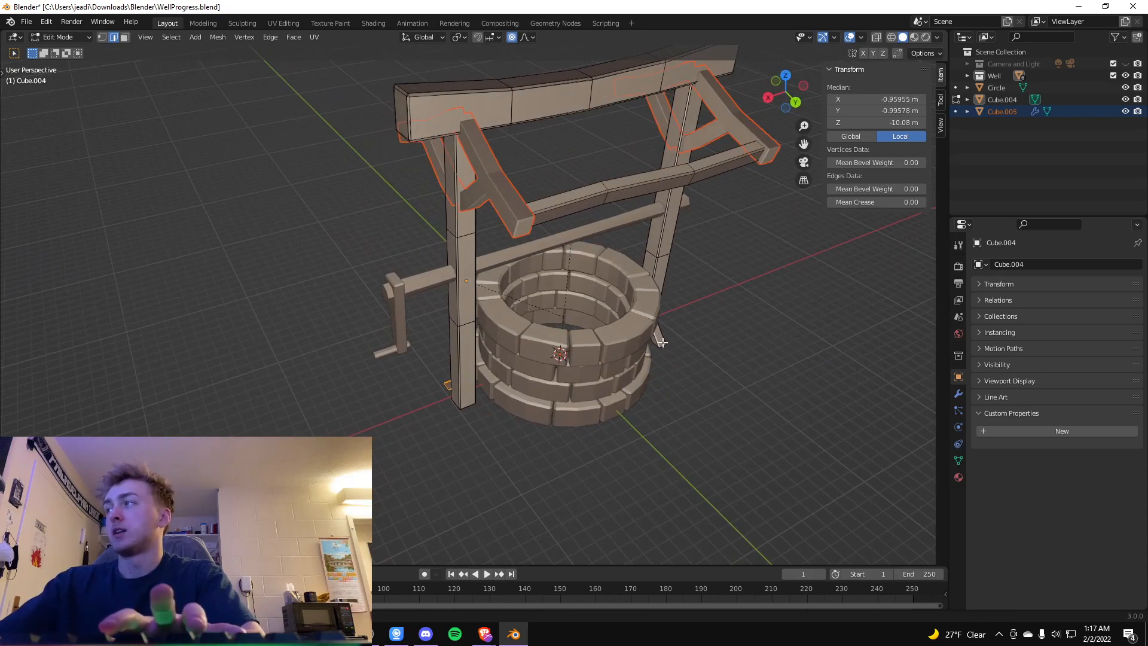
key(l)
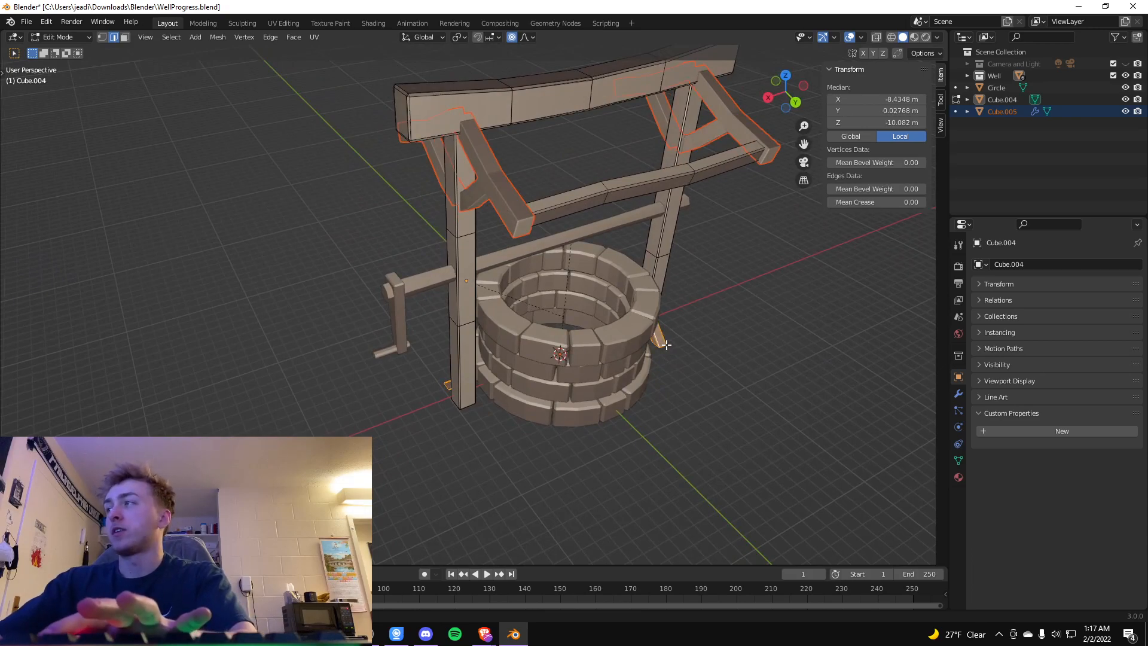
key(s)
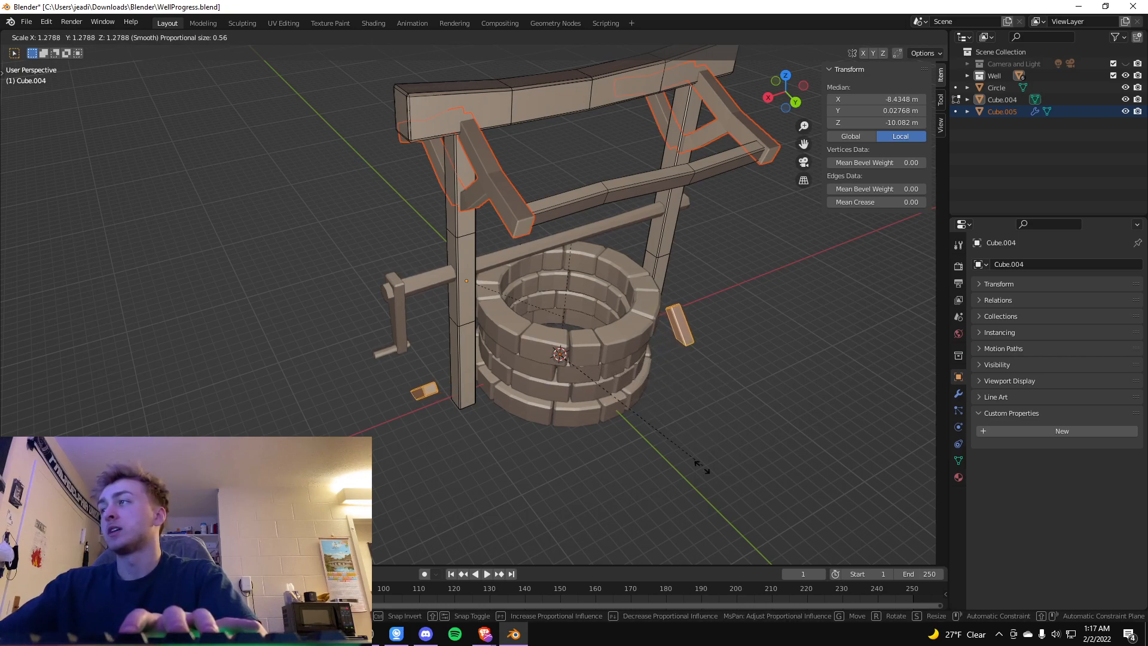
click(704, 514)
Move both enlarged braces together about -4.93 m along X, bringing the crank-side brace back to its post.
middle_drag(397, 450, 609, 425)
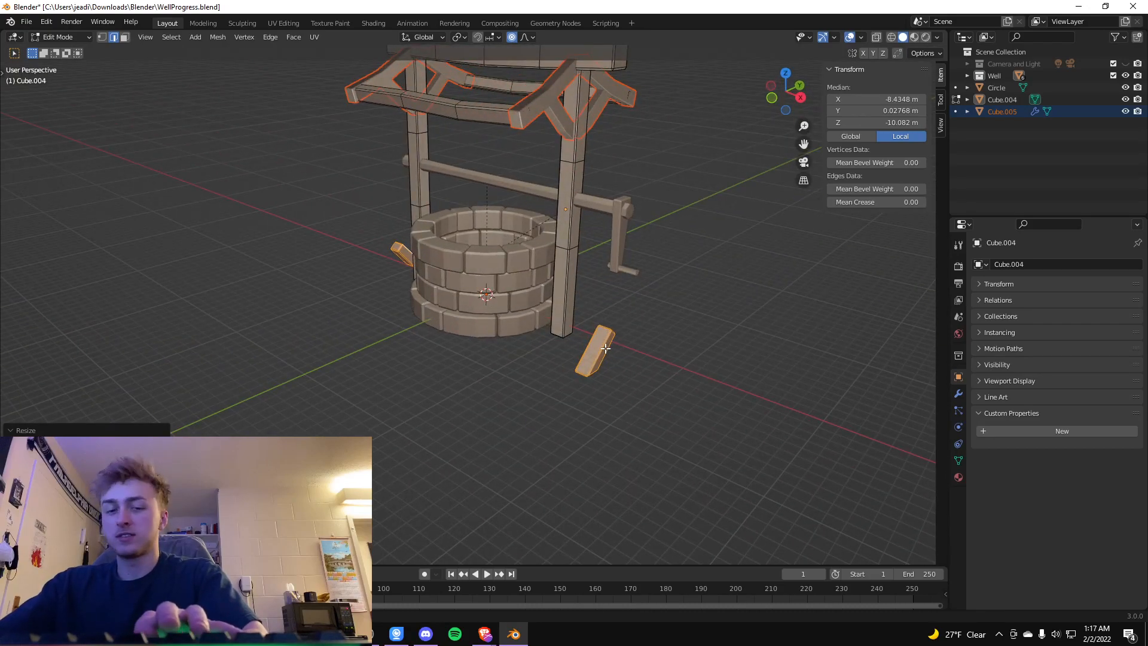
key(g)
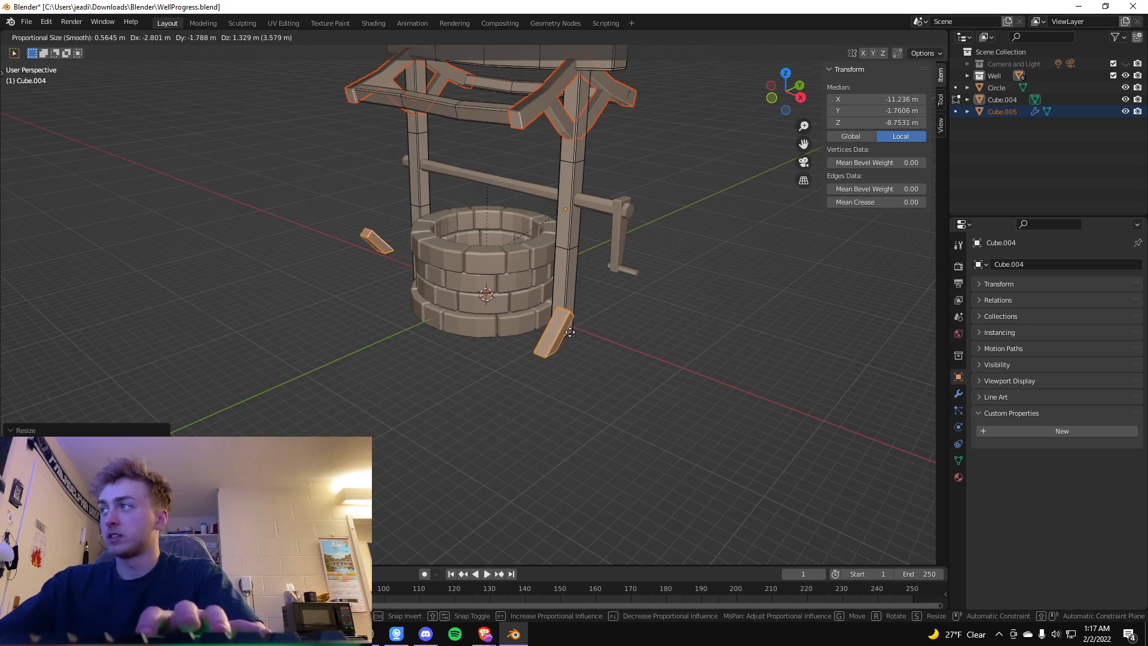
key(x)
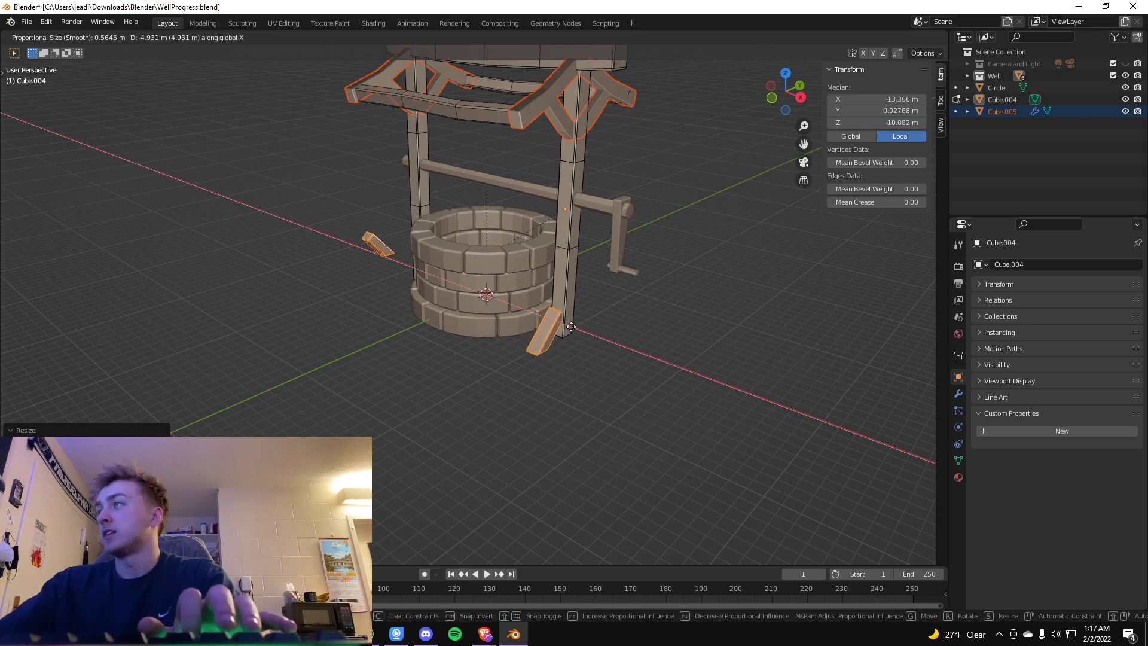
click(571, 327)
Select only the brace away from the crank and move it to its post, at about local X -19.42, Y 7.18, Z -8.73 m.
middle_drag(666, 350, 419, 323)
scroll(410, 320, up, 3)
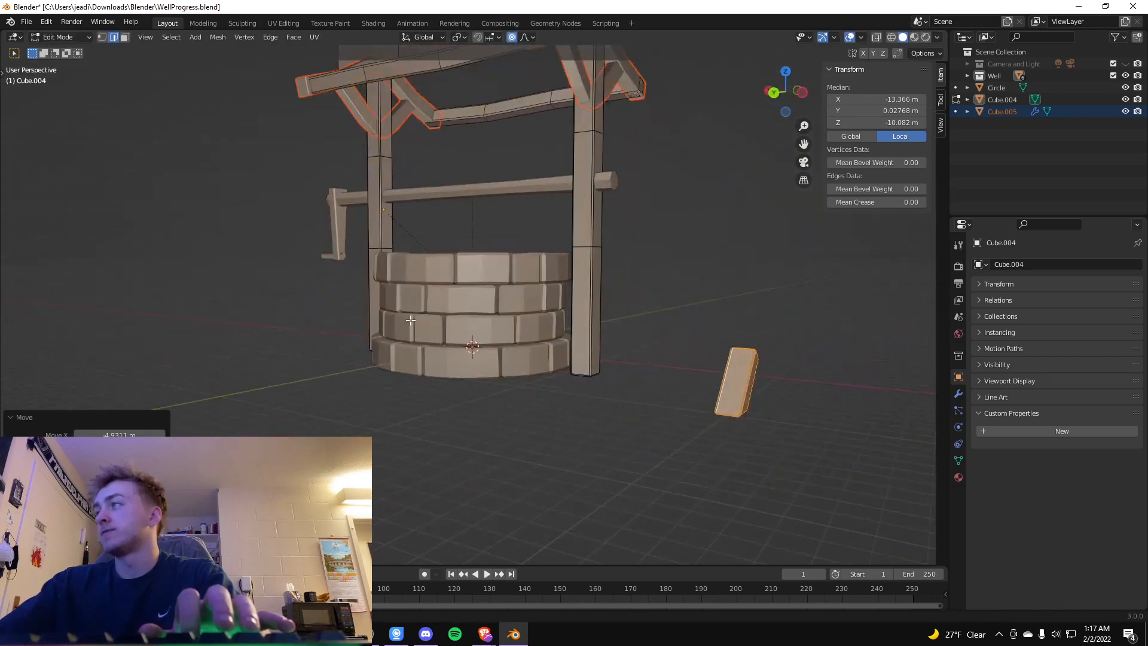
click(744, 373)
key(l)
key(g)
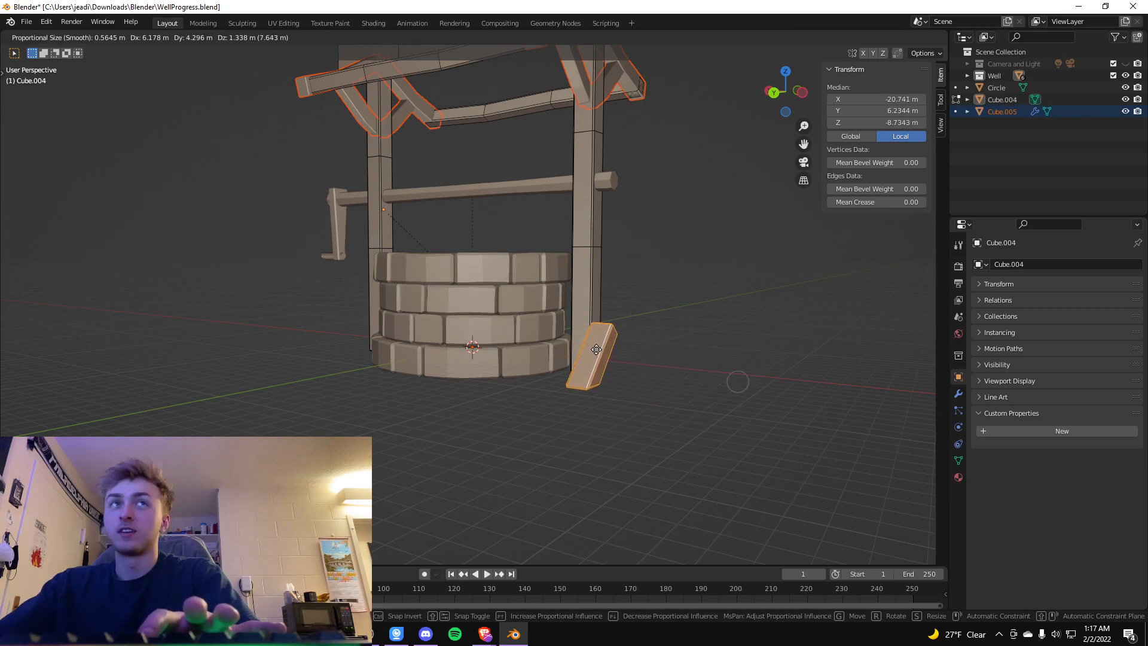
click(568, 352)
Select the whole crank-side brace and move it in the right side view against its post's foot, at about local Y -1.52, Z -9.58 m.
middle_drag(640, 385, 814, 382)
scroll(713, 380, up, 6)
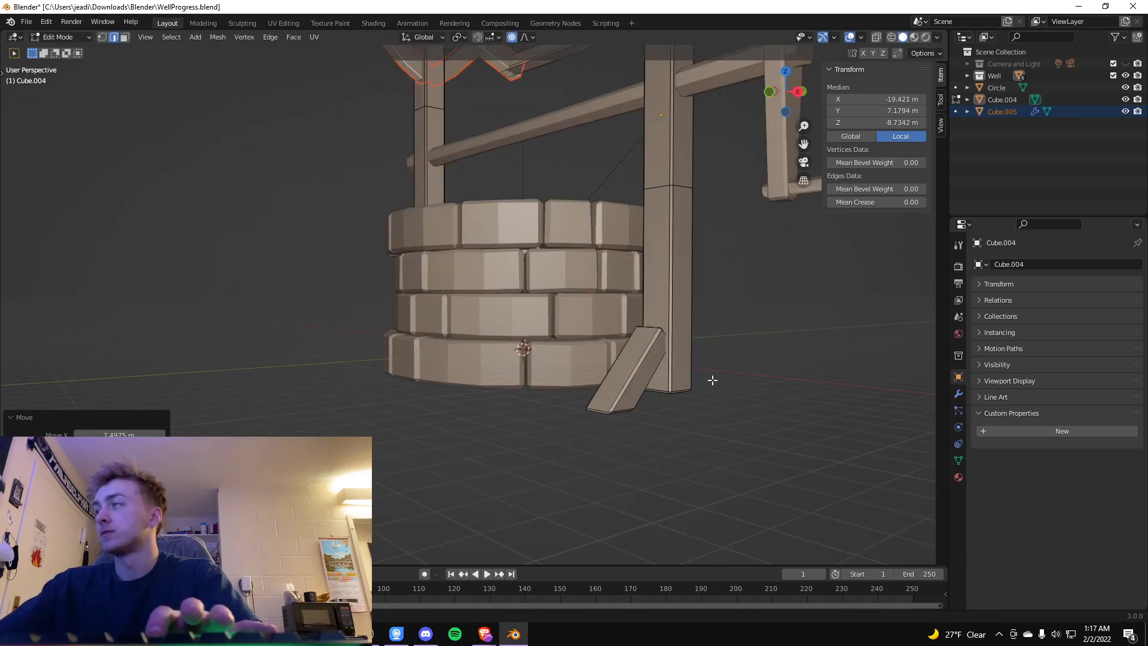
scroll(921, 406, down, 5)
middle_drag(891, 396, 824, 385)
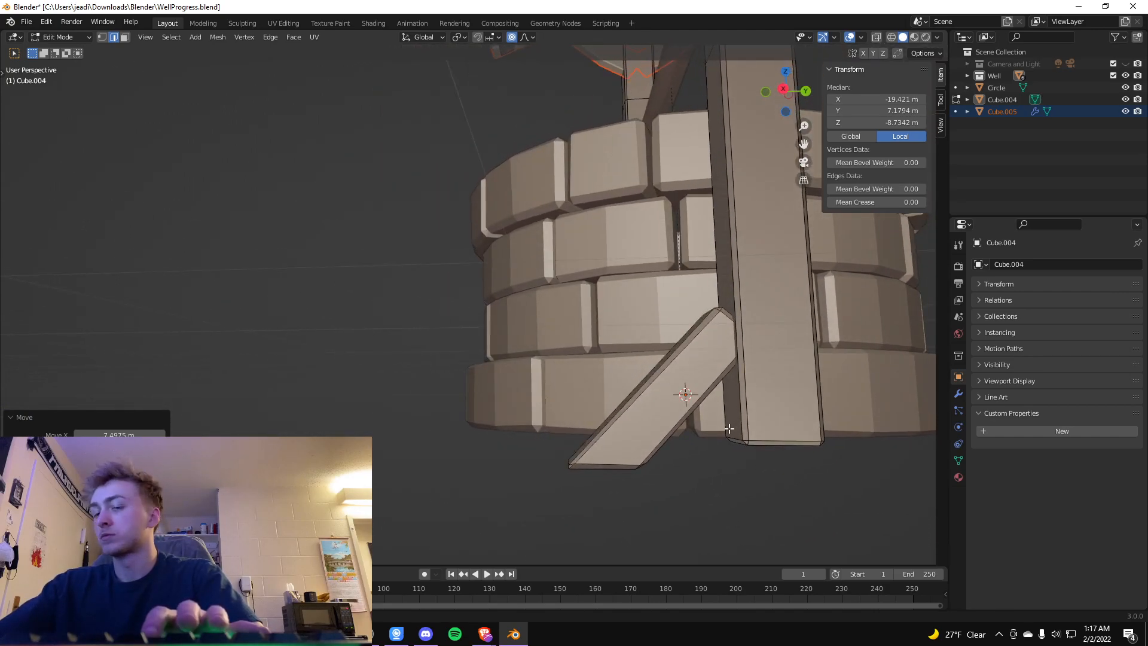
key(KP_3)
click(647, 397)
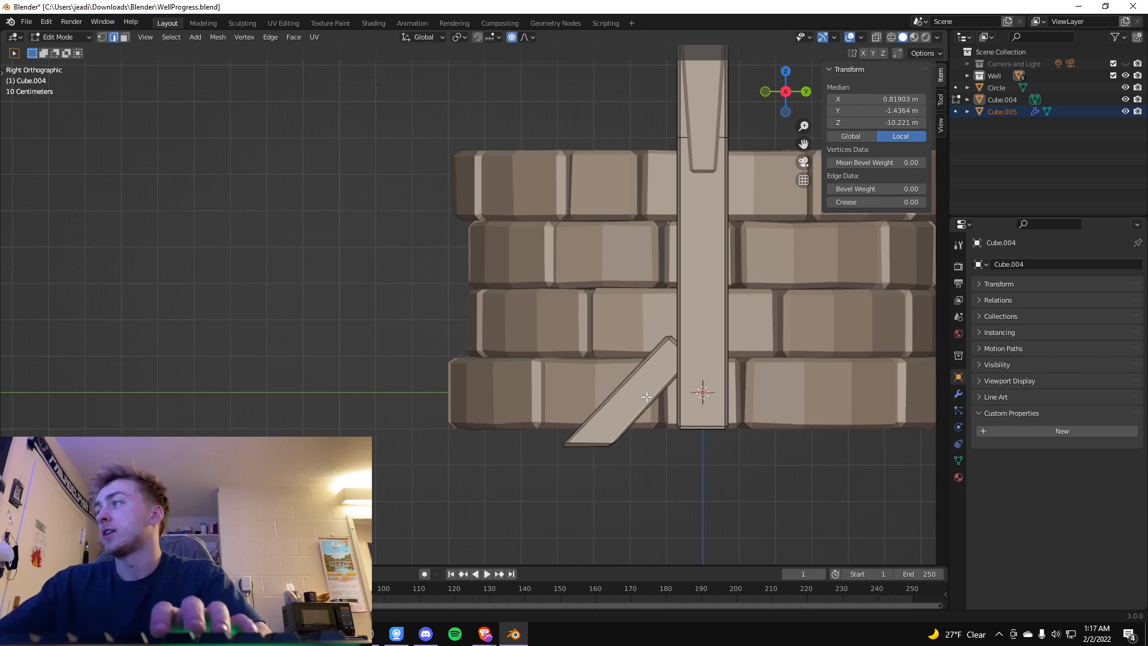
key(ctrl+l)
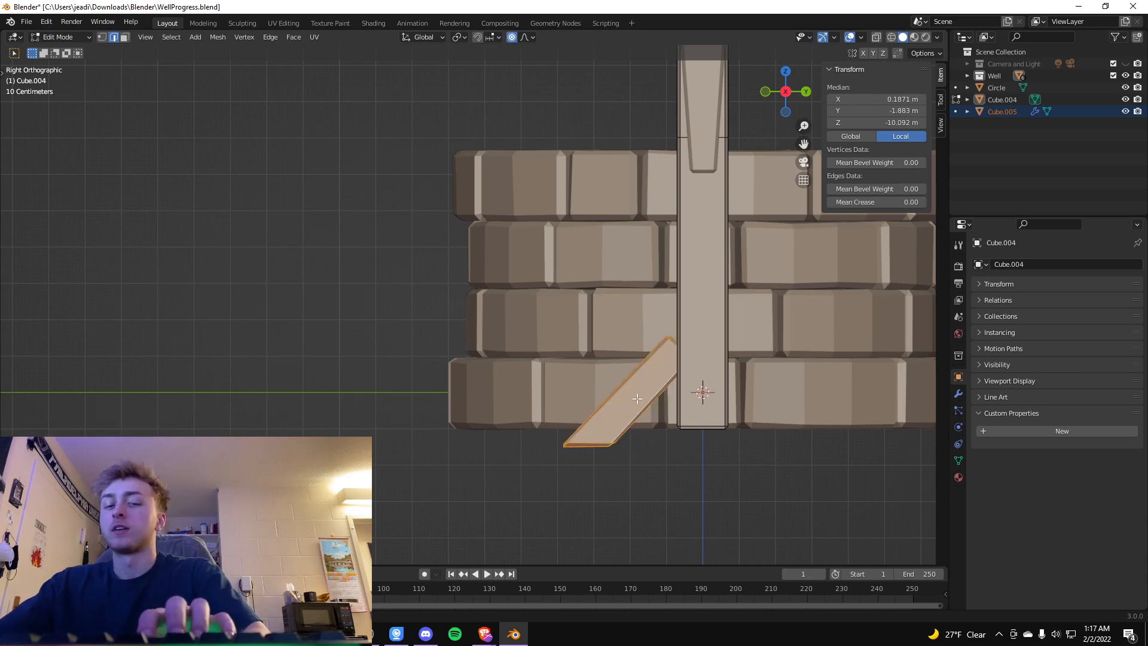
key(g)
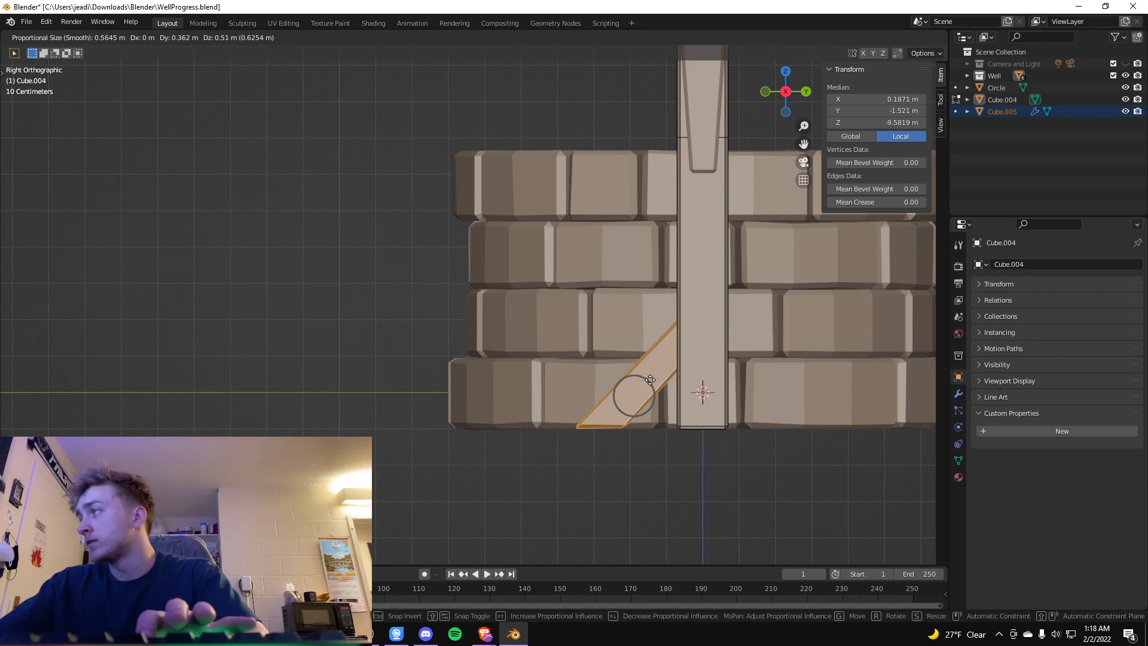
click(650, 380)
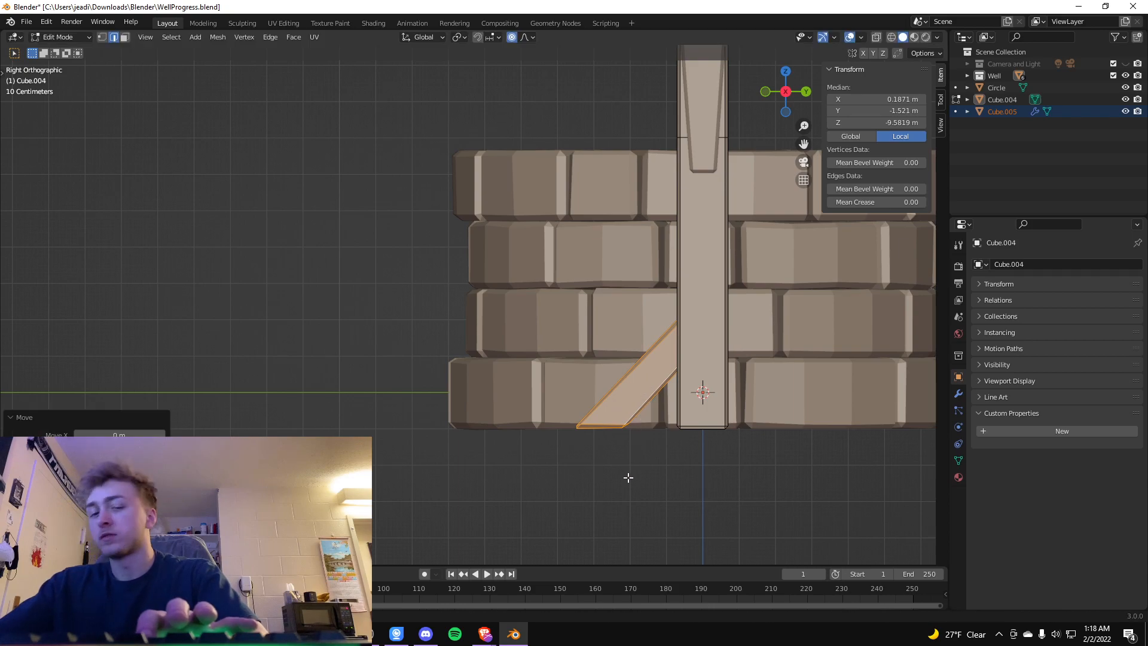
Move the selected crank-side brace along X in the front view to centre it on its post, at about local X 0.35 m.
key(KP_1)
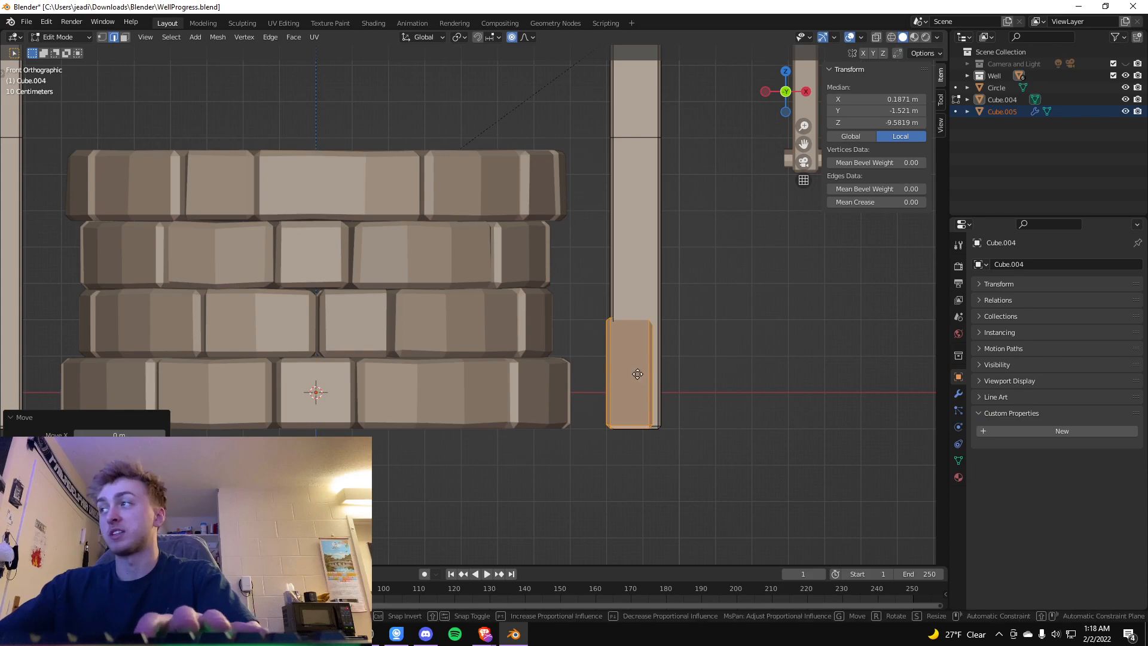
key(g)
key(x)
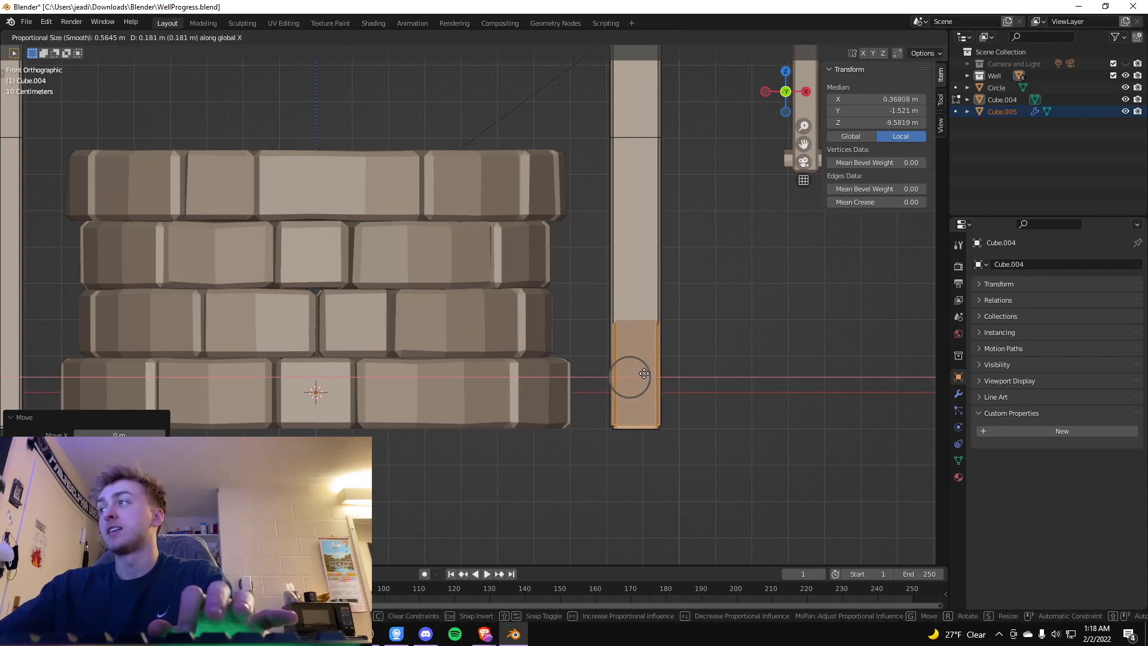
click(643, 373)
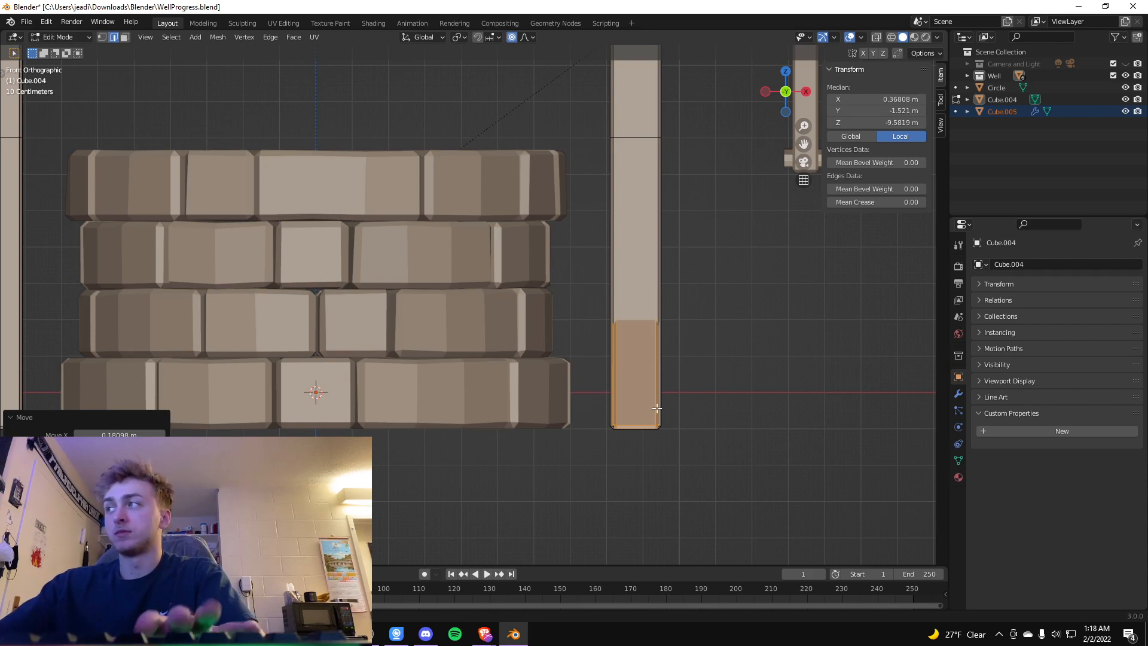
key(g)
key(x)
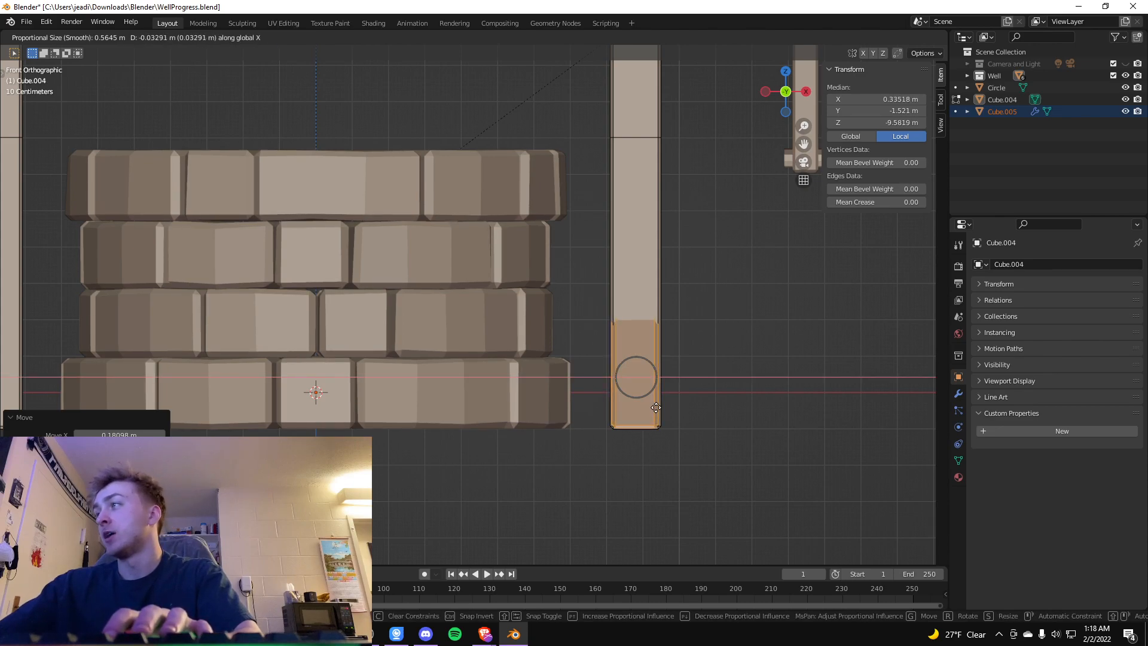
click(655, 407)
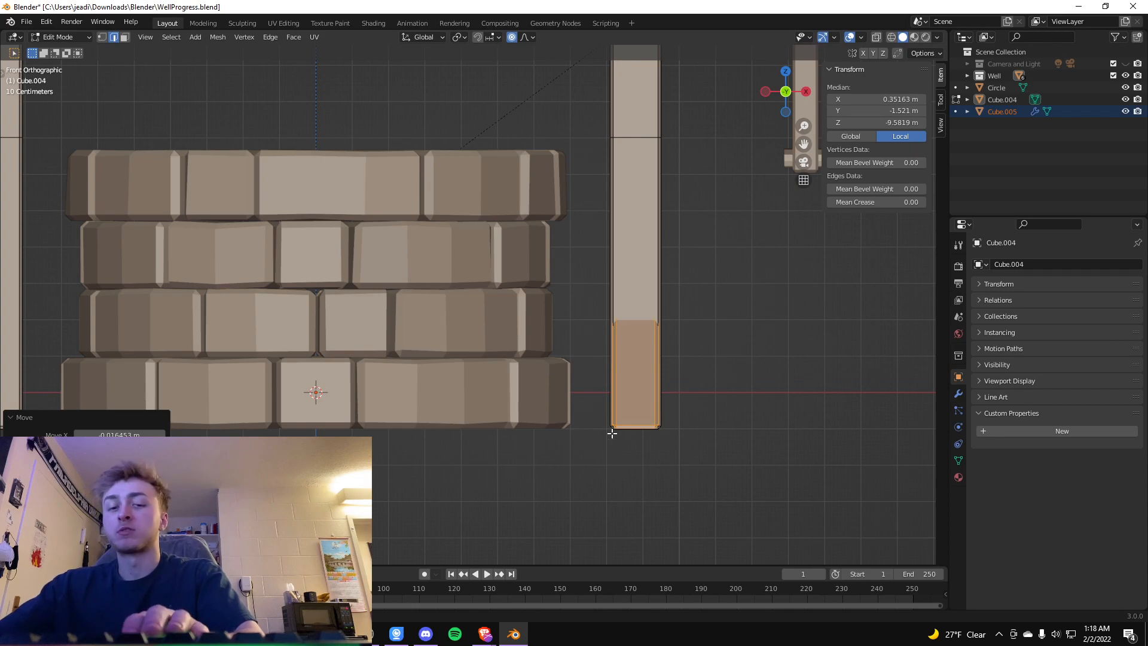
key(g)
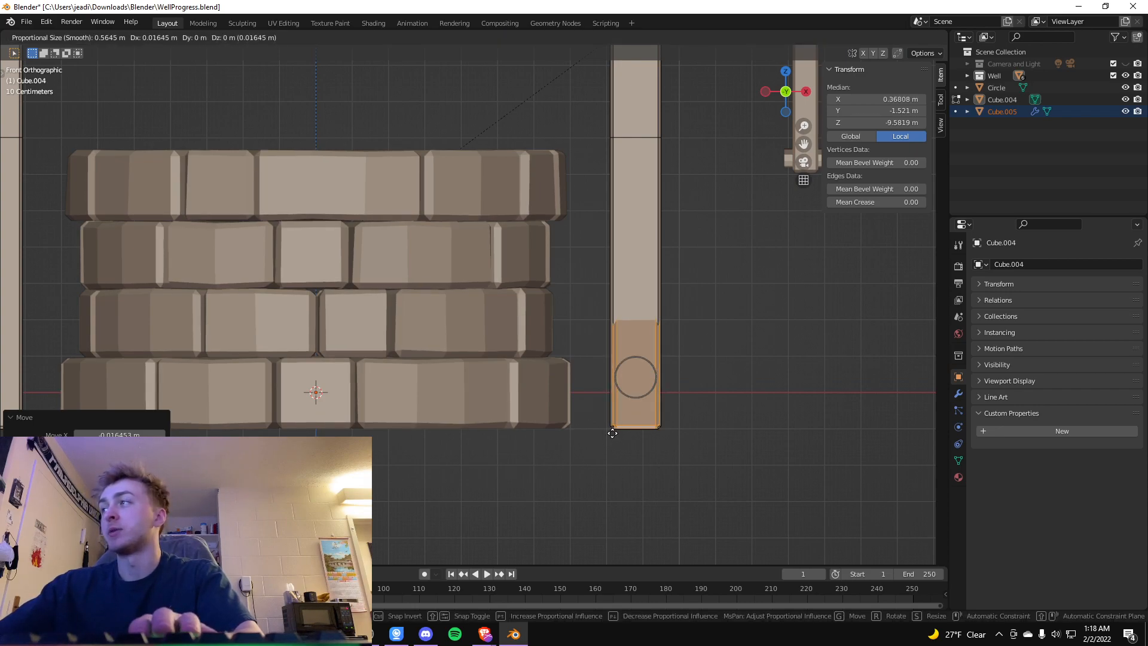
click(612, 432)
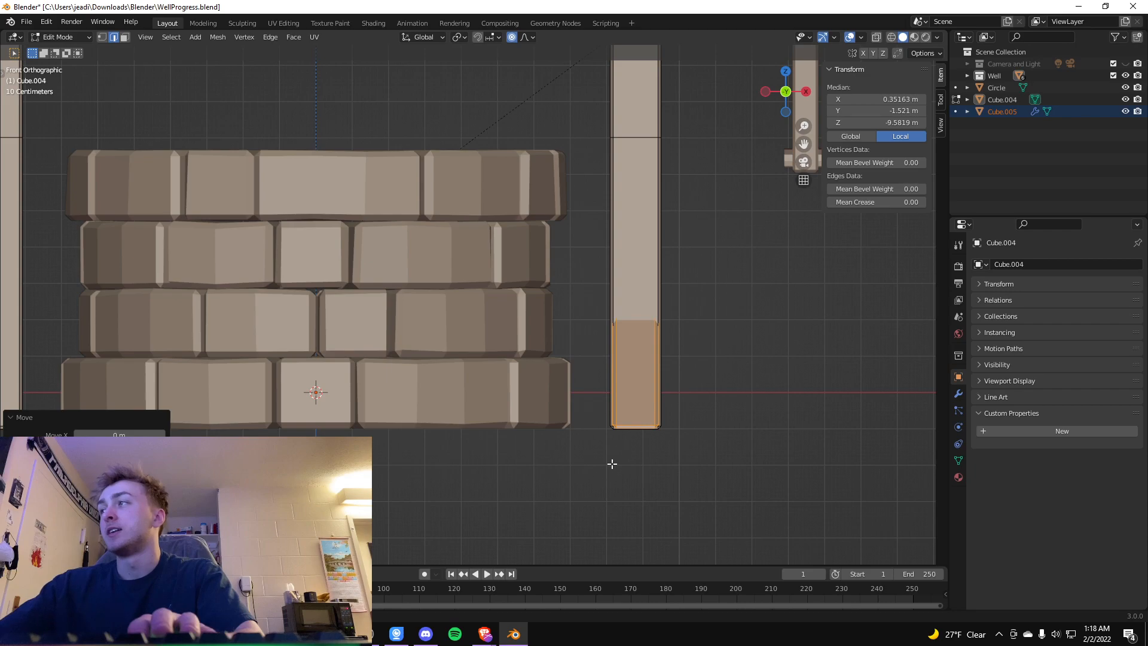
Select the whole brace away from the crank and move it in the left side view against its post's foot, at about local Y 1.55, Z -9.53 m.
middle_drag(486, 480, 397, 474)
scroll(422, 474, up, 6)
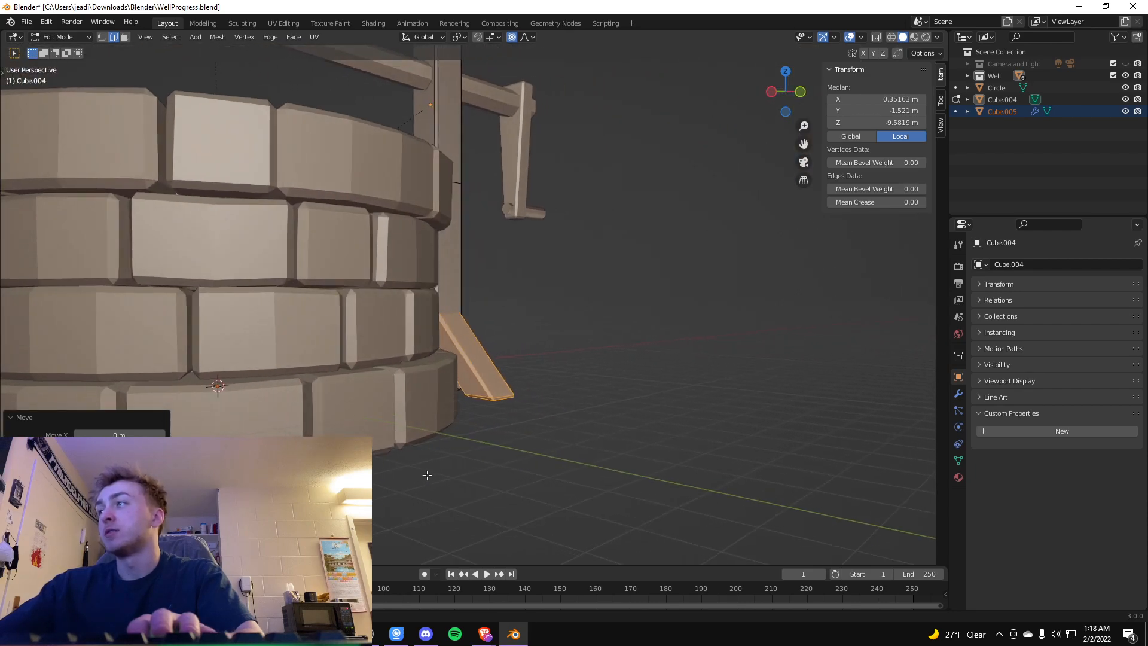
scroll(583, 475, down, 6)
click(884, 411)
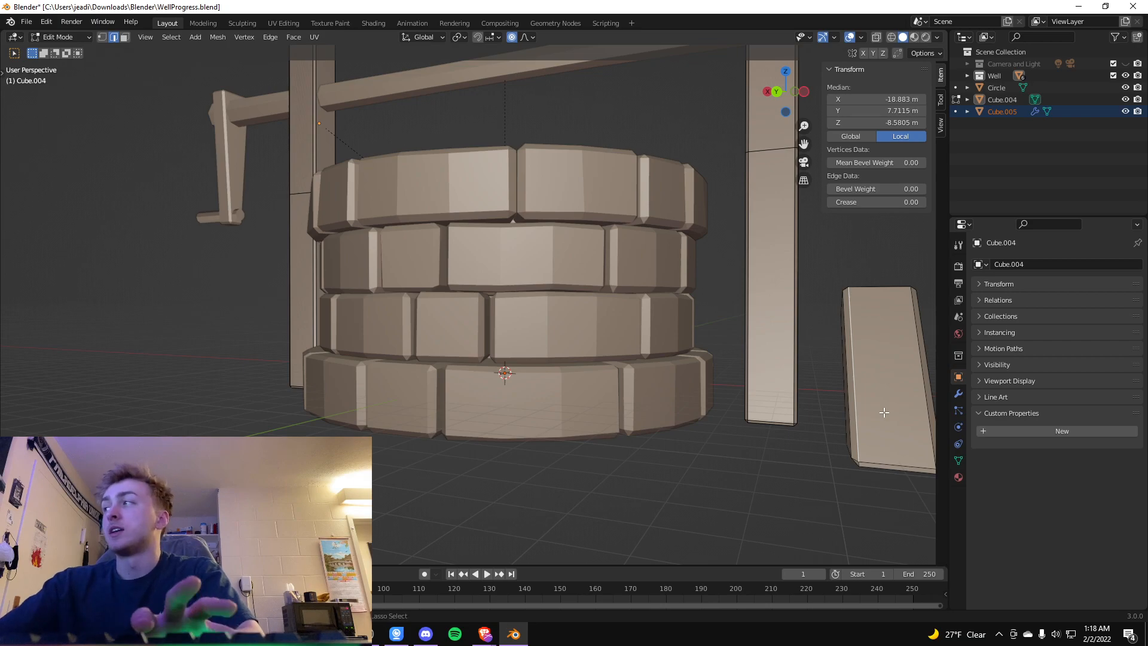
key(ctrl+KP_3)
click(201, 313)
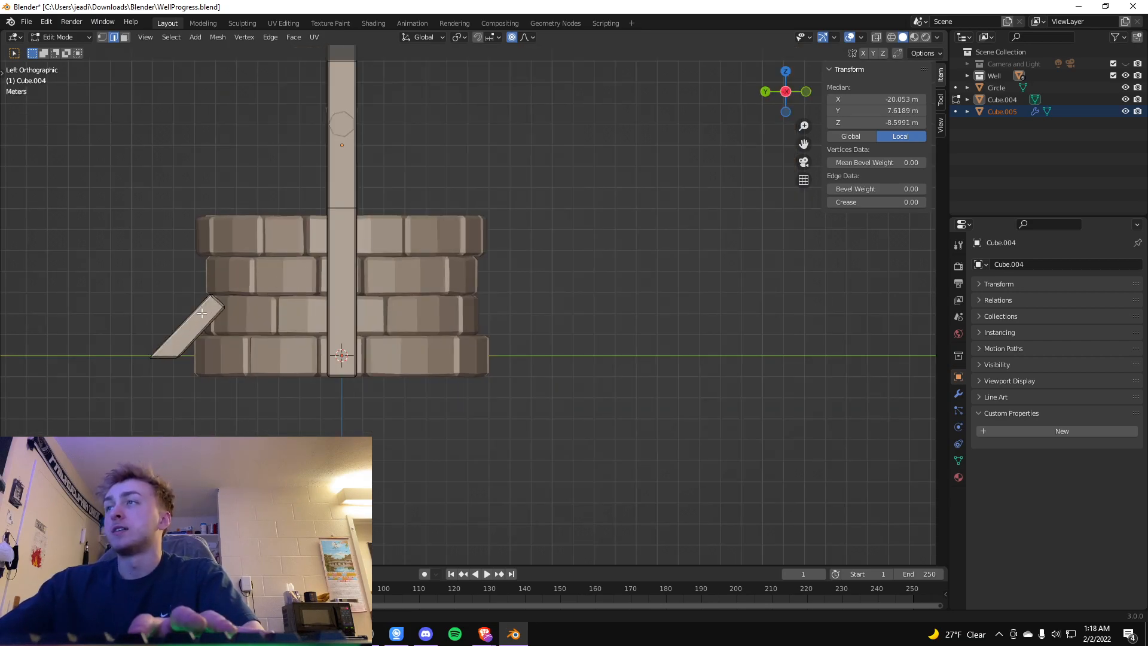
key(l)
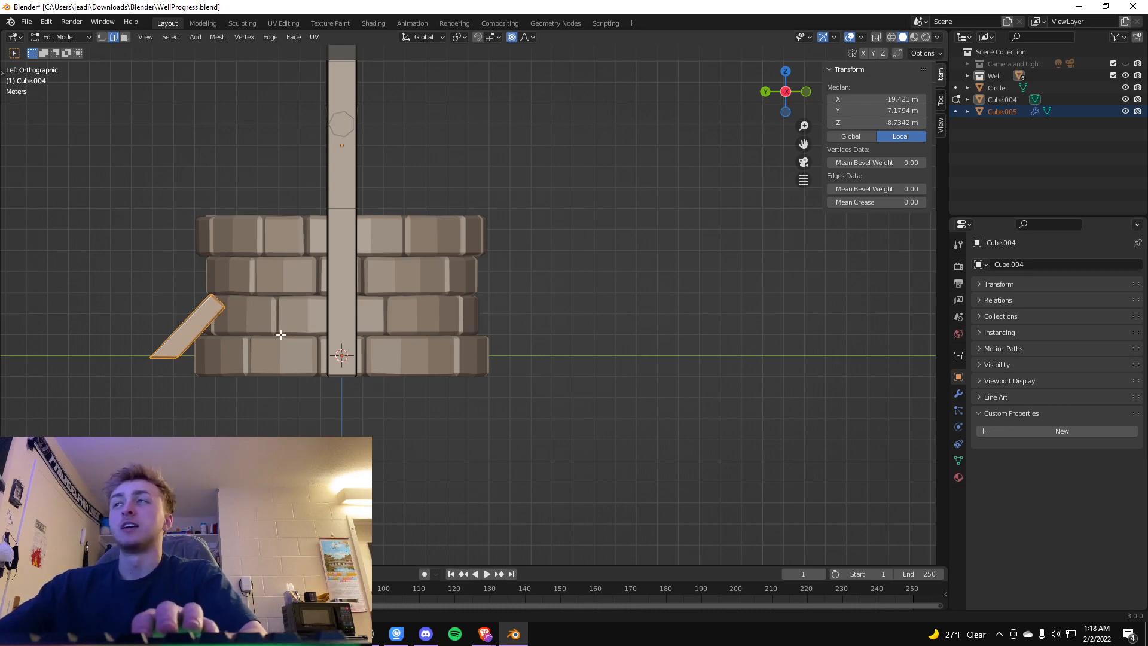
key(g)
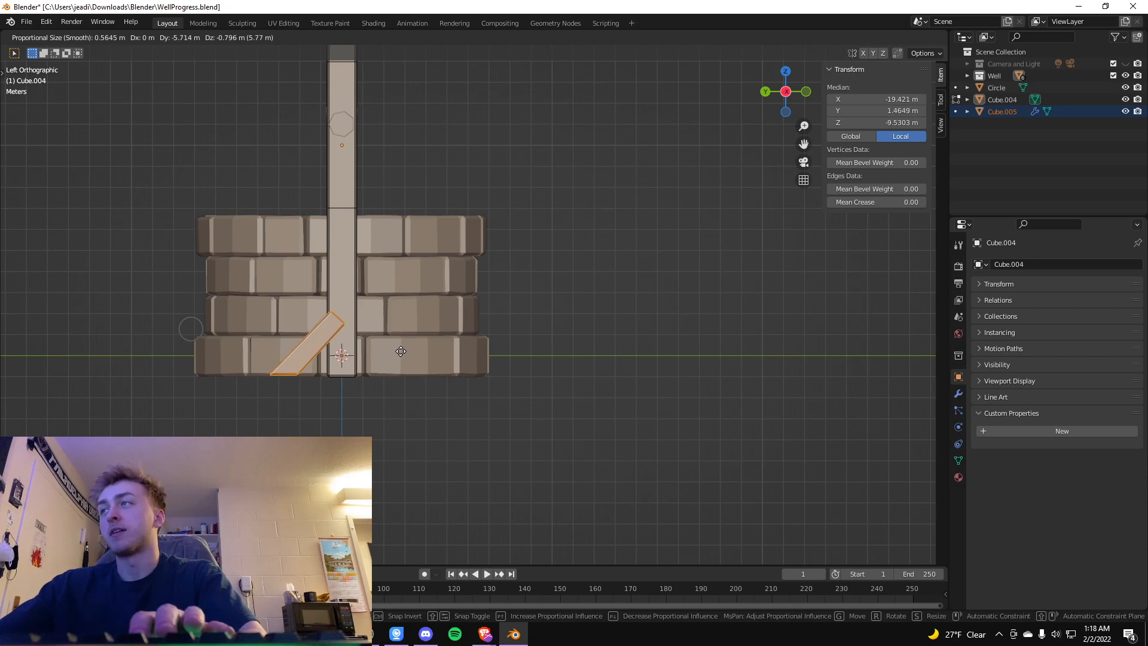
click(399, 362)
Move this brace about 2.19 m along X in the back view to line it up with its post.
middle_drag(253, 425, 314, 428)
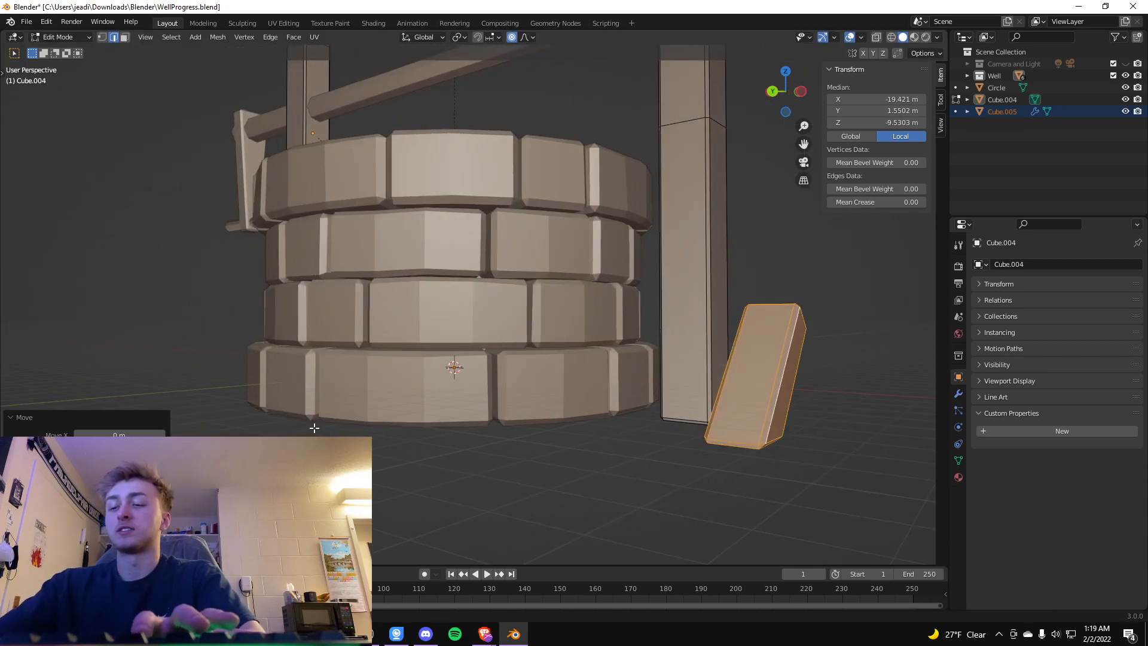
key(ctrl+KP_1)
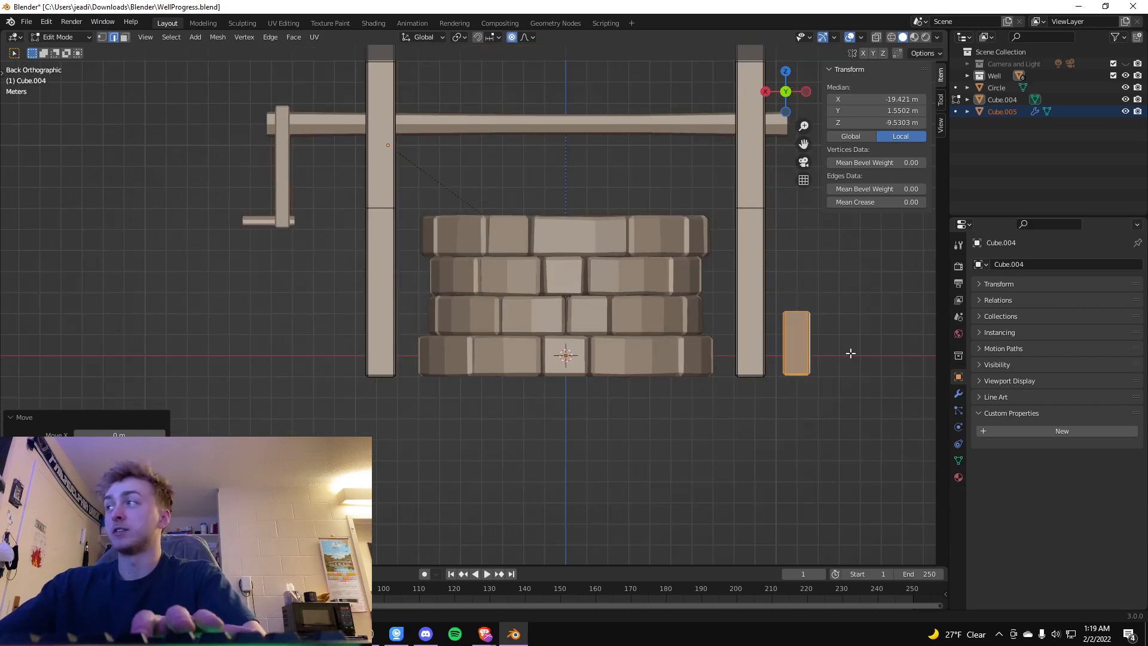
key(g)
key(x)
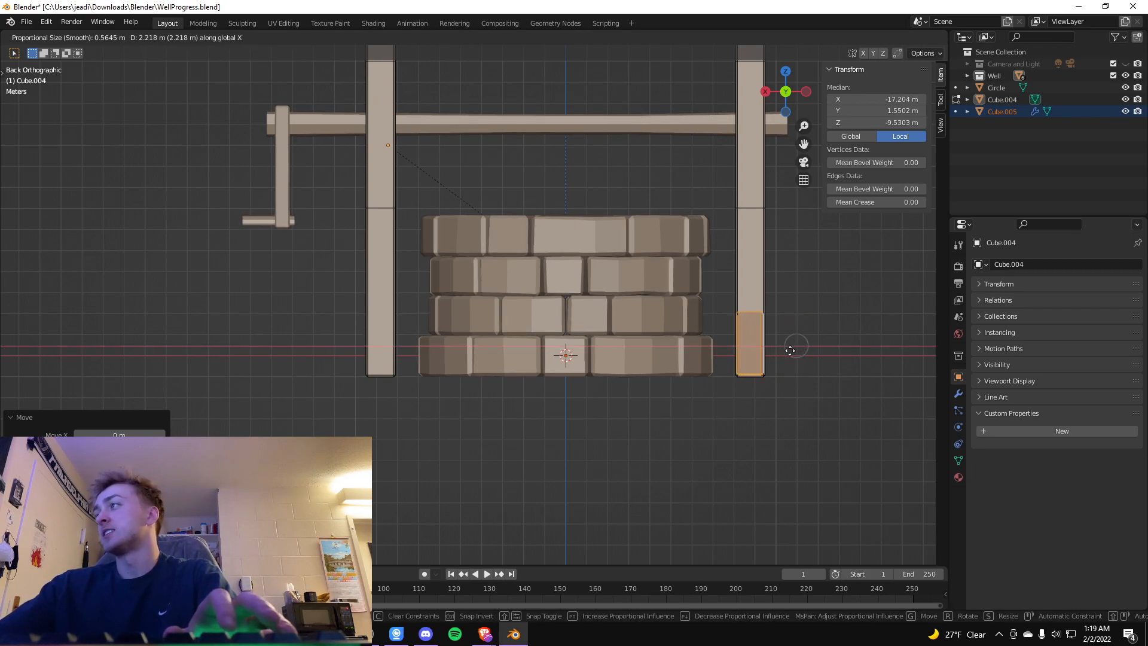
click(790, 350)
Try to fine-tune the brace's X position against the edges of its post in a close back view.
scroll(832, 379, up, 3)
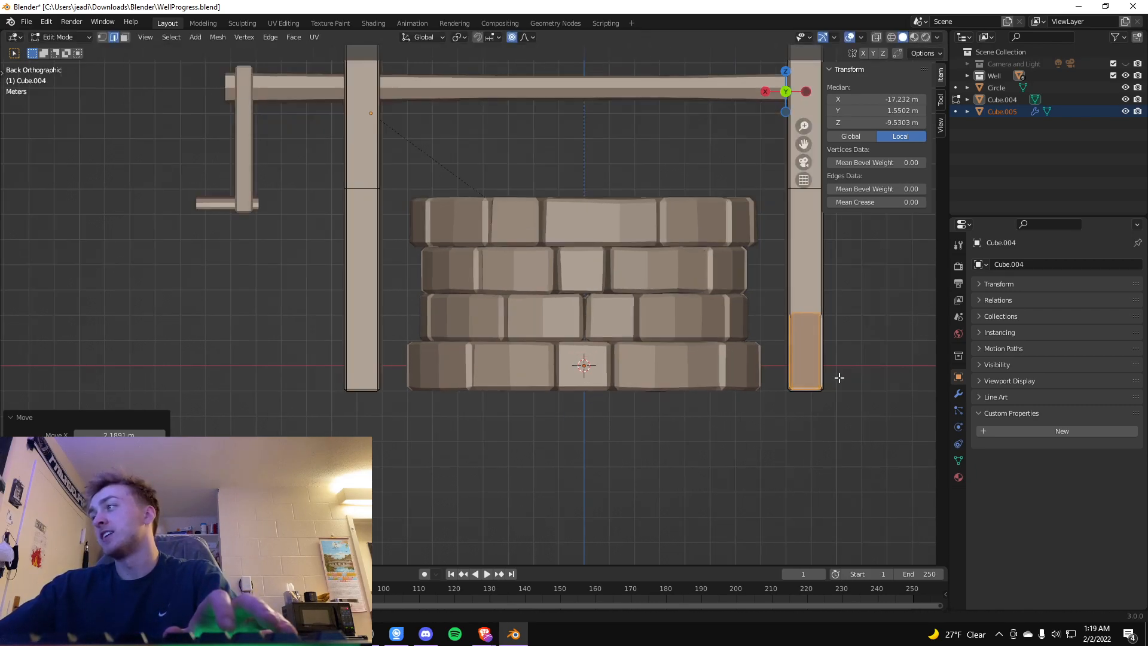
shift+middle_drag(896, 424, 438, 397)
scroll(595, 392, up, 2)
scroll(604, 391, up, 4)
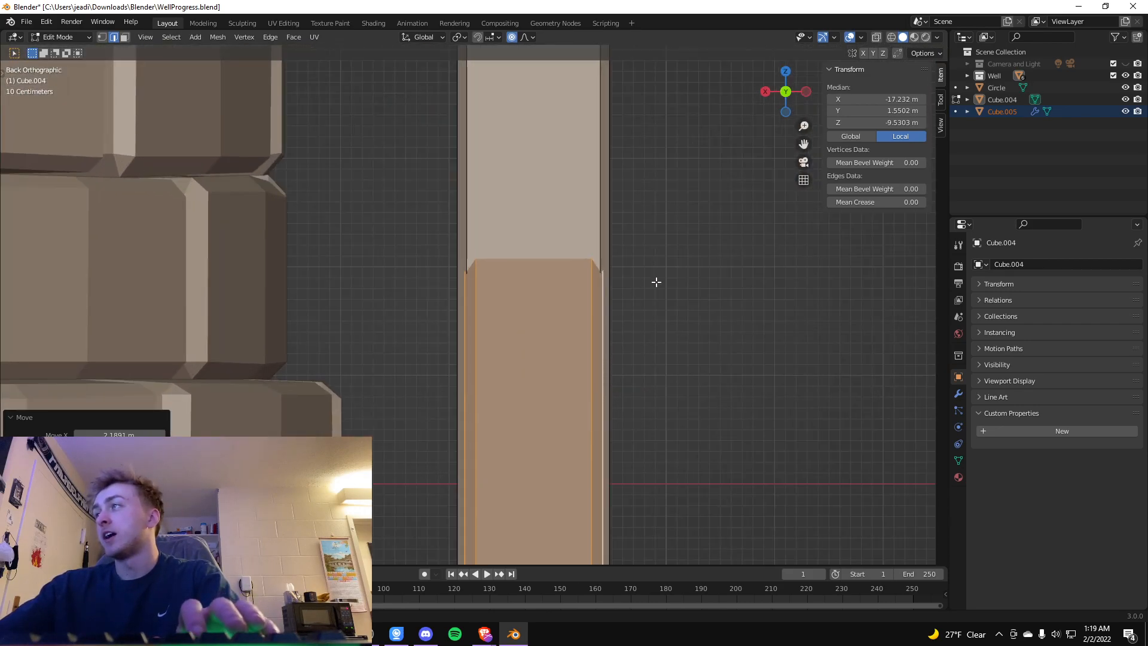
scroll(615, 371, up, 3)
scroll(801, 359, up, 2)
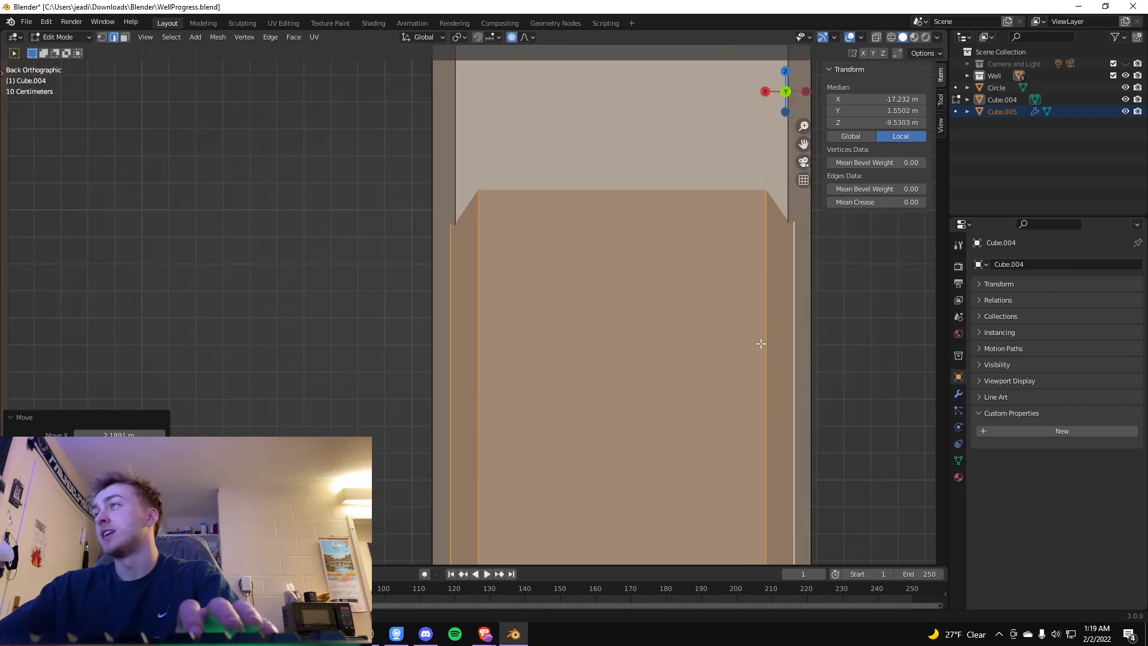
scroll(718, 362, down, 1)
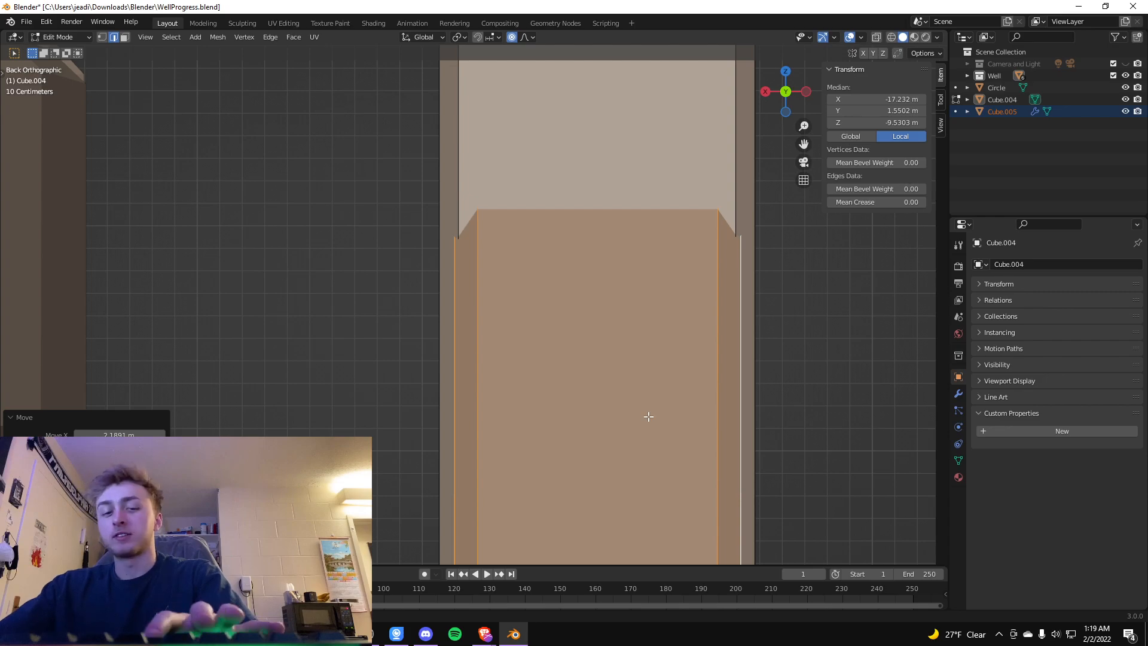
key(g)
key(x)
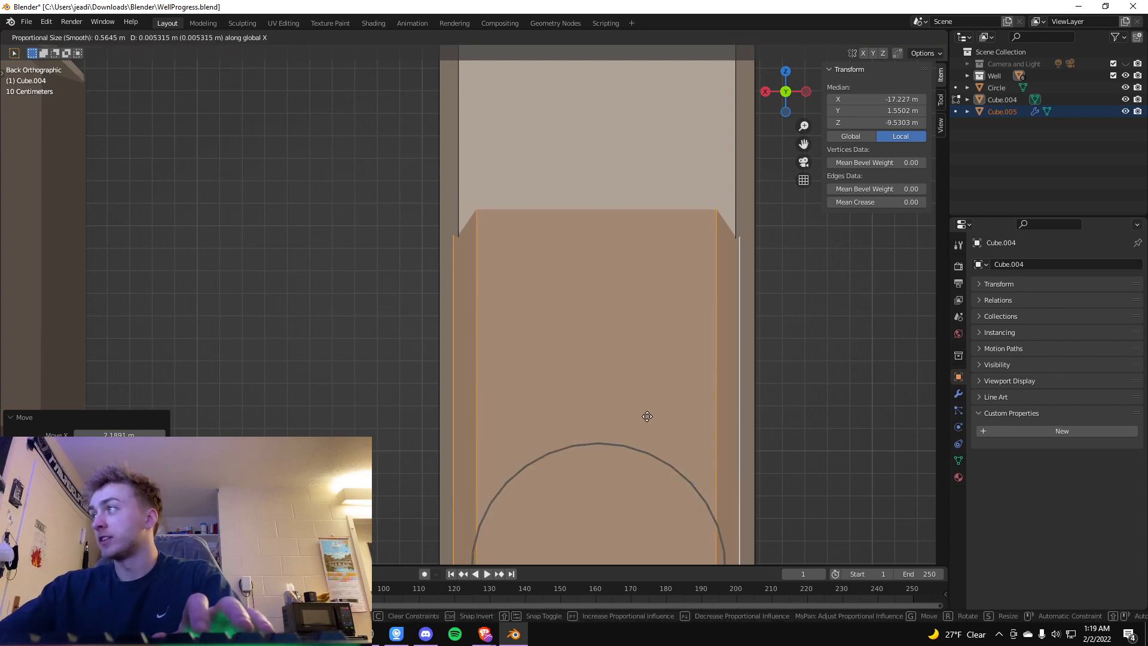
click(647, 416)
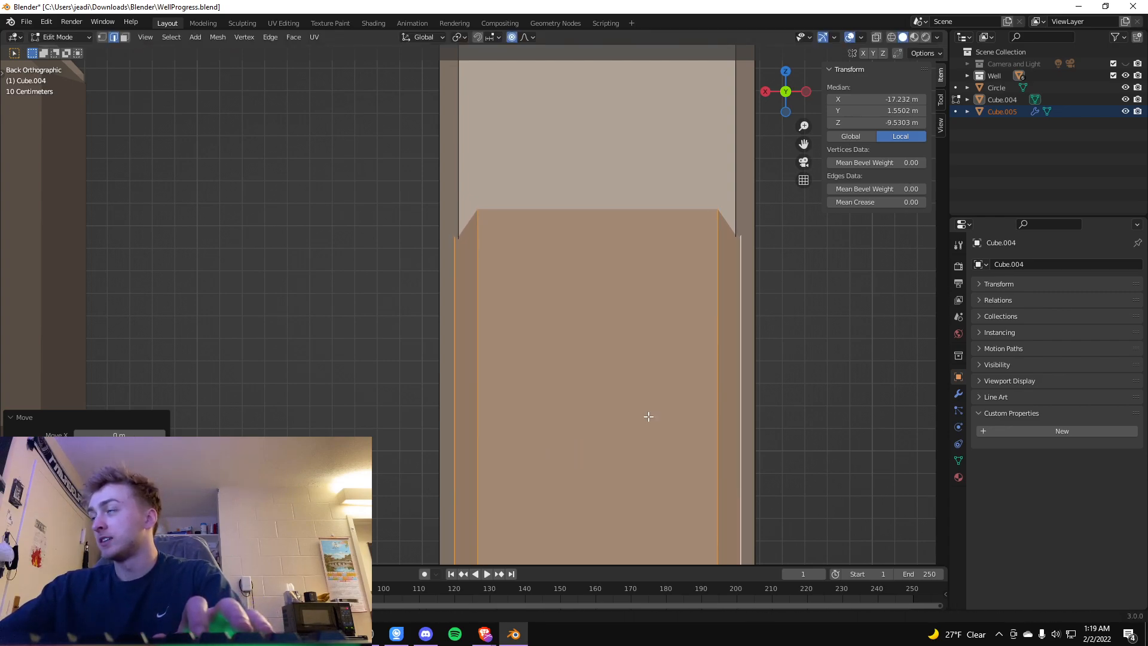
scroll(756, 451, down, 4)
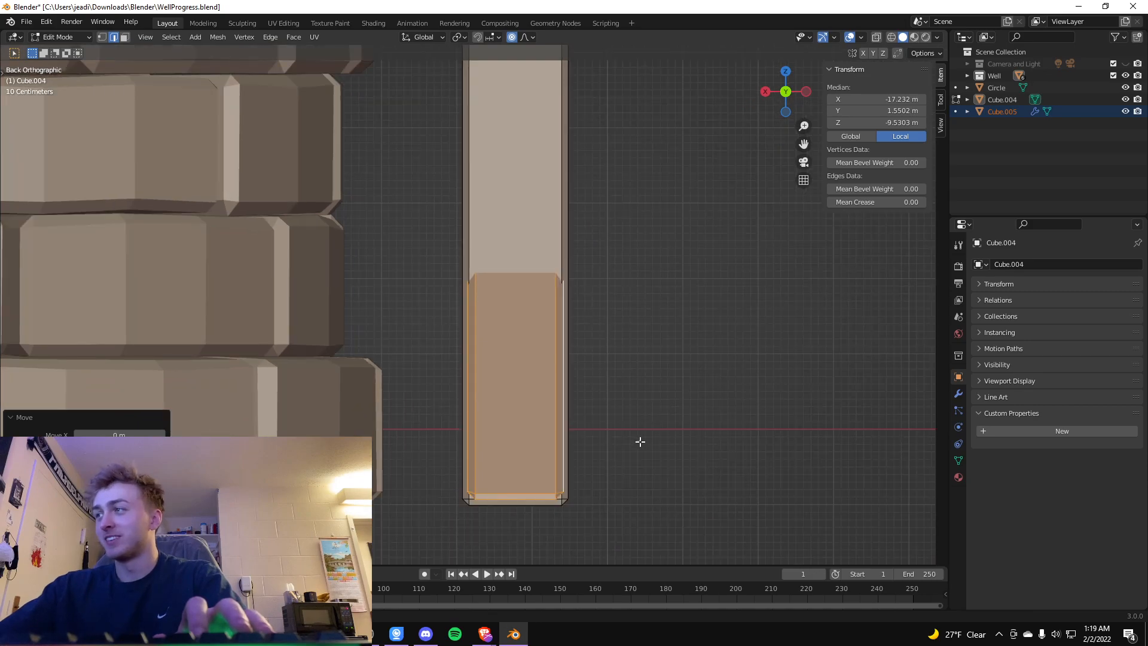
Reselect the whole brace away from the crank and lower it along Z to the post's base, at about local Z -9.59 m.
key(alt+a)
click(525, 410)
key(l)
scroll(653, 448, up, 2)
middle_drag(755, 457, 758, 421)
scroll(757, 423, down, 3)
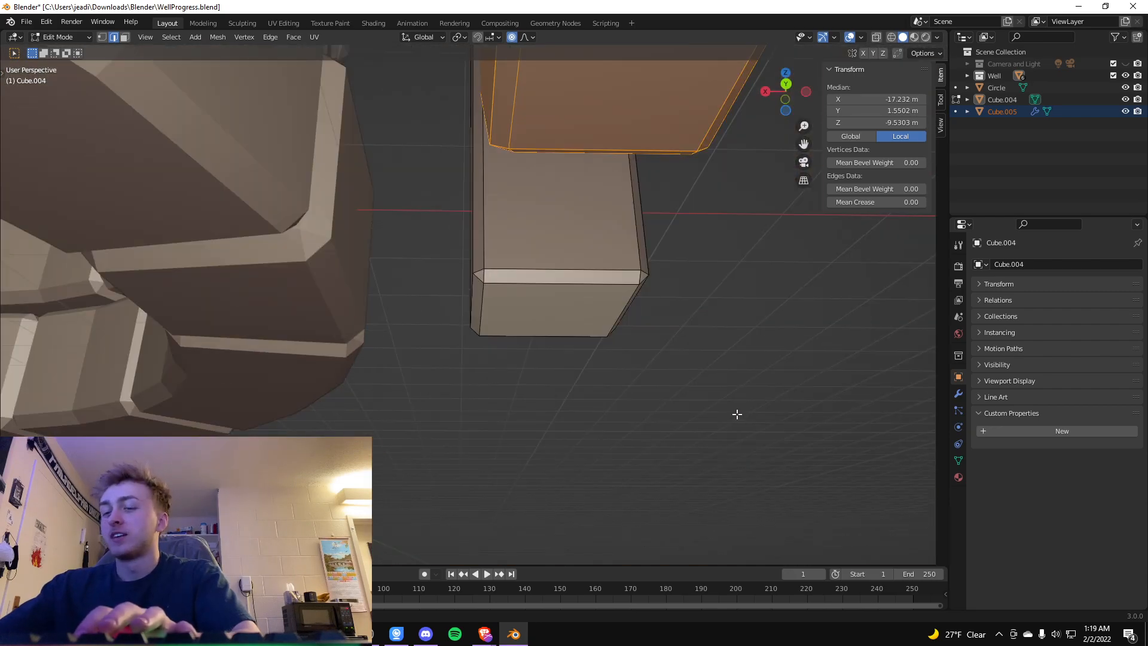
scroll(737, 414, down, 5)
key(KP_1)
key(ctrl+KP_1)
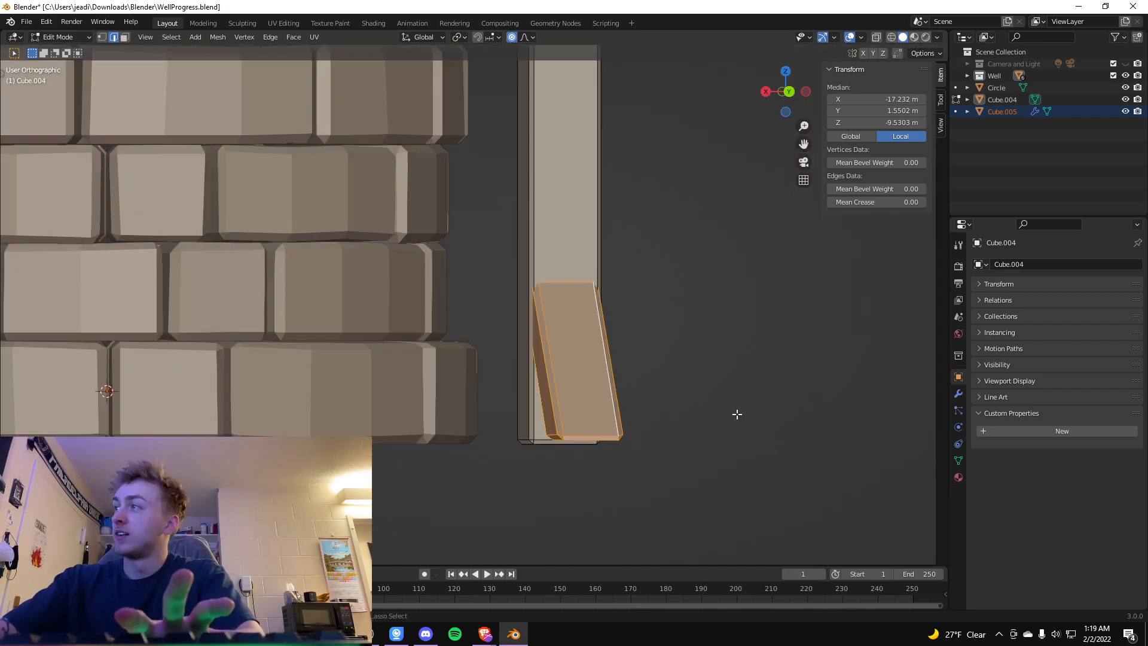
key(g)
key(x)
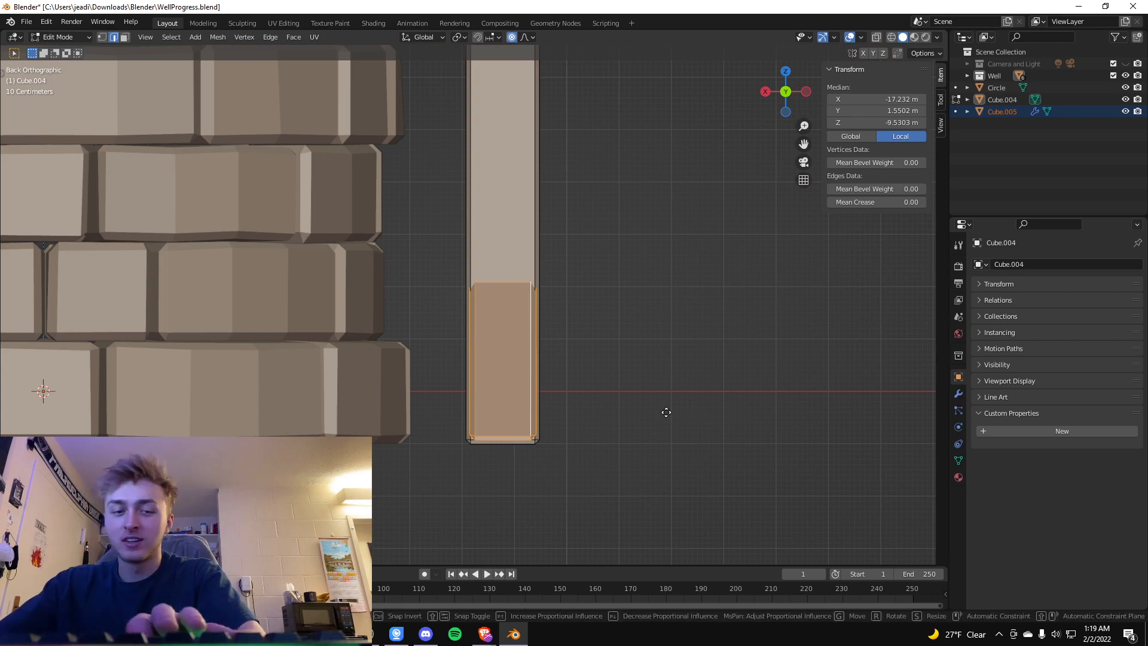
key(z)
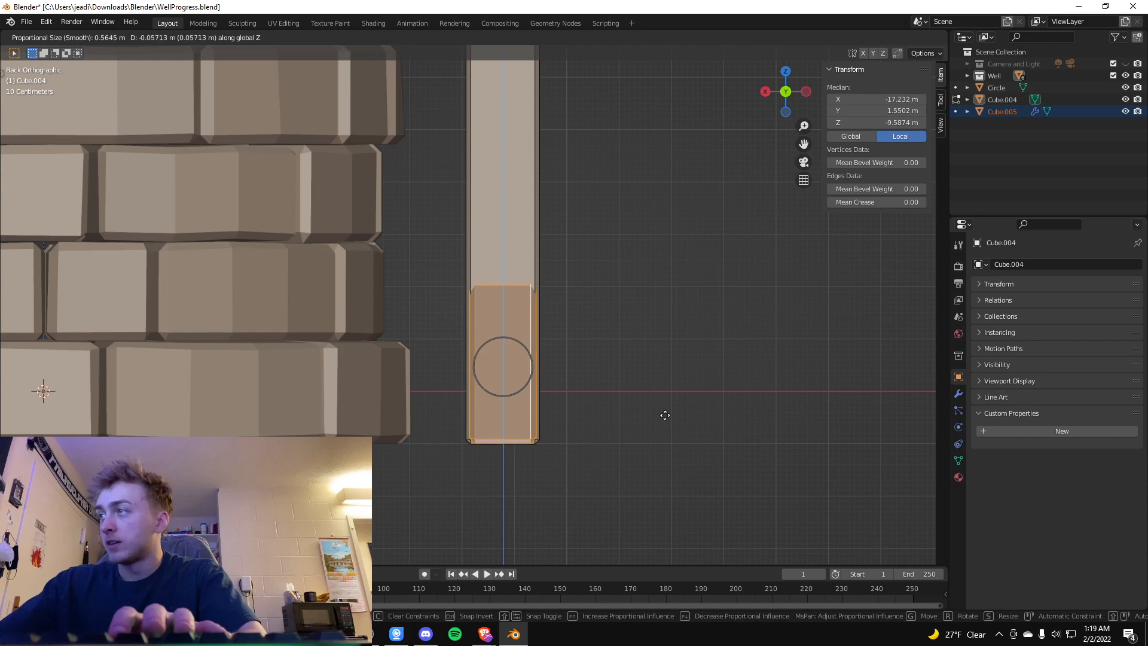
click(669, 421)
scroll(581, 475, down, 2)
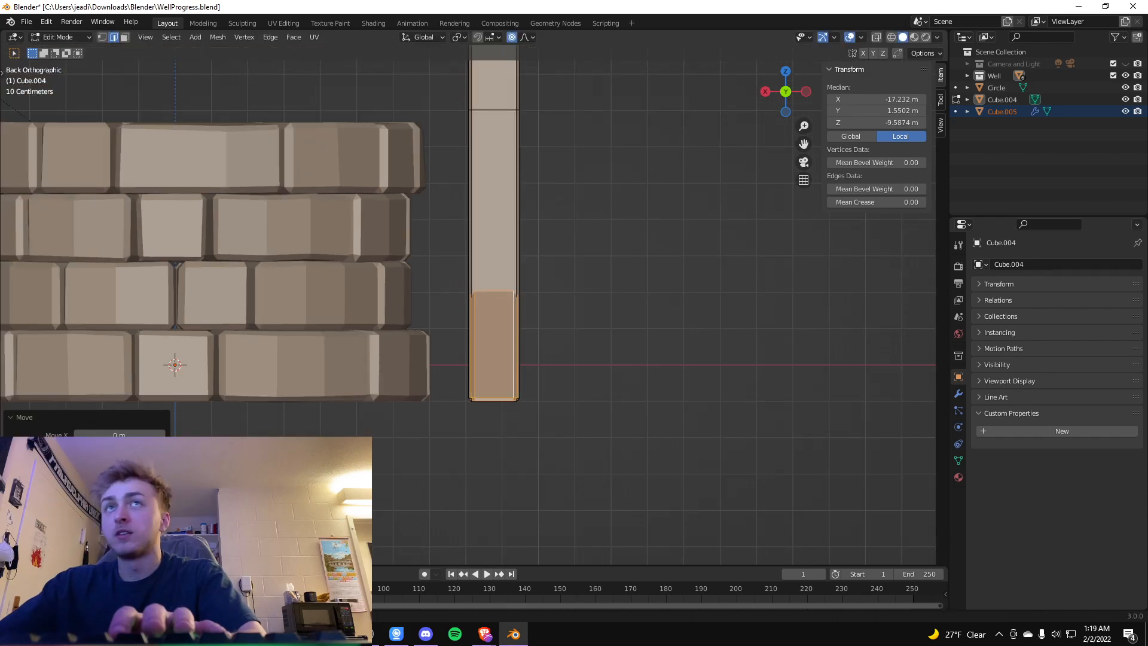
Examine how the crank-side brace meets its post, from the side and close up at the foot in the front view.
middle_drag(299, 418, 402, 434)
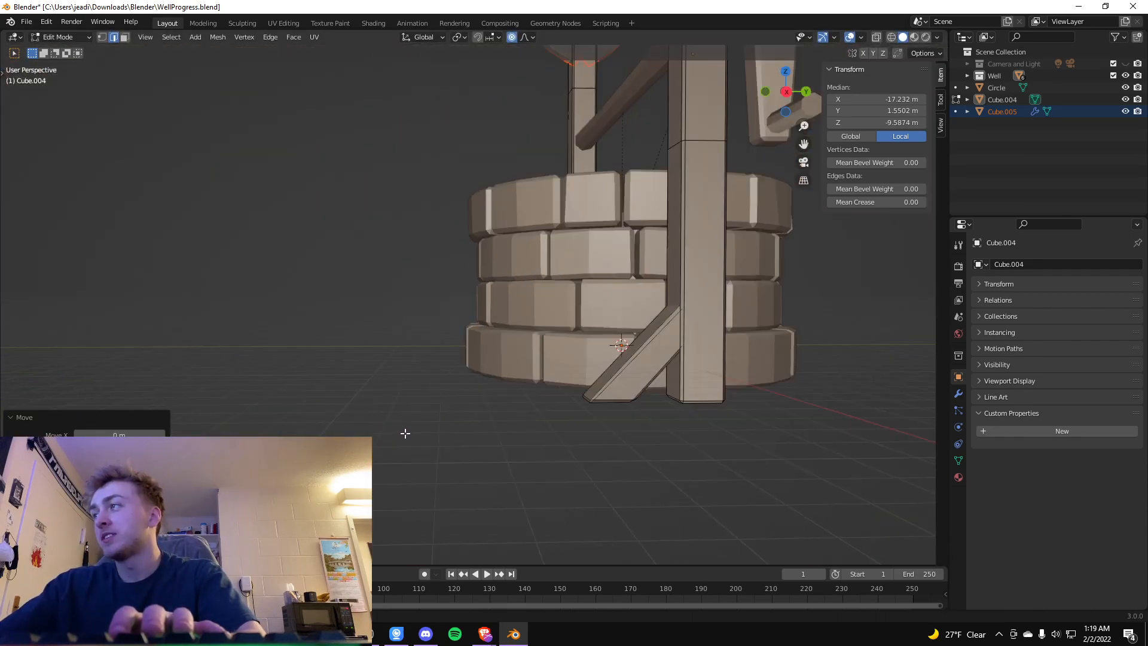
mouse_move(700, 418)
middle_down()
mouse_move(674, 400)
mouse_move(689, 413)
middle_up()
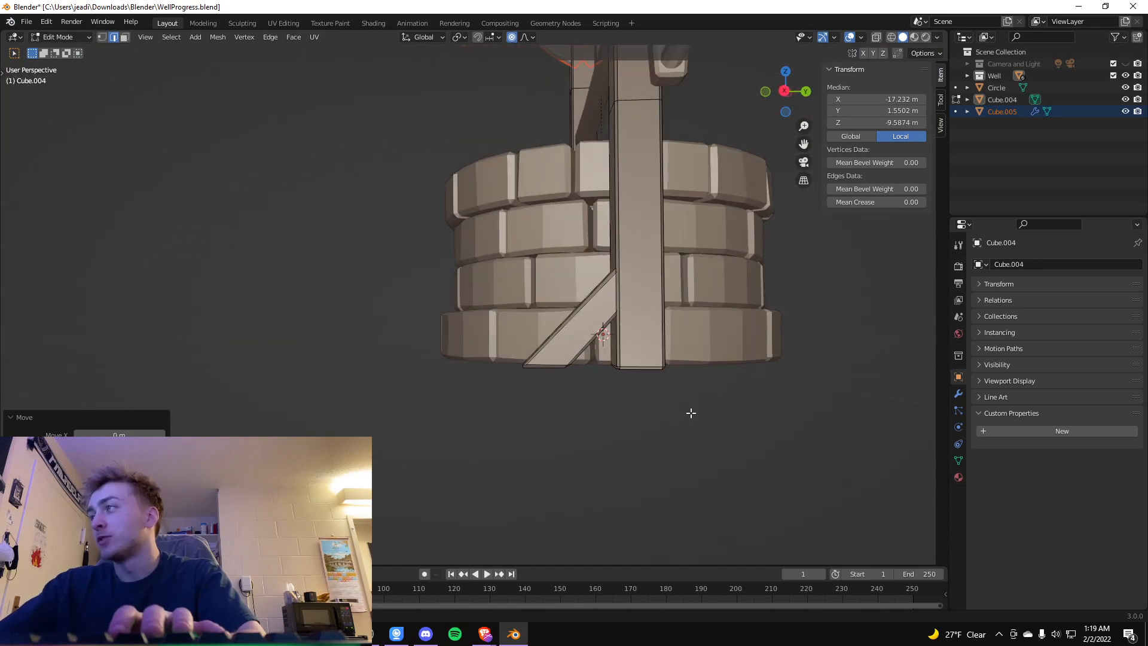
scroll(660, 410, up, 3)
scroll(745, 429, down, 3)
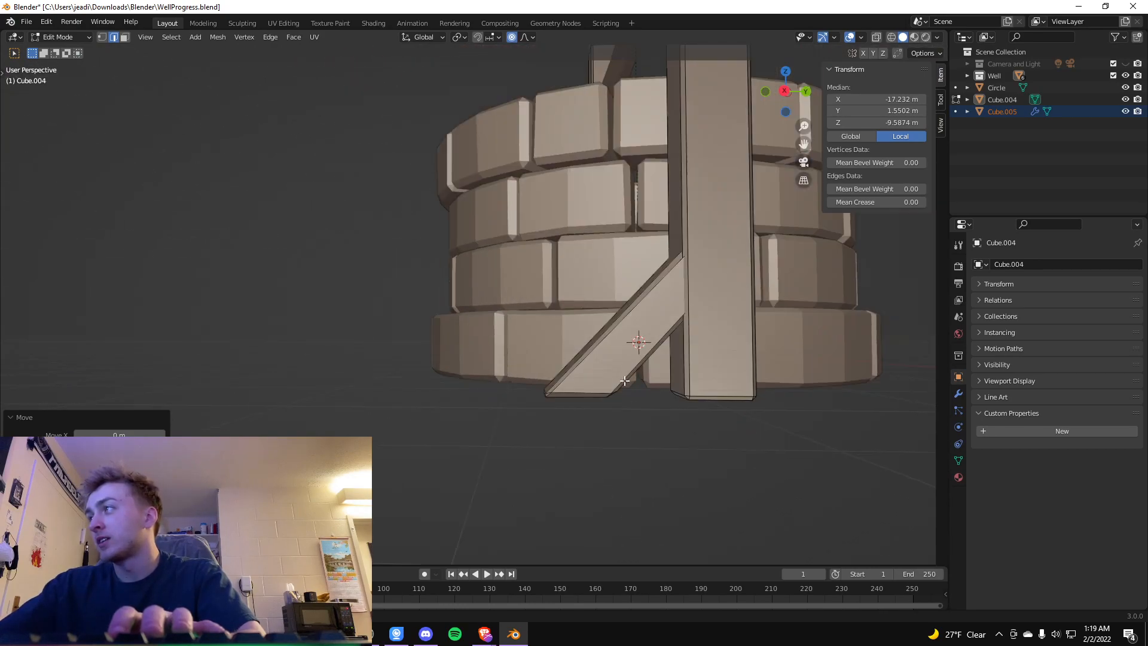
click(619, 362)
key(KP_1)
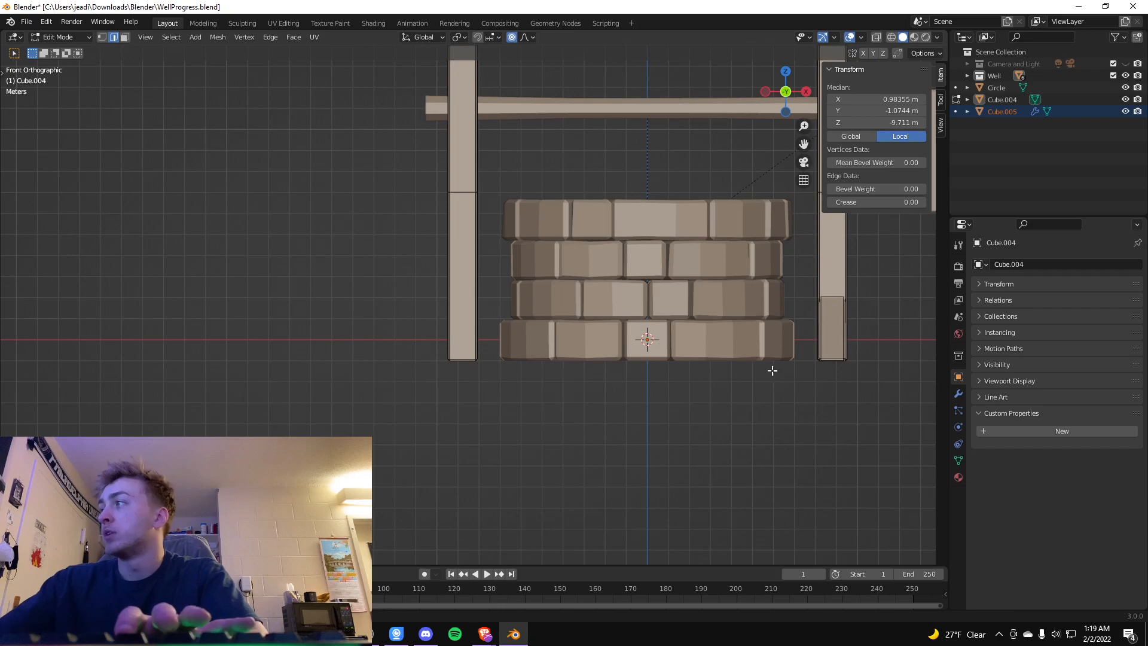
scroll(906, 338, up, 4)
shift+middle_drag(742, 473, 758, 369)
scroll(571, 187, up, 3)
middle_drag(571, 188, 543, 179)
key(KP_1)
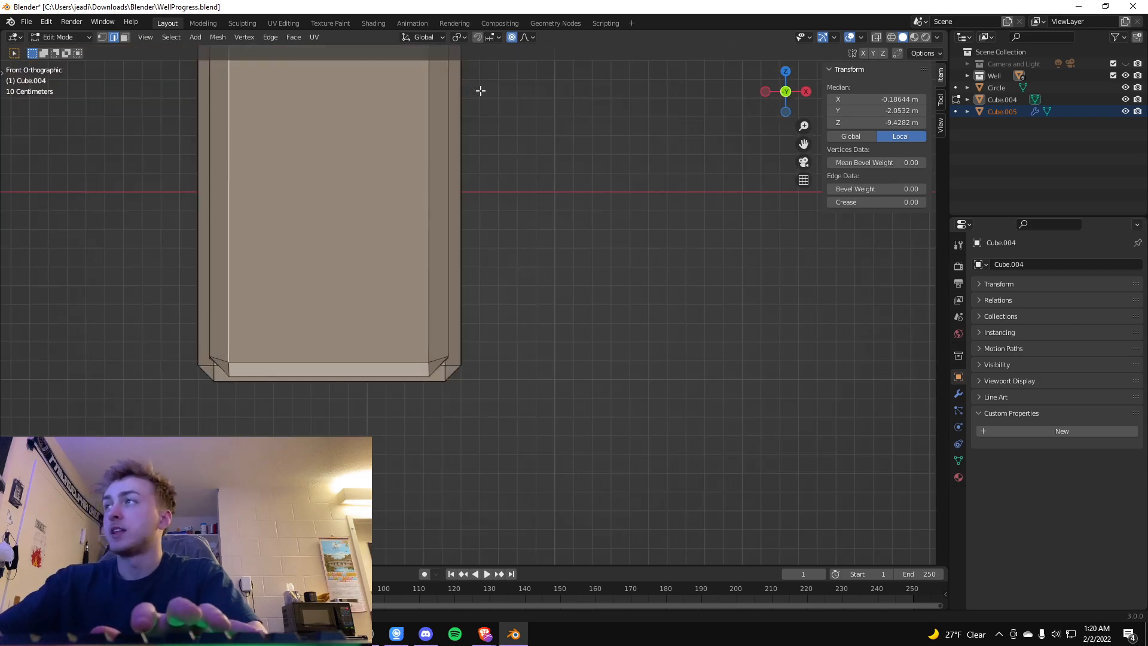
Select the whole crank-side brace in the front view and nudge it about 0.0022 m along X to centre it on its post.
scroll(523, 118, down, 2)
scroll(512, 125, down, 2)
middle_drag(510, 84, 610, 274)
key(KP_1)
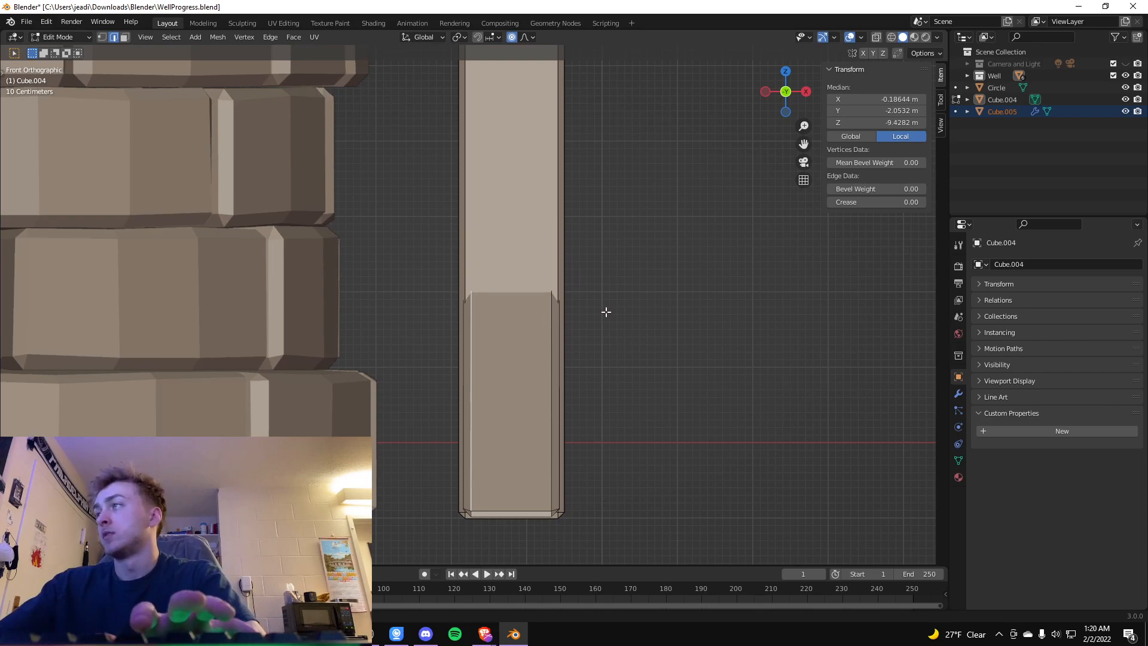
scroll(606, 312, up, 6)
key(alt+a)
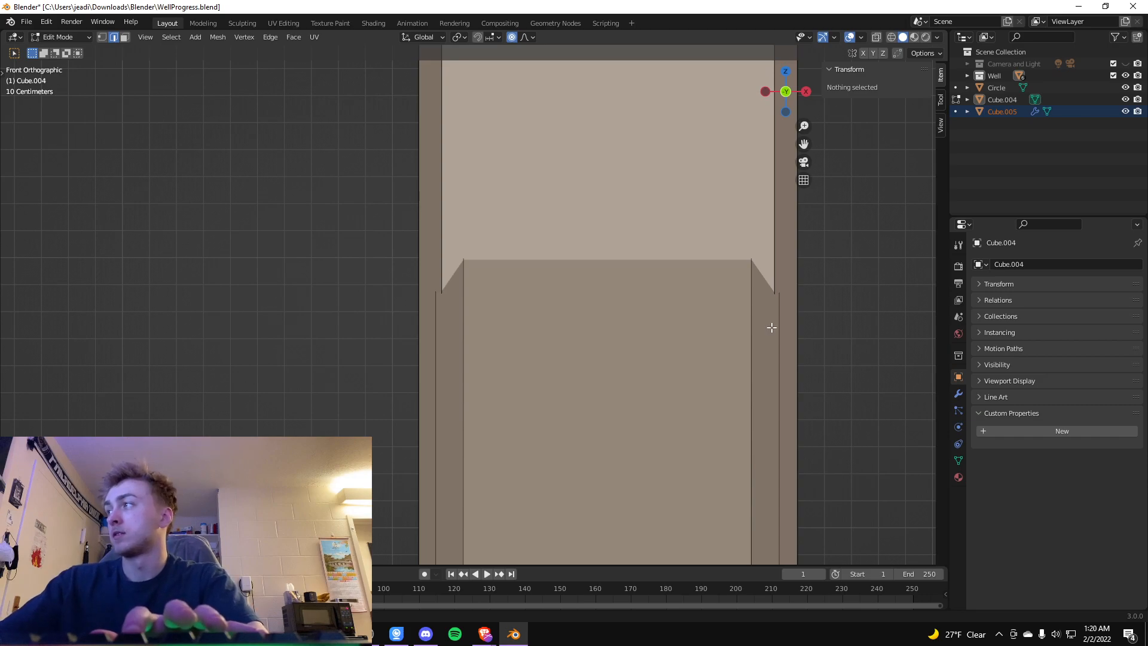
click(750, 329)
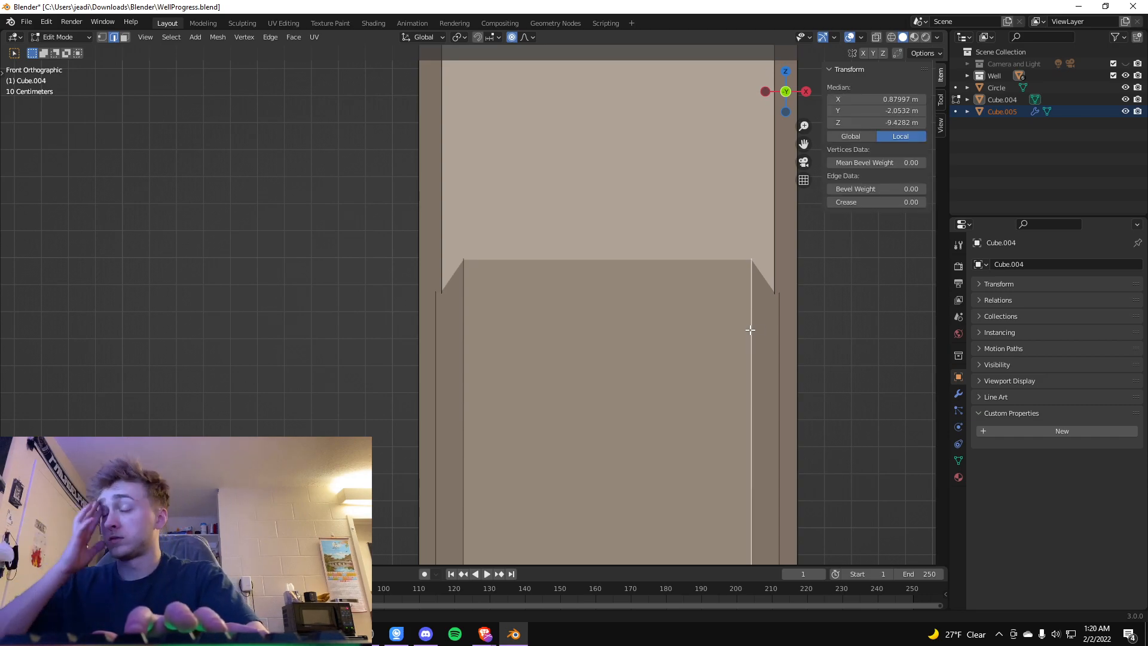
key(ctrl+l)
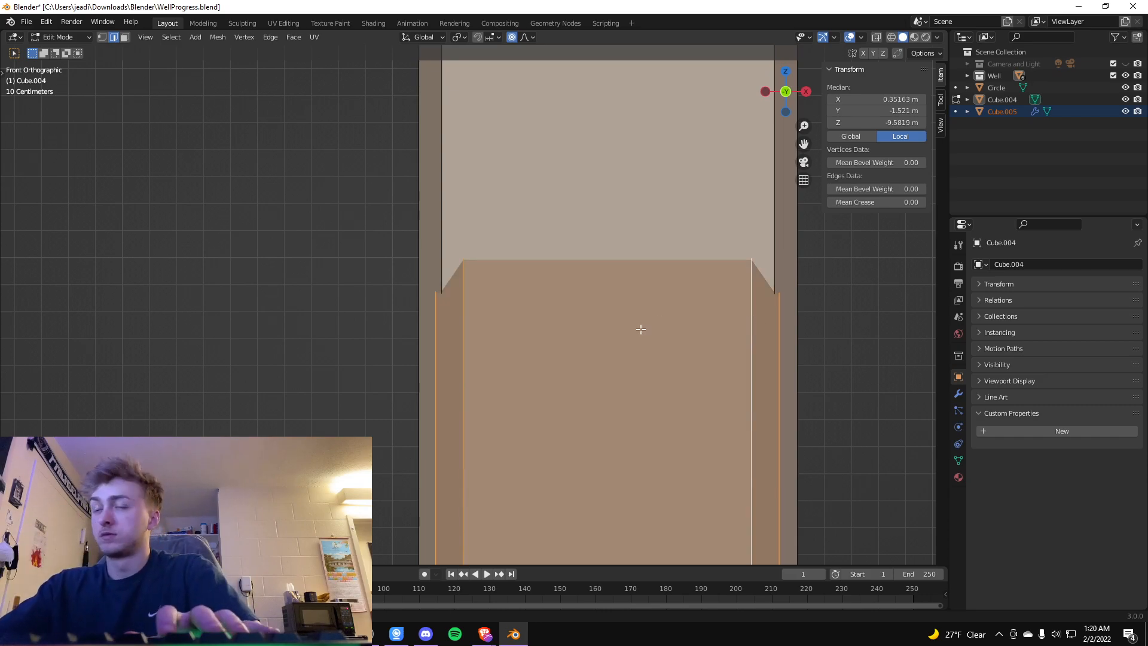
key(g)
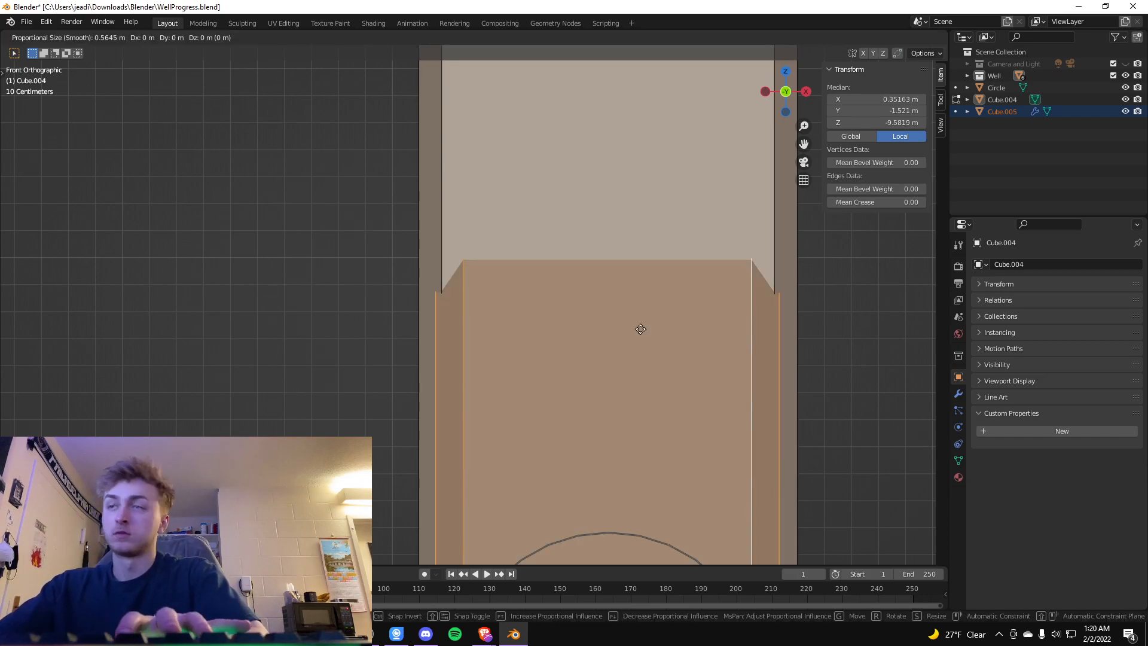
key(x)
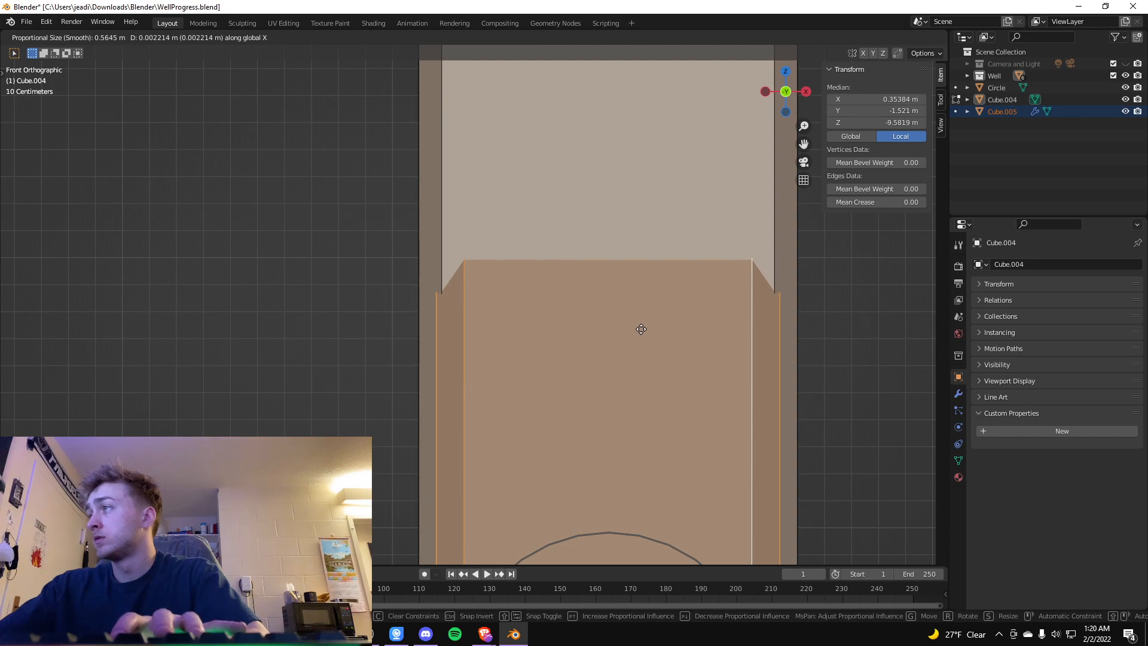
click(640, 329)
Try to adjust the crank-side brace's height along Z against the foot of its post.
scroll(759, 364, down, 5)
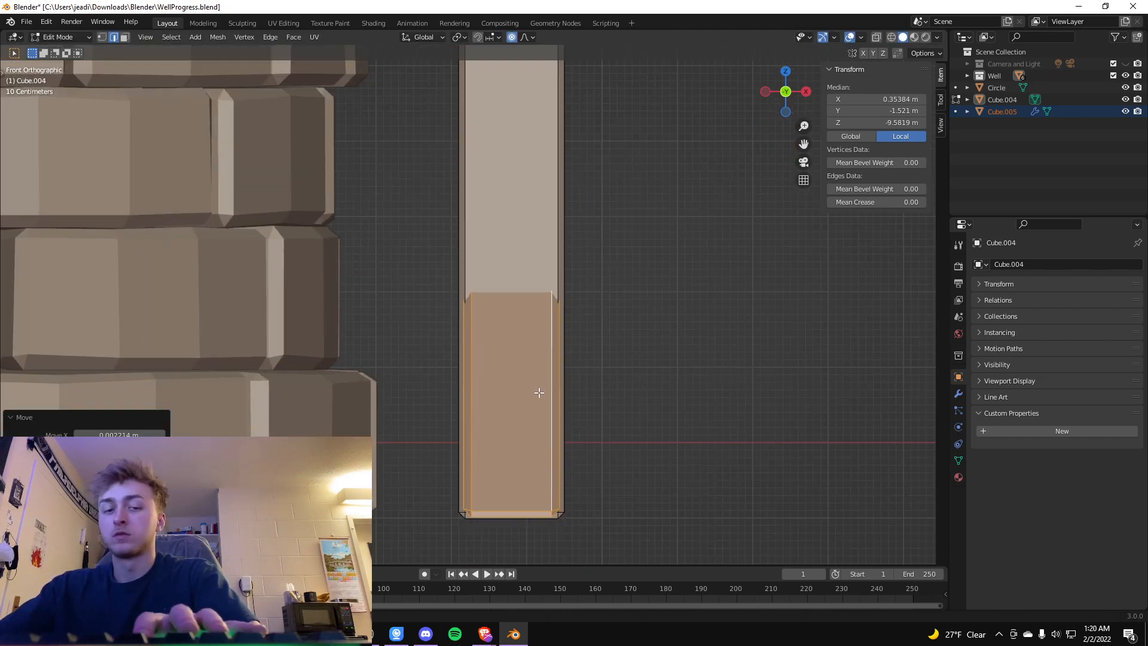
key(g)
key(z)
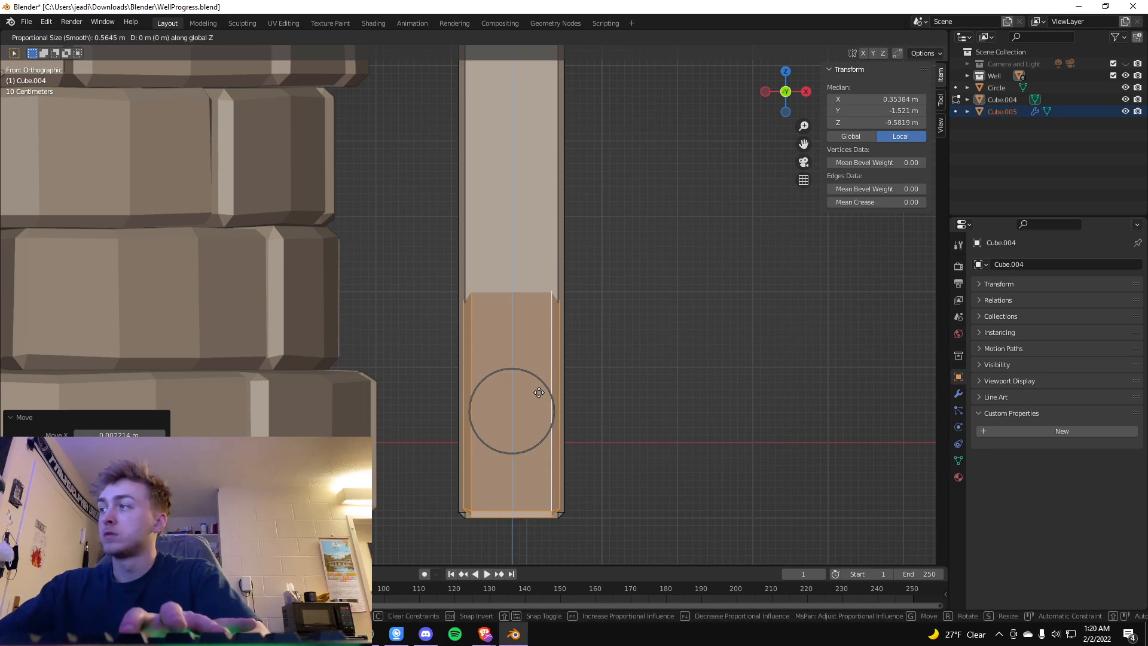
click(538, 393)
click(591, 392)
Deselect the geometry and examine how the braces sit against the feet of both posts, from several angles and close up.
scroll(648, 392, down, 5)
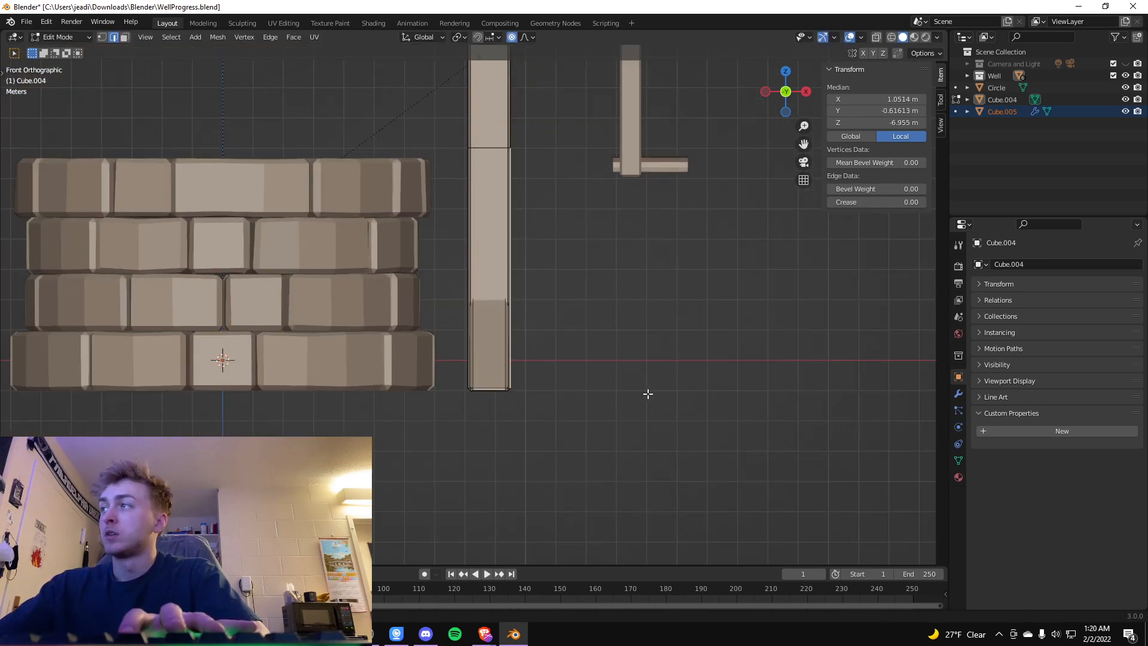
scroll(633, 391, down, 2)
middle_drag(648, 361, 614, 332)
click(692, 243)
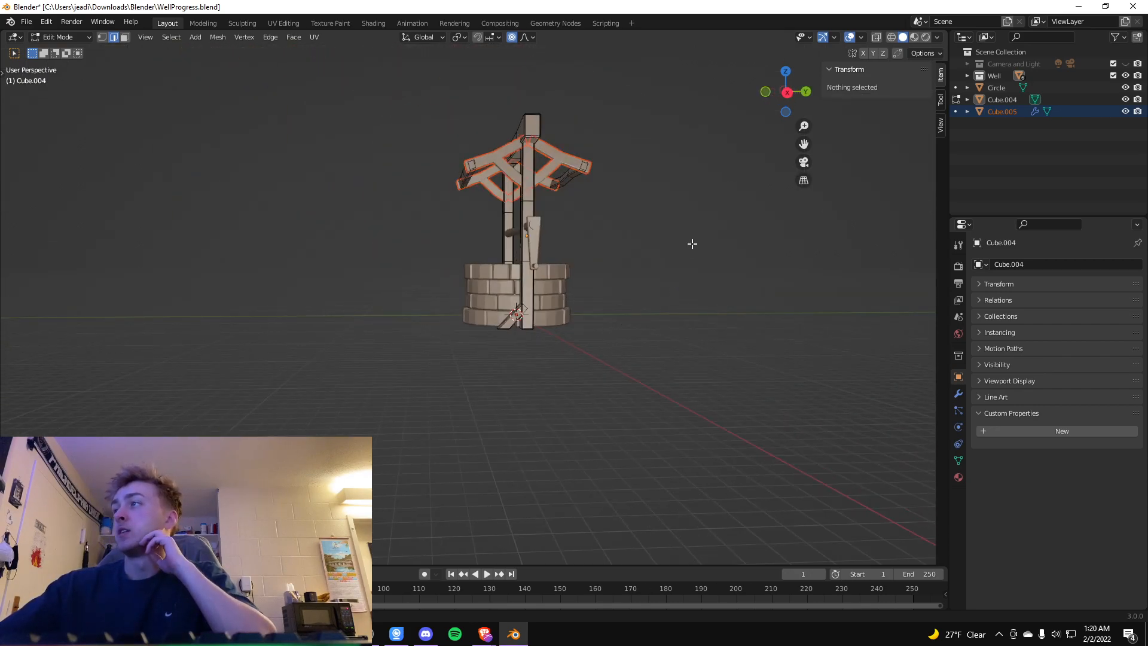
middle_drag(648, 246, 858, 290)
scroll(614, 378, up, 2)
scroll(472, 424, up, 3)
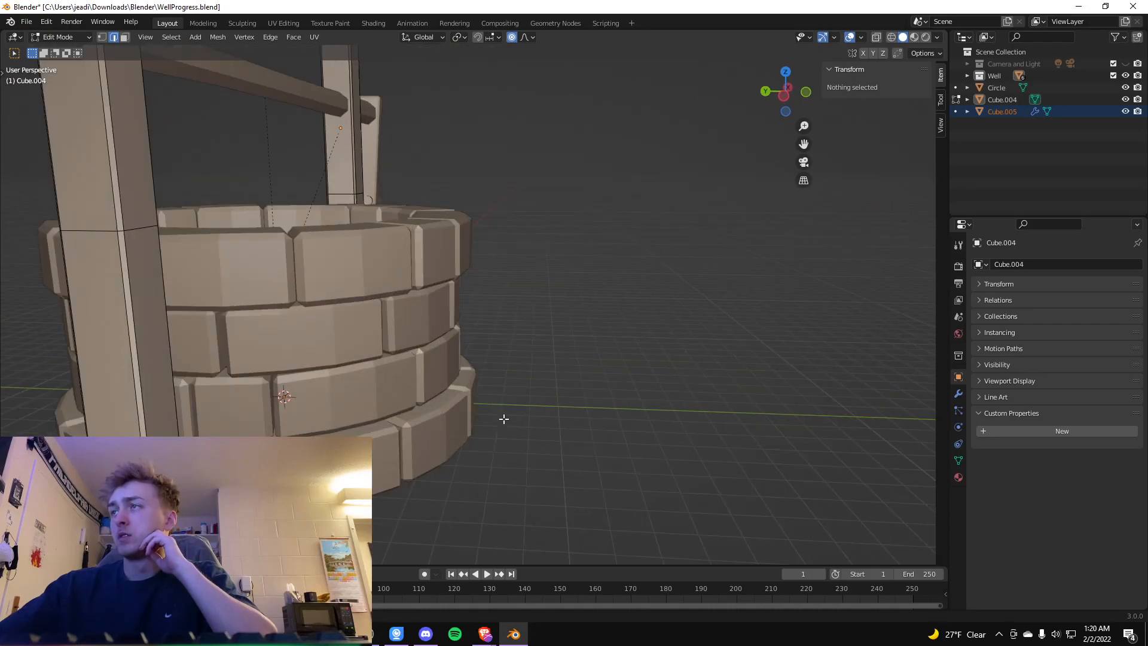
scroll(669, 286, down, 3)
middle_drag(638, 285, 529, 293)
scroll(529, 293, down, 2)
scroll(595, 294, down, 1)
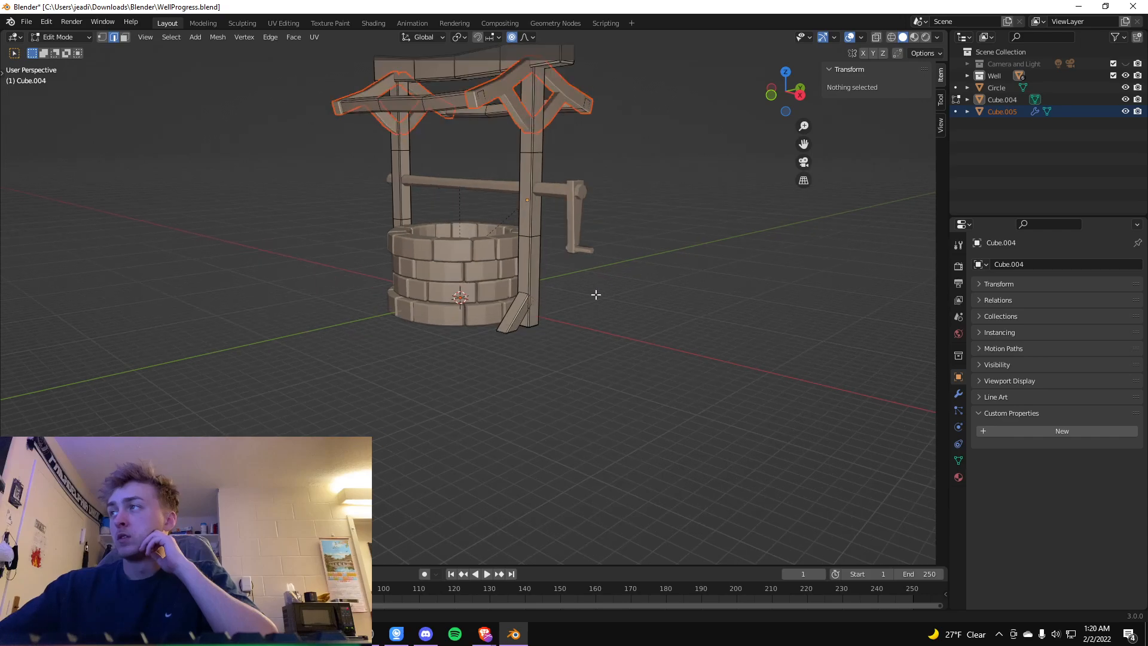
scroll(595, 294, up, 2)
scroll(602, 304, down, 2)
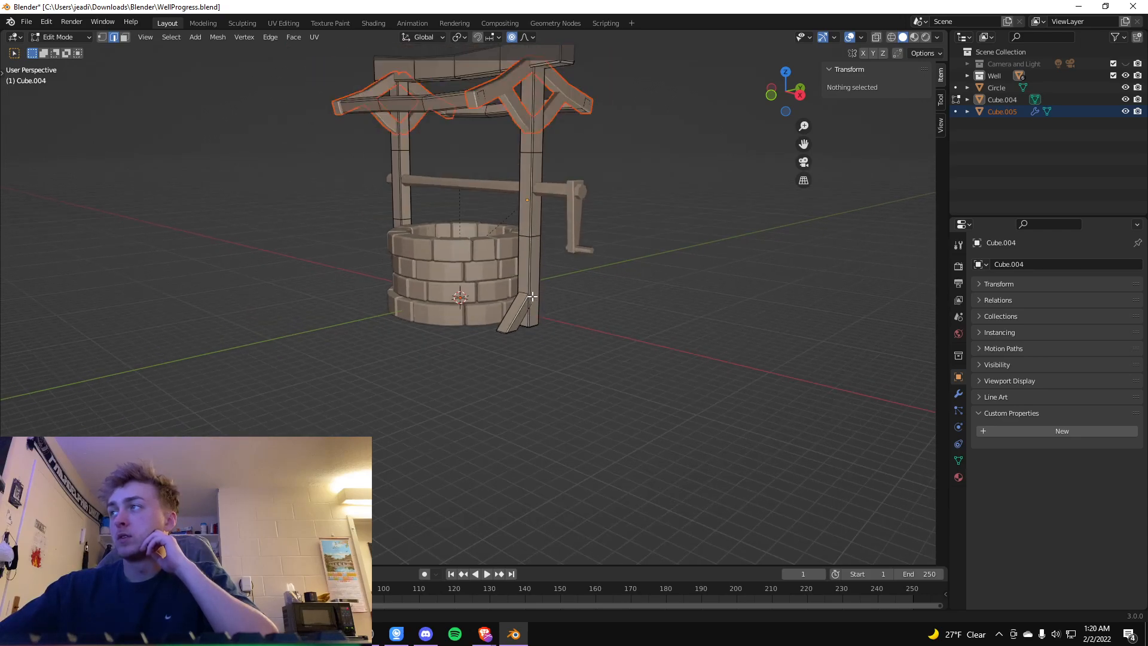
scroll(728, 309, up, 4)
scroll(730, 308, up, 2)
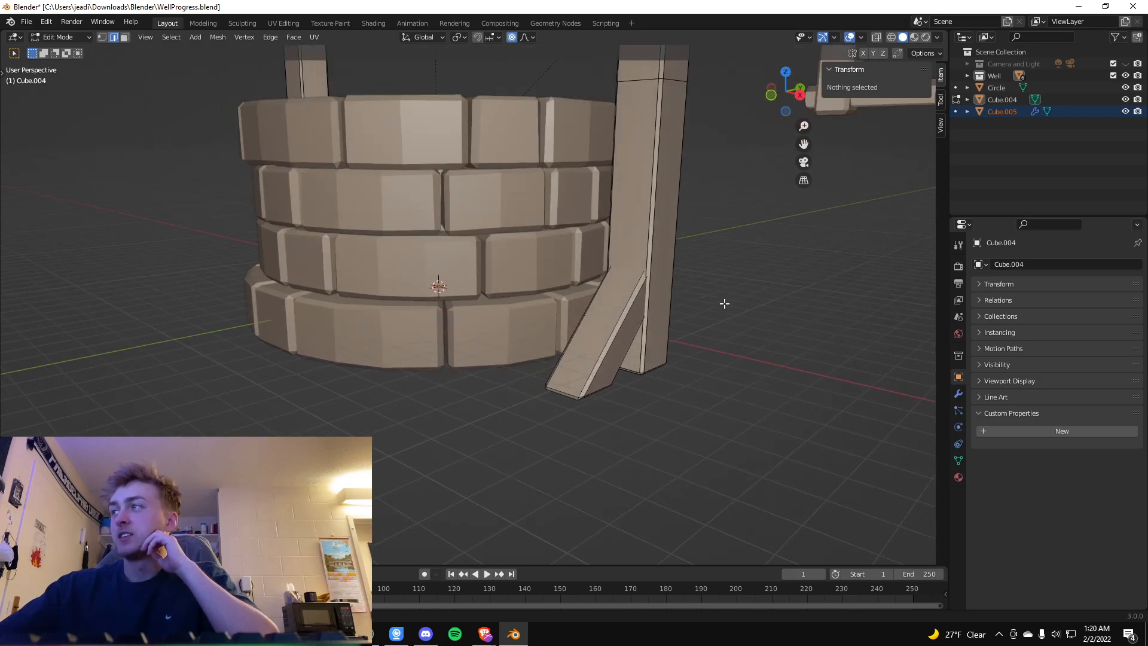
scroll(724, 304, down, 5)
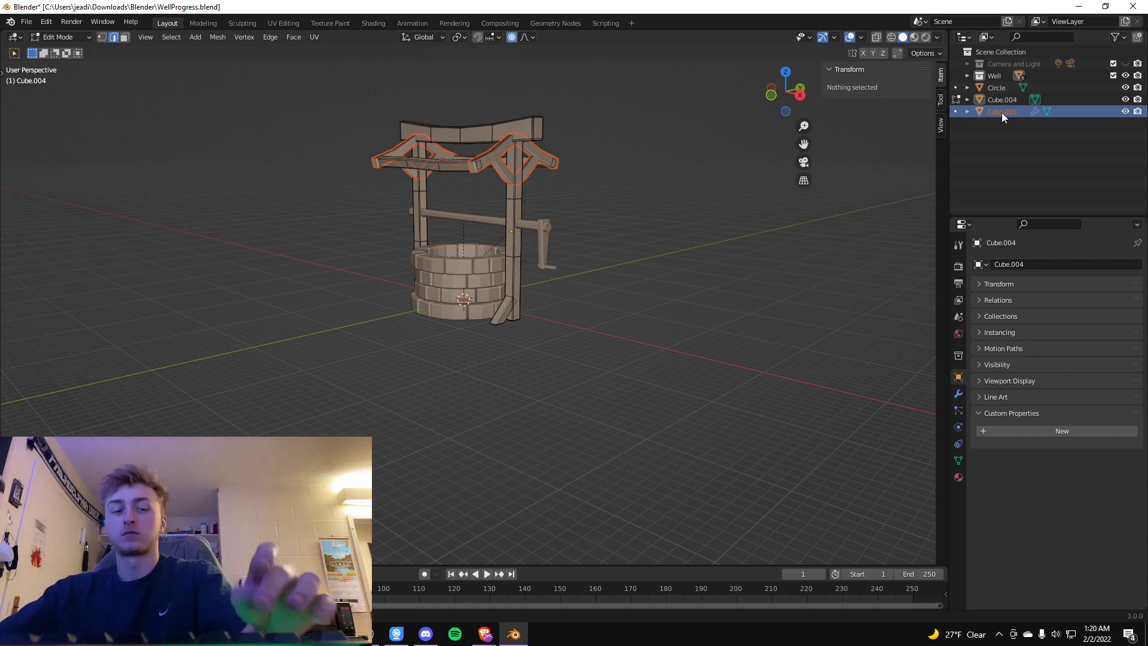
Deselect all objects in the scene and return to Object Mode.
key(a)
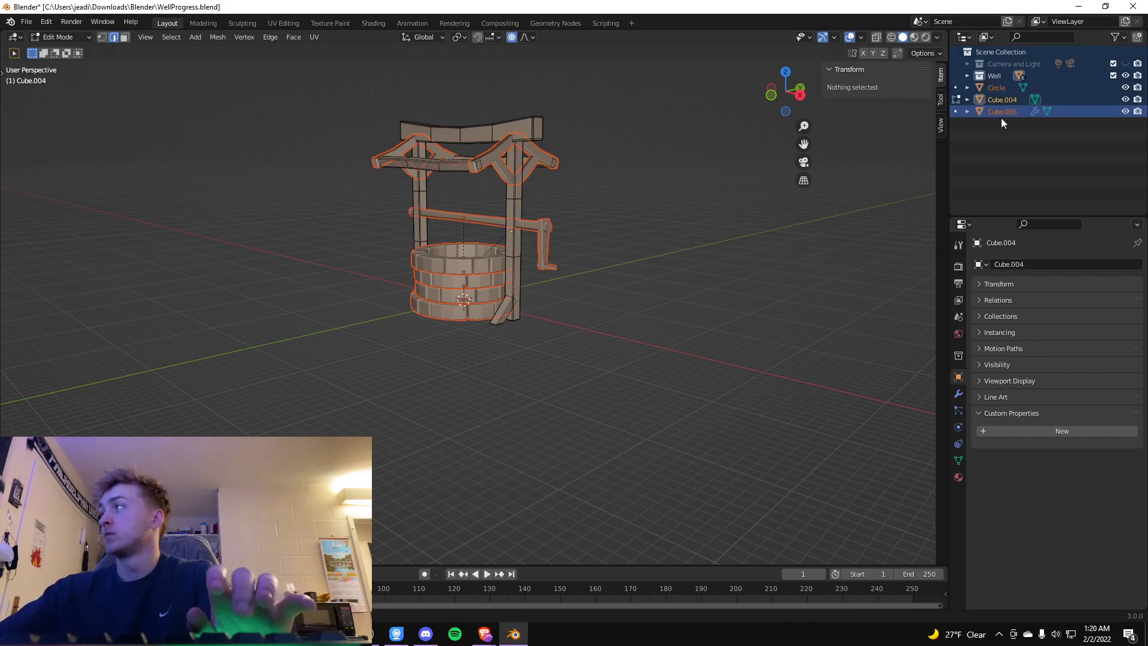
key(alt+a)
middle_drag(607, 245, 468, 242)
key(Tab)
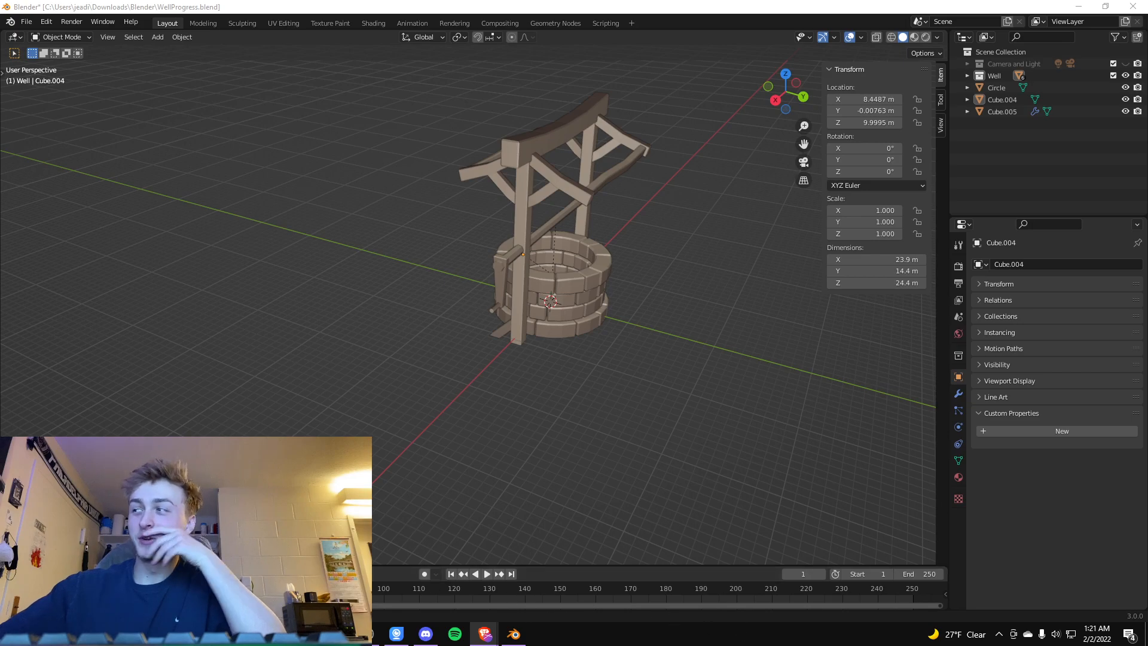
Lower the system's speaker volume.
click(1056, 639)
scroll(984, 639, down, 10)
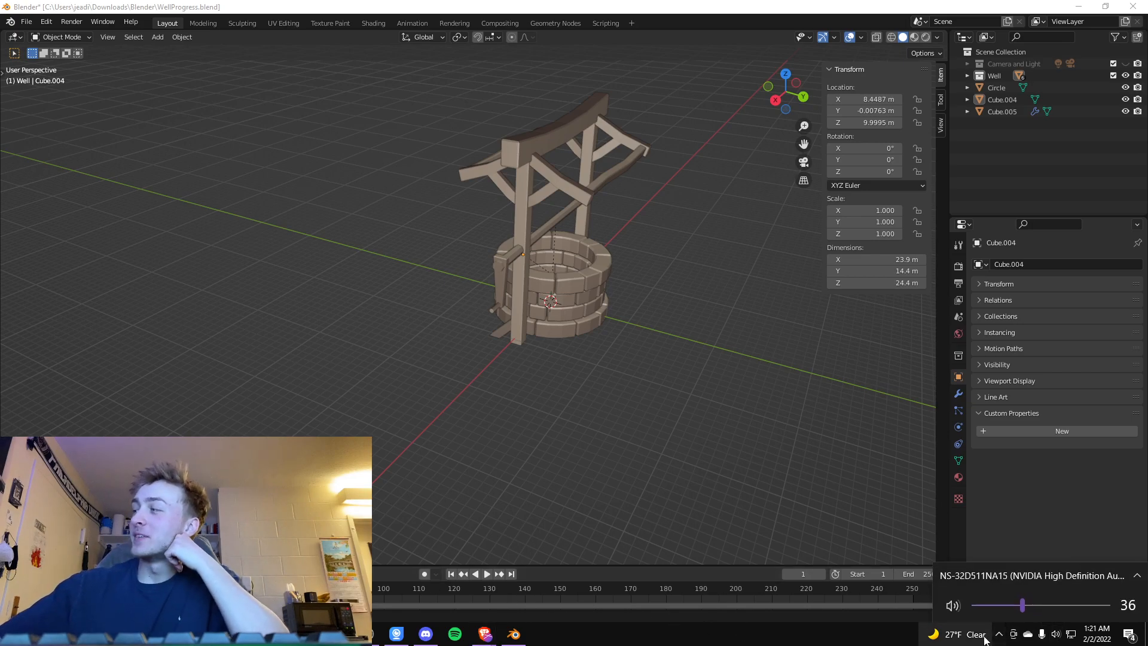
scroll(961, 629, down, 4)
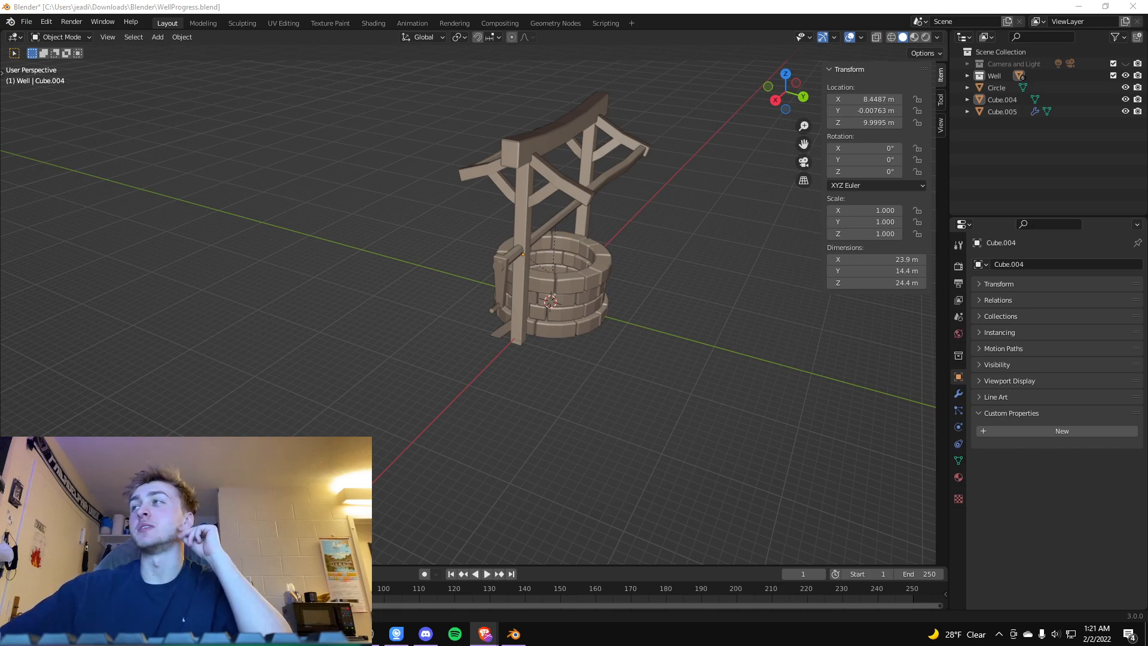
Examine the proportions of the whole well, its roof frame and its braces from several sides.
middle_drag(298, 302, 168, 291)
middle_drag(651, 328, 656, 359)
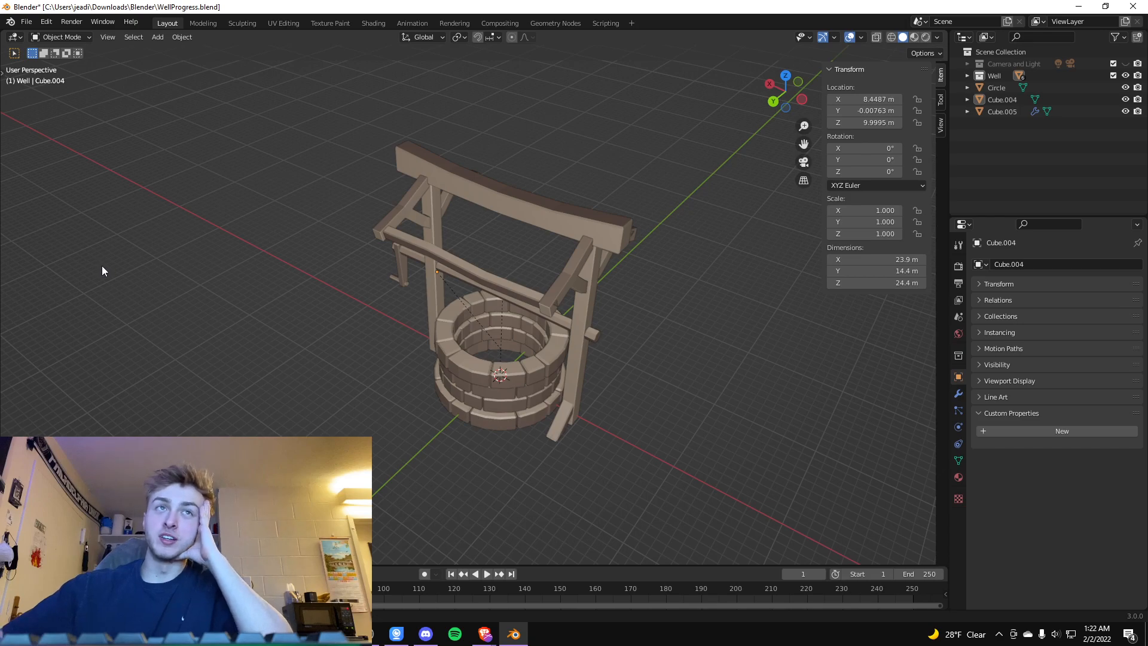
middle_drag(712, 371, 421, 270)
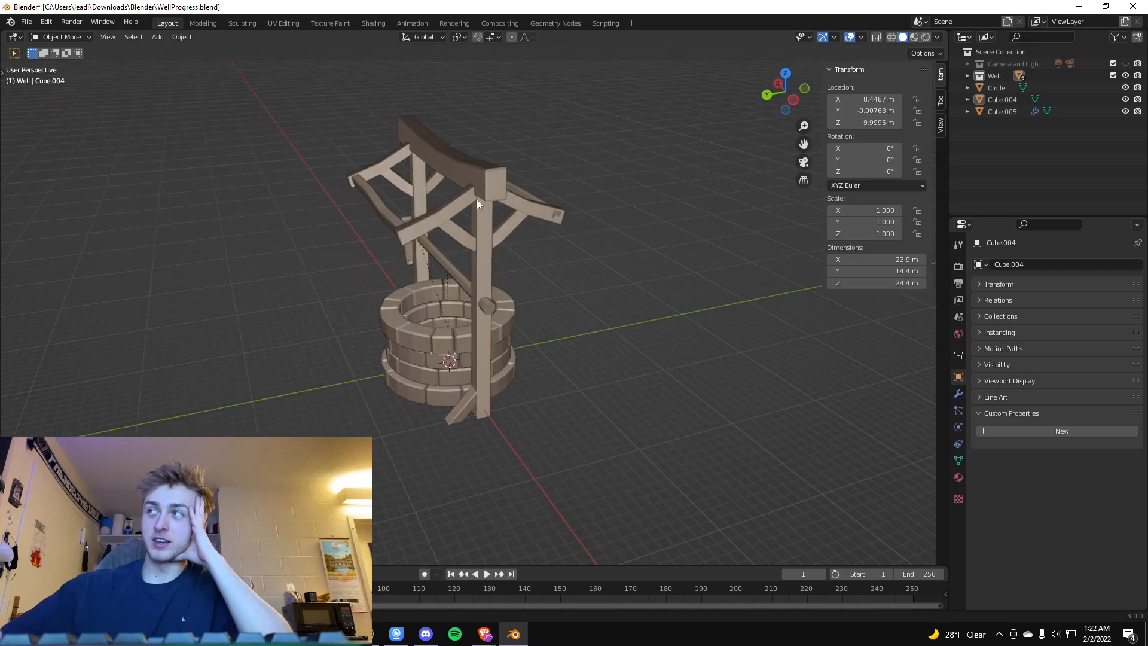
middle_drag(612, 344, 694, 330)
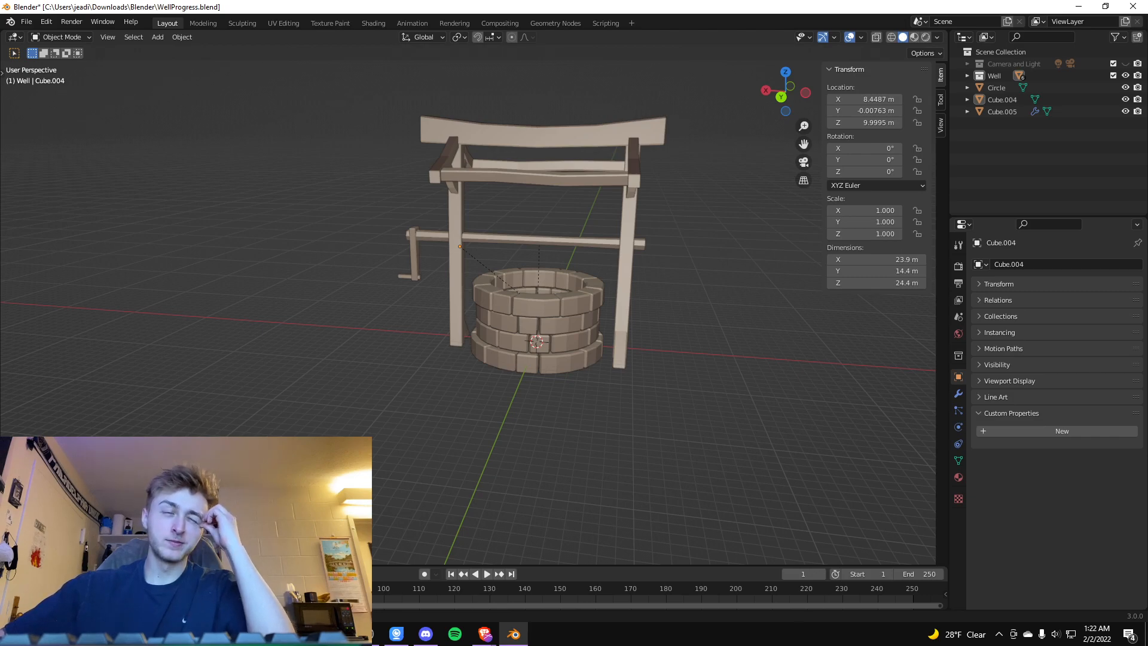
key(alt+Tab)
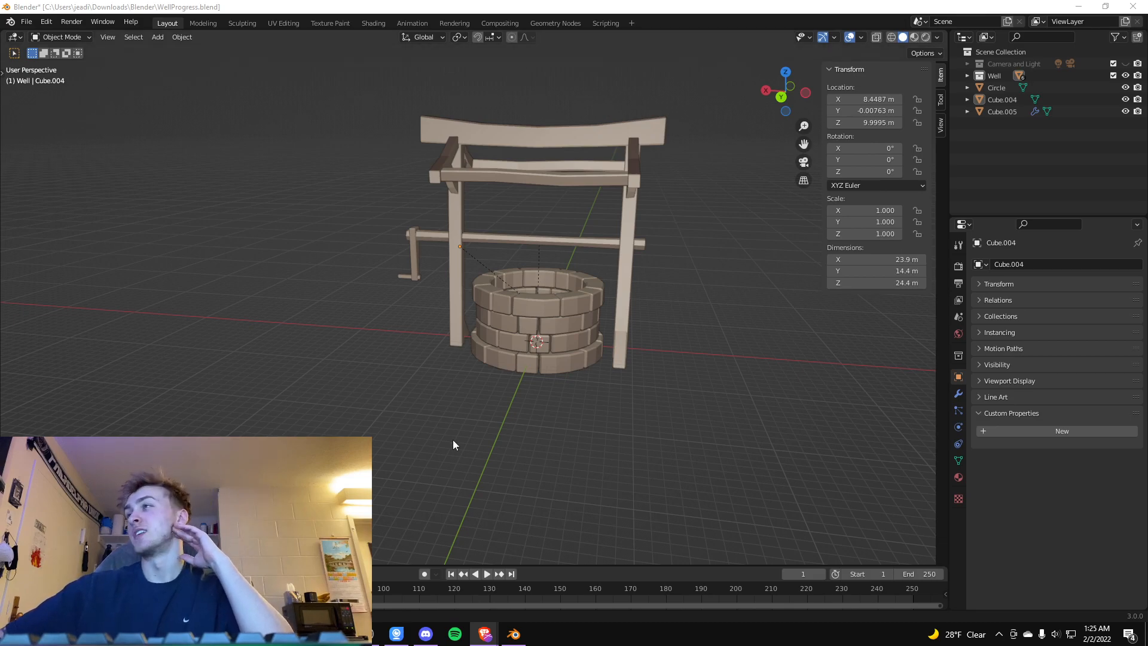
scroll(665, 399, up, 4)
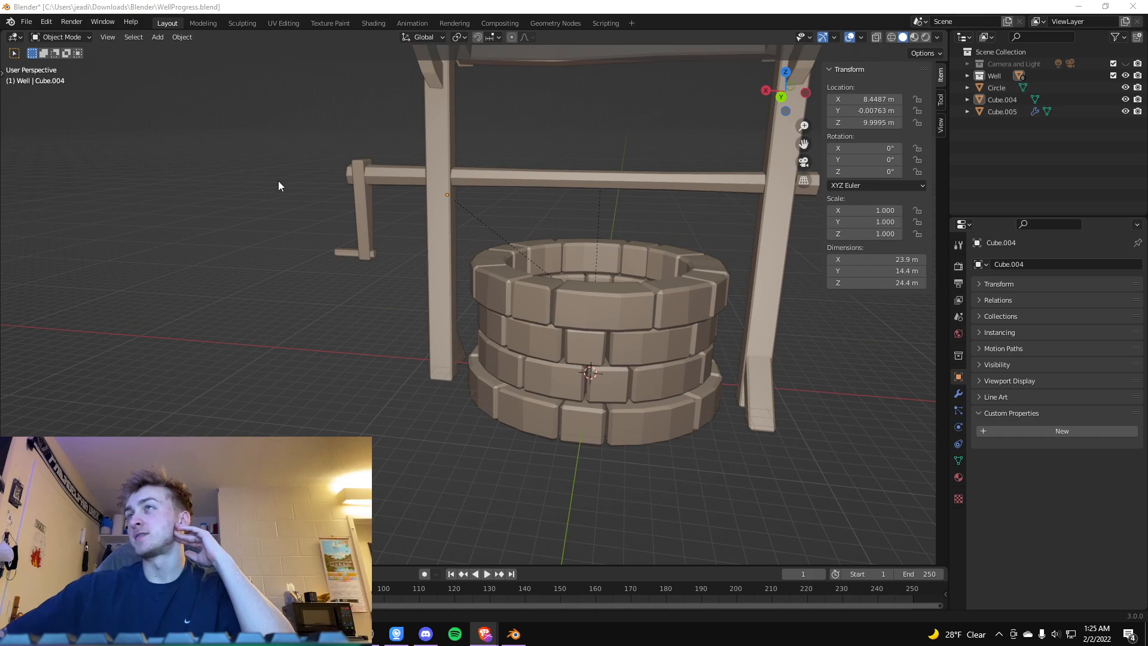
scroll(278, 181, down, 2)
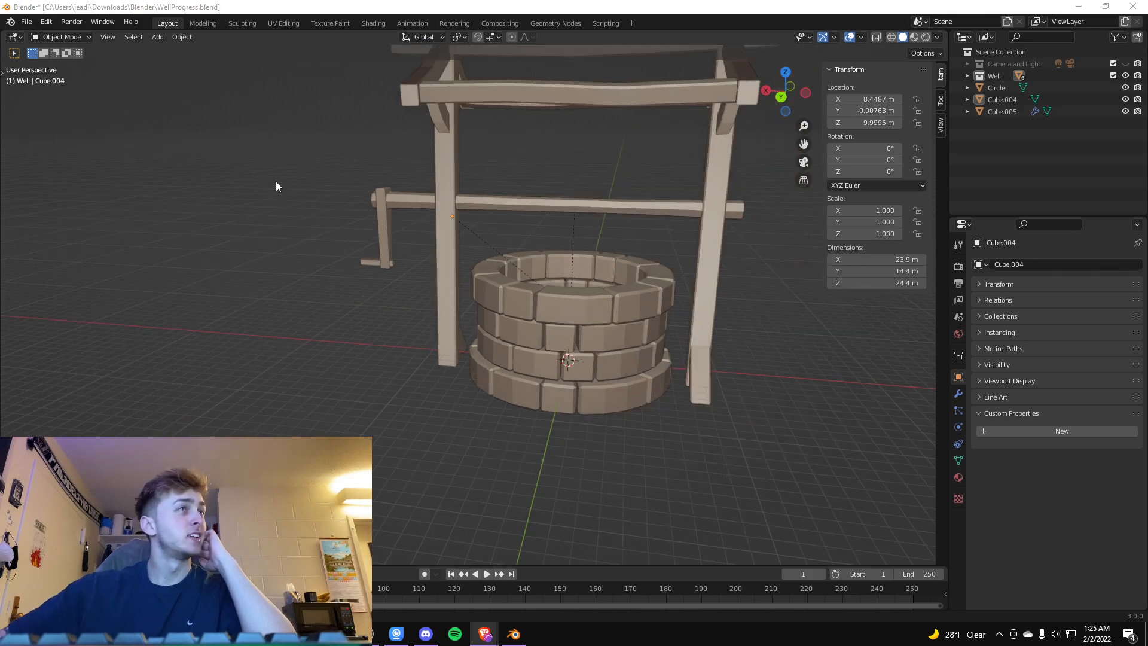
scroll(622, 335, down, 2)
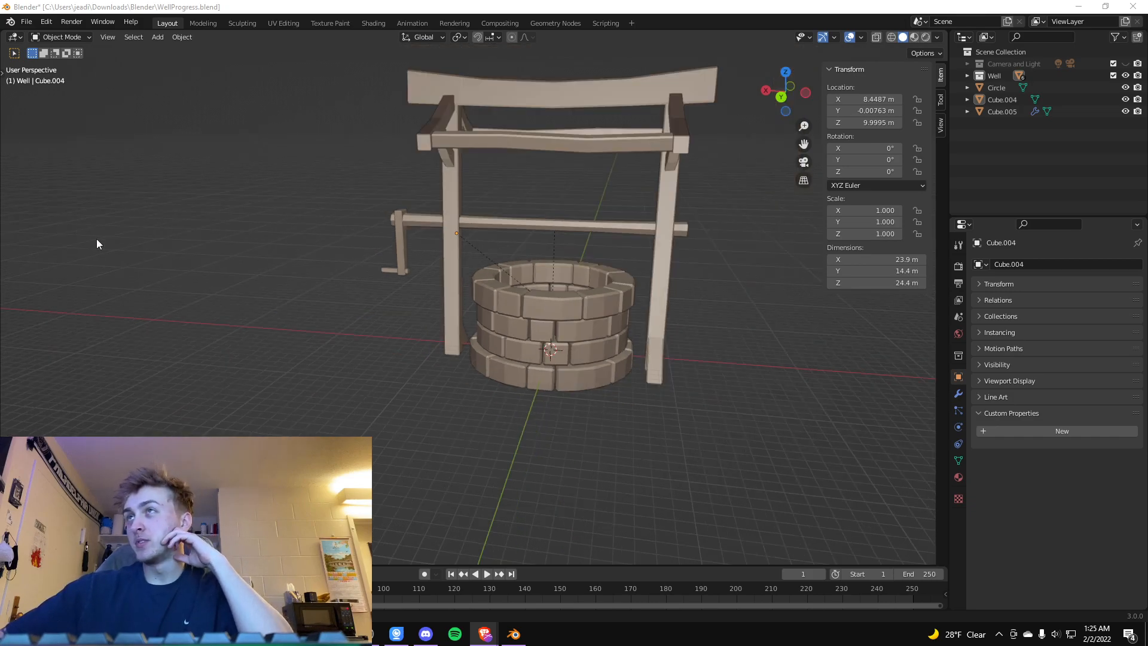
Place the 3D cursor on the open ground in front of the crank-side post and add a plane mesh there.
click(157, 36)
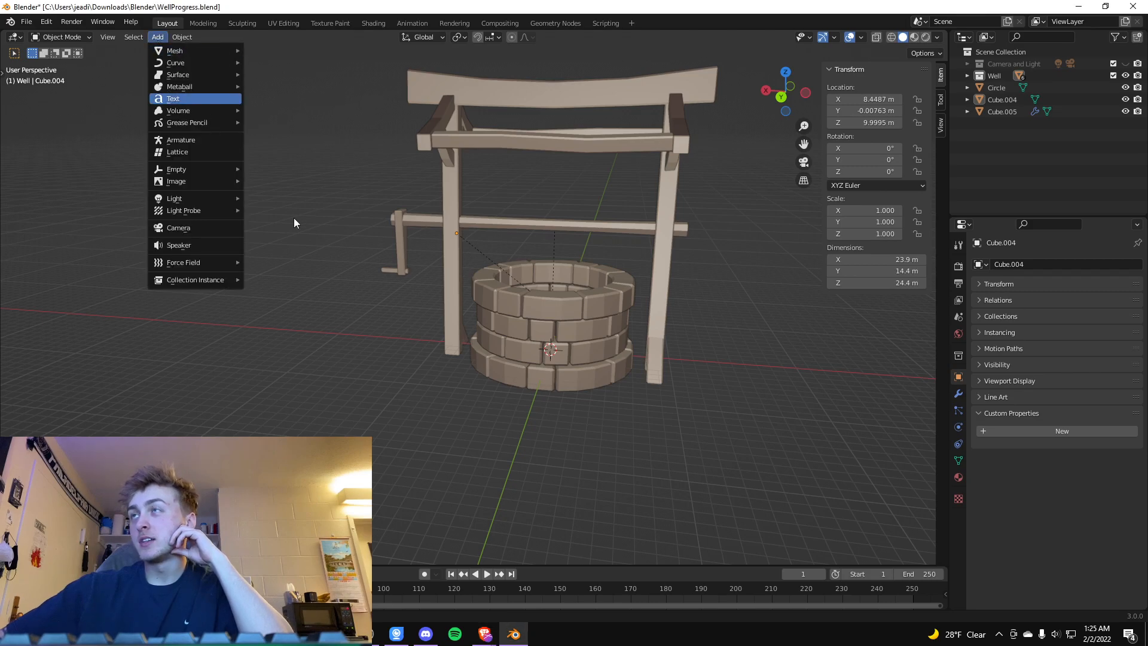
shift+right_click(443, 418)
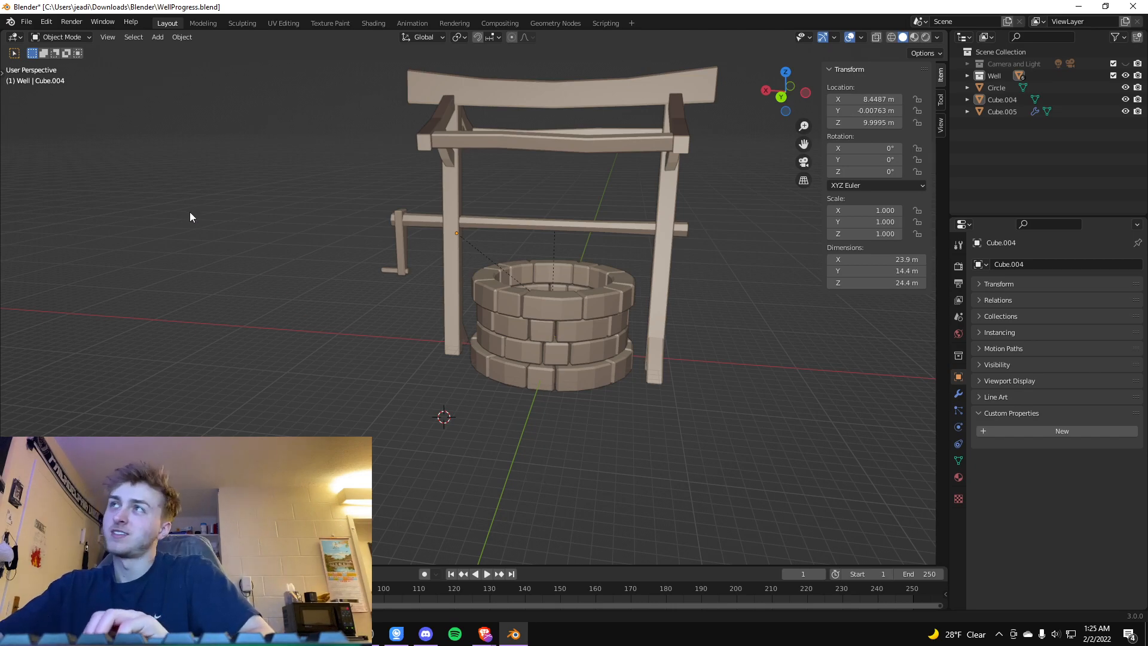
click(158, 37)
mouse_move(219, 64)
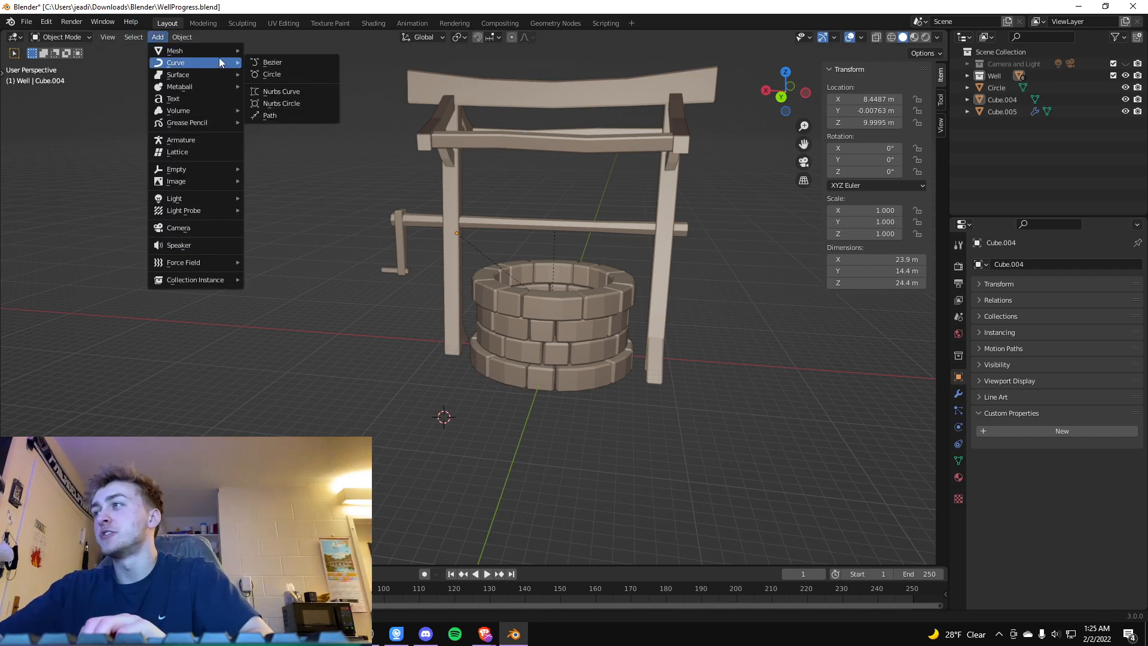
mouse_move(217, 257)
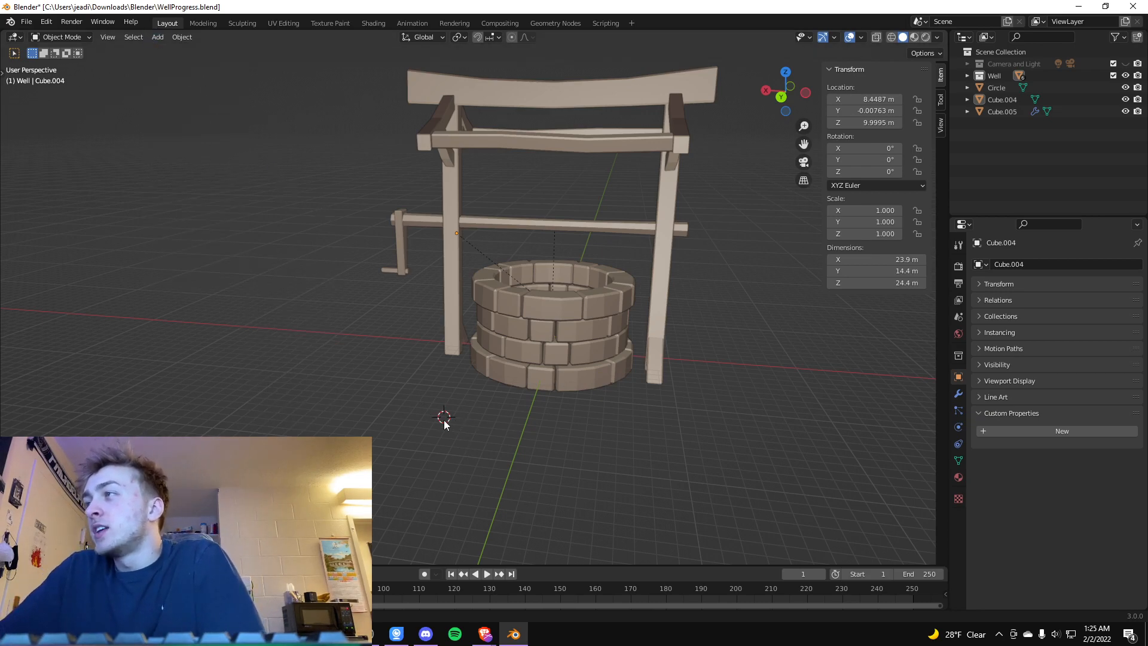
click(159, 37)
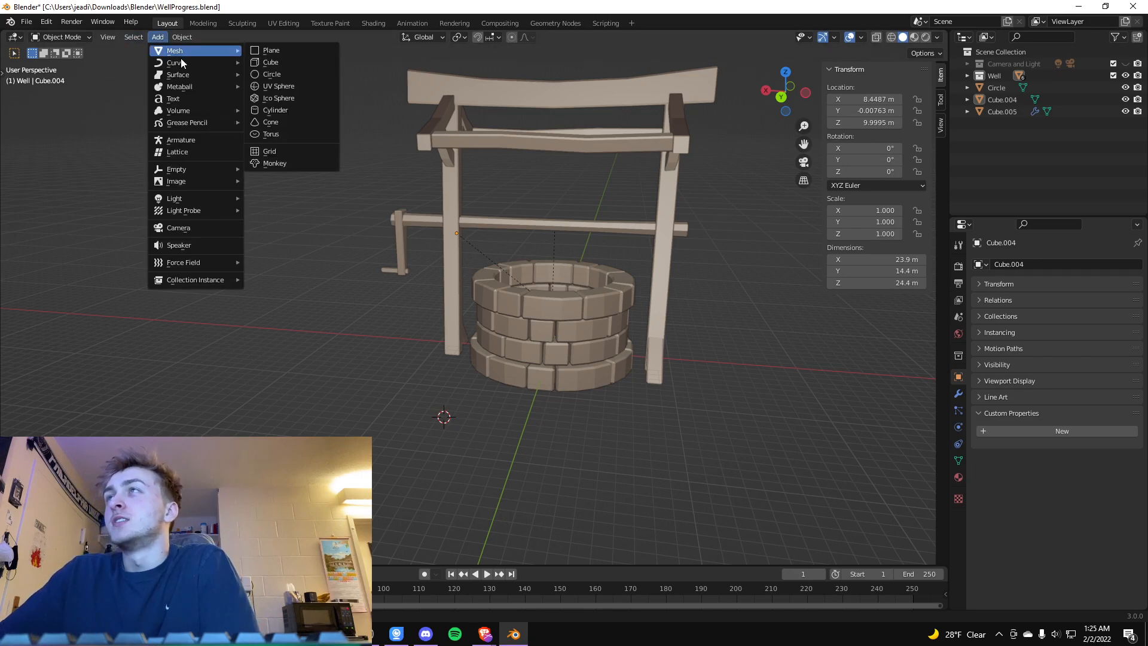
click(271, 50)
Raise the plane along the Z axis level with the base of the well, to about Z -0.89 m.
scroll(475, 482, up, 4)
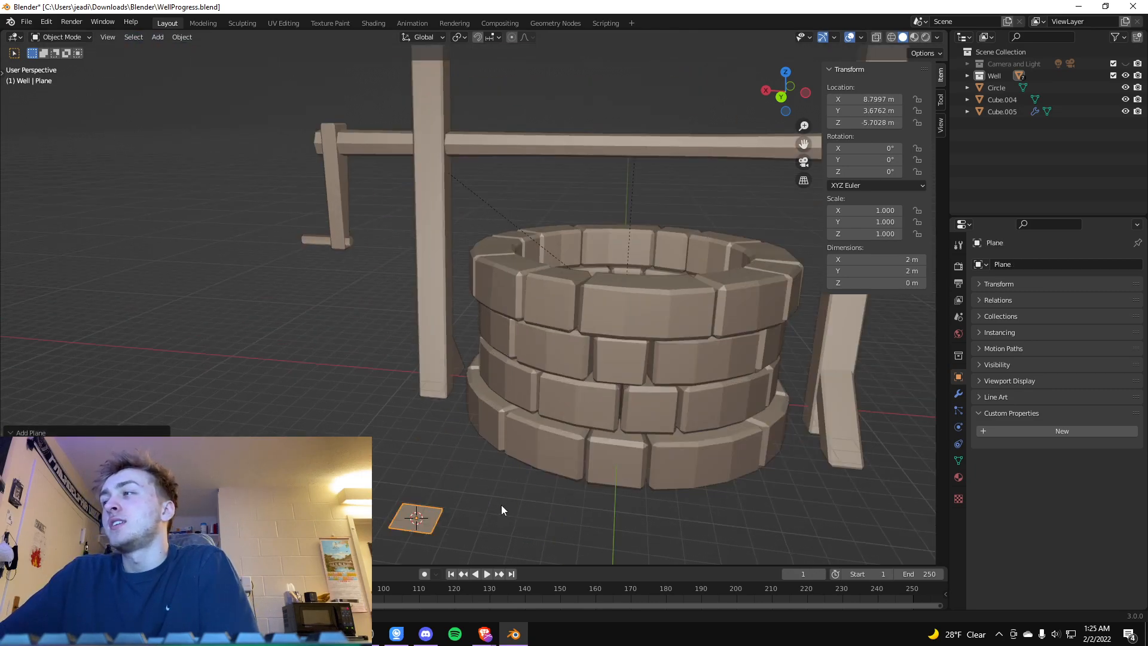
scroll(501, 506, up, 3)
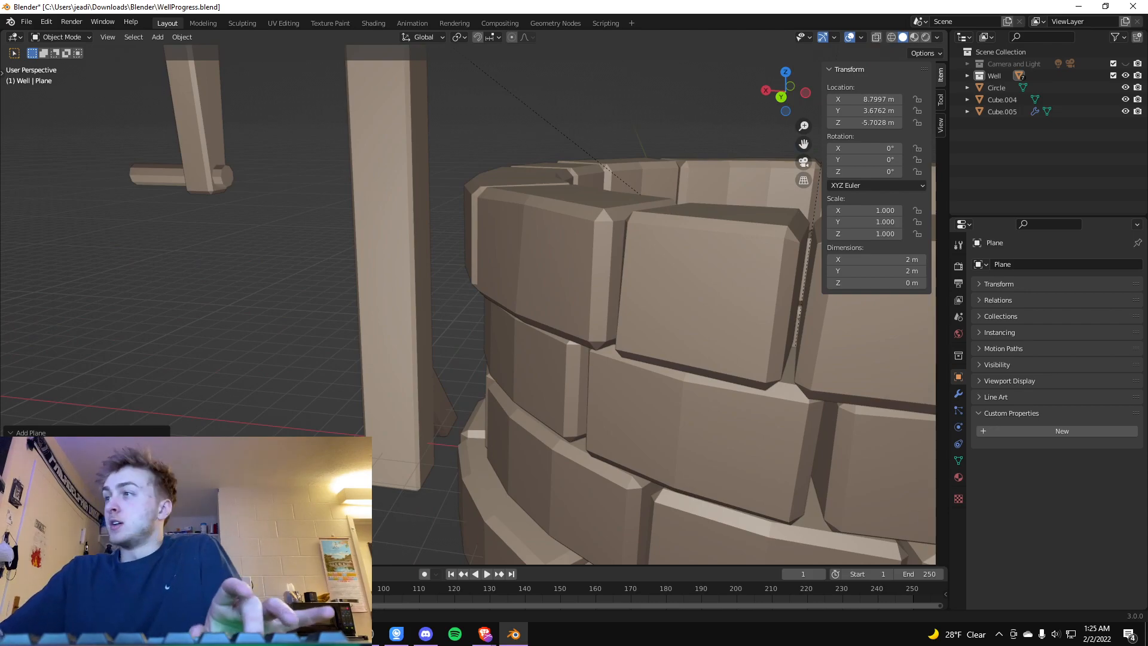
scroll(410, 342, down, 8)
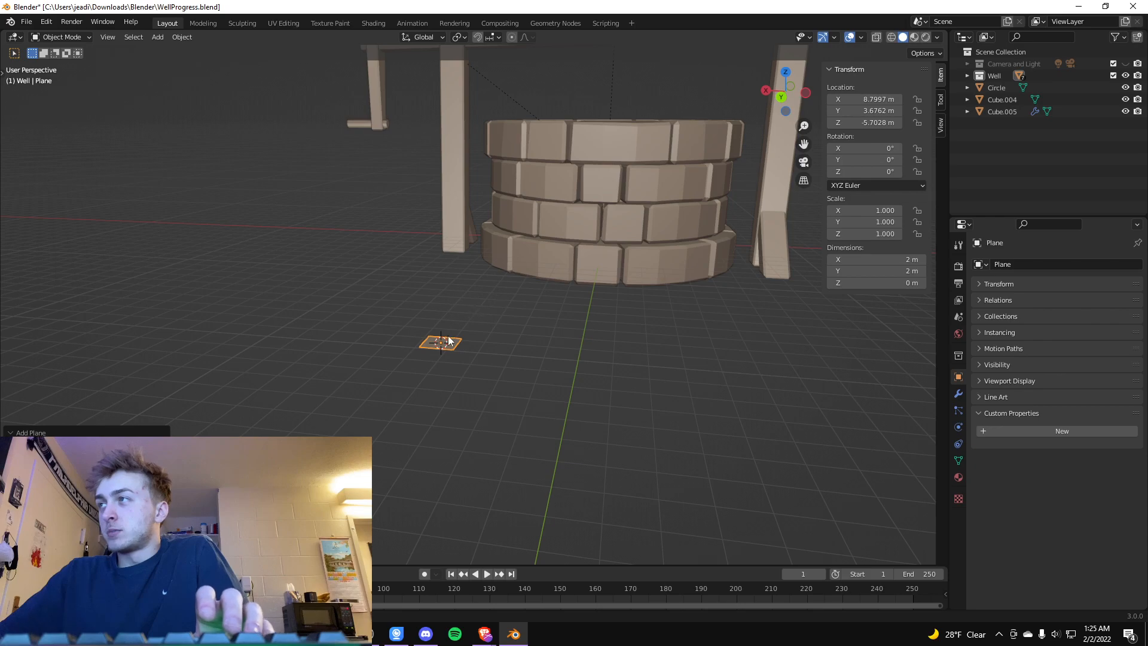
key(g)
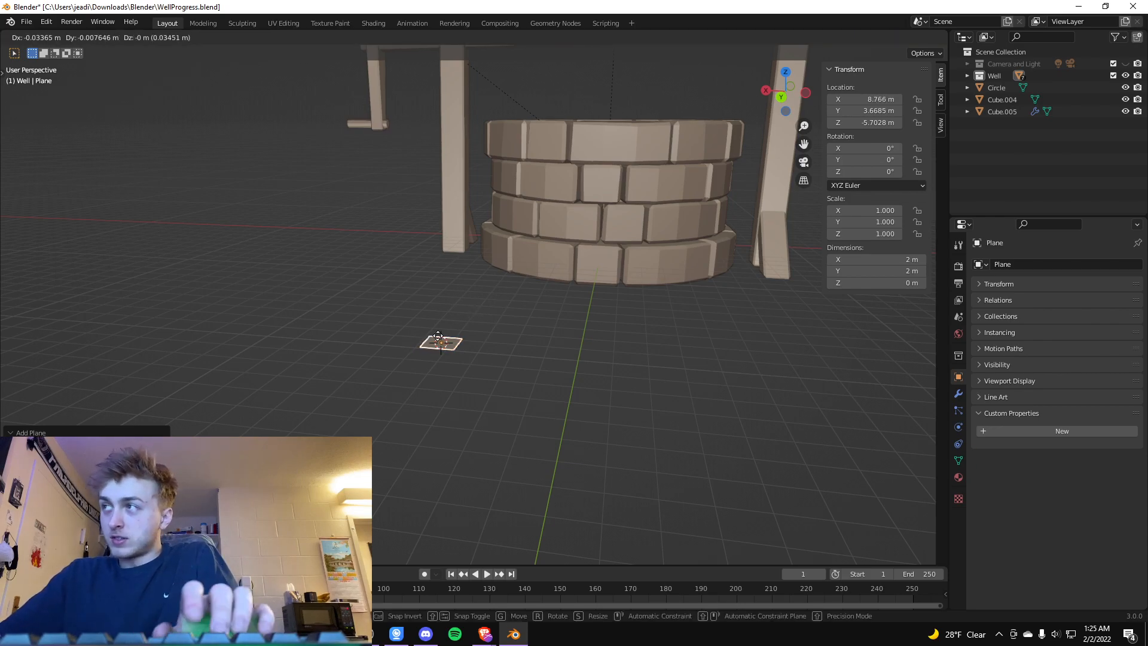
key(z)
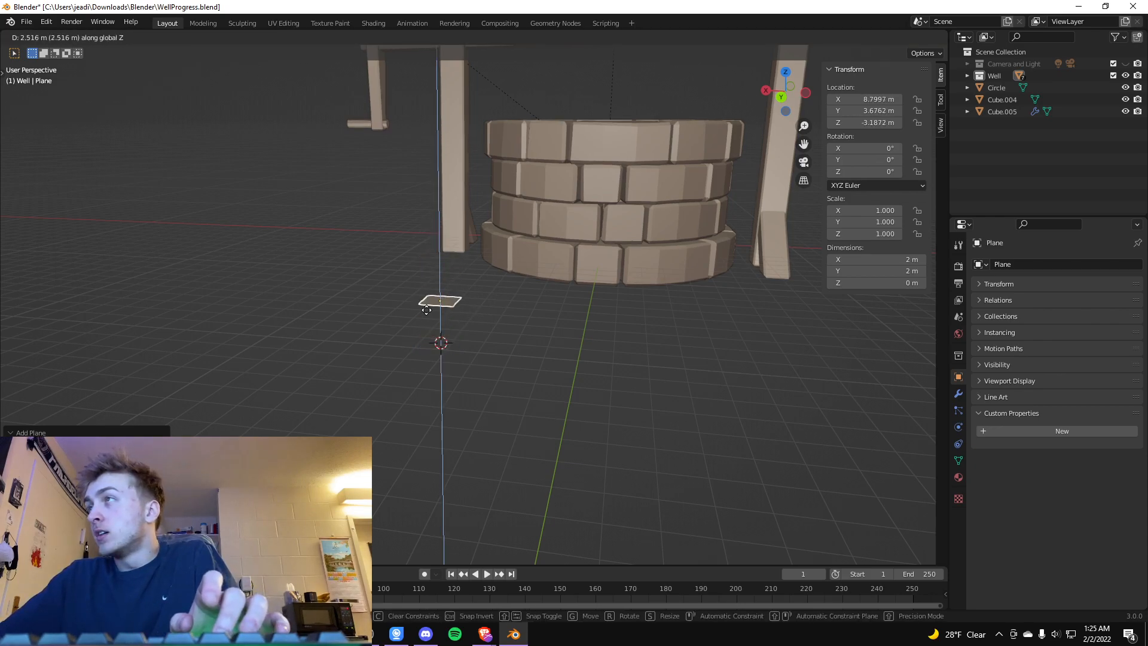
click(430, 292)
scroll(511, 403, up, 4)
middle_drag(509, 399, 554, 302)
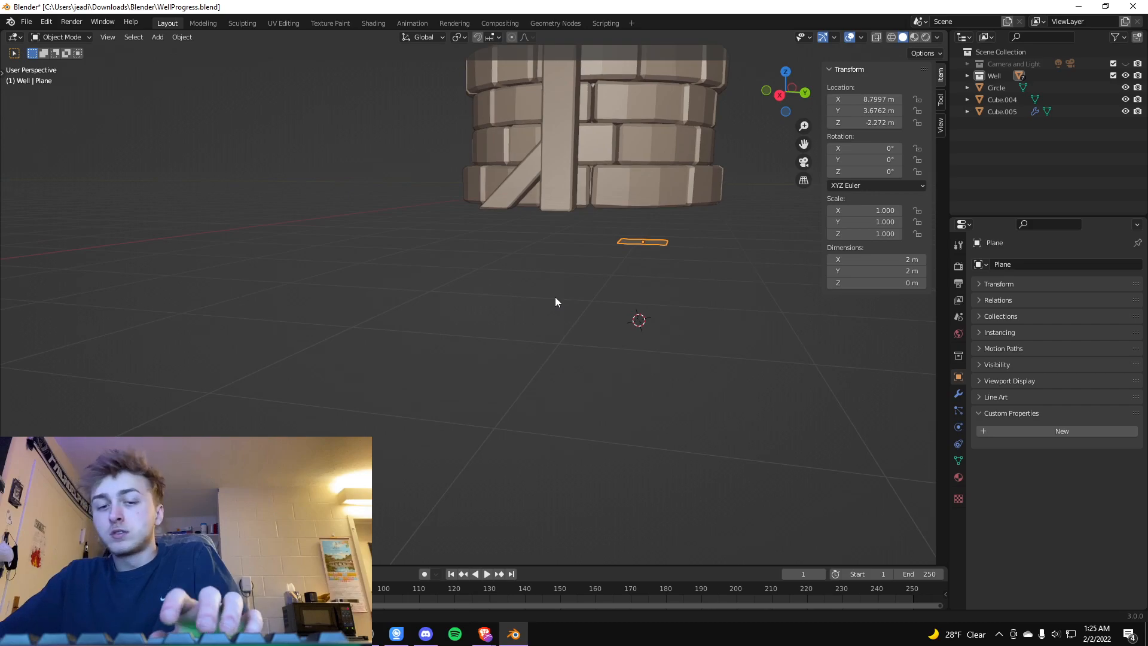
key(g)
key(z)
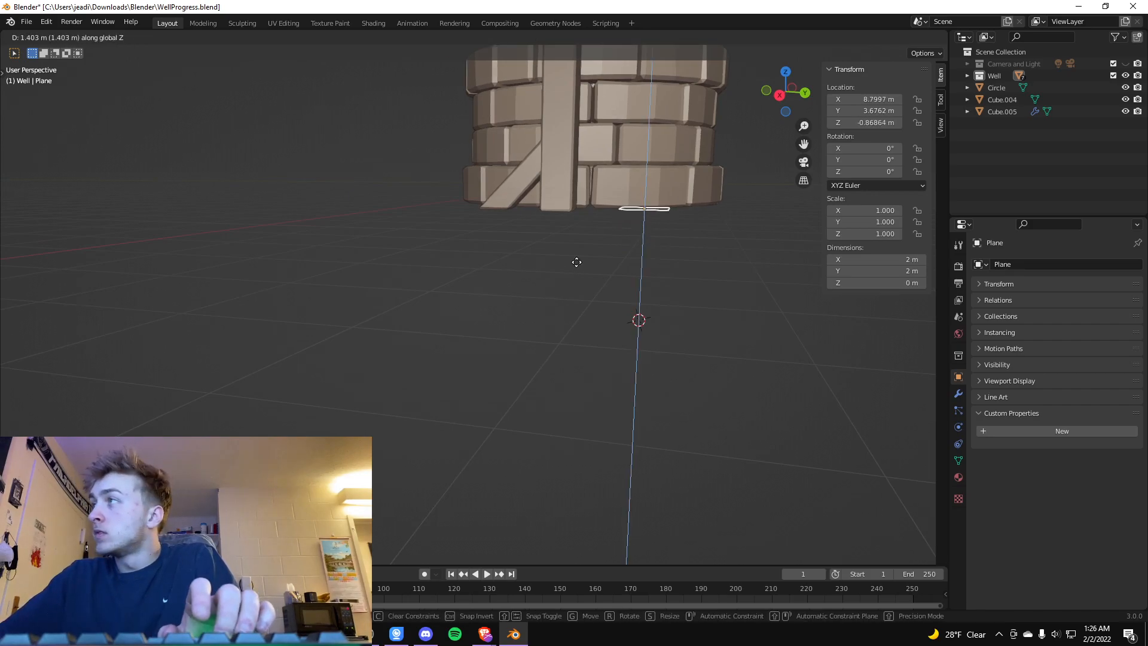
click(601, 266)
Move the plane along the Y axis to about 19.4 m, well out in front of the well.
middle_drag(744, 317, 472, 255)
key(g)
key(x)
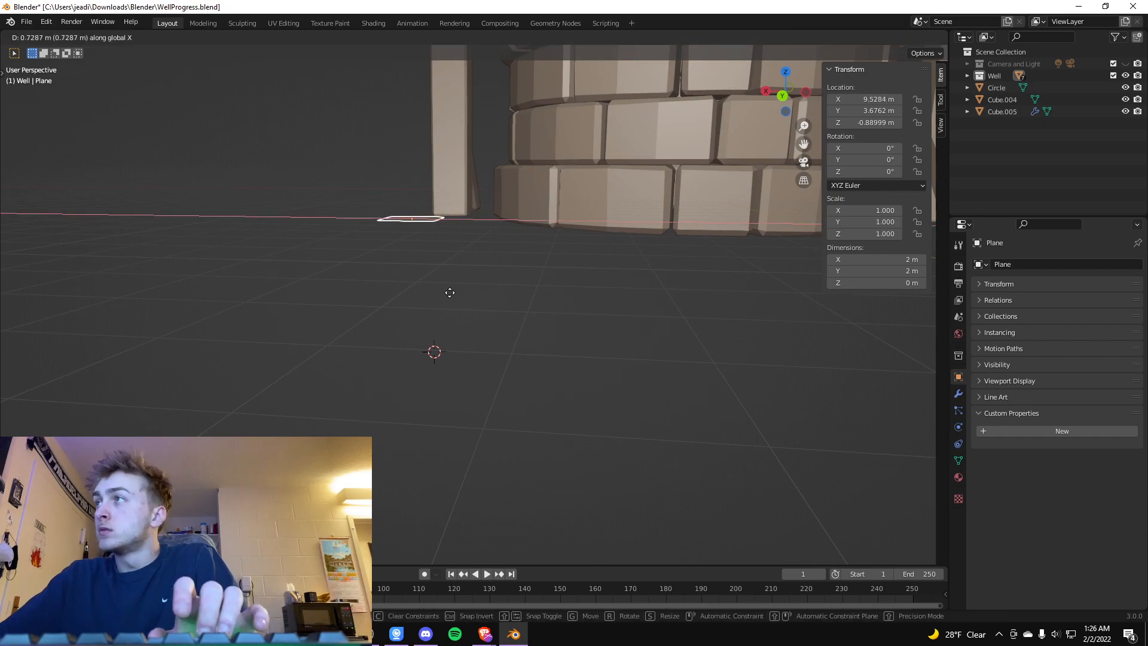
key(y)
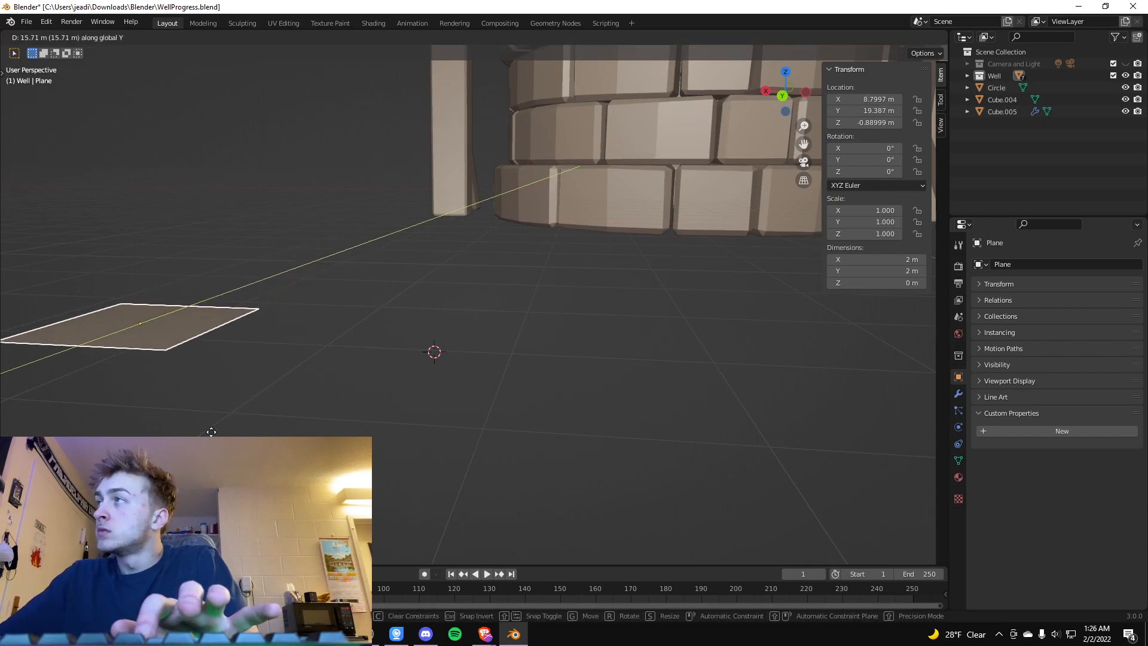
click(211, 431)
mouse_move(222, 429)
middle_down()
mouse_move(258, 442)
mouse_move(229, 435)
middle_up()
scroll(229, 435, down, 6)
scroll(525, 379, up, 5)
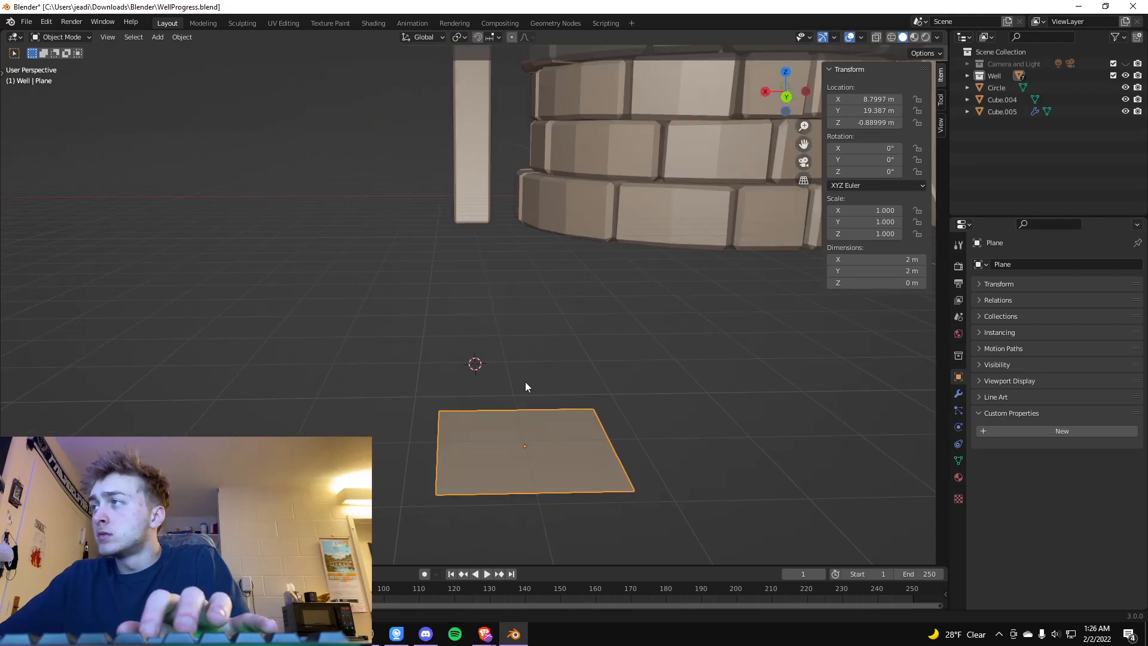
click(663, 472)
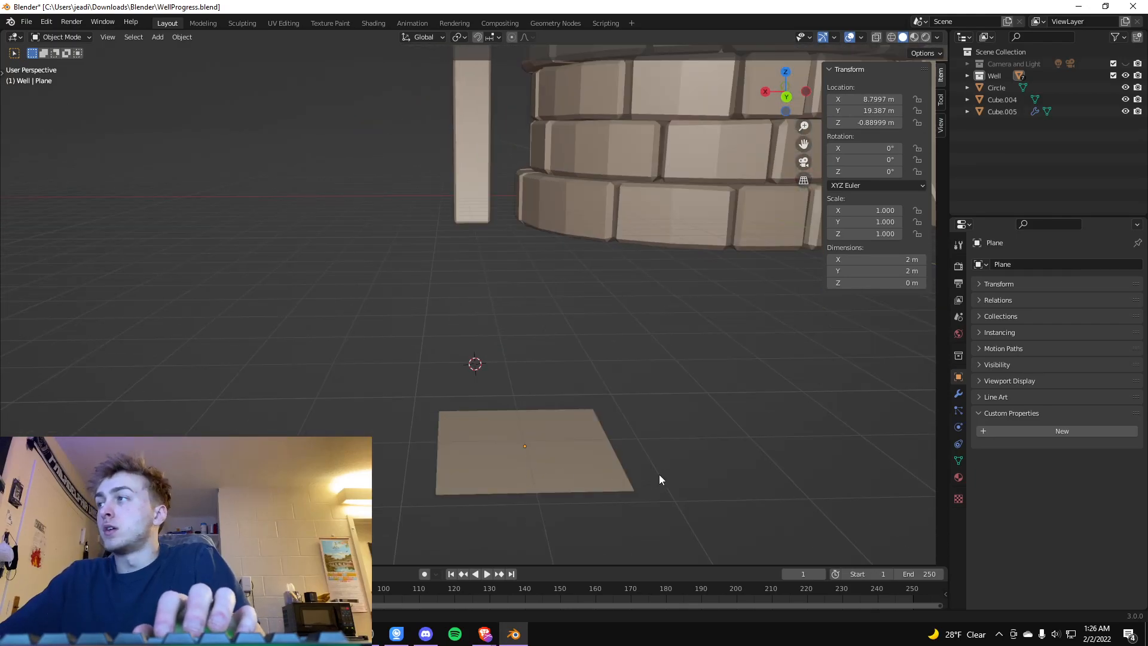
click(607, 446)
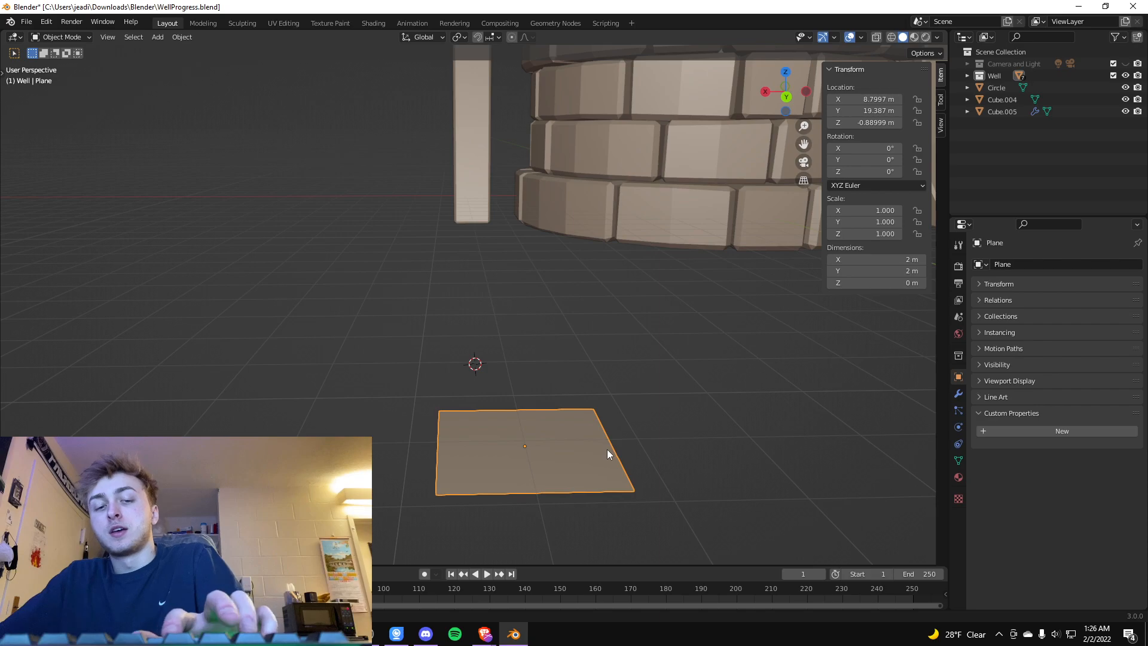
click(645, 464)
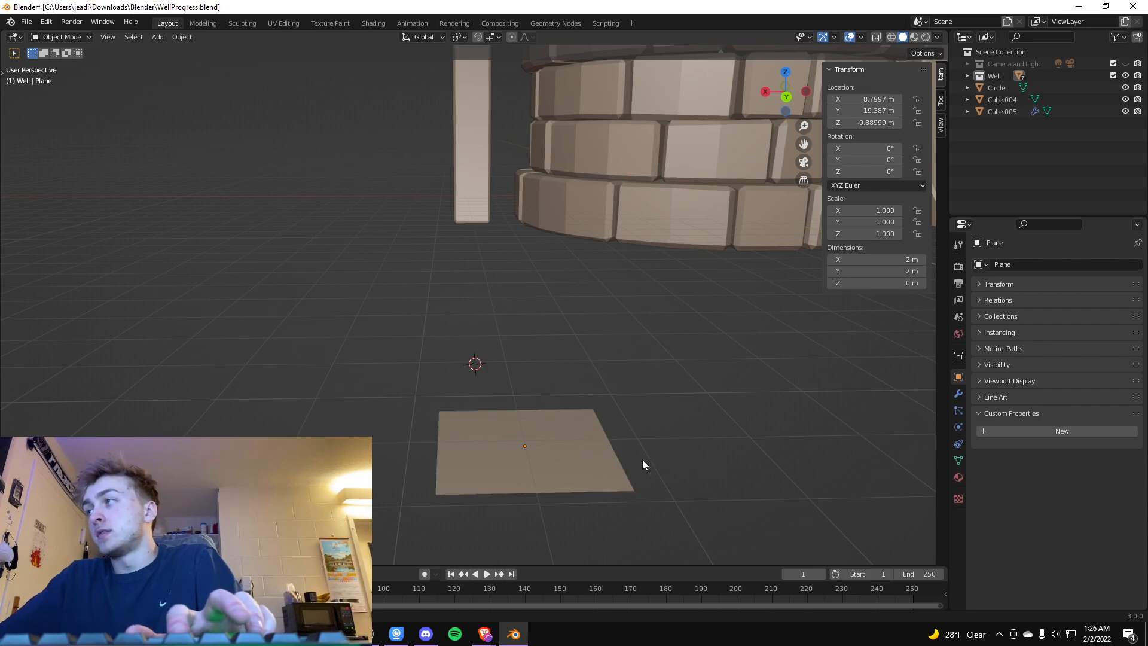
click(618, 453)
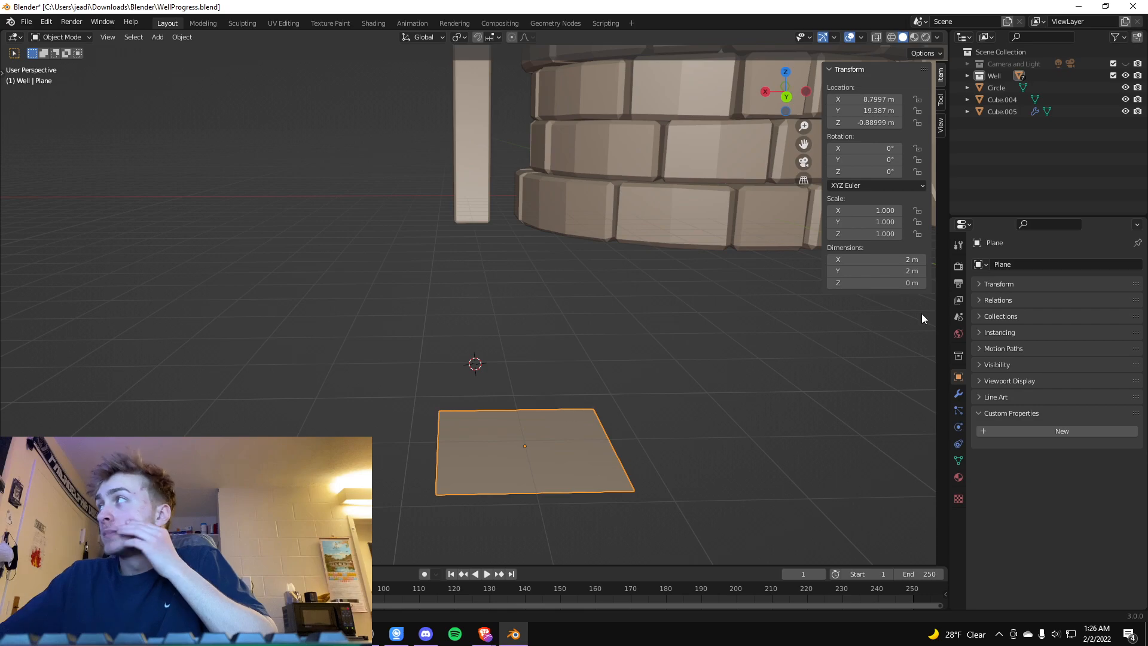
Select Cube.004, Cube.005 and Circle in turn to identify which parts of the well structure they are.
click(996, 101)
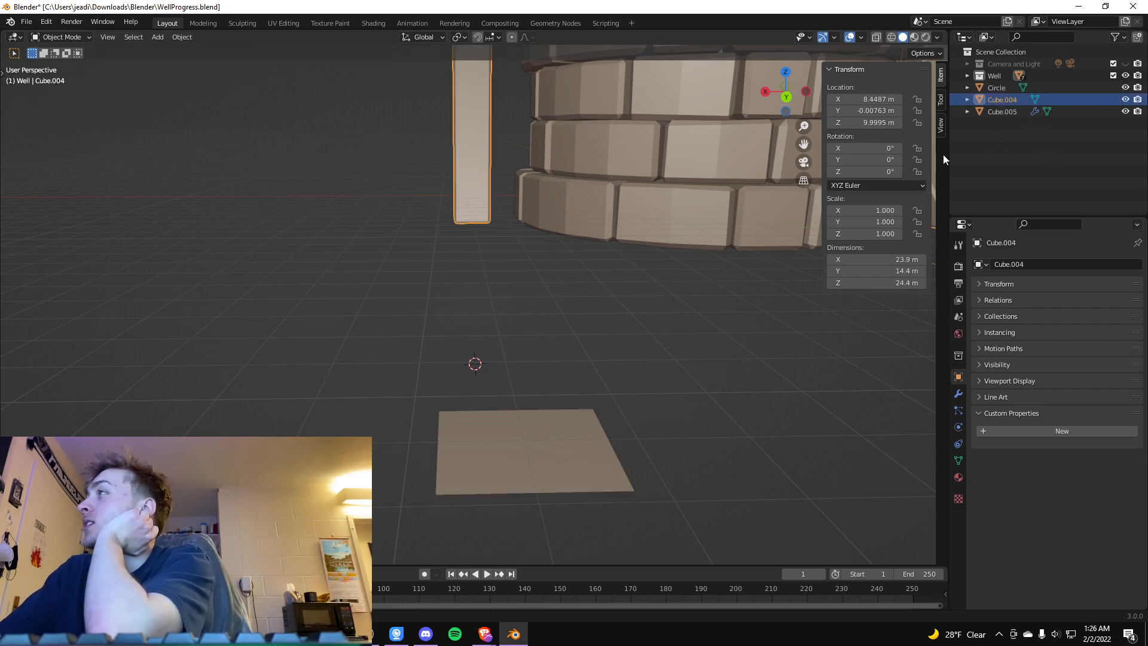
scroll(726, 353, down, 10)
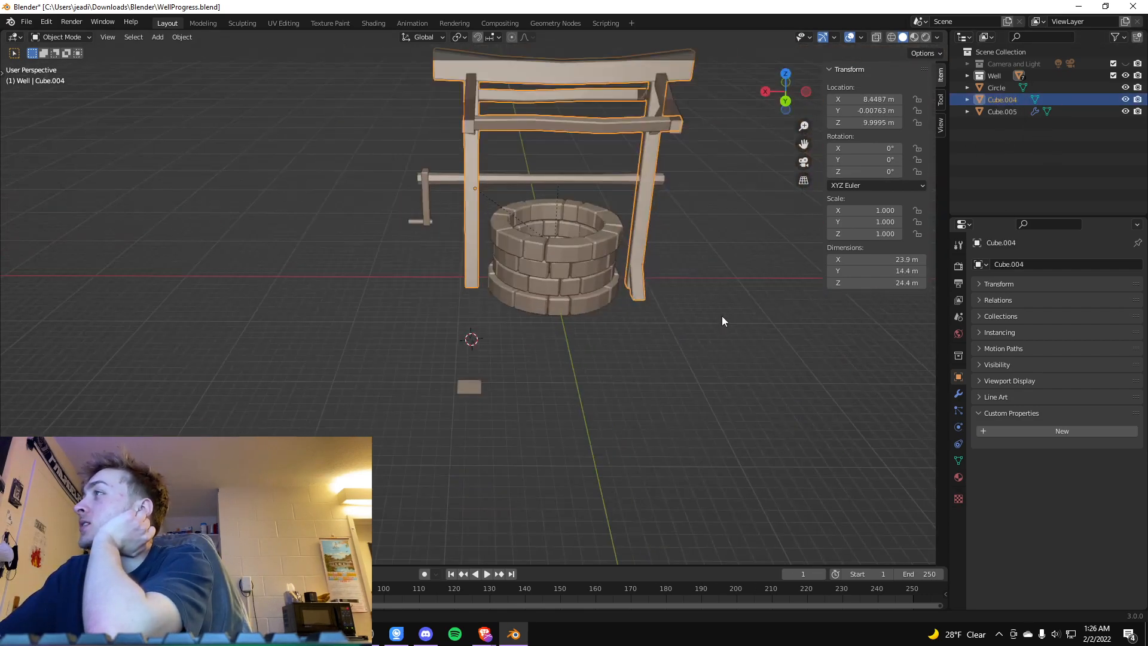
click(992, 113)
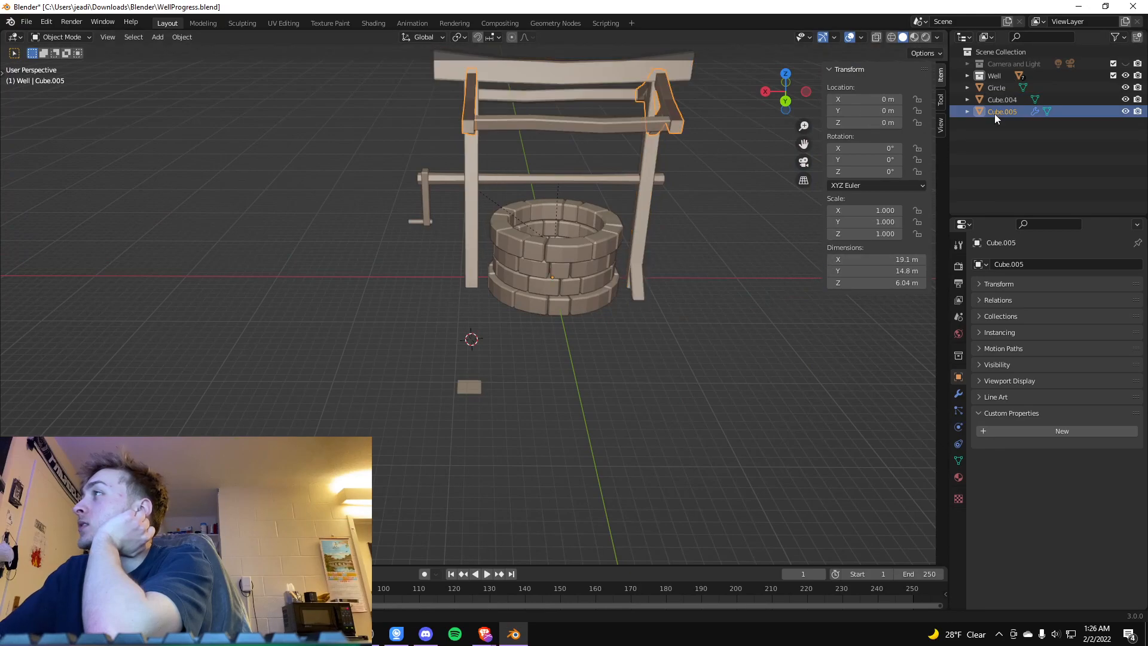
click(1000, 99)
click(999, 112)
click(1001, 102)
click(1002, 90)
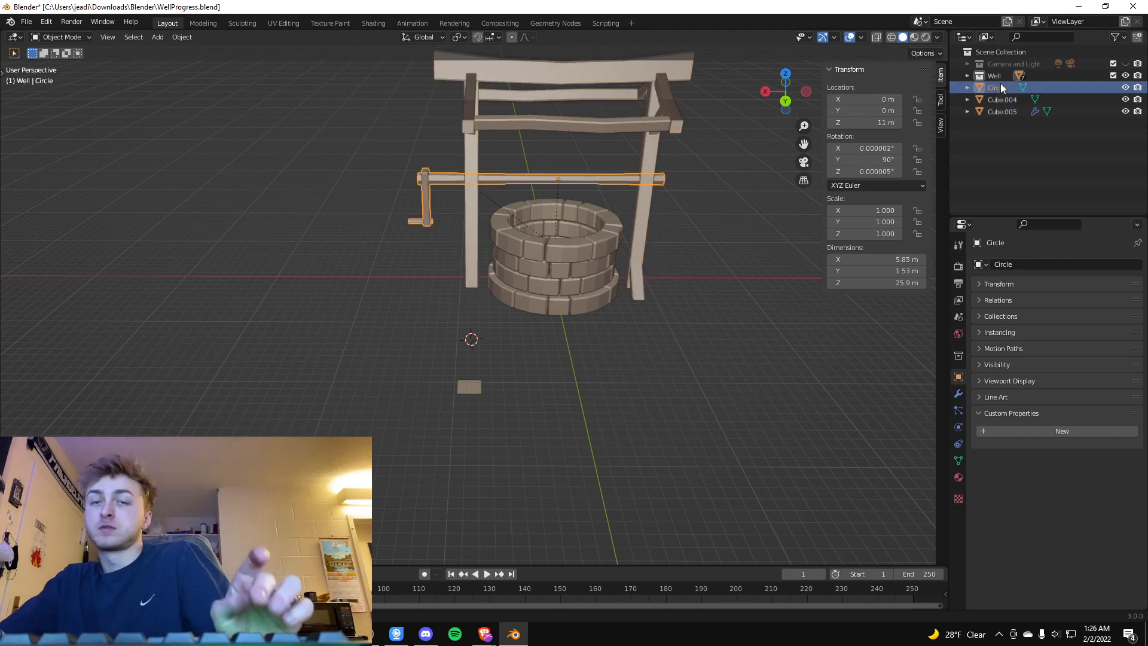
click(992, 99)
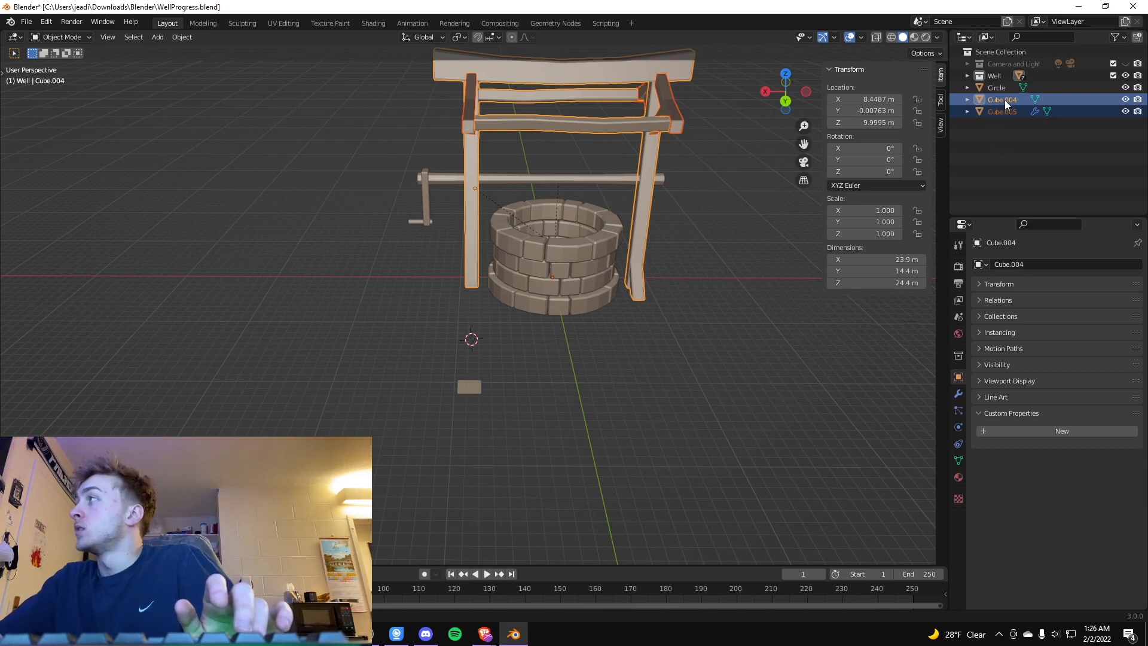
ctrl+click(1004, 88)
shift+click(1009, 114)
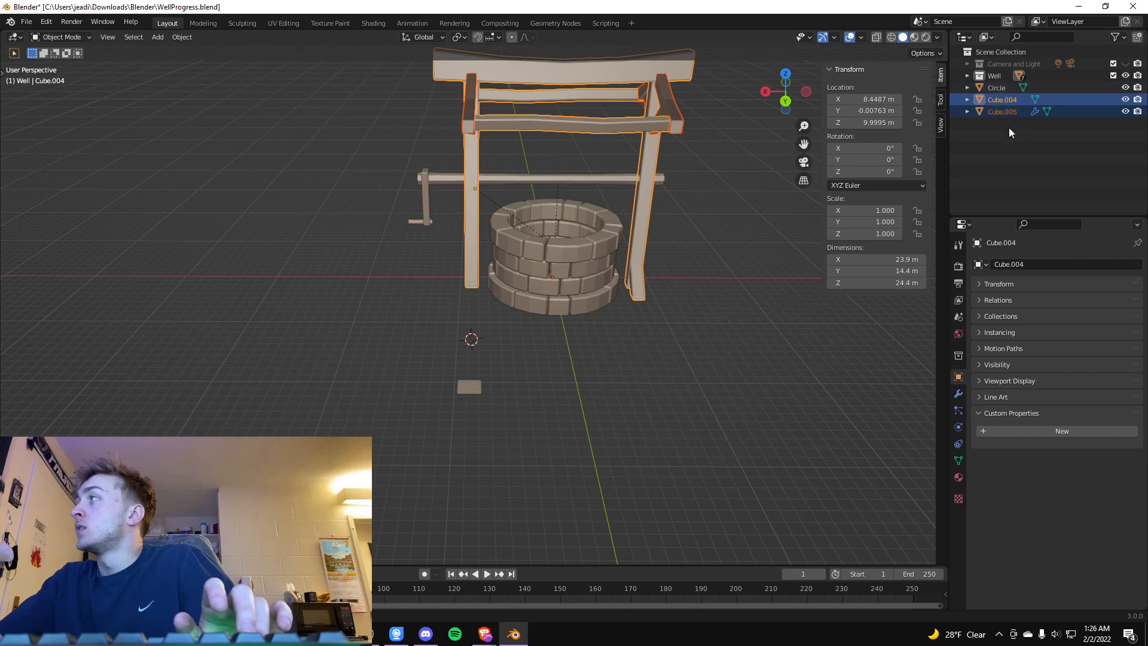
click(990, 148)
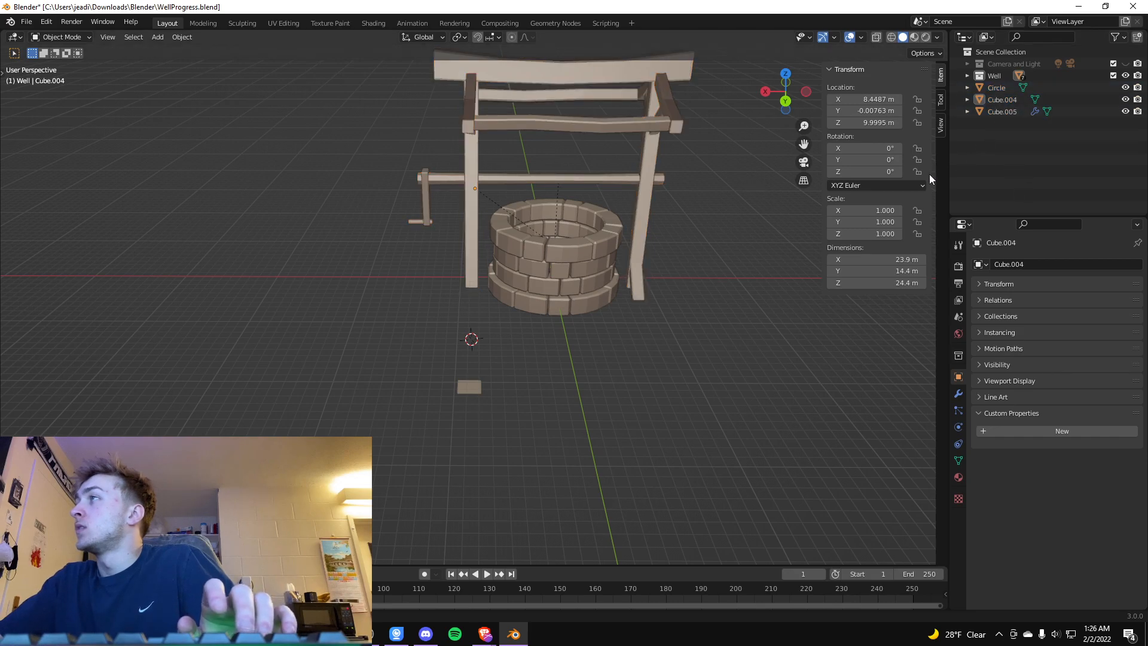
Move Circle, Cube.004 and Cube.005 together into a new collection named "Wooden Structure".
click(1000, 85)
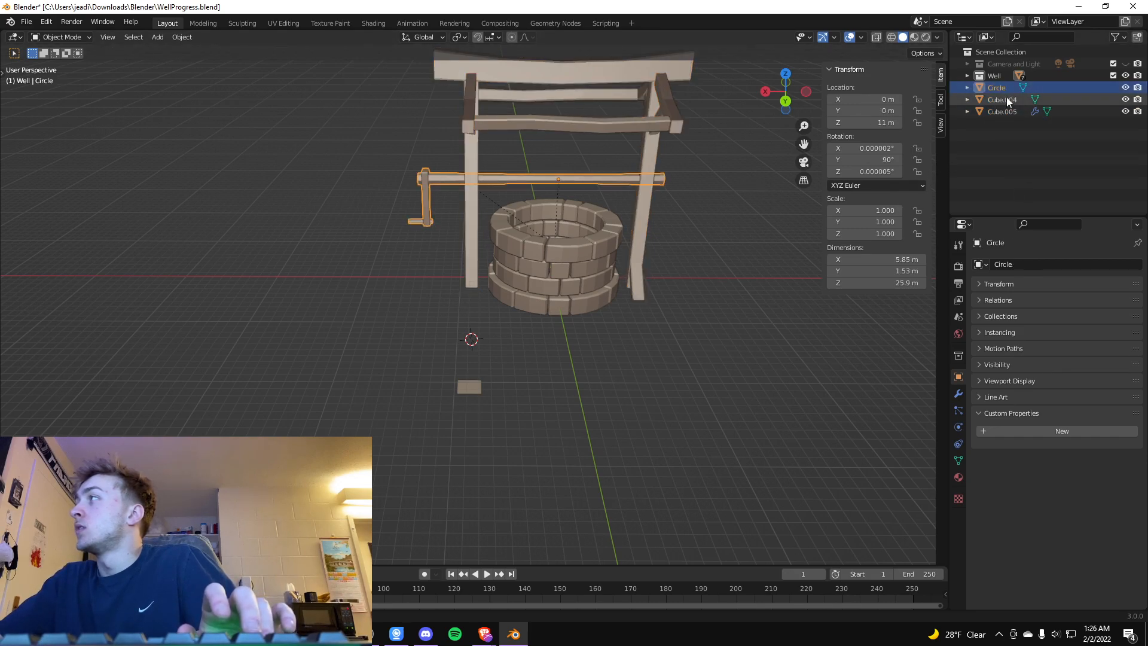
shift+click(1008, 111)
right_click(1019, 111)
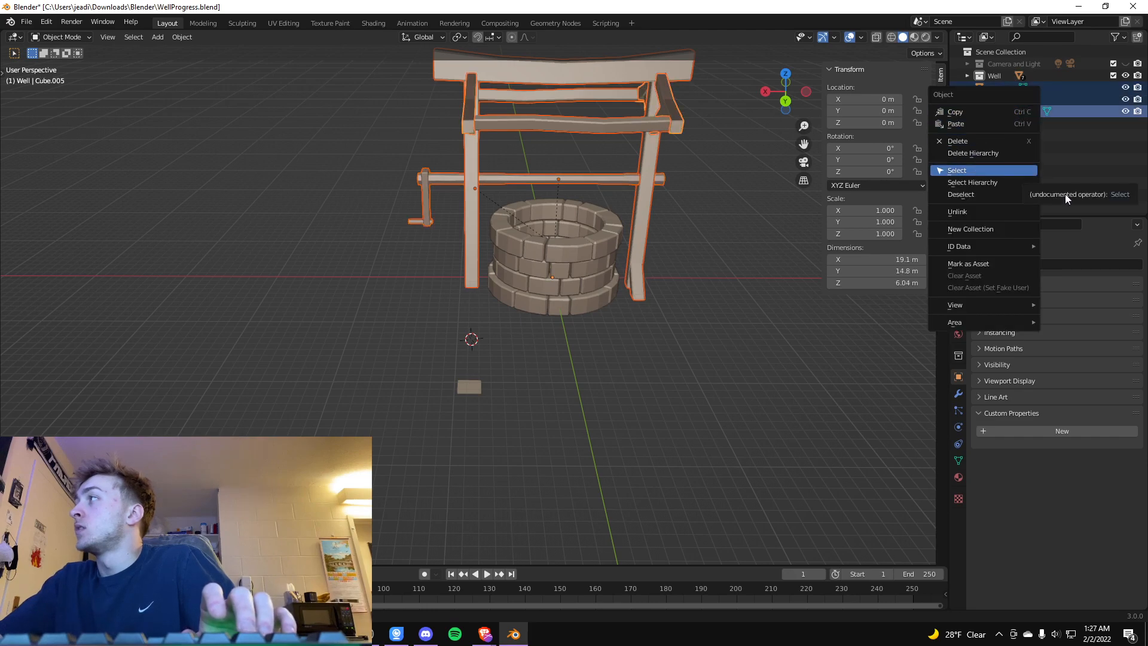
key(m)
click(704, 226)
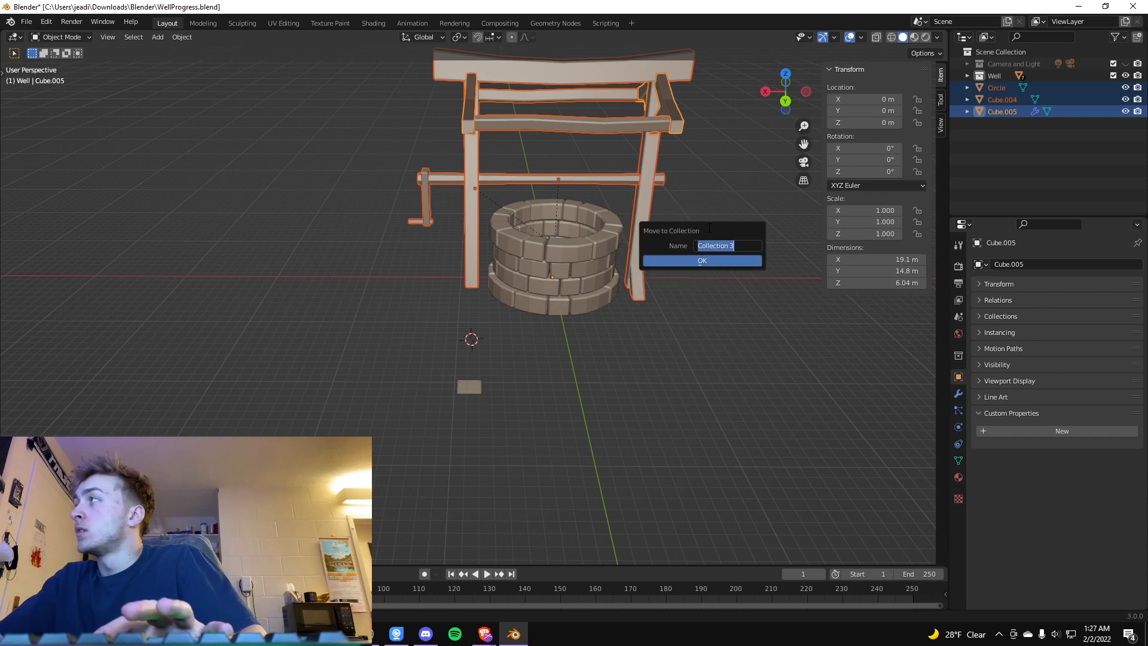
text(W)
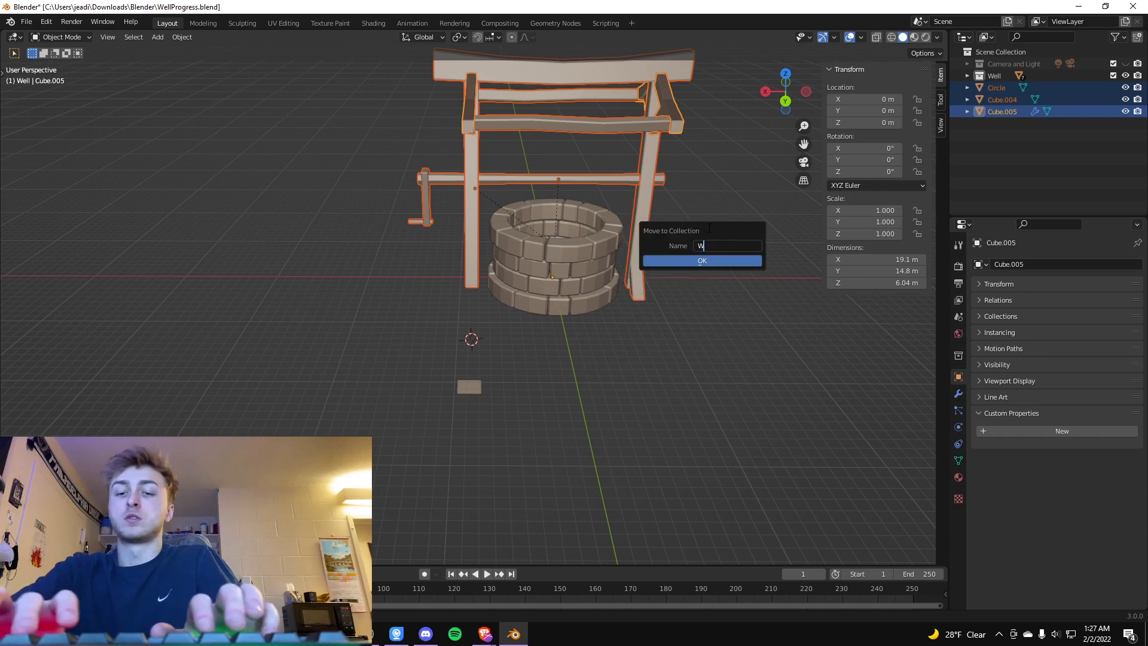
text(ooden S)
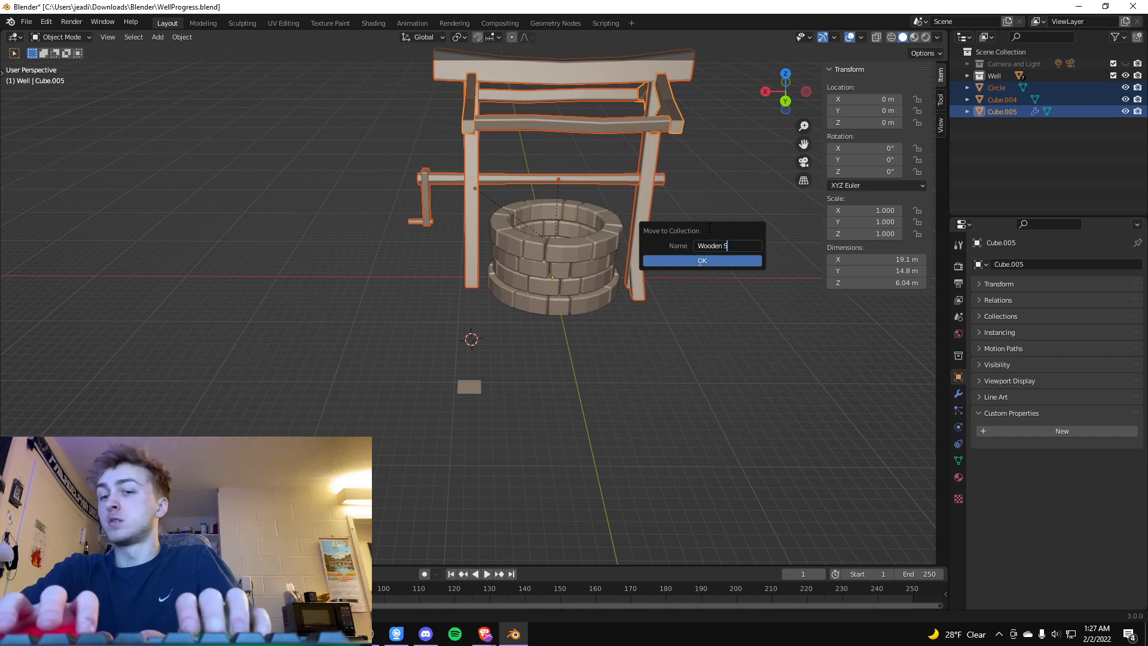
text(tructure)
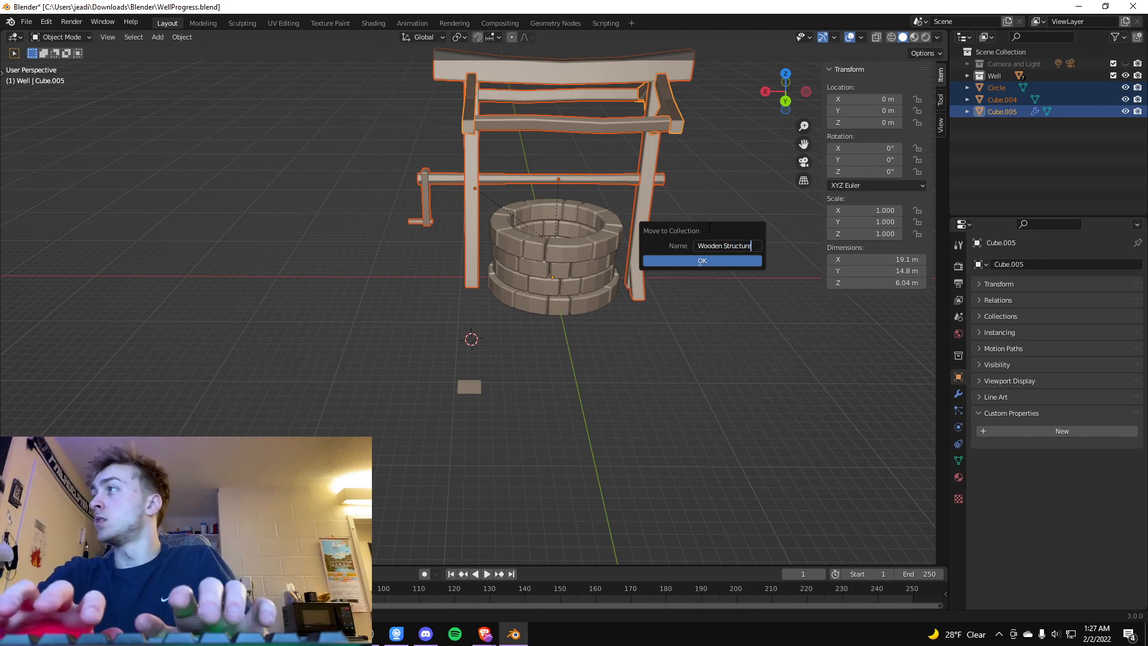
click(702, 260)
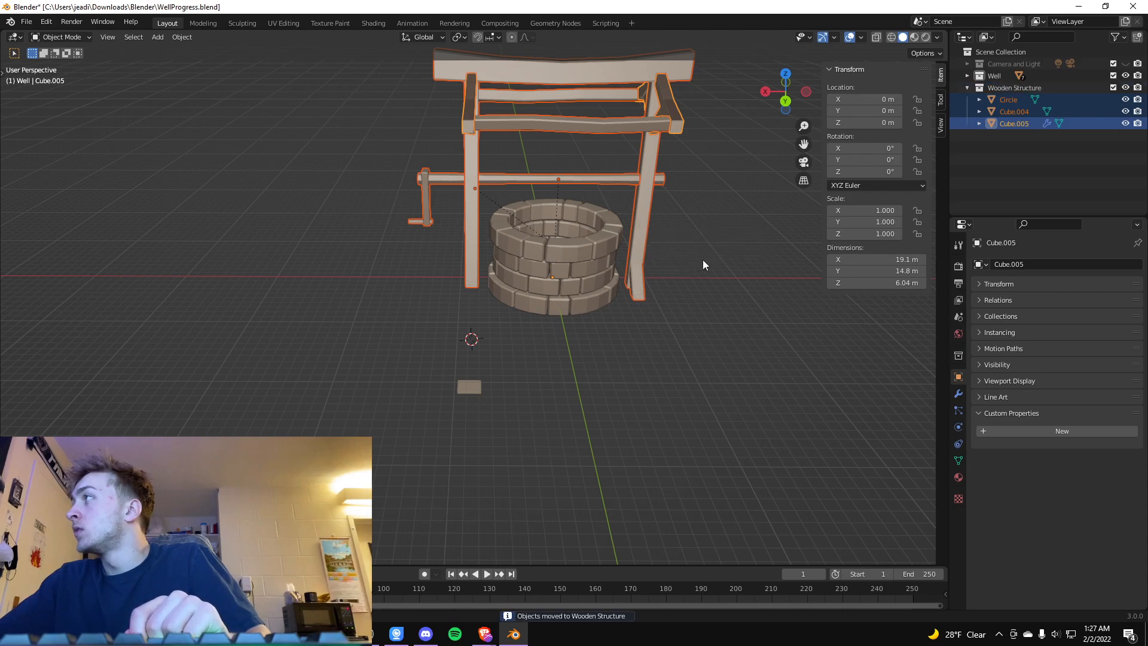
Collapse the Wooden Structure collection and check what it and the Well collection contain by hiding and reshowing each.
click(967, 88)
click(1125, 76)
click(1125, 75)
click(1125, 87)
click(1125, 87)
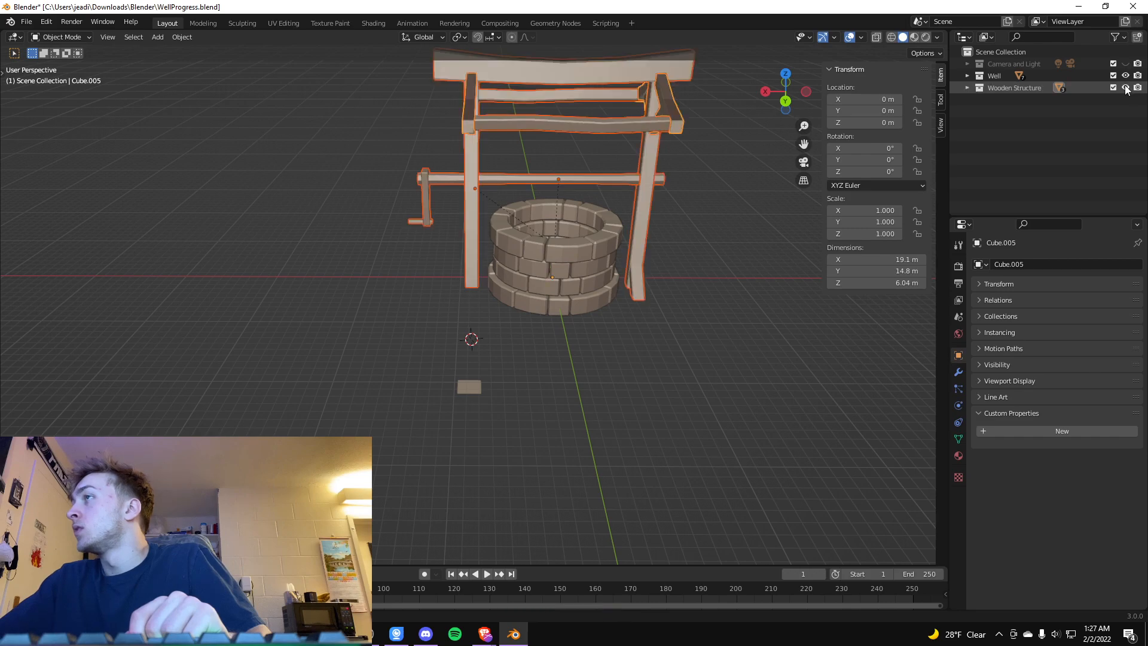
click(1125, 77)
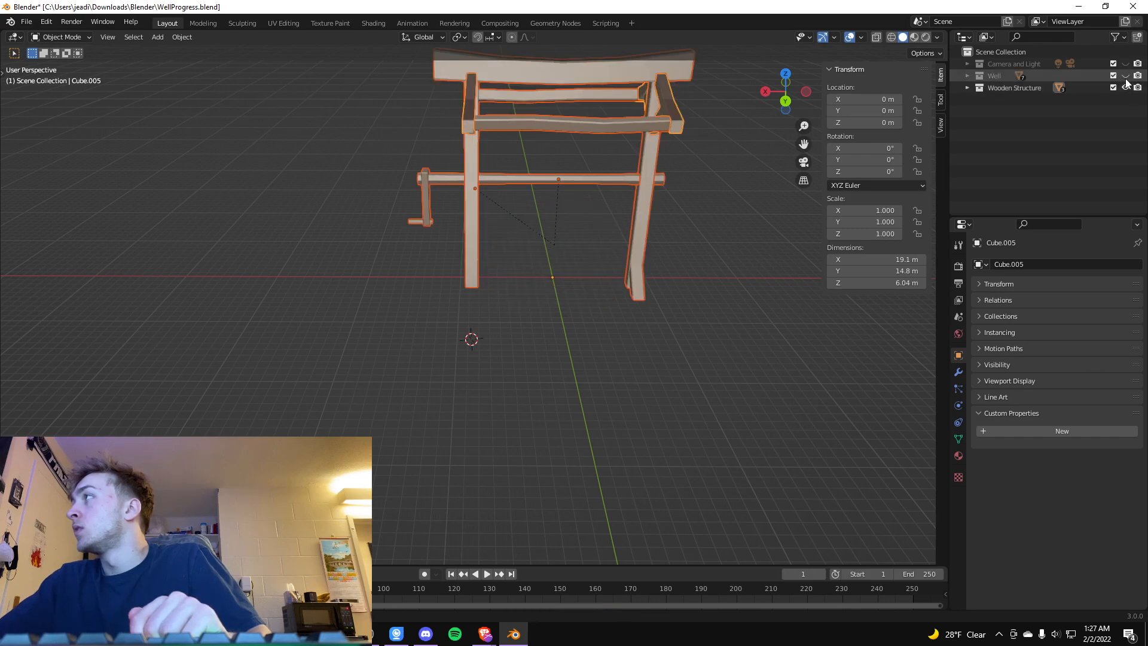
click(1125, 76)
Take the Plane object out of the Well collection and place it directly in the Scene Collection.
click(968, 75)
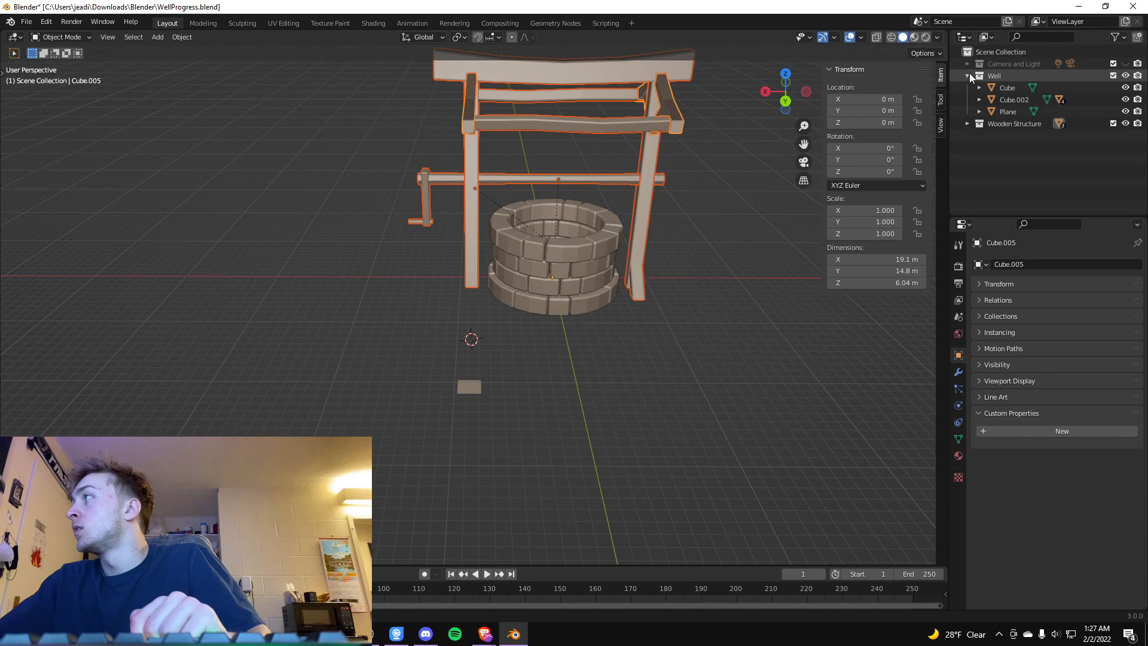
click(1009, 111)
drag(1010, 109, 1009, 149)
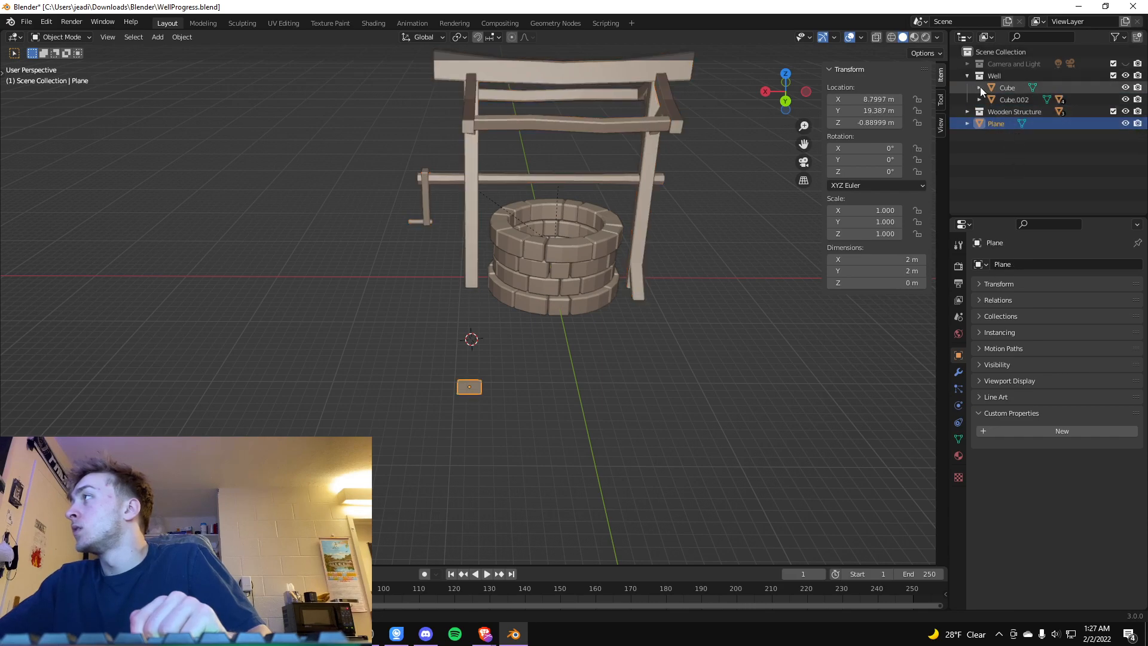
Hide the Wooden Structure collection and the Well's Cube object, keeping the Well collection shown but collapsed.
click(1126, 76)
click(1125, 87)
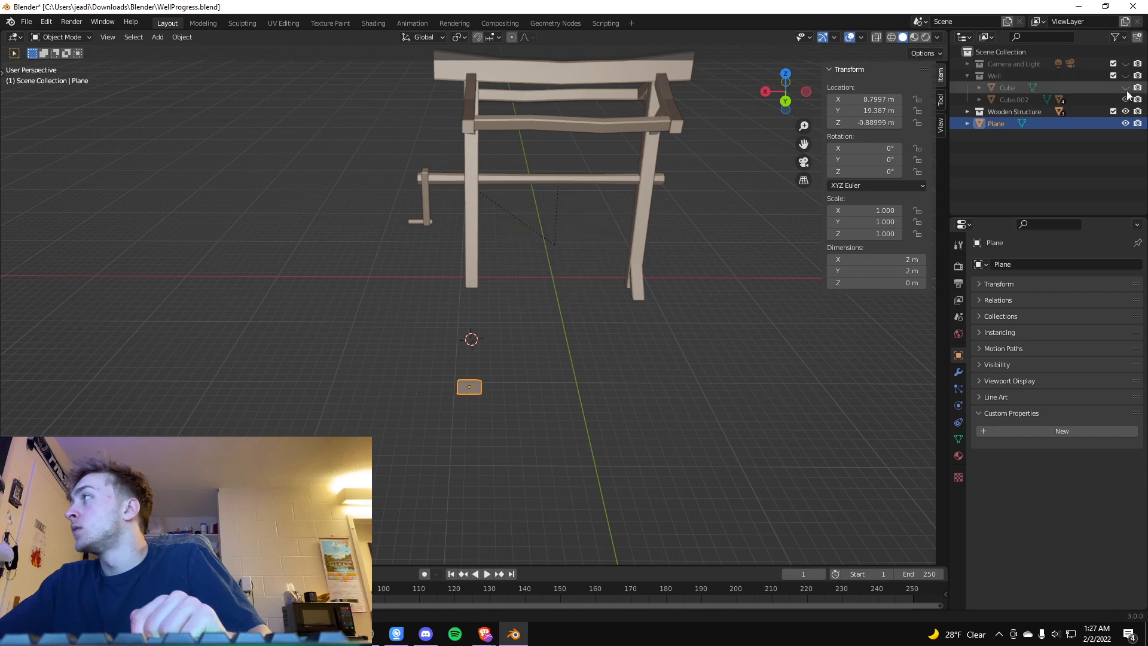
click(967, 75)
click(1125, 88)
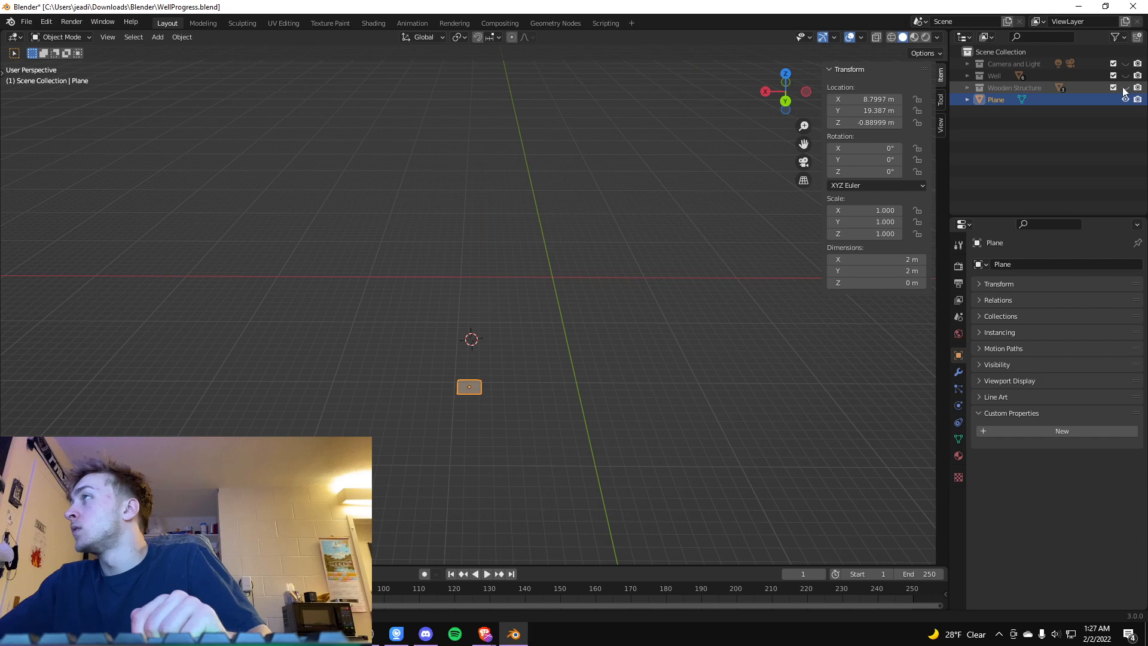
click(1125, 75)
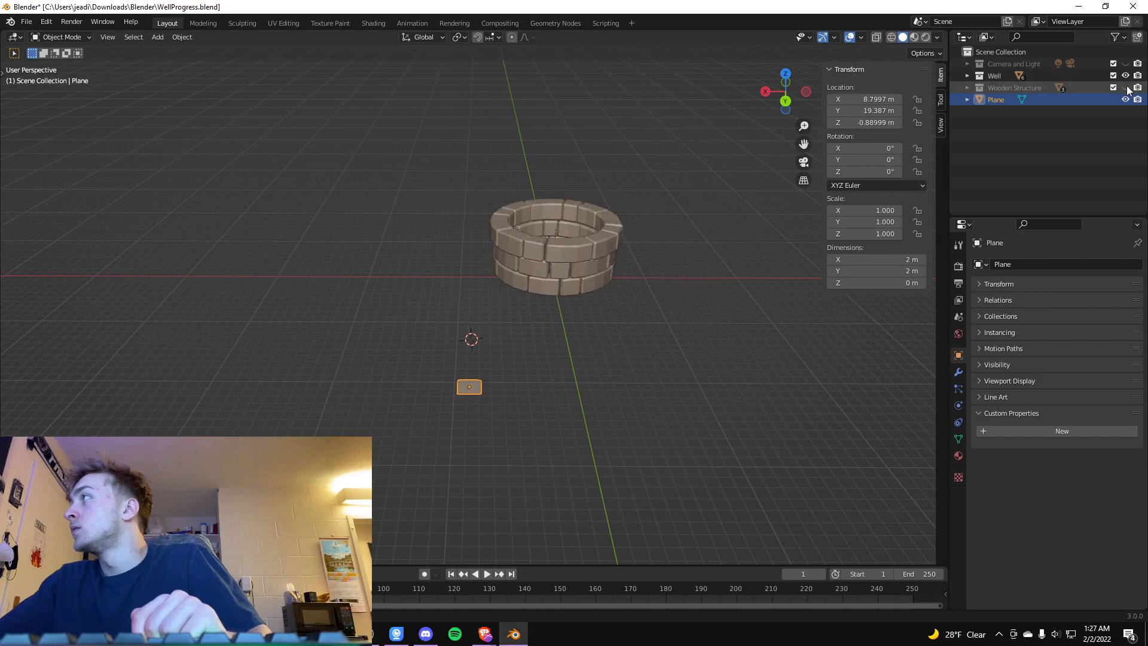
Show the Wooden Structure collection again alongside the well and the plane.
click(1125, 87)
scroll(613, 404, up, 4)
scroll(565, 414, down, 2)
scroll(551, 469, down, 1)
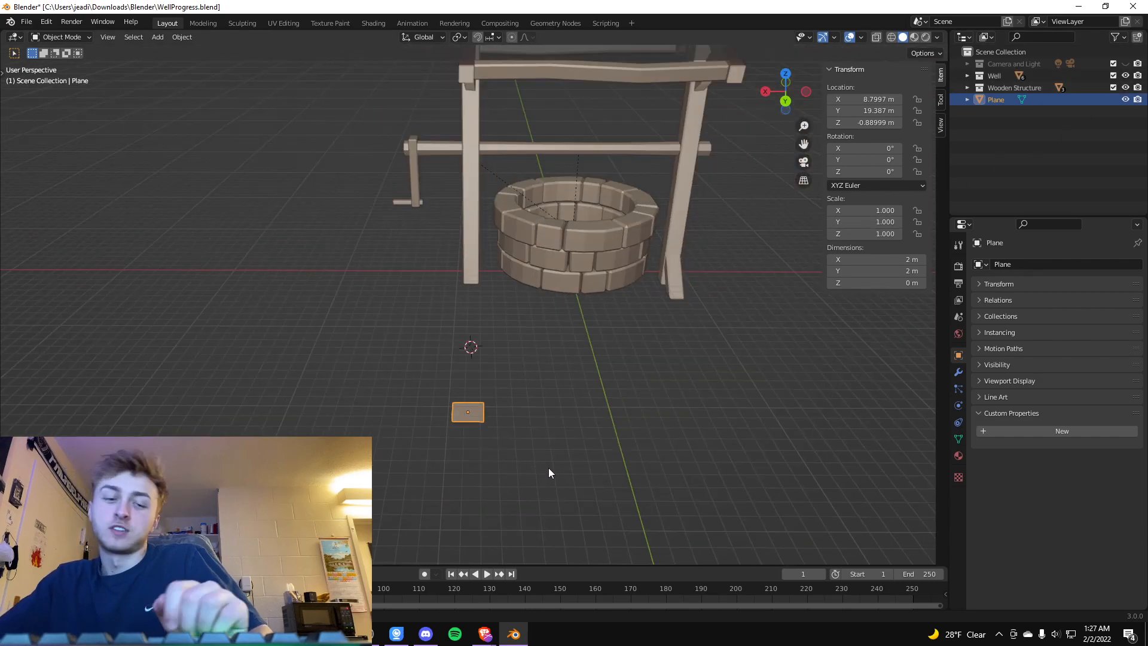
scroll(546, 436, up, 2)
scroll(563, 489, up, 2)
scroll(564, 489, down, 2)
middle_drag(565, 489, 540, 445)
Add two evenly spaced parallel loop cuts to the plane without sliding them, dividing it into three equal strips.
click(436, 317)
click(398, 319)
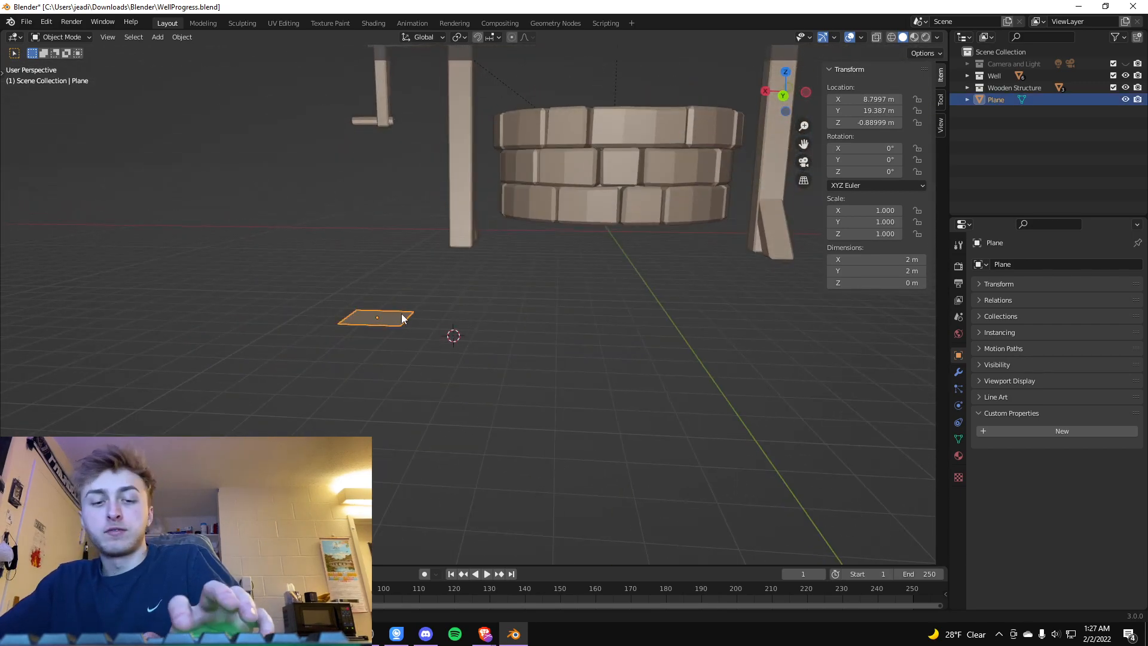
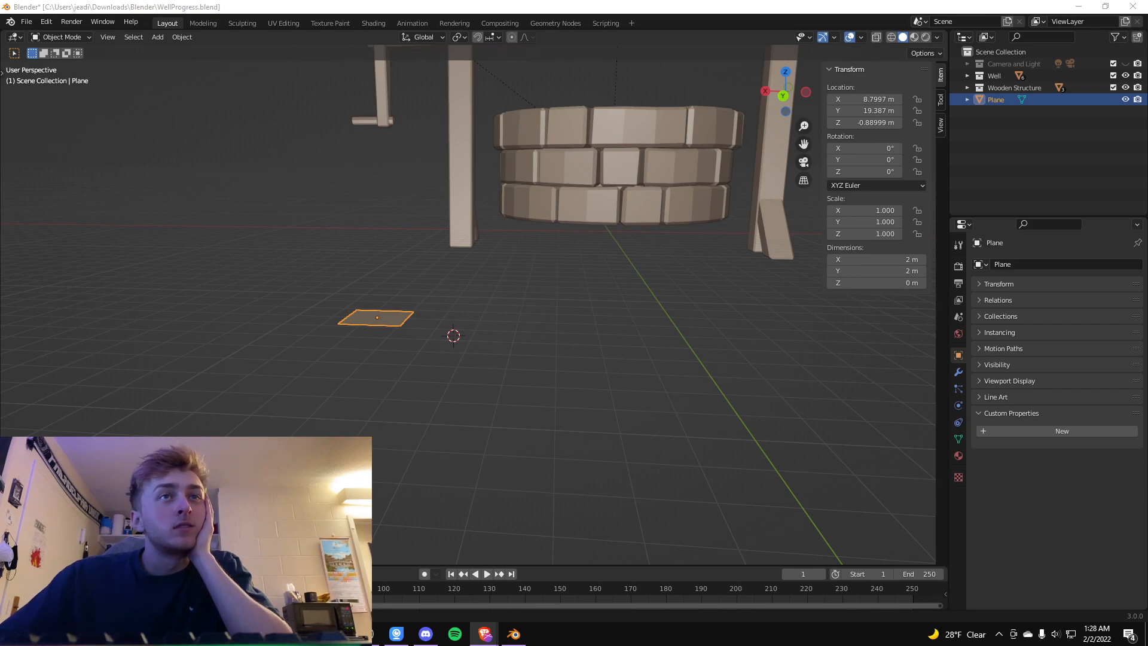
click(386, 253)
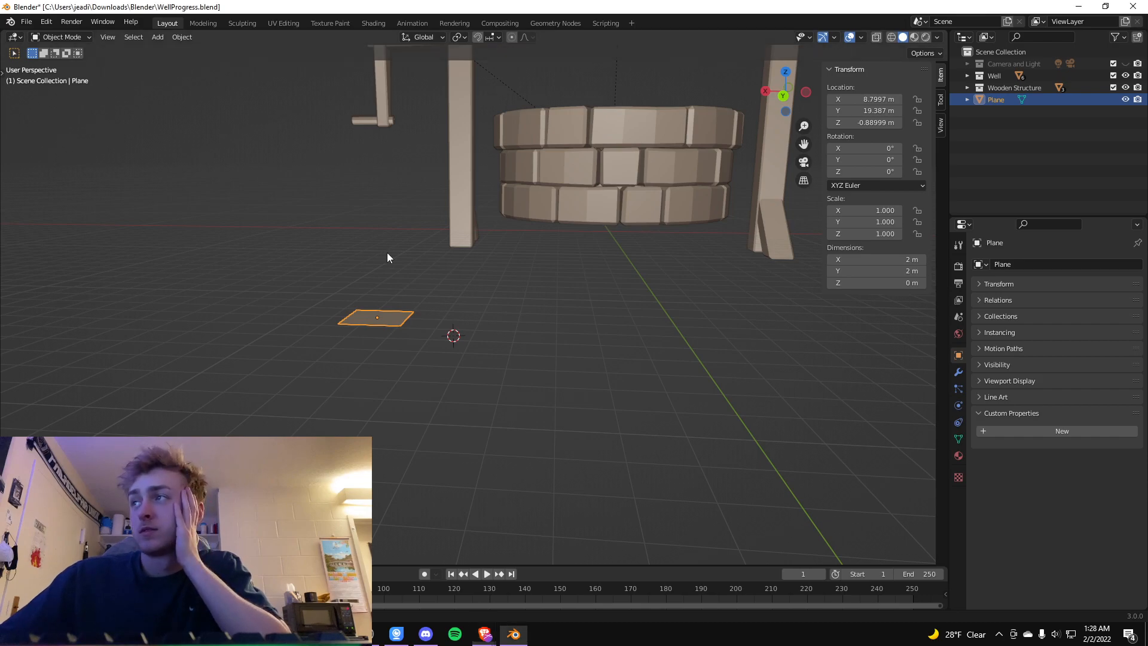
click(386, 308)
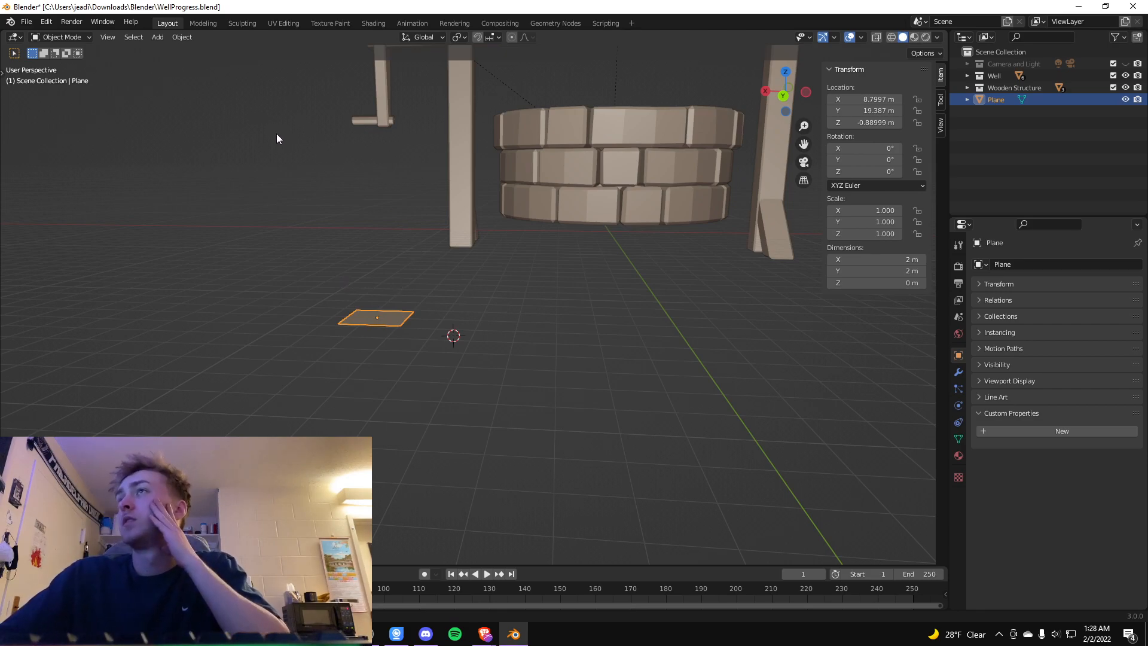
key(Tab)
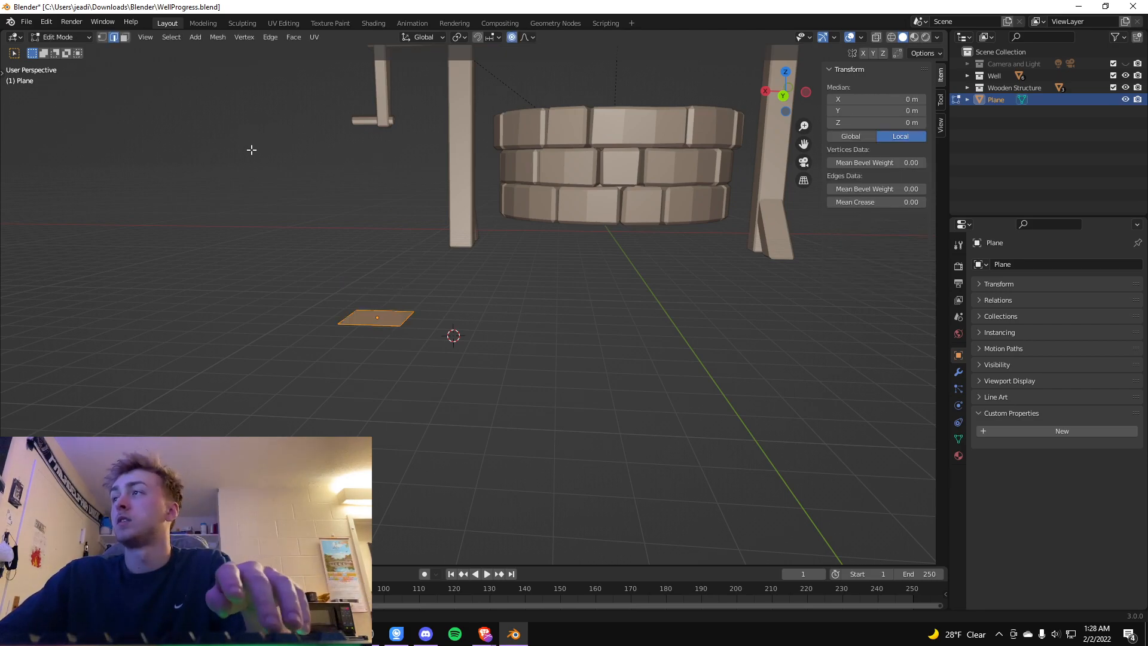
key(ctrl+r)
scroll(406, 321, up, 2)
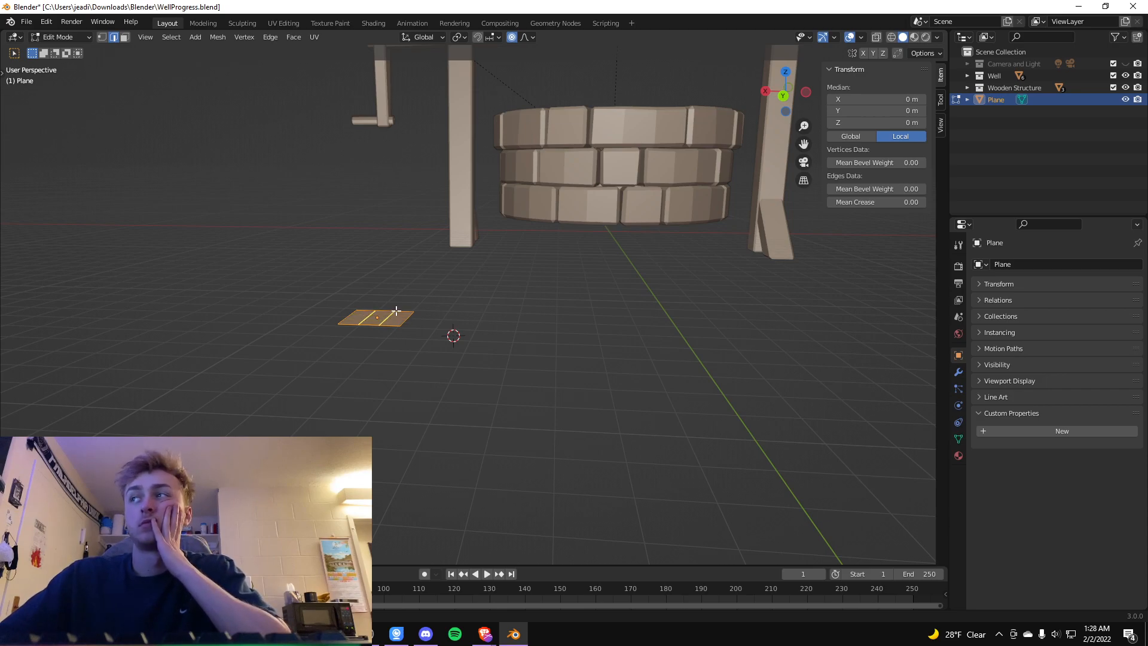
click(396, 311)
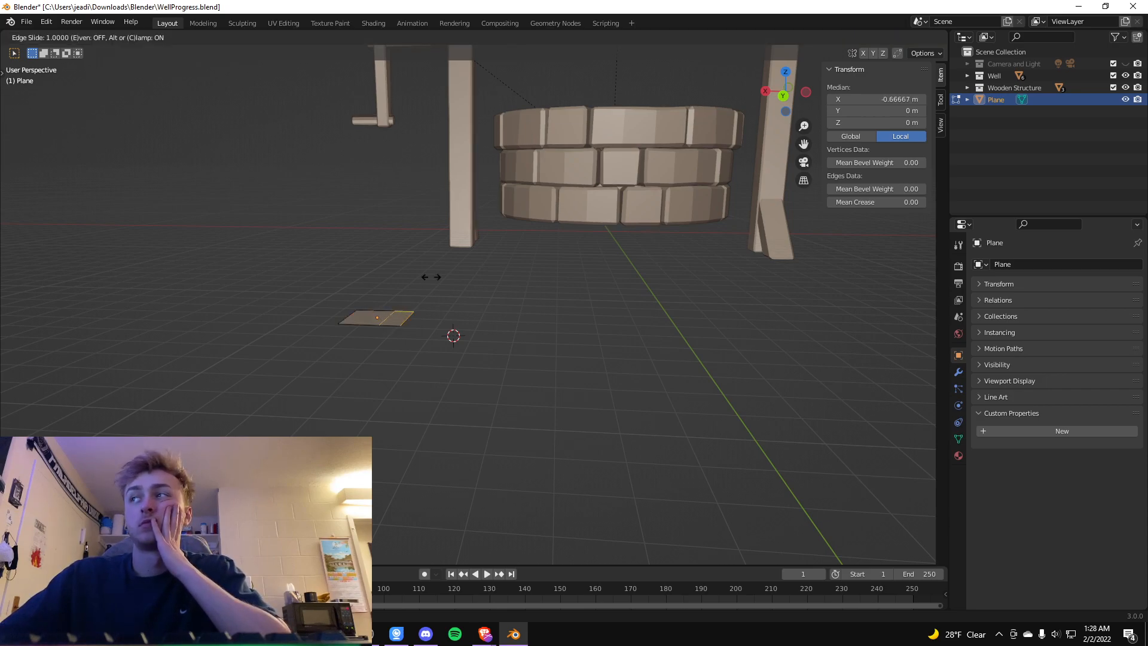
click(391, 287)
scroll(391, 287, up, 3)
mouse_move(391, 282)
shift+middle_down()
mouse_move(423, 287)
mouse_move(397, 271)
mouse_move(404, 287)
shift+middle_up()
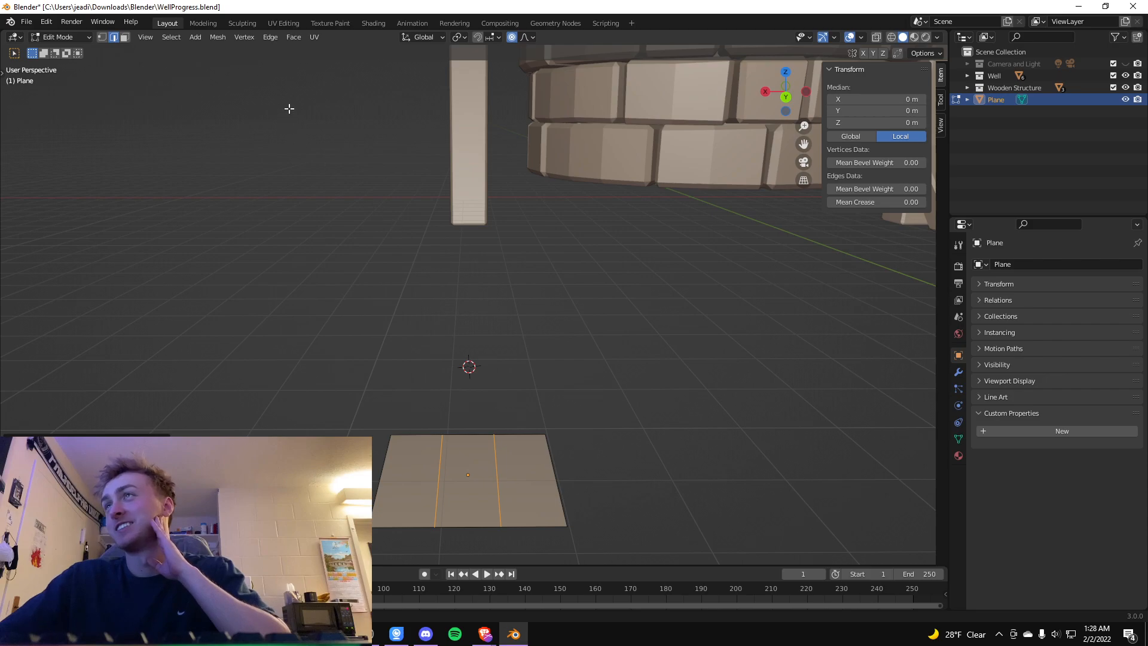
Move the middle segment of the plane's front edge outward about 0.52 m along Y to form an angled tile outline.
key(alt+a)
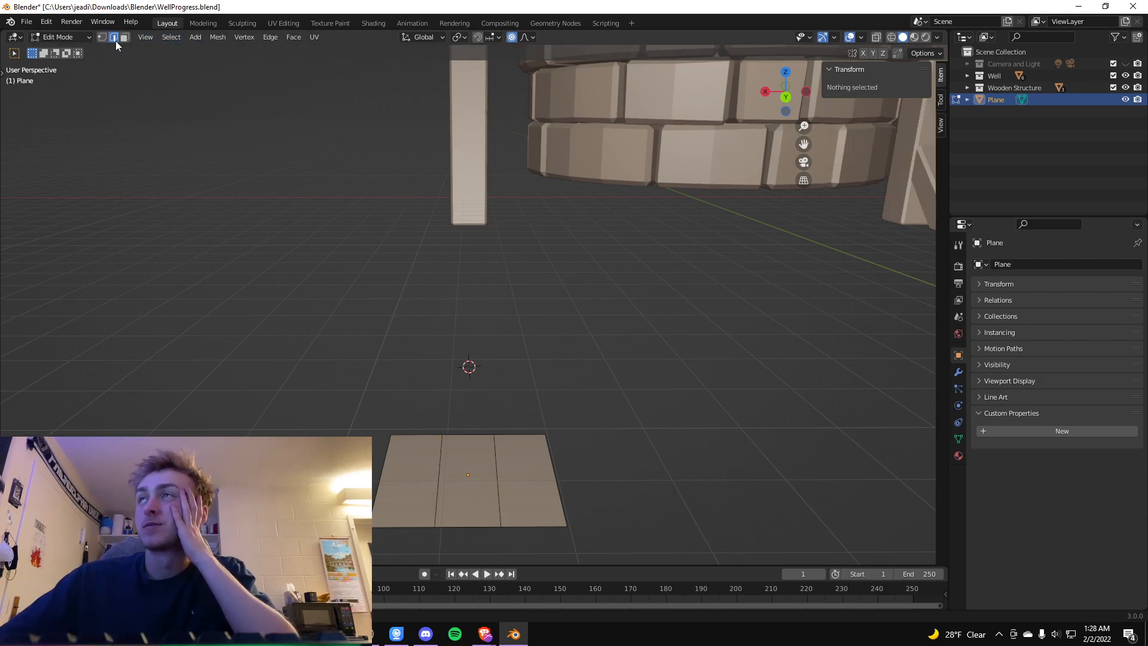
click(480, 529)
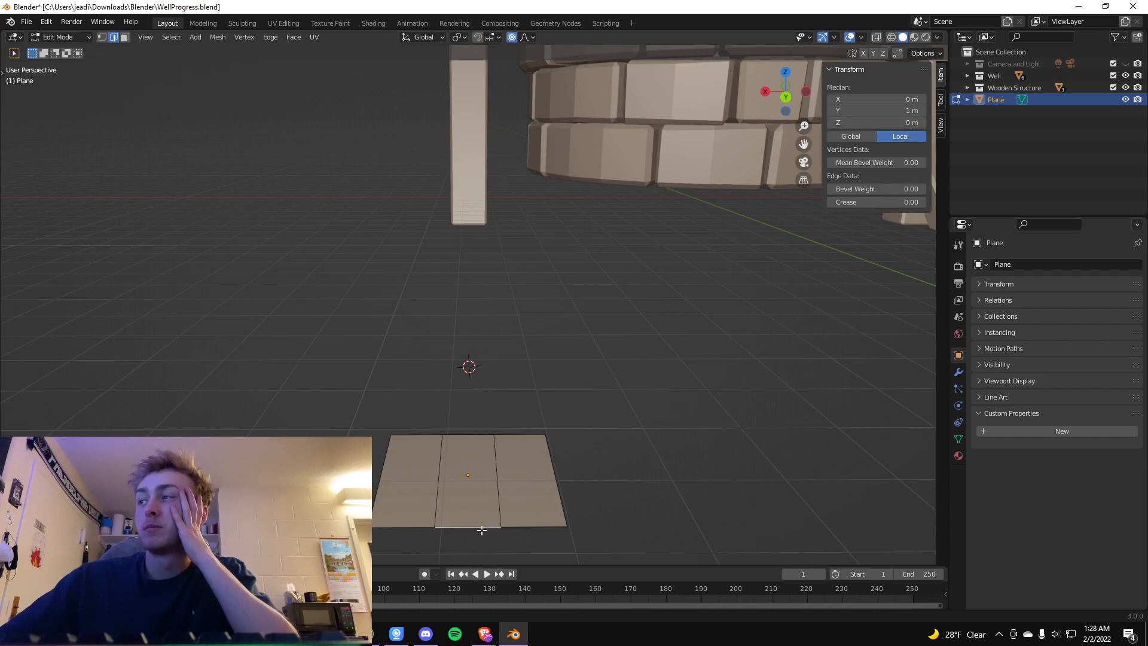
key(g)
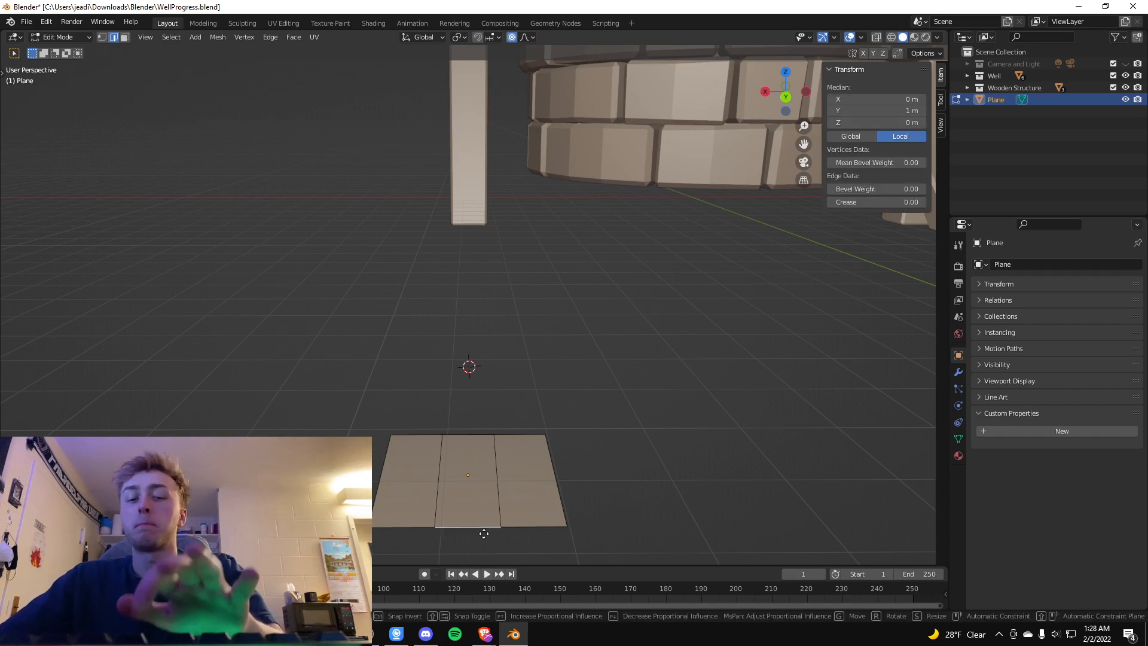
key(y)
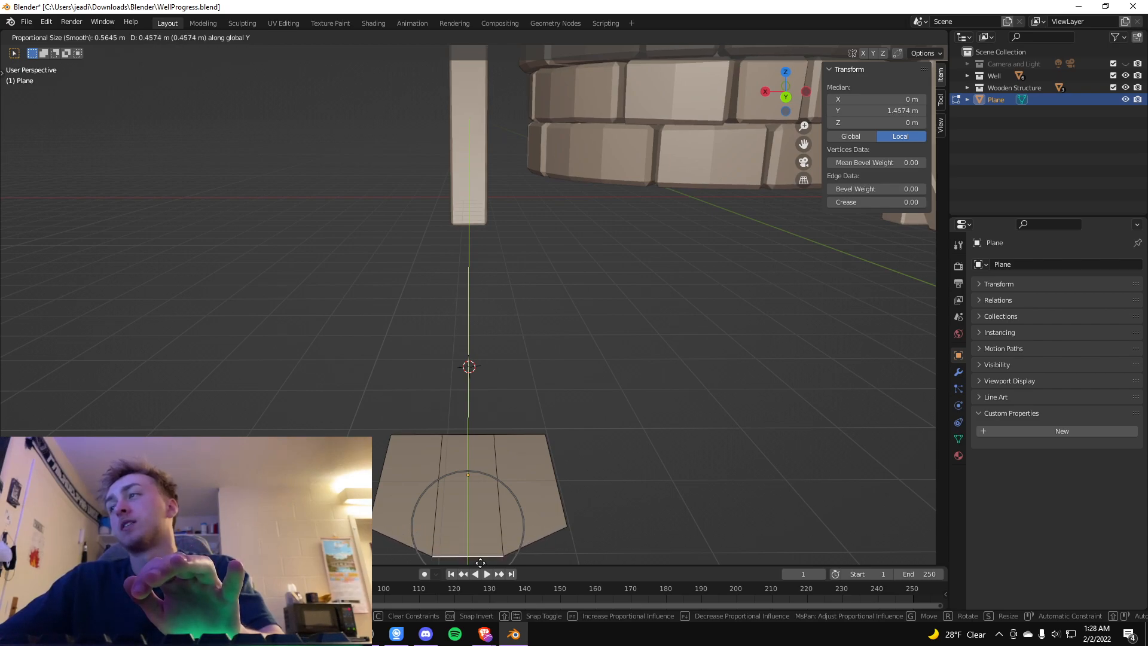
click(521, 25)
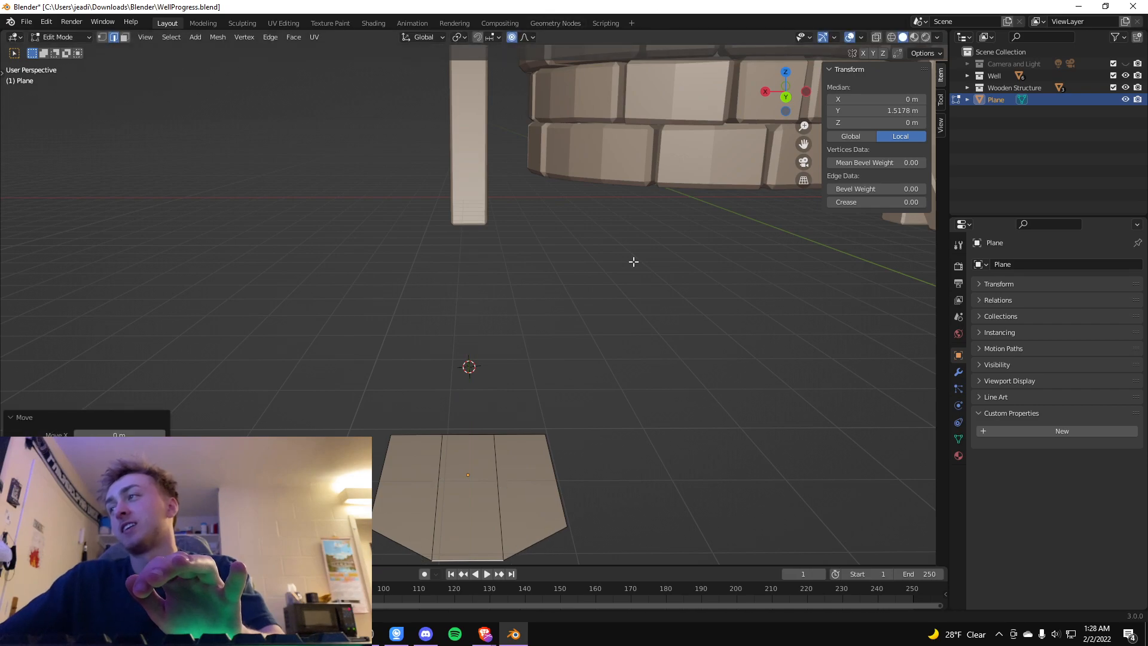
Try a centred loop cut across the tile's three strips and undo it.
mouse_move(615, 392)
middle_down()
mouse_move(586, 397)
mouse_move(633, 389)
mouse_move(615, 381)
middle_up()
scroll(570, 347, up, 3)
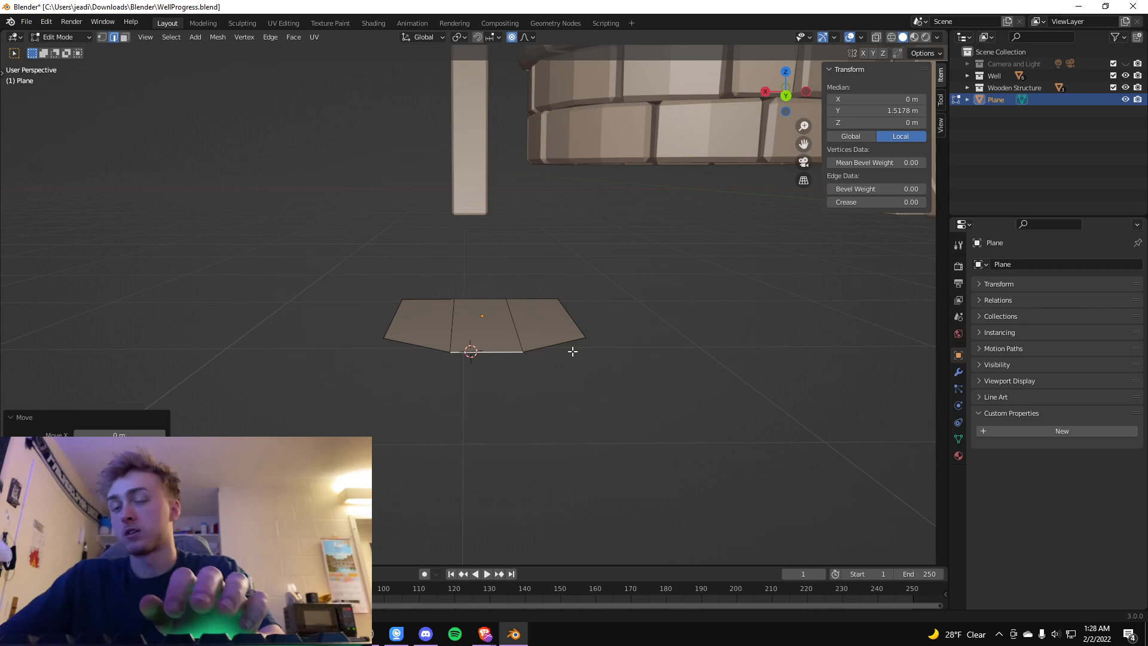
key(ctrl+r)
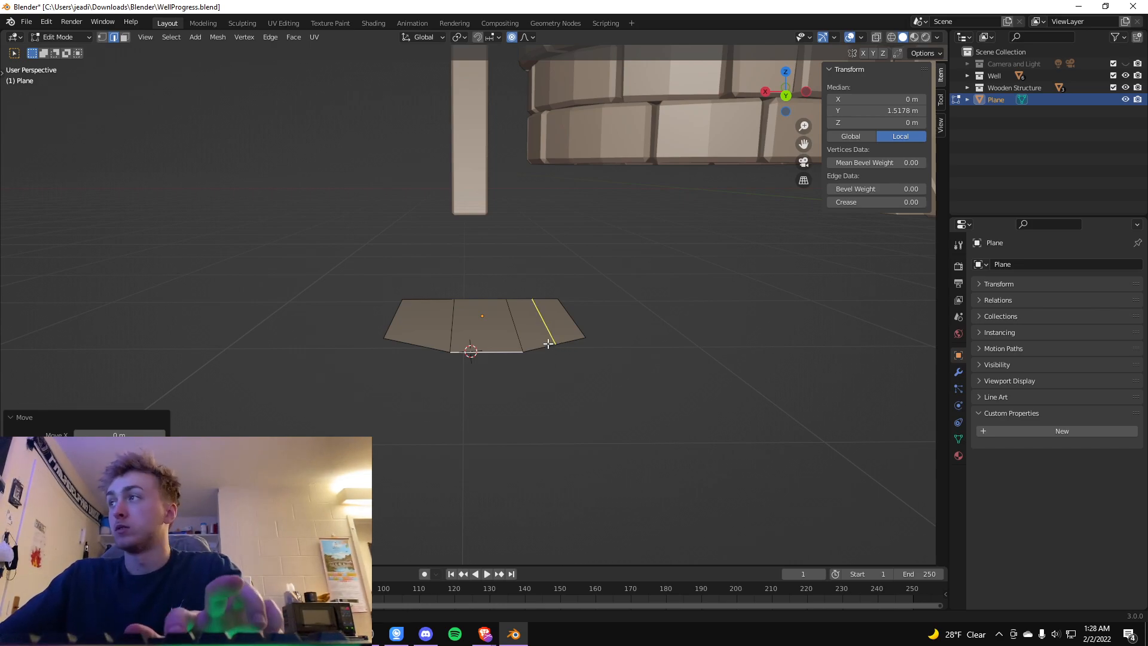
click(492, 332)
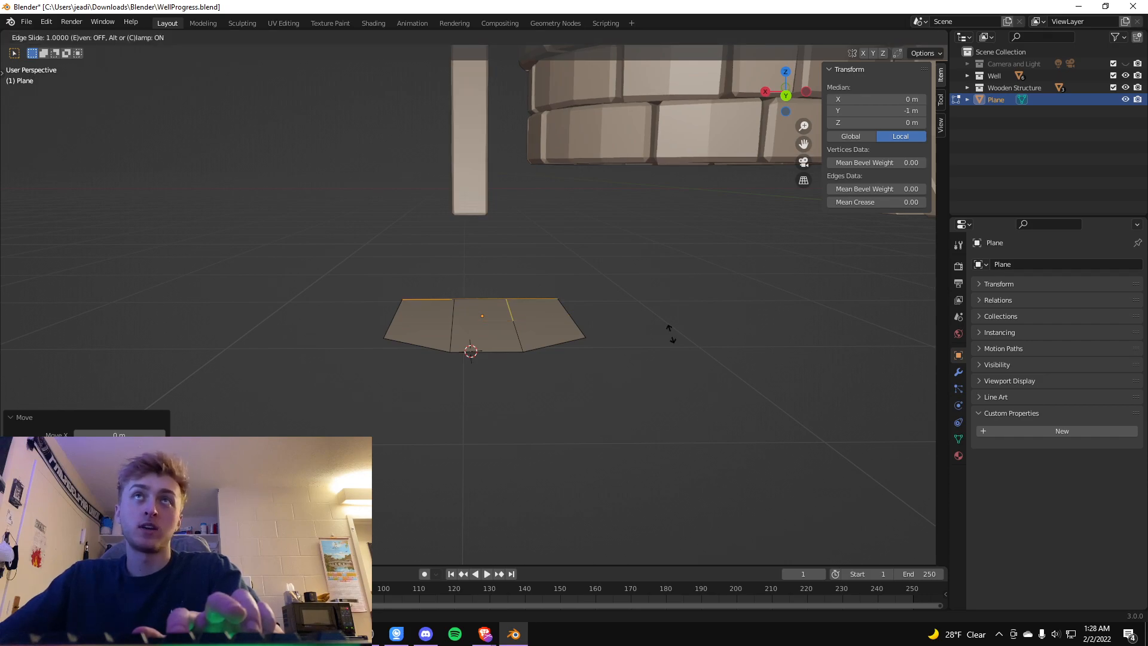
right_click(518, 327)
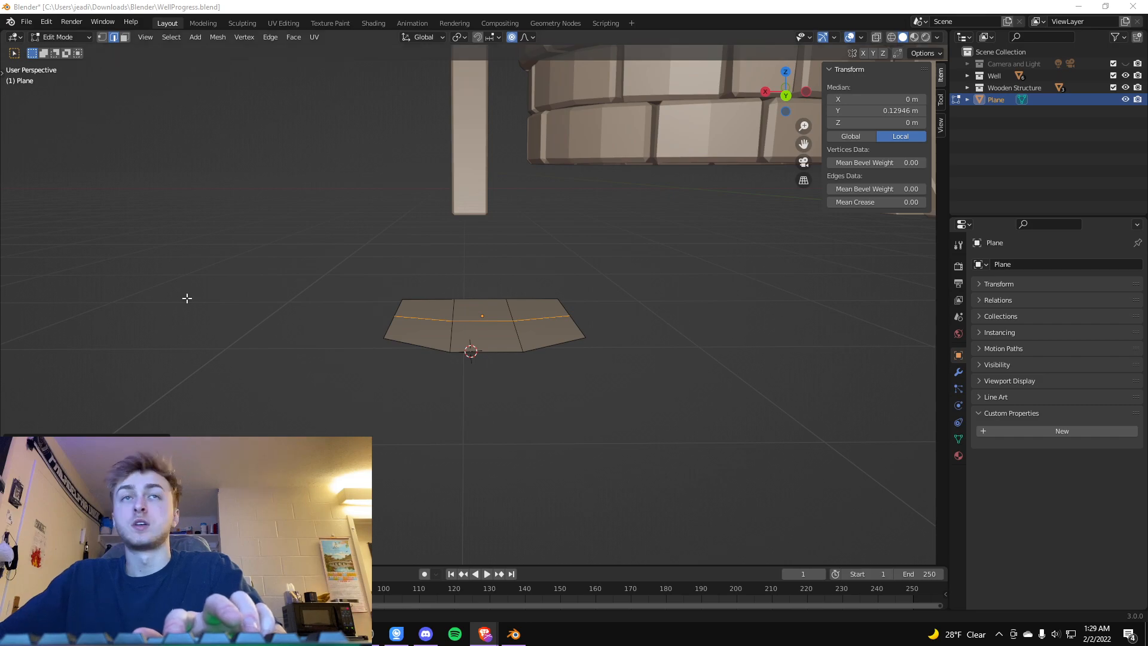
click(546, 323)
alt+click(557, 318)
key(ctrl+z)
key(ctrl+r)
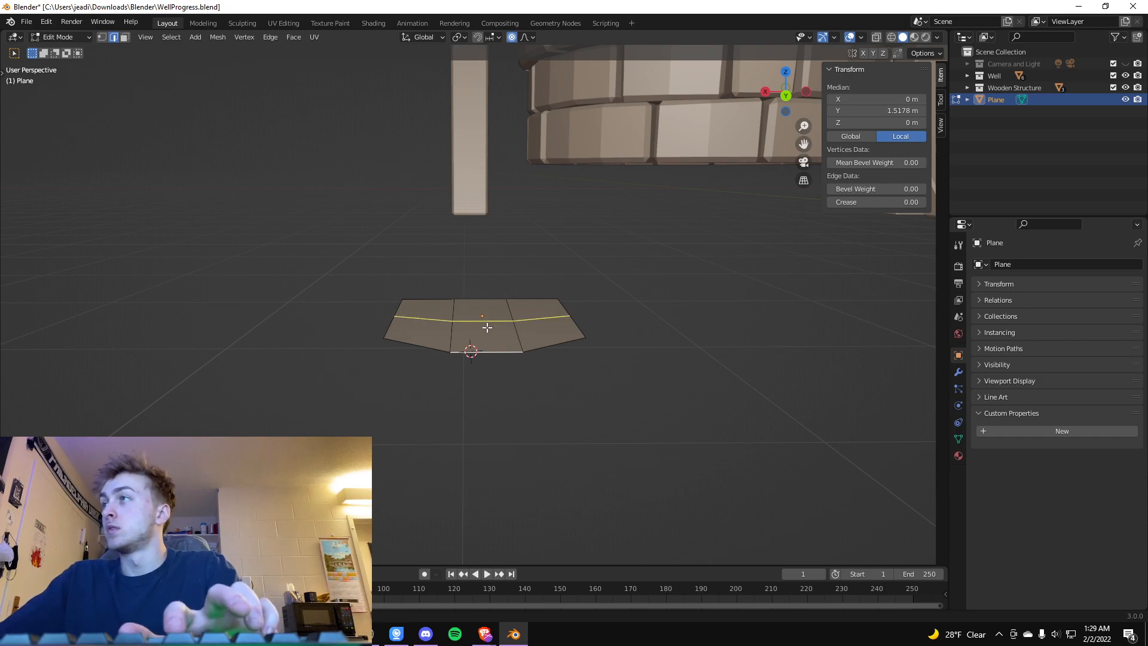
key(Escape)
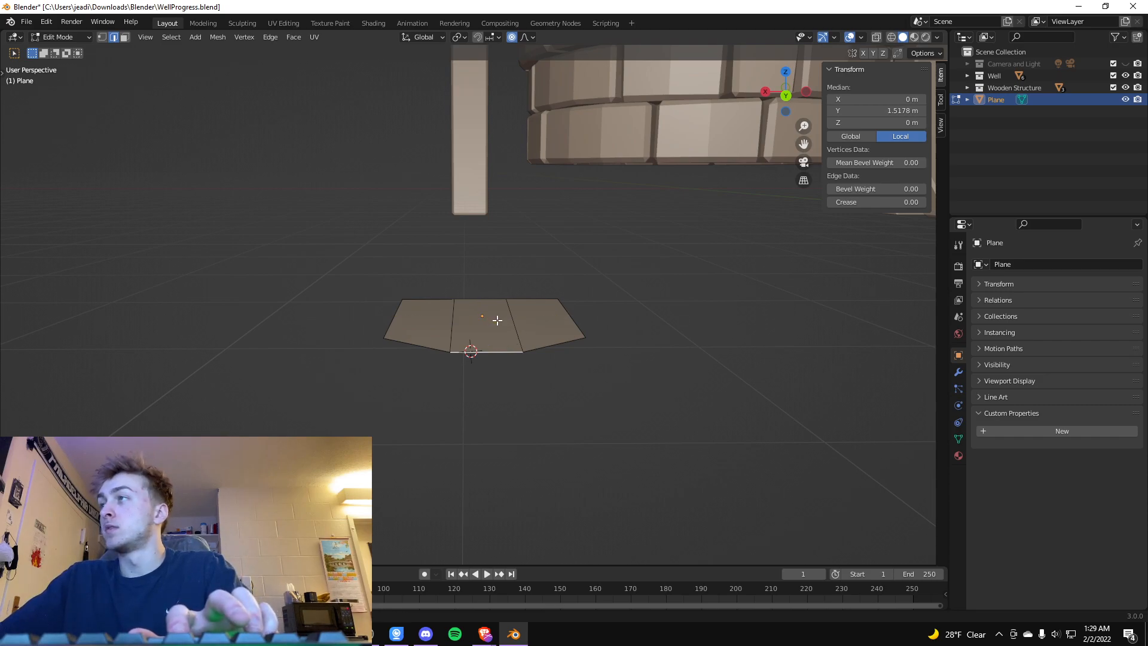
Add one loop cut across the tile's three strips, sliding it toward the angled front edge by a factor of about -0.44.
key(ctrl+r)
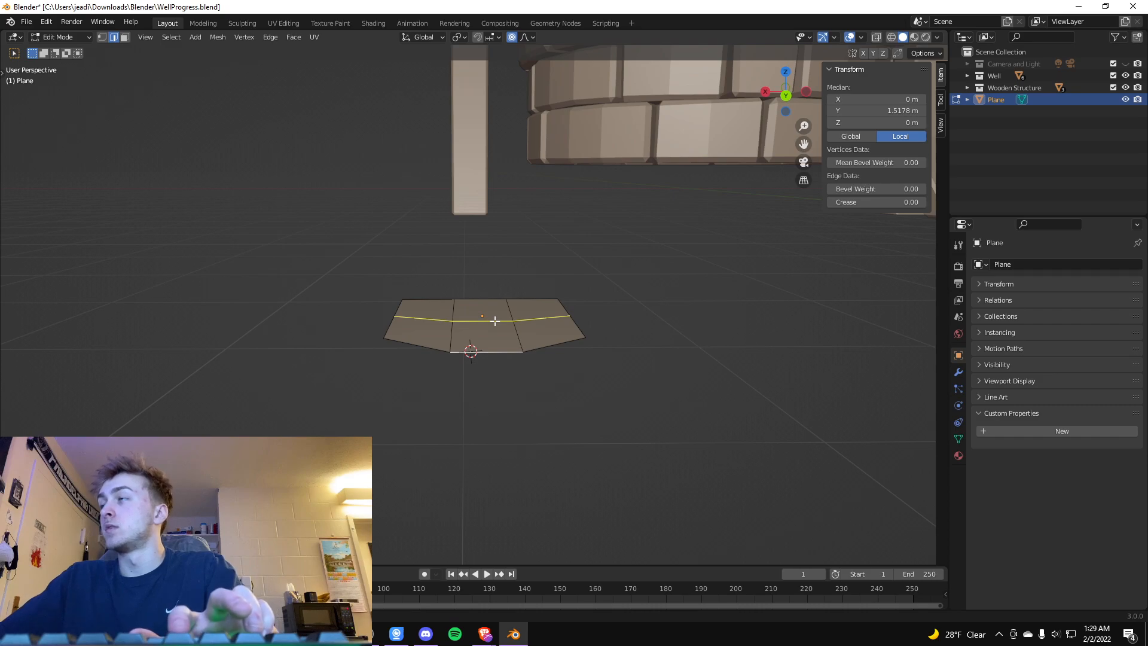
click(495, 321)
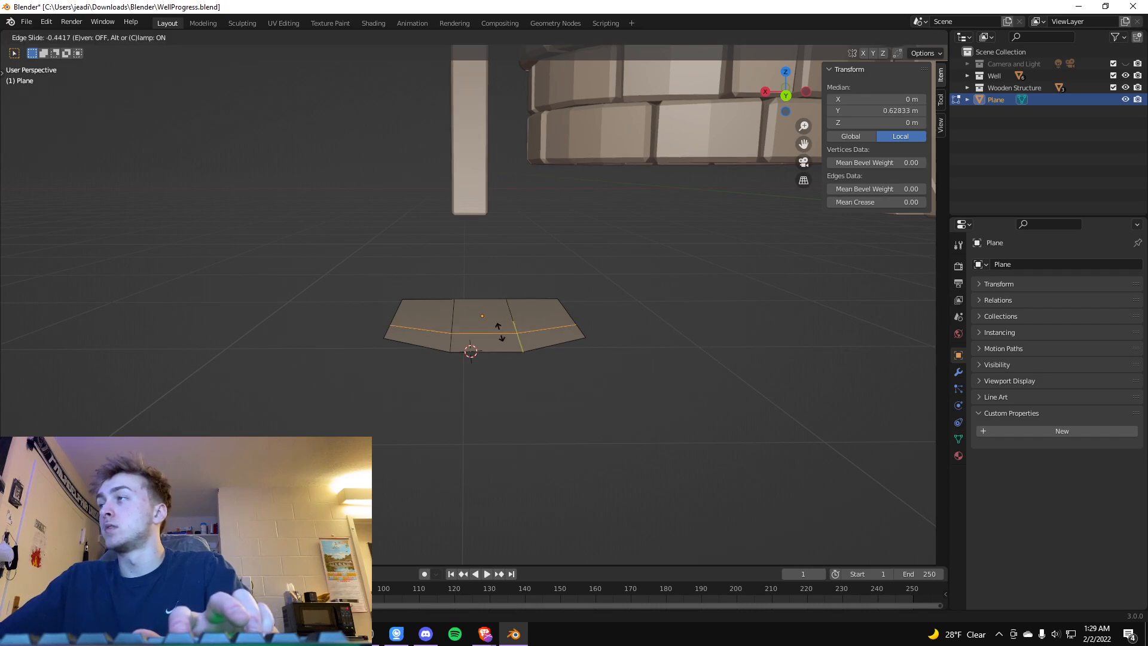
click(499, 330)
Duplicate the whole tile mesh twice along X, spacing the copies about 2.36 m apart to form a row of three.
middle_drag(499, 331, 560, 393)
middle_drag(417, 360, 367, 351)
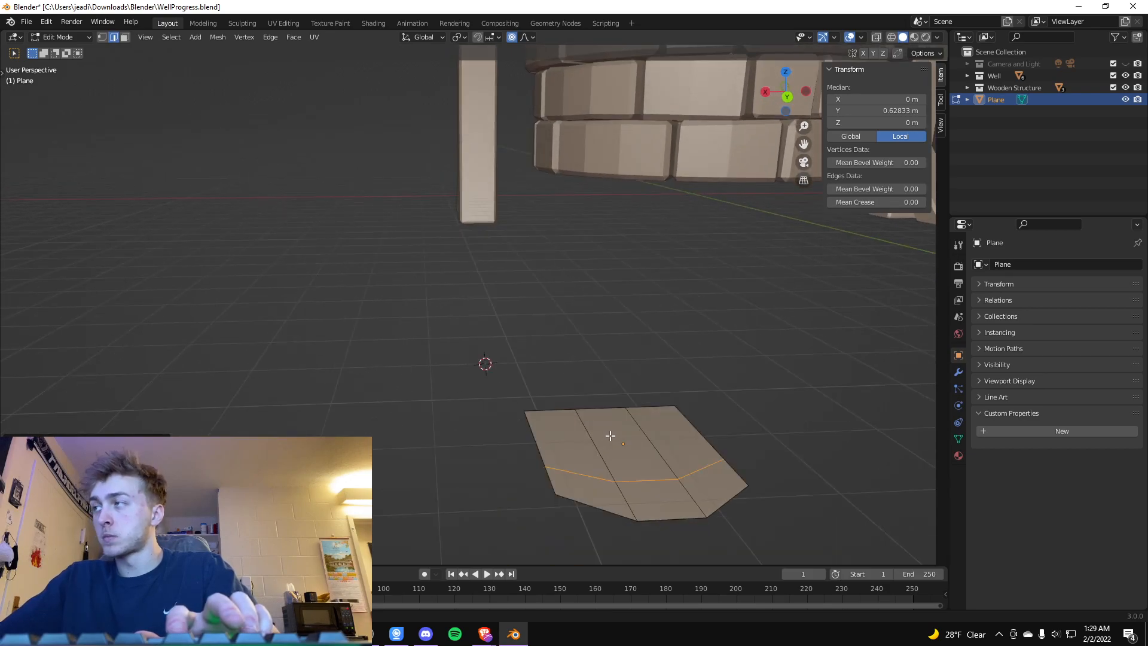
key(a)
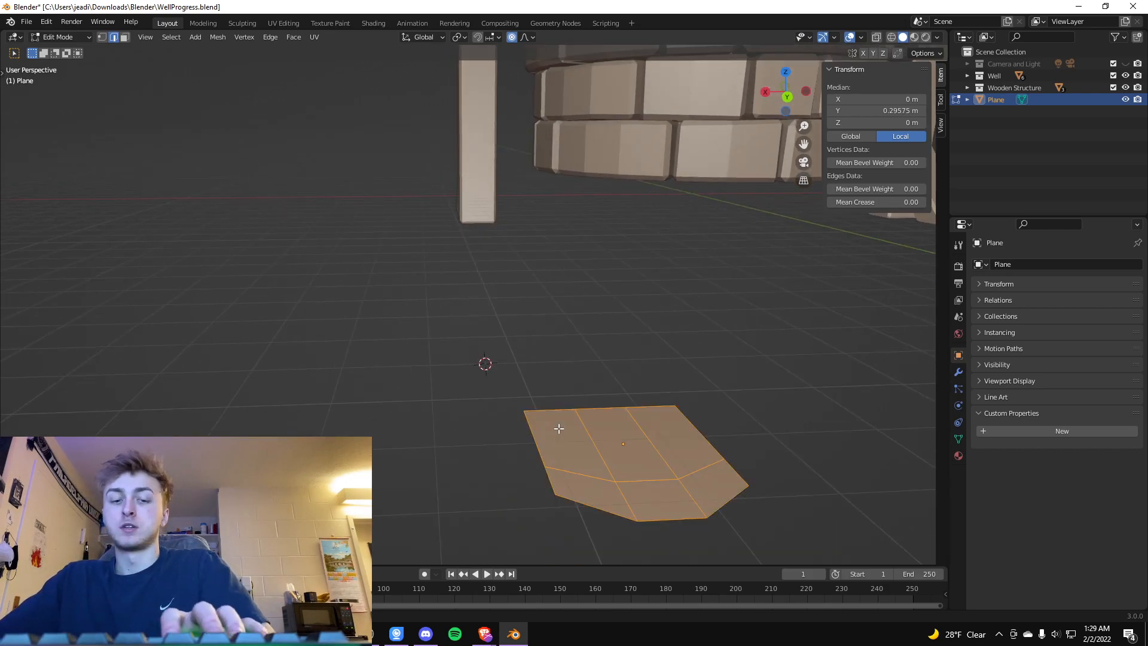
key(shift+d)
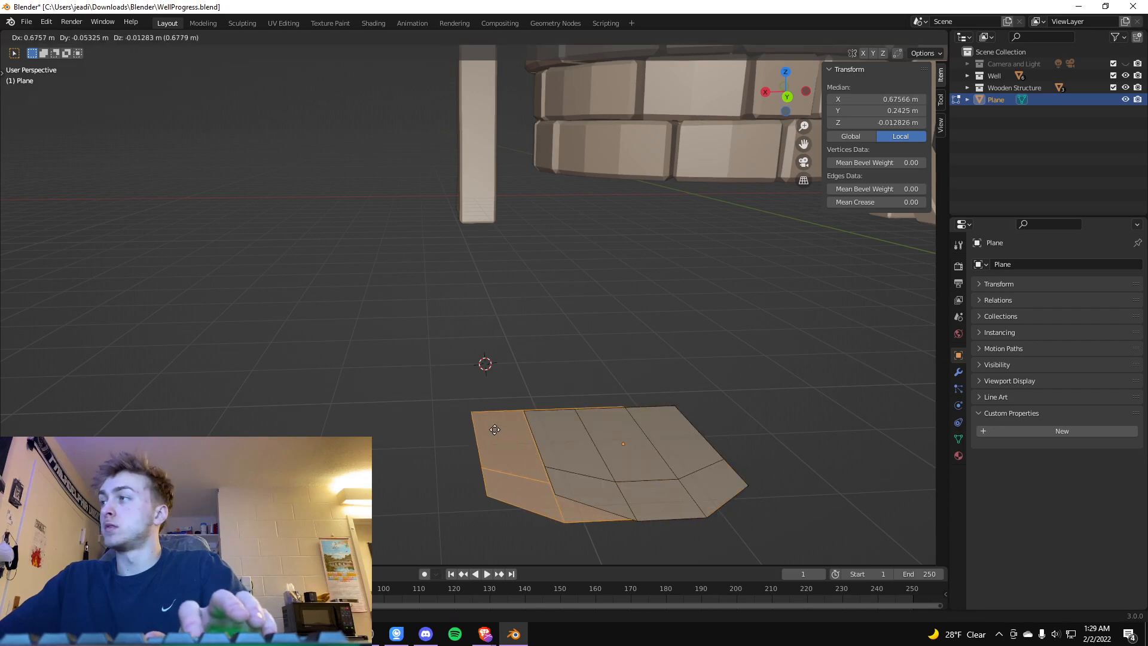
key(x)
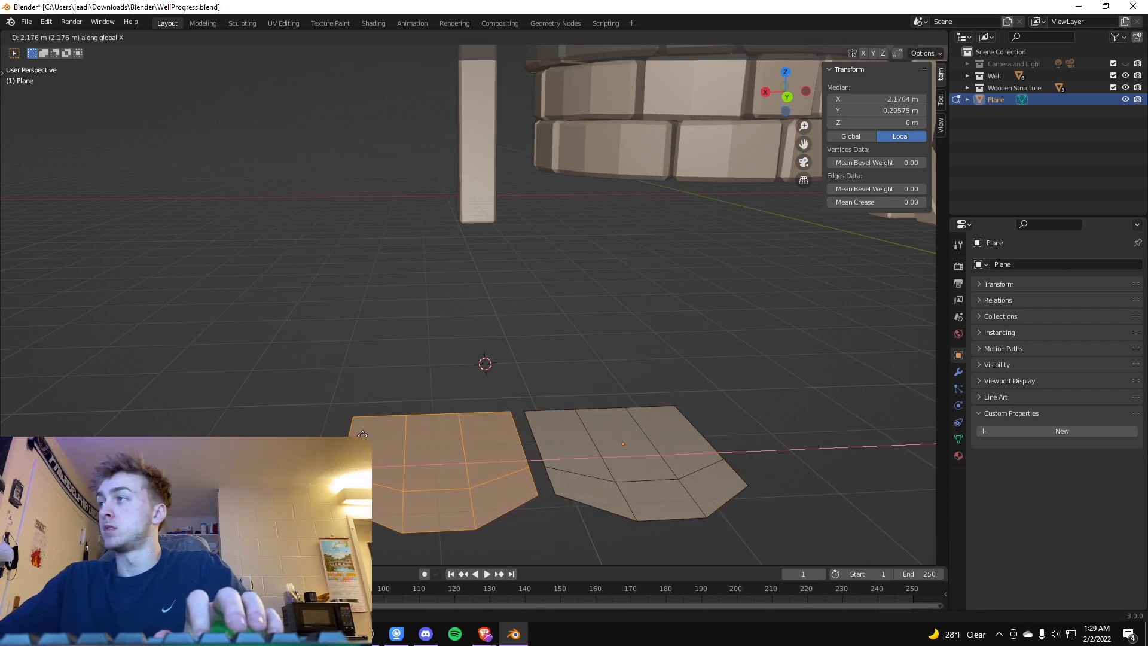
click(345, 431)
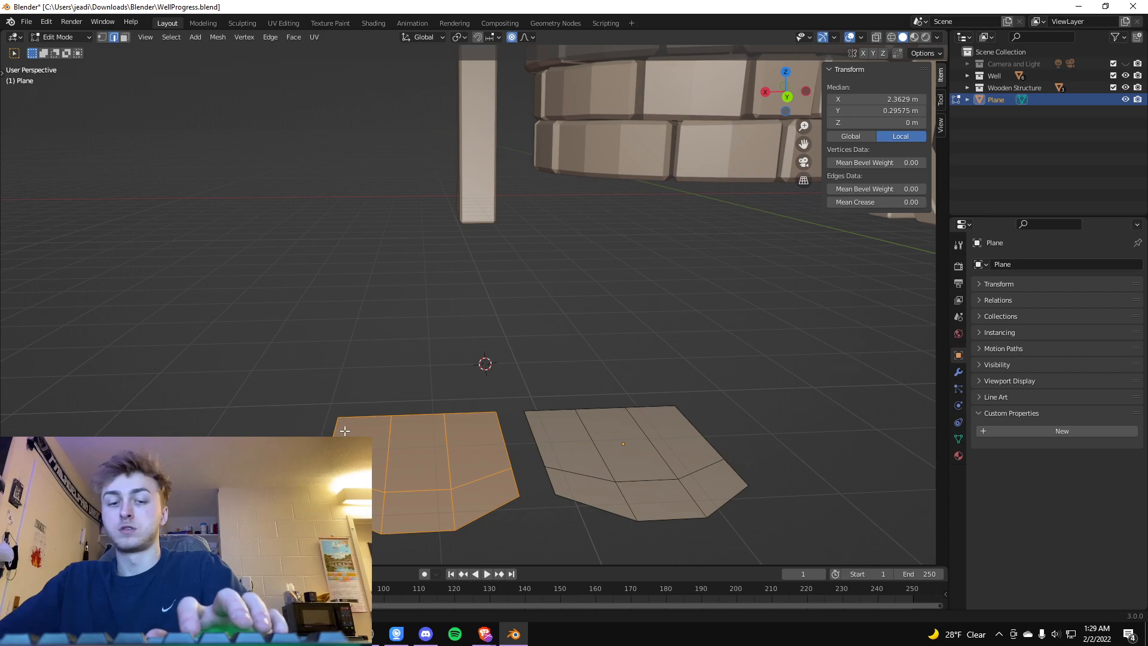
key(g)
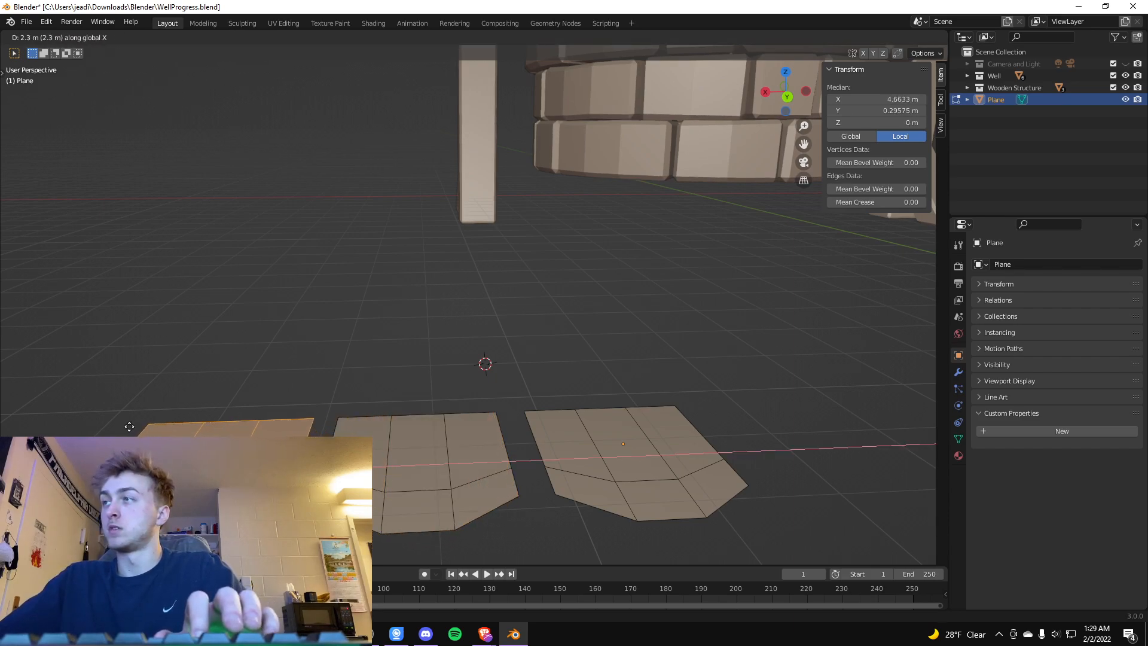
click(136, 435)
middle_drag(440, 390, 511, 443)
key(k)
click(516, 400)
click(544, 421)
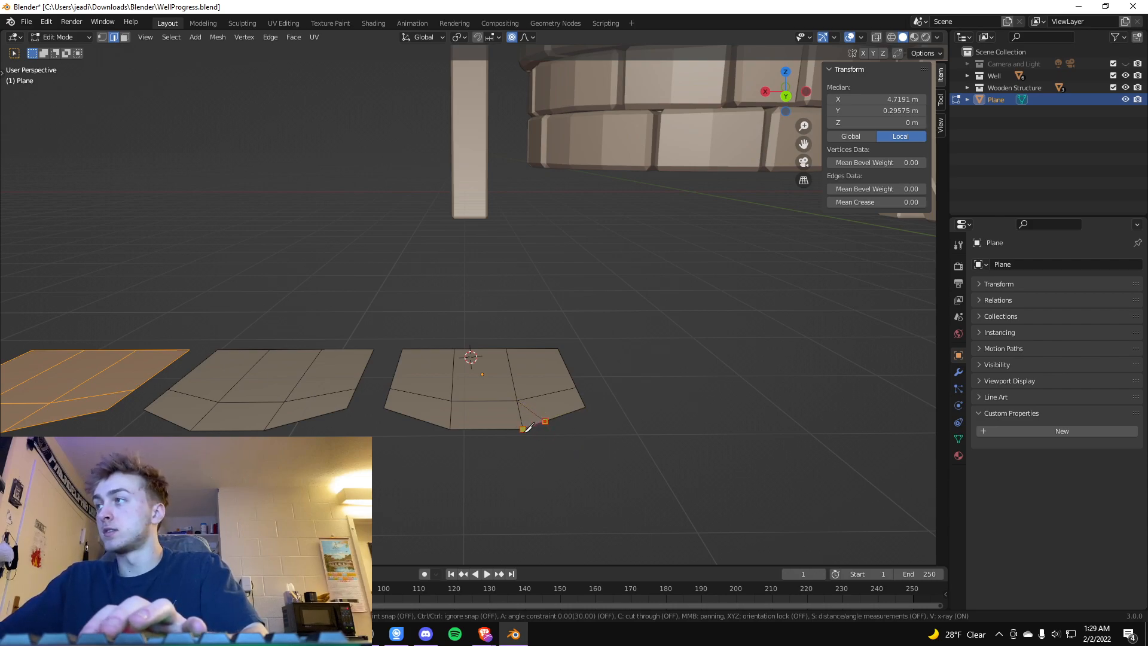
click(574, 449)
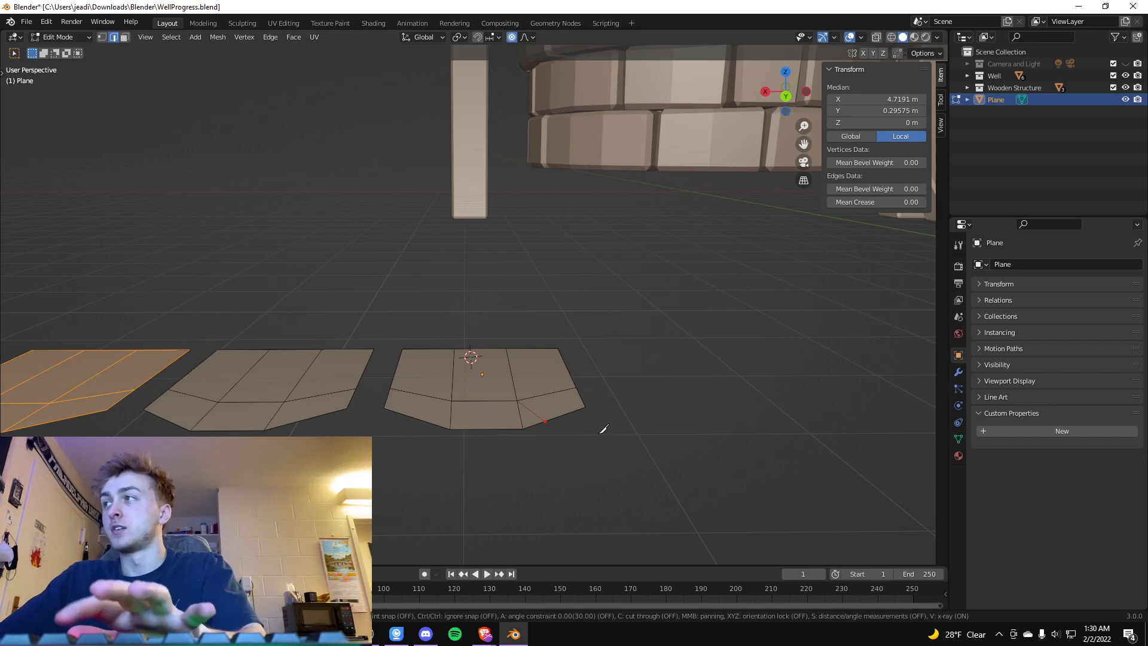
key(Escape)
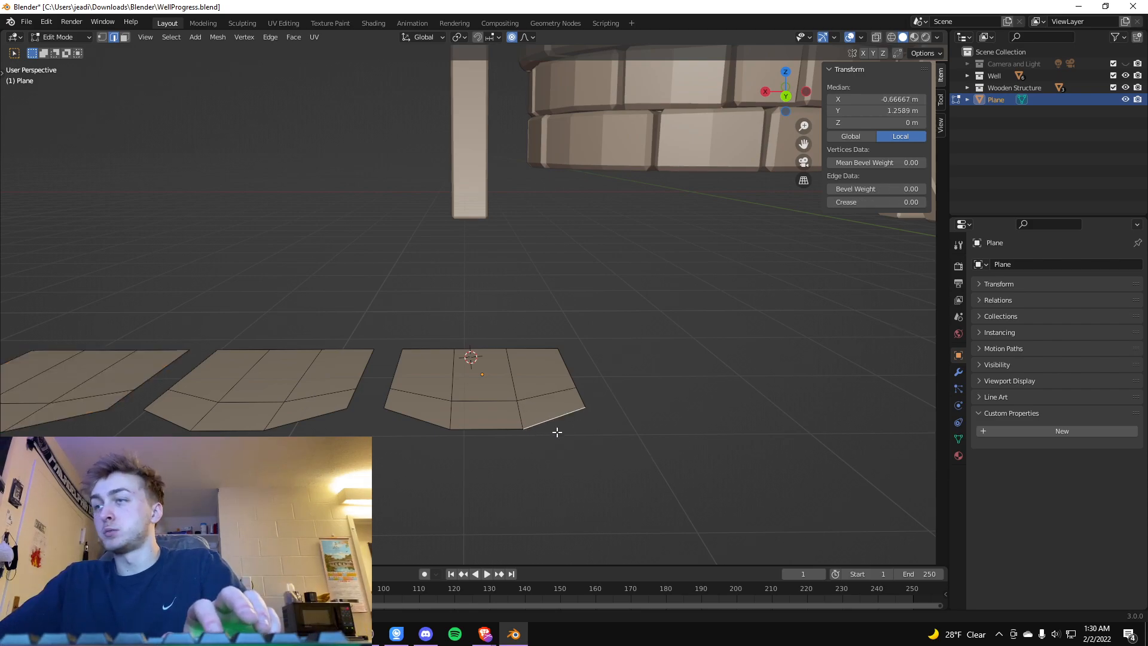
click(560, 438)
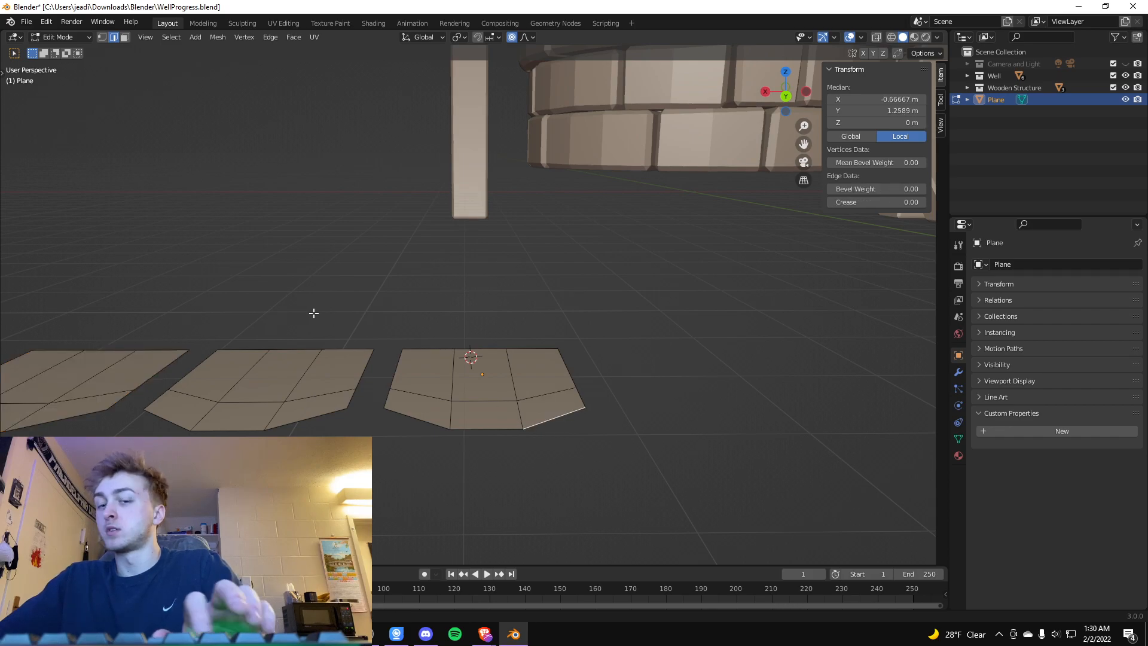
key(k)
click(517, 401)
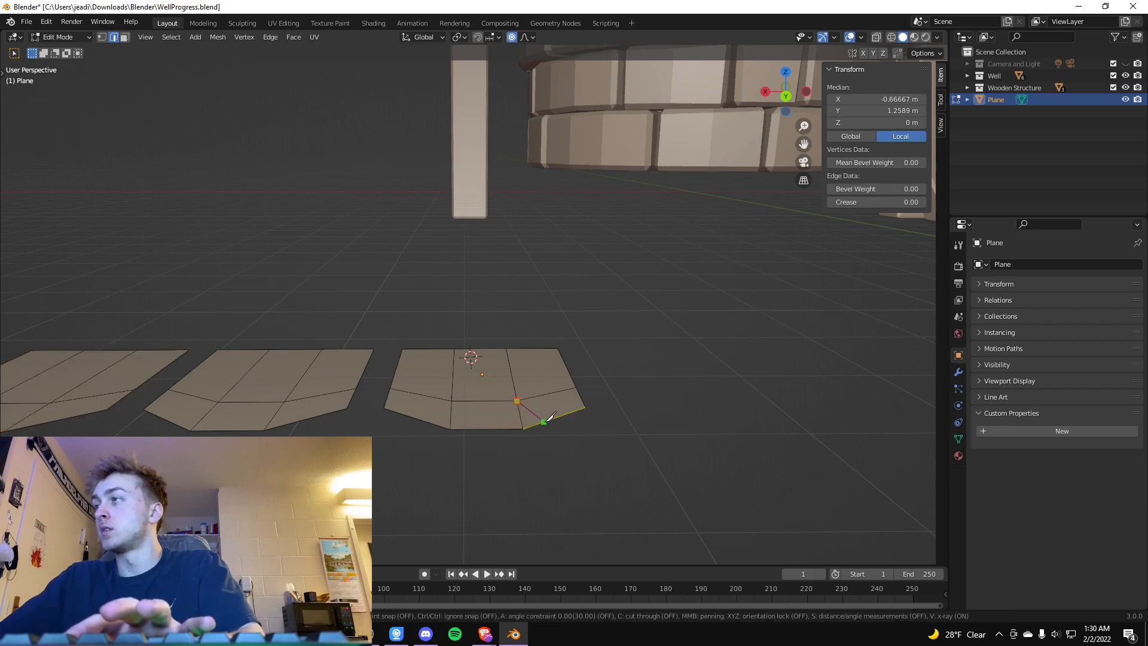
click(548, 420)
click(523, 429)
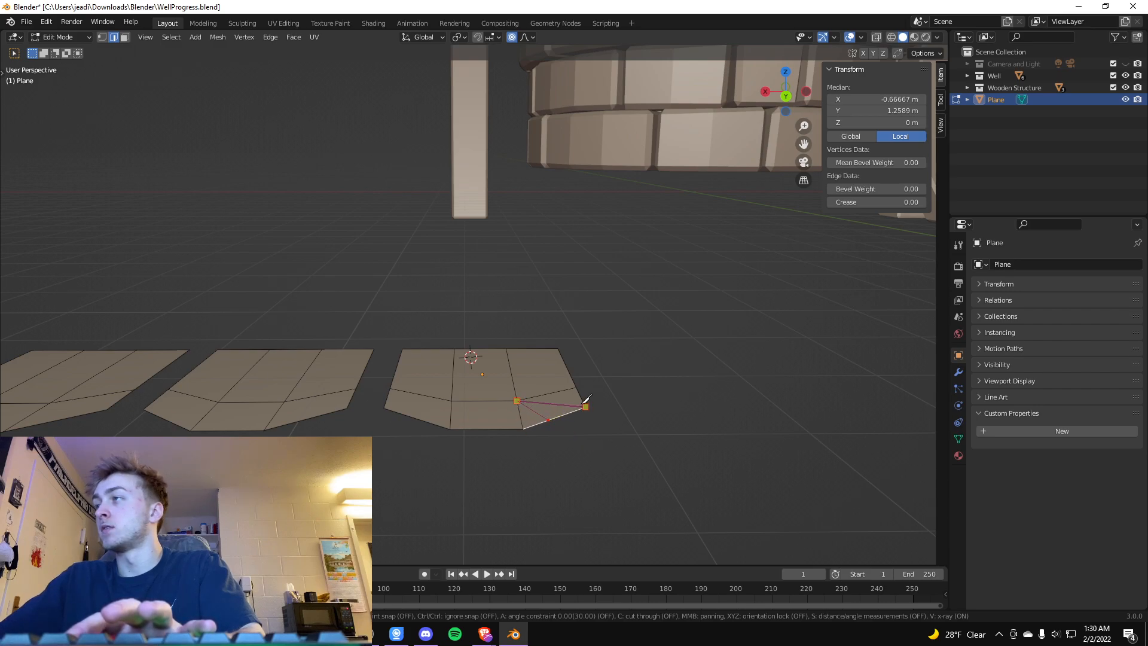
click(516, 401)
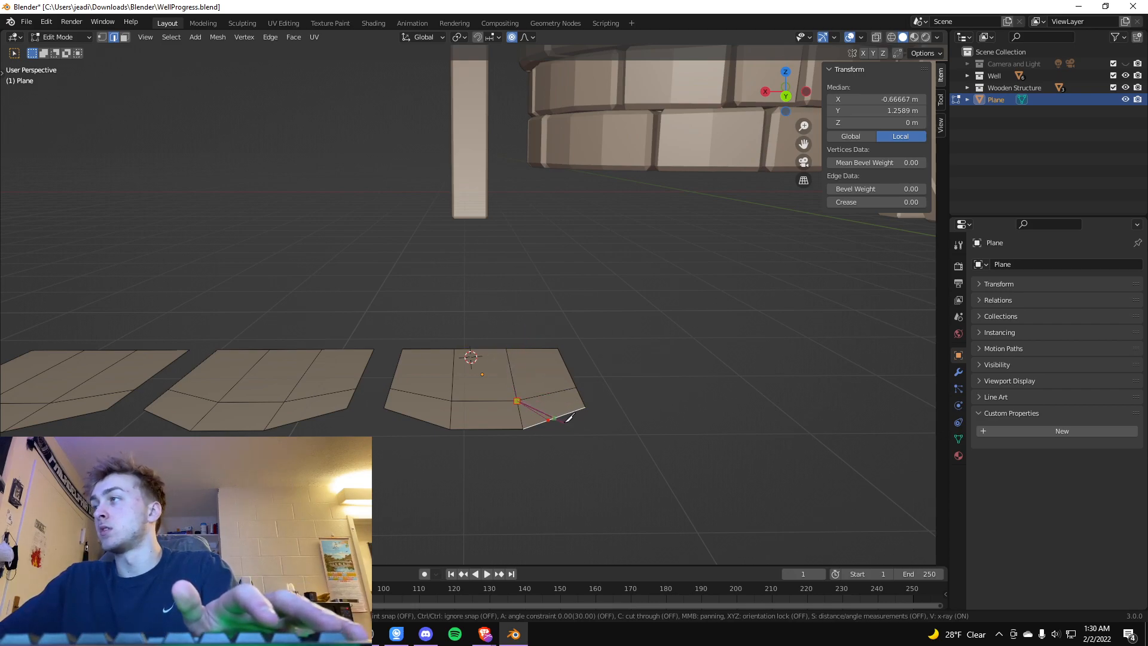
key(Escape)
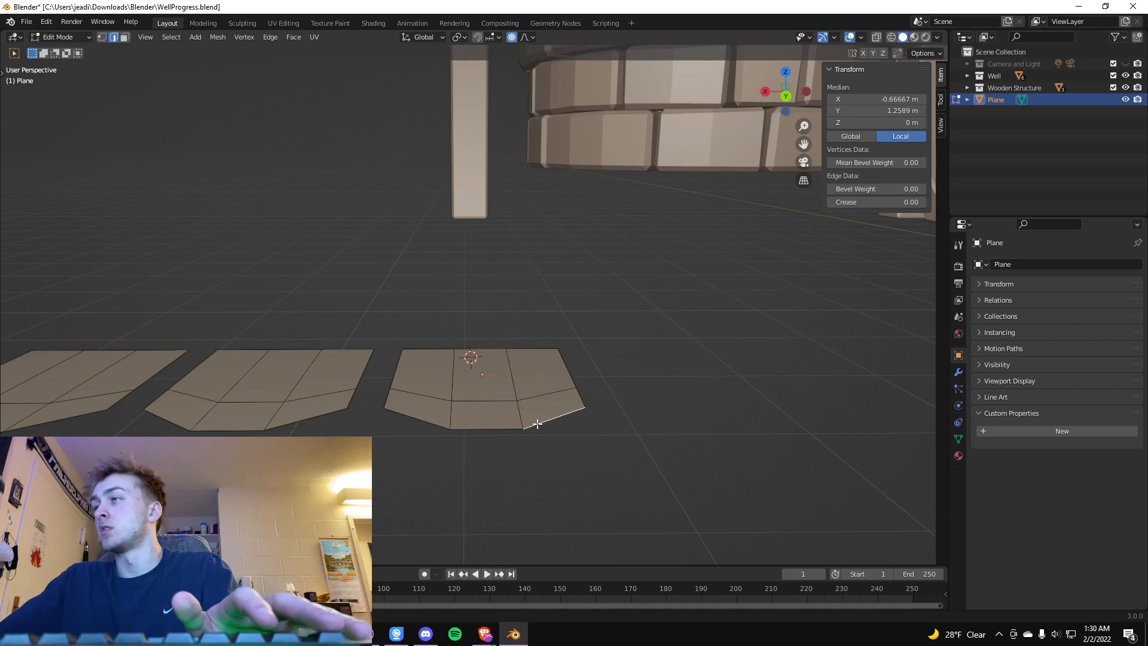
scroll(598, 437, up, 3)
scroll(597, 437, down, 3)
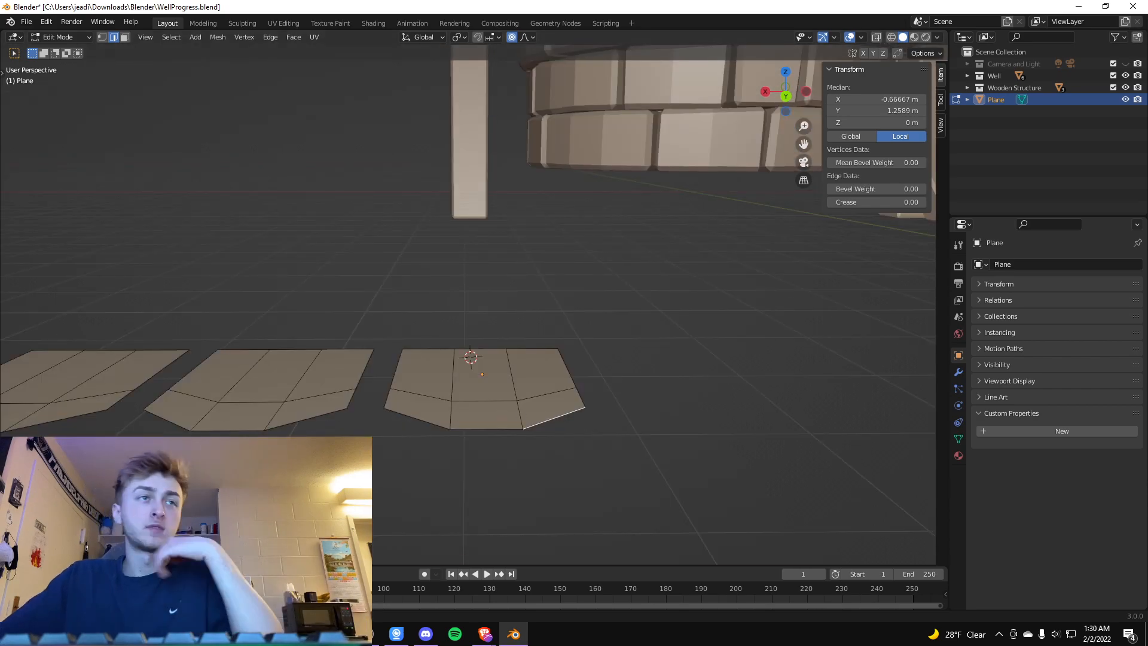
key(alt+Tab)
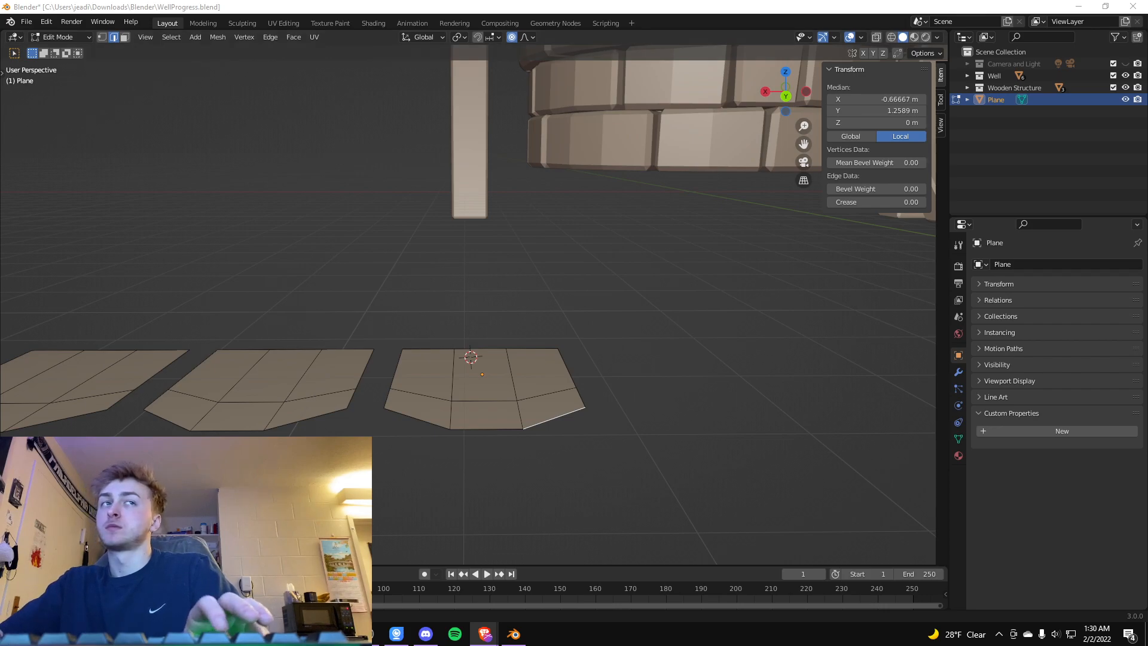
Knife-cut the nearest tile's outer front face from its inner loop-cut vertex to a point partway along the slanted front edge.
click(636, 418)
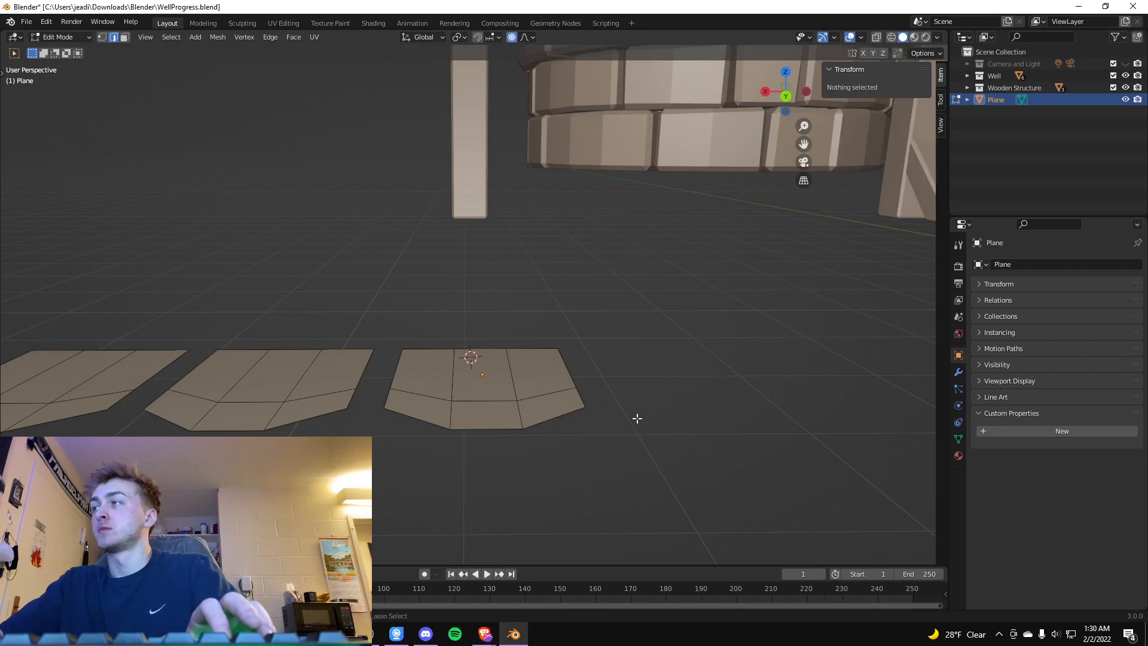
key(k)
click(517, 400)
click(542, 422)
key(Return)
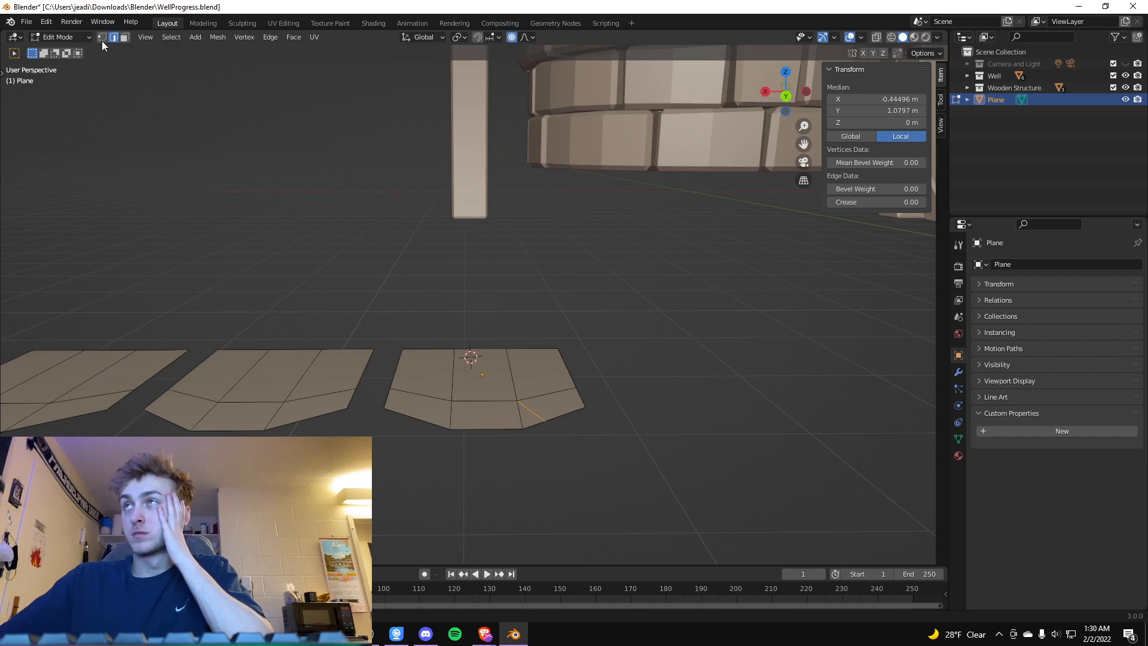
Delete the small triangular face formed by the knife cut to leave a notch in the tile's front edge.
click(124, 37)
click(533, 418)
right_click(532, 419)
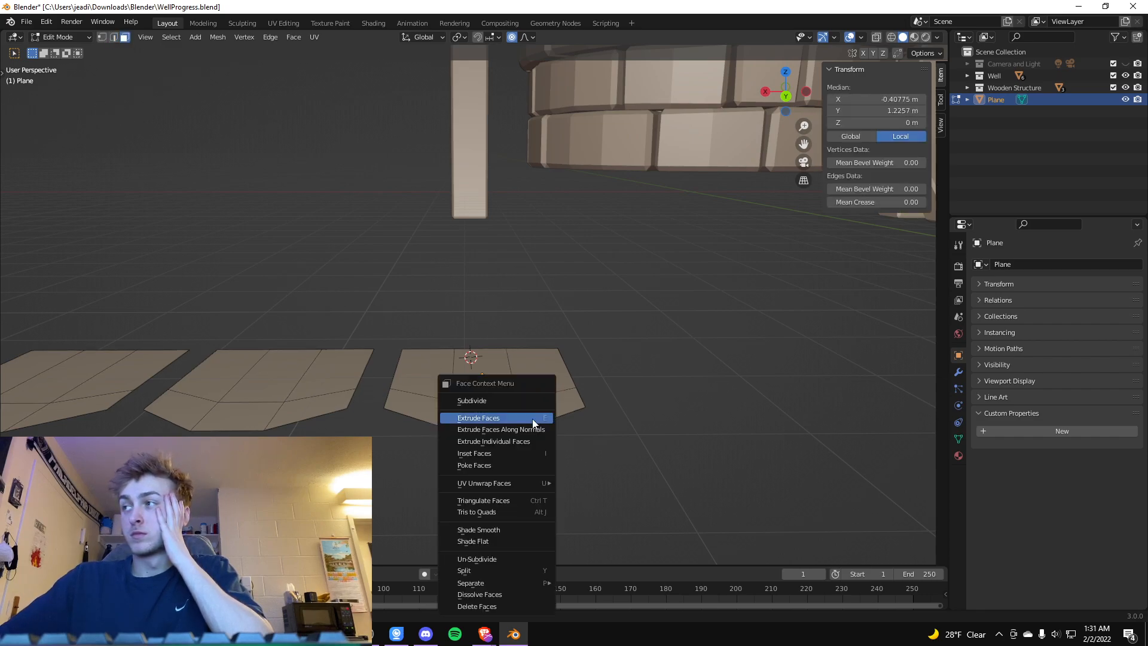
click(546, 438)
click(534, 422)
key(x)
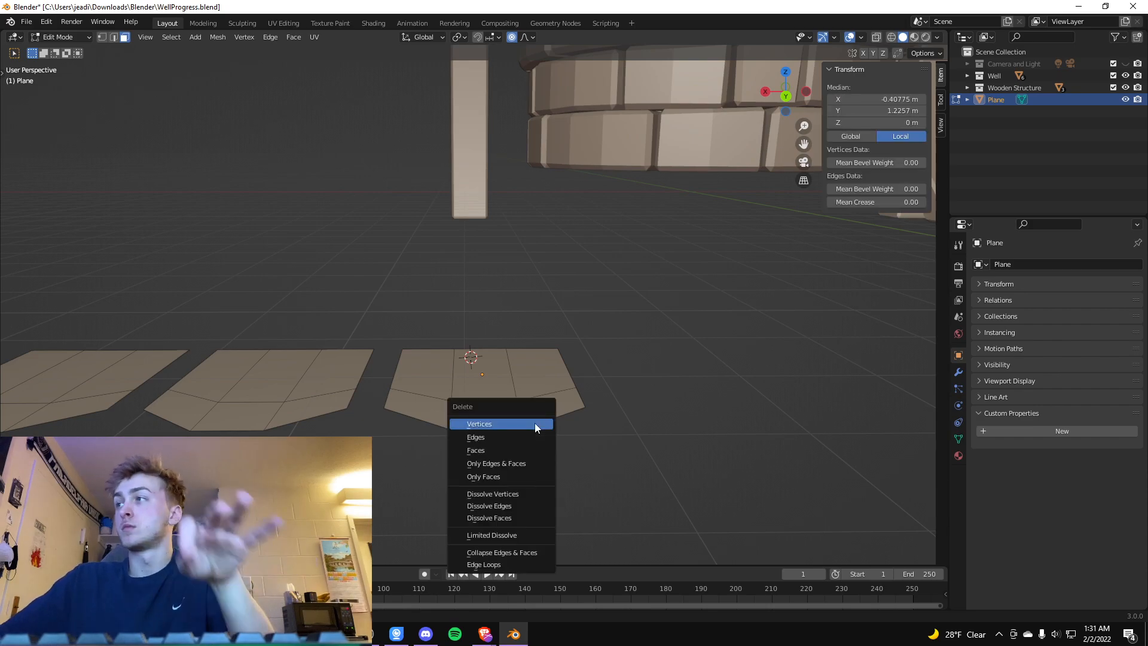
click(501, 449)
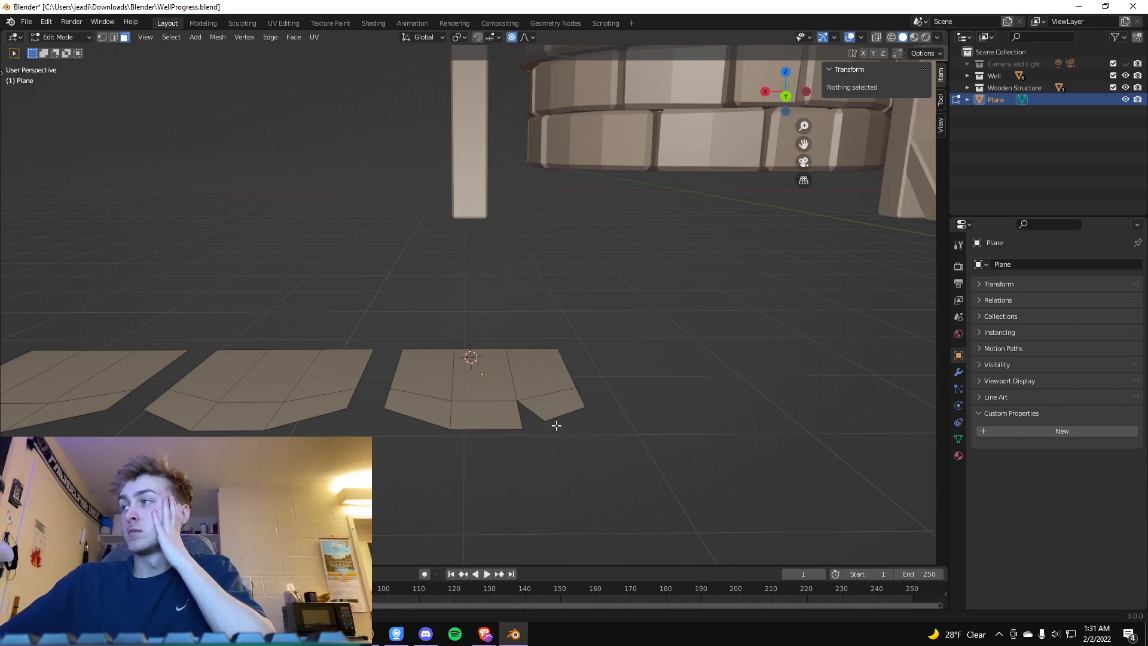
Switch to vertex selection and select the notch's corner vertex partway along the slanted front edge.
click(101, 37)
click(543, 420)
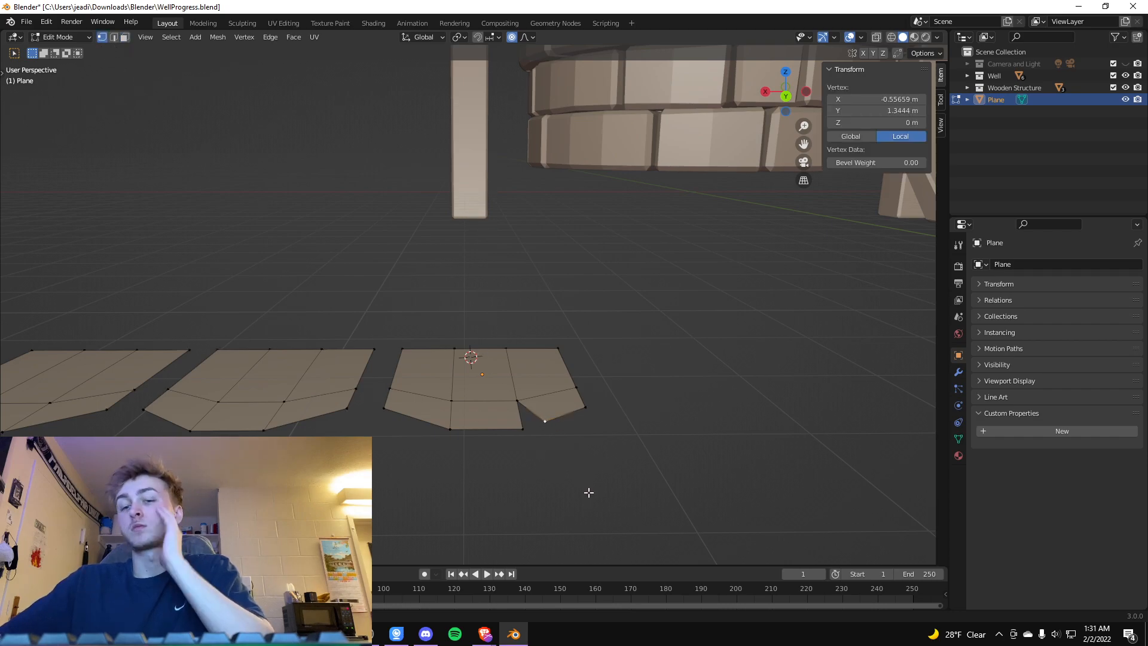
key(g)
key(x)
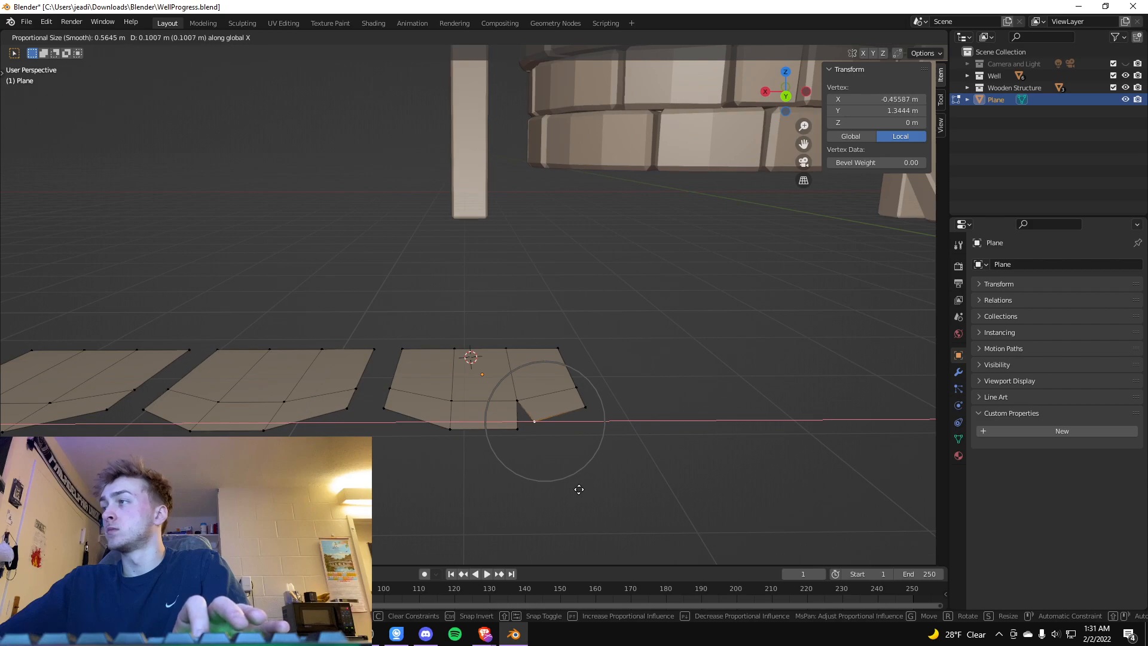
click(577, 489)
Turn off proportional editing and move the notch's selected corner vertex about 0.1 m along X and about 0.1 m along Y.
key(o)
key(g)
key(x)
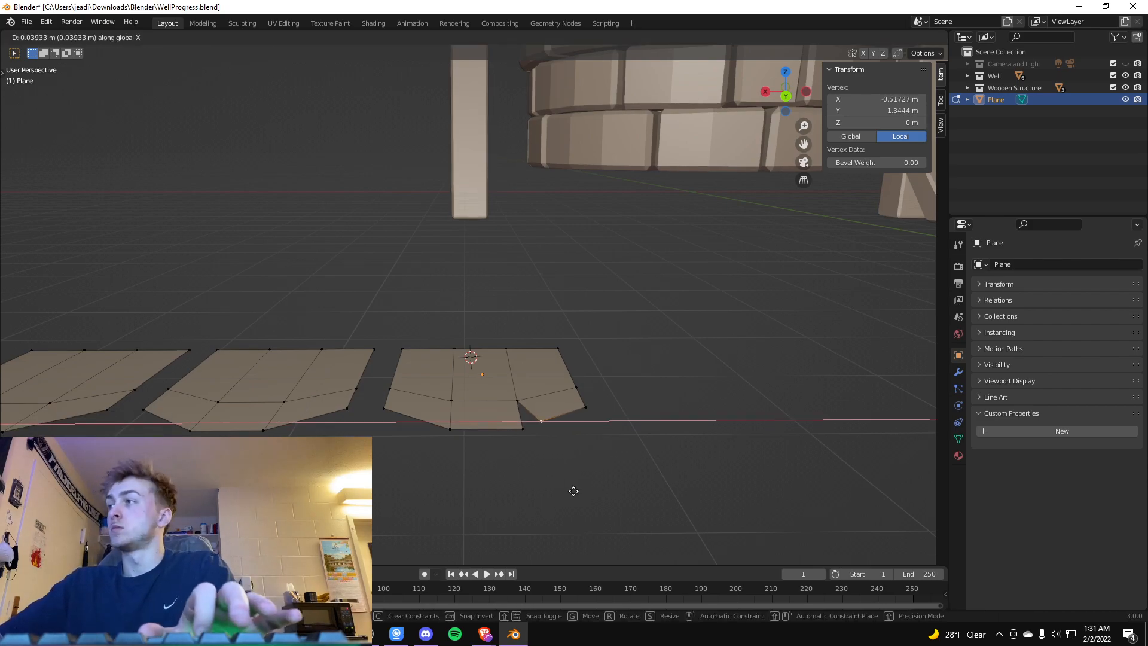
click(568, 521)
key(g)
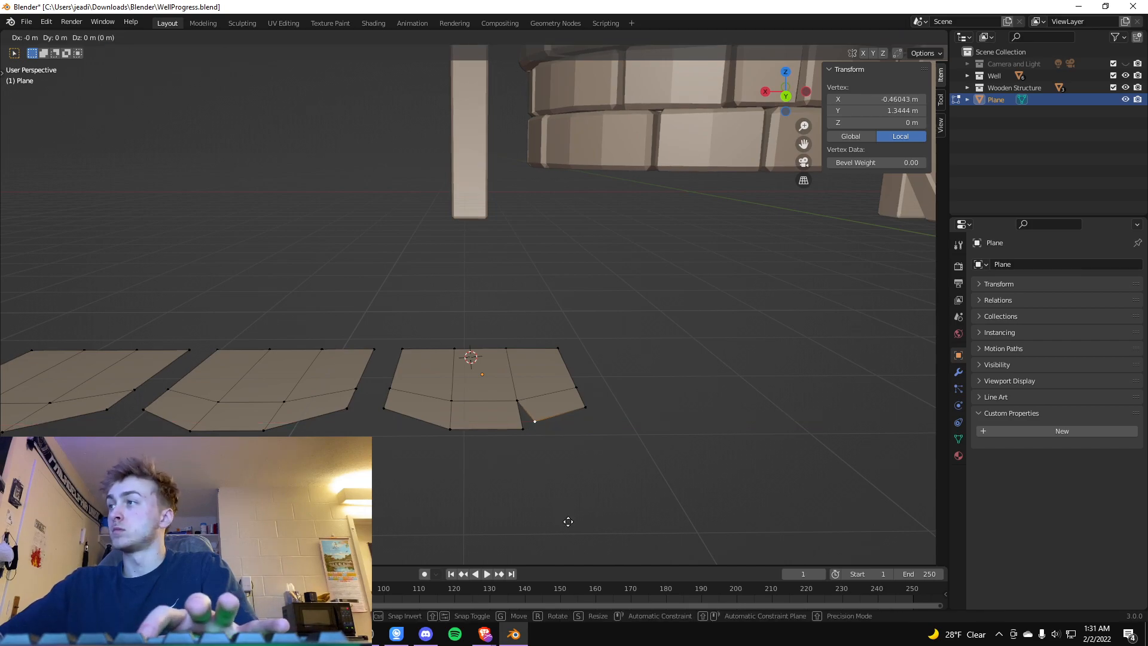
key(y)
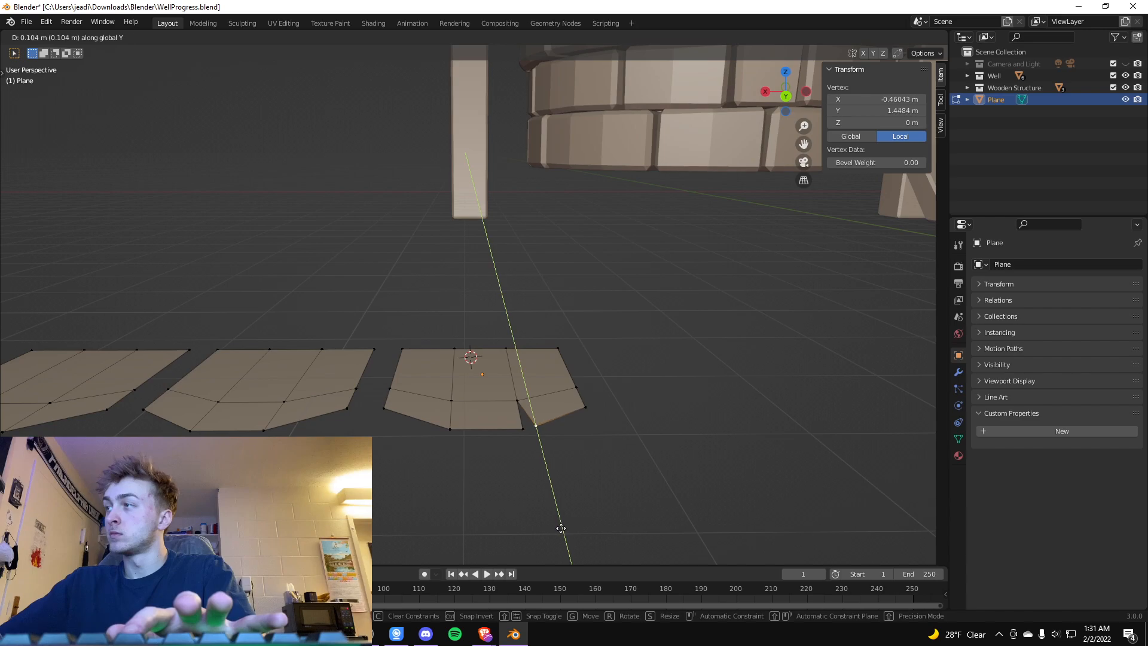
click(559, 529)
click(633, 468)
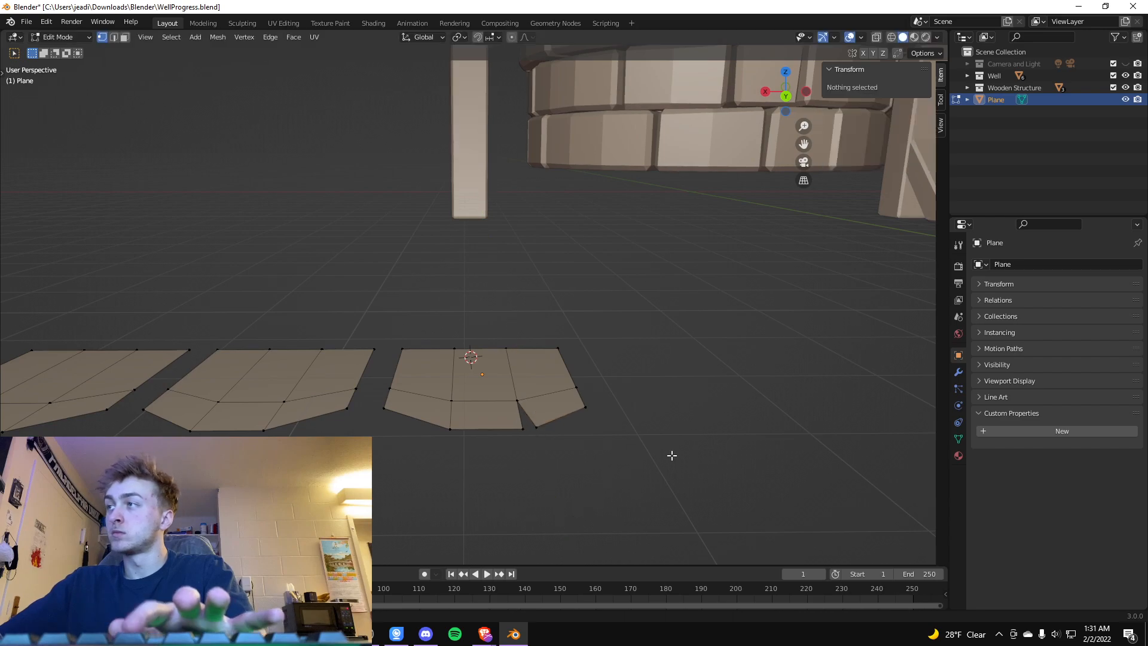
mouse_move(633, 469)
middle_down()
mouse_move(648, 473)
mouse_move(634, 463)
middle_up()
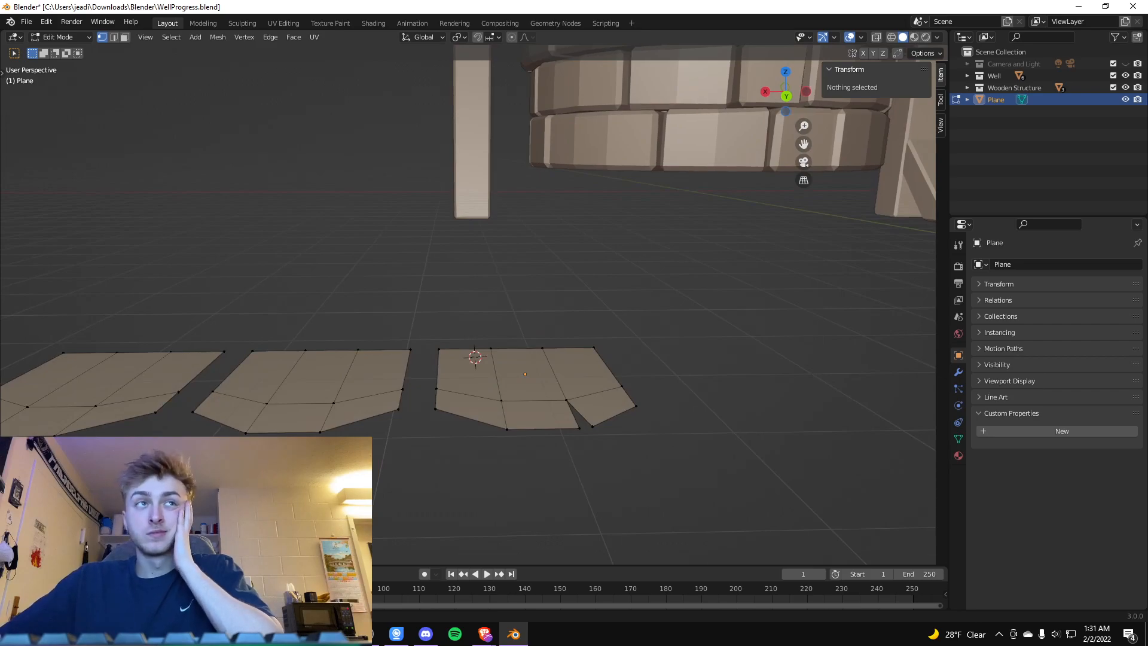
key(alt+Tab)
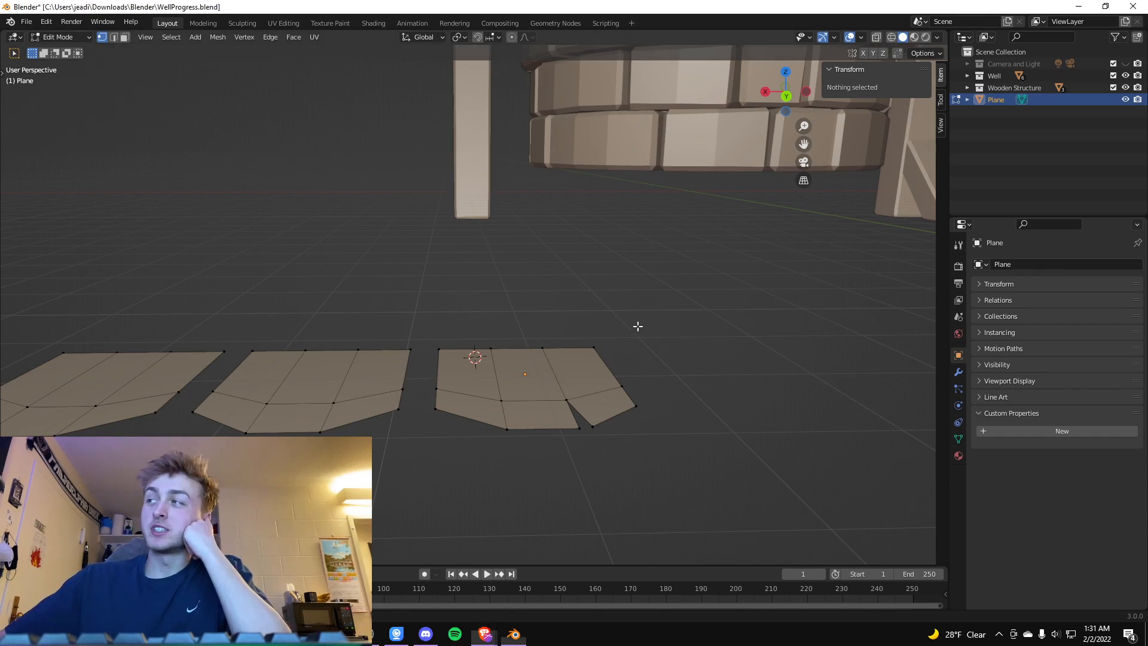
scroll(634, 331, up, 2)
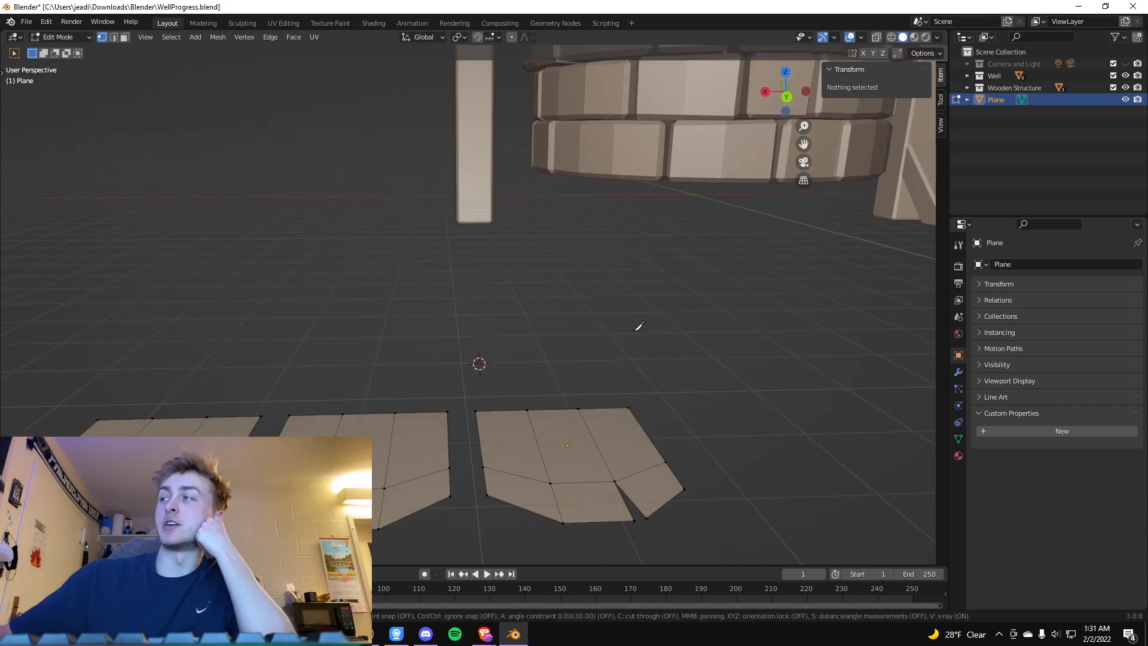
key(k)
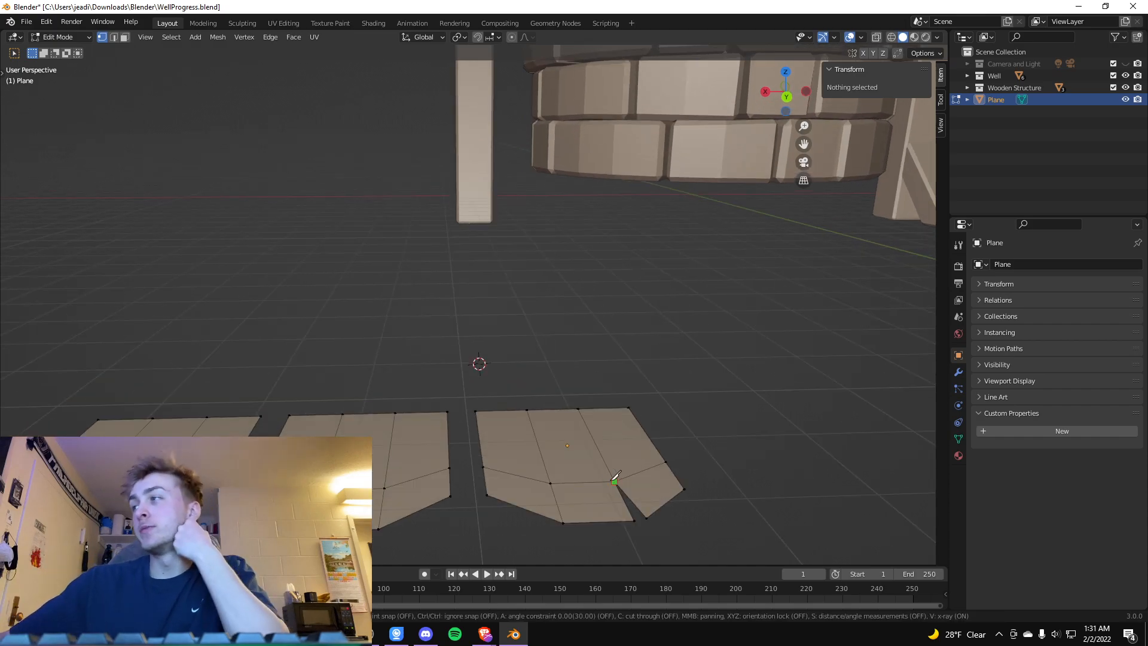
click(591, 432)
click(543, 439)
click(564, 482)
click(599, 468)
click(659, 452)
key(ctrl+z)
key(ctrl+z)
key(ctrl+z)
key(ctrl+z)
key(Escape)
click(583, 420)
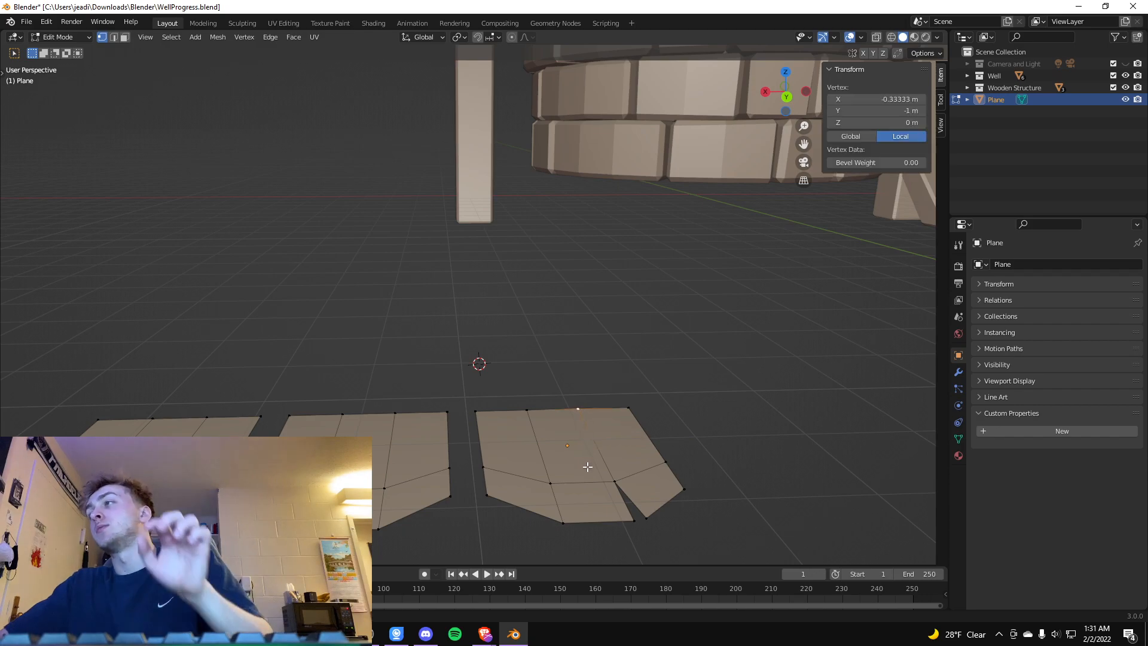
key(k)
click(593, 440)
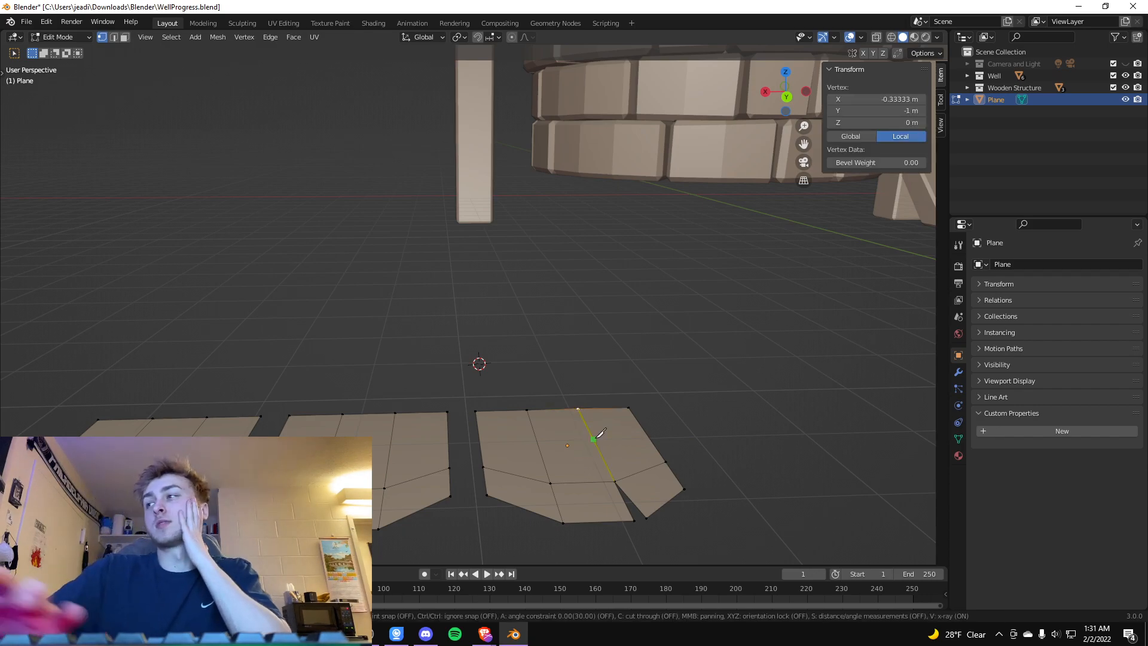
click(550, 483)
key(Escape)
key(k)
click(593, 439)
click(577, 482)
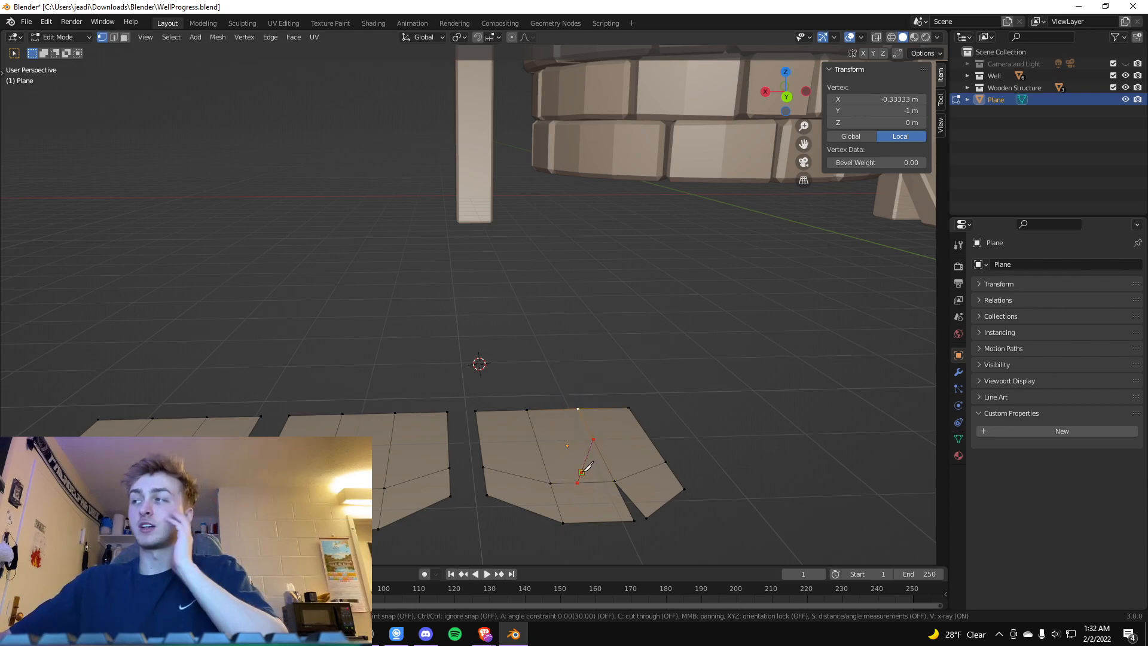
key(Escape)
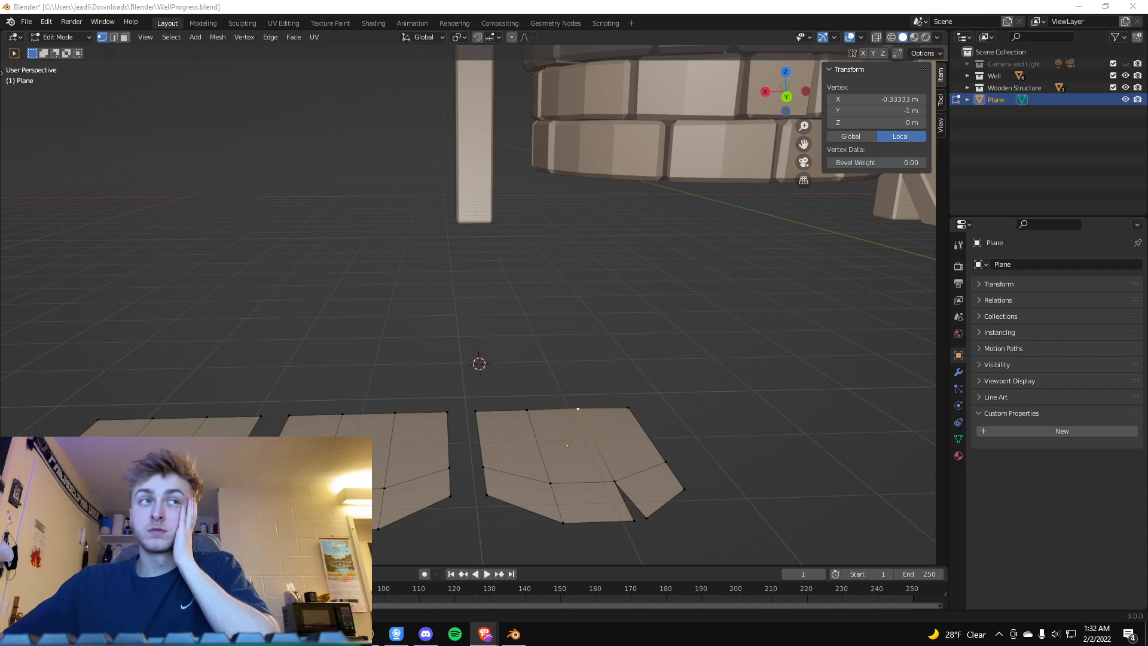
Move the middle tile's side vertex to about X 1.29 m and the lower corner beside it to X 1.4162 m, both along global X.
click(450, 467)
key(g)
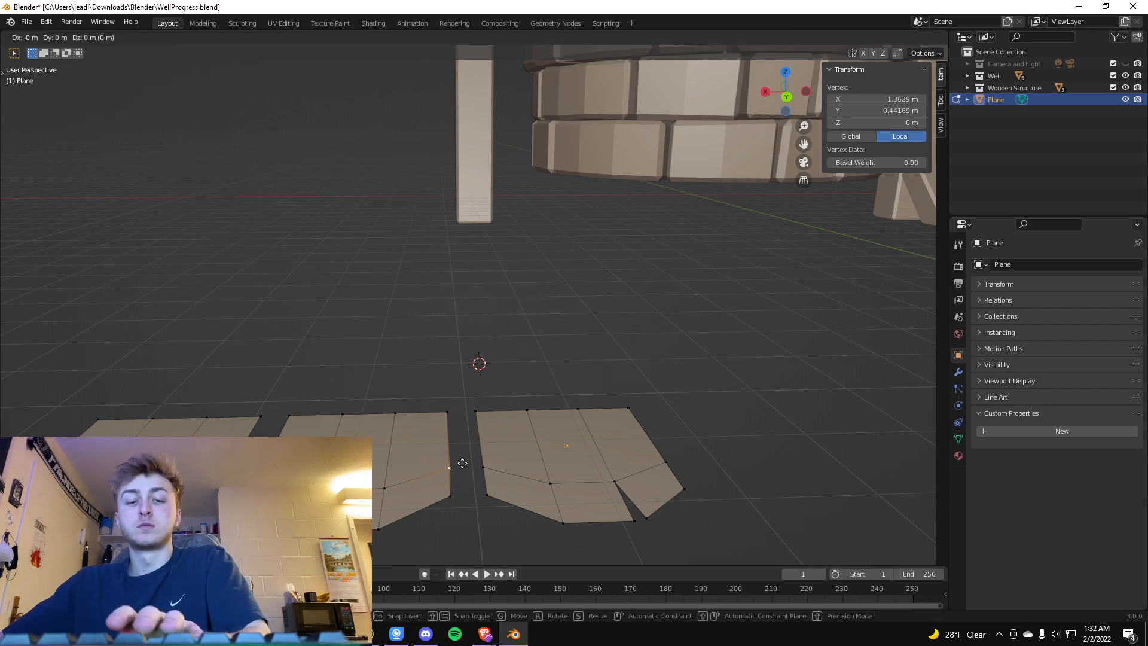
key(x)
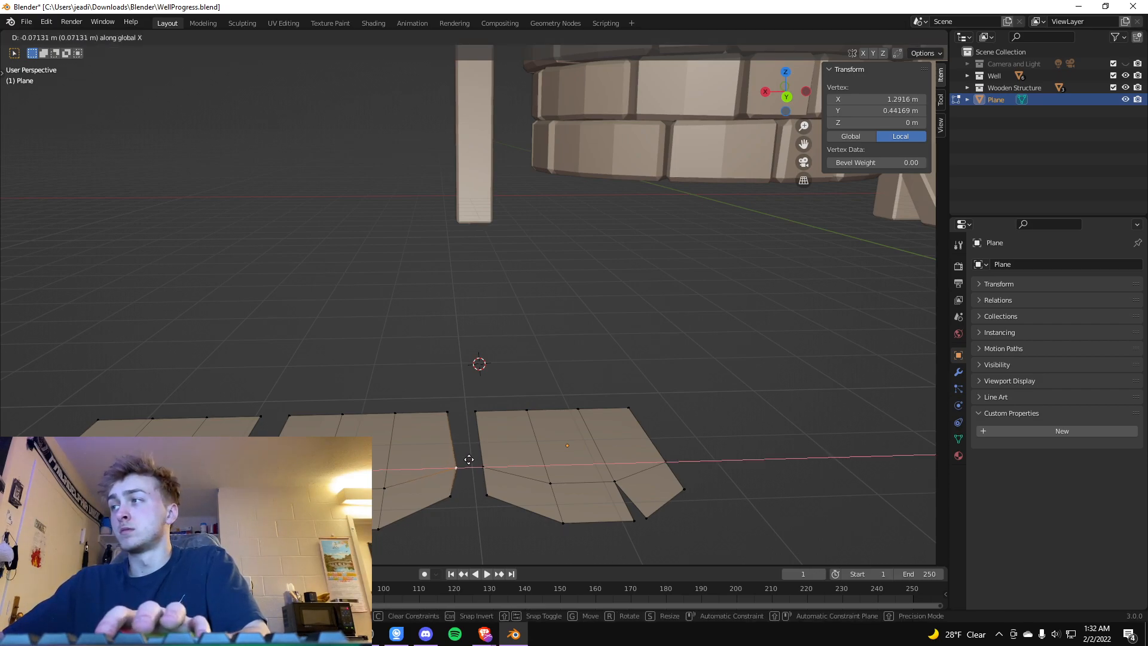
click(465, 460)
click(452, 496)
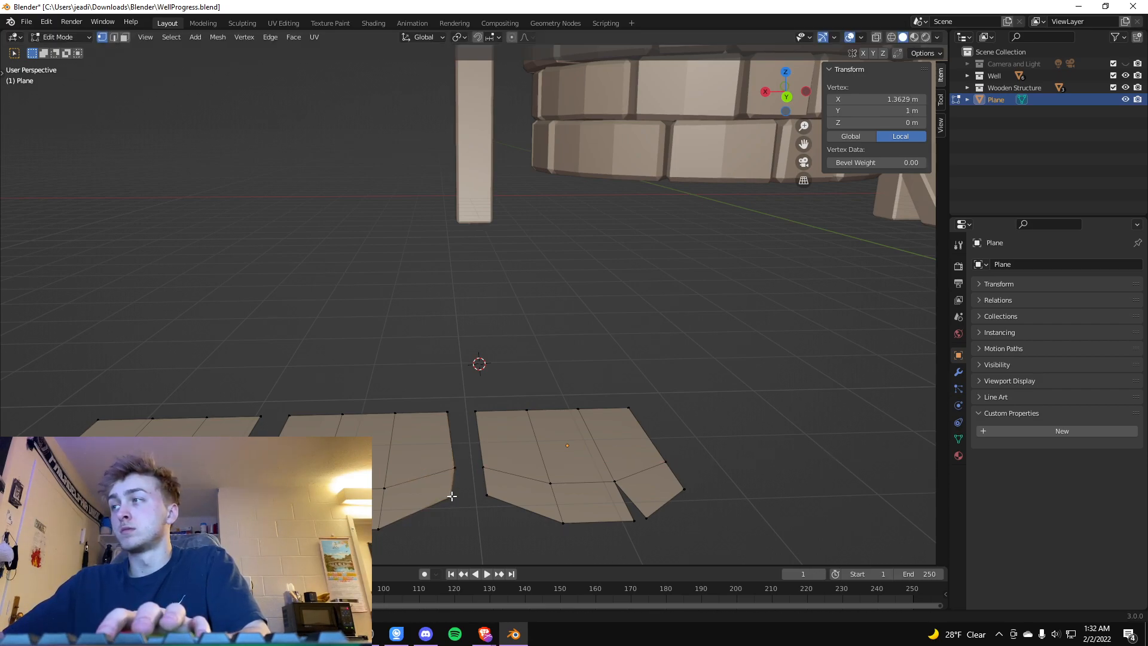
key(g)
key(x)
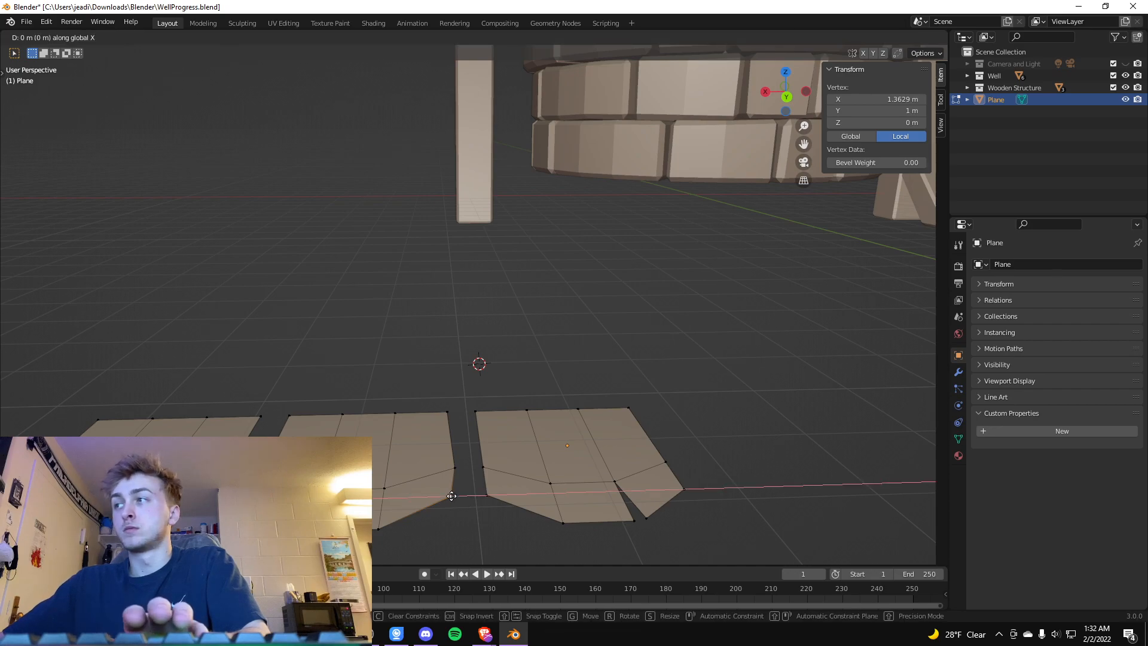
click(446, 495)
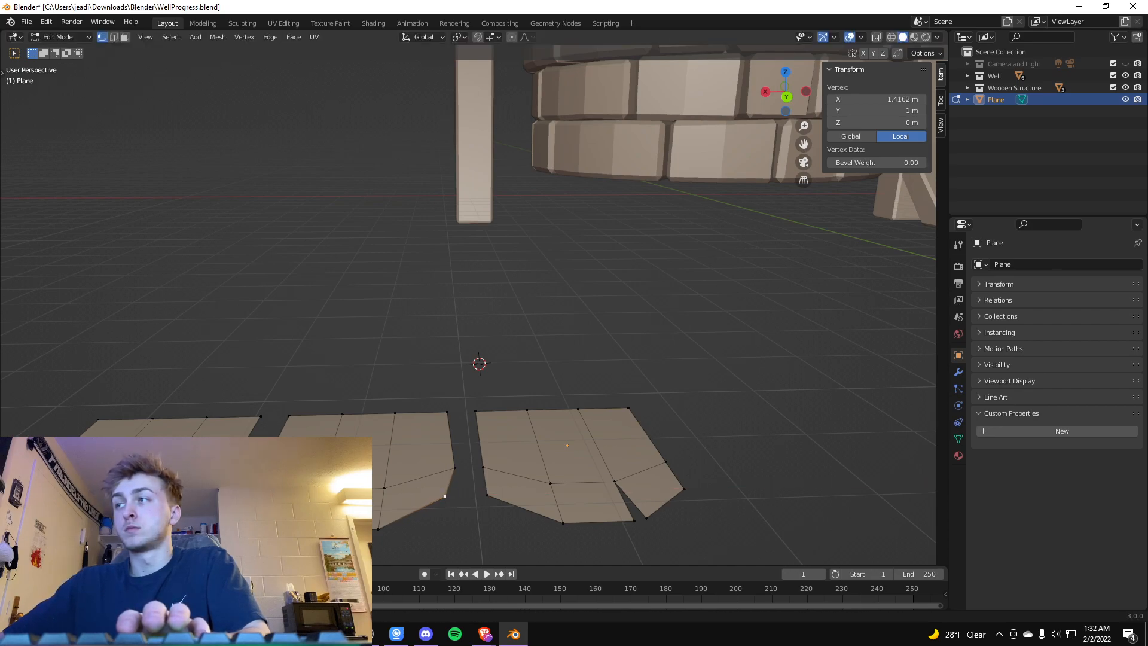
Shift the middle tile's inner lower vertex slightly along global X and move its opposite lower corner to about X 3.27 m.
click(325, 490)
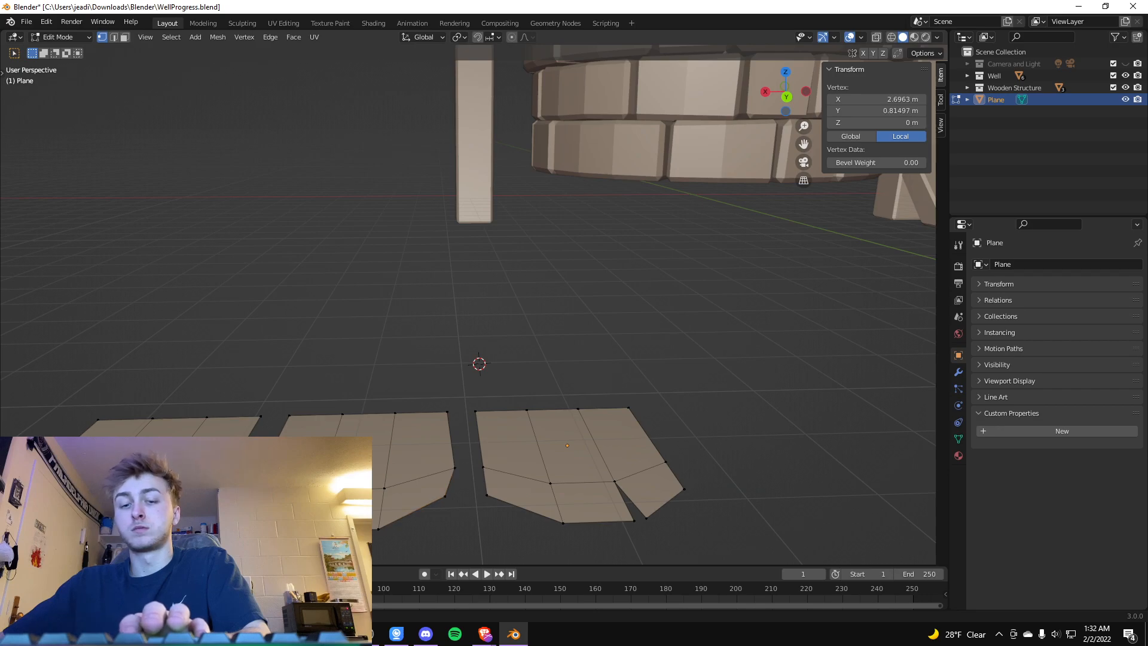
key(g)
key(x)
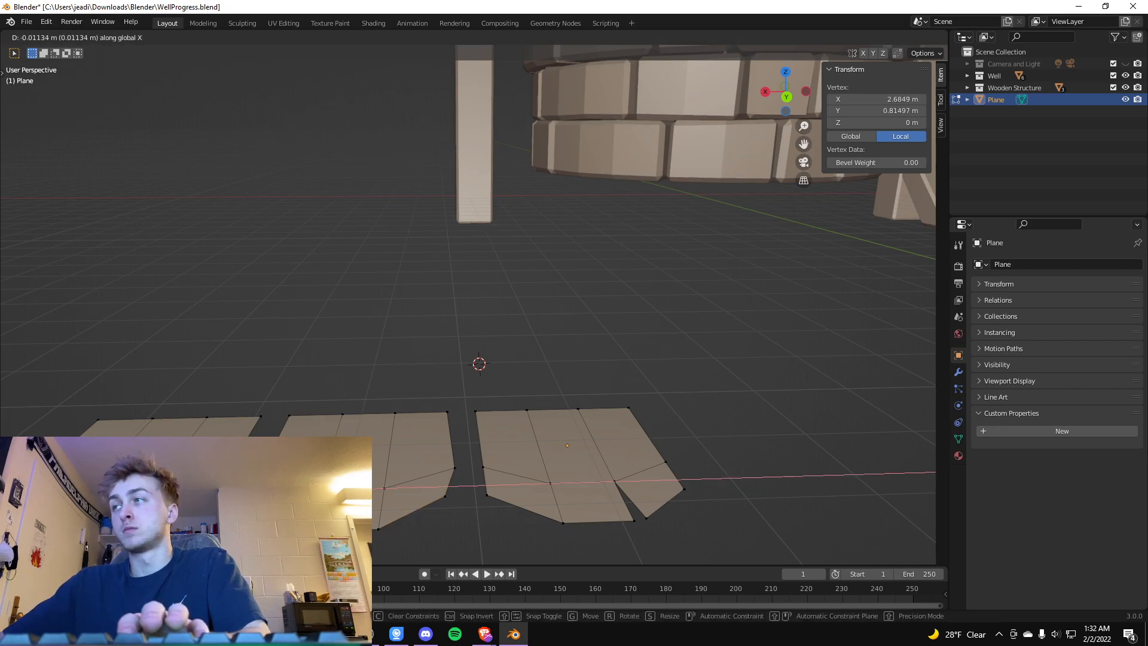
key(Return)
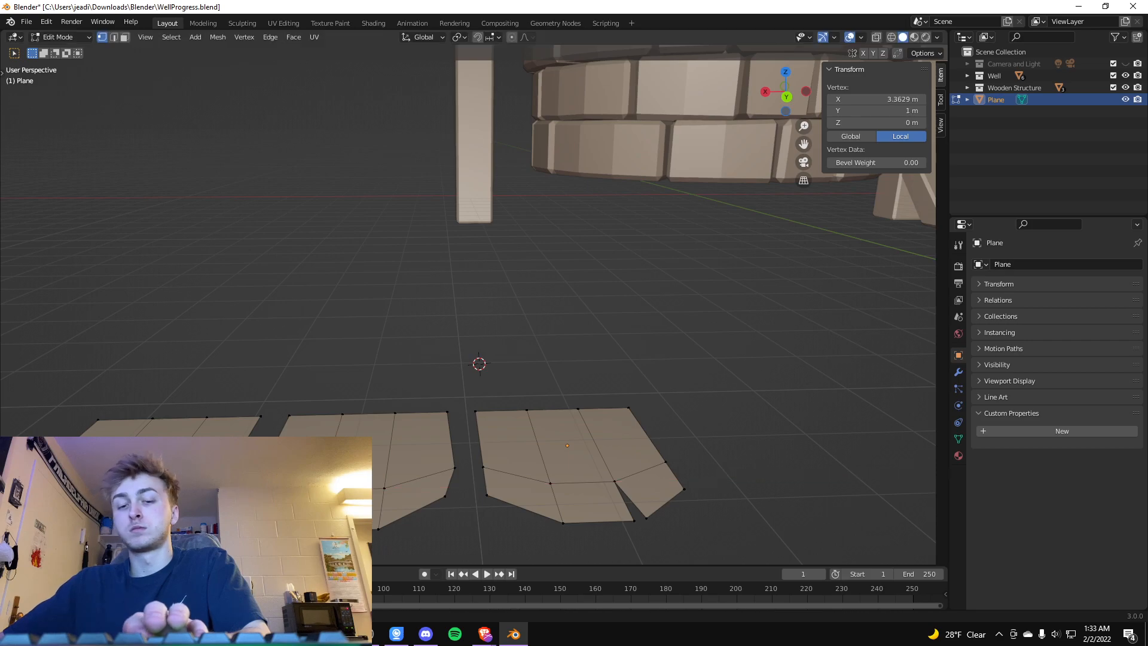
key(g)
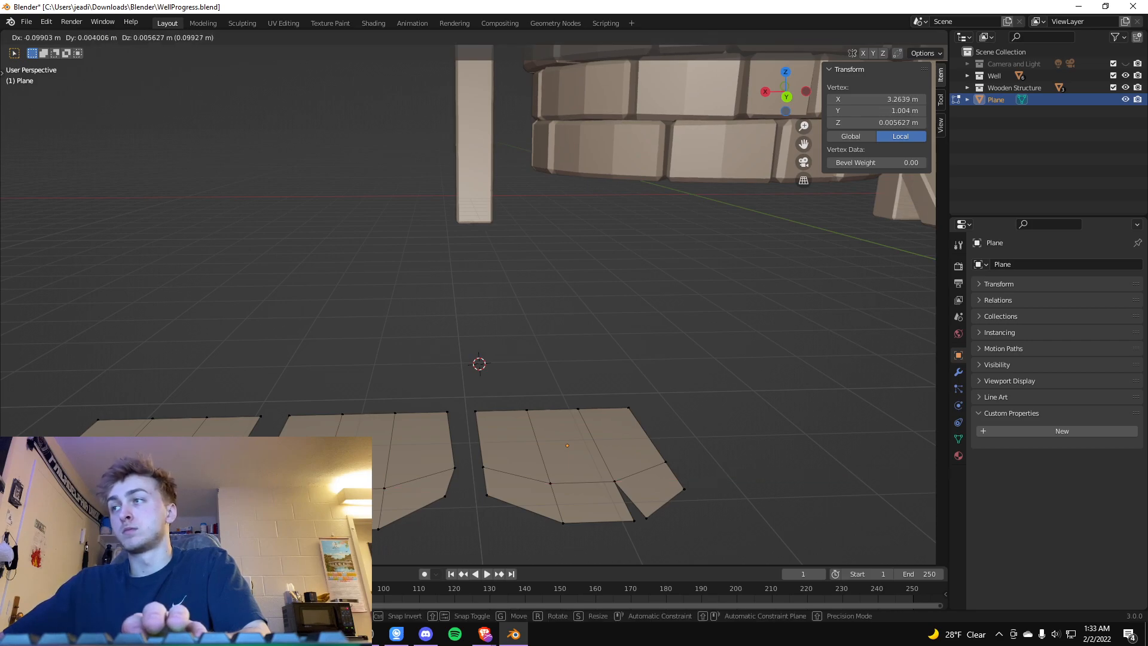
key(x)
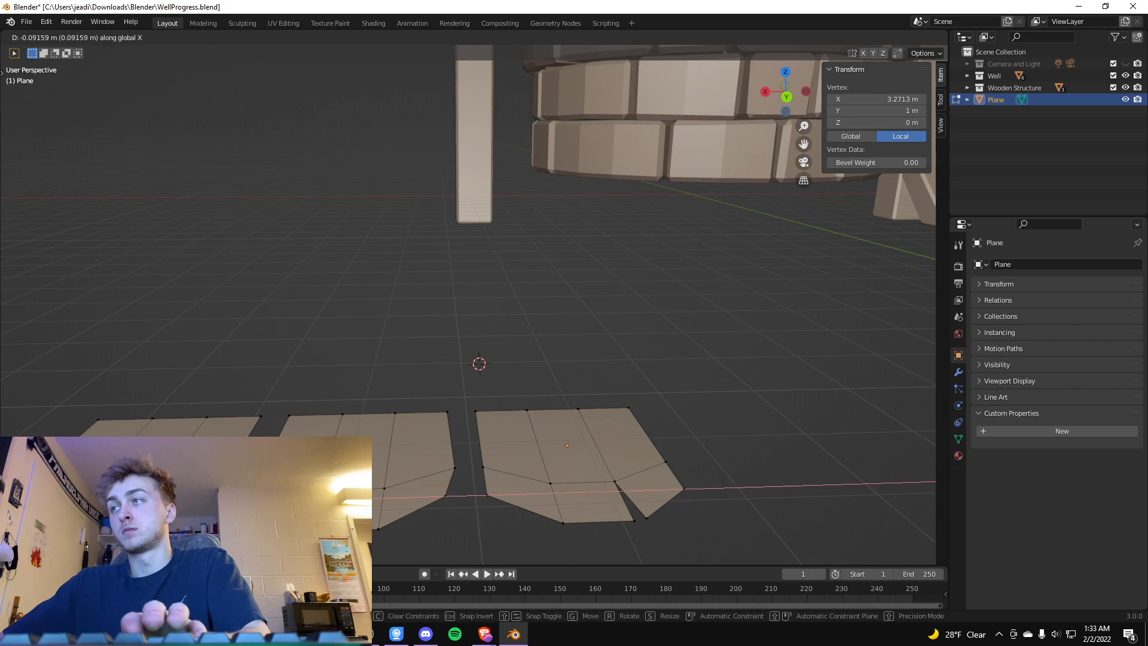
key(Return)
Move the leftmost tile's outer lower corner vertex along global X to X 5.5295 m.
mouse_move(299, 499)
middle_down()
mouse_move(311, 511)
mouse_move(314, 485)
mouse_move(314, 519)
mouse_move(314, 502)
middle_up()
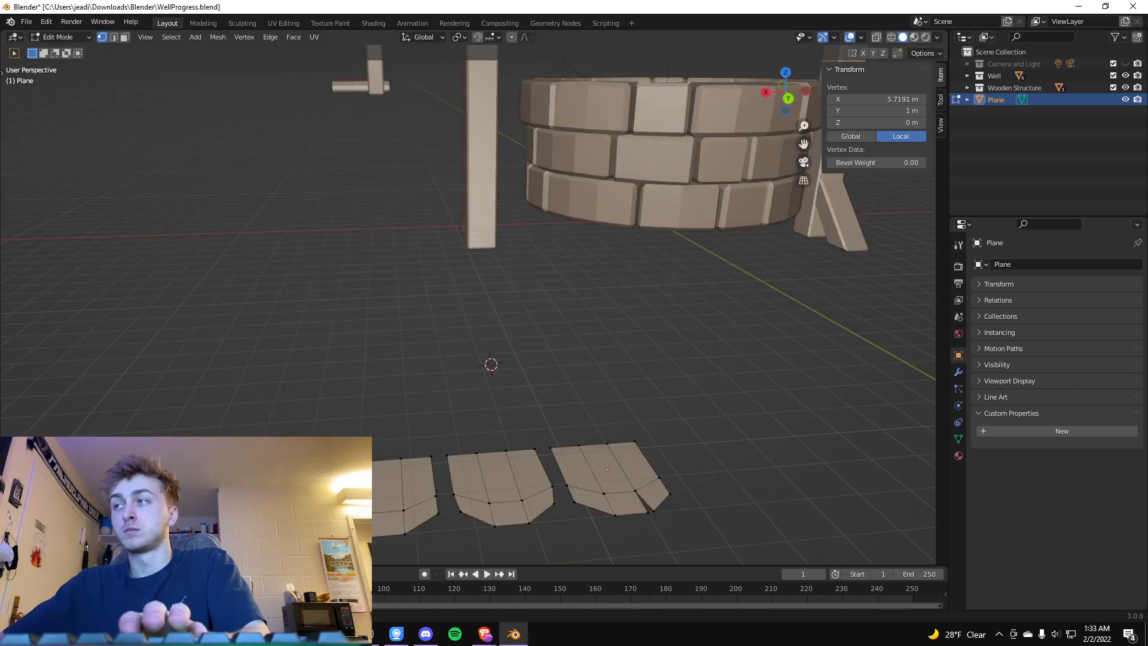
key(g)
key(x)
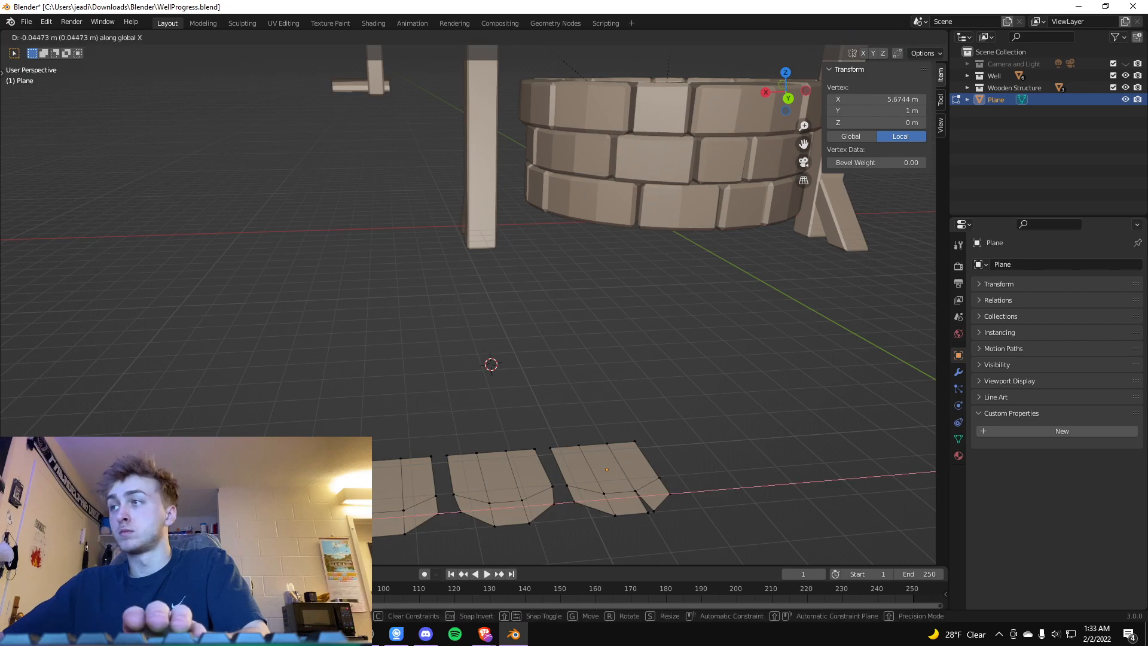
click(397, 529)
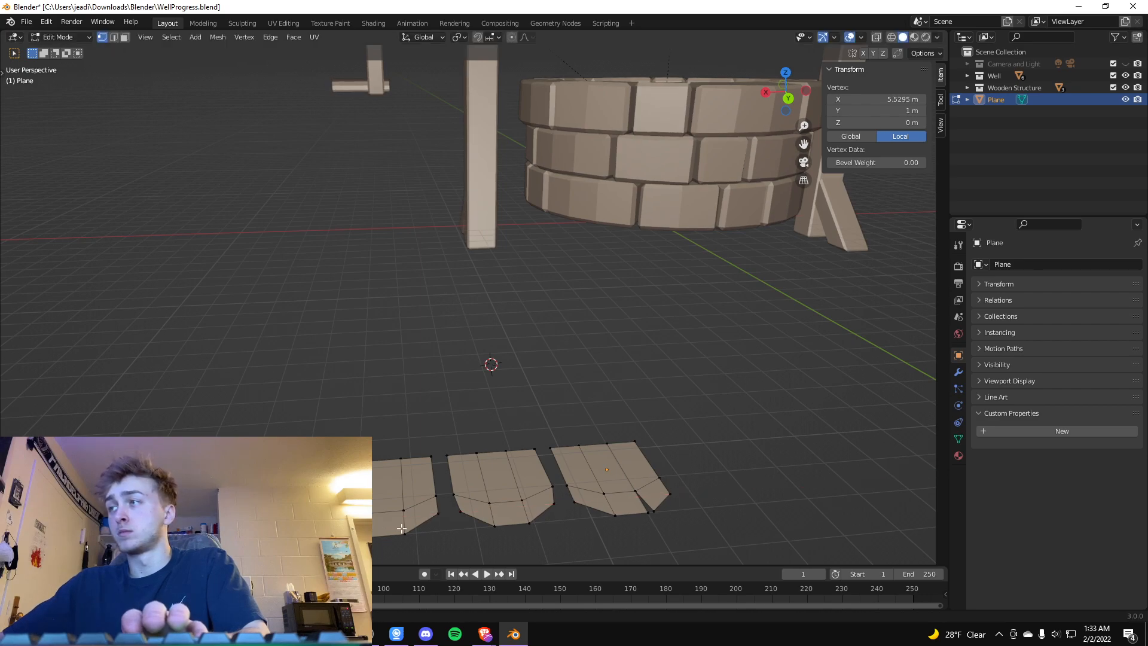
right_click(371, 541)
key(Escape)
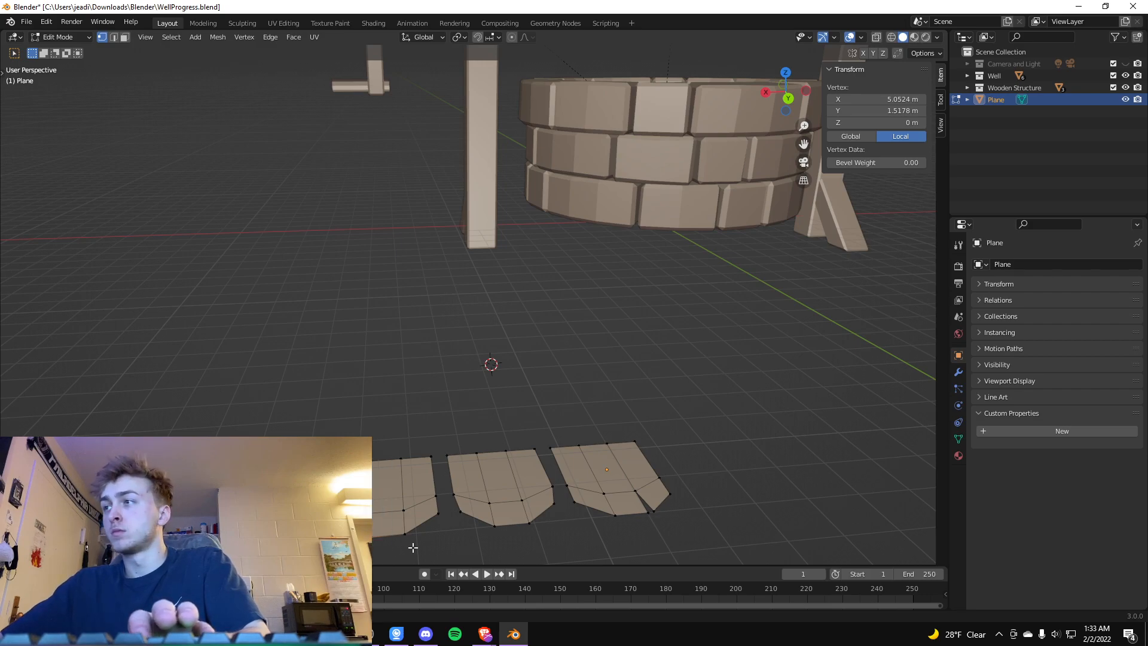
Move the leftmost tile's two bottom-edge vertices along global X, the outer to about X 5.08 m and the inner to X 4.4408 m.
key(g)
key(x)
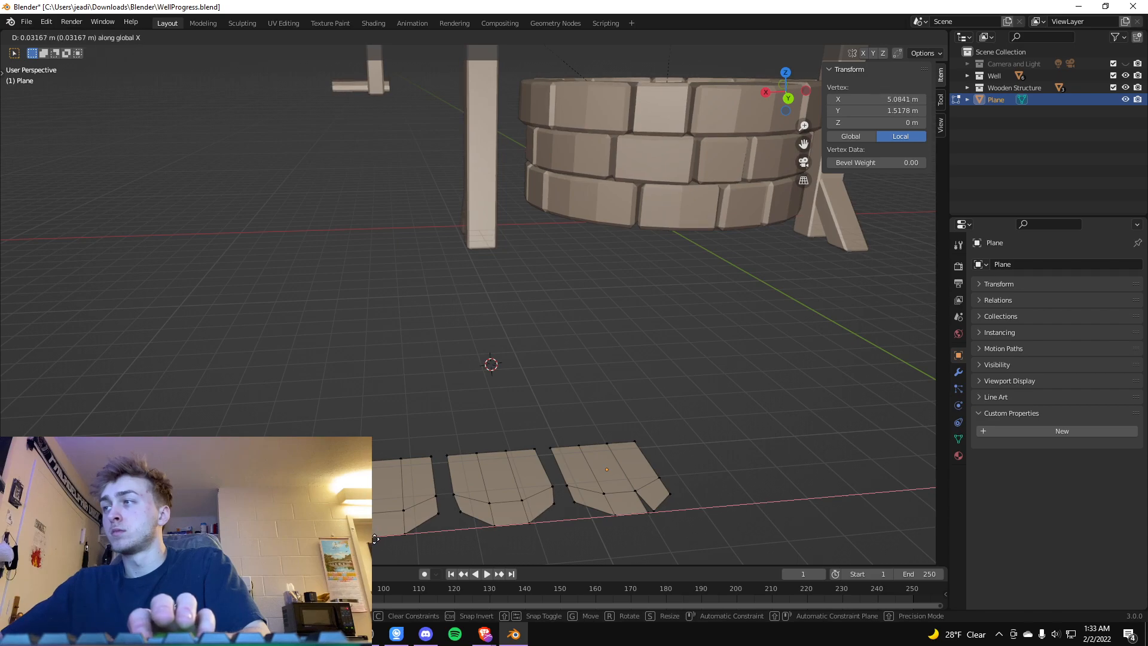
click(404, 540)
key(g)
key(x)
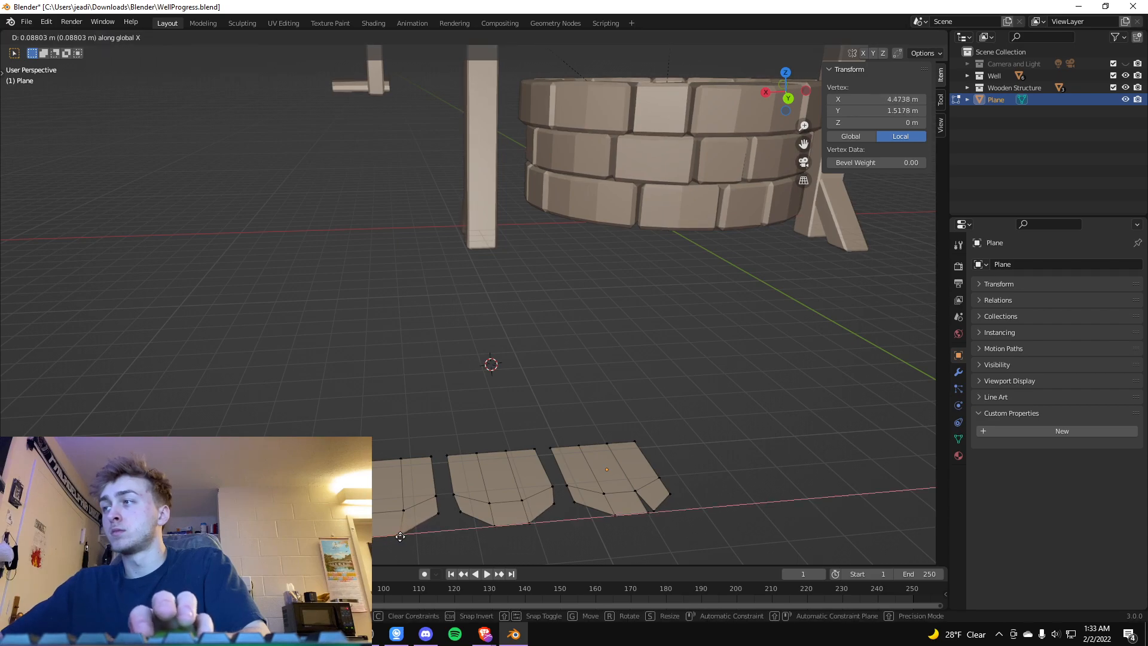
click(407, 536)
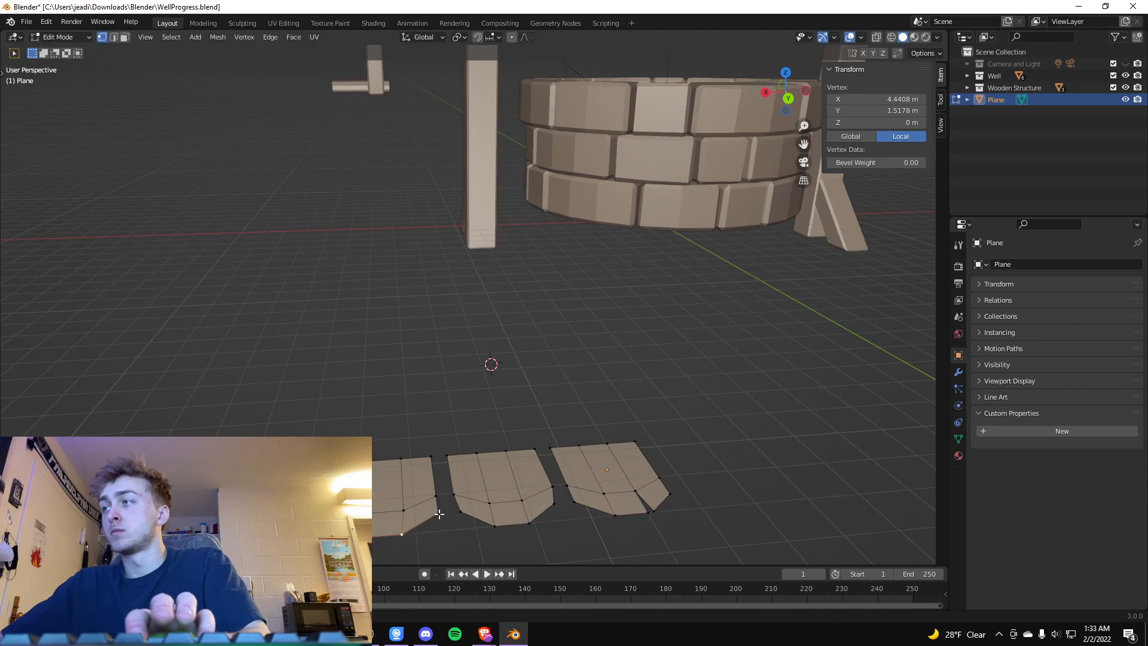
Move the leftmost tile's inner lower corner to X 3.8008 m and the side vertex above it to X 3.7432 m along global X.
click(438, 514)
key(g)
key(x)
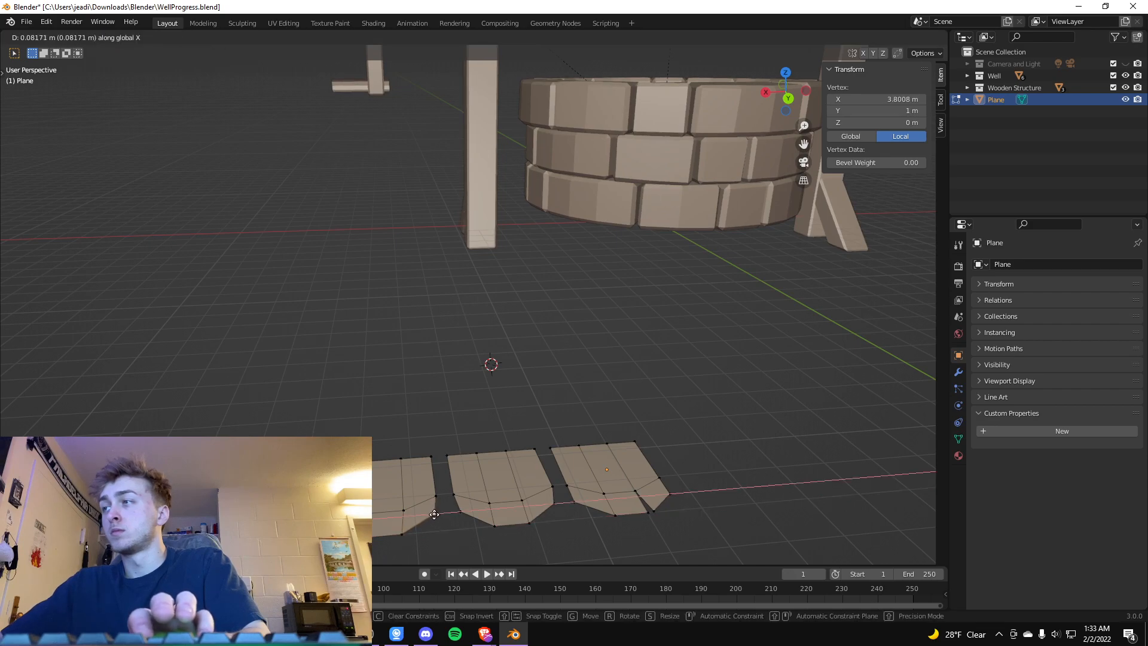
click(434, 513)
click(435, 498)
key(x)
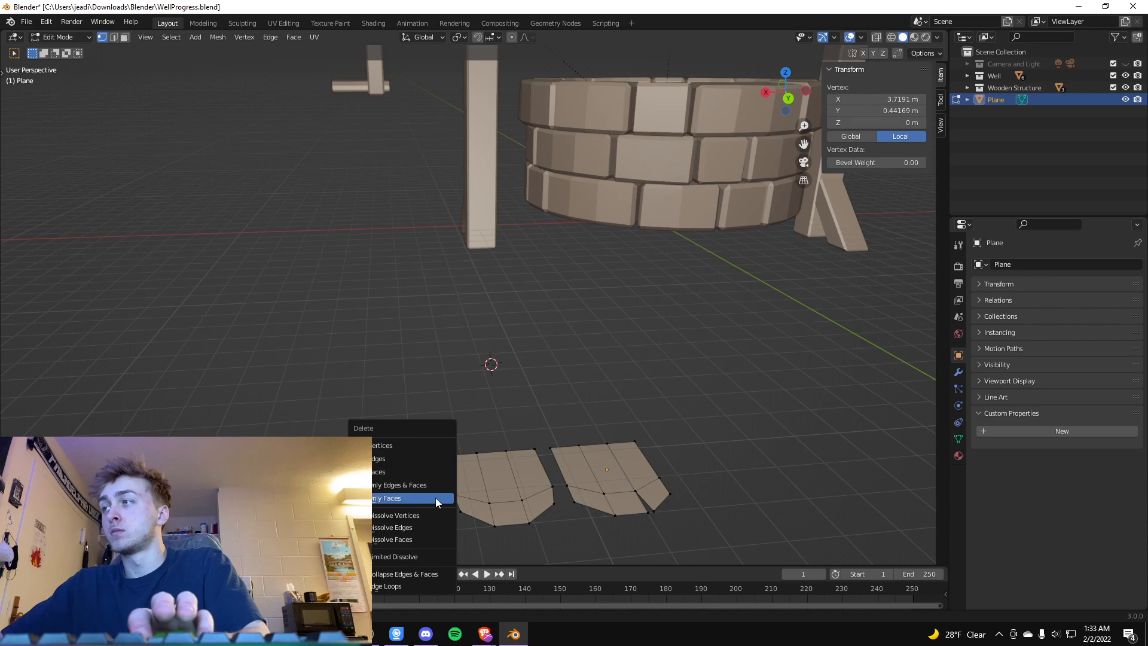
key(Escape)
key(g)
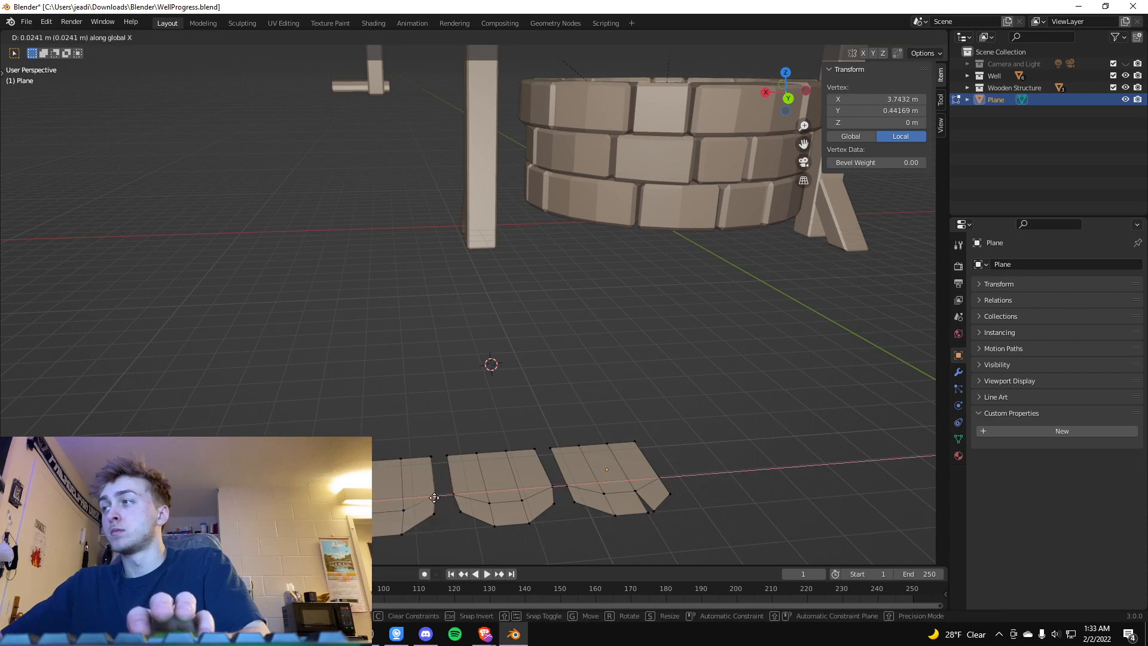
click(435, 499)
click(450, 529)
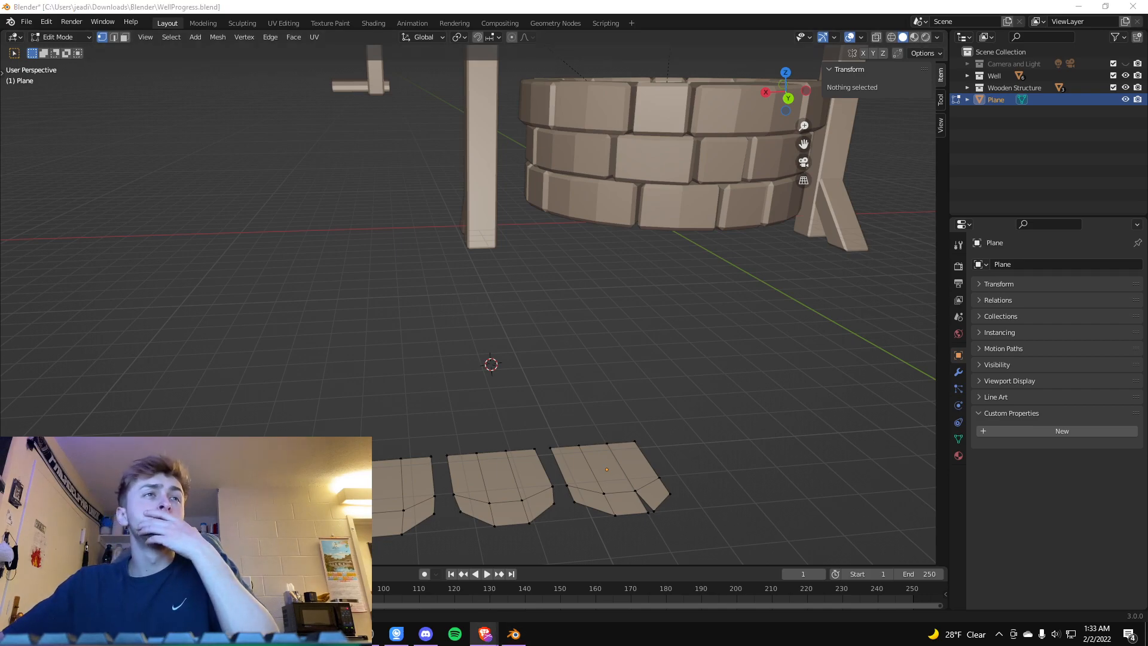
Move the middle tile's upper corner vertex facing the leftmost tile along global Y to Y -0.88361 m.
click(445, 456)
key(g)
key(y)
click(438, 459)
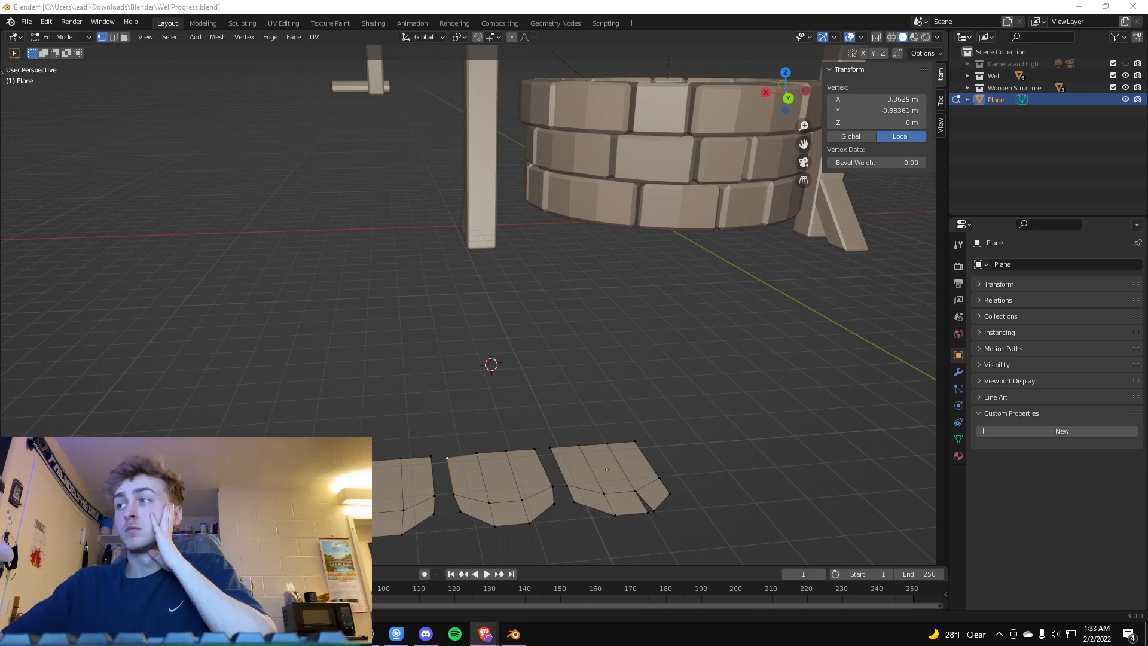
Move the leftmost tile's outer lower corner vertex along global Y to Y 1.3037 m.
click(357, 520)
key(g)
key(x)
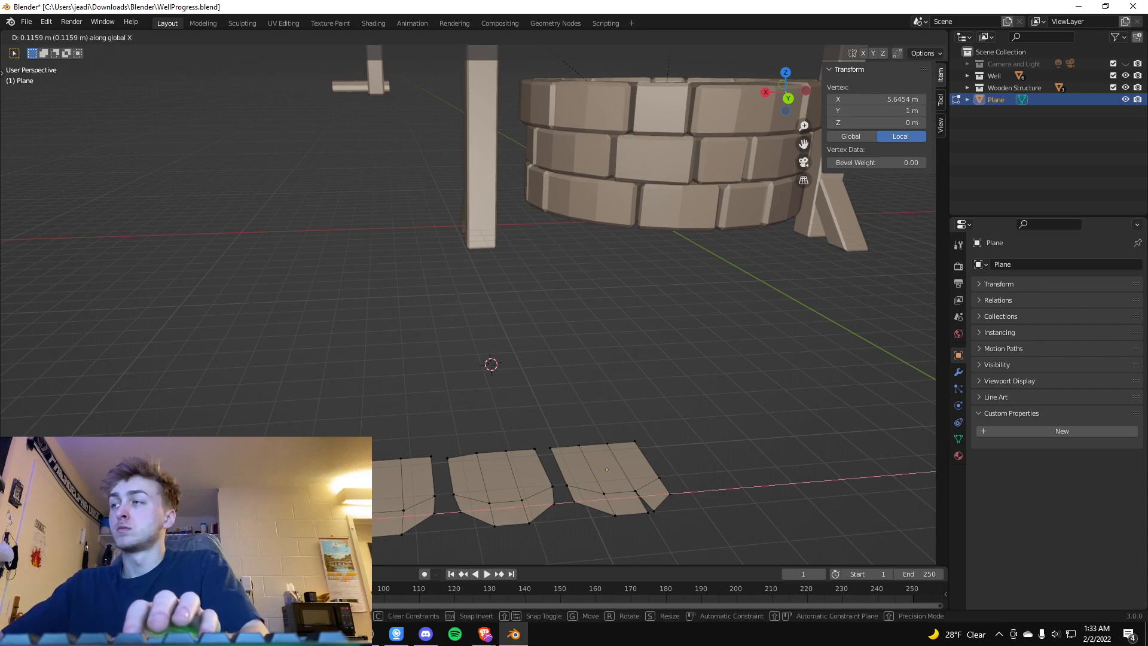
key(y)
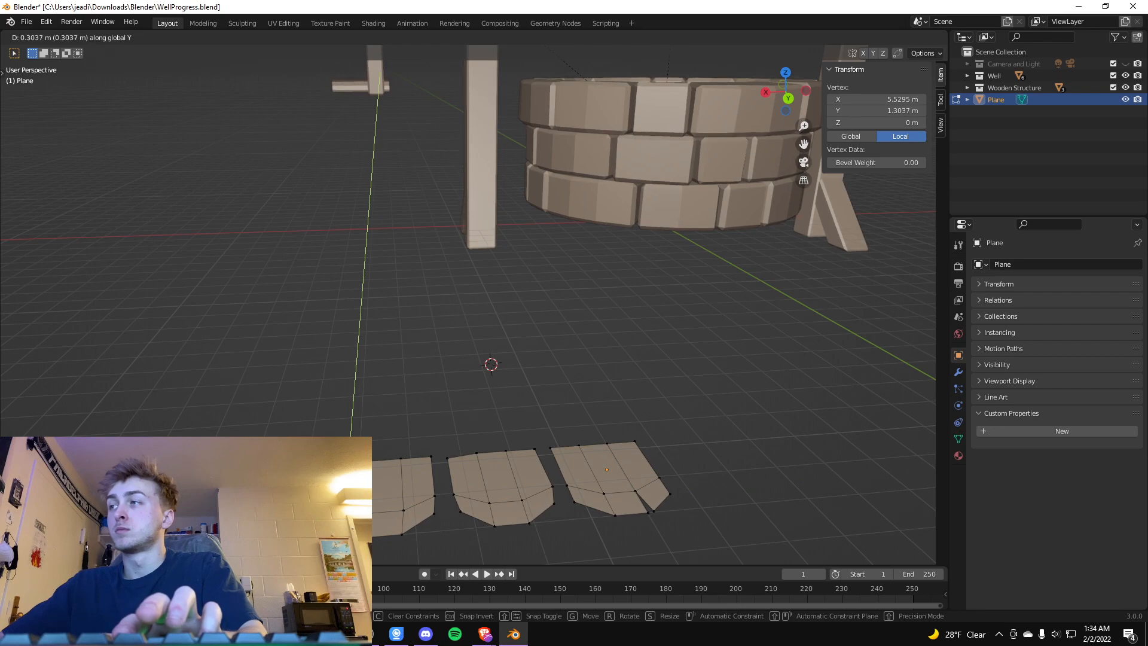
key(Return)
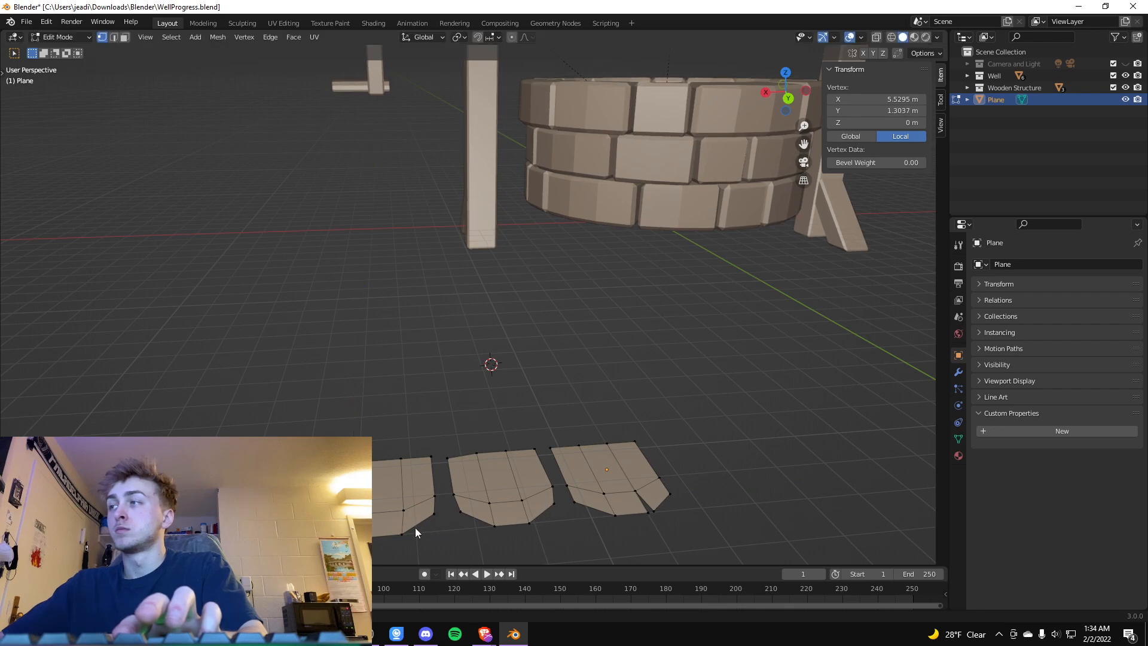
Freely move the leftmost tile's inner bottom vertex to about X 4.44, Y 1.49 m and its inner lower corner to X 3.8447, Y 0.97811 m.
key(g)
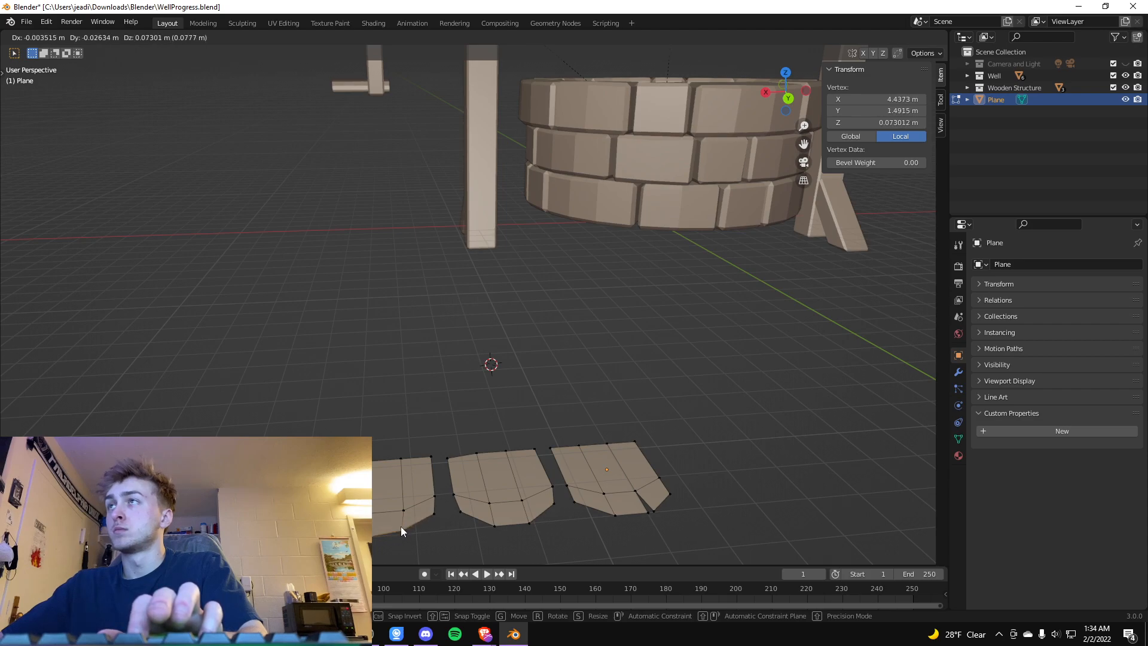
click(400, 526)
click(432, 515)
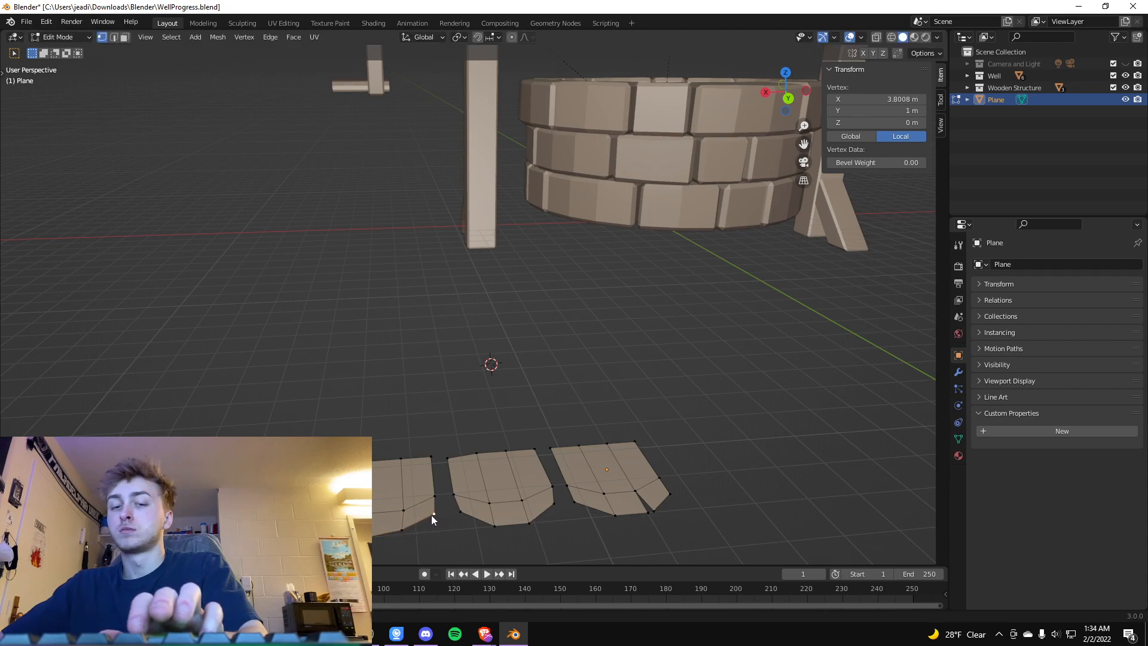
key(g)
click(427, 514)
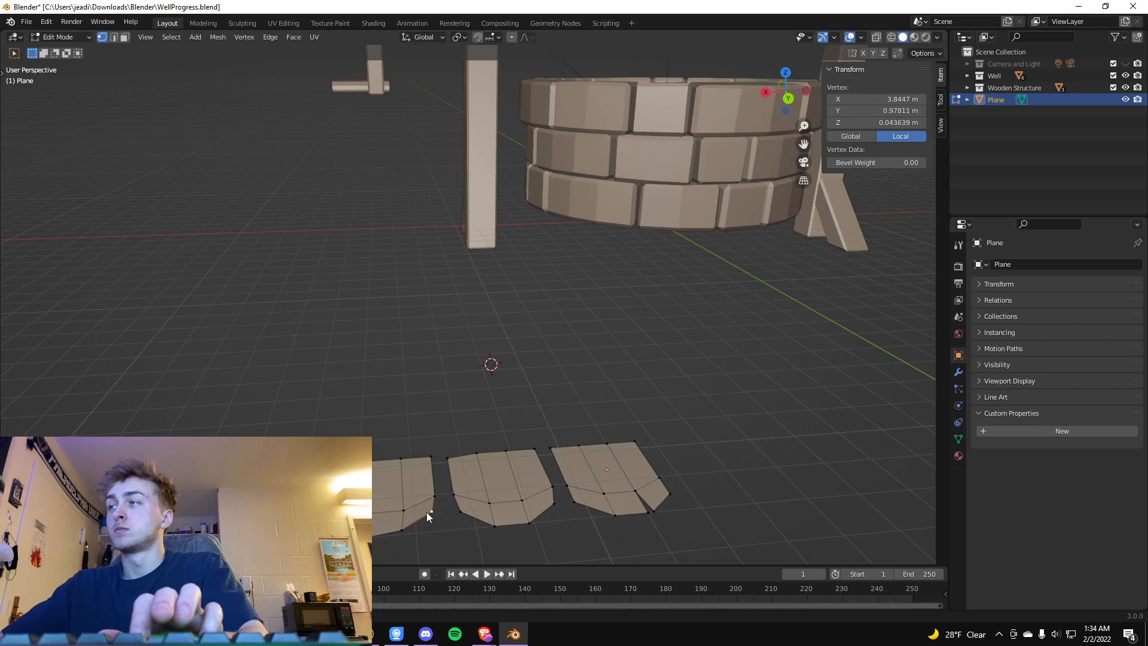
Freely move the leftmost tile's outer lower corner vertex to about X 5.62 m, Y 1.29 m.
click(343, 528)
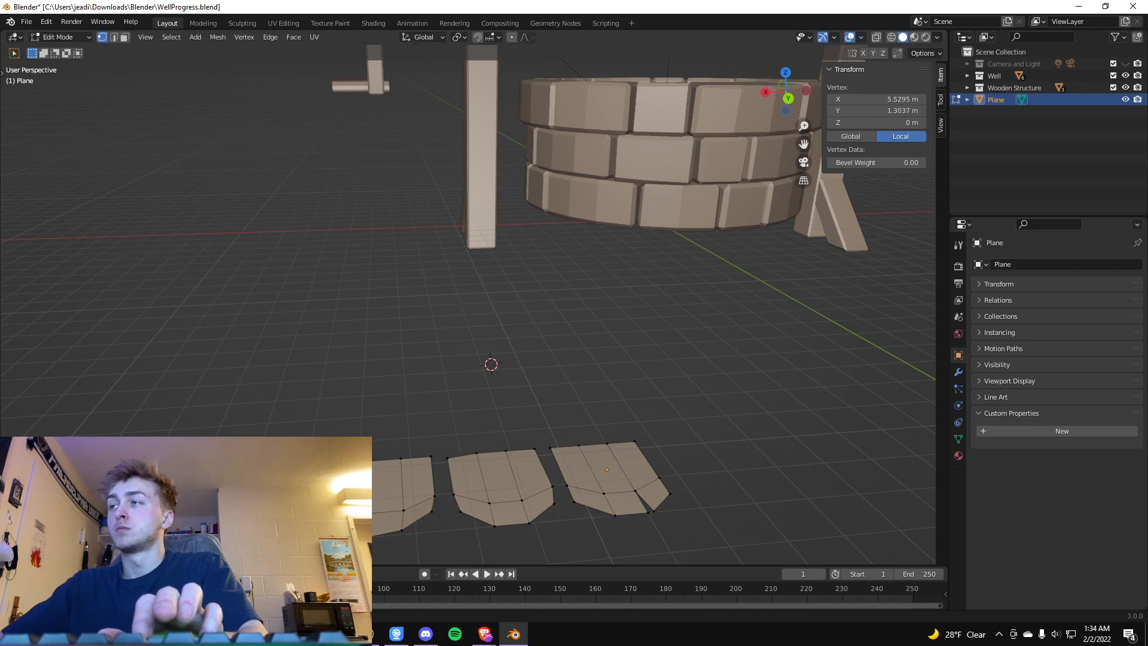
key(g)
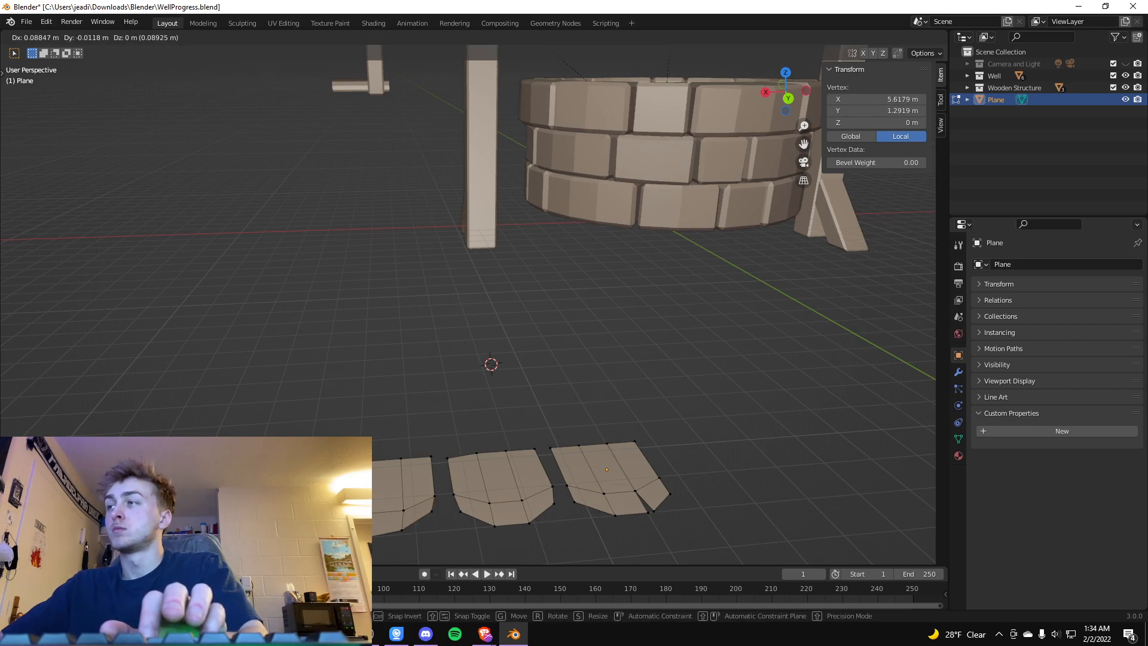
key(Return)
scroll(418, 550, down, 4)
scroll(442, 526, up, 4)
Readjust the leftmost tile's inner lower corner and two bottom vertices freely, placing the outer bottom vertex at X 5.0612 m, Y 1.5133 m.
click(431, 513)
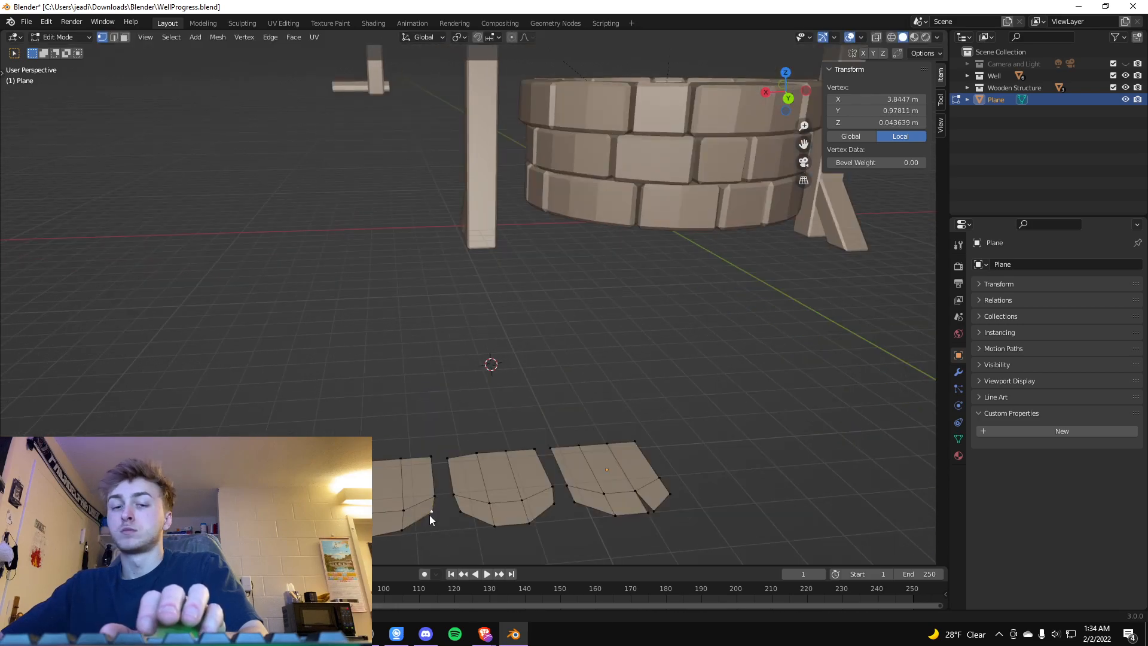
key(g)
click(428, 520)
click(402, 524)
key(g)
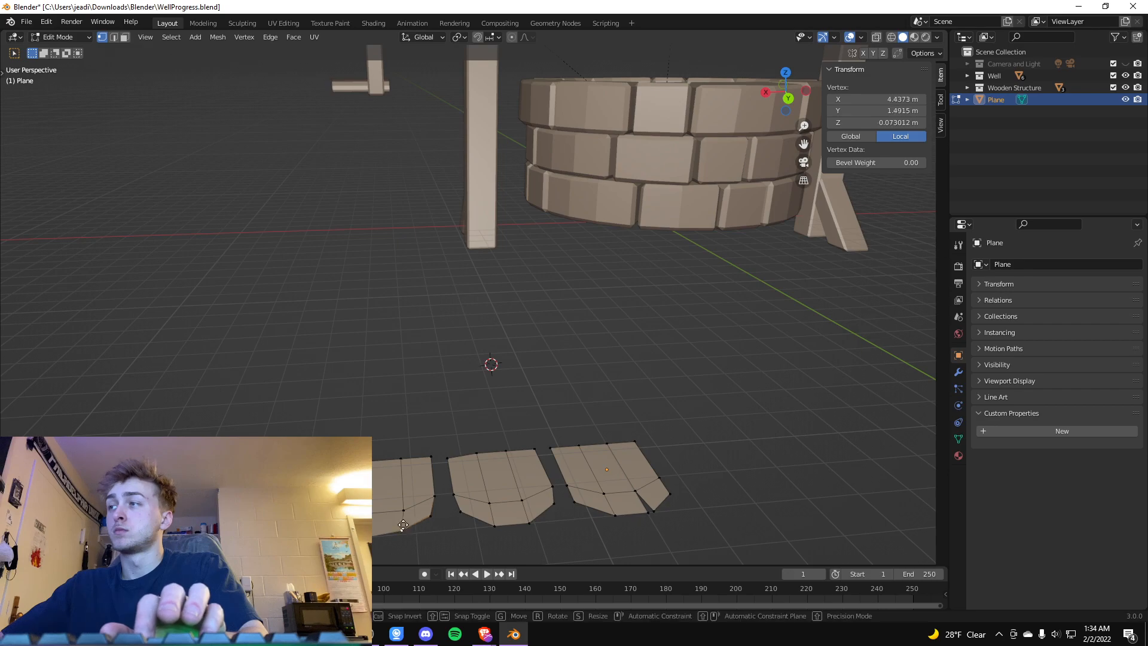
click(404, 531)
click(371, 540)
key(g)
click(368, 541)
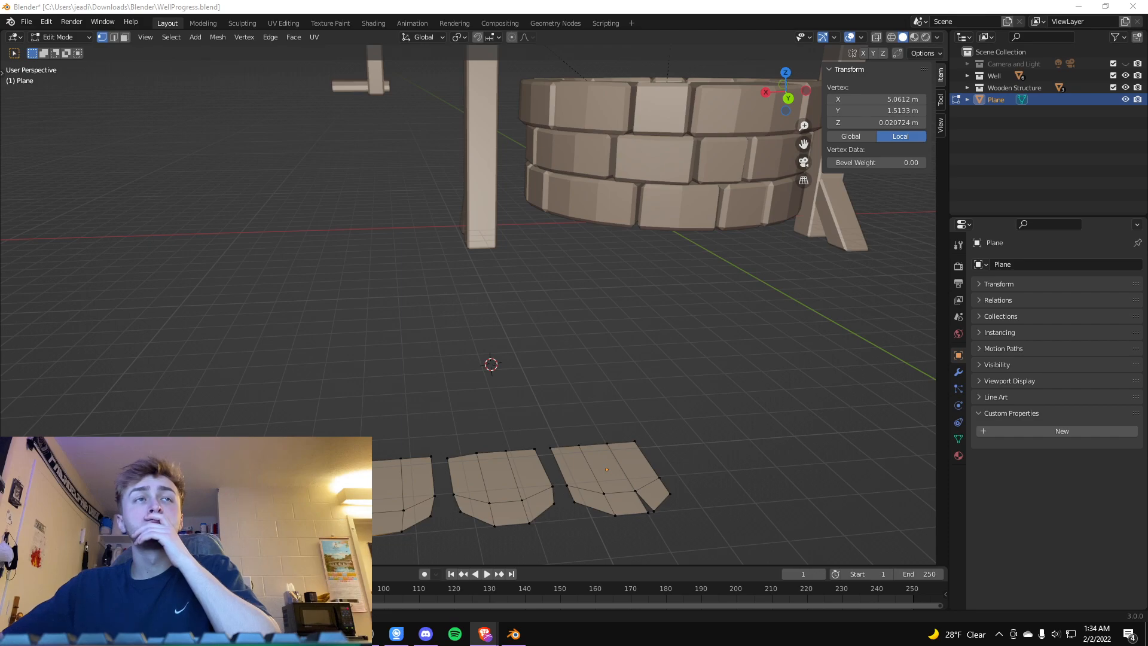
Clear the vertex selection on the tiles and switch to face selection.
click(430, 497)
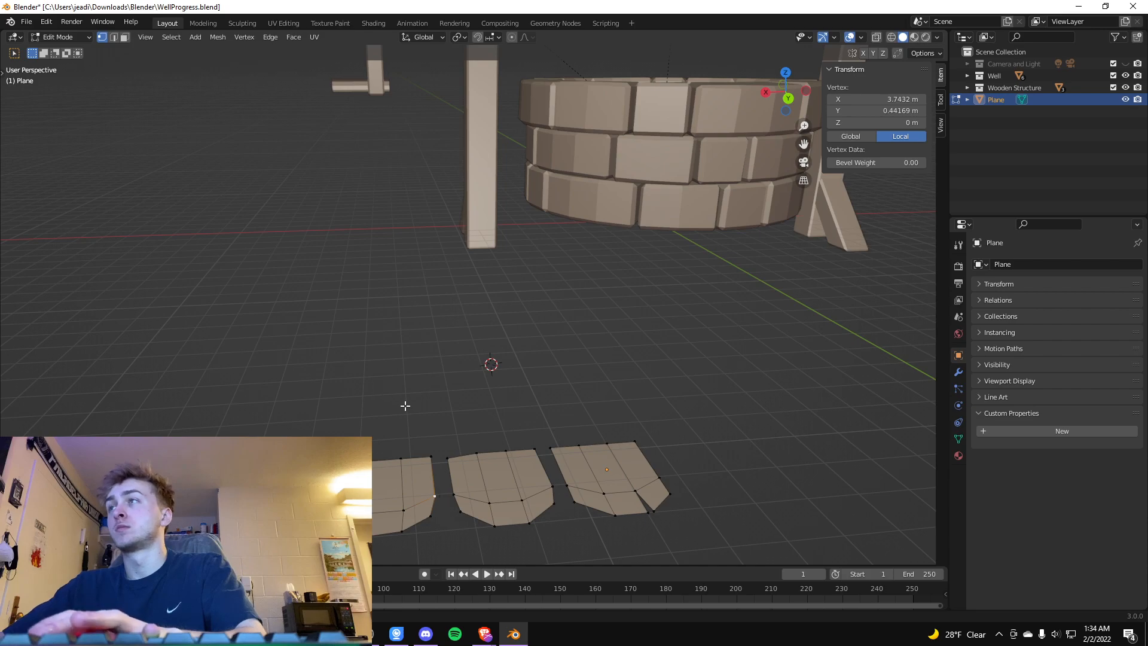
key(alt+a)
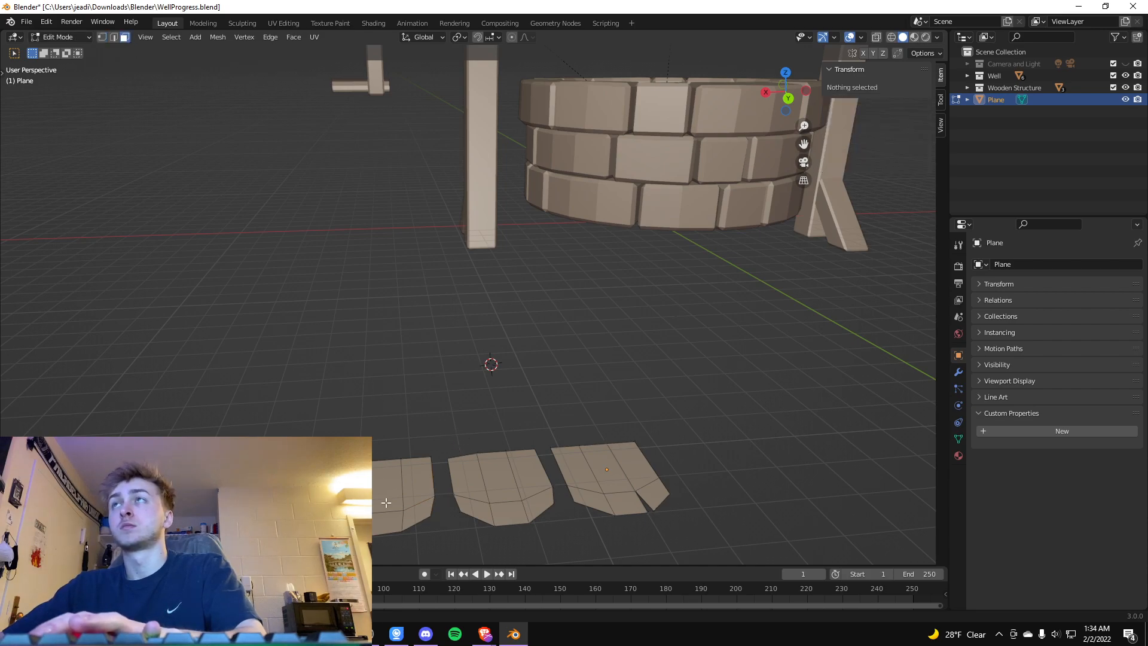
Select every face of all three tiles.
click(409, 489)
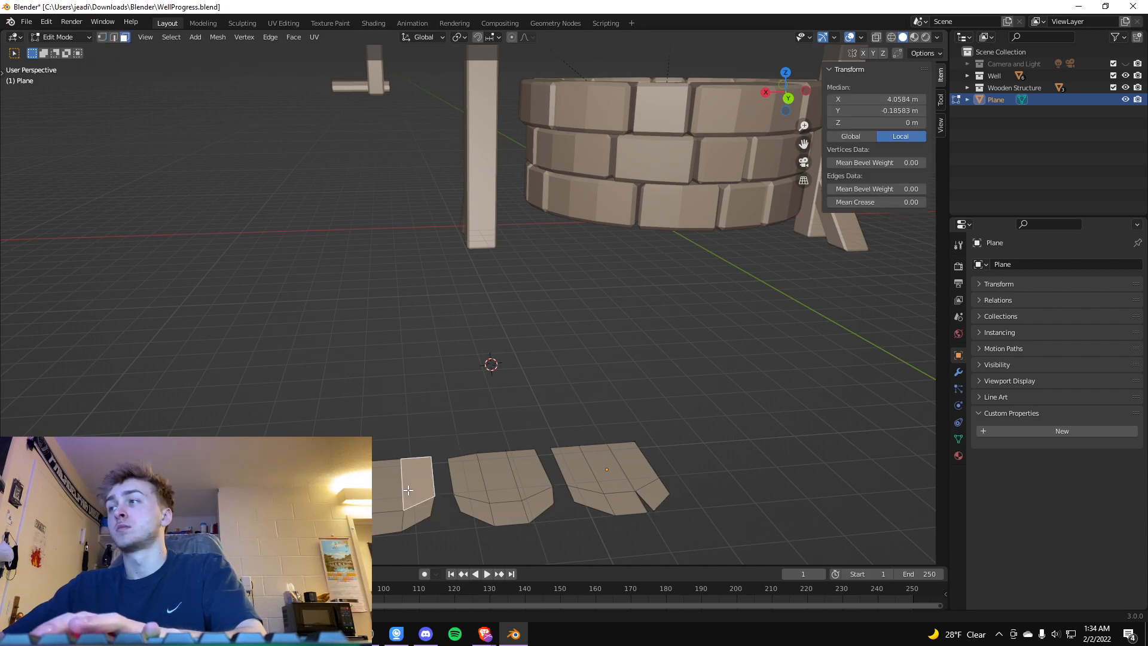
click(530, 478)
key(ctrl+l)
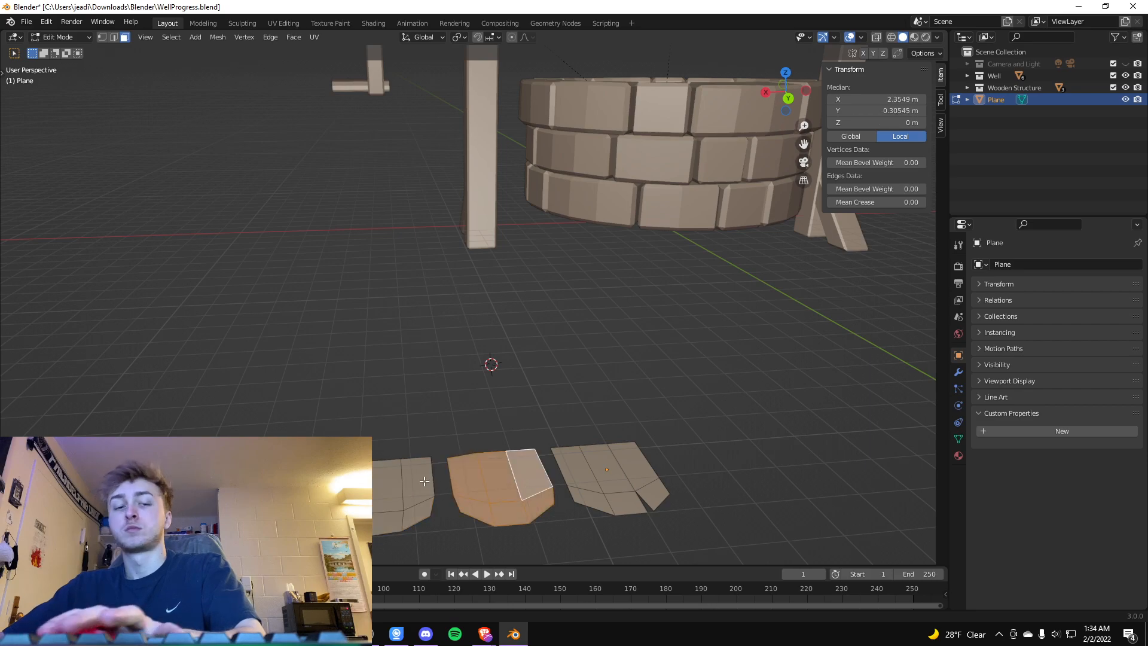
key(l)
key(l)
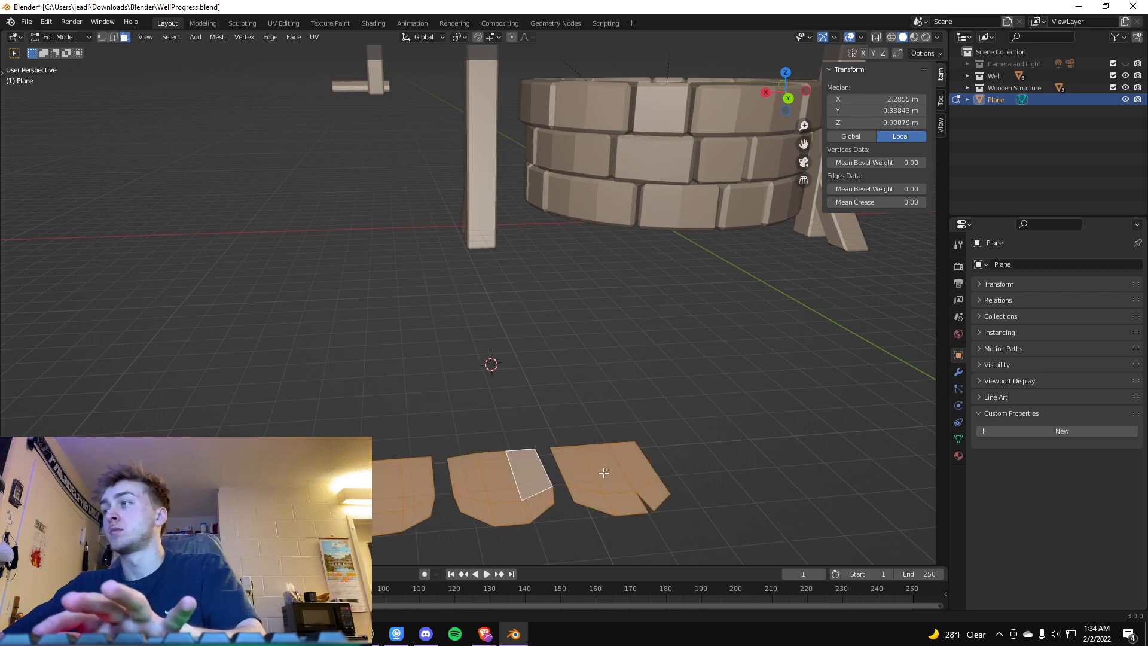
Try extruding the three tiles about 0.23 m along their normals, and undo the extrusion.
key(g)
key(z)
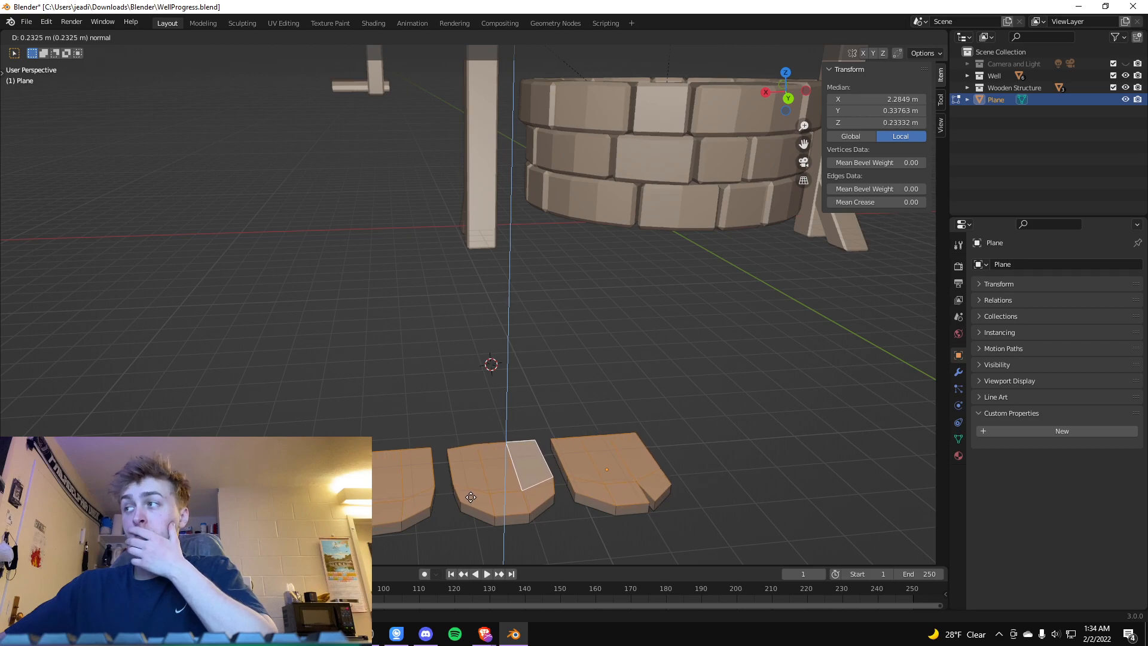
click(471, 497)
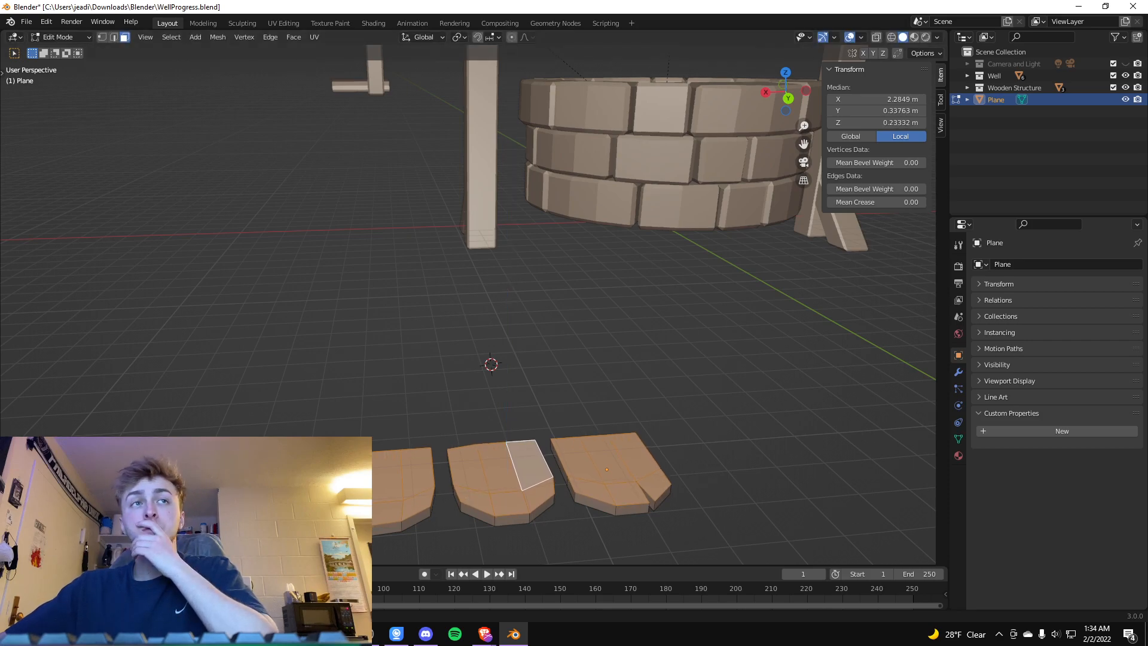
key(alt+Tab)
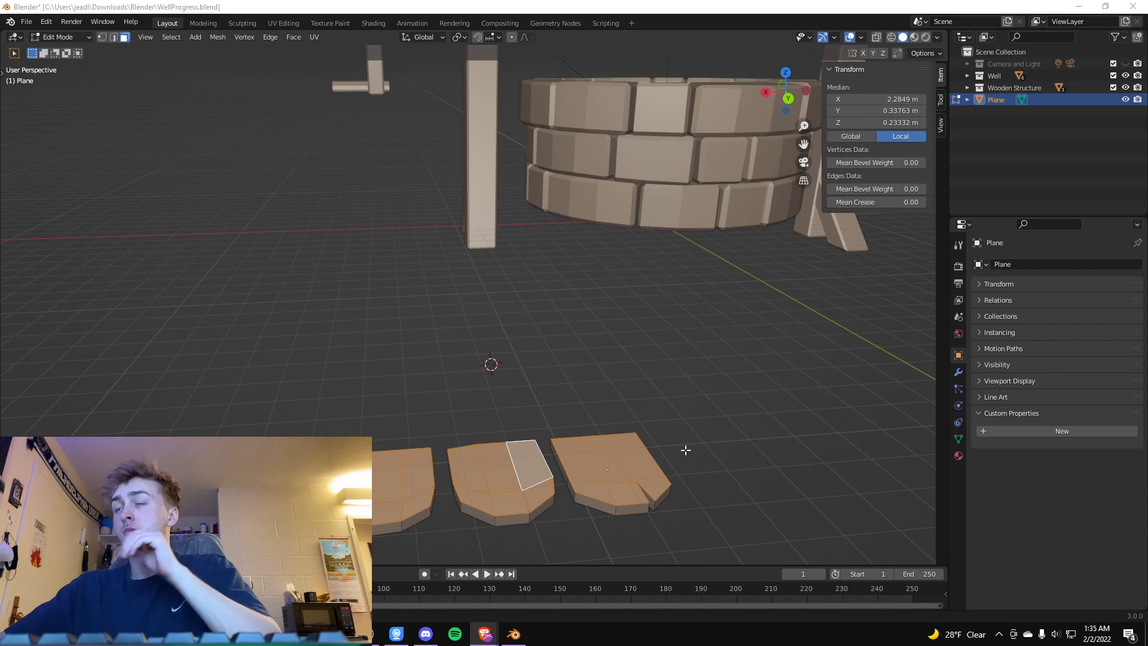
click(549, 428)
key(ctrl+z)
key(ctrl+z)
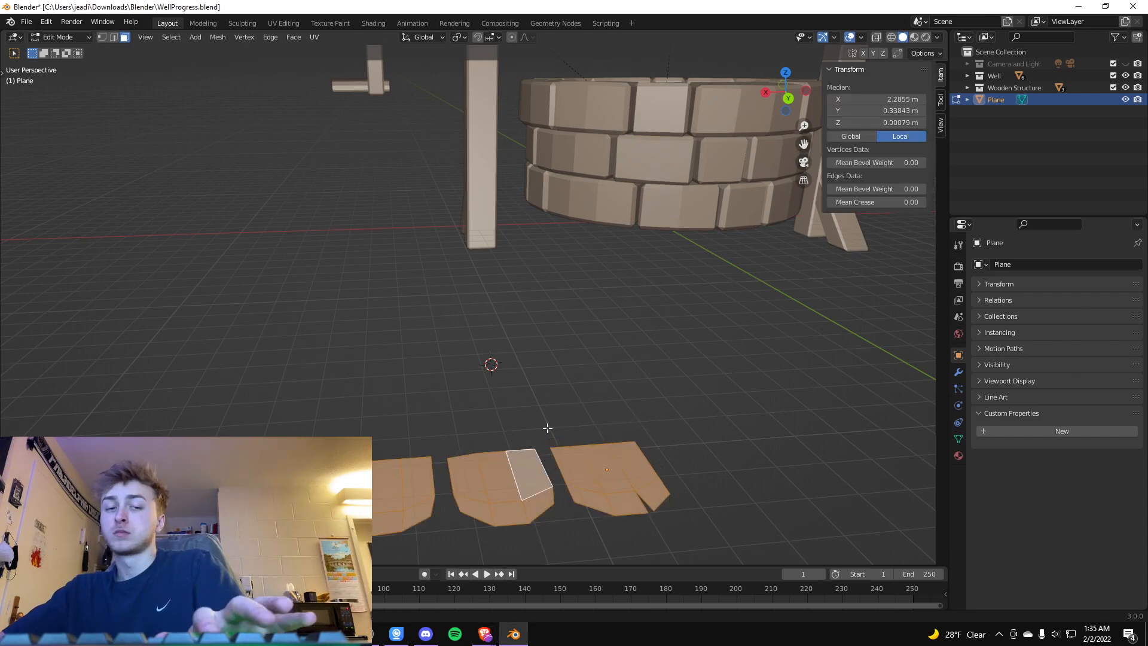
Extrude all three selected tiles about 0.24 m upward along their normals, and clear the selection.
key(e)
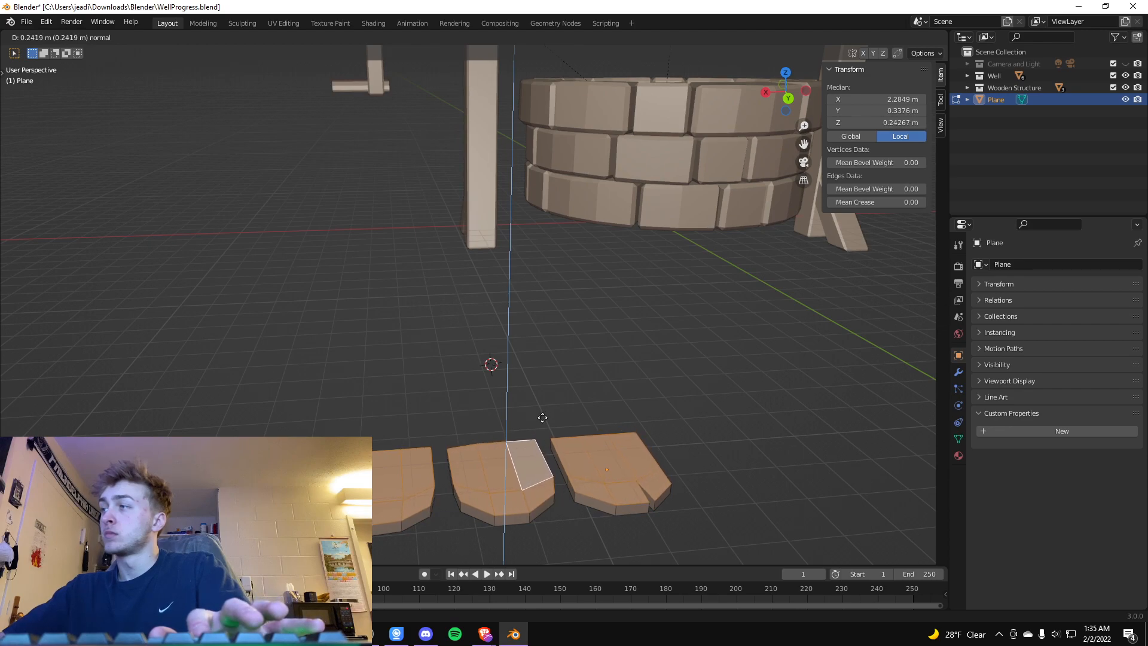
click(542, 418)
key(alt+a)
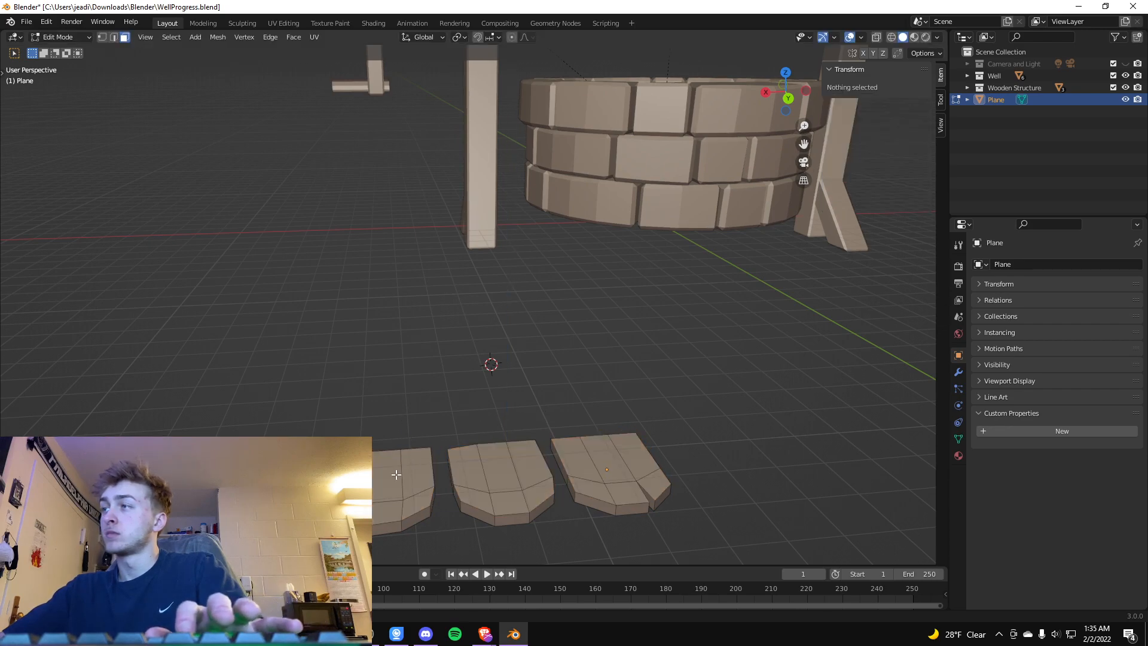
Move the whole leftmost tile along the global X axis to about X 4.20 m, against the middle tile.
click(396, 474)
key(ctrl+l)
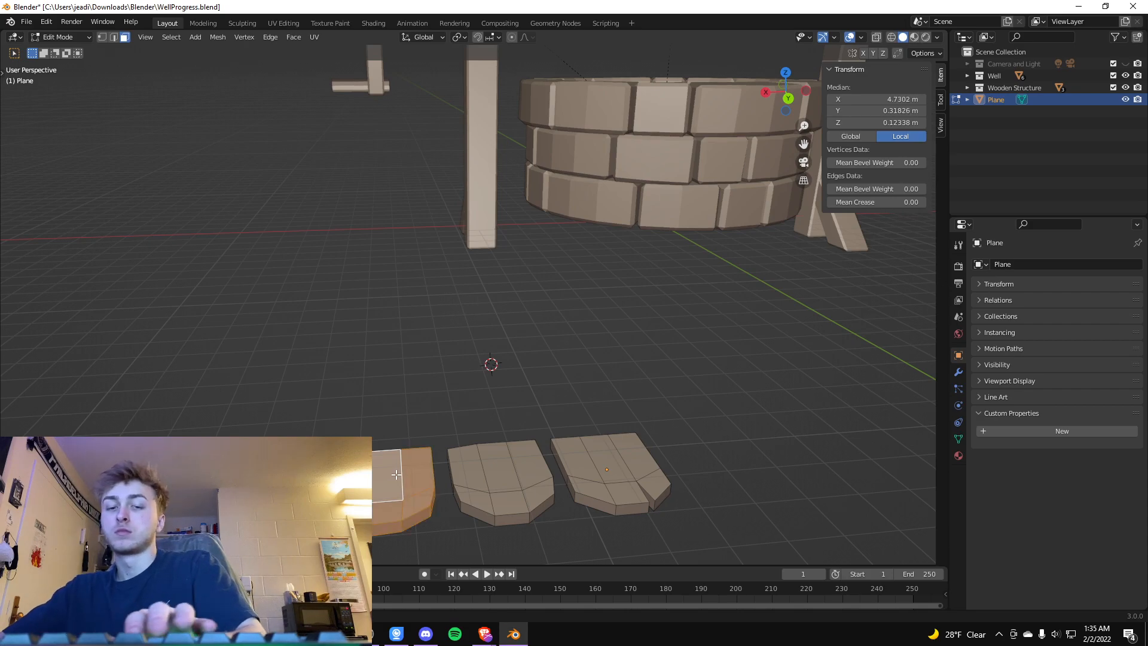
key(g)
key(x)
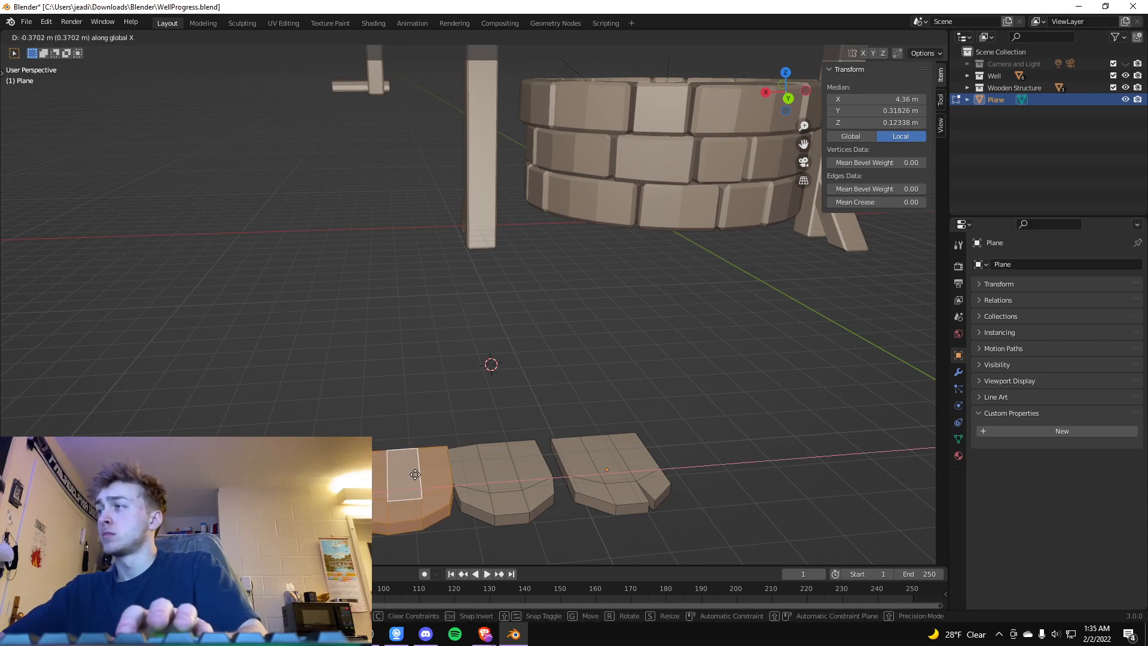
click(424, 474)
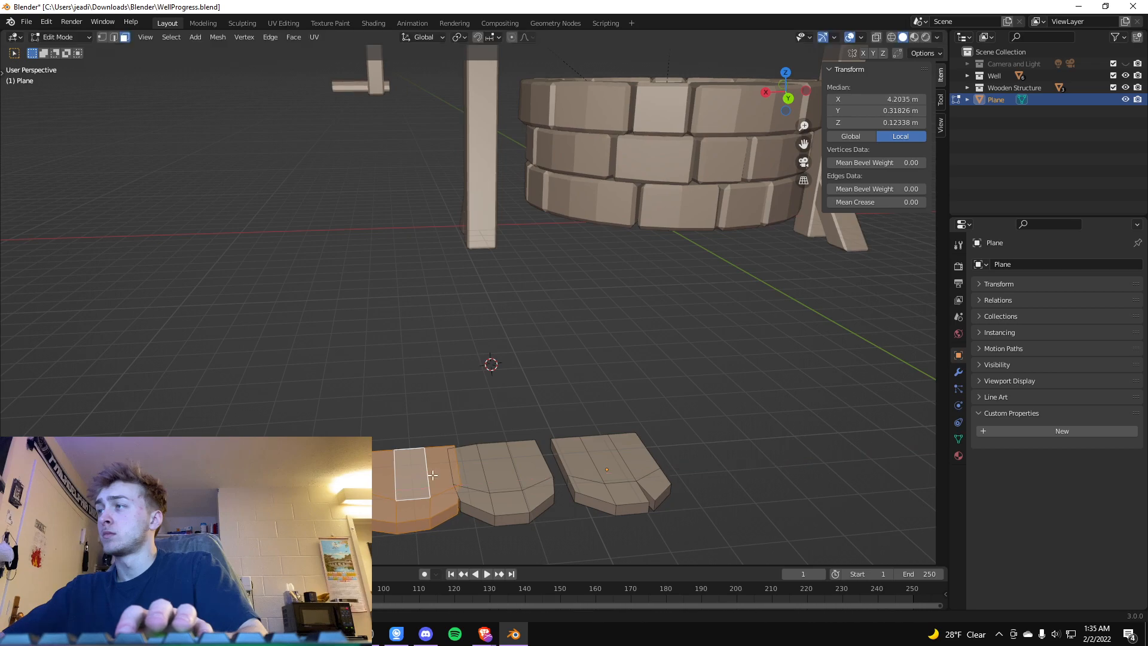
Move the whole notched rightmost tile about 0.33 m along the global X axis, against the middle tile.
click(594, 478)
key(ctrl+l)
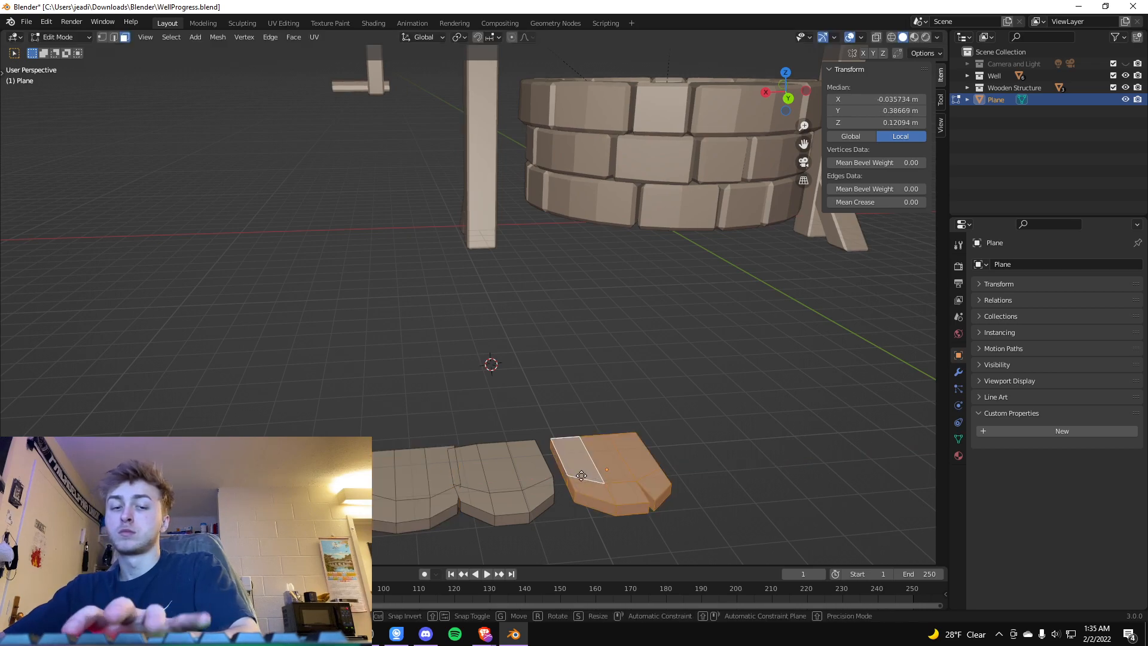
key(g)
key(x)
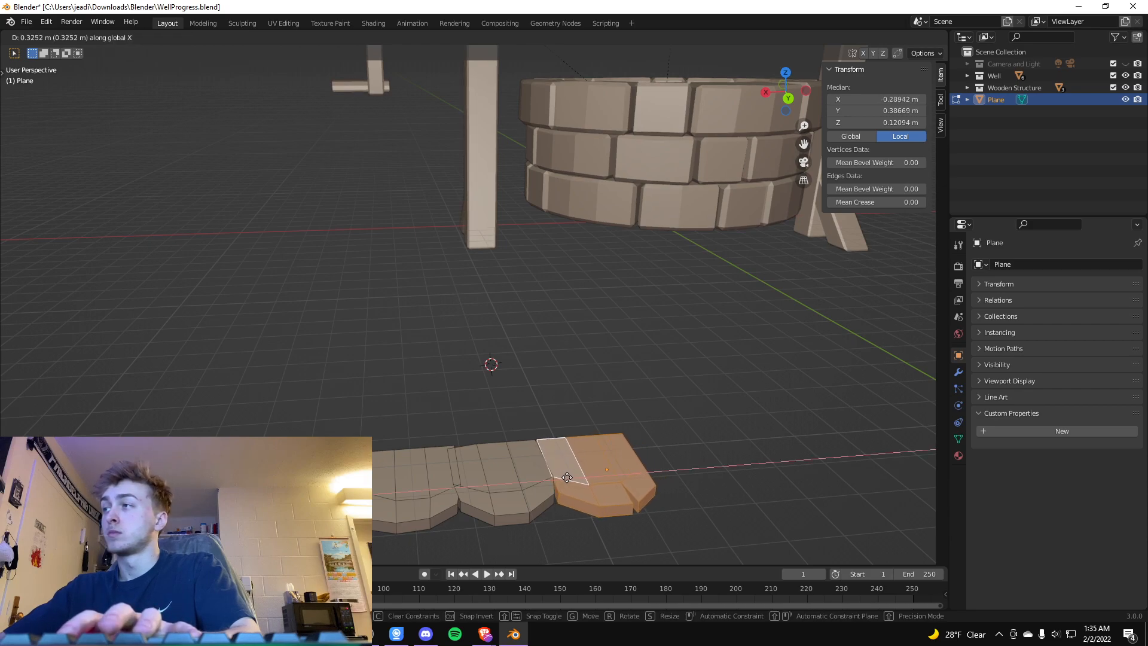
click(567, 477)
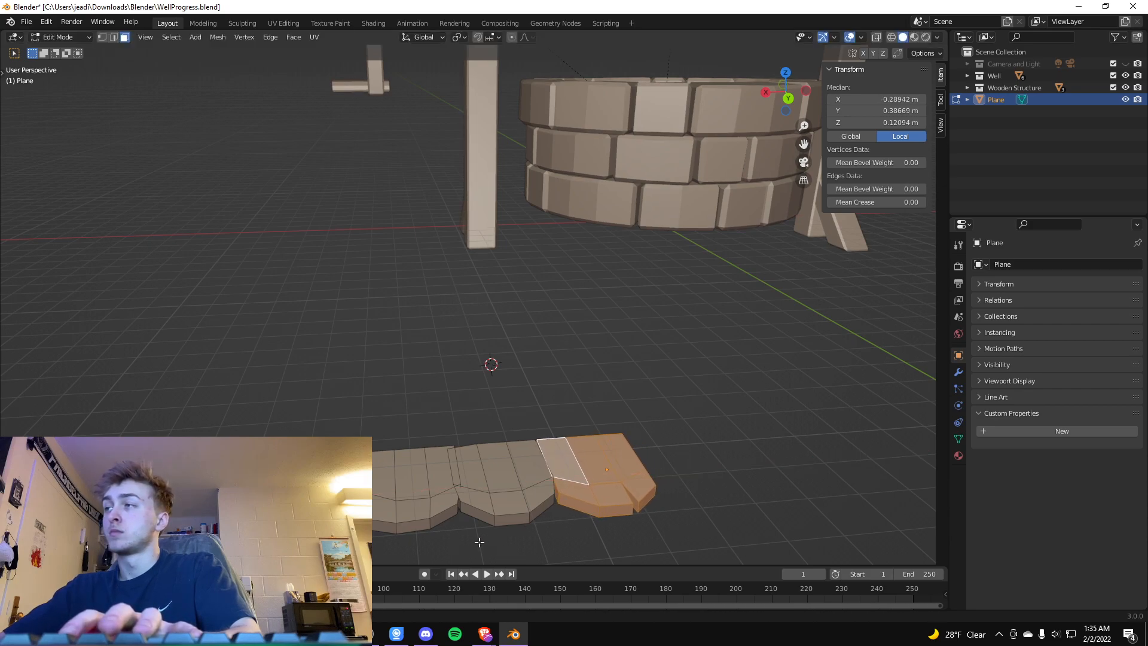
Examine the row of tiles from the front, right and back sides at a low angle.
key(KP_1)
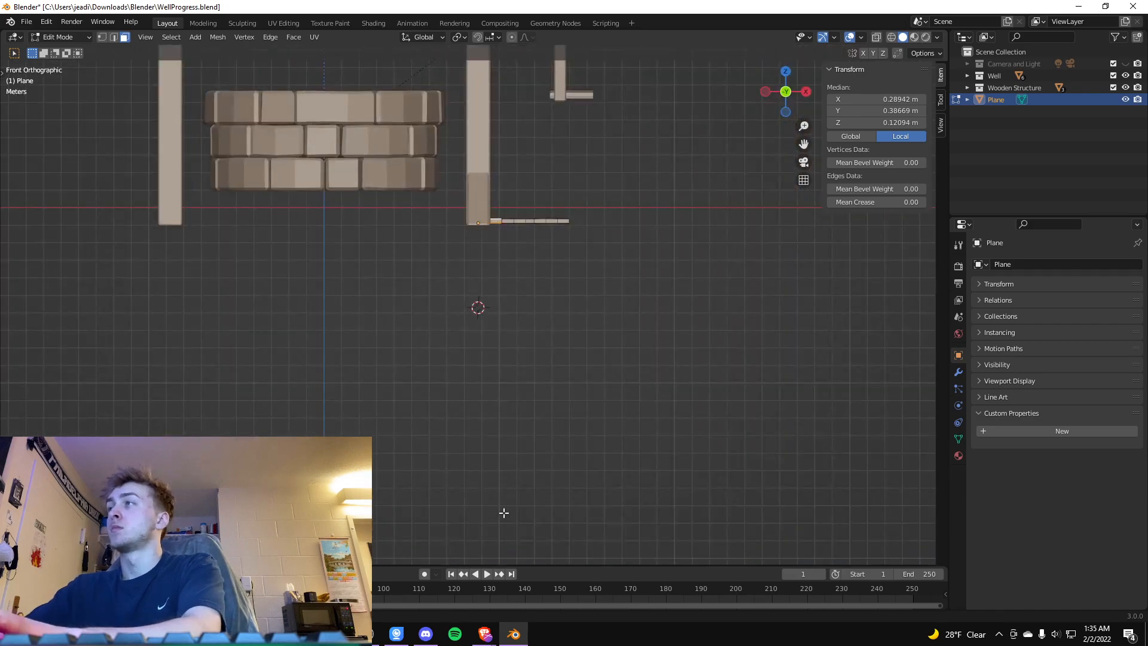
key(KP_3)
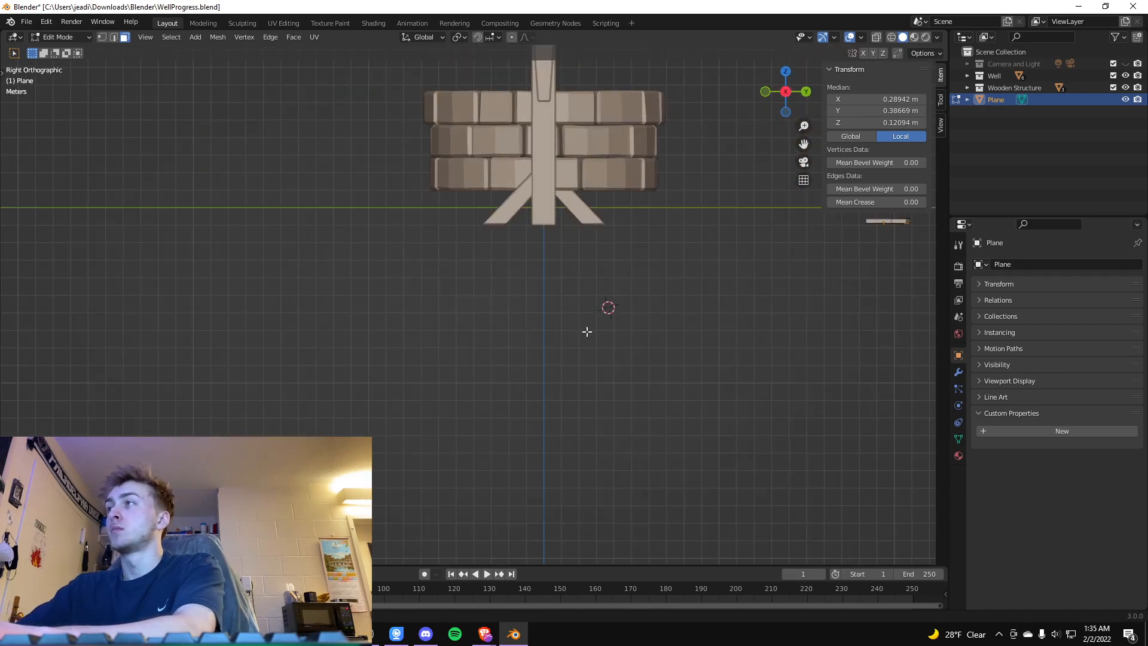
key(KP_1)
key(KP_5)
middle_drag(607, 251, 592, 323)
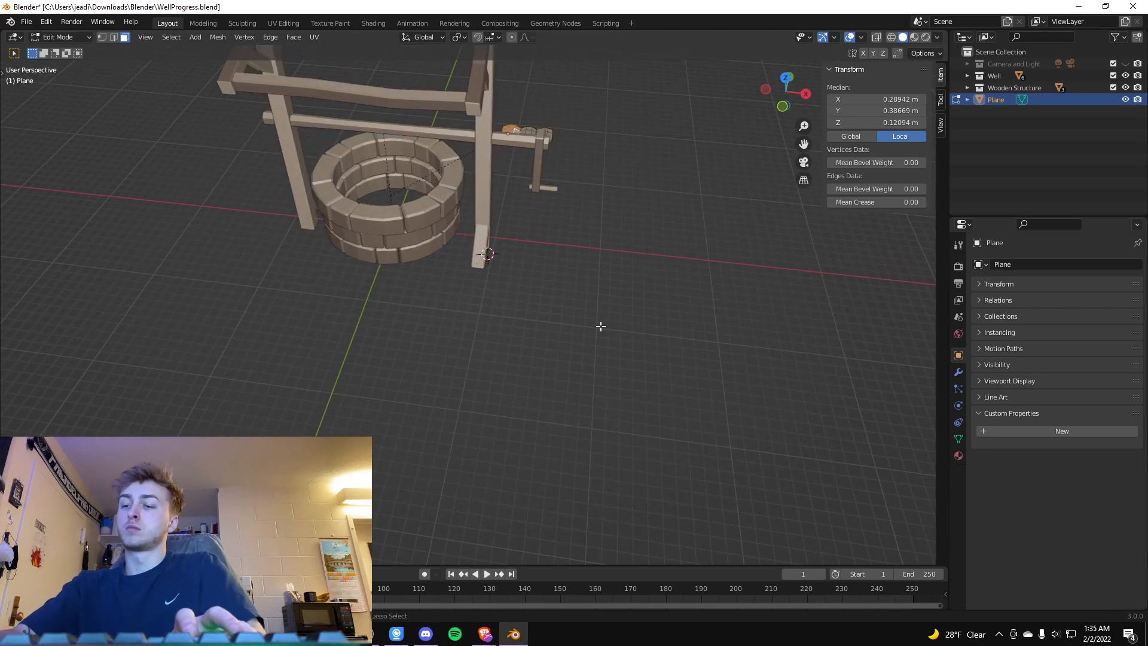
key(ctrl+KP_1)
scroll(490, 312, up, 6)
middle_drag(487, 163, 500, 232)
middle_drag(536, 348, 513, 327)
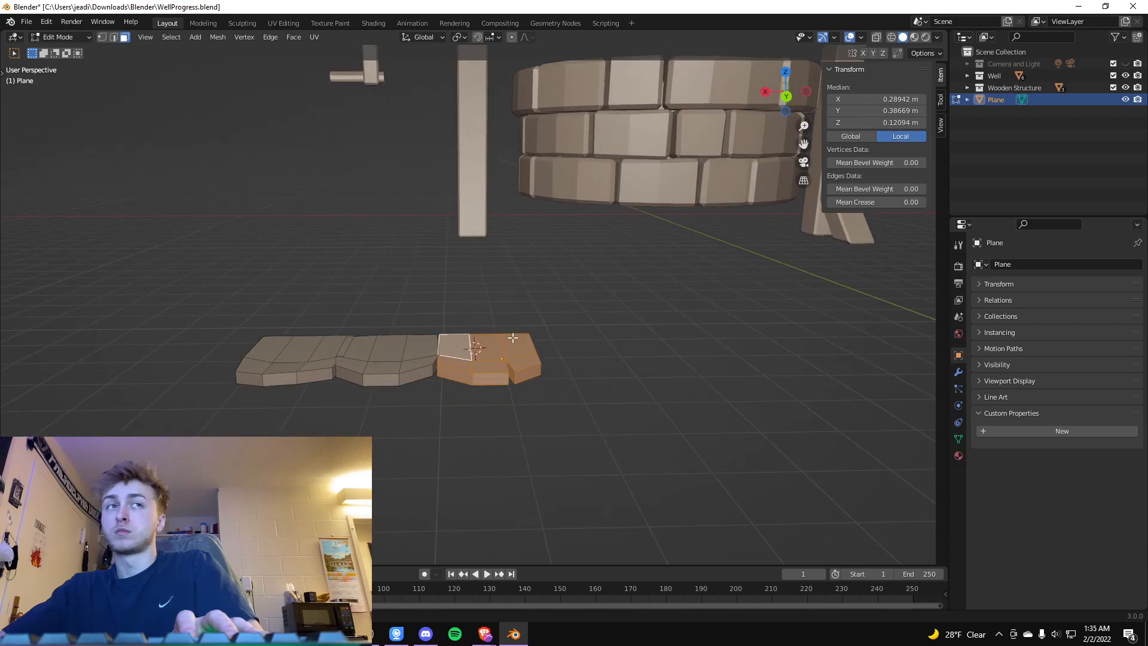
Rotate the whole leftmost tile about 12° around the global Y axis.
click(294, 355)
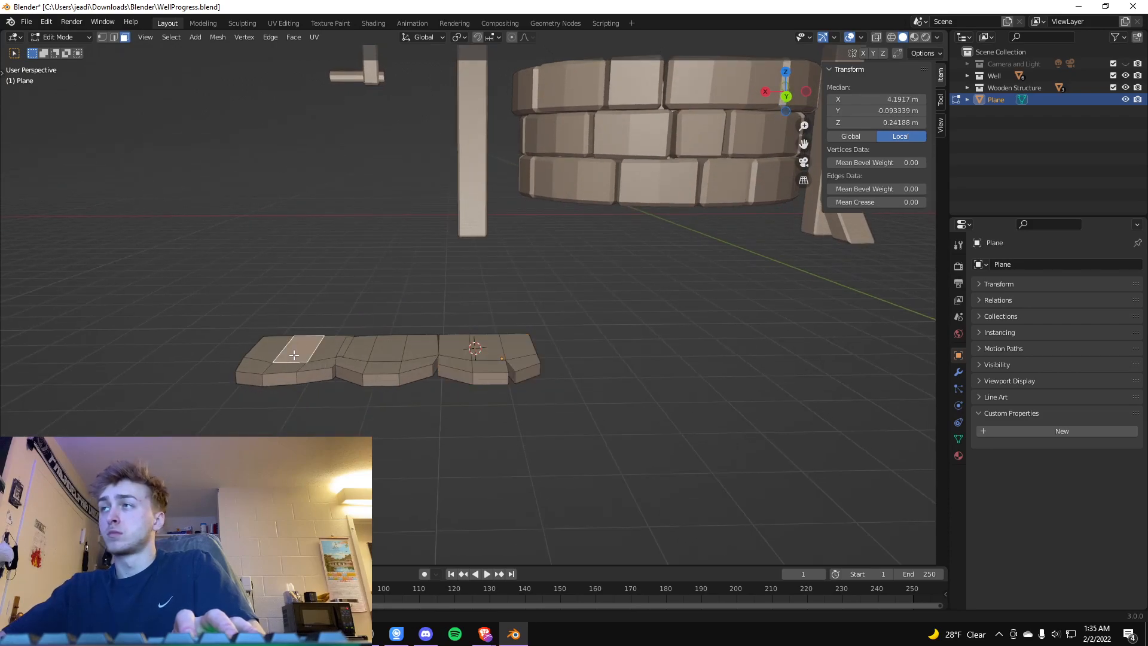
key(ctrl+l)
key(r)
key(x)
key(y)
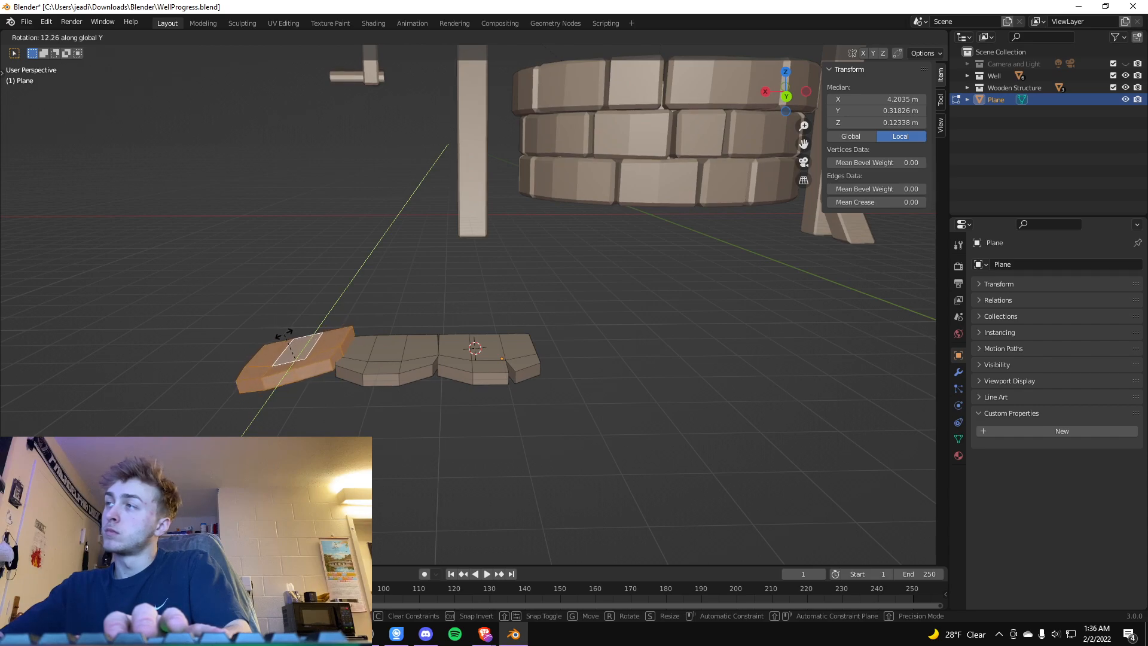
click(283, 335)
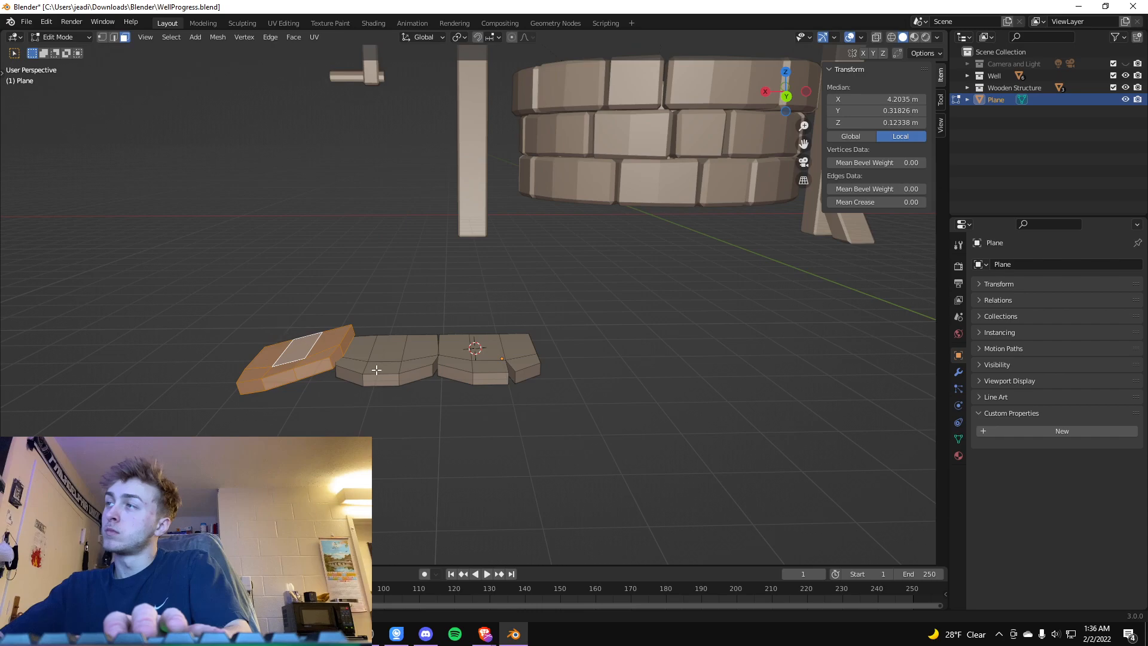
Rotate the whole middle tile just over 11° around the global Y axis, and ease the tilt back by about 3°.
middle_drag(502, 442, 502, 433)
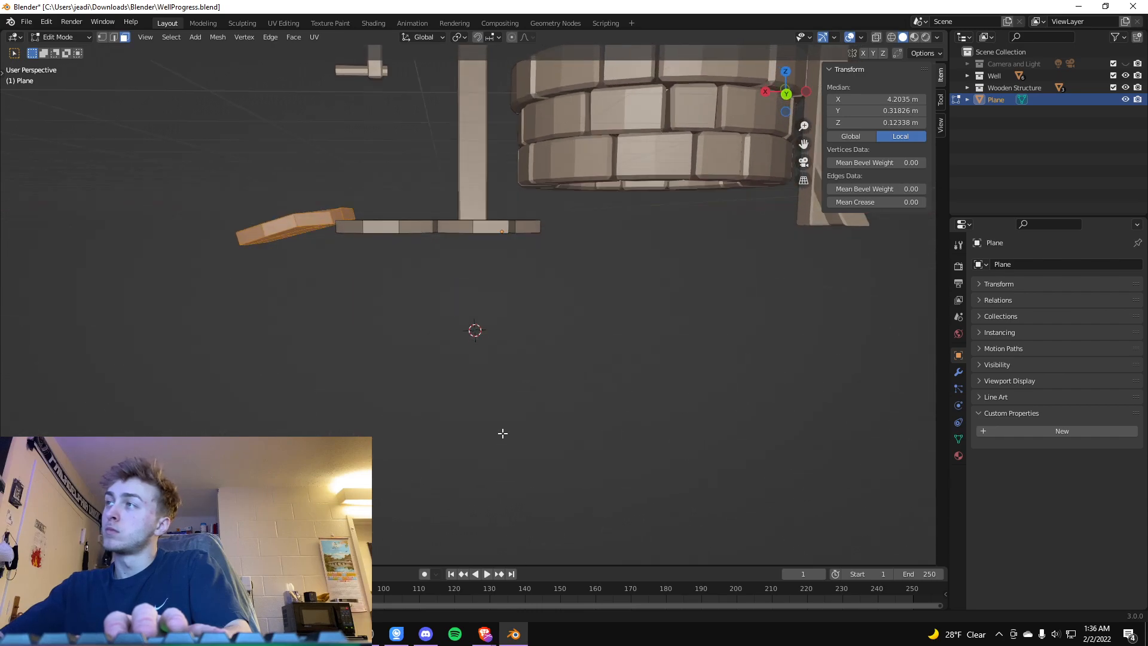
middle_drag(458, 381, 457, 383)
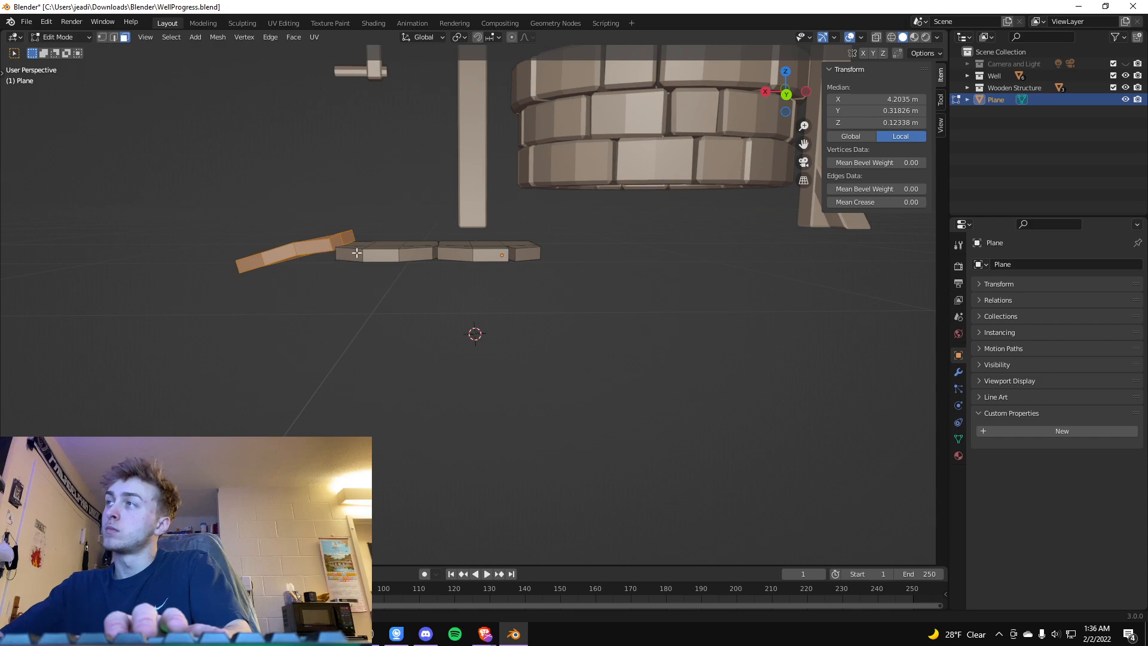
key(alt+a)
click(389, 255)
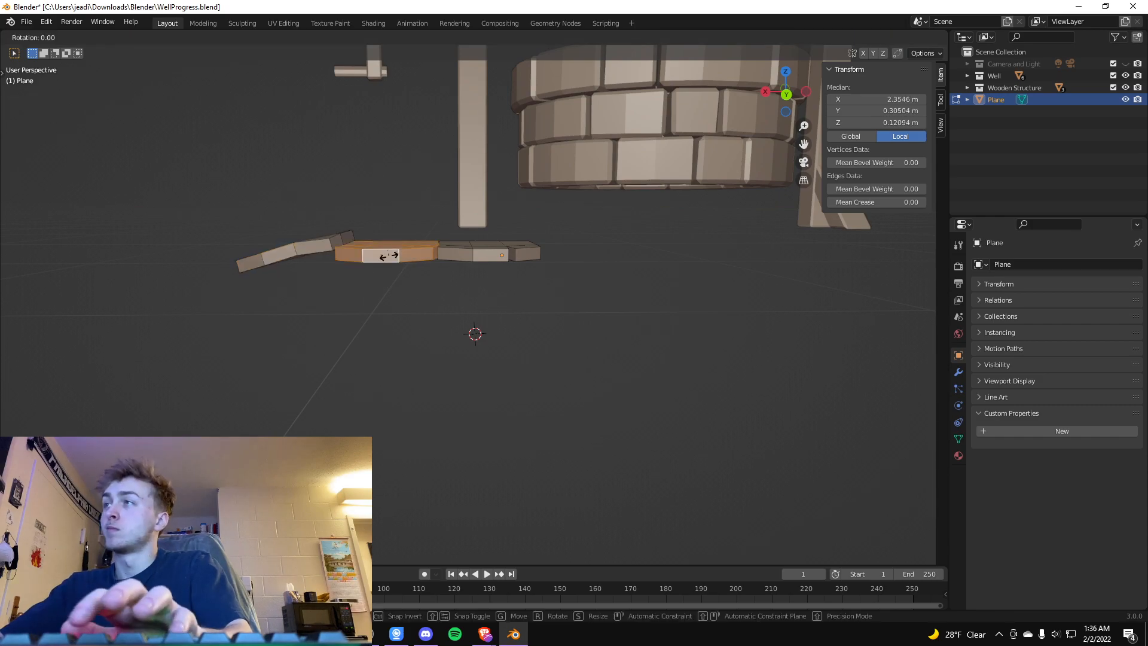
key(r)
key(y)
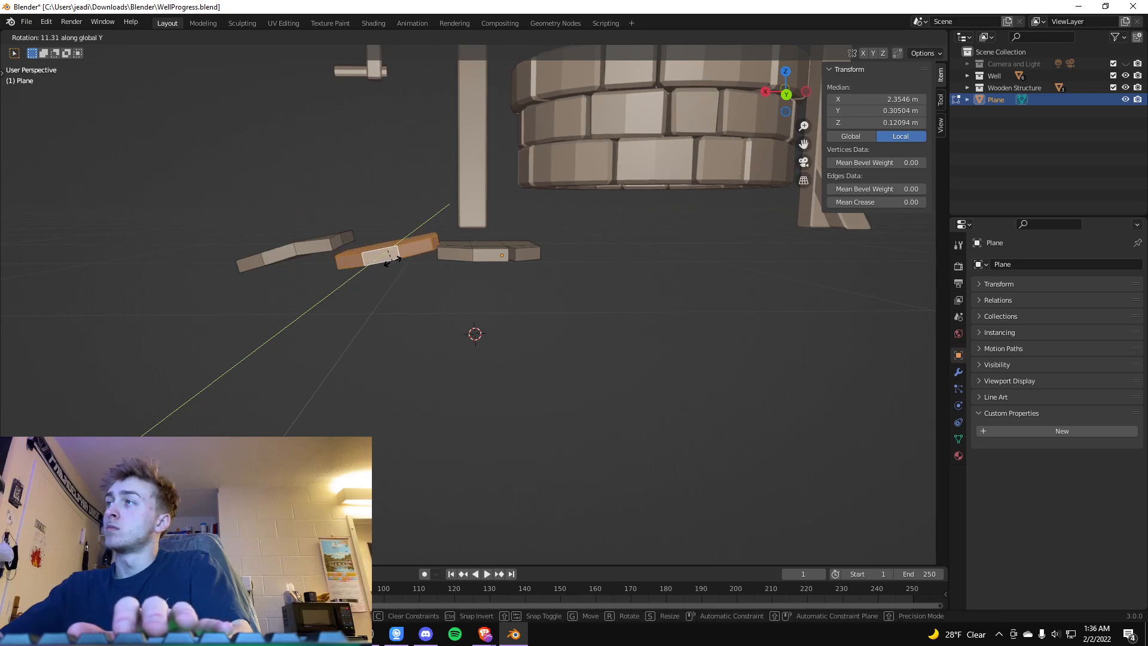
click(394, 262)
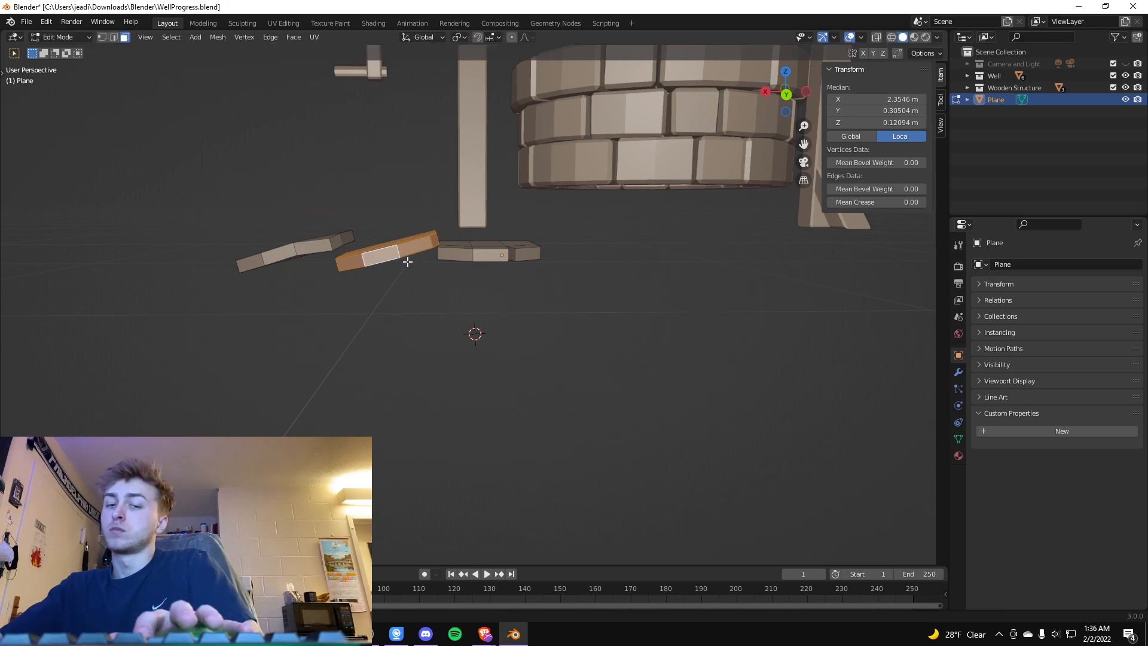
key(r)
key(y)
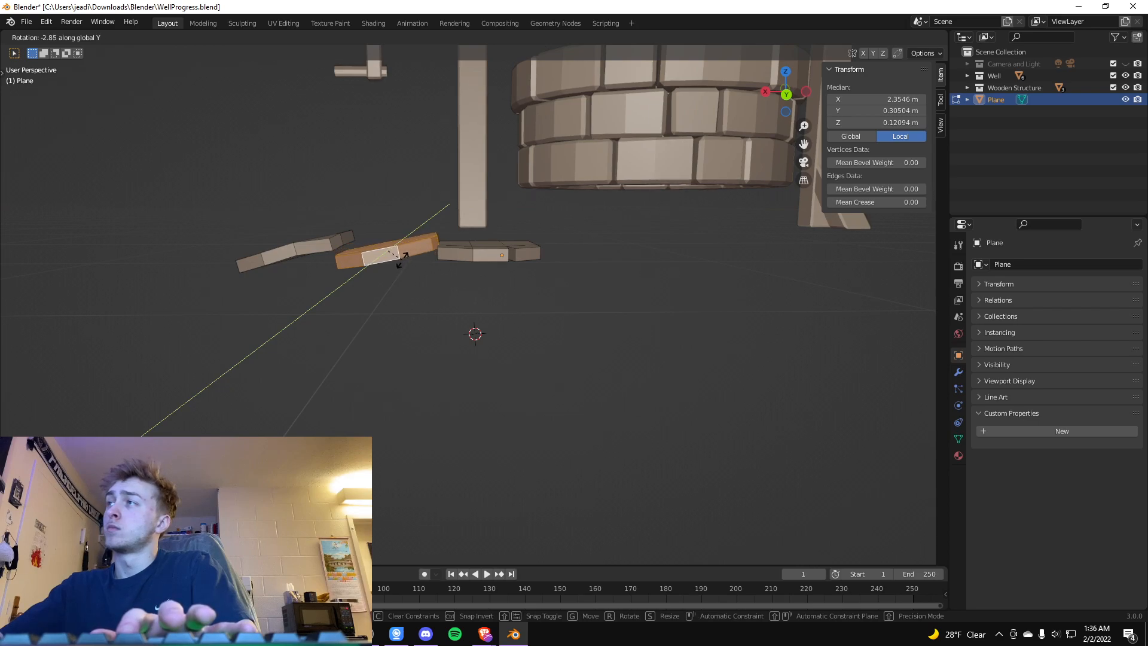
click(402, 256)
Reduce the leftmost tile's tilt slightly by rotating it back around the global Y axis.
click(329, 241)
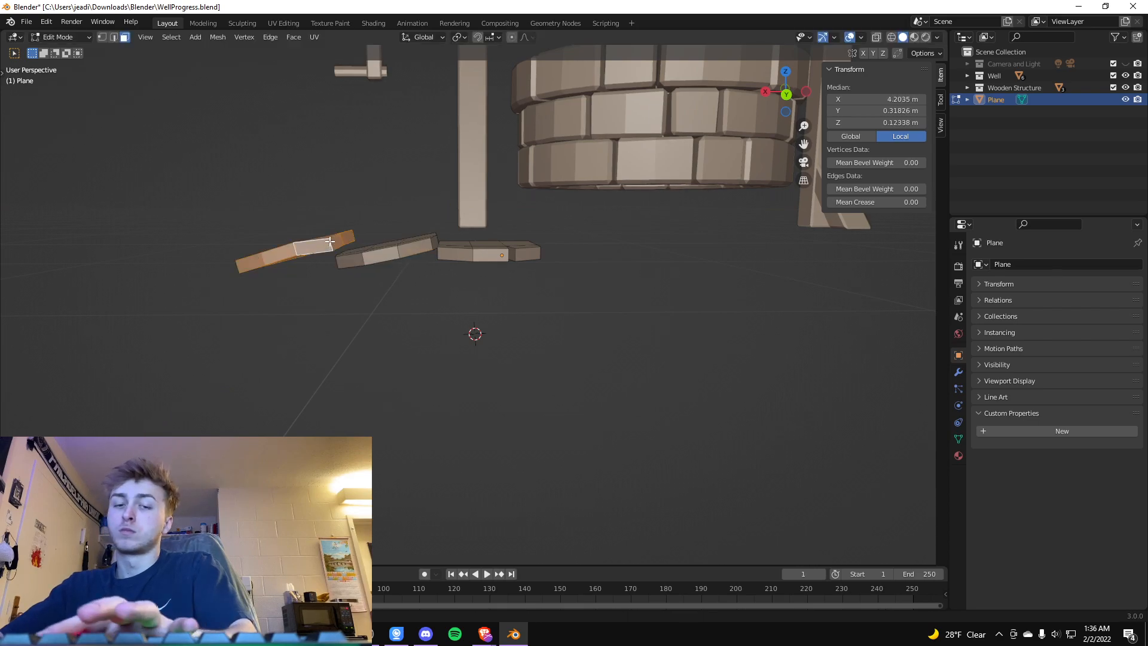
key(r)
key(y)
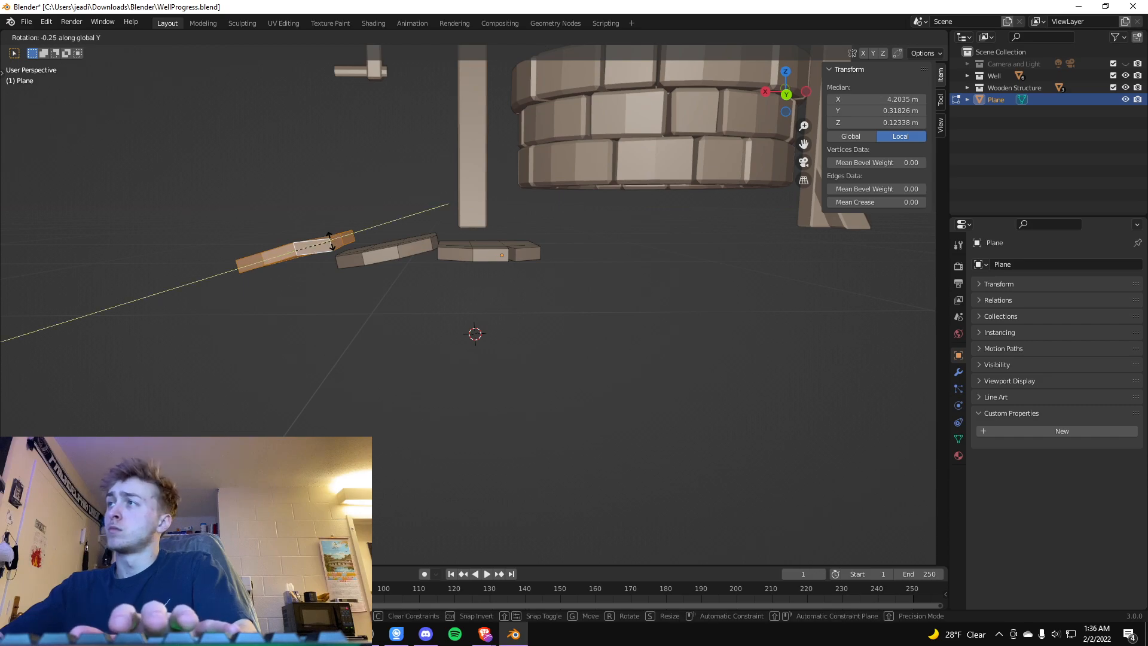
click(332, 244)
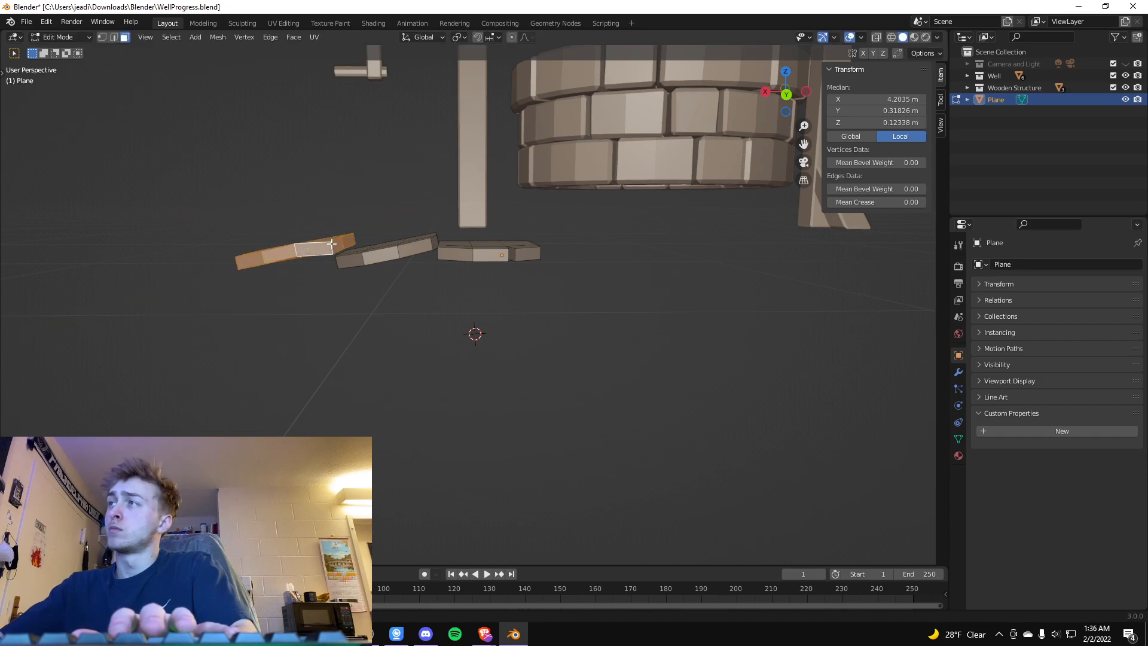
Try moving the whole middle tile about -0.25 m along the global Y axis.
middle_drag(408, 293, 425, 275)
scroll(417, 293, up, 2)
click(425, 274)
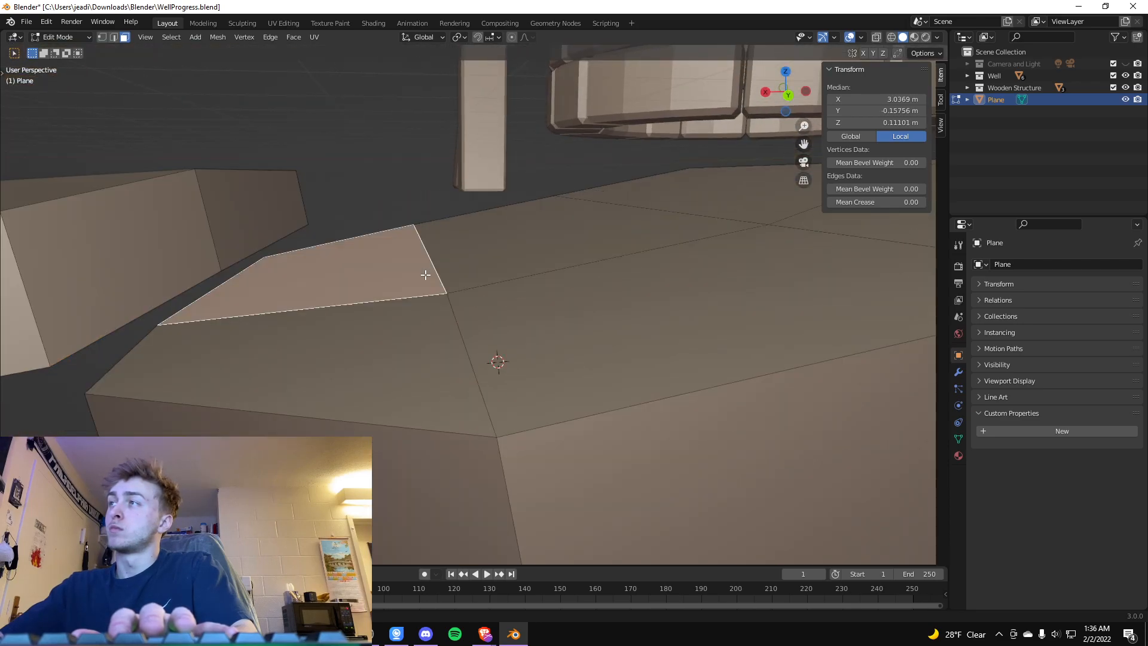
key(ctrl+l)
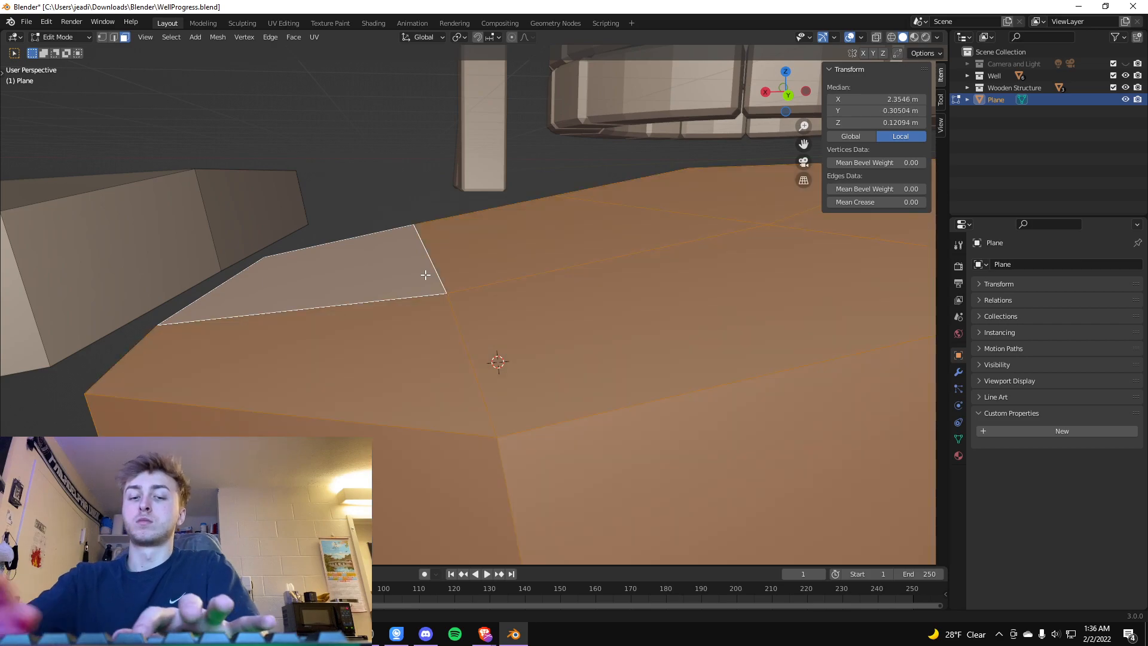
key(g)
key(y)
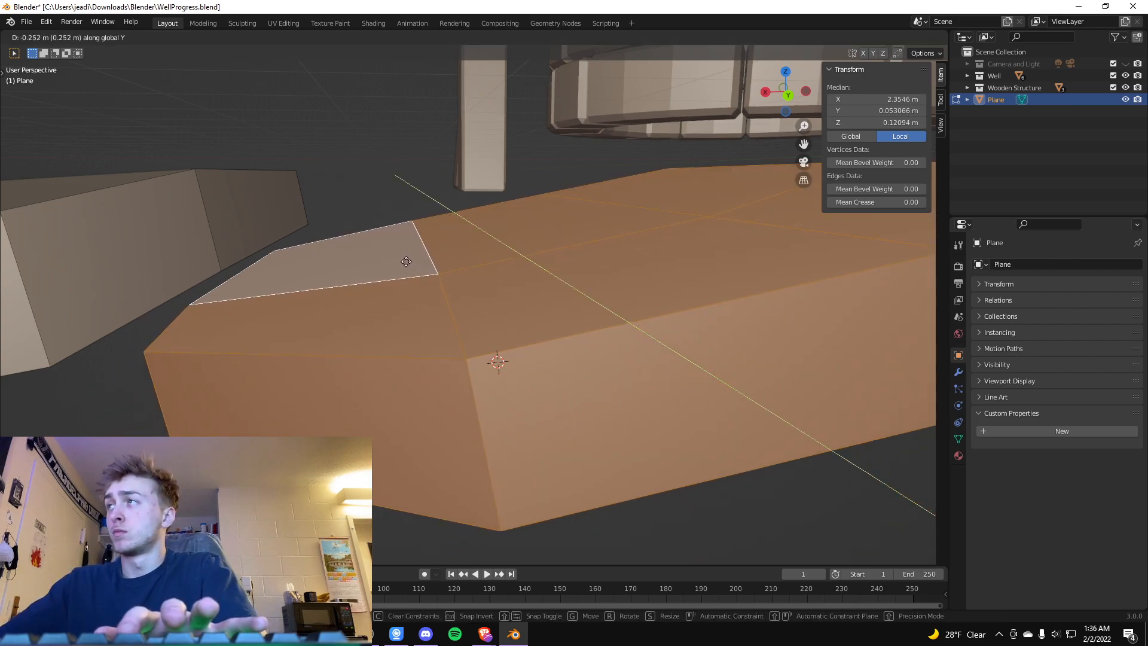
click(405, 261)
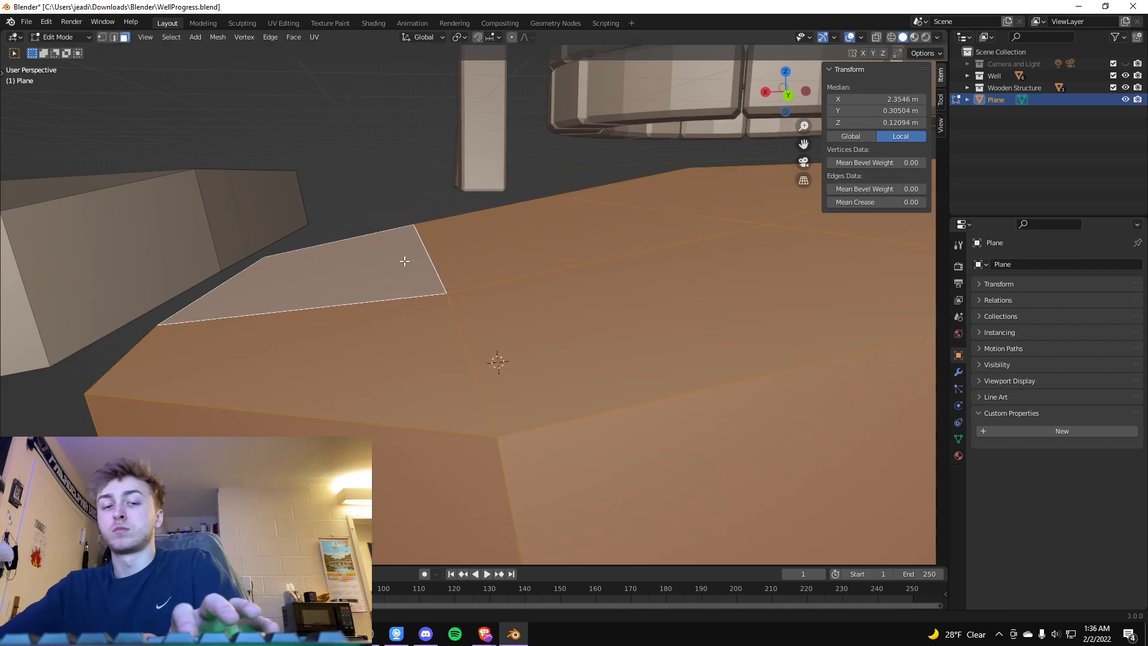
Rotate the whole middle tile about -3.2° around the global Y axis.
key(r)
key(y)
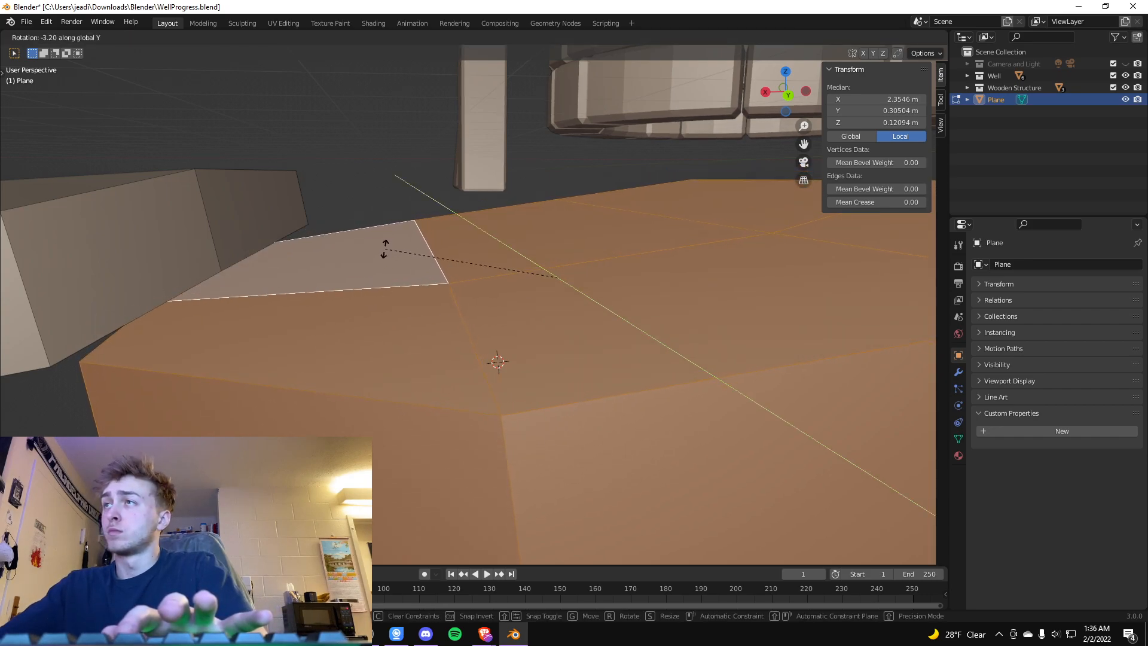
click(384, 249)
scroll(486, 282, down, 6)
scroll(617, 331, up, 4)
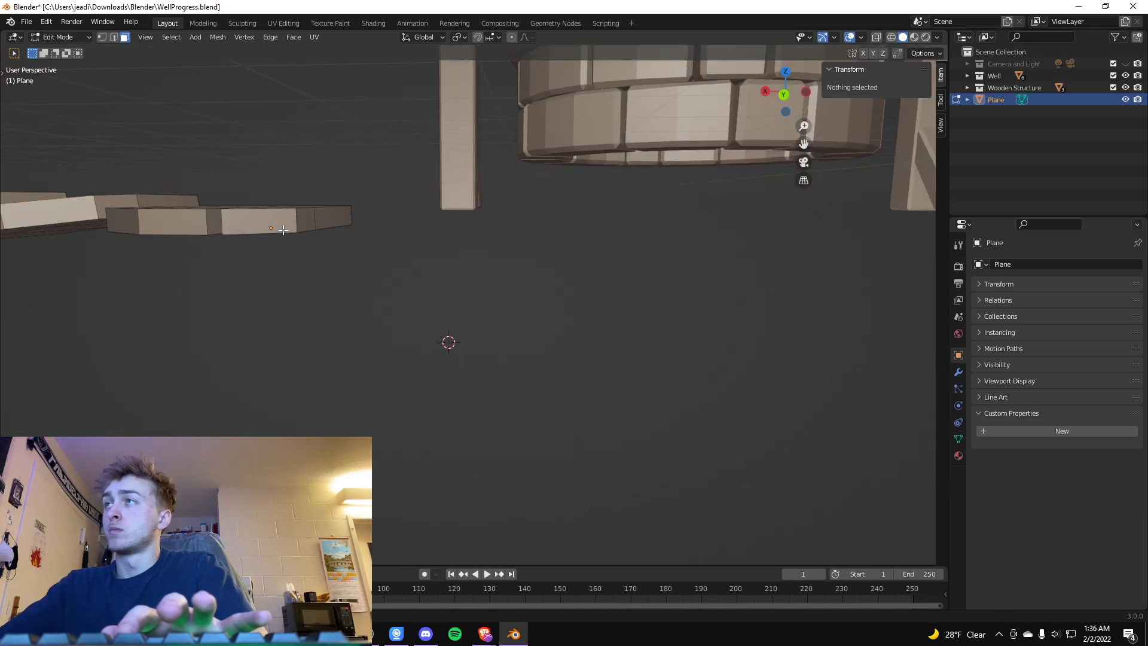
Try moving a single top face of the rightmost tile about -0.09 m along the global X axis.
key(alt+a)
click(282, 206)
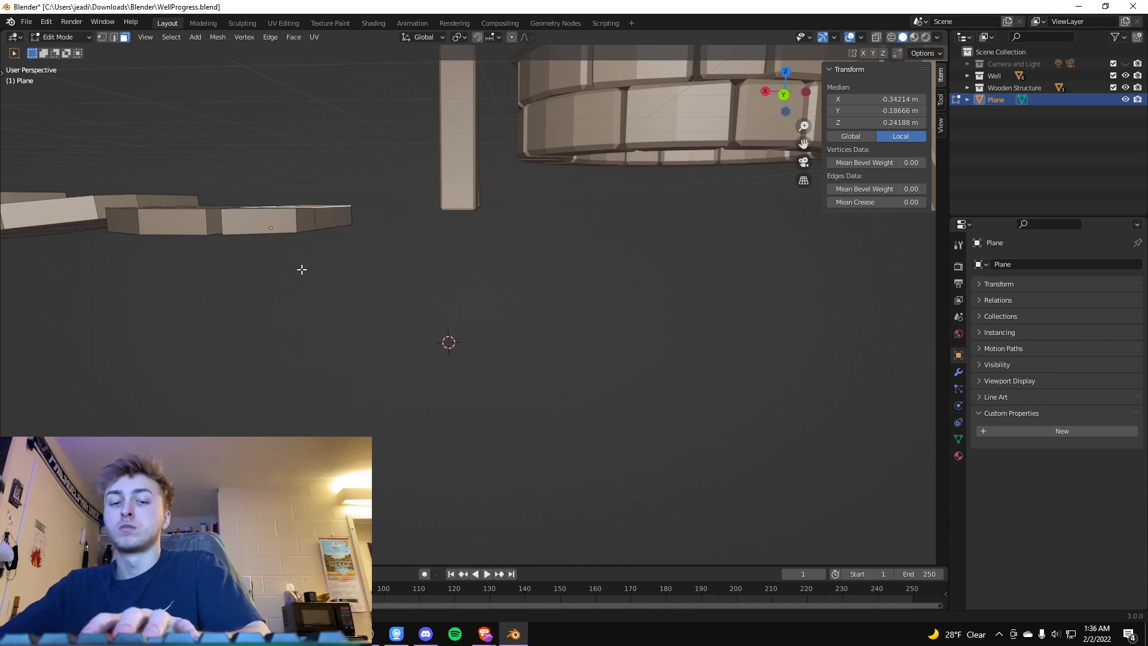
key(g)
key(x)
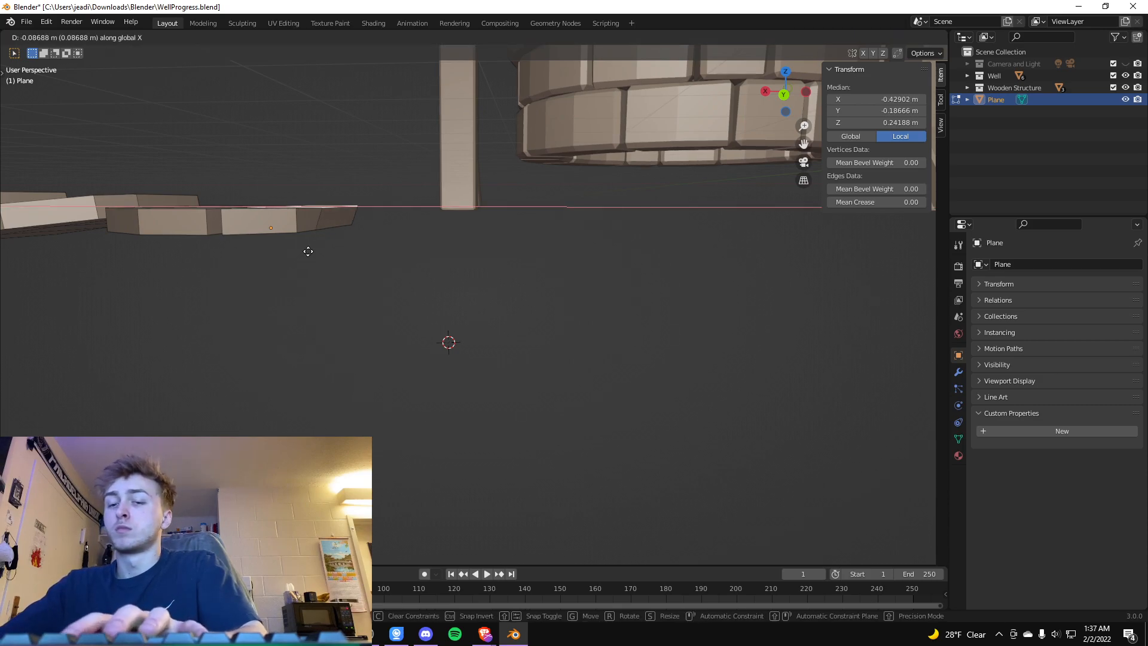
key(Escape)
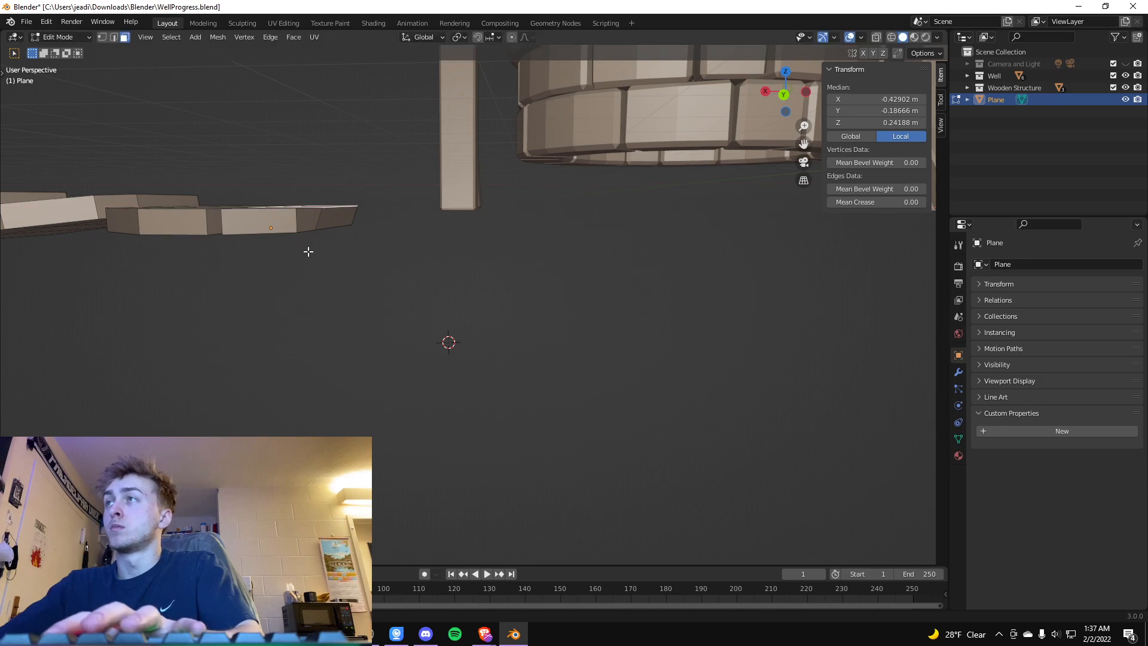
key(KP_Decimal)
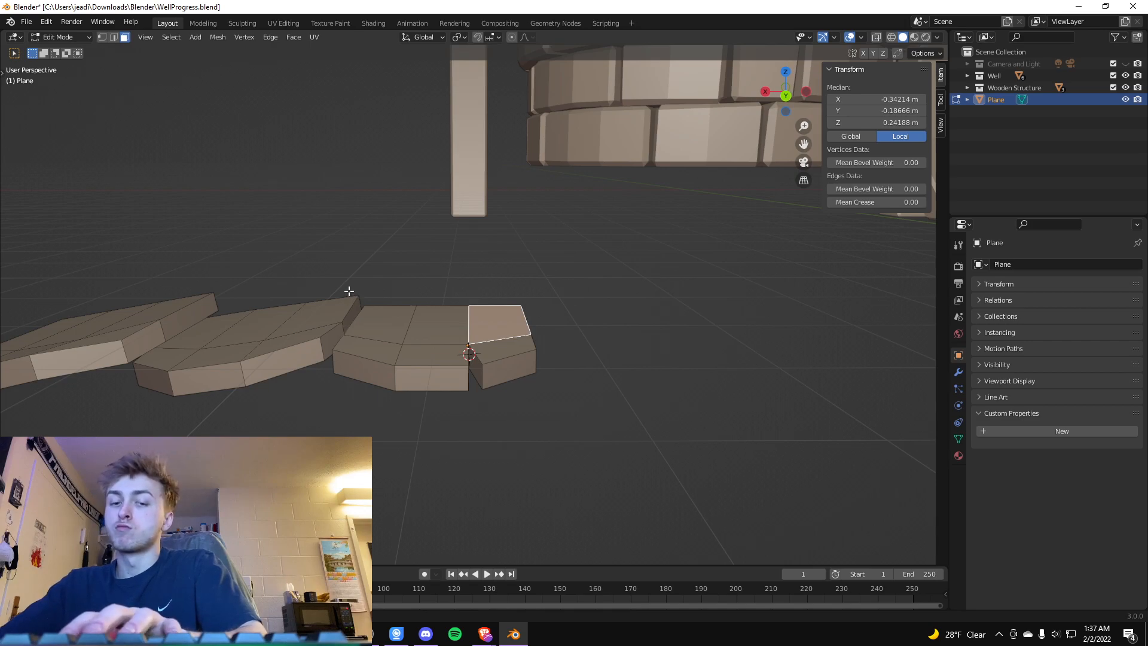
Select the whole rightmost tile and move it about 0.1 m along the global X axis, toward the middle tile.
click(497, 350)
key(ctrl+l)
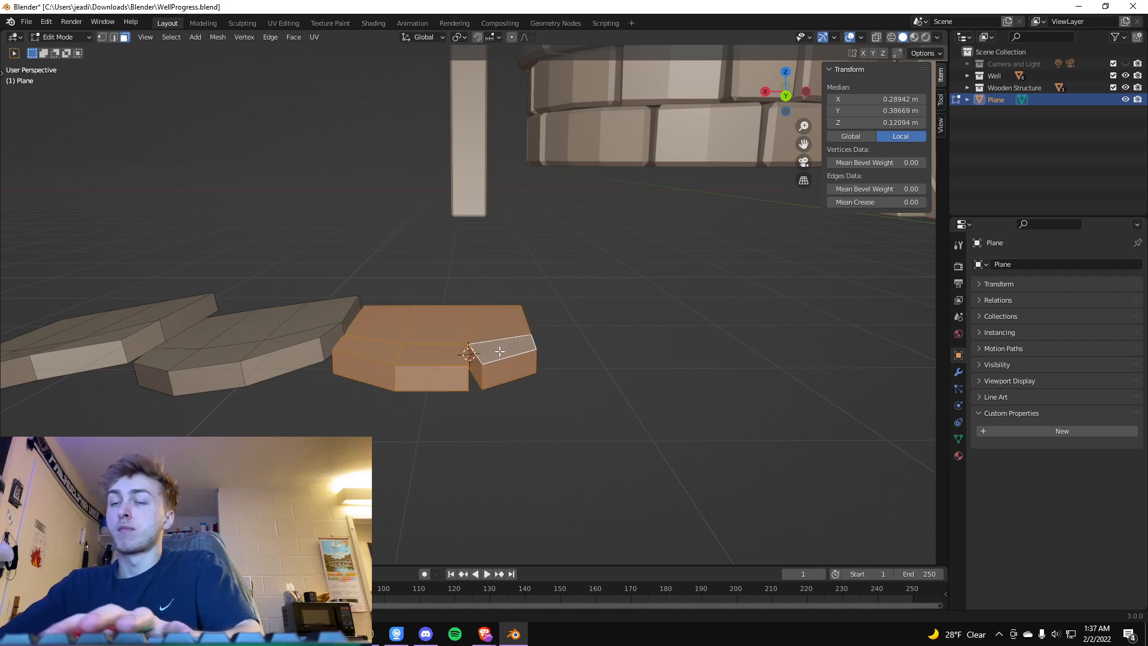
key(g)
key(x)
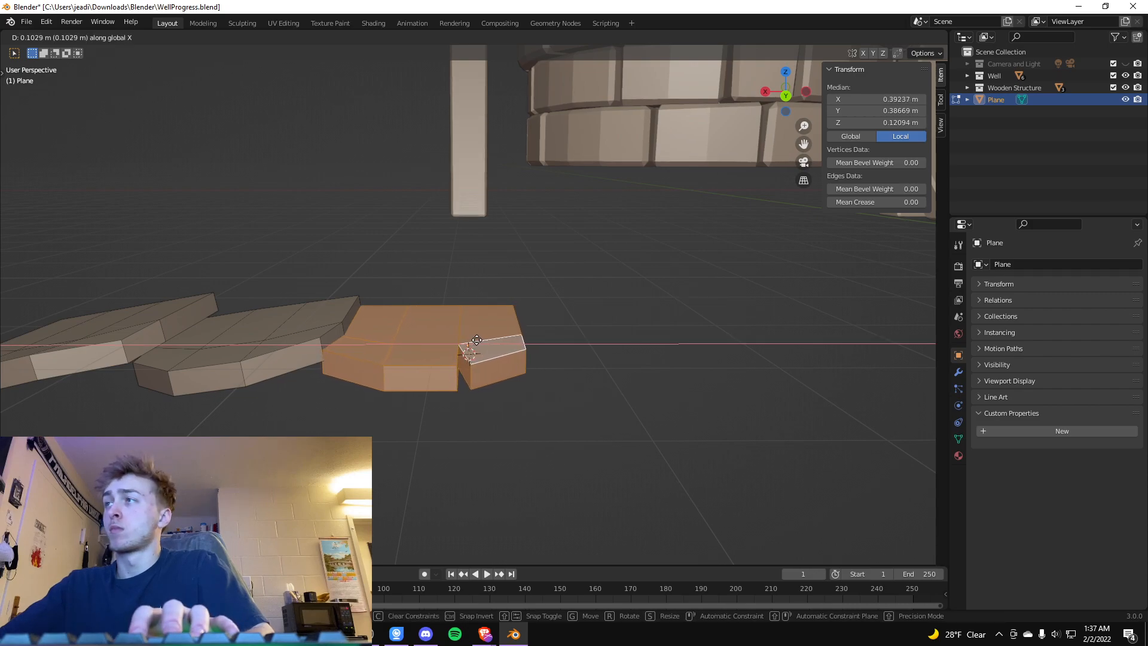
click(471, 339)
Rotate the whole rightmost tile about 8.5° around the global Y axis, and ease the tilt back by about 1.7°.
key(r)
key(y)
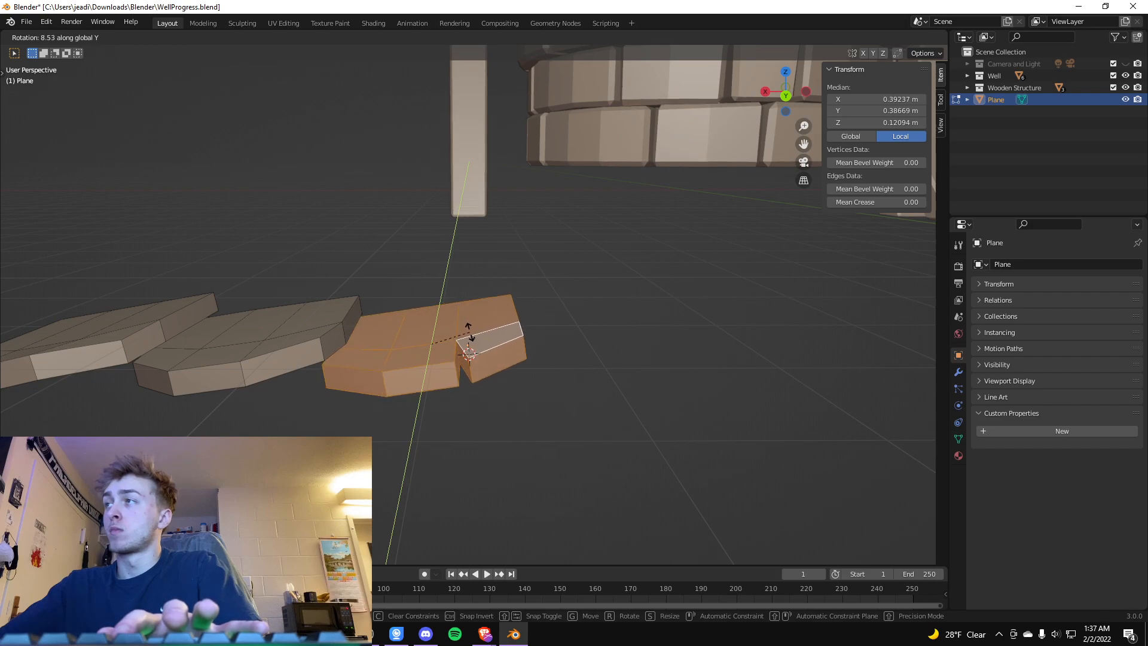
click(469, 332)
middle_drag(346, 382, 381, 323)
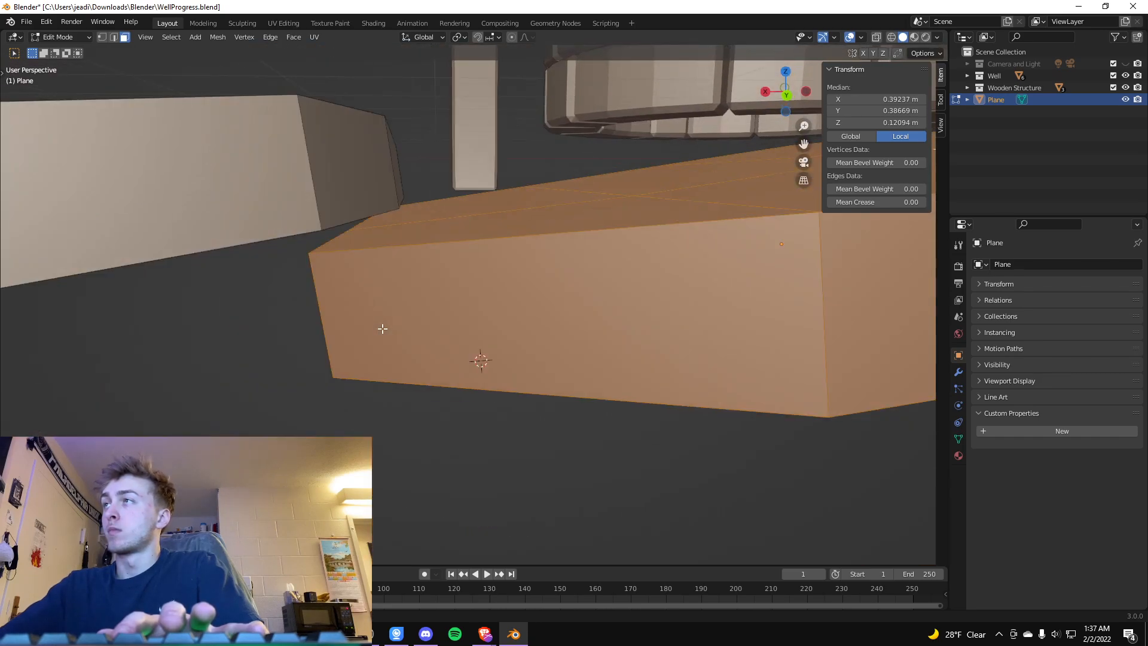
key(r)
key(y)
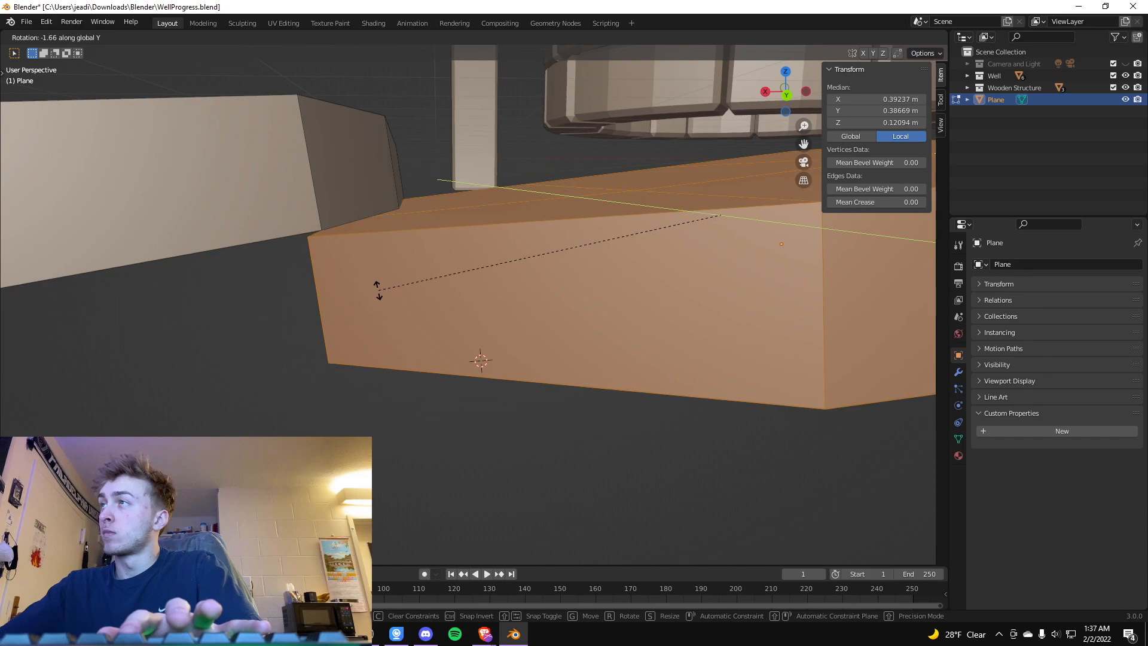
click(380, 293)
scroll(384, 341, down, 5)
scroll(384, 342, up, 5)
scroll(385, 338, down, 7)
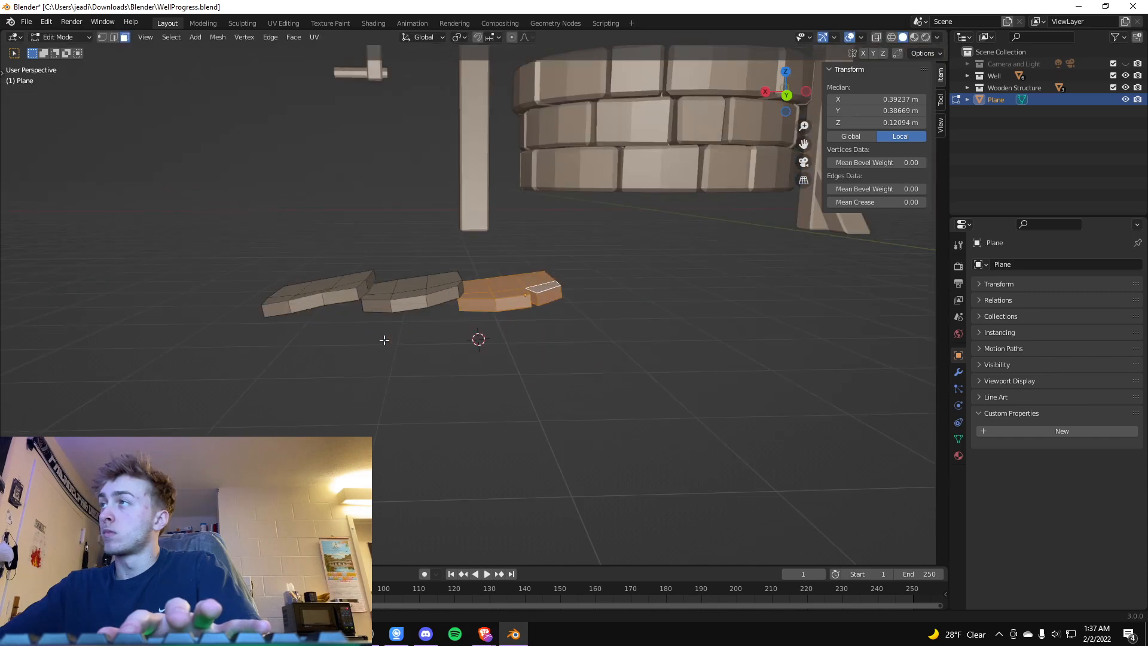
Duplicate all three tiles and place the copy about -5.6 m along the global X axis, extending the row.
middle_drag(384, 338, 388, 330)
click(499, 382)
middle_drag(543, 380, 504, 377)
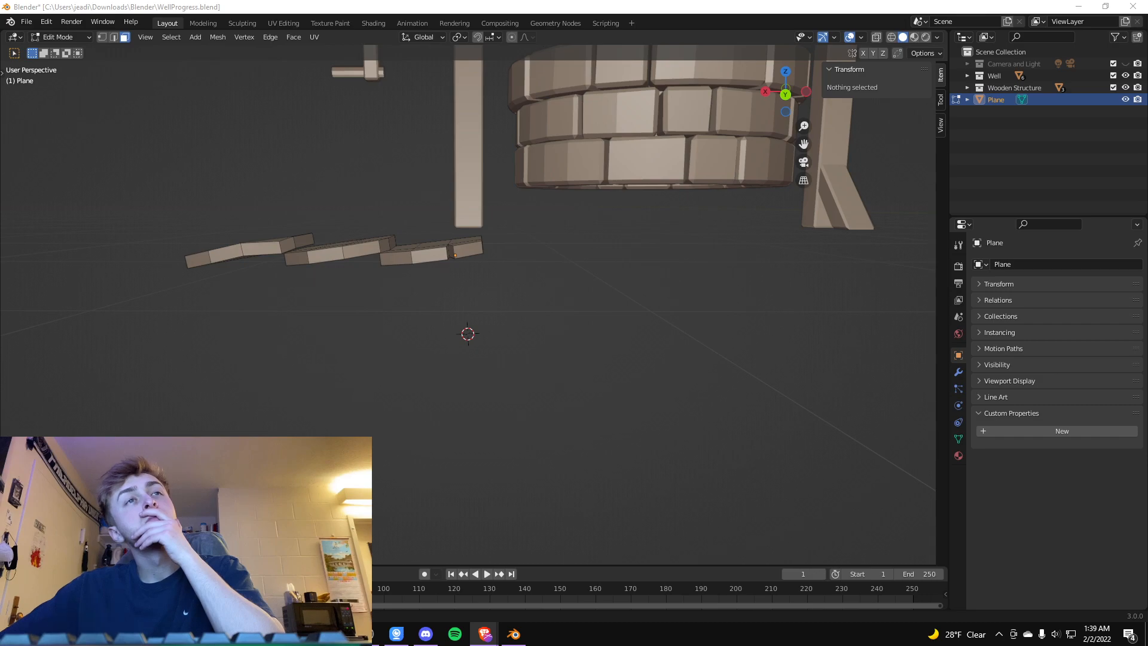
middle_drag(412, 295, 460, 407)
drag(370, 496, 491, 427)
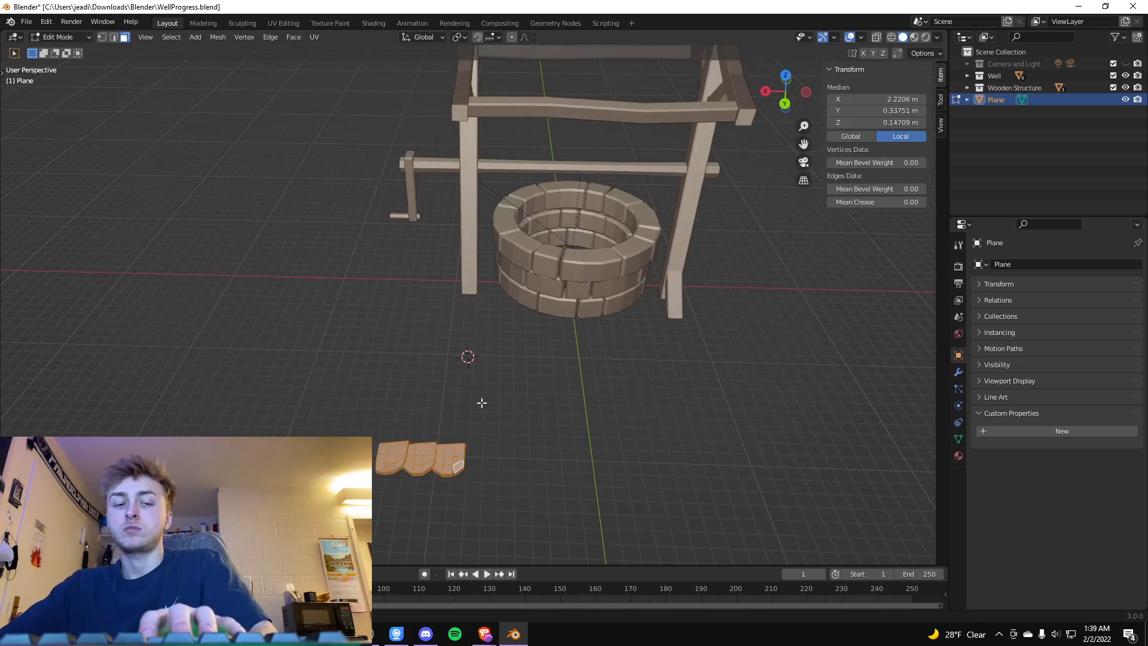
key(g)
key(x)
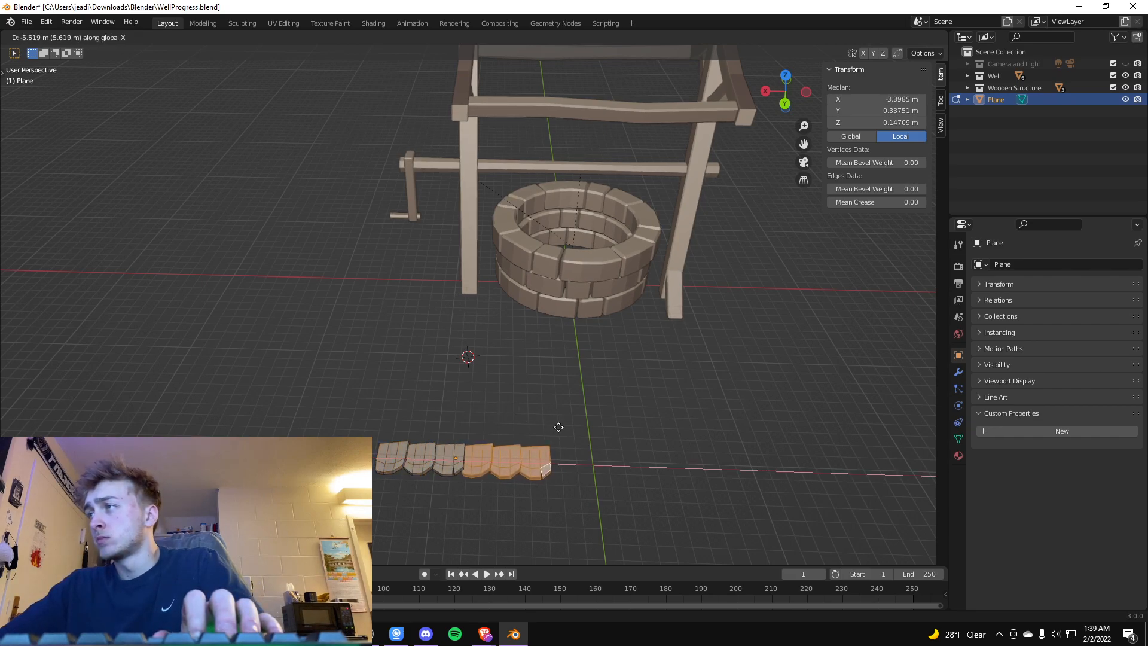
click(558, 426)
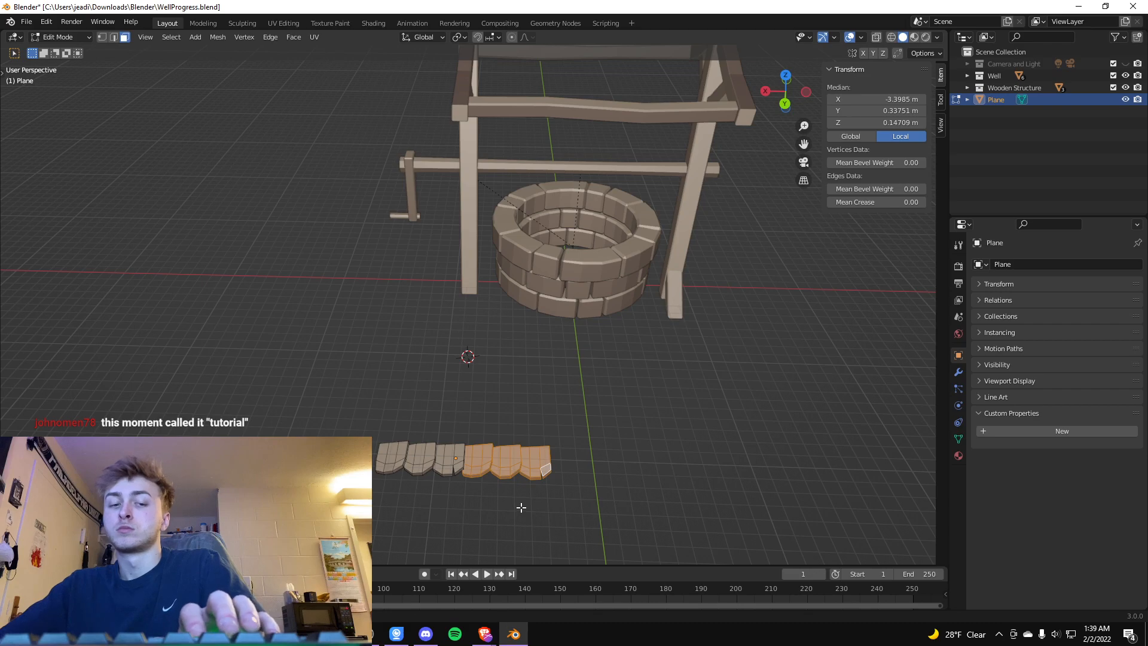
Duplicate the second set of three tiles and place it about -5.6 m further along the global X axis.
key(shift+d)
key(x)
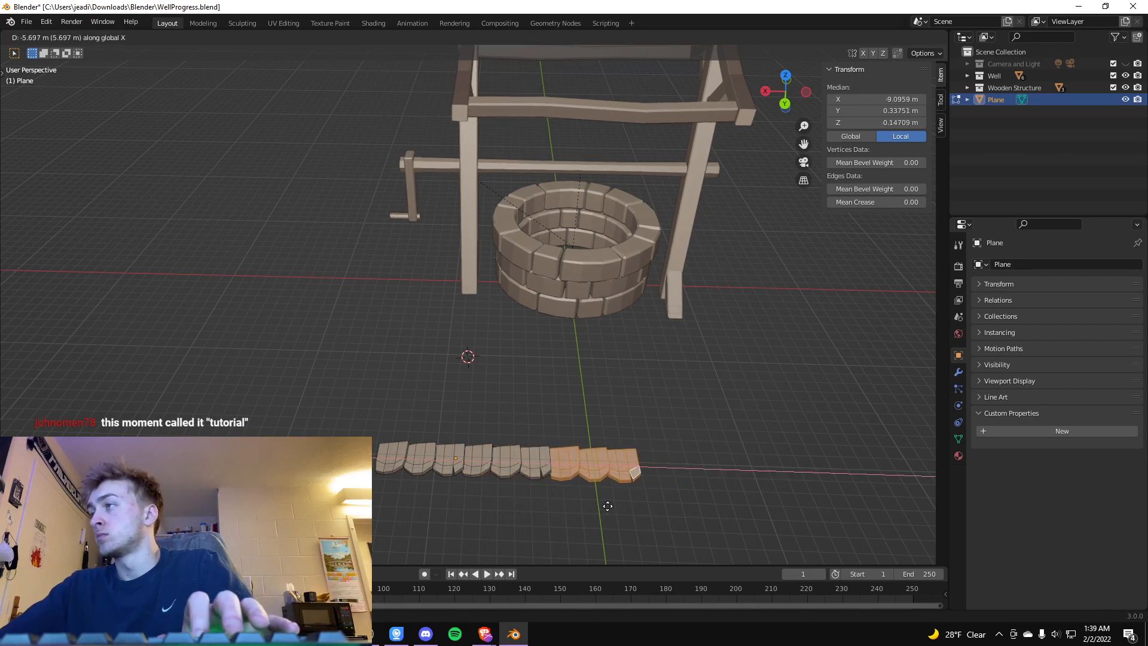
click(606, 503)
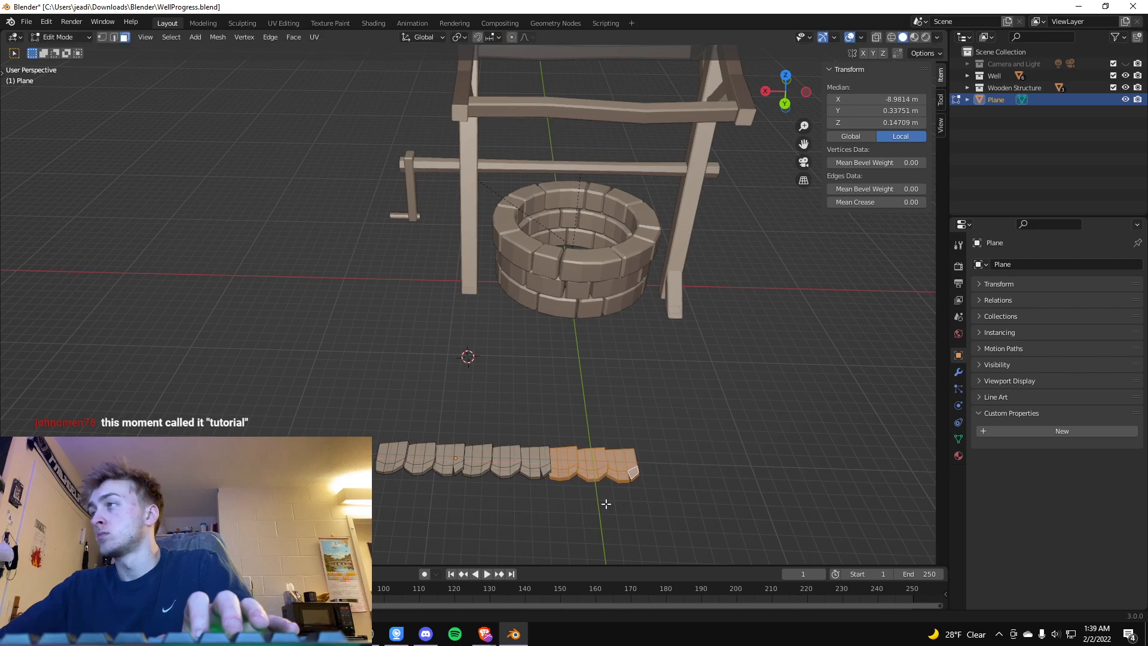
Try moving the box-selected row of nine tiles up toward the well.
drag(368, 501, 662, 416)
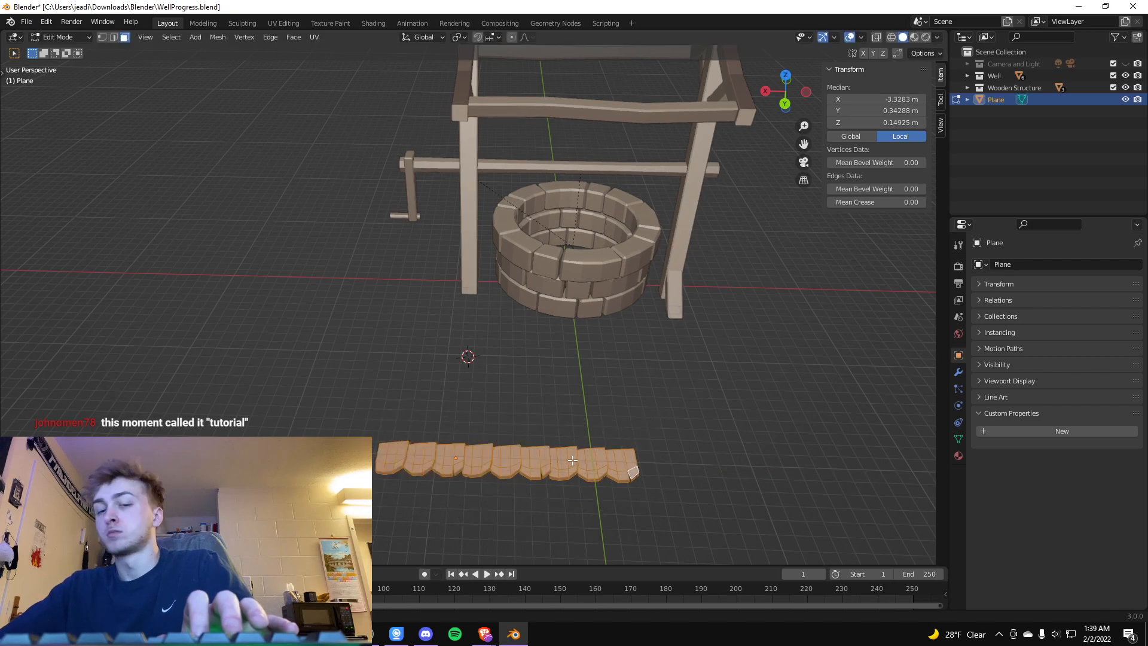
key(e)
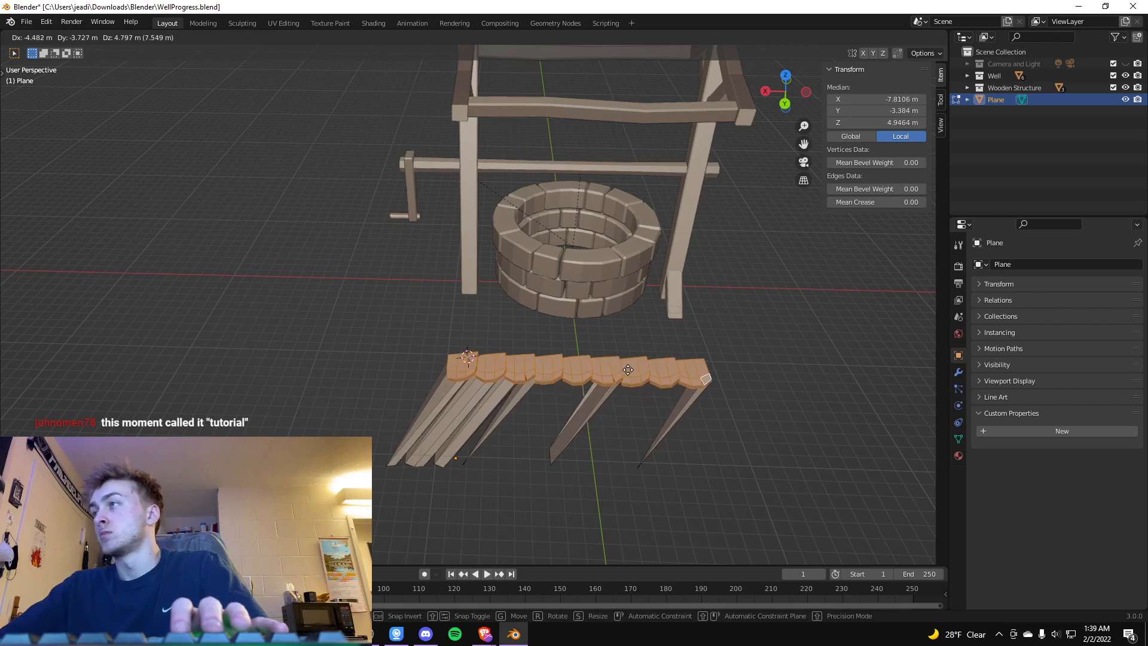
click(617, 372)
key(ctrl+z)
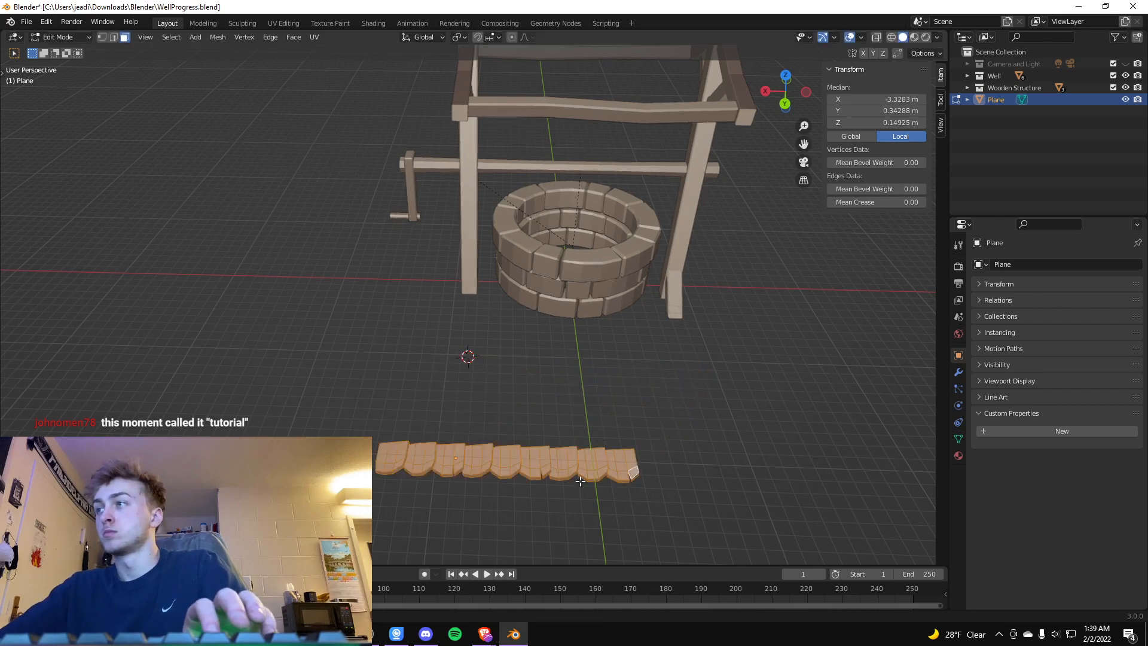
click(487, 513)
drag(351, 494, 660, 410)
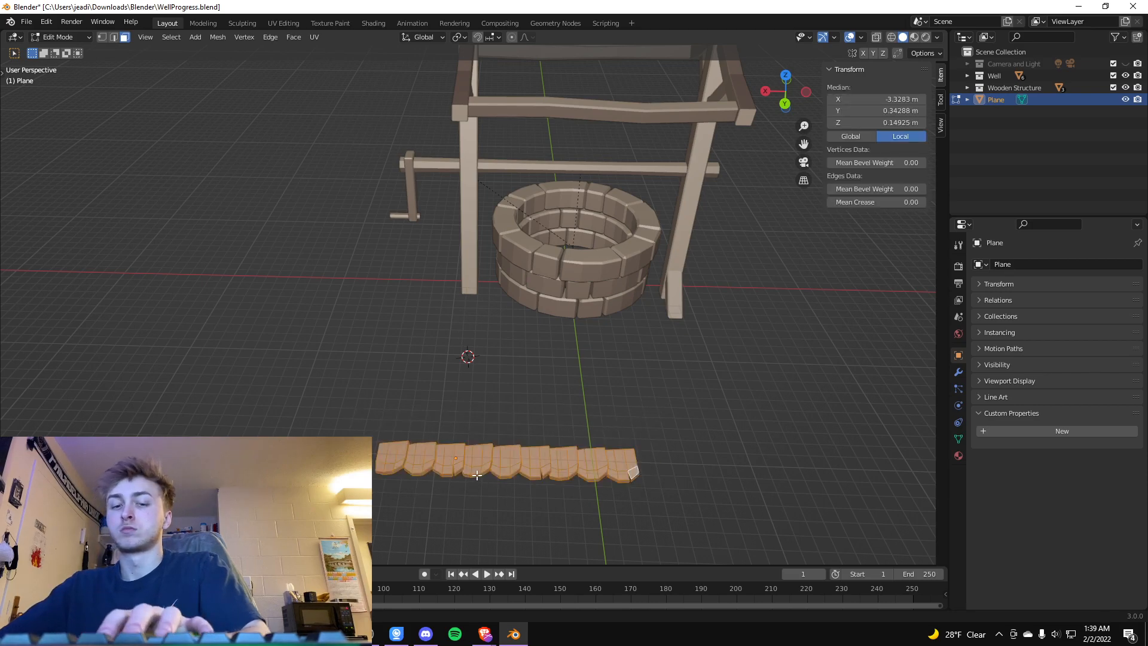
key(e)
click(526, 384)
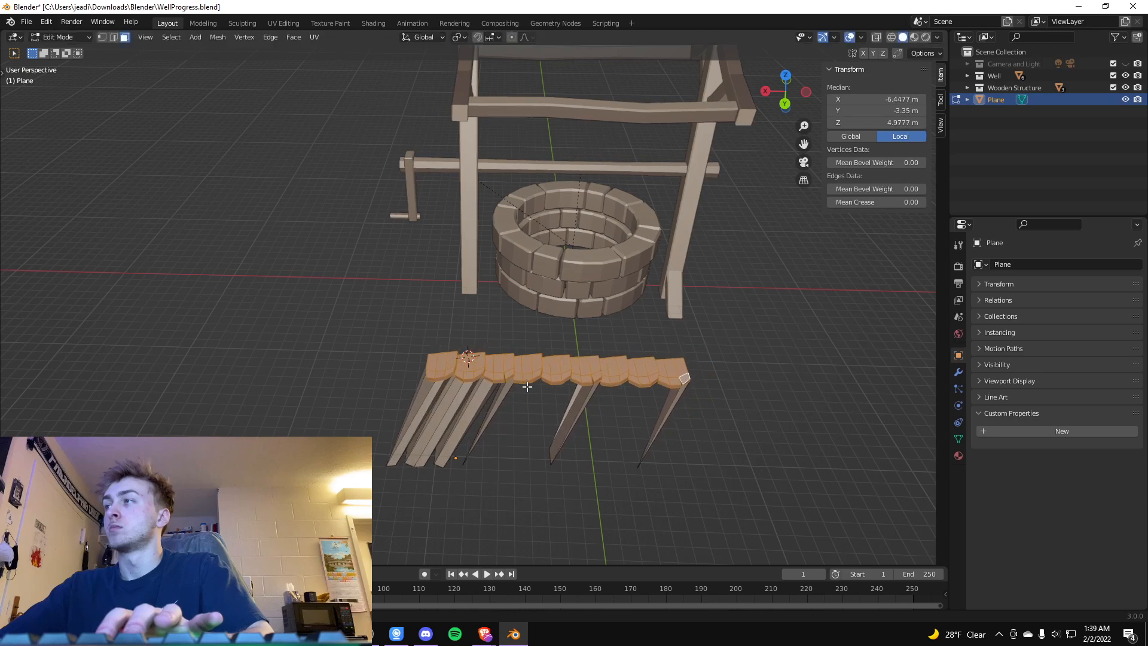
key(ctrl+z)
Select all nine tiles completely and move the row about -5.7 m in X, -12.7 m in Y and 16.8 m in Z, up against the well frame.
key(alt+a)
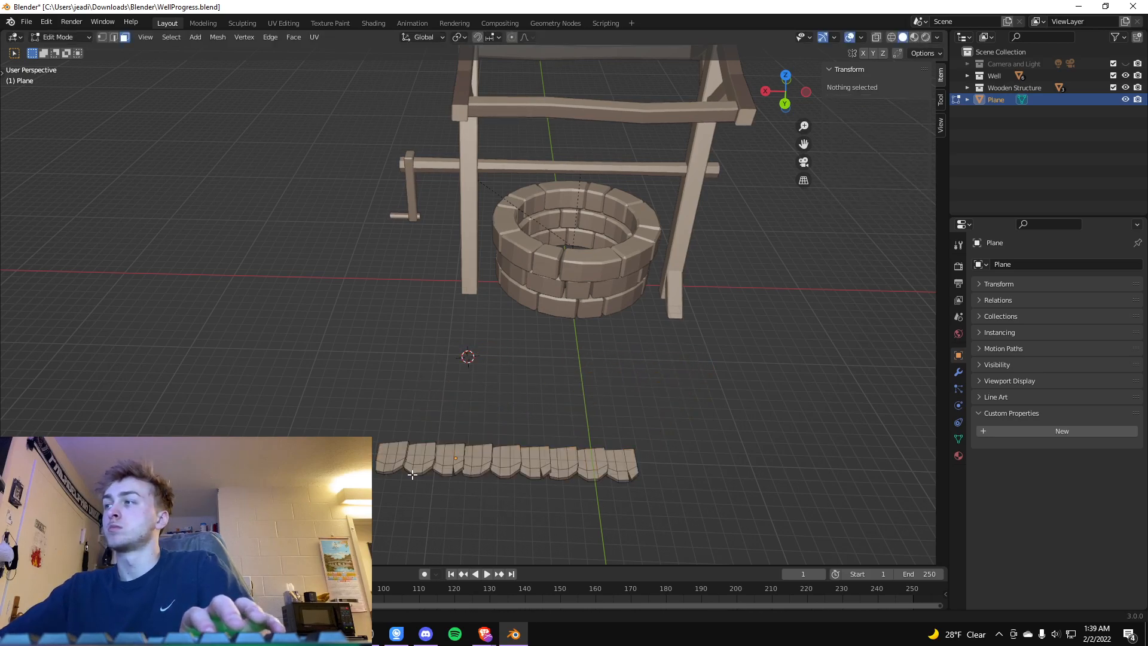
click(388, 458)
shift+click(421, 459)
shift+click(451, 459)
shift+click(478, 460)
shift+click(506, 461)
shift+click(535, 463)
shift+click(563, 463)
shift+click(592, 464)
shift+click(616, 468)
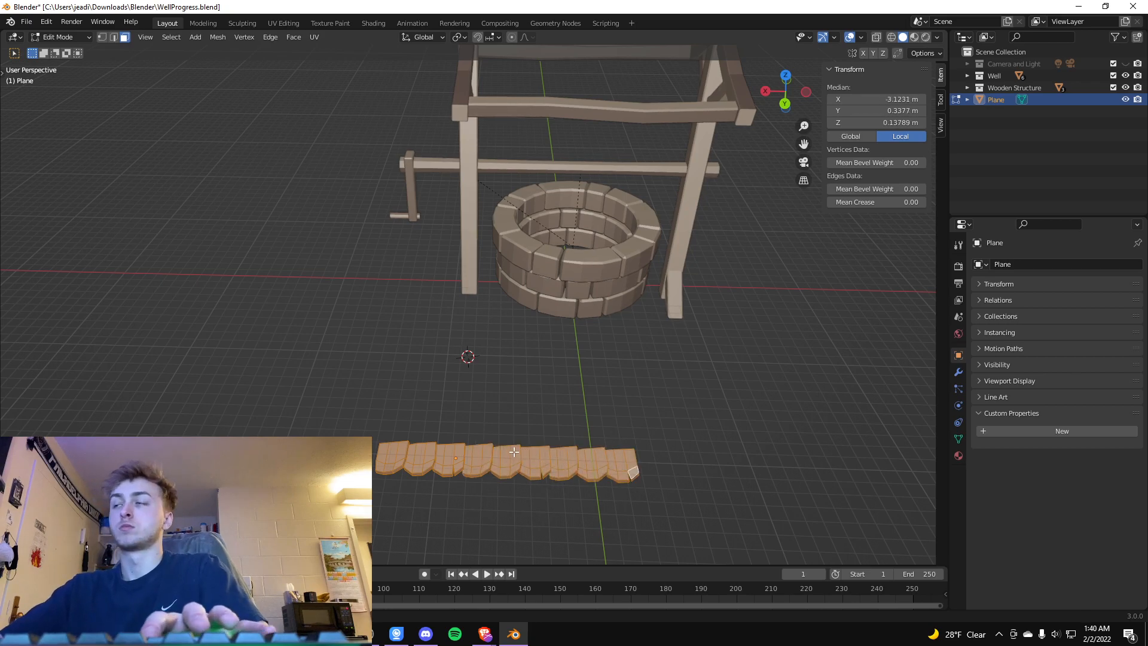
key(g)
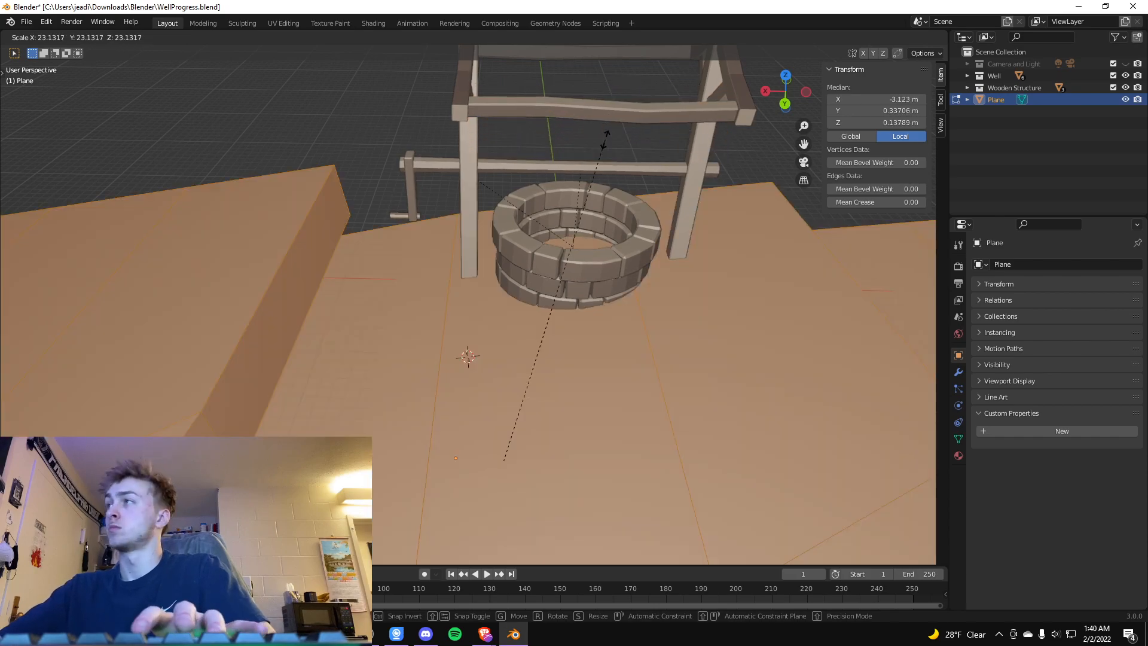
key(s)
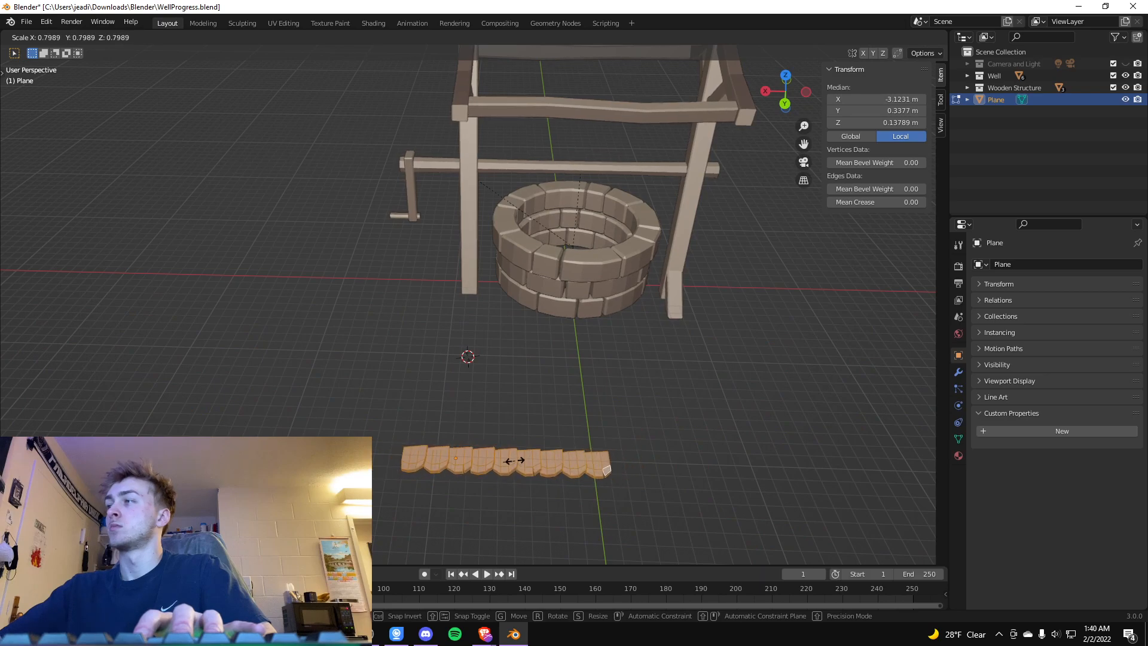
key(g)
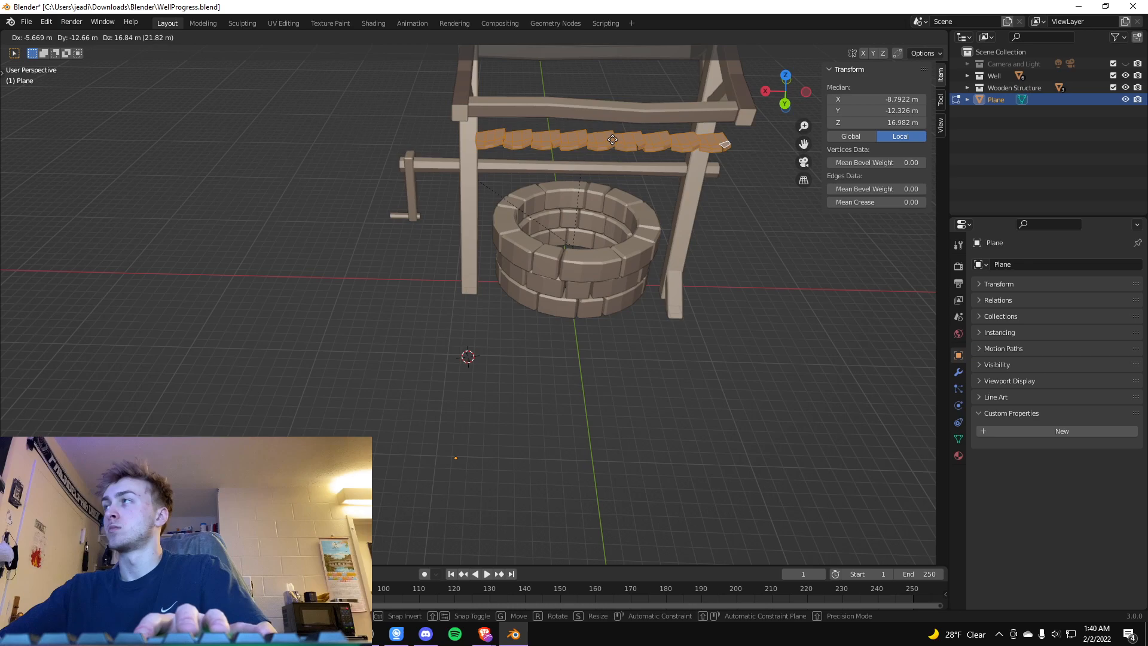
click(612, 140)
Scale the whole row of nine tiles uniformly by about 1.17 and move it back down in front of the well.
key(s)
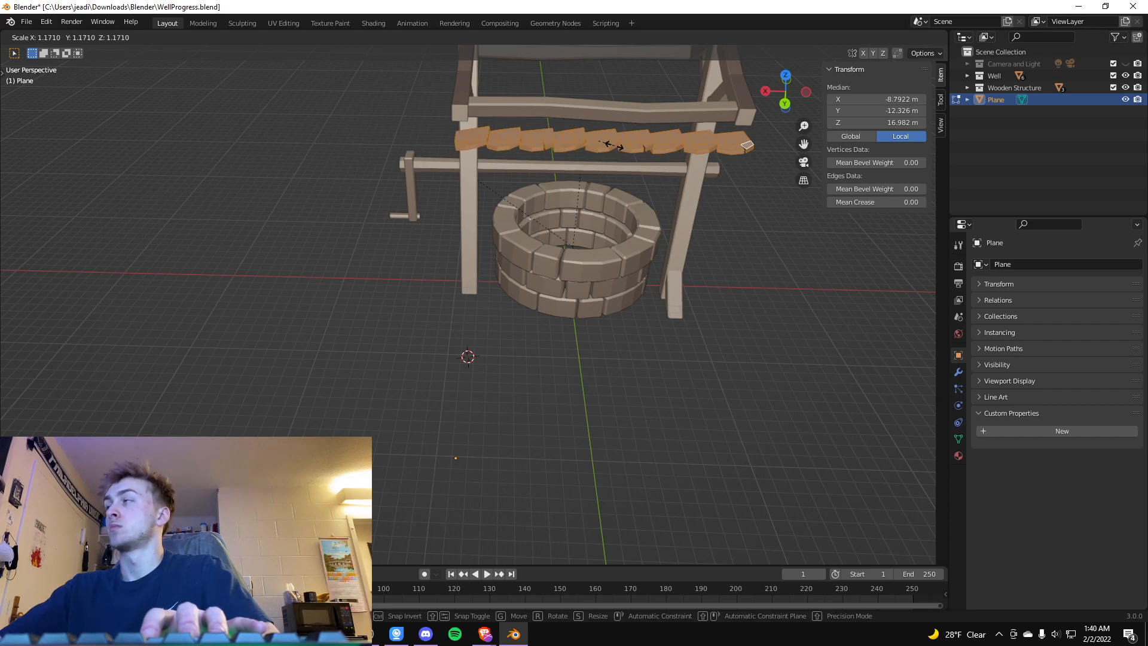
click(611, 145)
key(g)
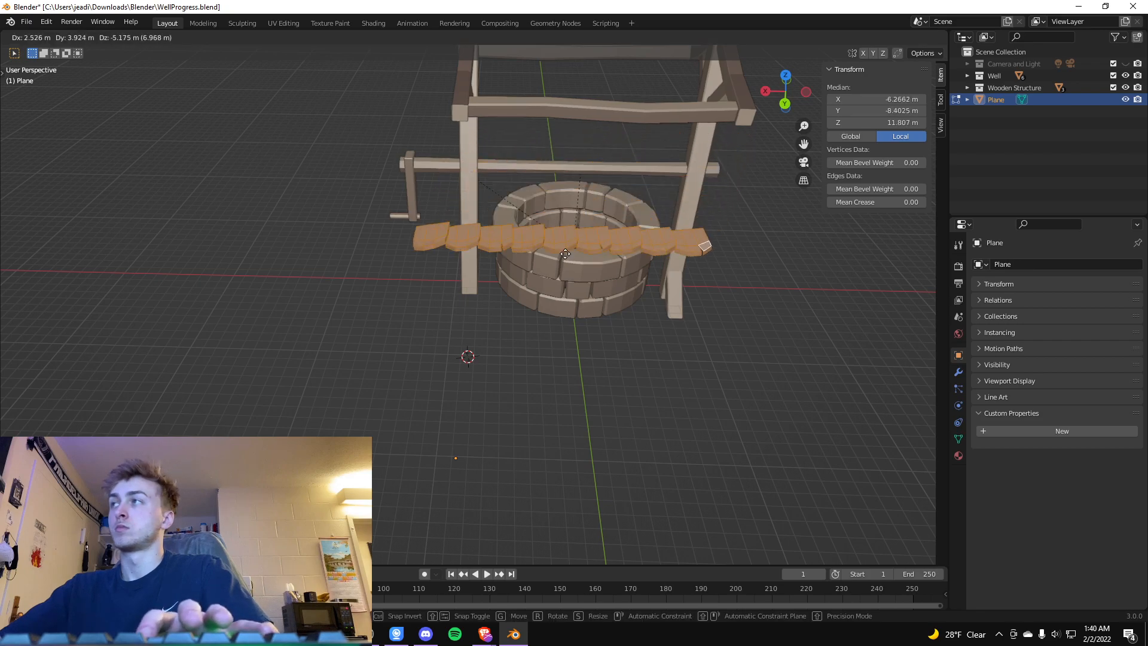
click(508, 439)
Rotate the whole row of nine tiles about 10° around the global X axis.
middle_drag(507, 440, 461, 410)
key(r)
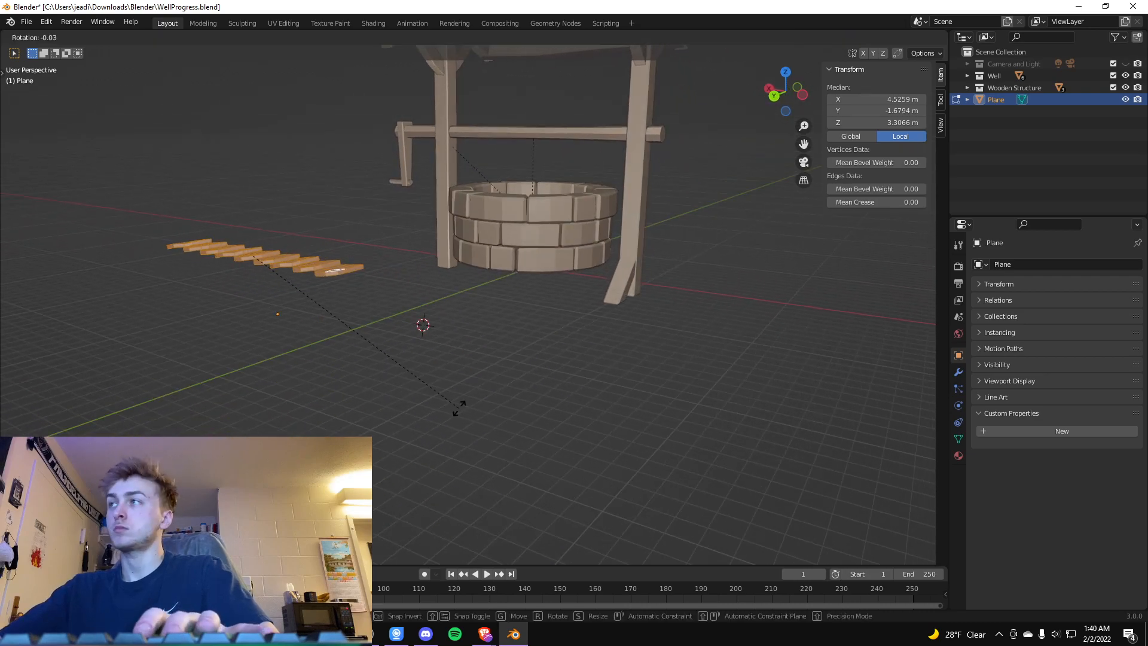
key(x)
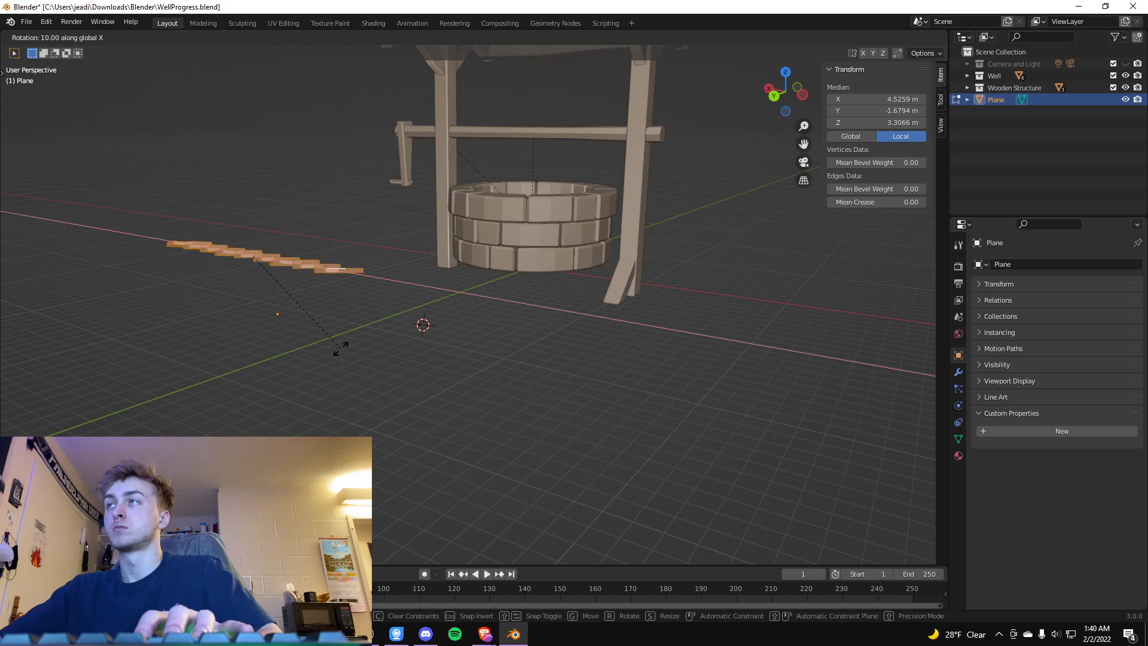
click(344, 349)
Duplicate the row of nine tiles about 2.27 m along Y and offset the copy about -1.6 m in X.
middle_drag(407, 349, 469, 412)
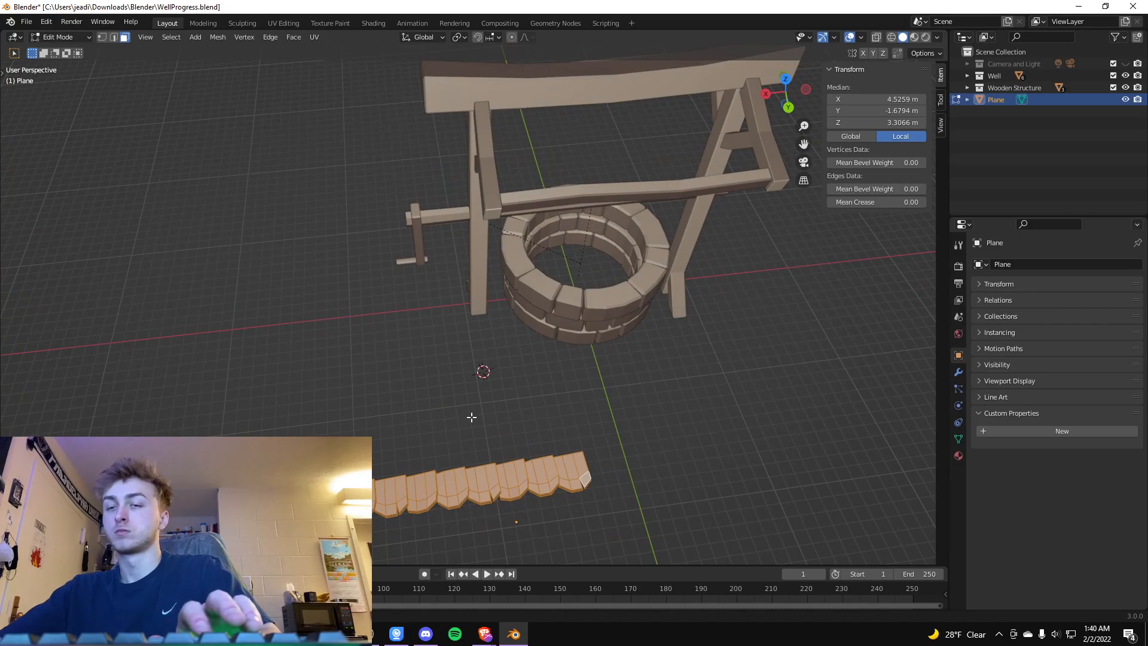
key(shift+d)
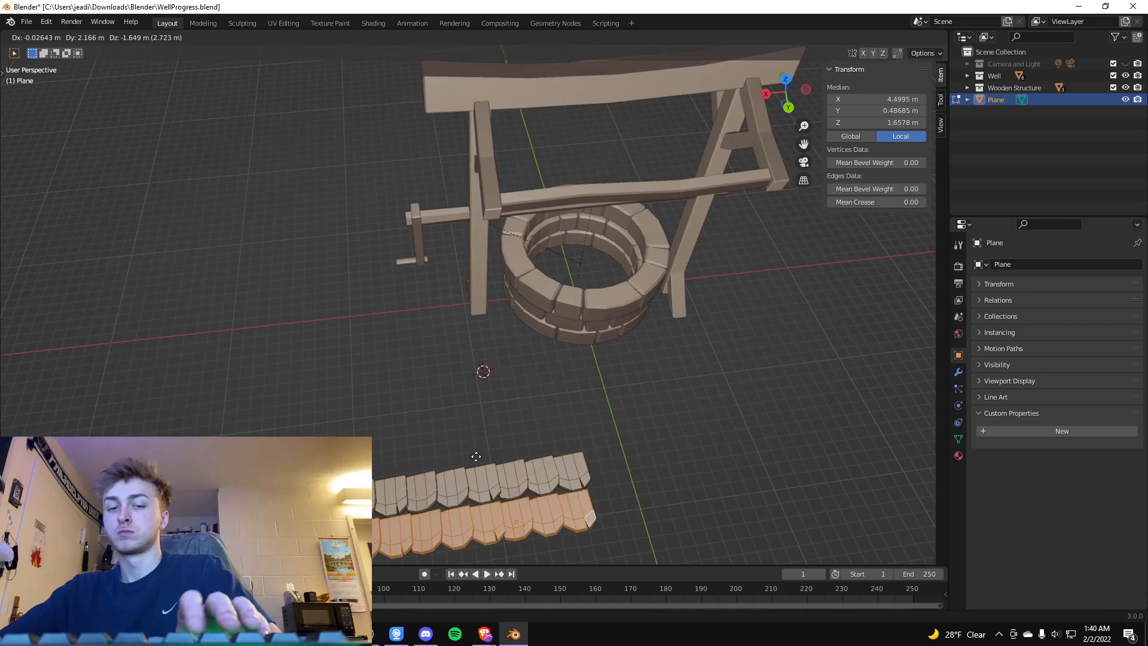
key(y)
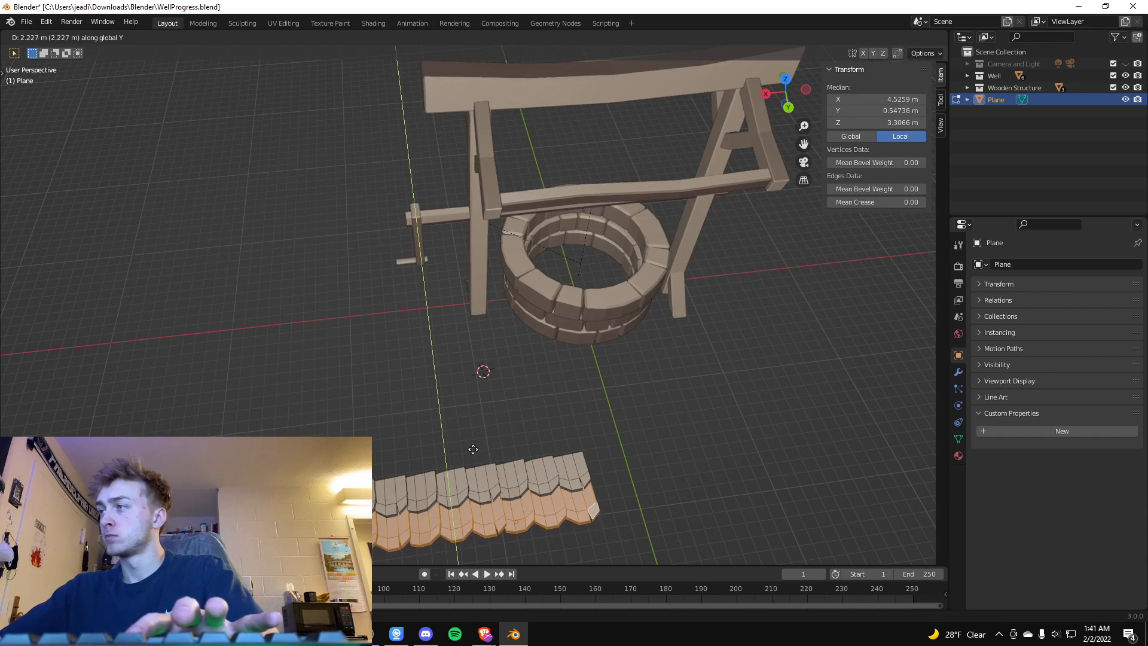
click(476, 449)
key(g)
key(x)
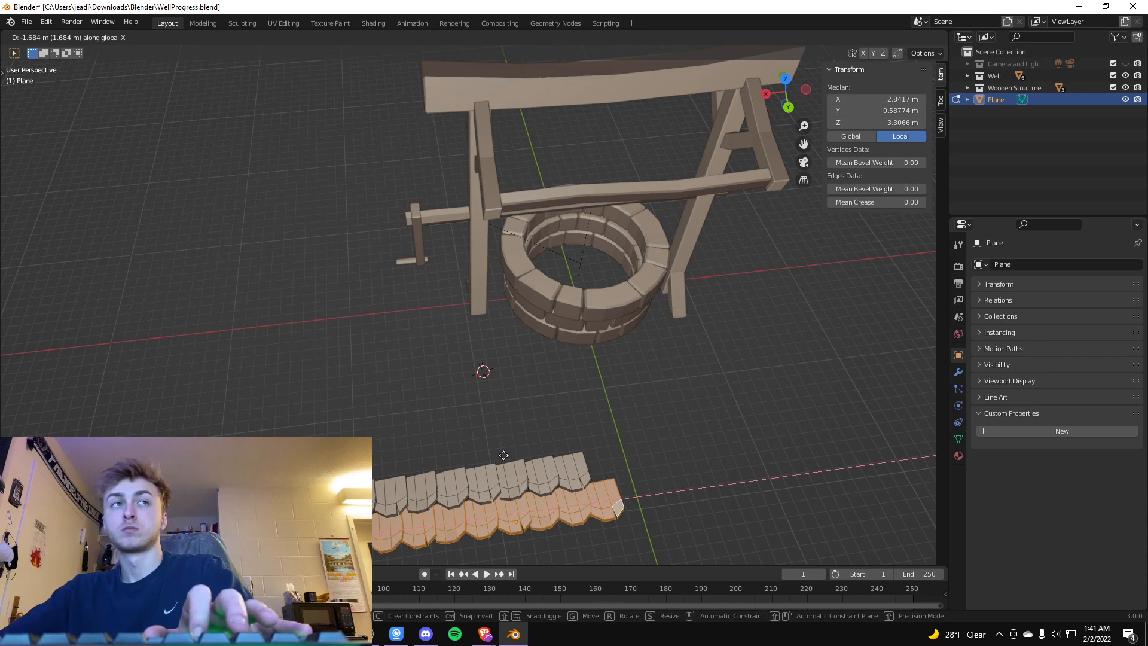
click(513, 461)
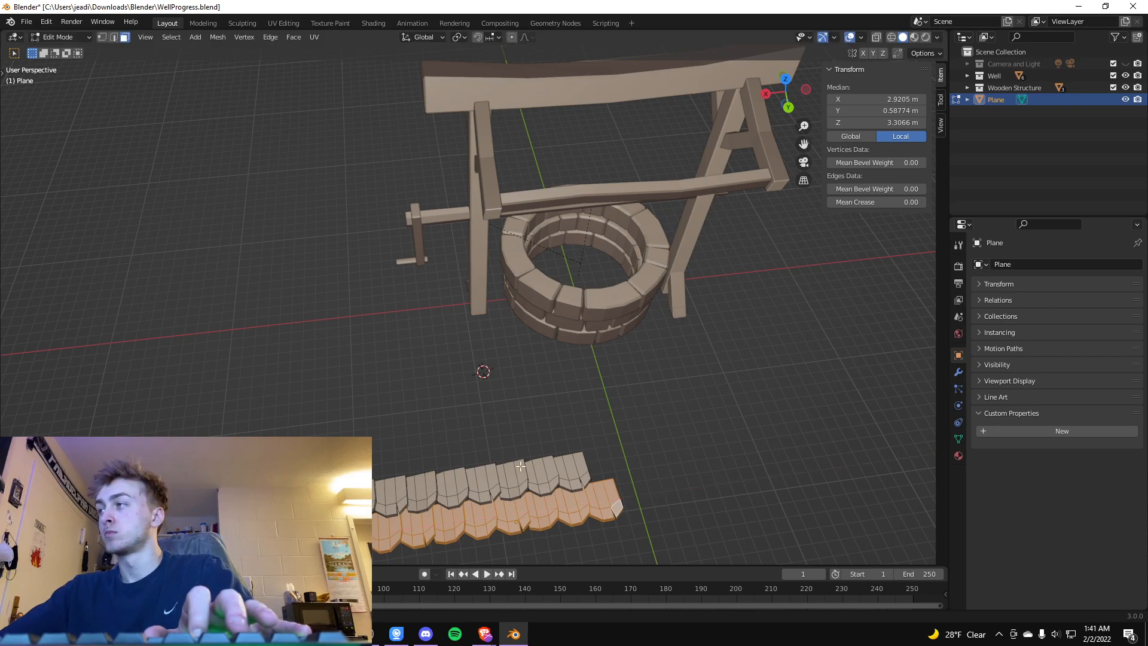
Move the second row's overhanging end tile about 19 m along X to the row's opposite end.
key(alt+a)
click(615, 490)
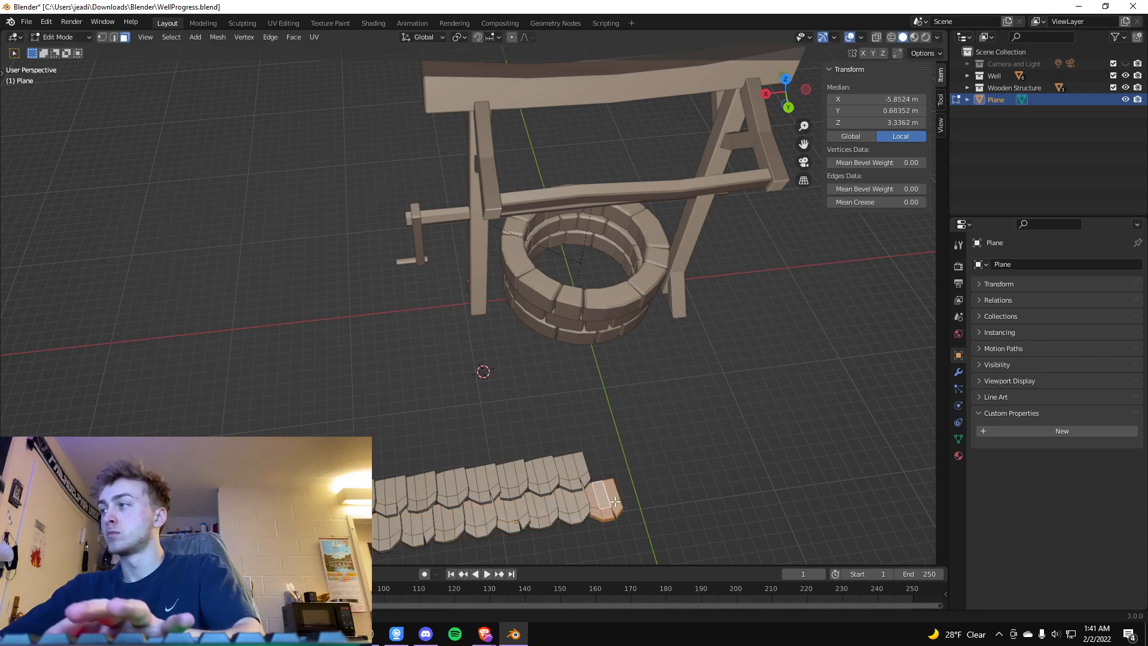
key(g)
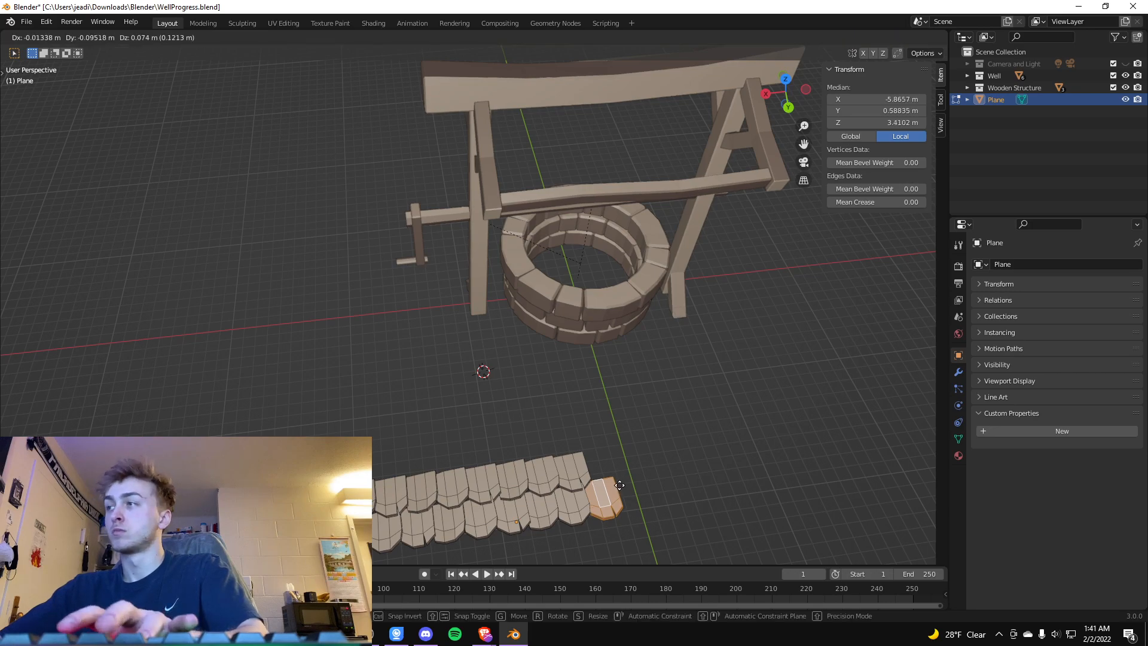
key(x)
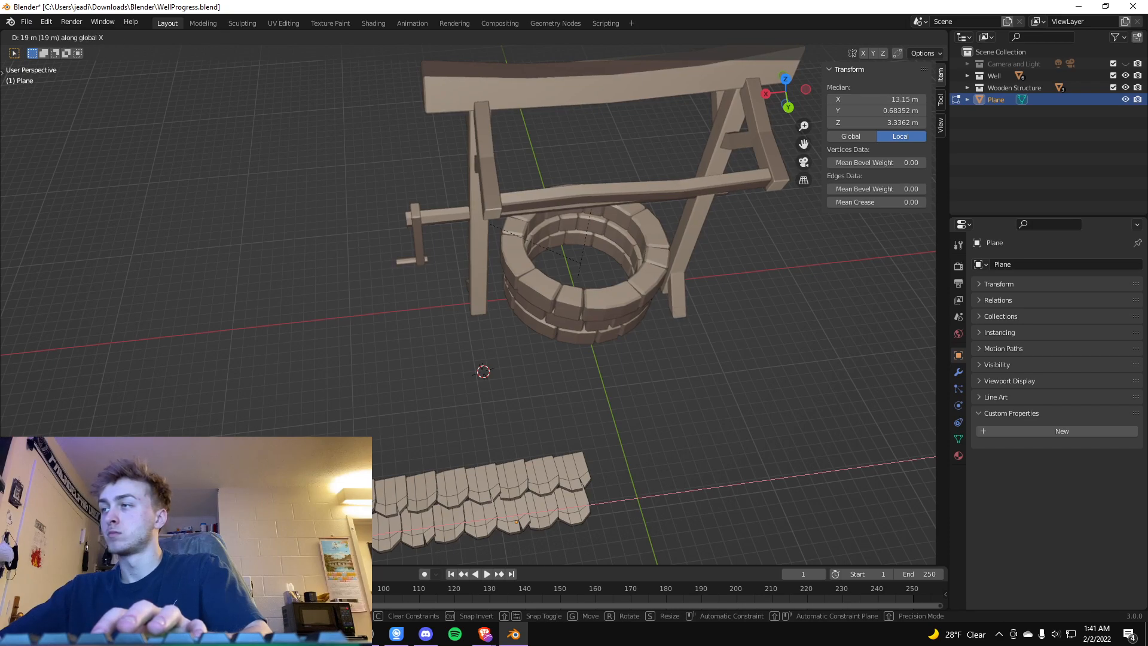
key(Return)
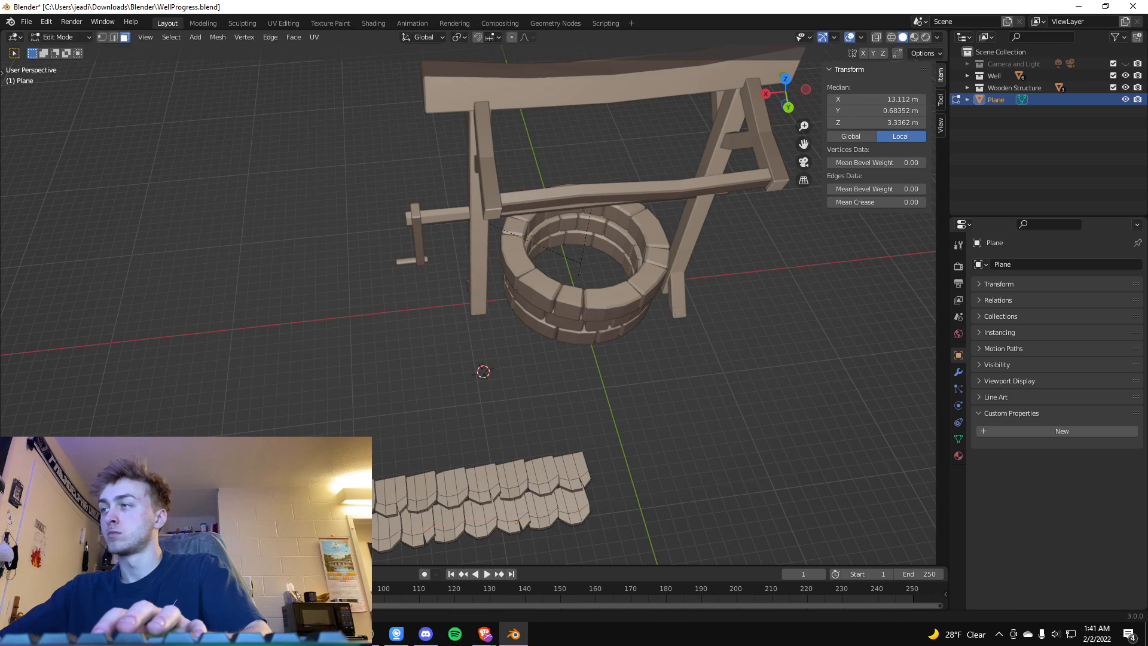
Duplicate all nine tiles of the second row about 2.2 m along Y and offset the copy about -1.47 m in X.
key(alt+a)
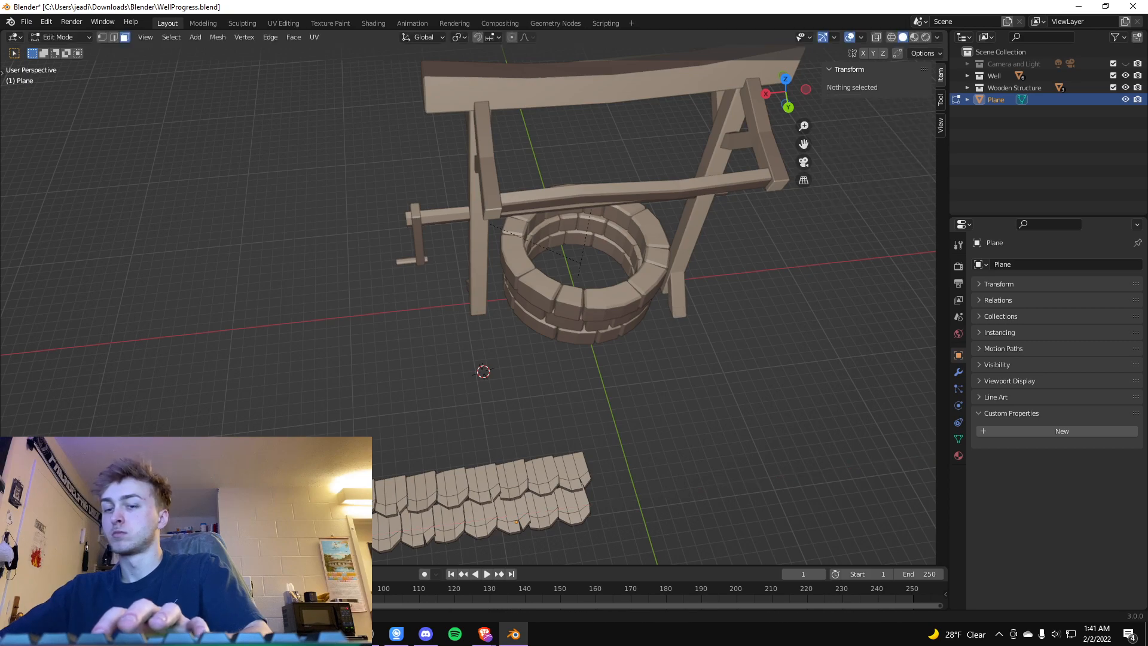
key(l)
key(l)
key(l)
key(l)
key(l)
key(l)
key(l)
key(l)
key(l)
key(l)
key(l)
key(l)
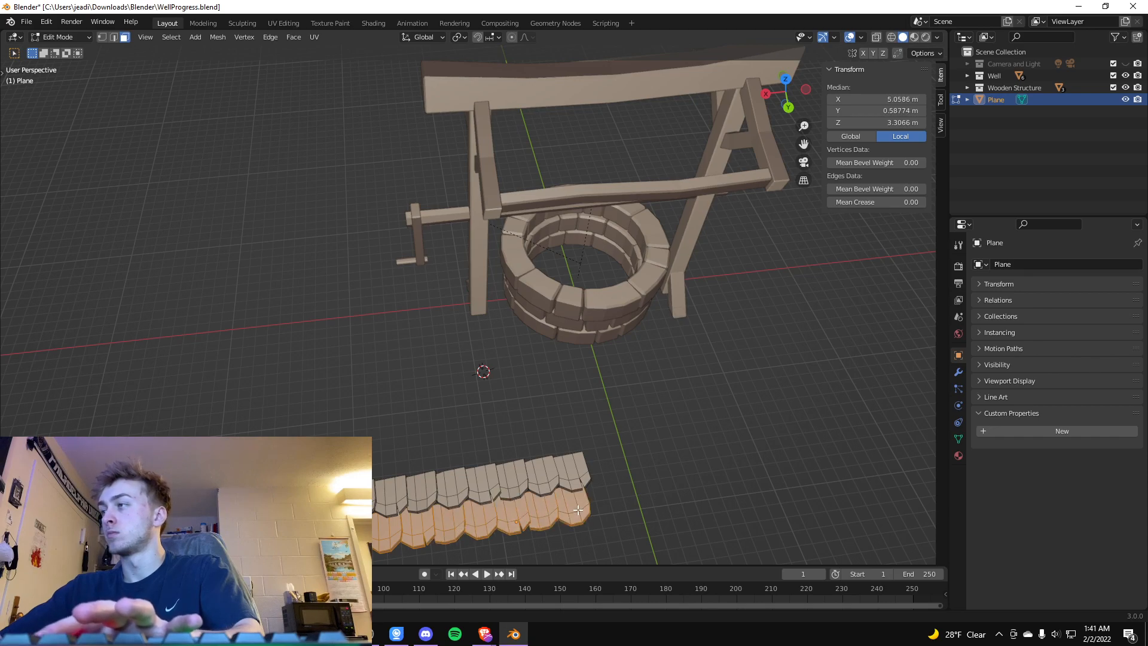
scroll(570, 501, down, 2)
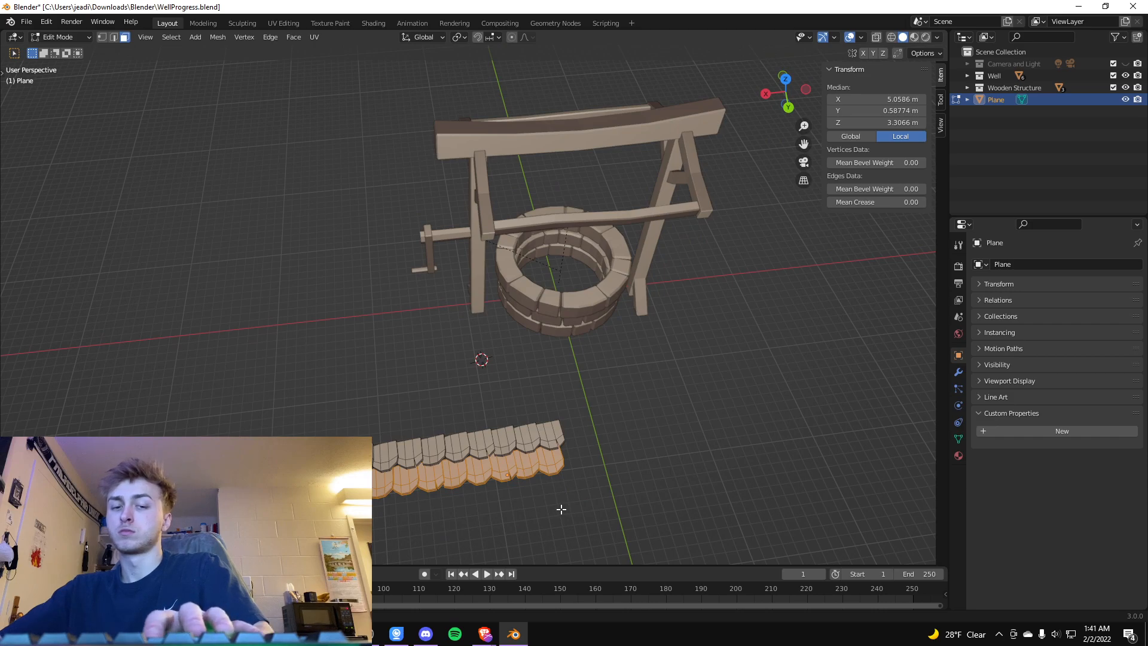
key(shift+d)
key(y)
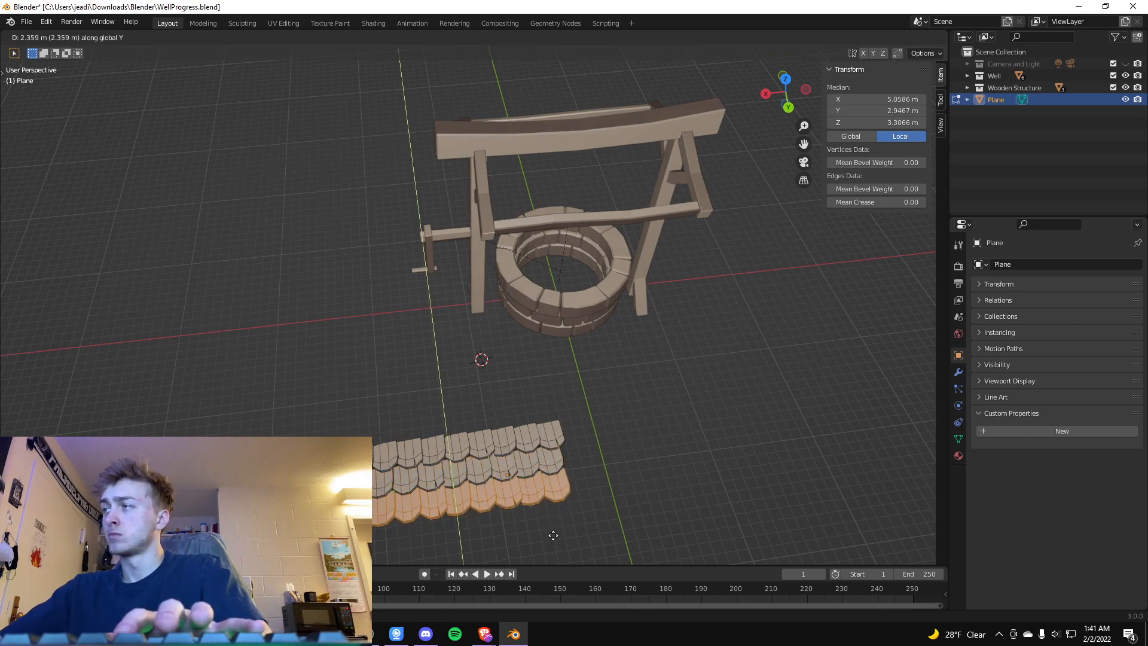
click(553, 534)
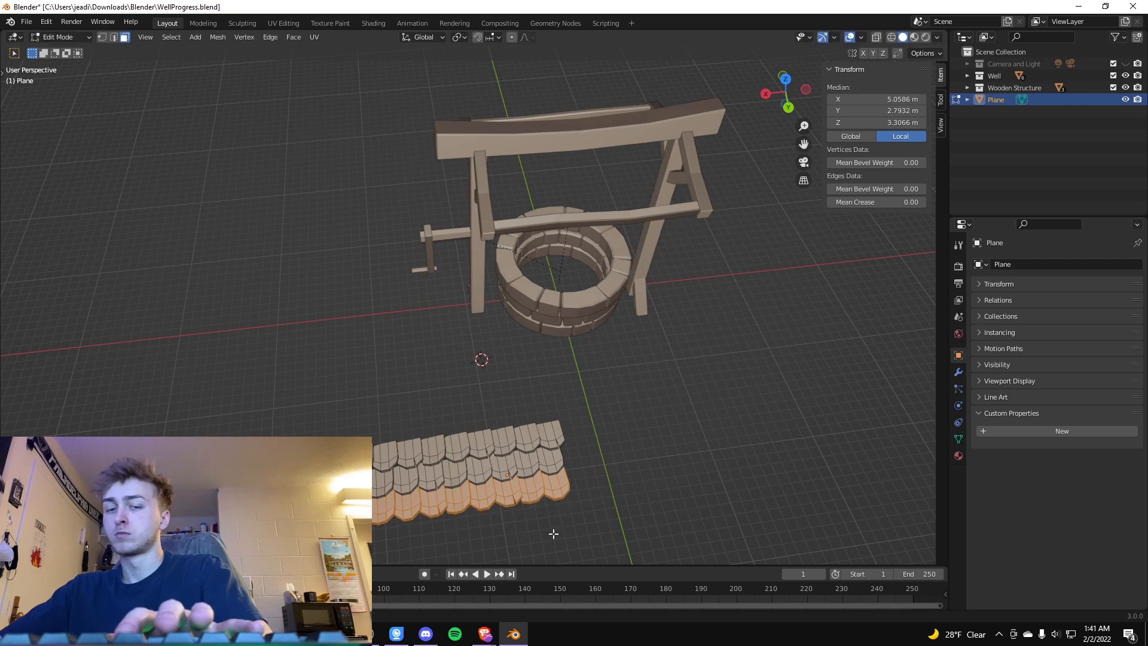
key(g)
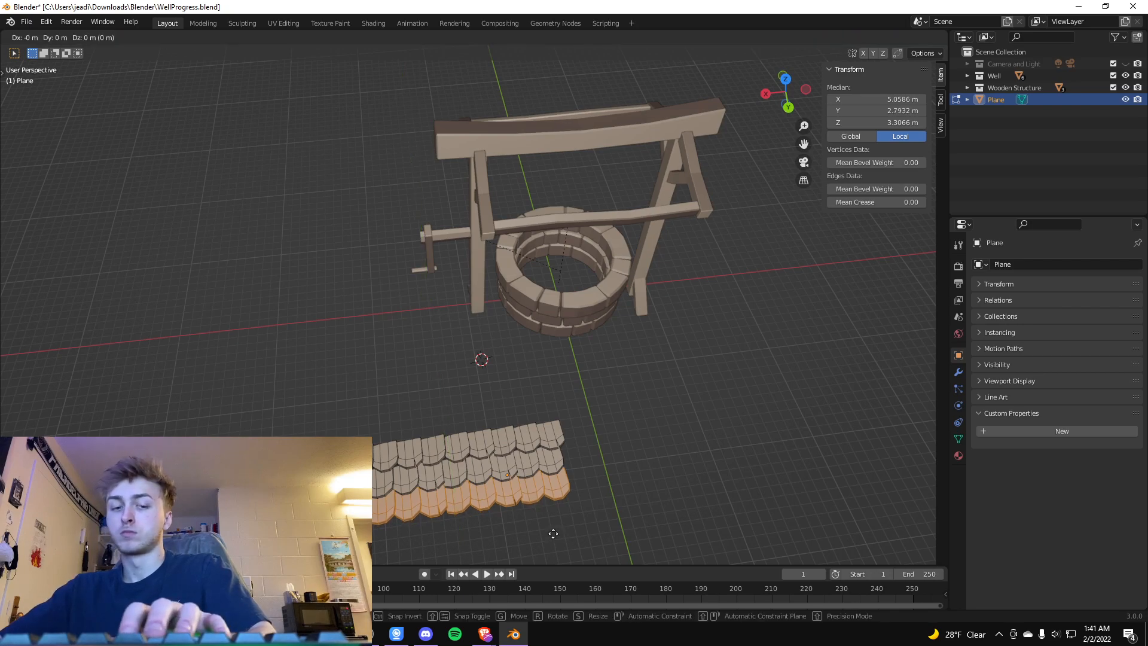
key(x)
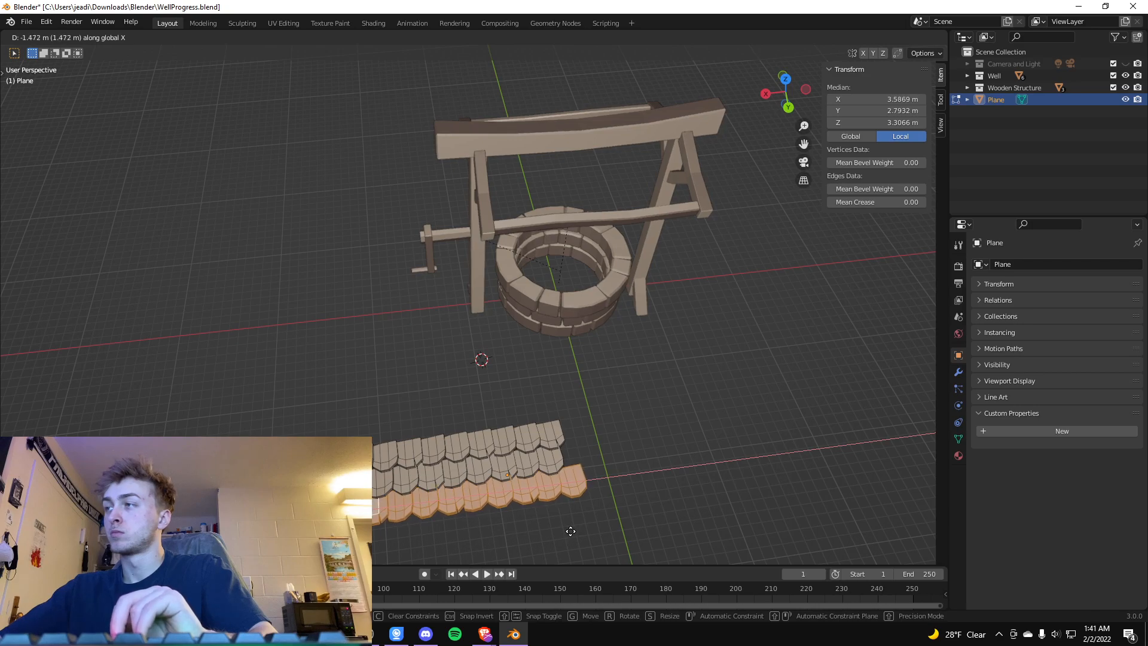
click(570, 530)
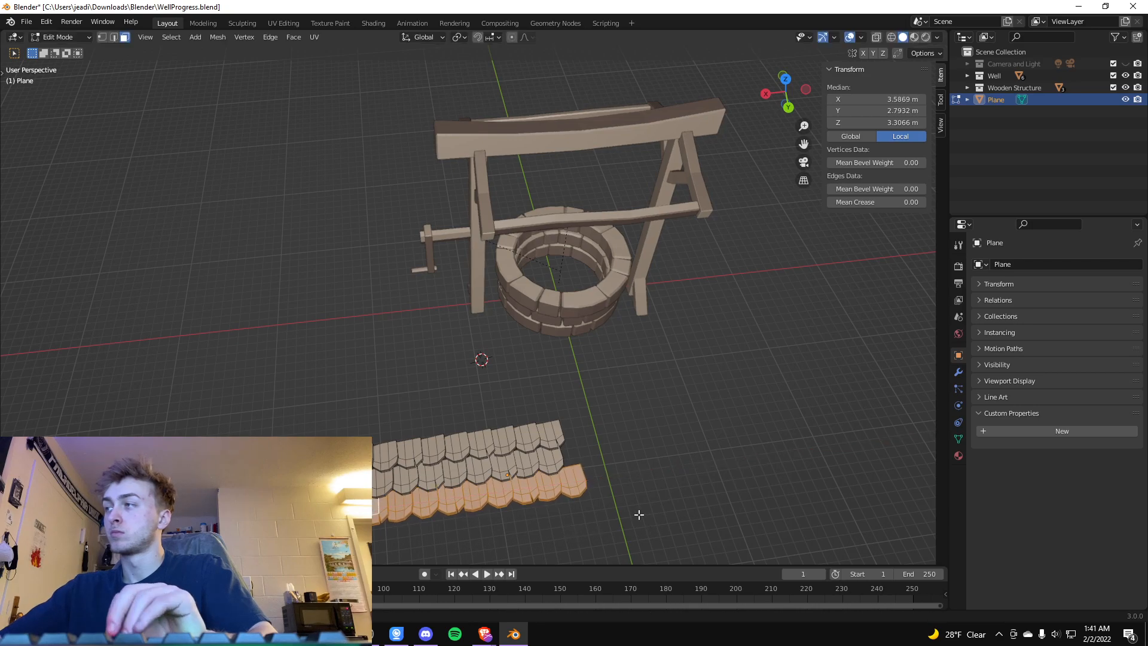
Move the third row's overhanging end tile about 18.9 m along X to the row's opposite end.
key(alt+a)
click(584, 483)
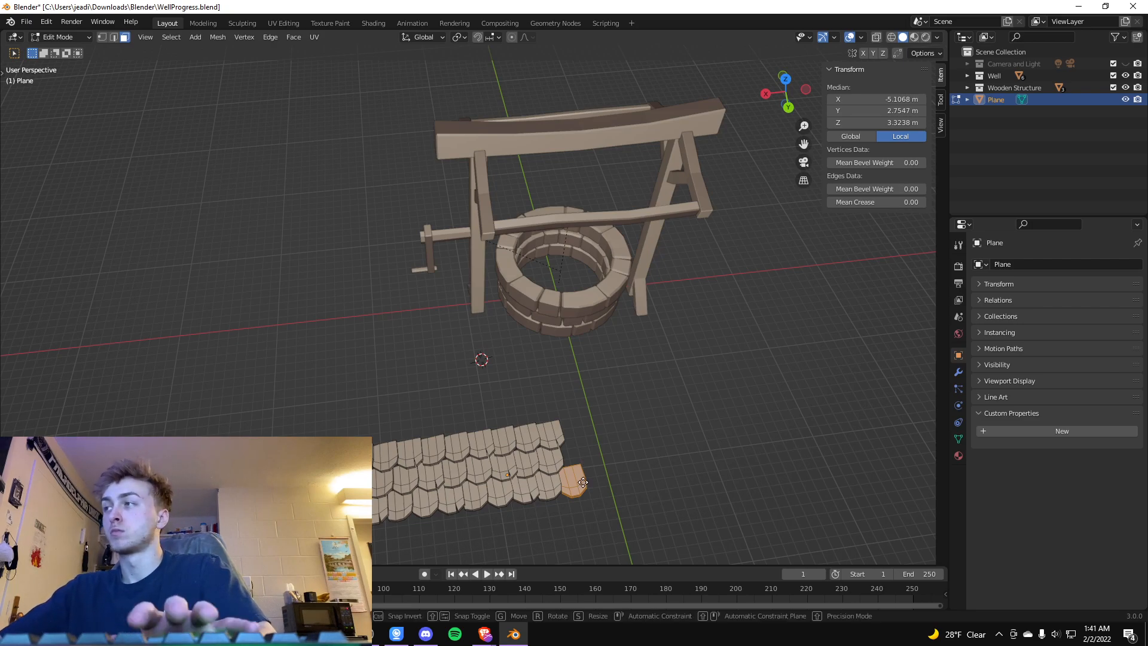
key(g)
key(x)
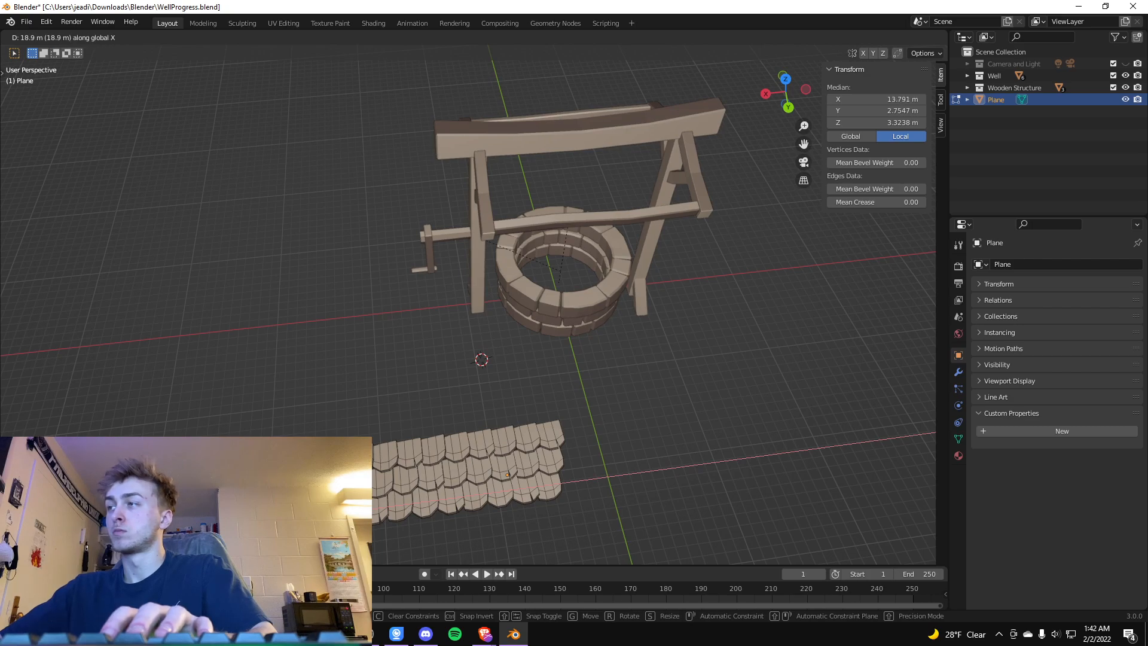
key(Return)
Select all nine tiles of the third row, shift them about -1.08 m along X, and clear the selection.
key(l)
key(l)
key(l)
key(l)
key(l)
key(l)
key(l)
key(l)
key(l)
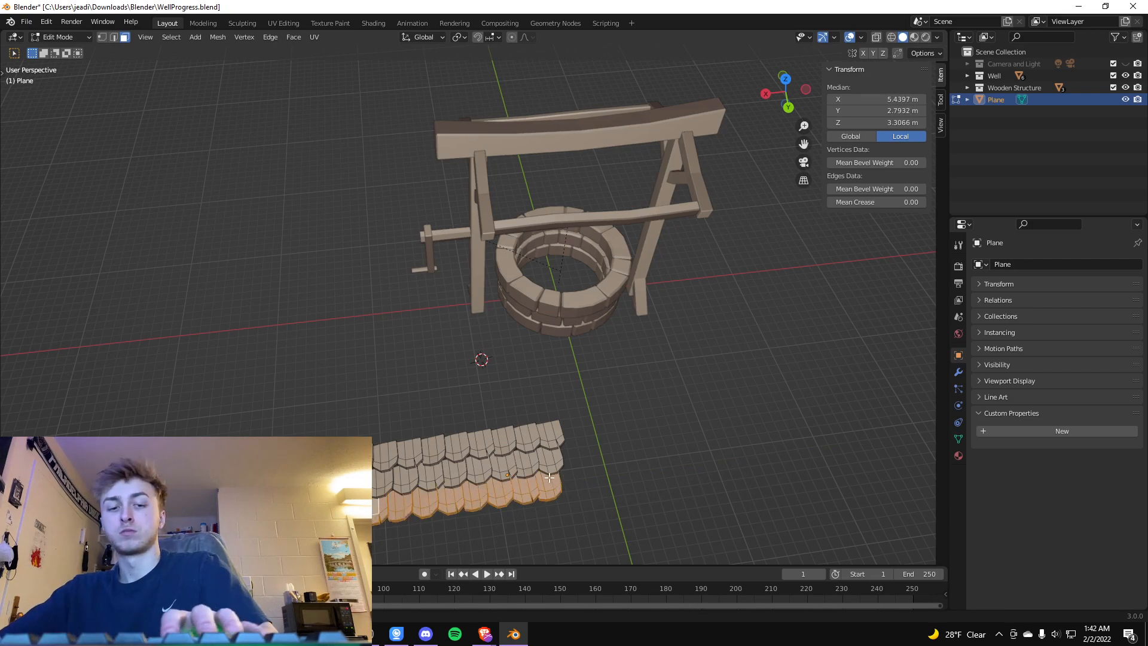
key(g)
key(x)
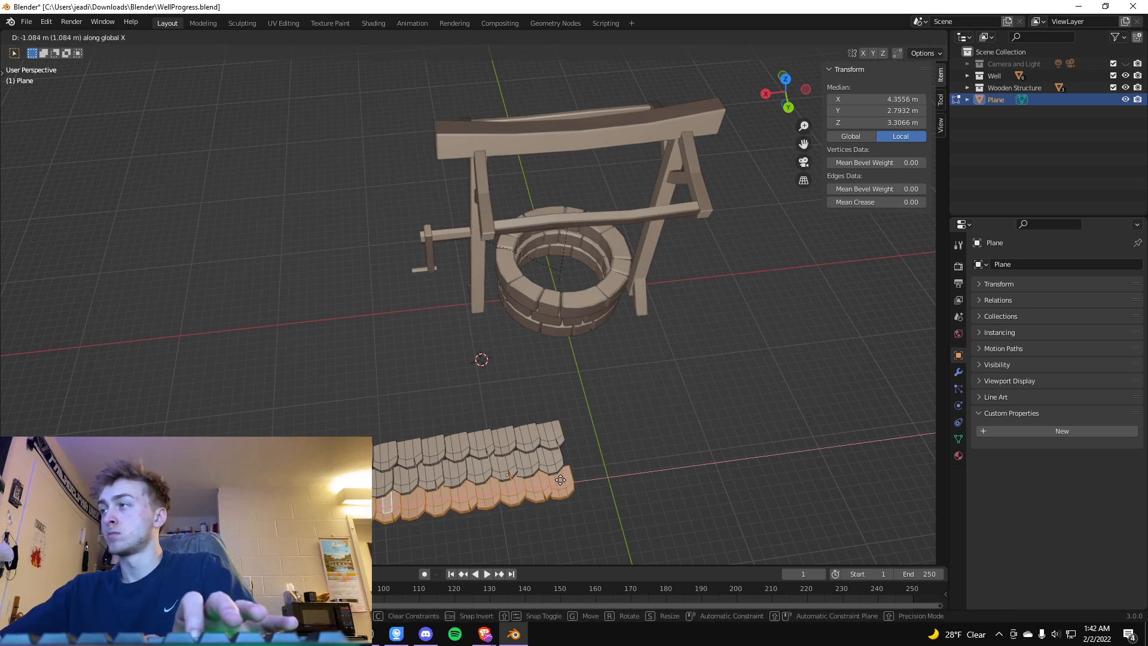
click(560, 479)
key(alt+a)
Inspect the three overlapping tile rows in Object Mode for how their pattern reads.
middle_drag(610, 508, 476, 550)
key(a)
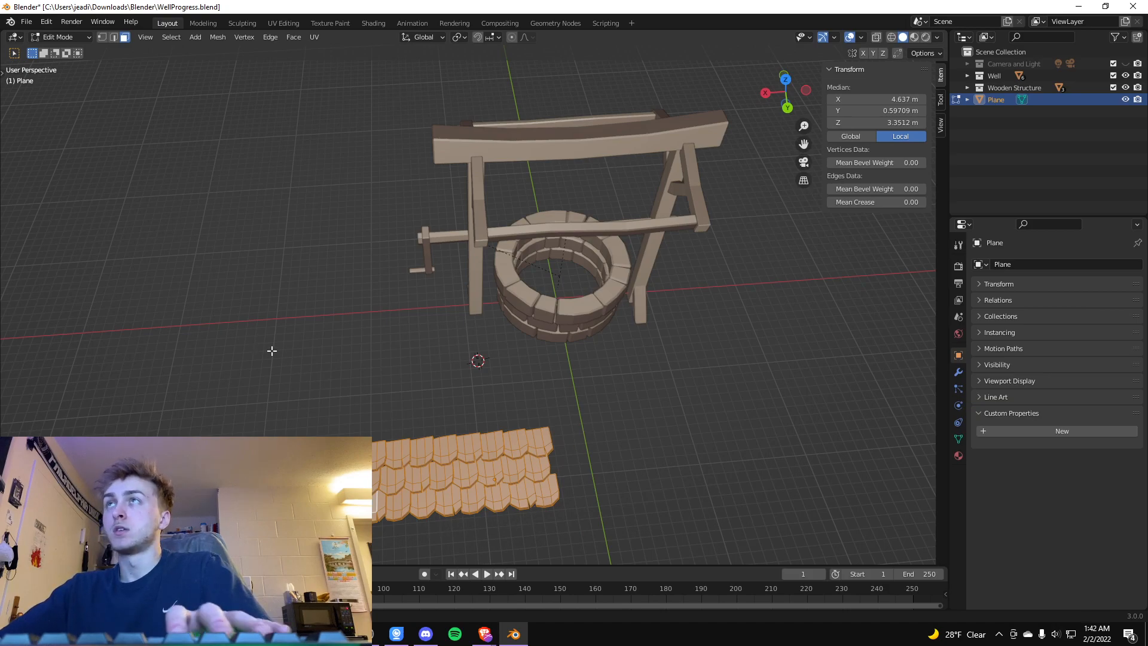
key(Tab)
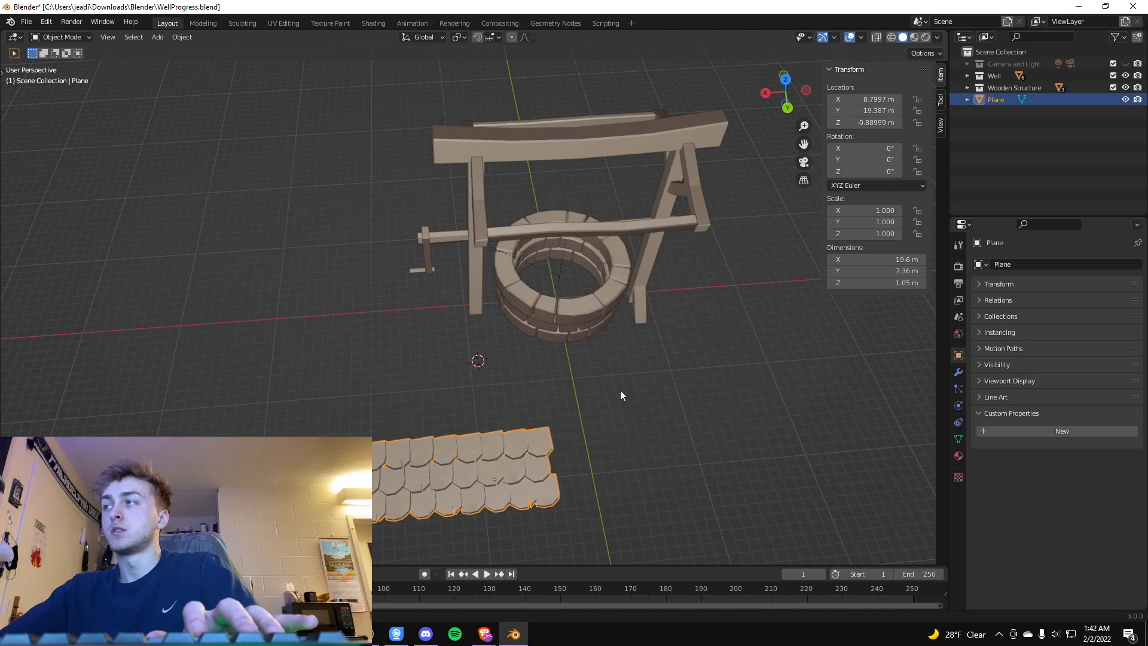
click(586, 465)
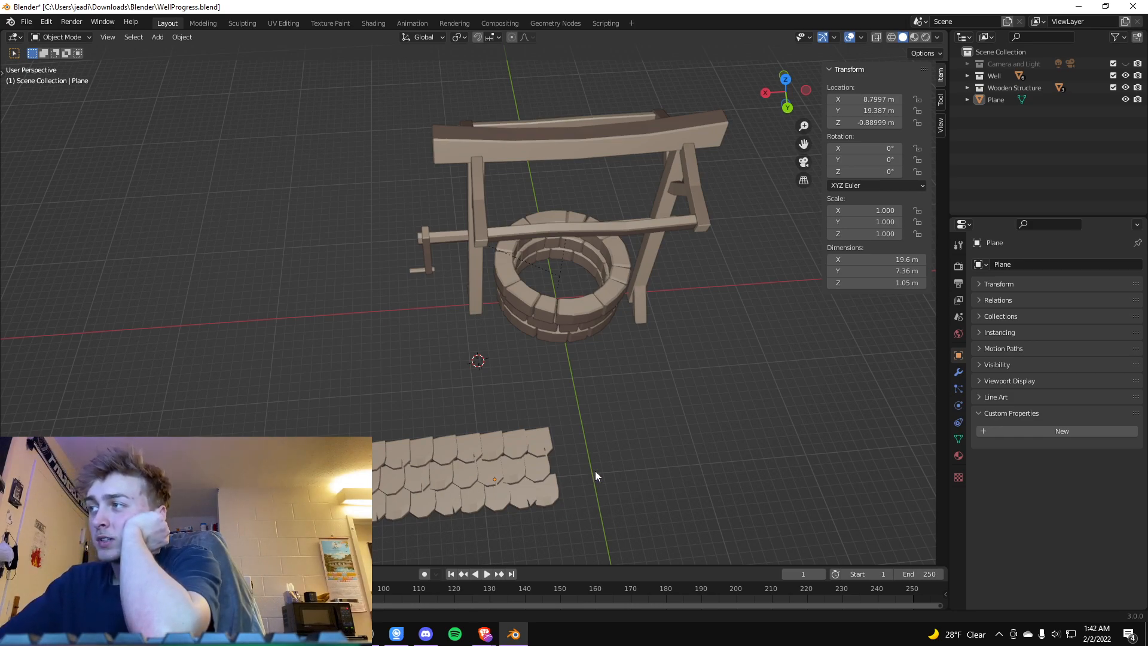
click(455, 501)
scroll(508, 514, up, 2)
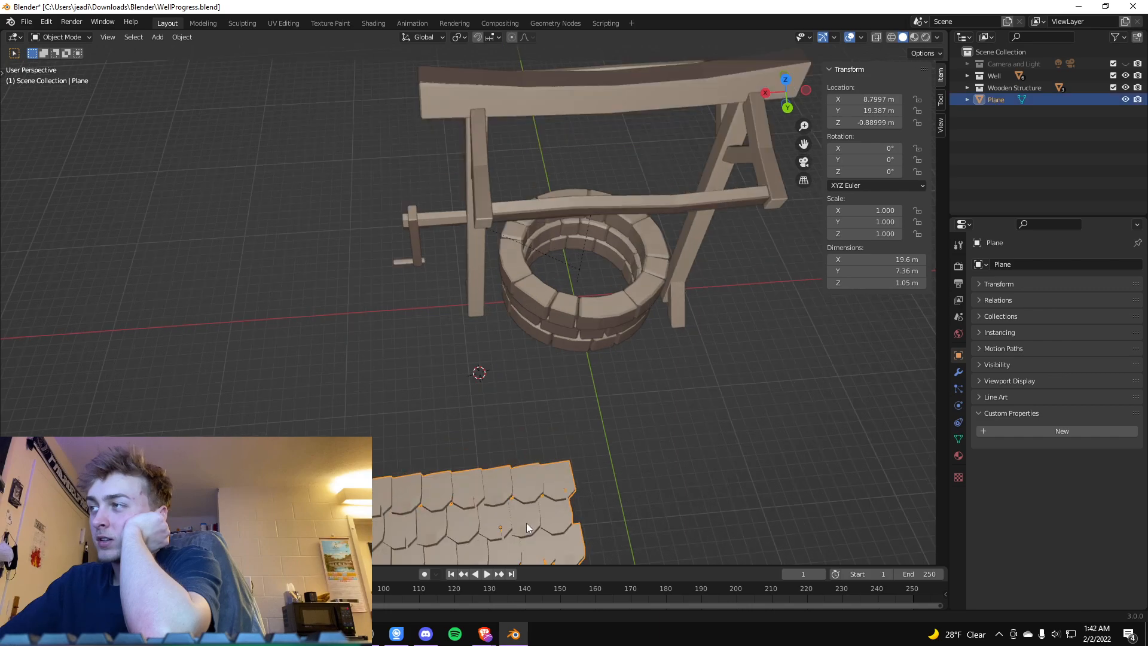
In Edit Mode, move the third row's fourth tile from the -X end about 2.3 m along X onto its neighbour's place.
key(Tab)
middle_drag(623, 467, 476, 483)
click(476, 482)
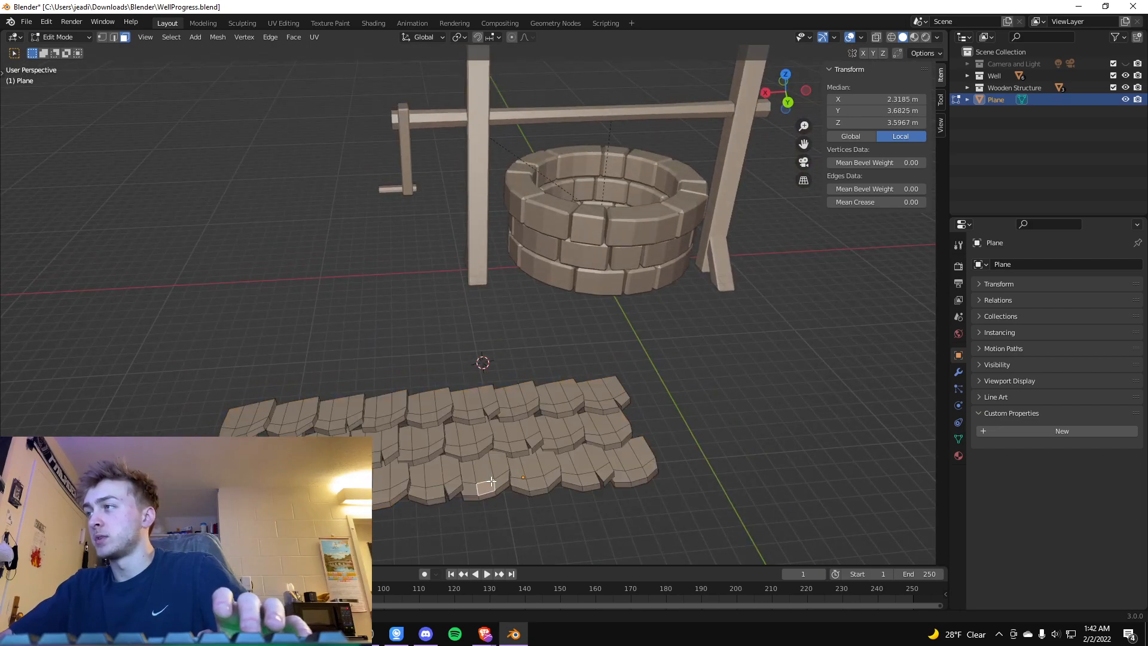
key(ctrl+l)
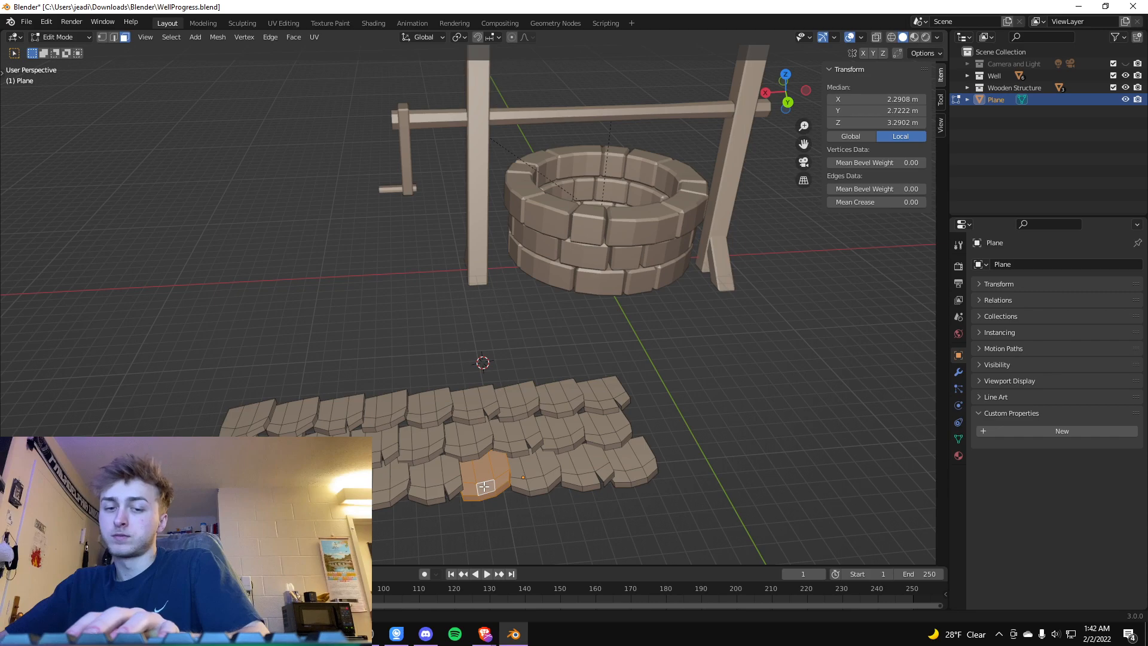
key(g)
key(x)
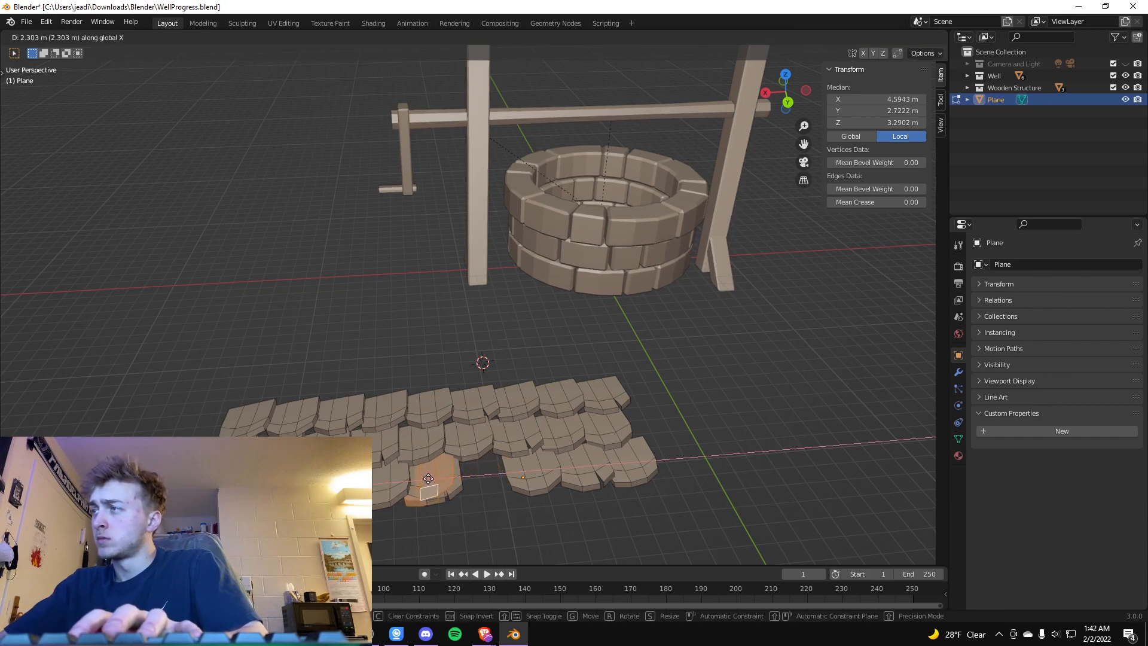
click(428, 478)
Move the neighbouring tile in the third row about -2 m along X into the gap, then clear the selection.
click(459, 486)
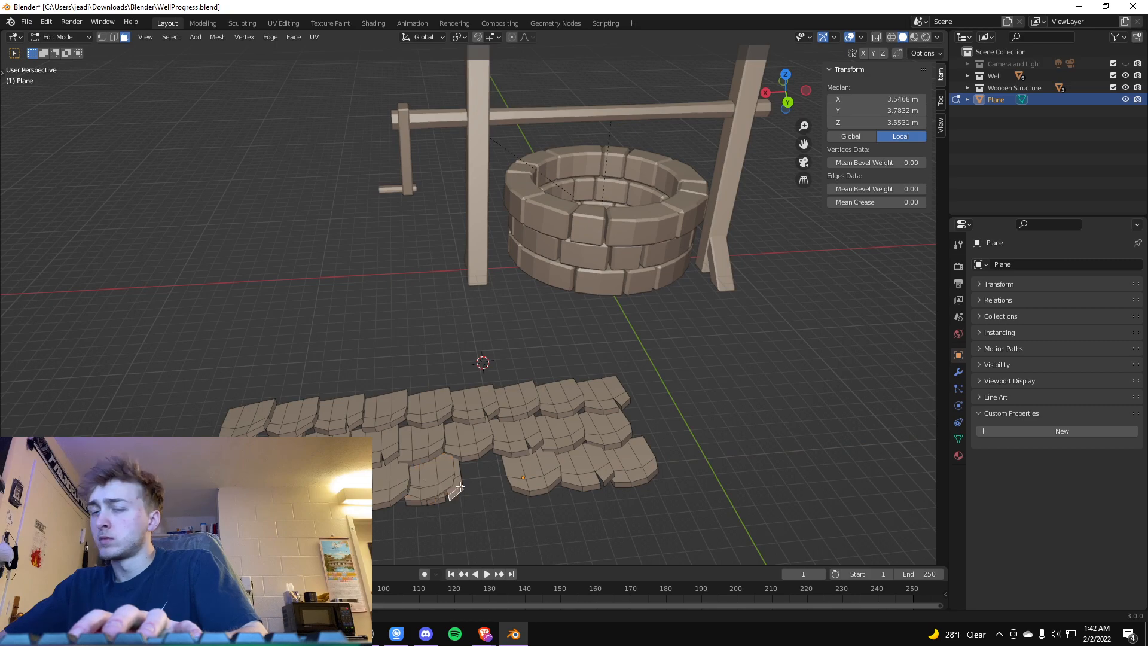
key(g)
key(x)
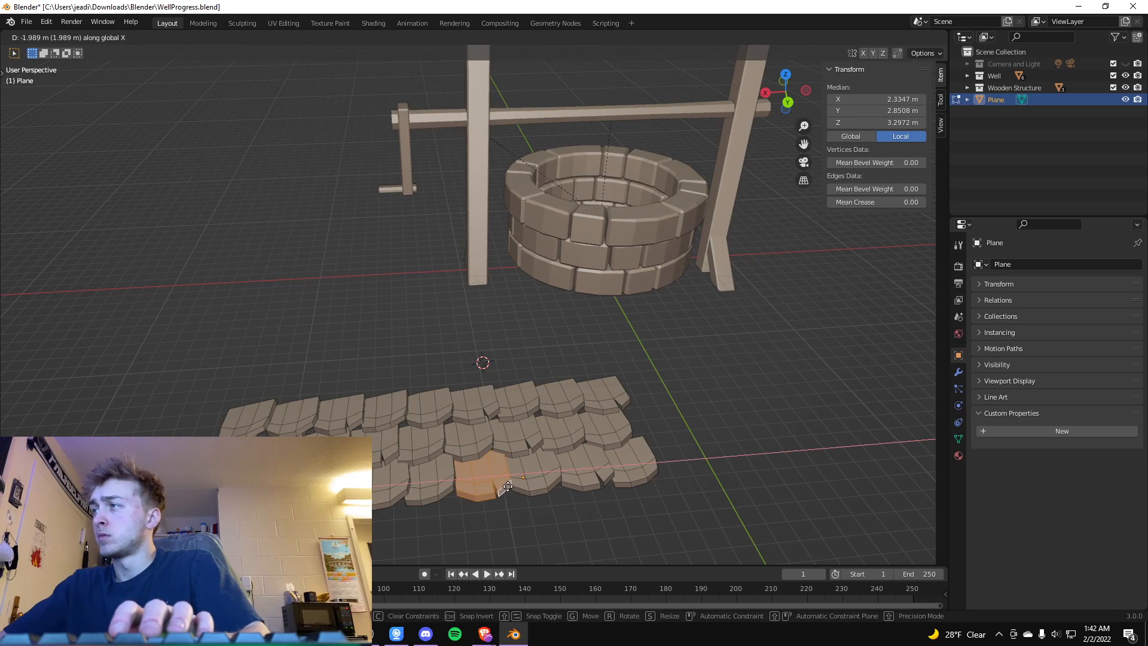
click(507, 486)
click(533, 541)
Move the first row's second tile from the -X end about -2.2 m along X to the end position.
middle_drag(577, 521, 612, 550)
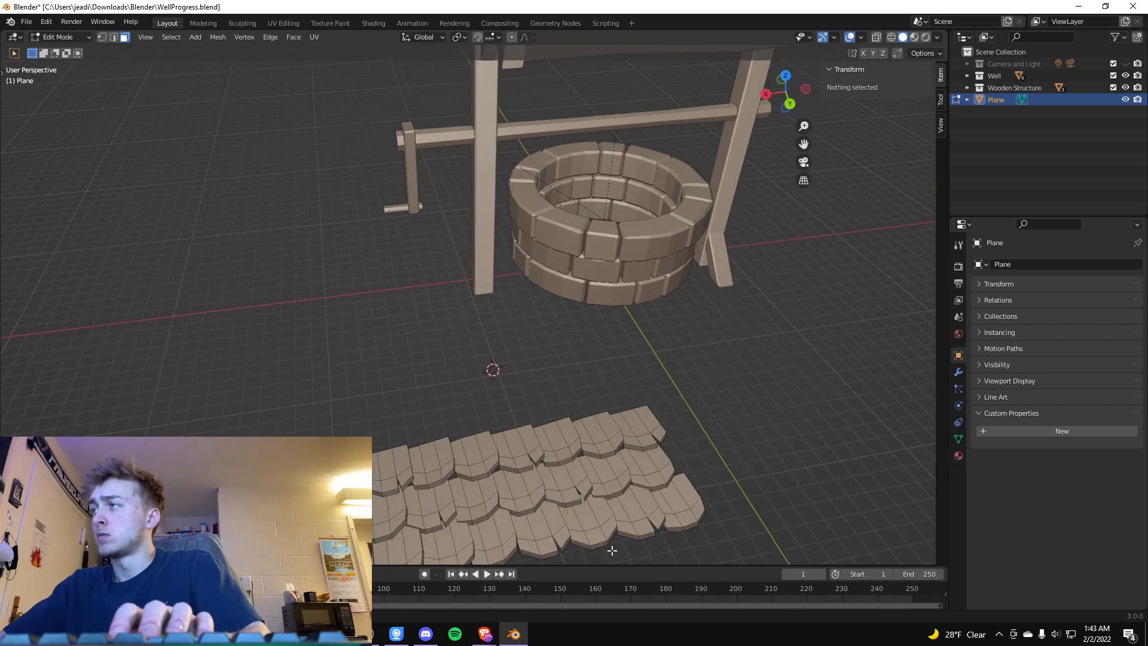
click(608, 440)
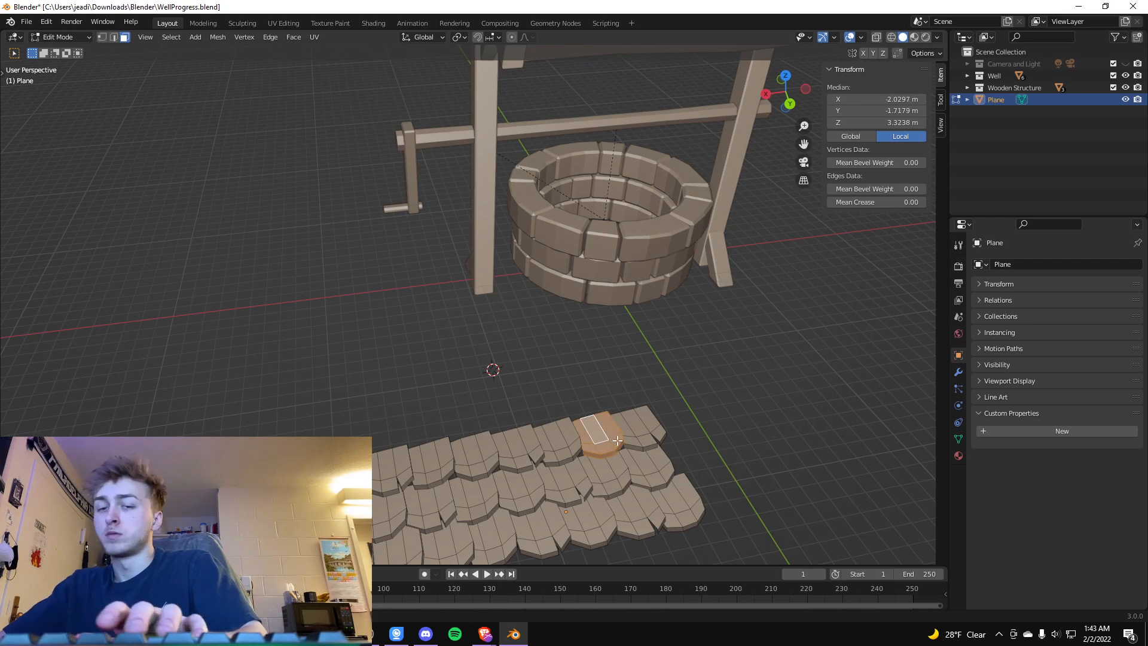
key(g)
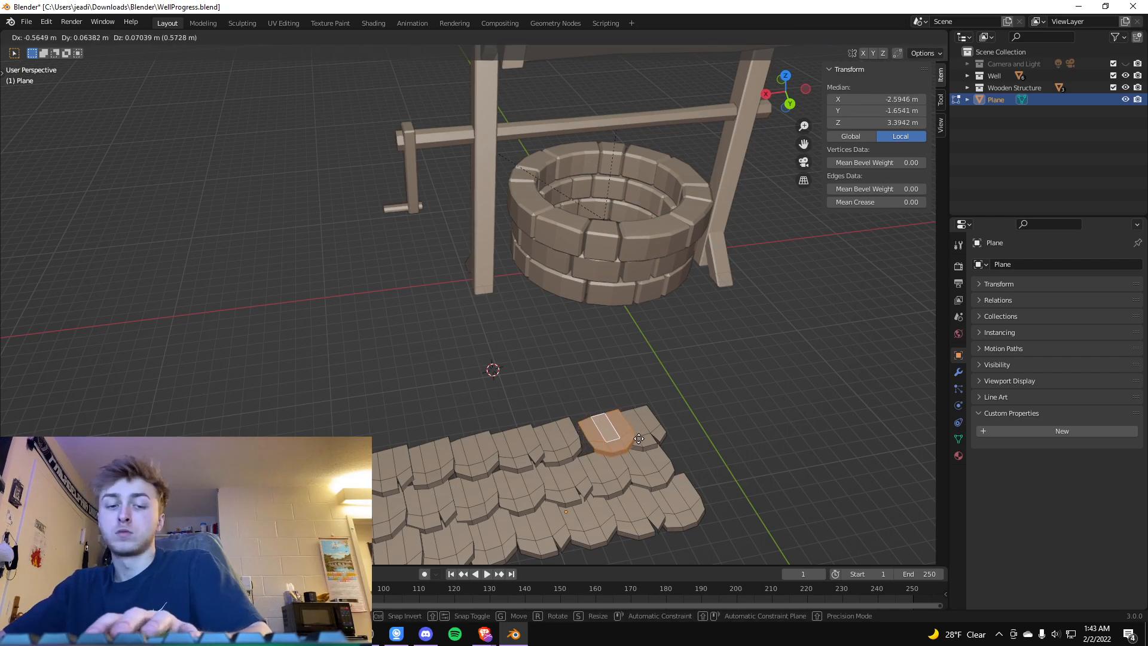
key(x)
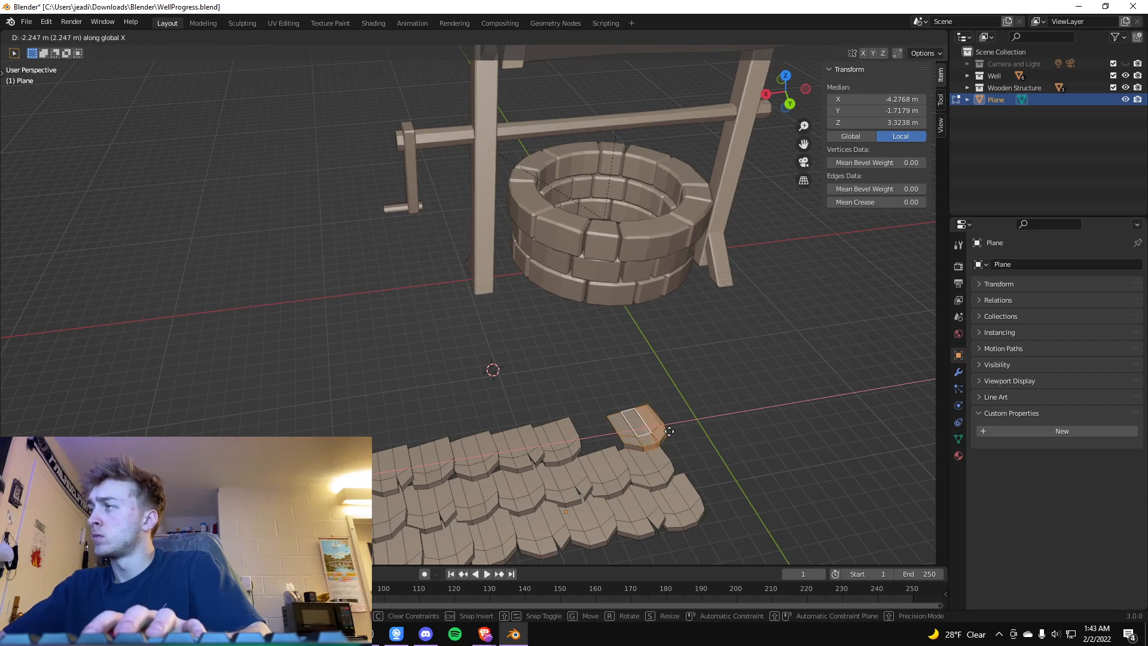
click(668, 431)
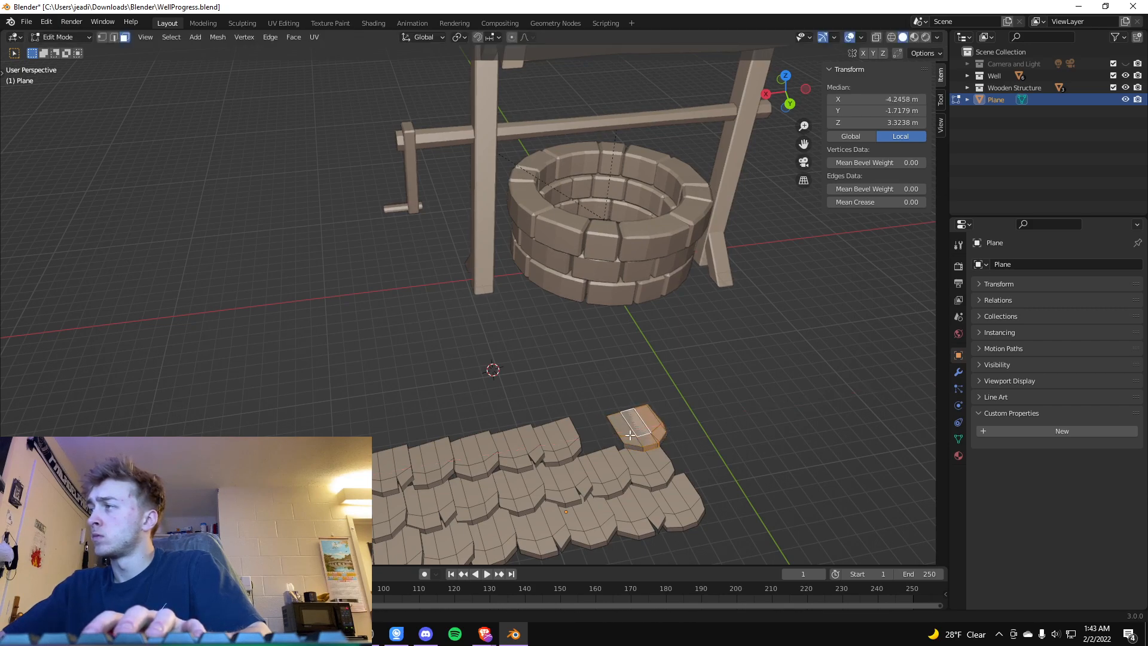
Move the first row's former end tile about 2 m along X into the gap beside its neighbour, then clear the selection.
click(620, 435)
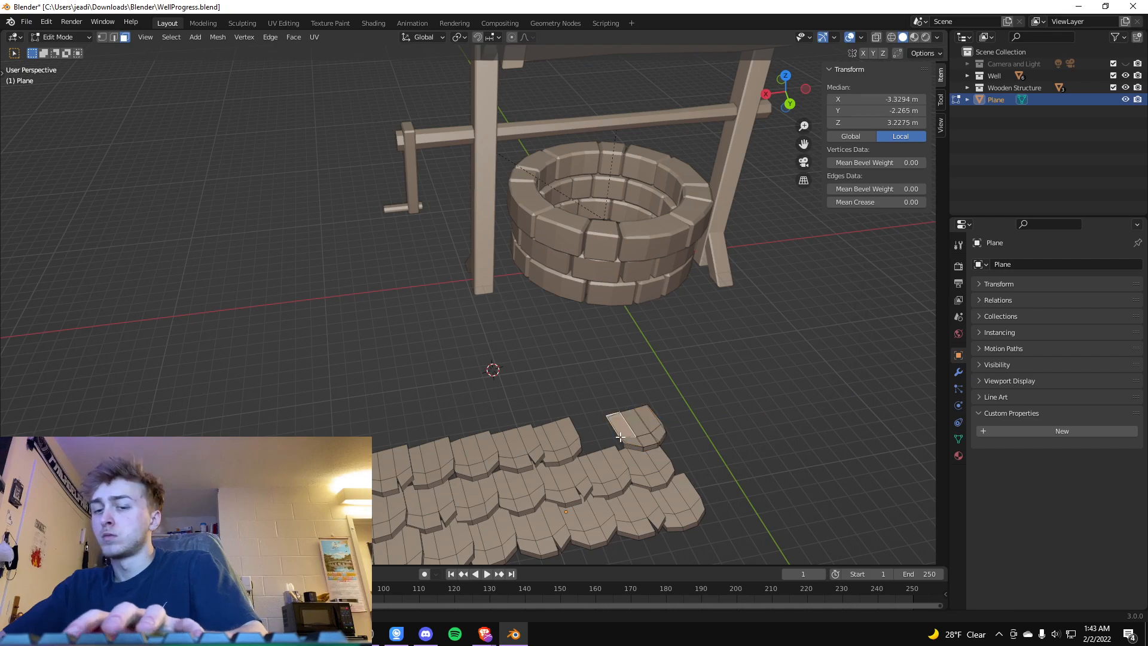
key(l)
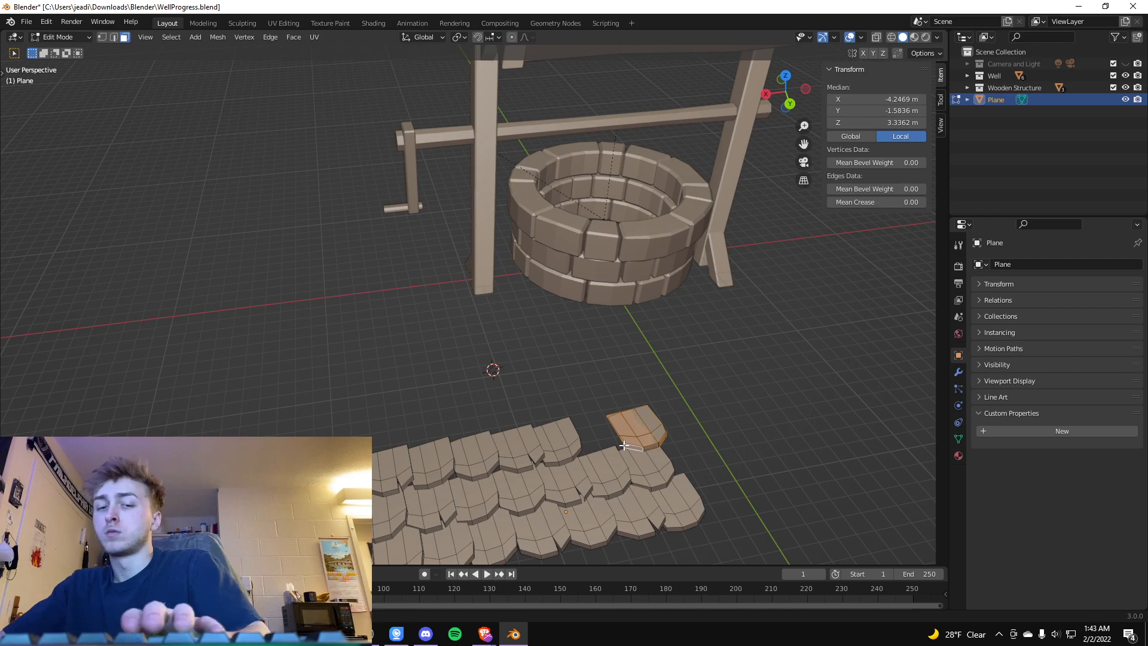
key(g)
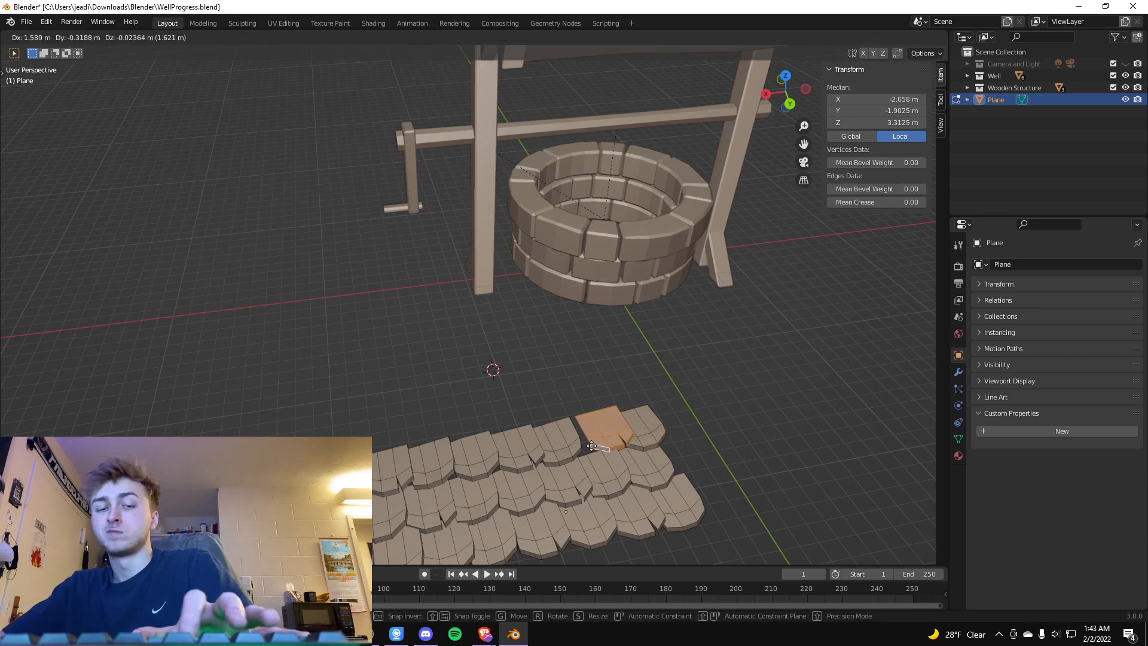
key(x)
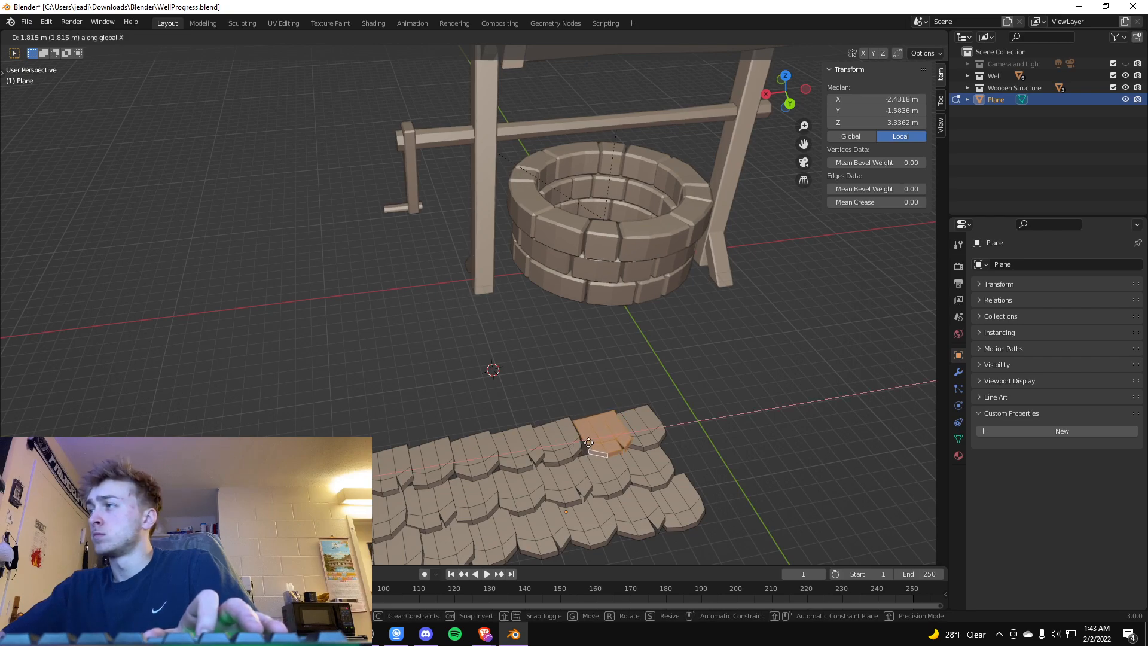
click(584, 443)
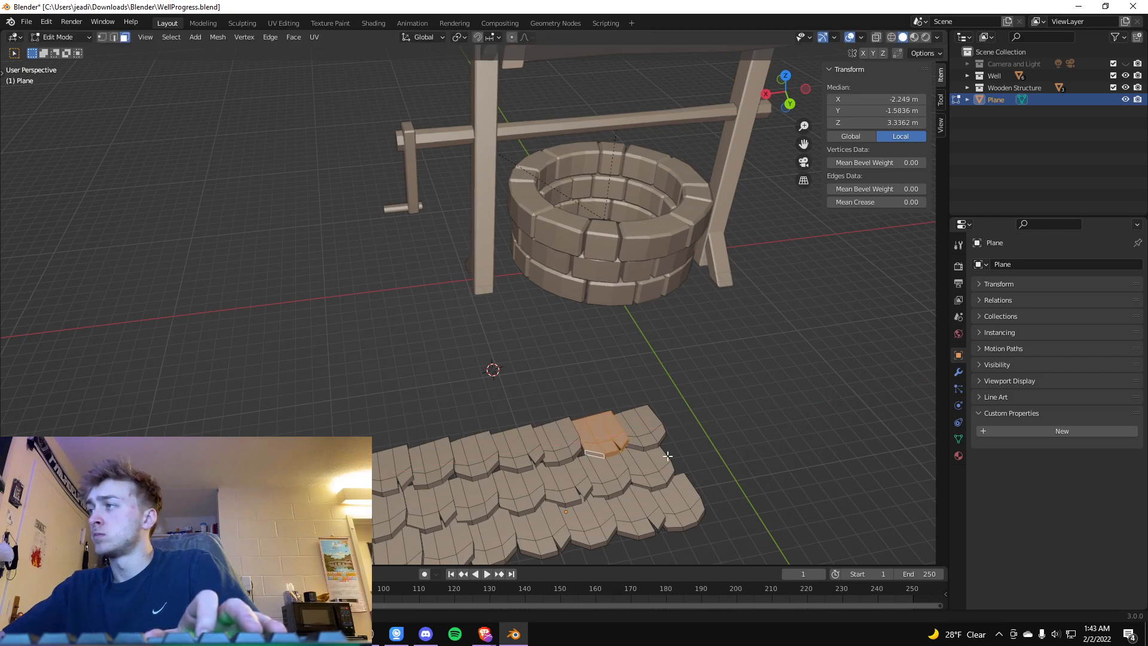
middle_drag(698, 442, 671, 443)
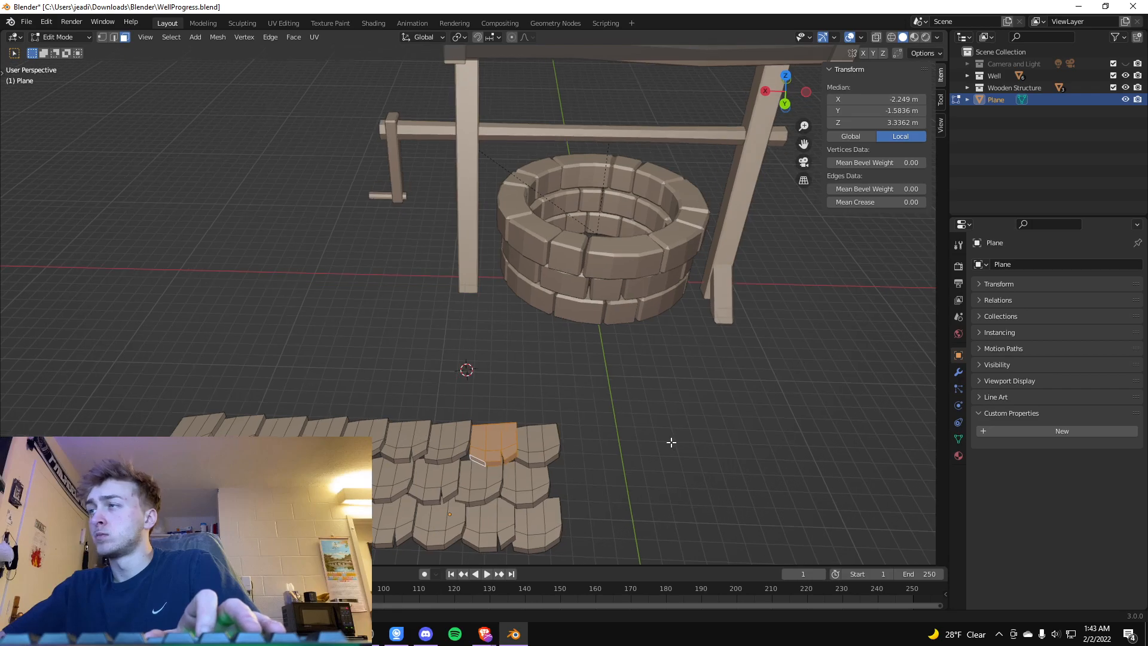
key(g)
key(x)
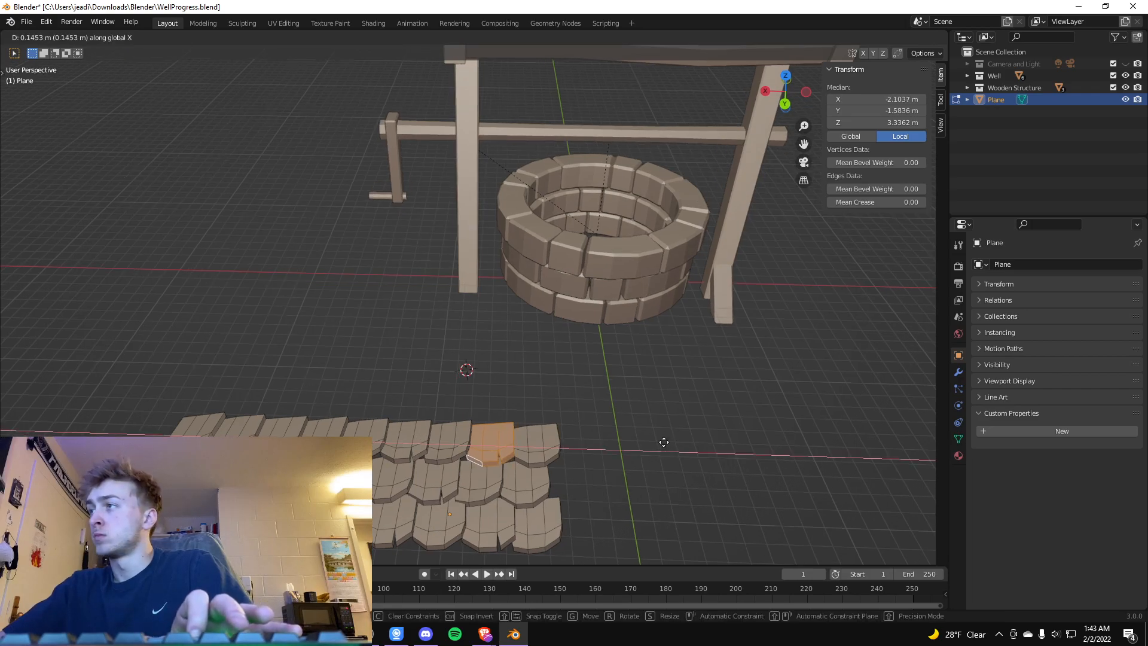
click(666, 441)
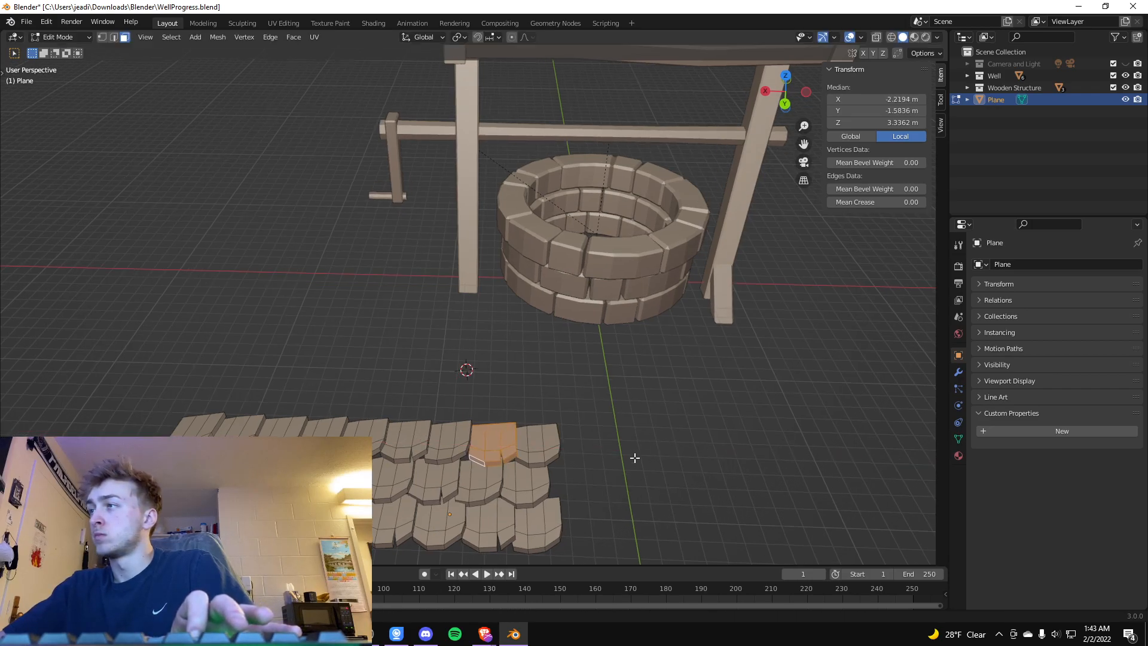
click(635, 458)
Try to join the tile rows into one object in Object Mode, then return to Edit Mode with nothing selected.
middle_drag(589, 468, 623, 487)
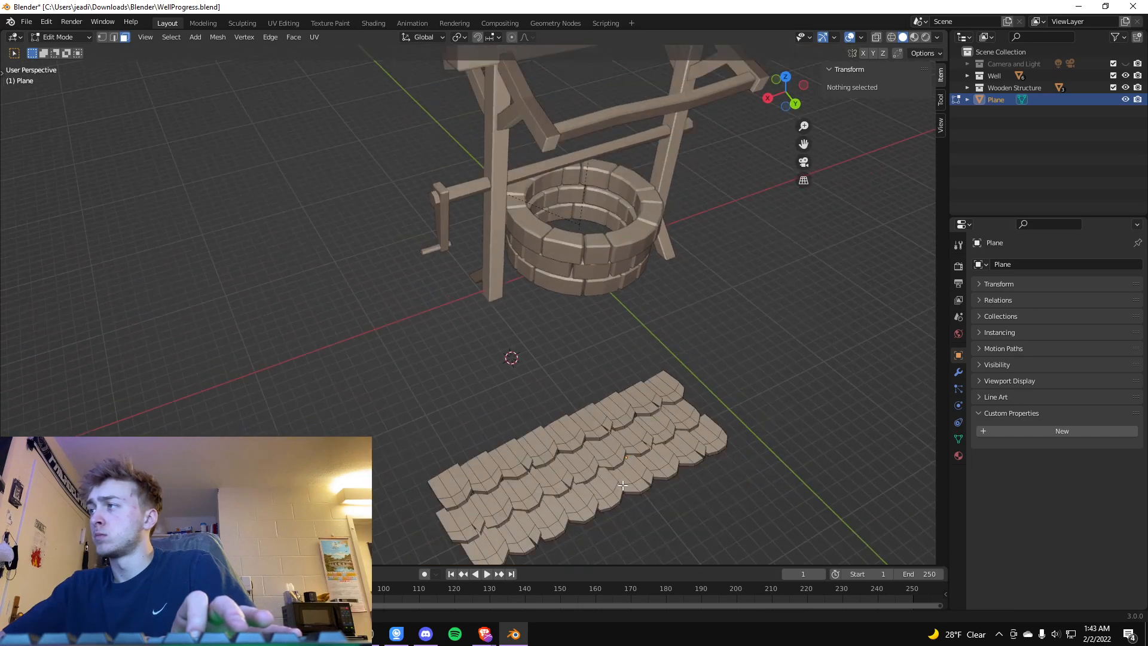
key(Tab)
click(666, 523)
middle_drag(657, 523, 609, 519)
drag(444, 540, 695, 347)
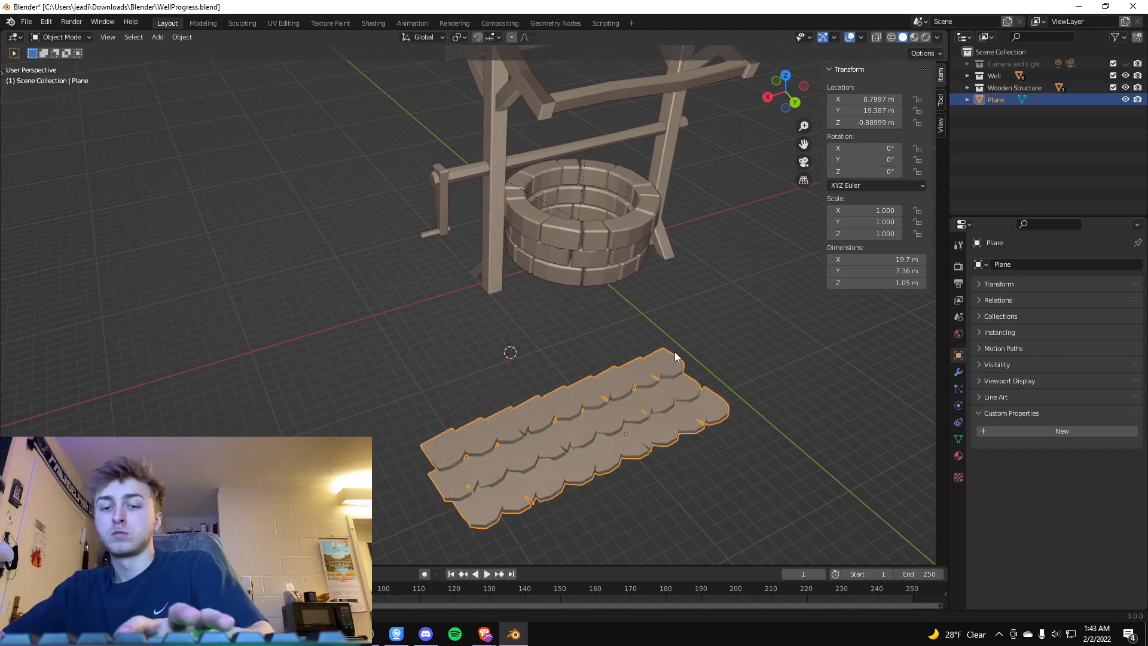
key(ctrl+j)
click(655, 482)
click(598, 446)
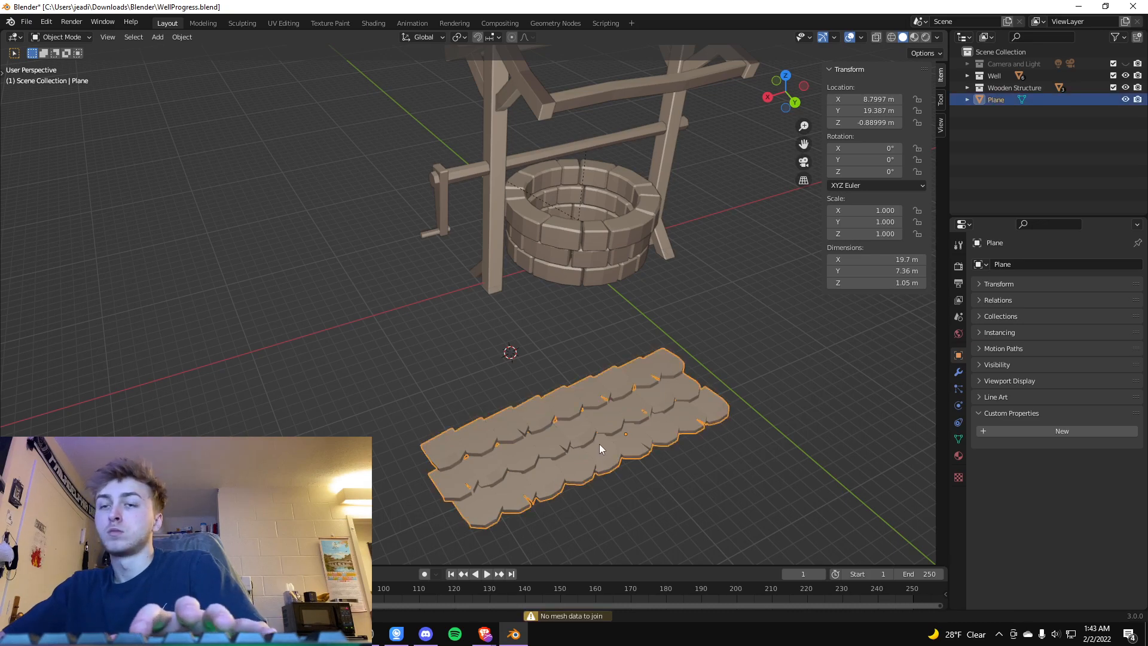
key(Tab)
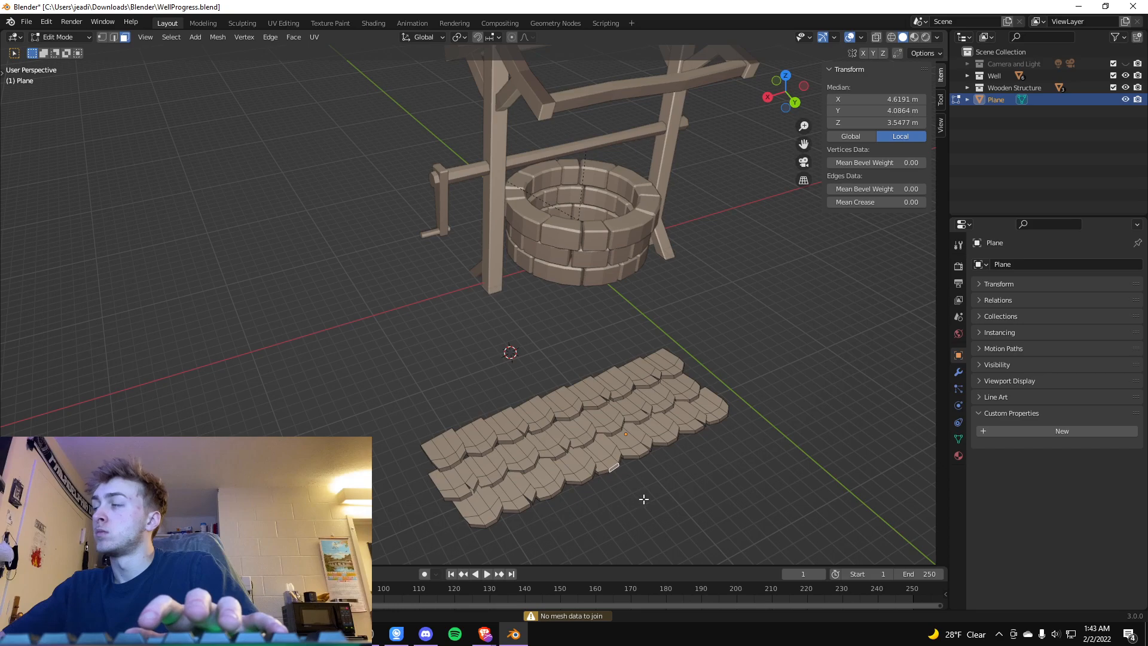
click(646, 499)
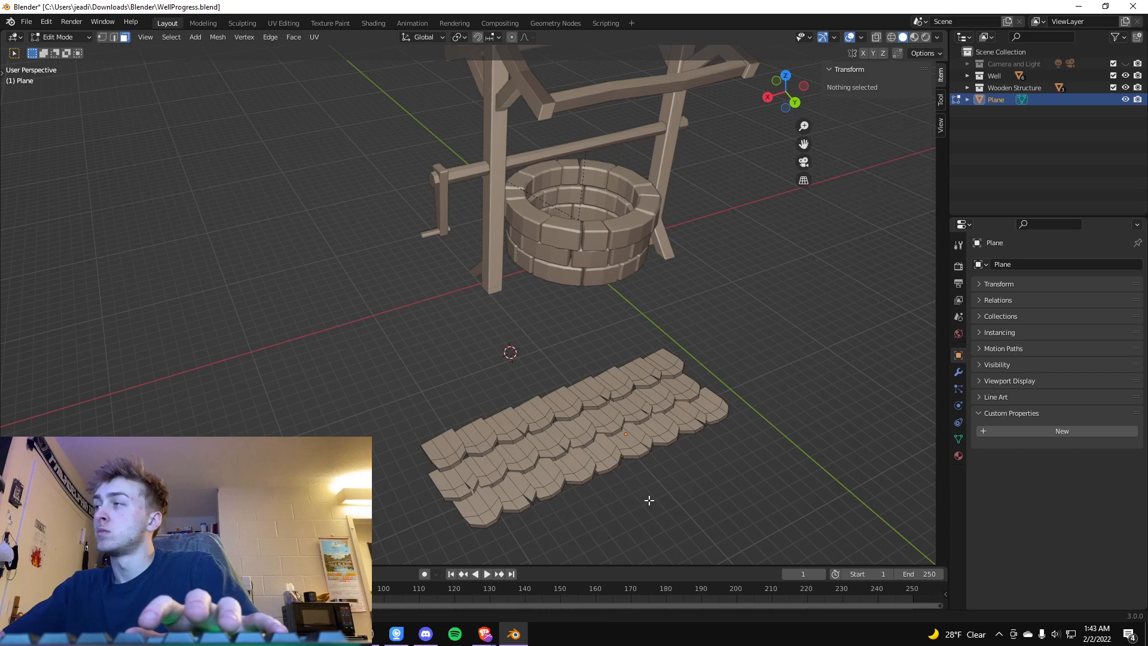
Switch to the Sculpting workspace to work on the roof tiles in Sculpt Mode.
click(242, 23)
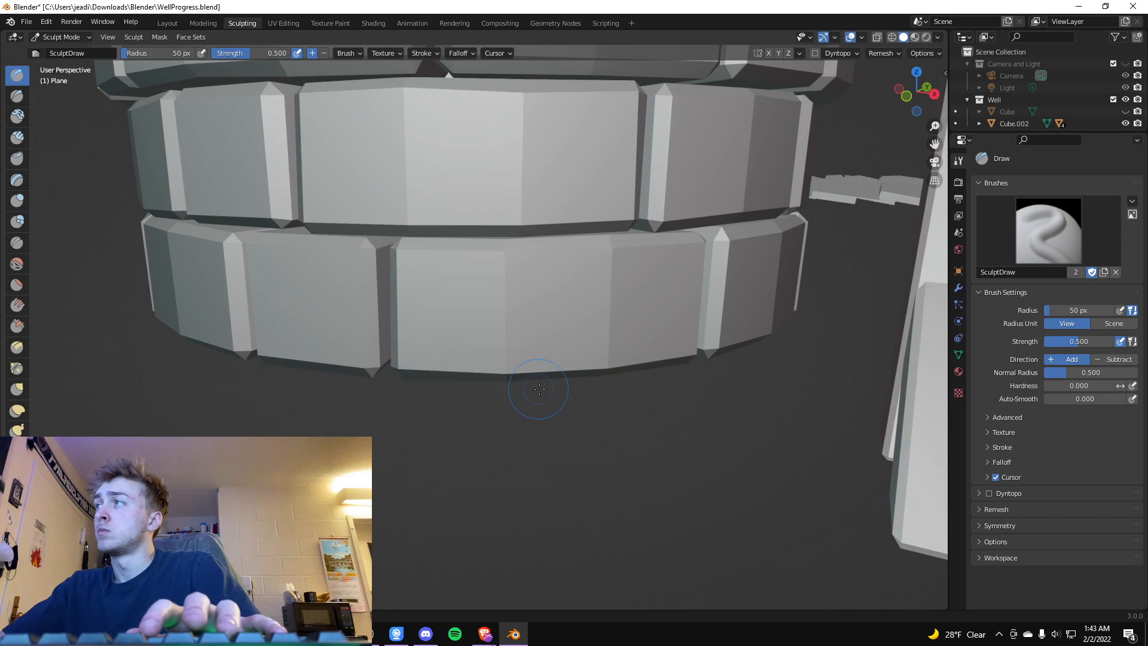
scroll(540, 390, down, 6)
middle_drag(764, 306, 632, 318)
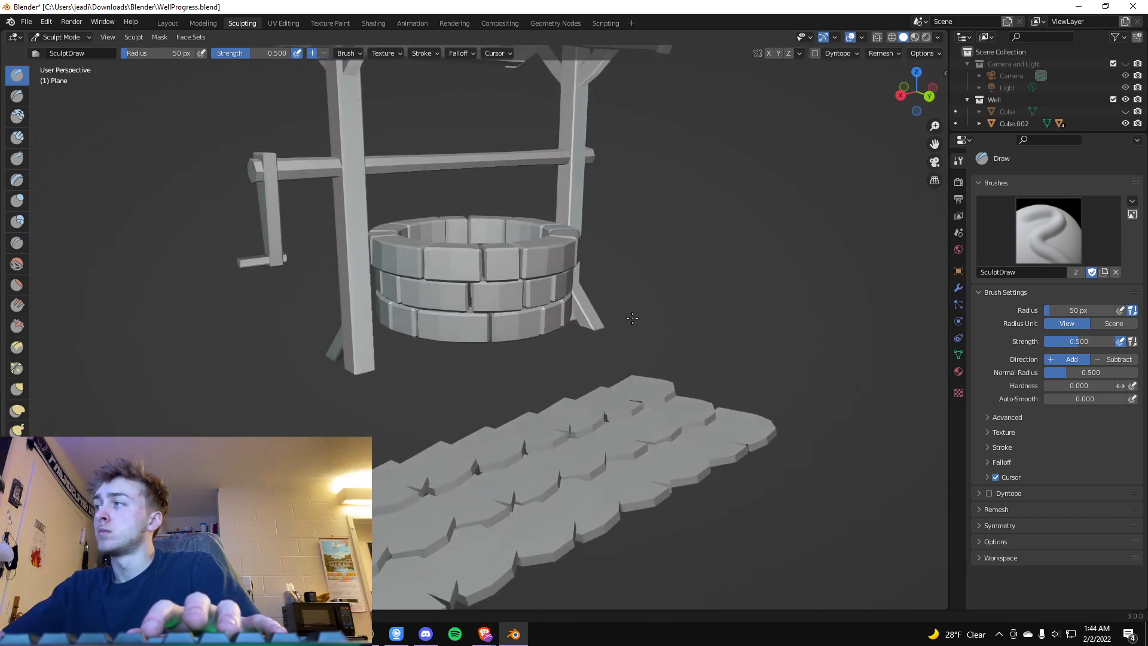
scroll(616, 331, down, 3)
middle_drag(653, 359, 686, 346)
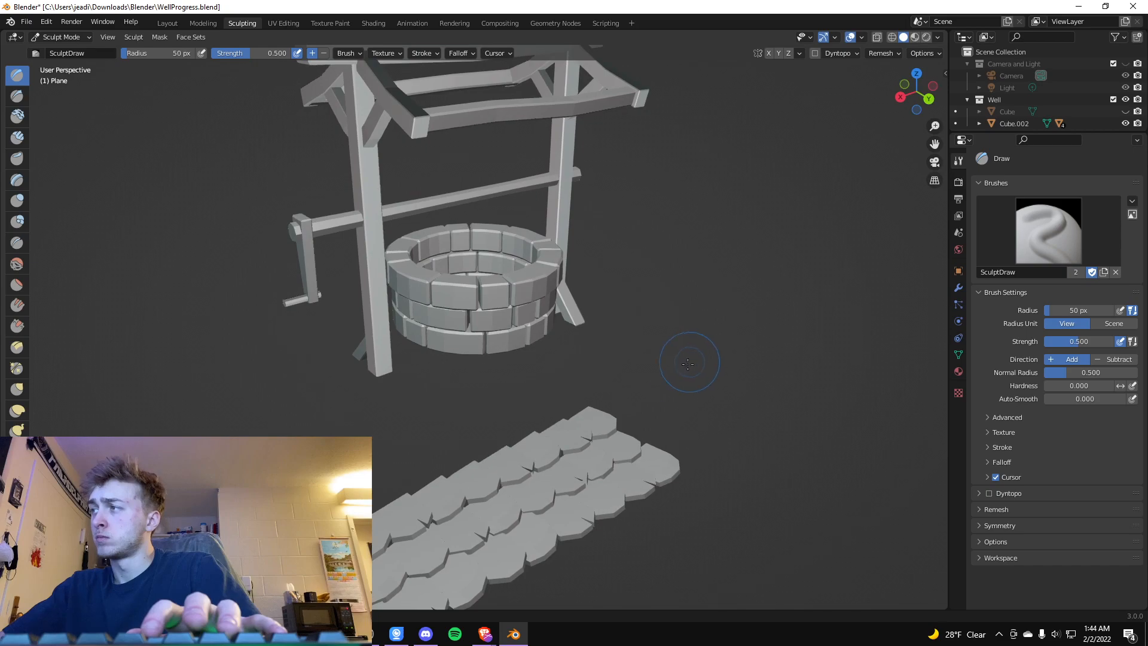
scroll(670, 358, up, 3)
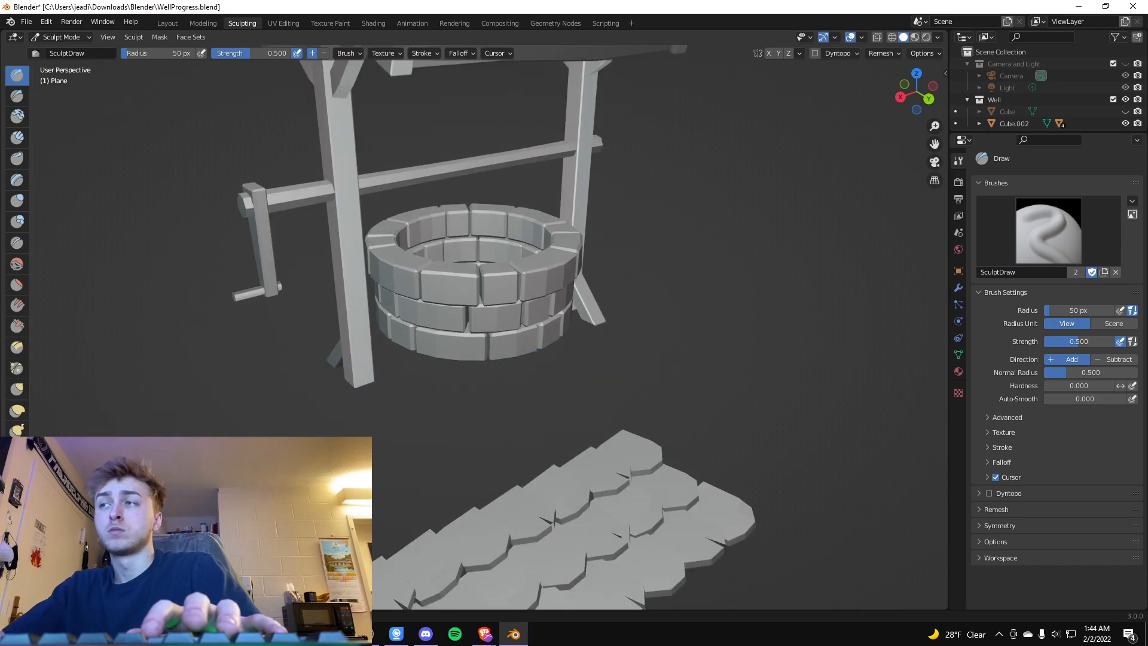
middle_drag(628, 419, 589, 436)
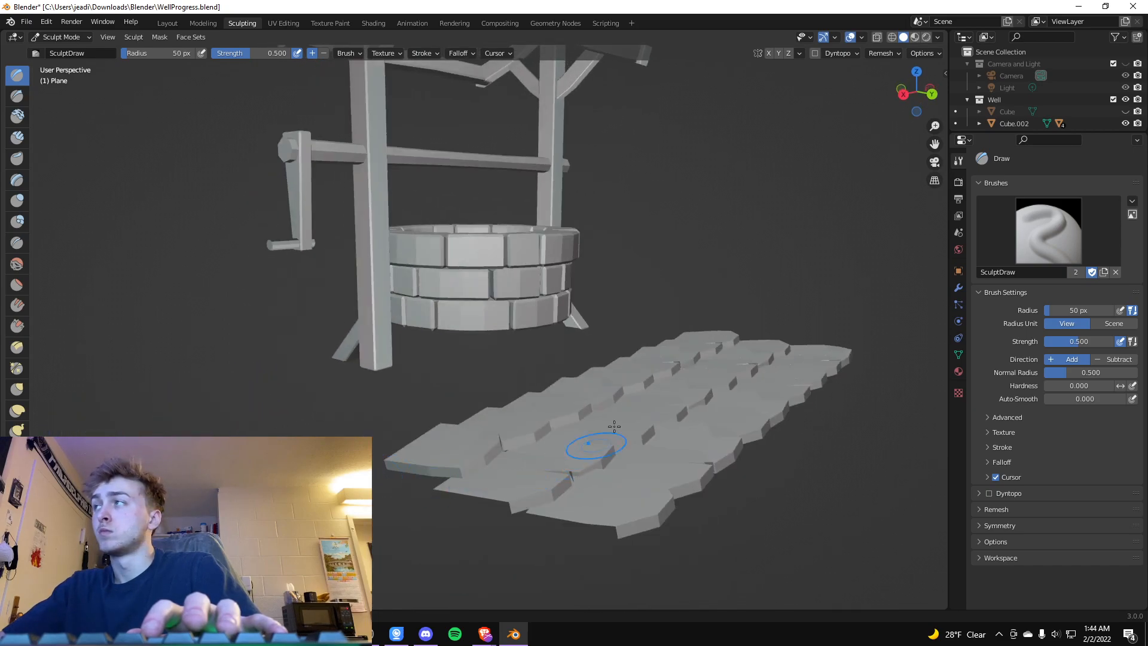
Set the sculpting viewport's MatCap to the matte red clay sphere.
click(936, 37)
click(926, 123)
click(750, 163)
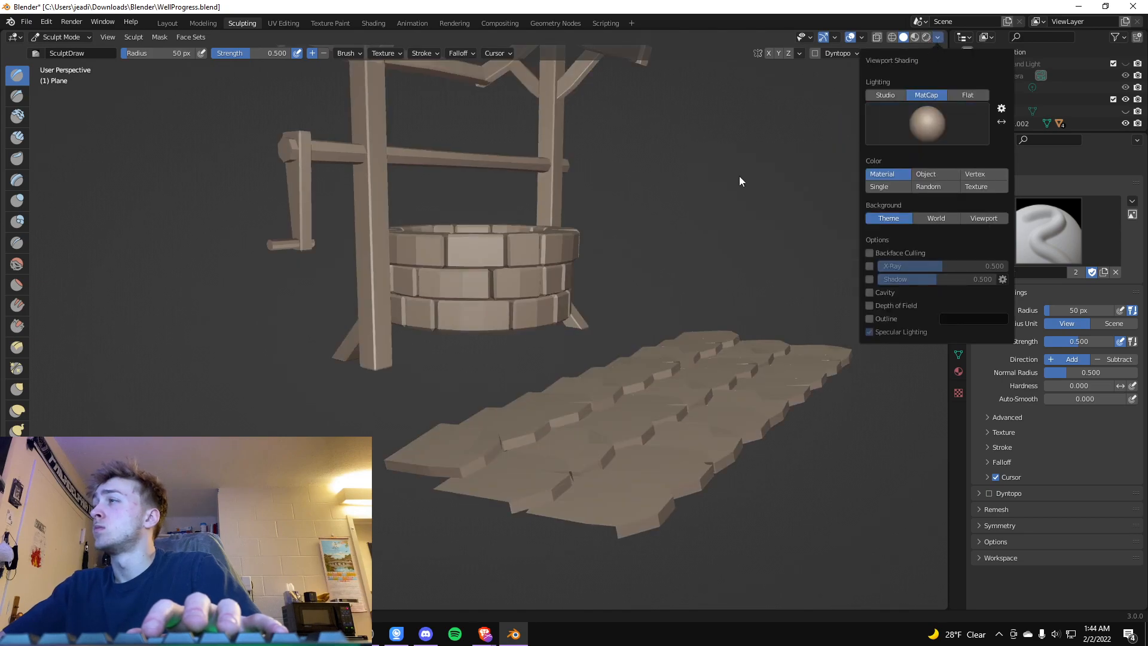
click(936, 37)
click(933, 122)
click(942, 208)
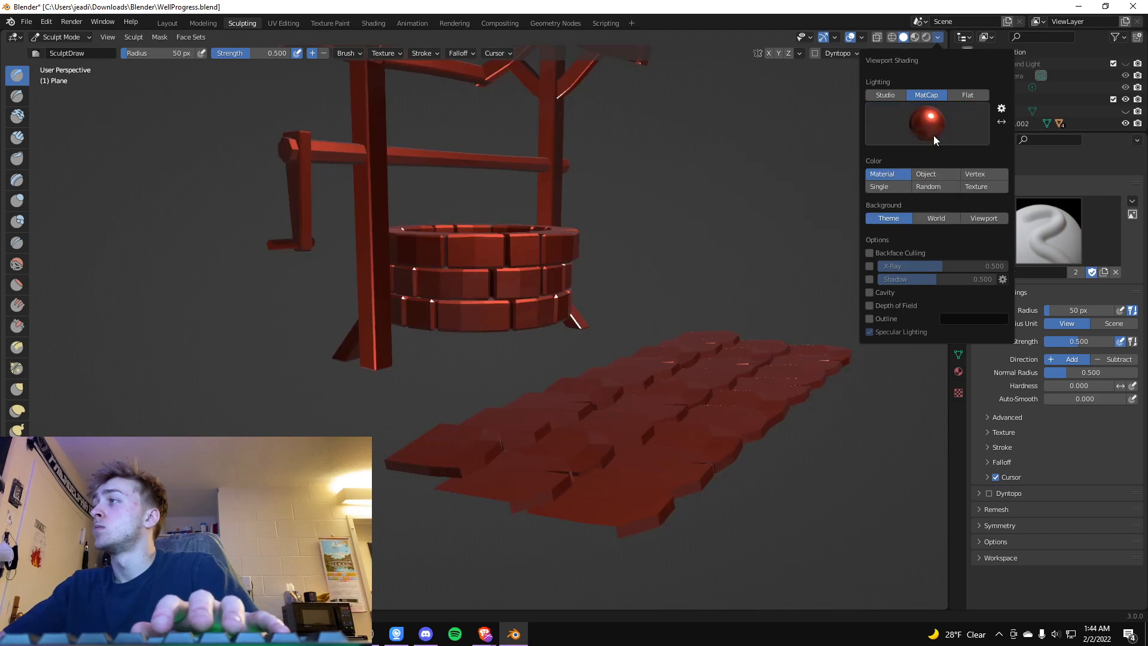
click(932, 129)
click(759, 206)
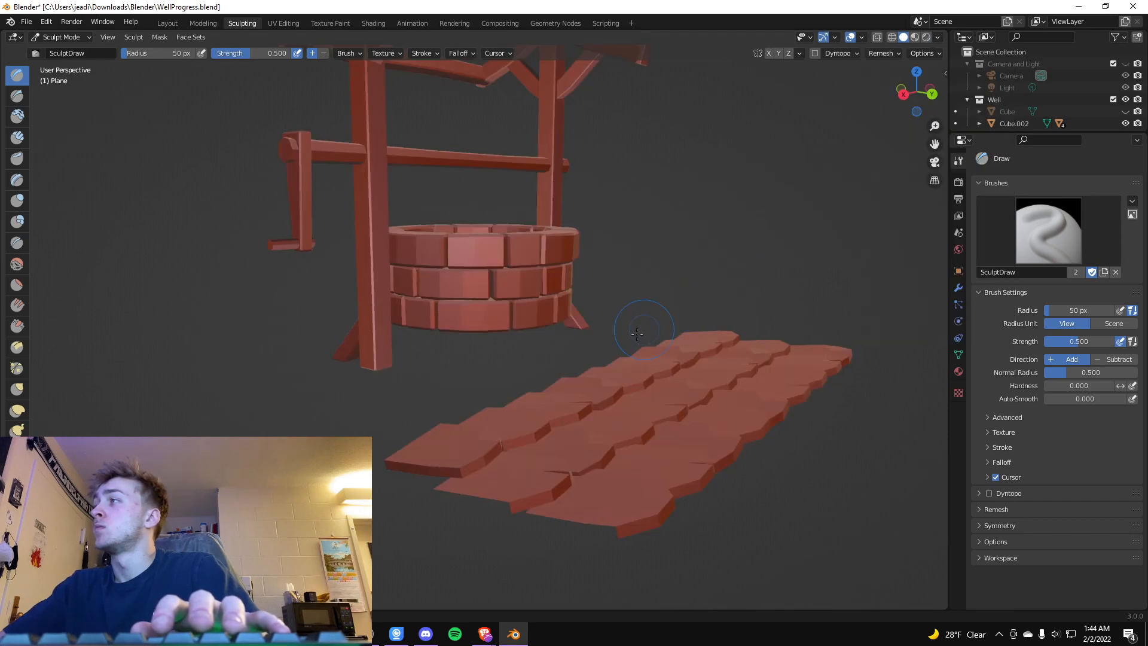
Choose the Grab brush for the roof tiles and set its strength to 0.896.
middle_drag(419, 335, 247, 357)
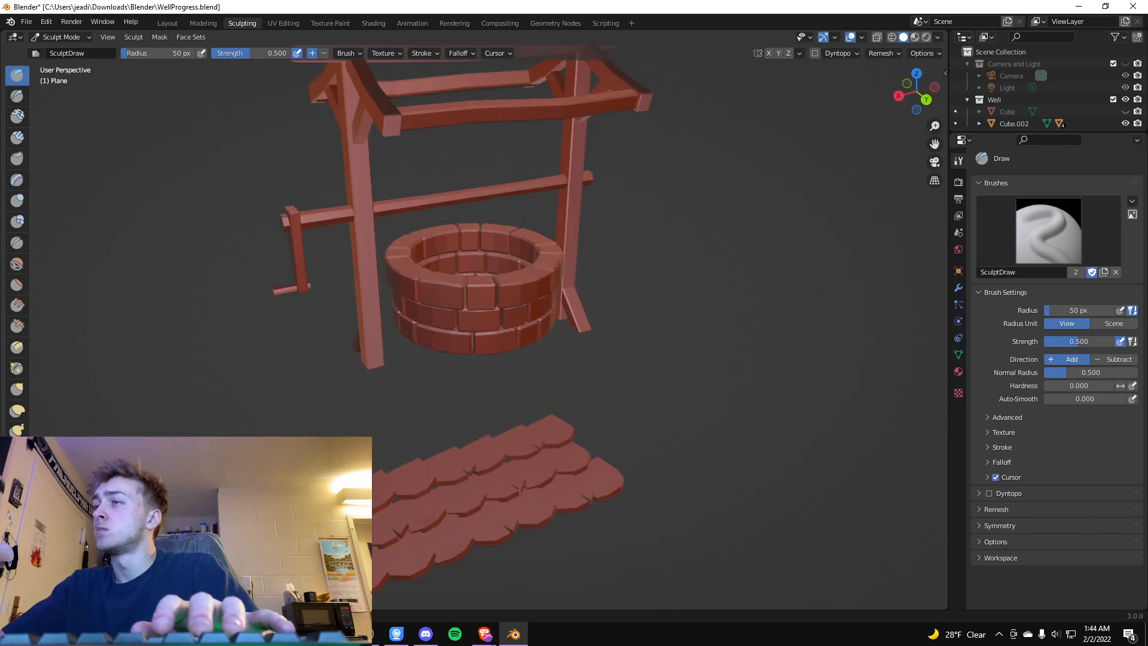
scroll(466, 209, down, 2)
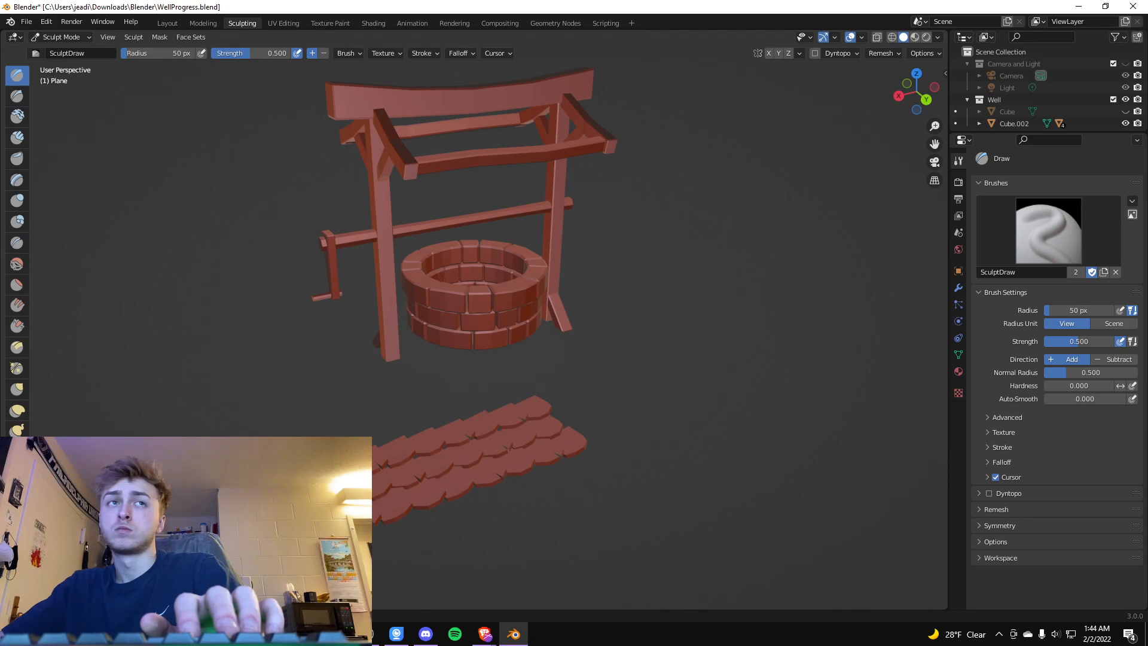
mouse_move(466, 239)
middle_down()
mouse_move(480, 236)
mouse_move(476, 257)
middle_up()
middle_drag(44, 463, 43, 450)
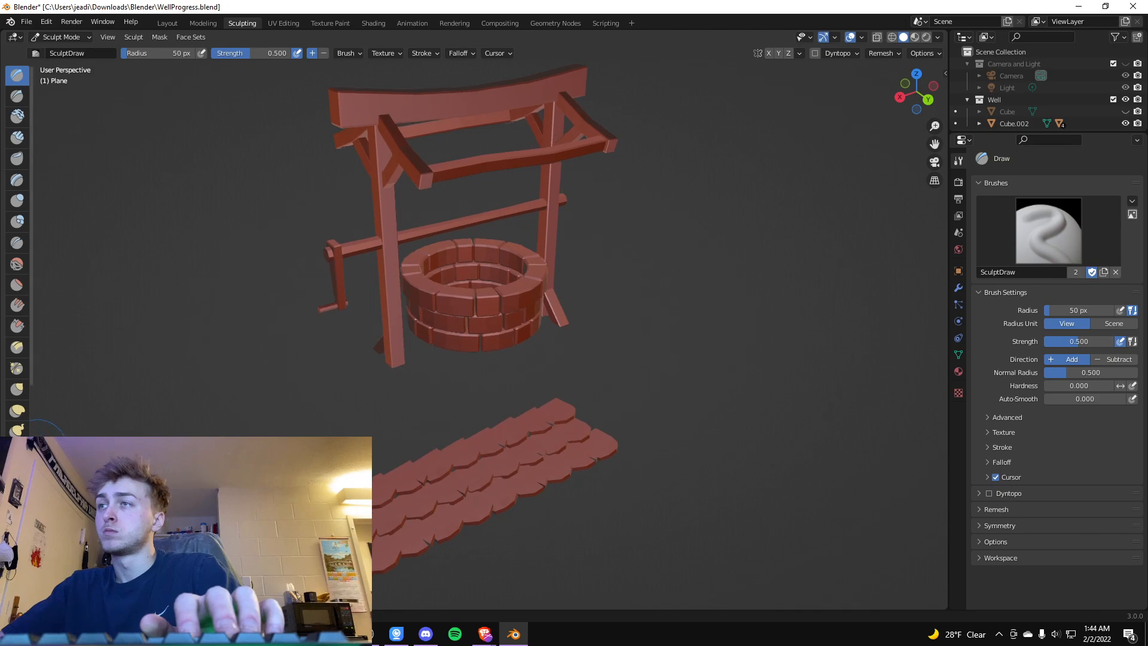
click(17, 389)
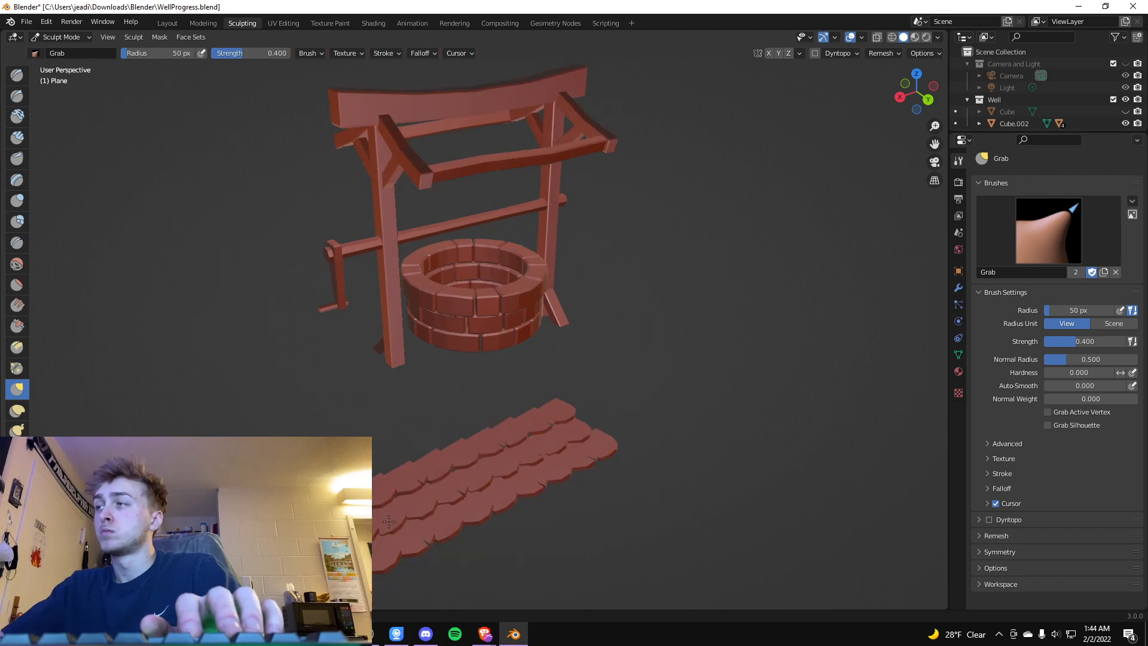
scroll(389, 521, up, 1)
scroll(389, 521, down, 1)
scroll(387, 562, up, 3)
scroll(387, 565, down, 4)
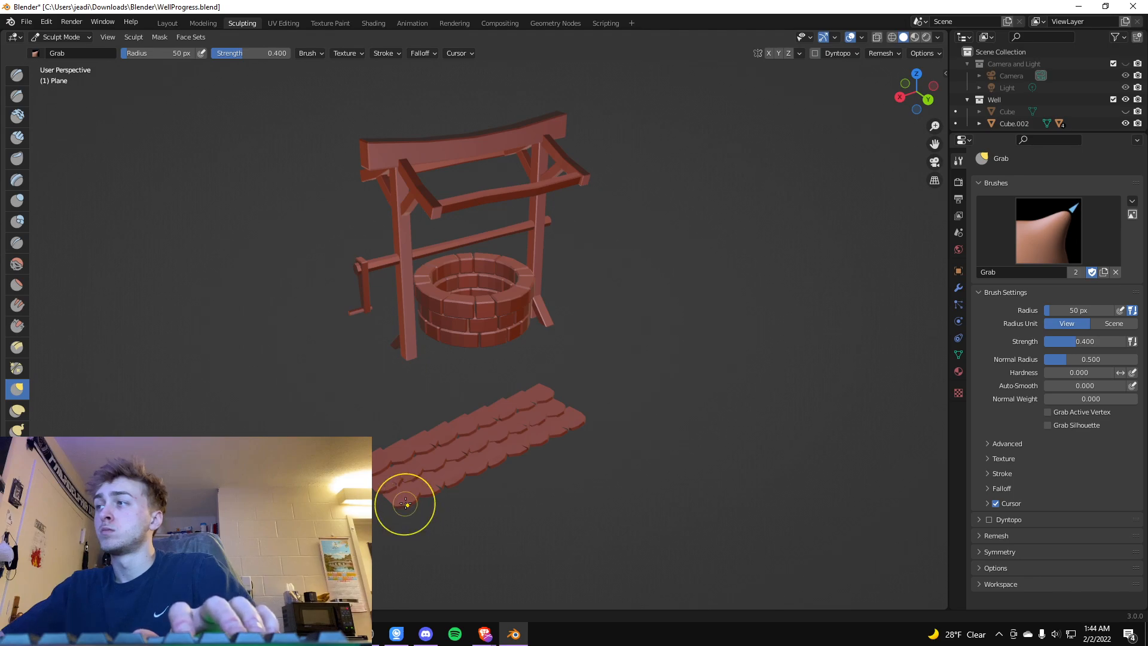
drag(244, 53, 282, 53)
Pull the tile rows into less regular shapes from above with the Grab brush, then reduce its strength to 0.370.
drag(414, 471, 458, 454)
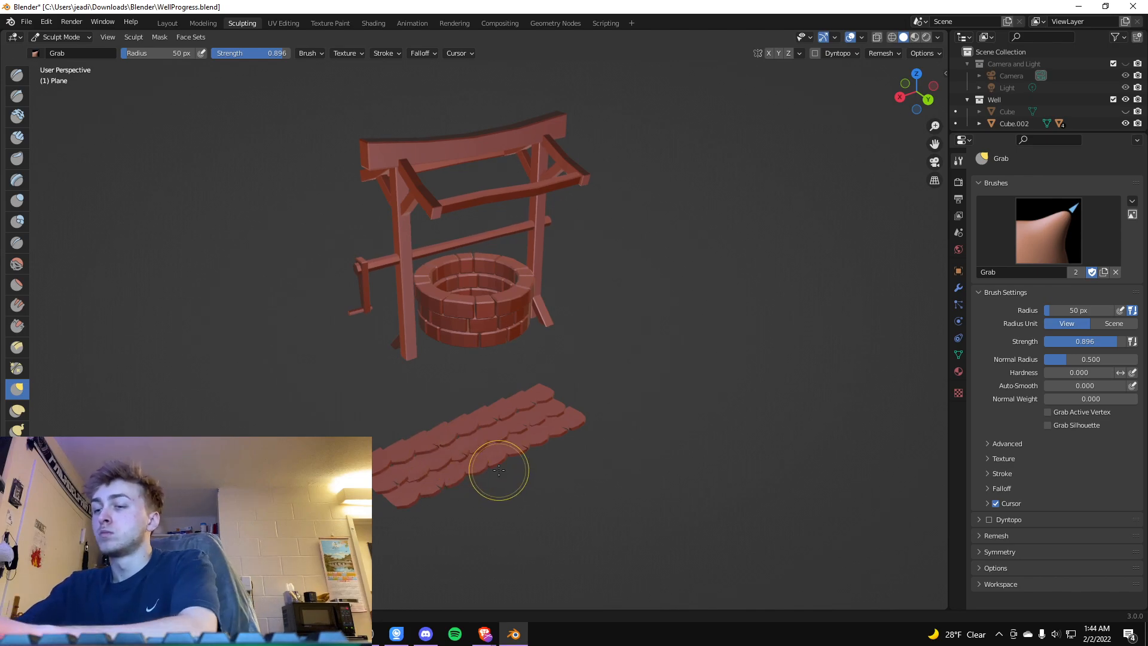
key(KP_7)
mouse_move(577, 166)
mouse_down()
mouse_move(519, 159)
mouse_move(642, 144)
mouse_move(581, 169)
mouse_move(535, 144)
mouse_move(511, 149)
mouse_move(512, 134)
mouse_move(548, 151)
mouse_move(535, 175)
mouse_move(590, 174)
mouse_move(597, 154)
mouse_move(585, 139)
mouse_up()
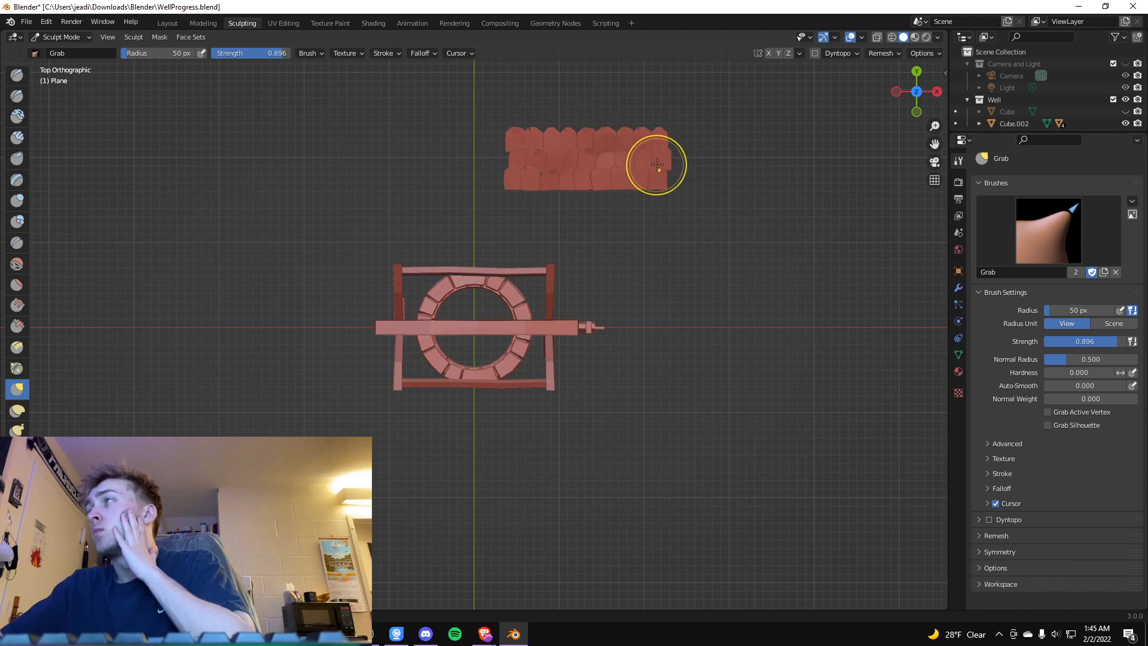
drag(656, 164, 649, 170)
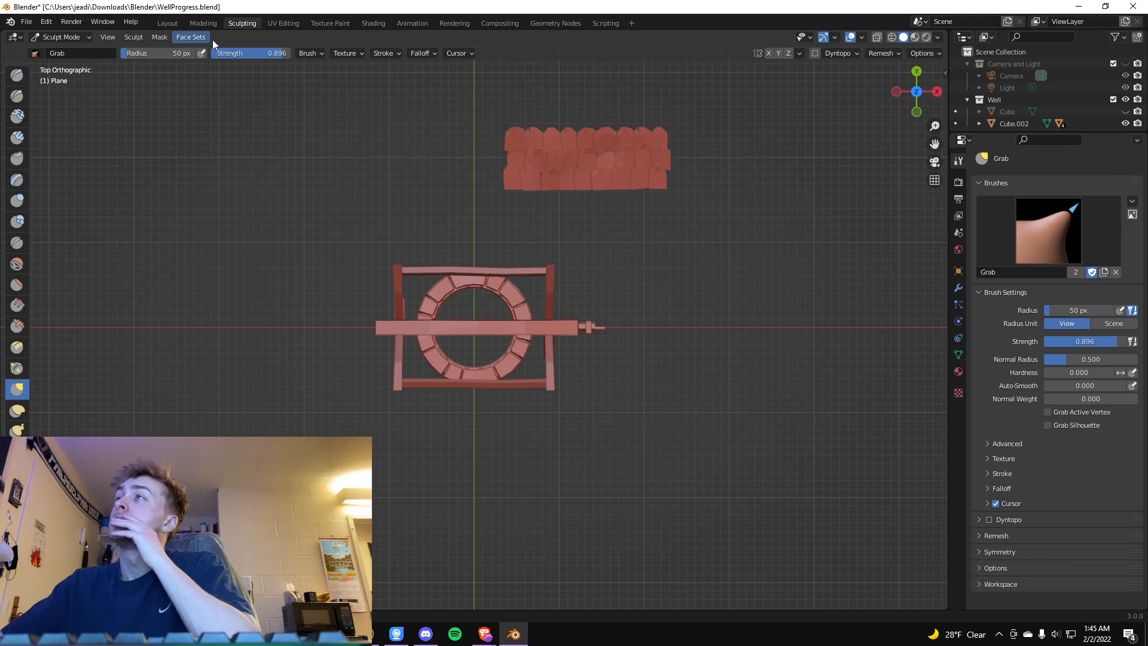
click(270, 139)
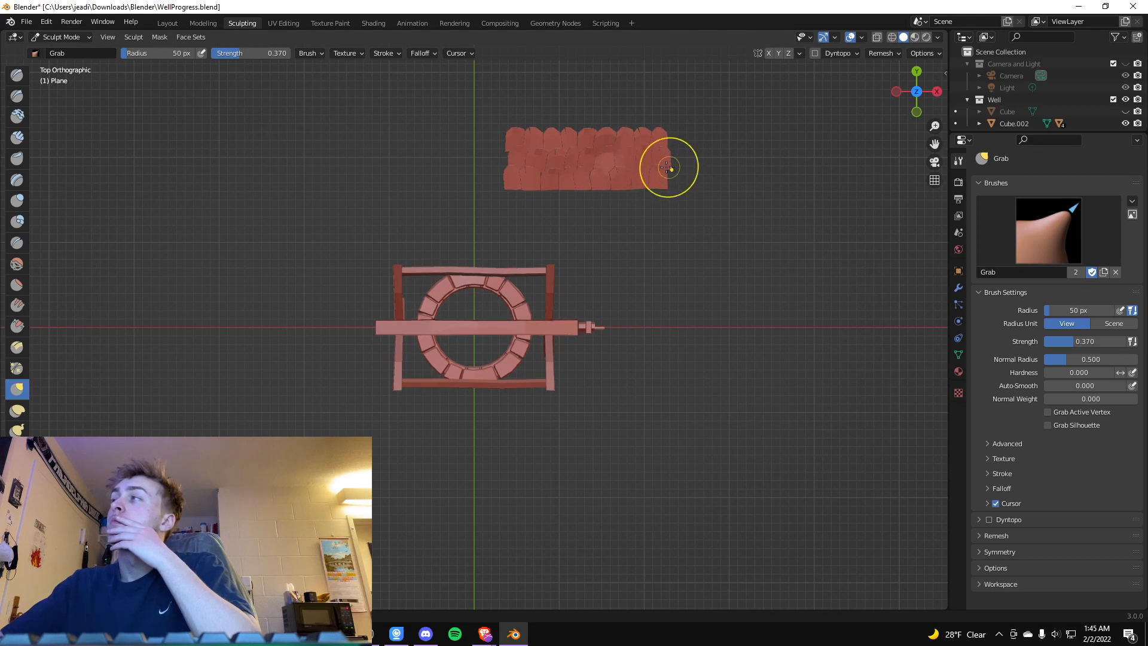
Switch the roof tile rows from Sculpt Mode to Edit Mode.
mouse_move(762, 245)
middle_down()
mouse_move(516, 90)
mouse_move(530, 156)
middle_up()
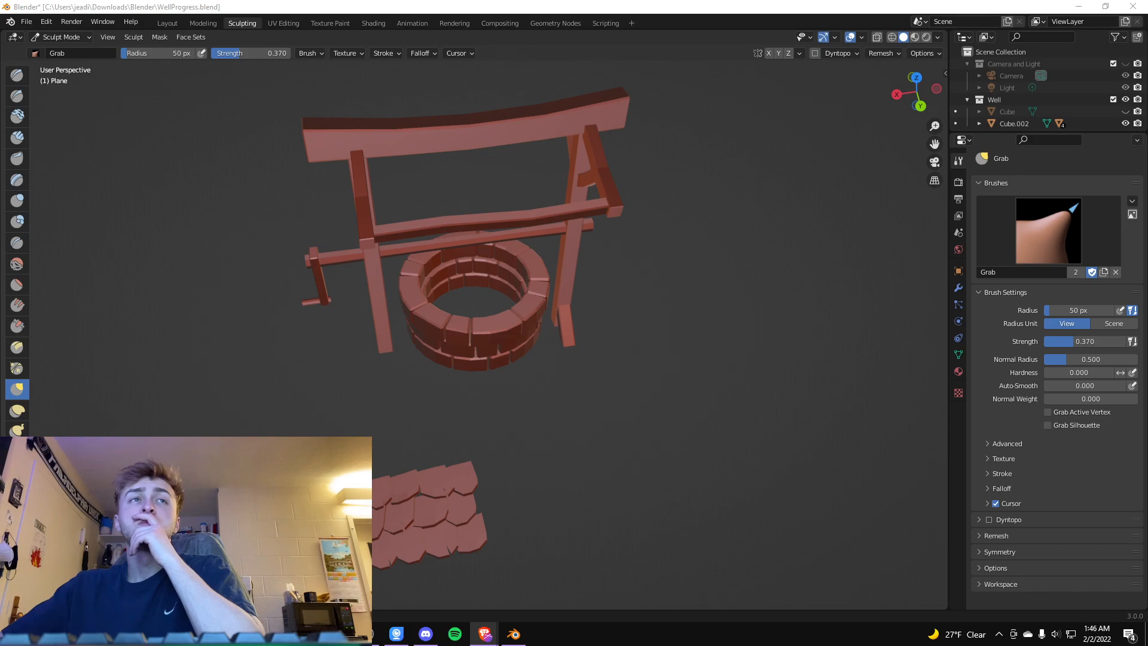
middle_drag(250, 453, 267, 404)
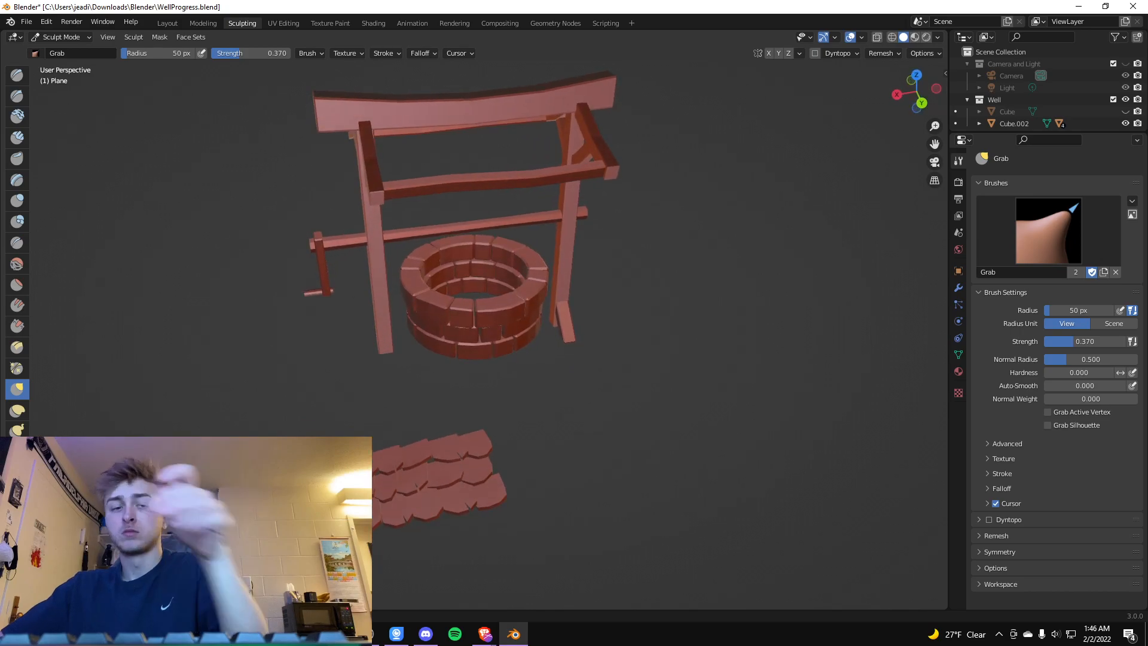
key(Tab)
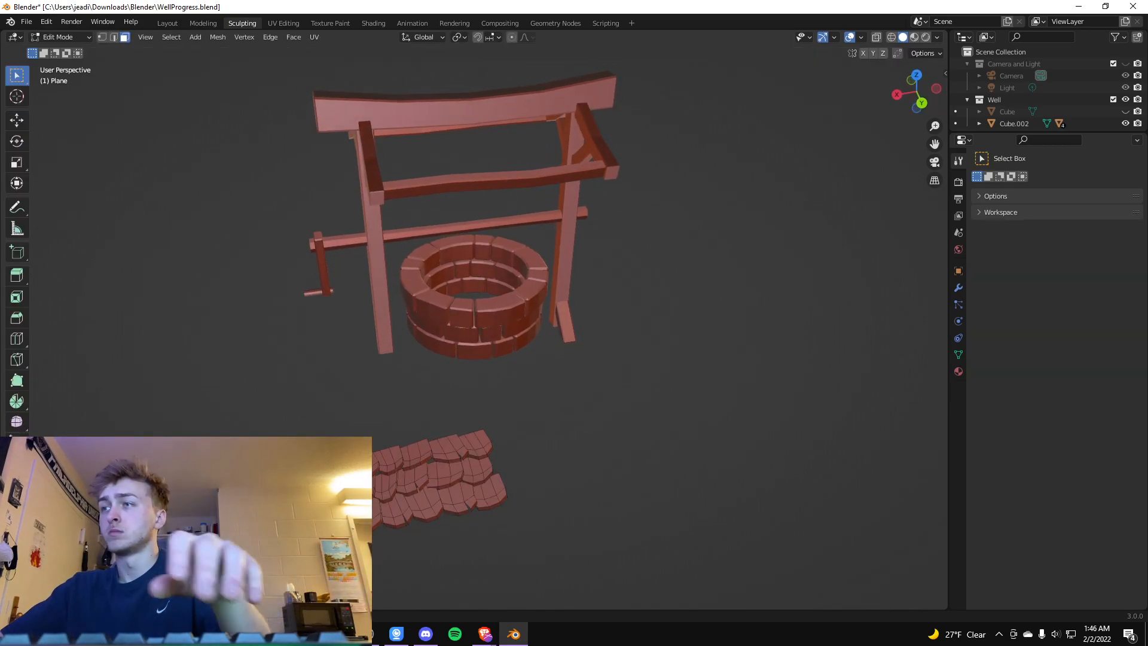
middle_drag(149, 432, 167, 424)
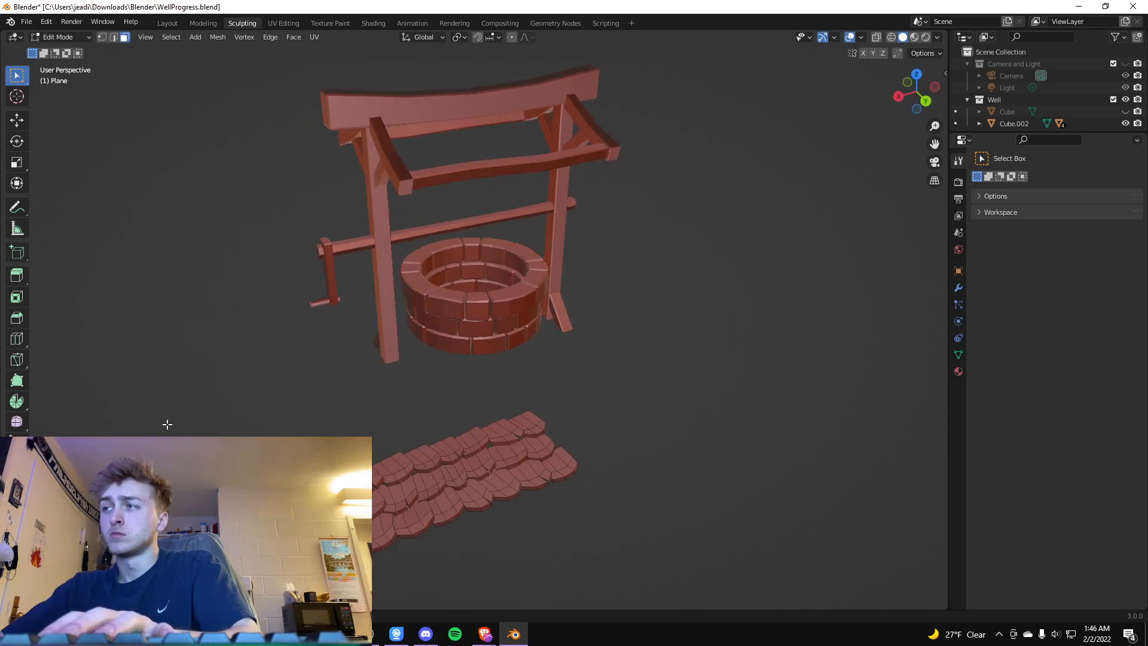
Duplicate the selected end tile of the uppermost row and place the copy clear of the tile rows.
key(KP_7)
key(ctrl+KP_7)
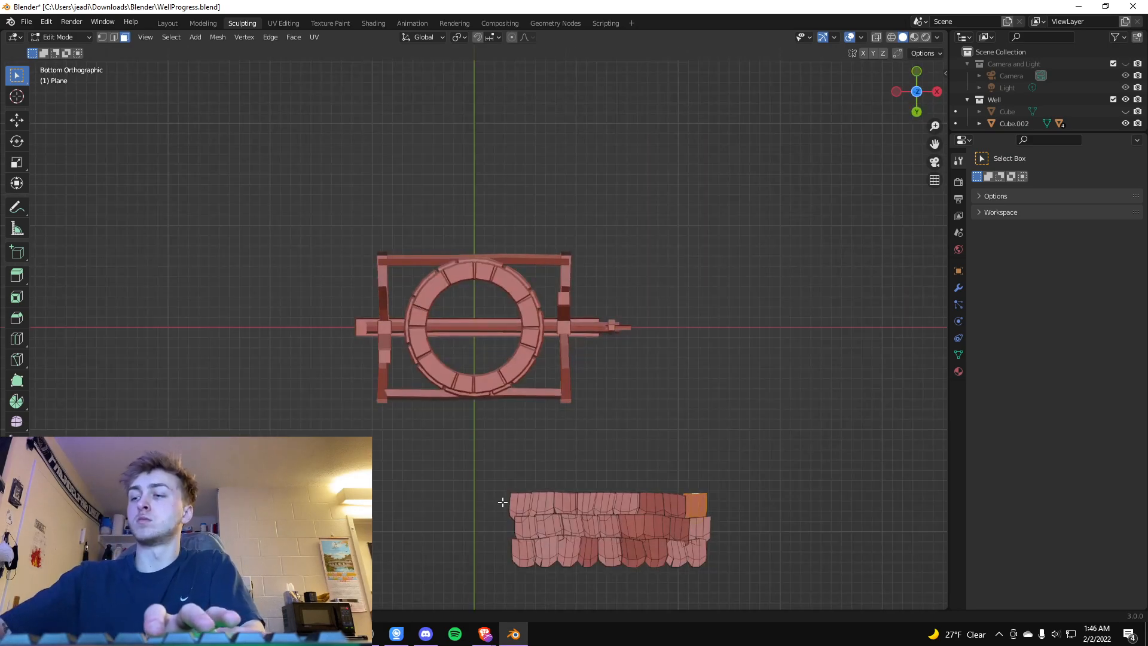
key(KP_7)
middle_drag(456, 236, 609, 242)
shift+middle_drag(517, 484, 605, 267)
scroll(526, 350, up, 7)
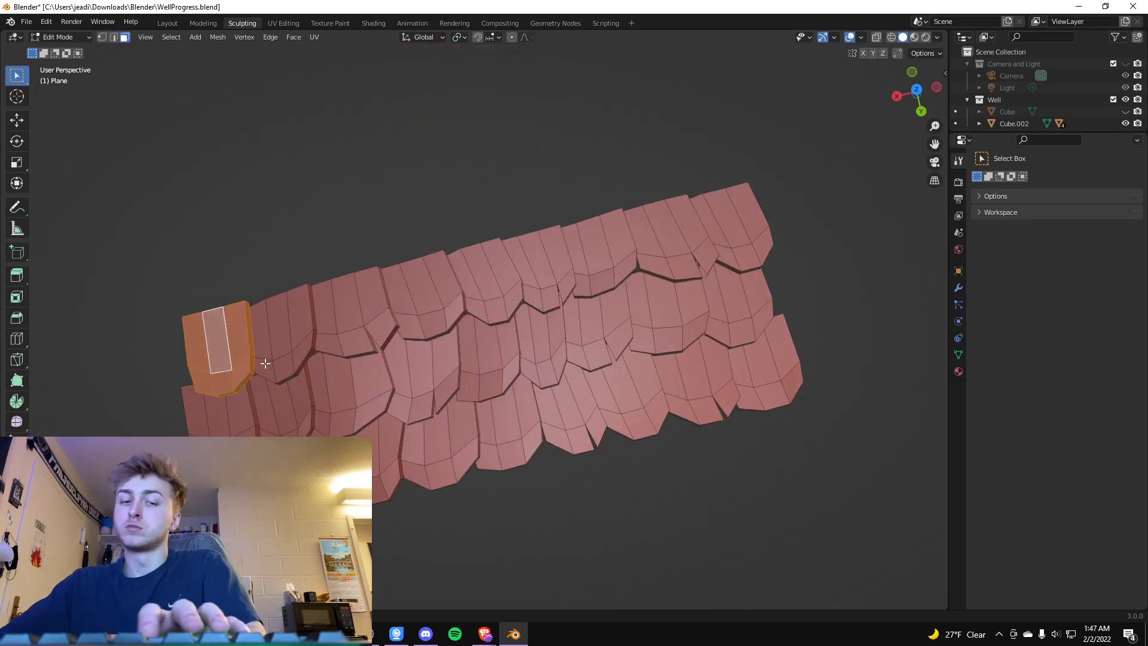
key(shift+d)
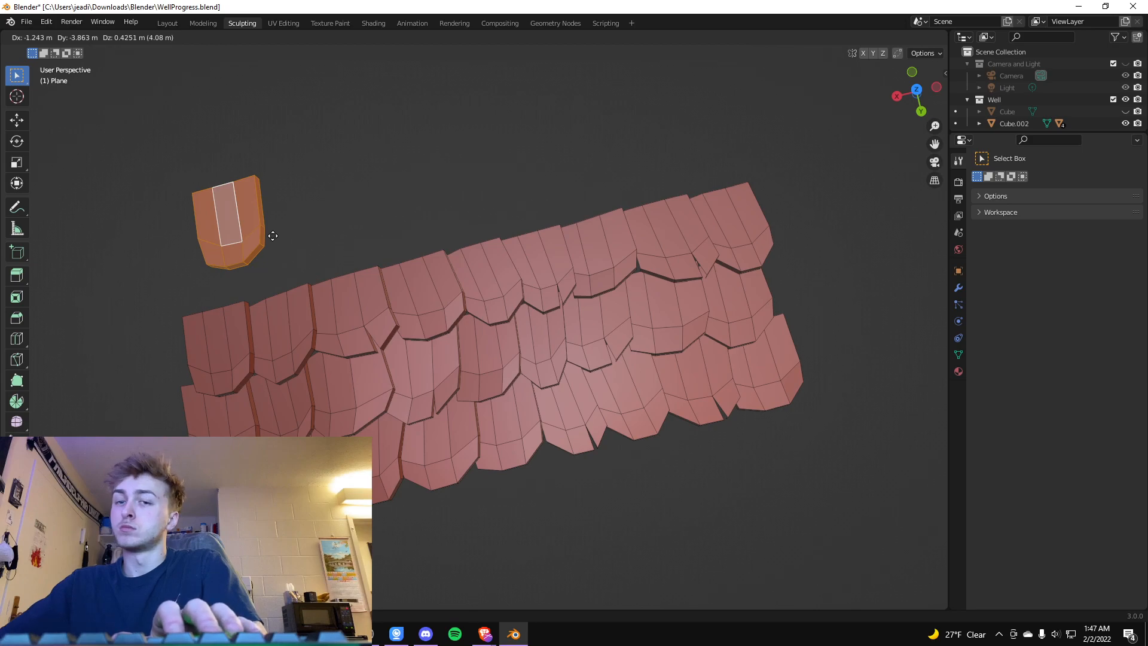
key(y)
key(Return)
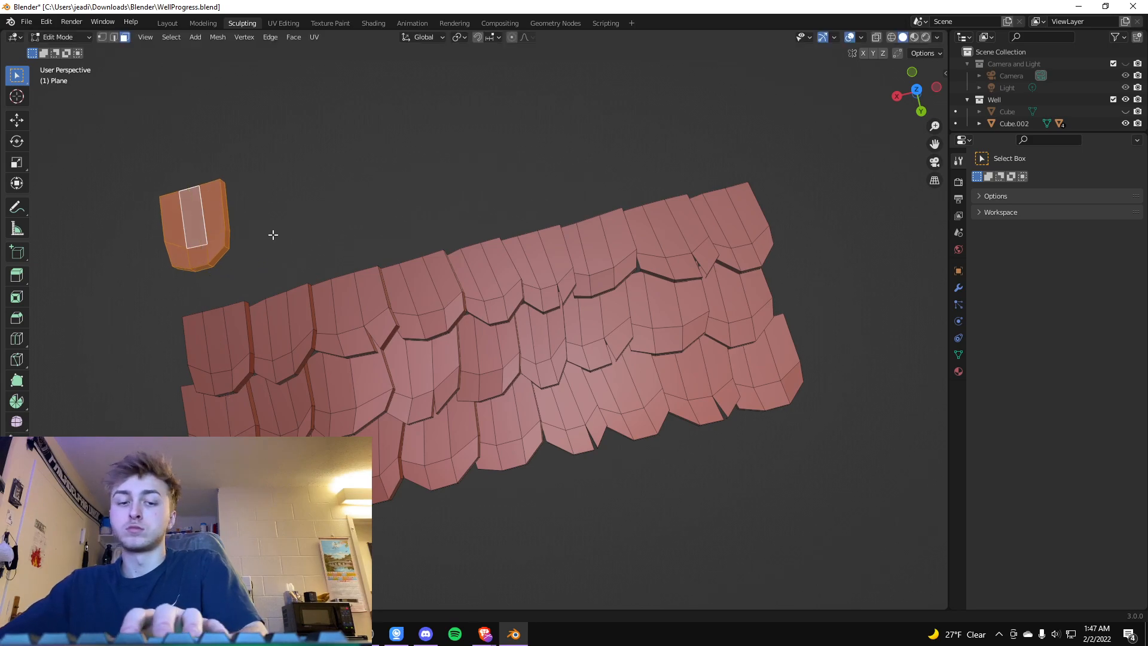
Scale the copied tile to about 0.905 along Y and about 0.813 along X.
key(s)
key(y)
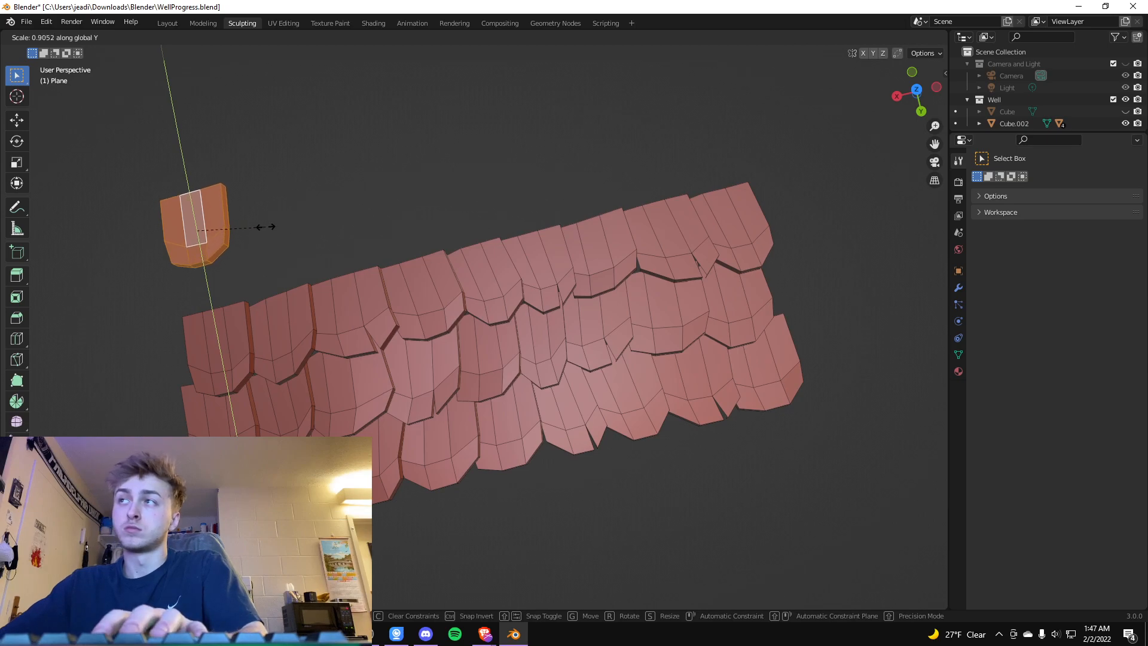
key(Return)
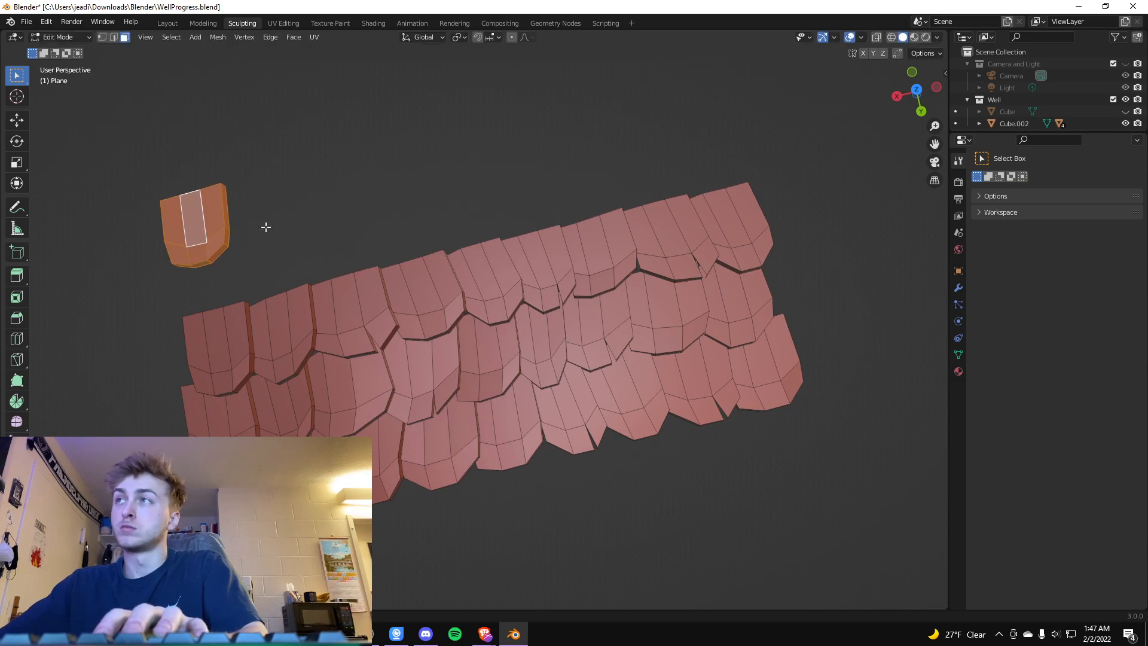
key(s)
key(x)
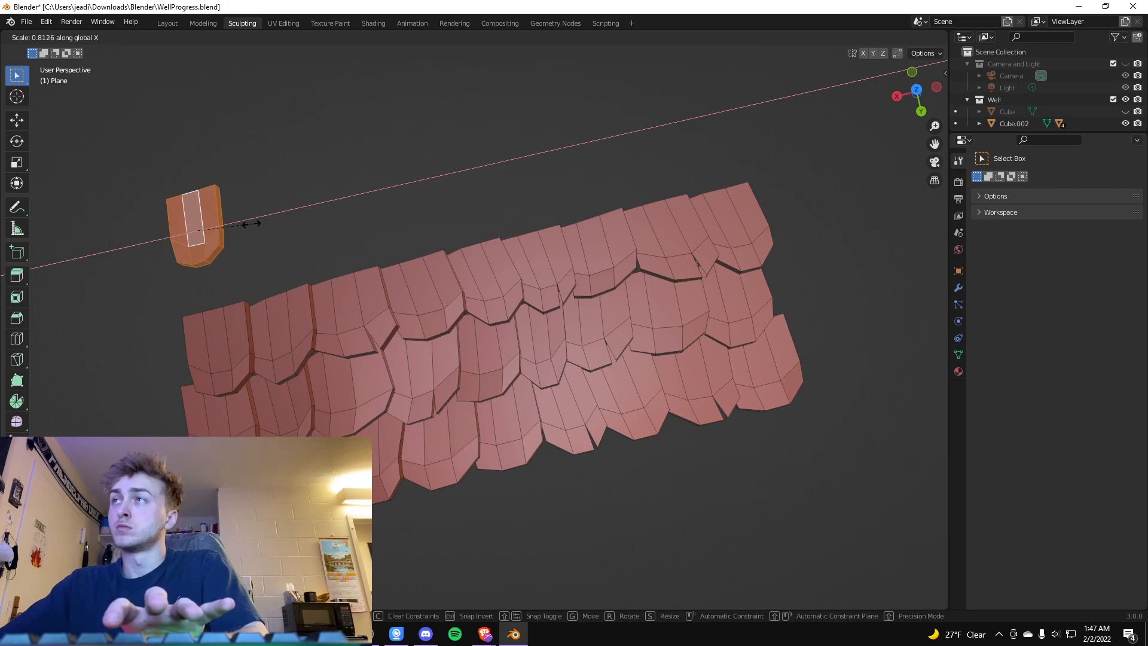
key(Return)
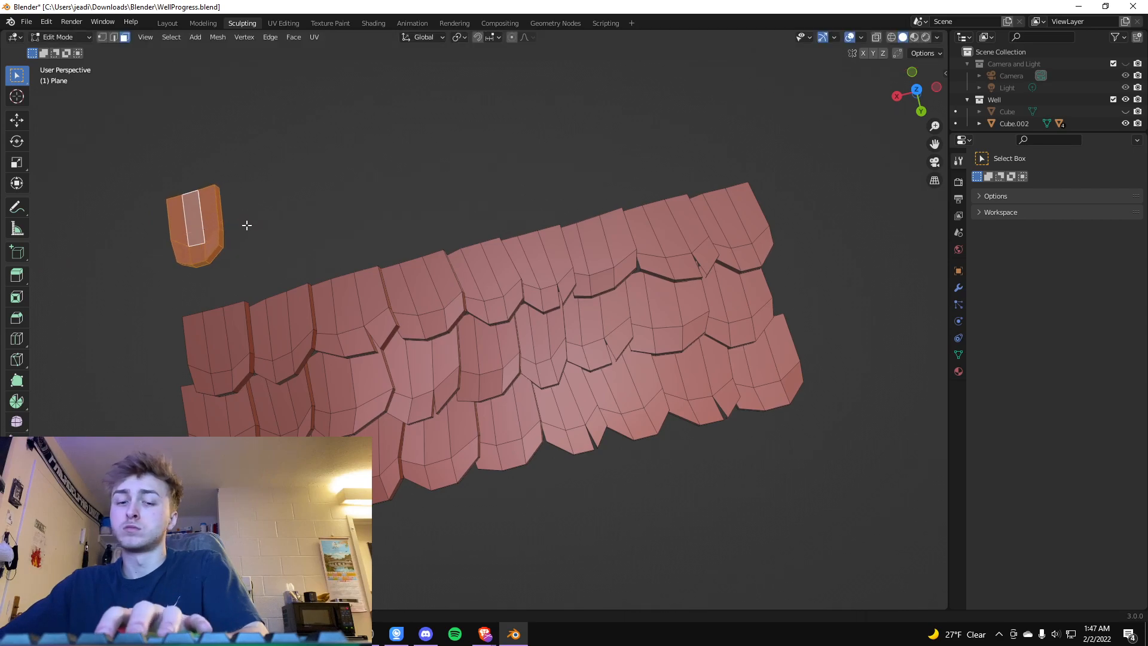
Try to move the narrowed tile copy about 5.4 m along Y into the middle row.
key(g)
key(x)
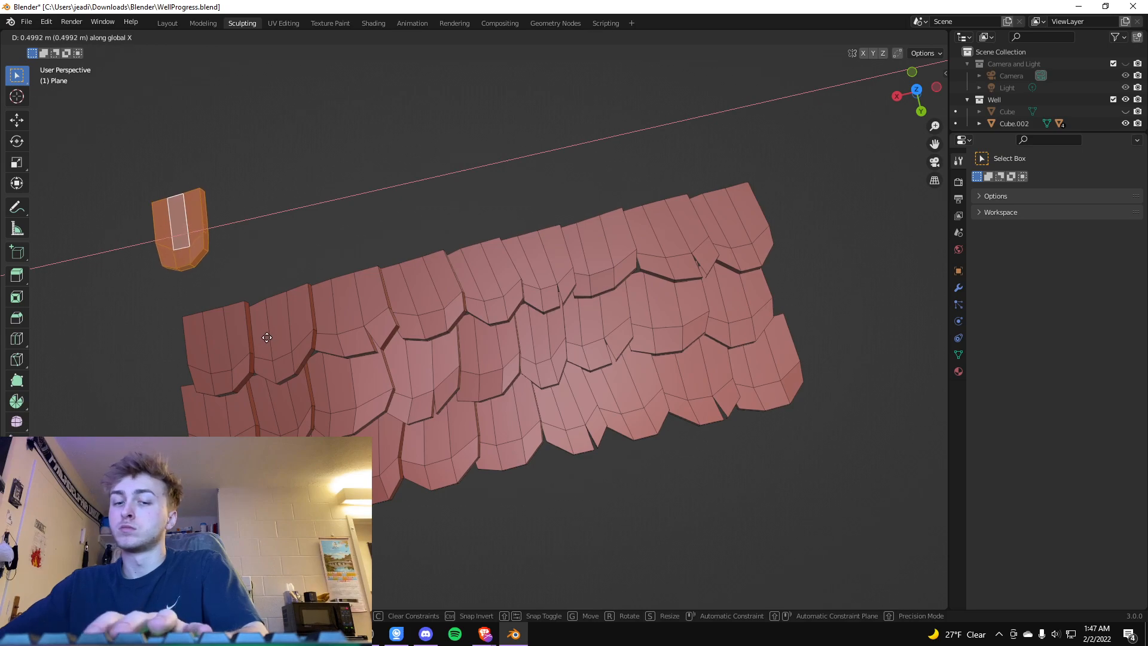
key(y)
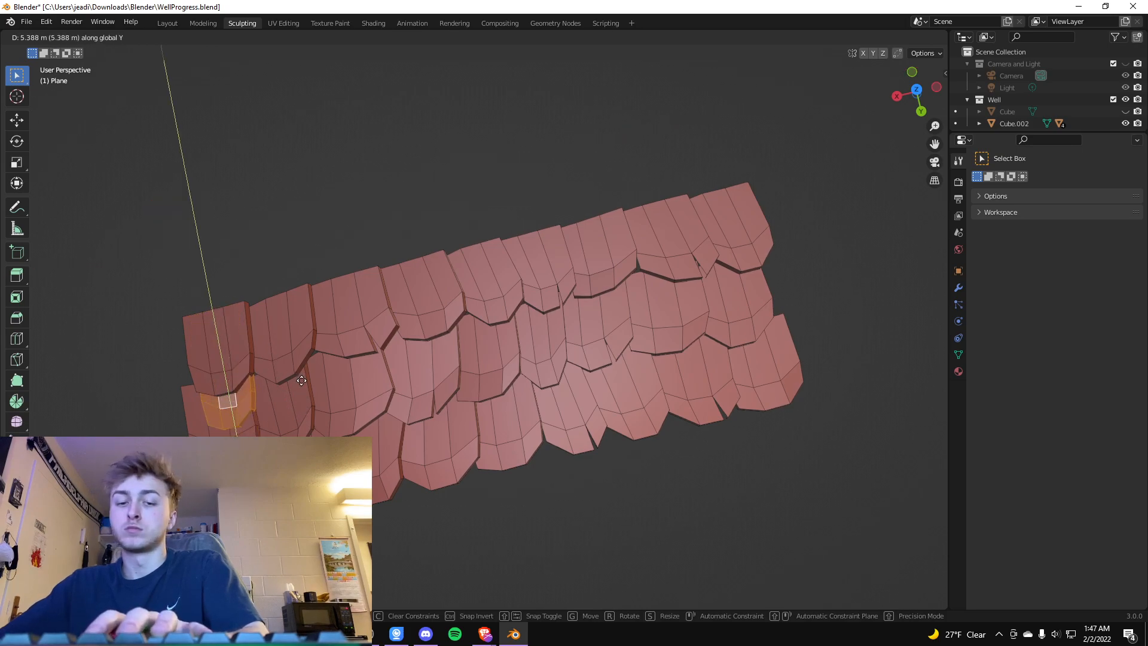
click(301, 380)
key(x)
click(300, 381)
key(x)
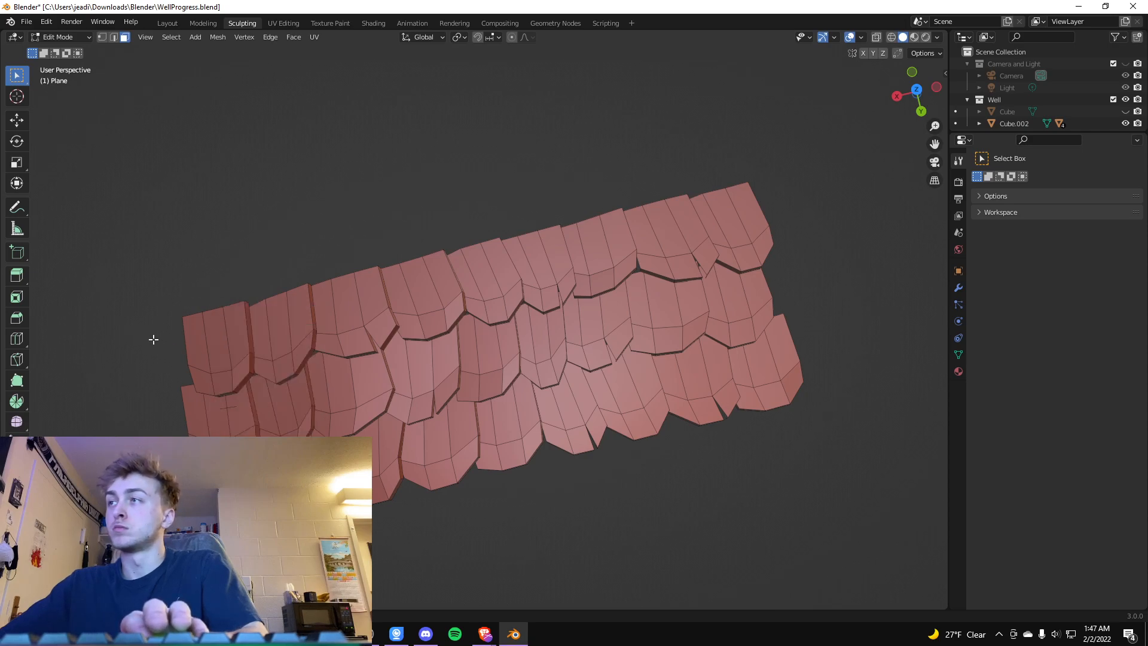
Try to reselect the tile copy embedded in the middle row and pull it out along Y.
click(232, 406)
click(222, 406)
click(223, 405)
click(229, 400)
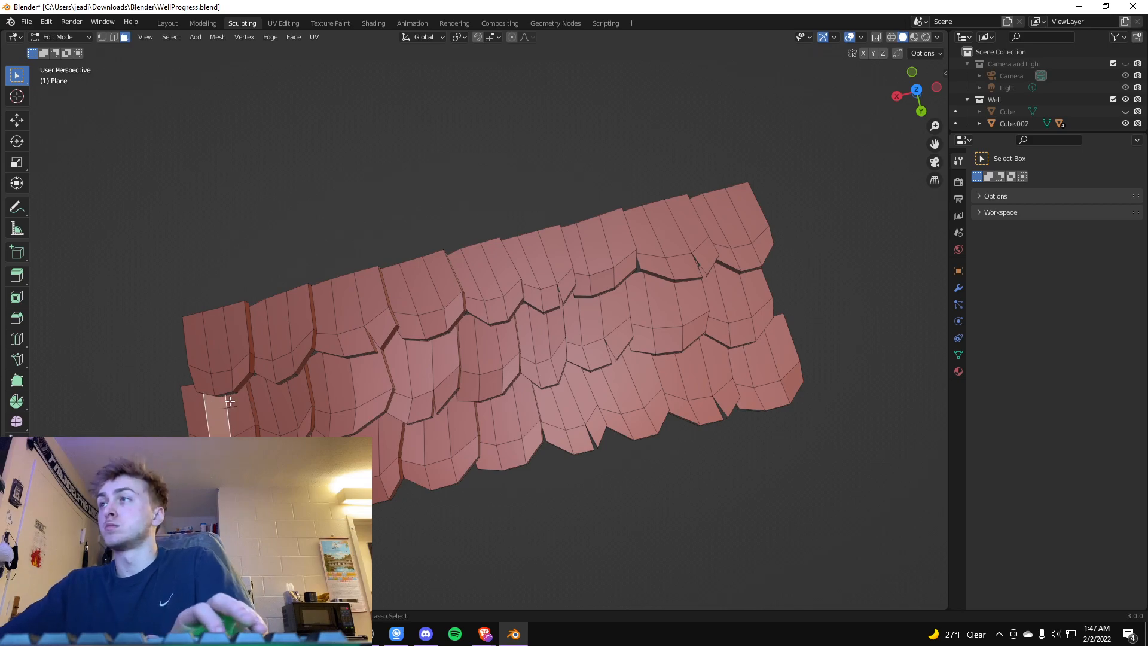
click(230, 400)
click(230, 400)
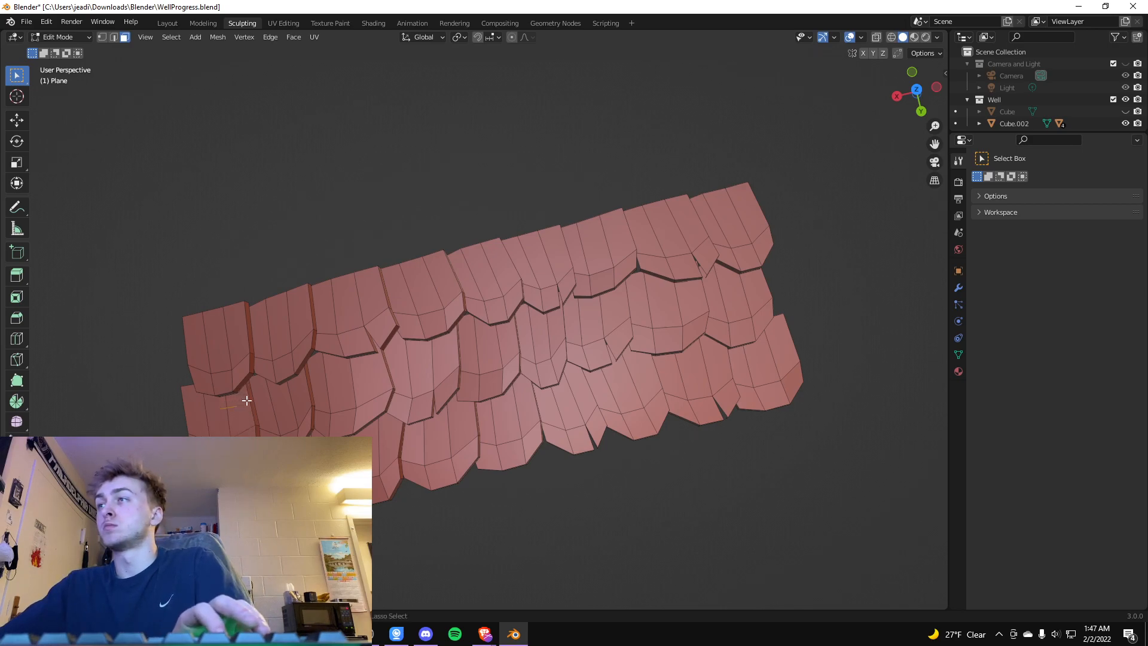
key(g)
key(x)
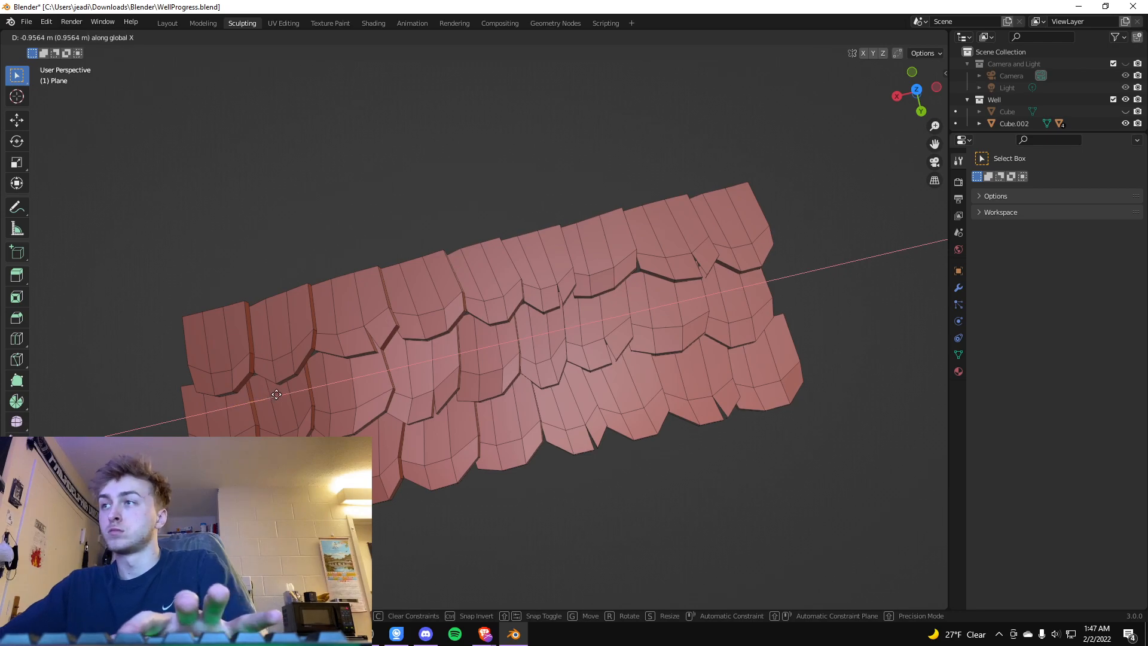
key(Escape)
key(g)
key(y)
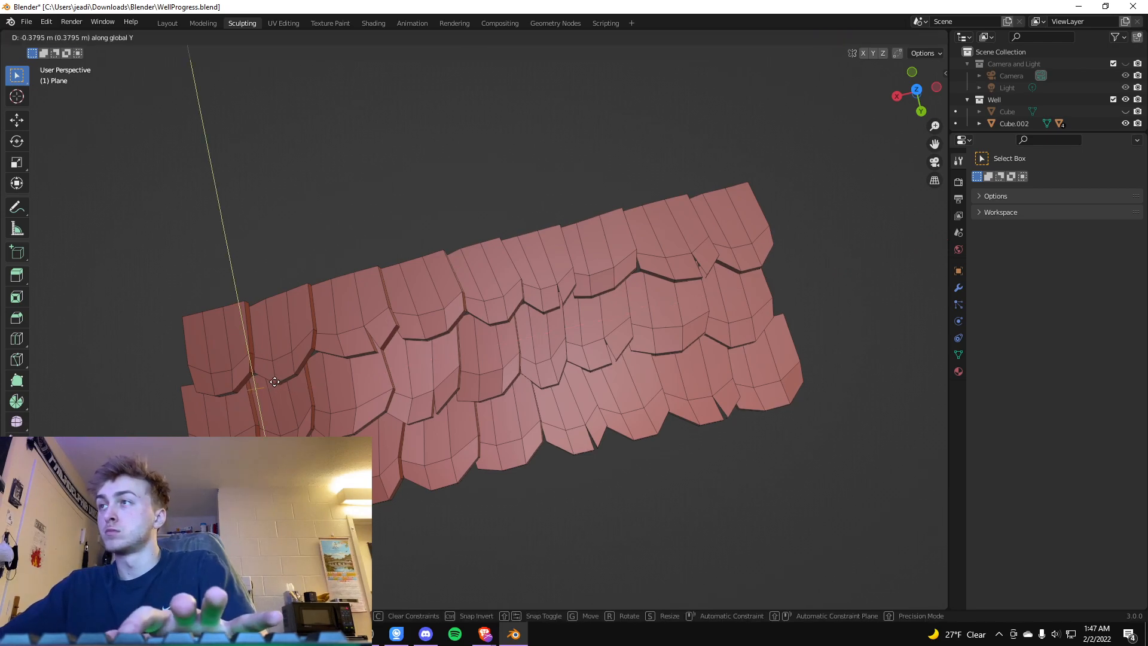
click(252, 214)
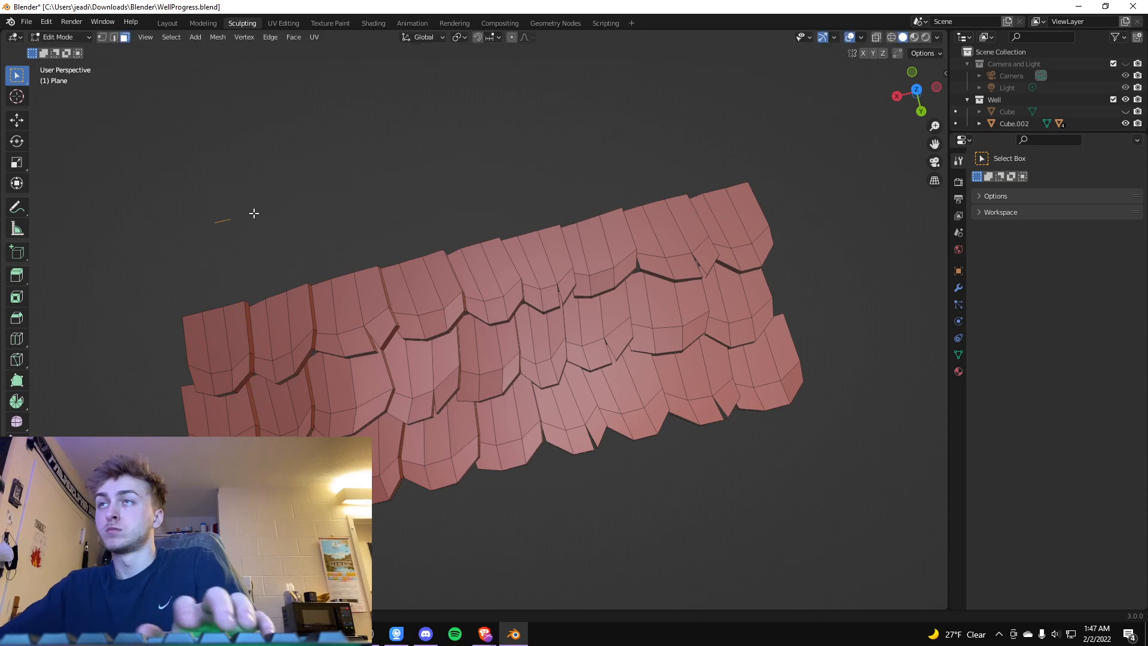
Undo the recent moves and selections of the narrowed tile copy.
key(ctrl+z)
key(ctrl+z)
key(ctrl+z)
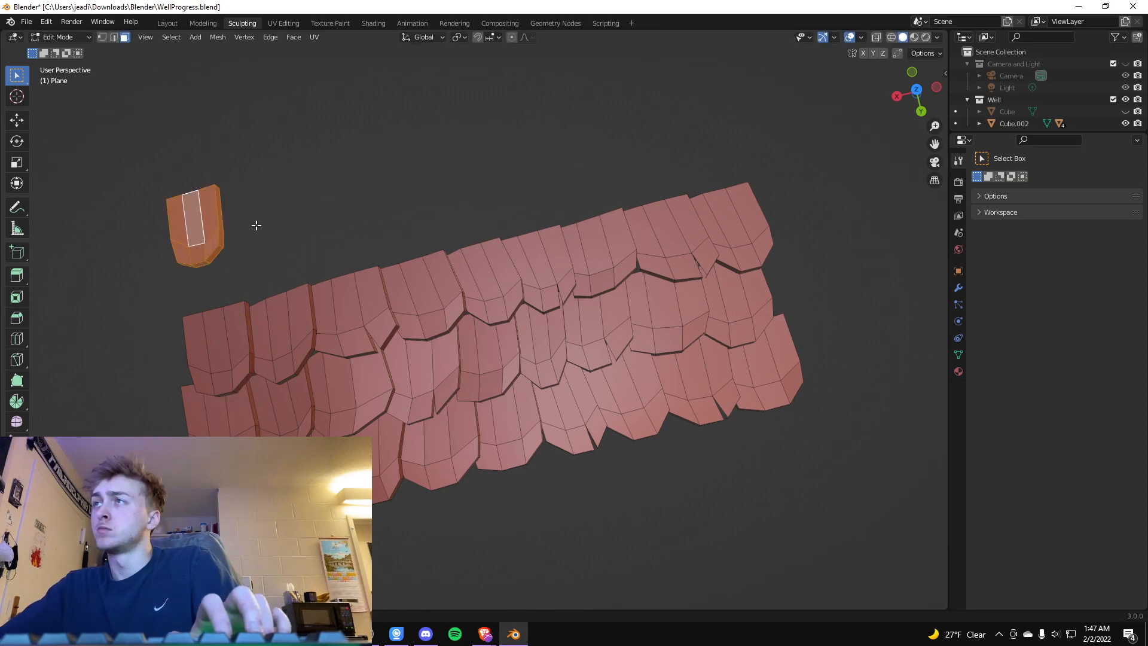
Adjust the tile copy's height along Z and move it along Y over the end tile of the uppermost row.
key(g)
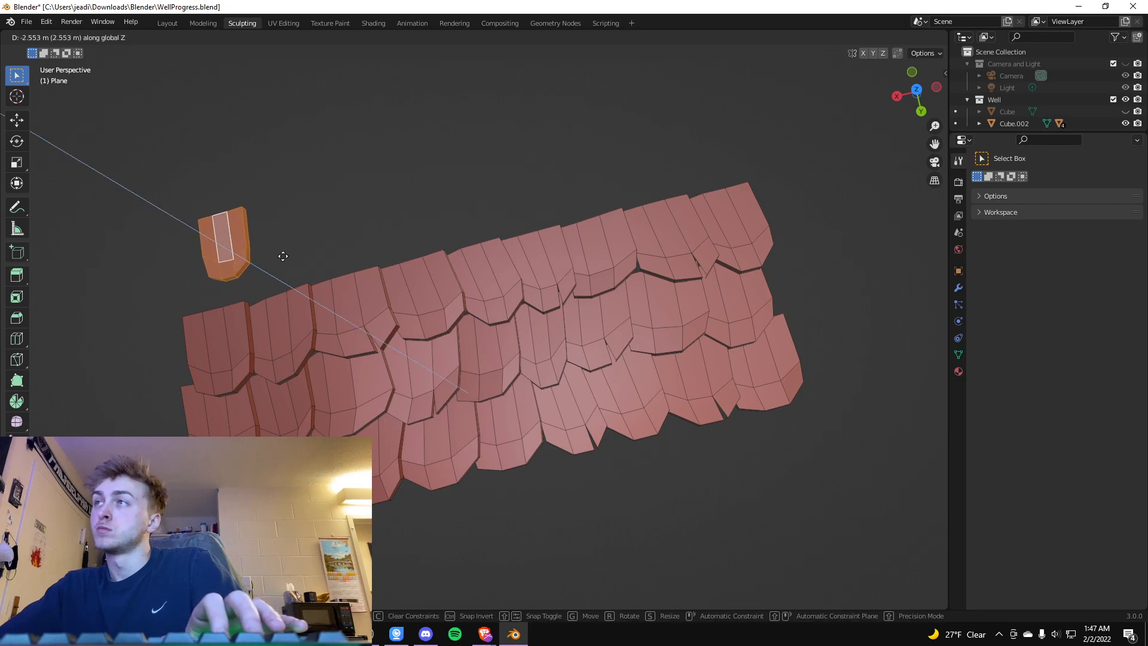
click(254, 220)
middle_drag(297, 221, 318, 195)
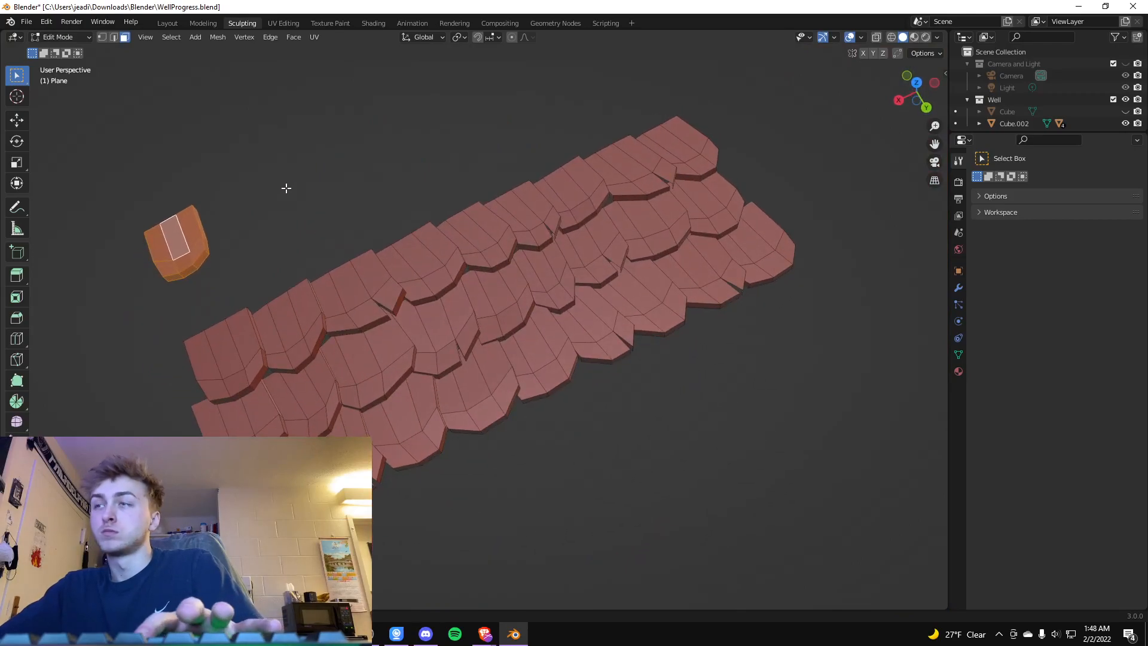
key(g)
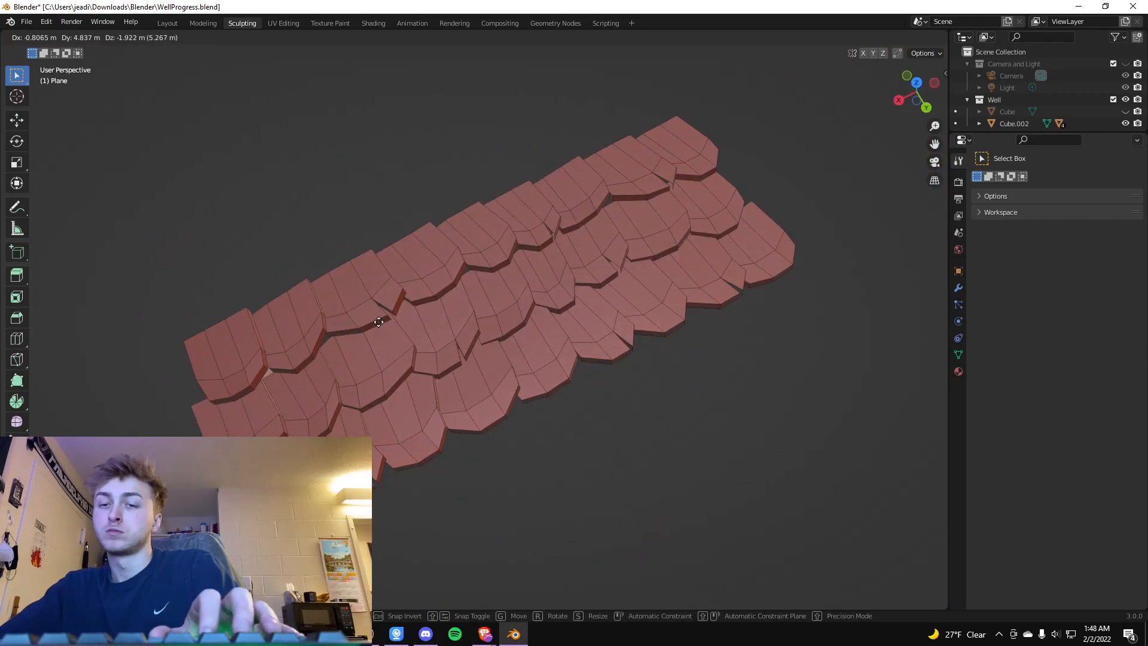
key(y)
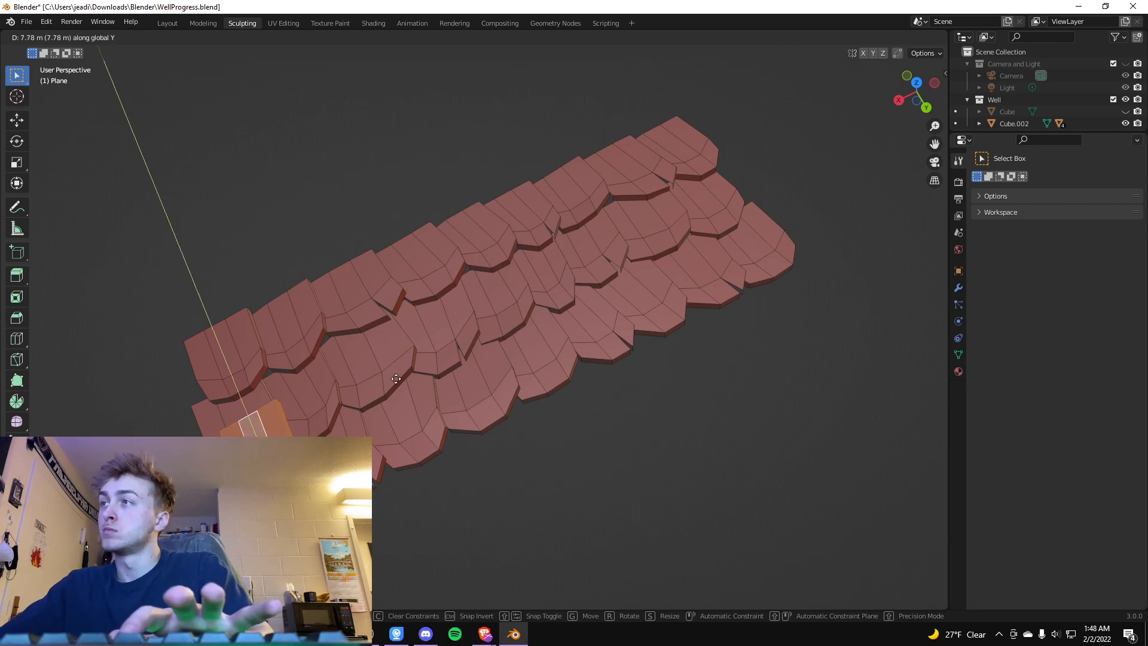
click(419, 301)
Narrow the tile copy further by scaling it to about 0.797 along X.
key(s)
key(x)
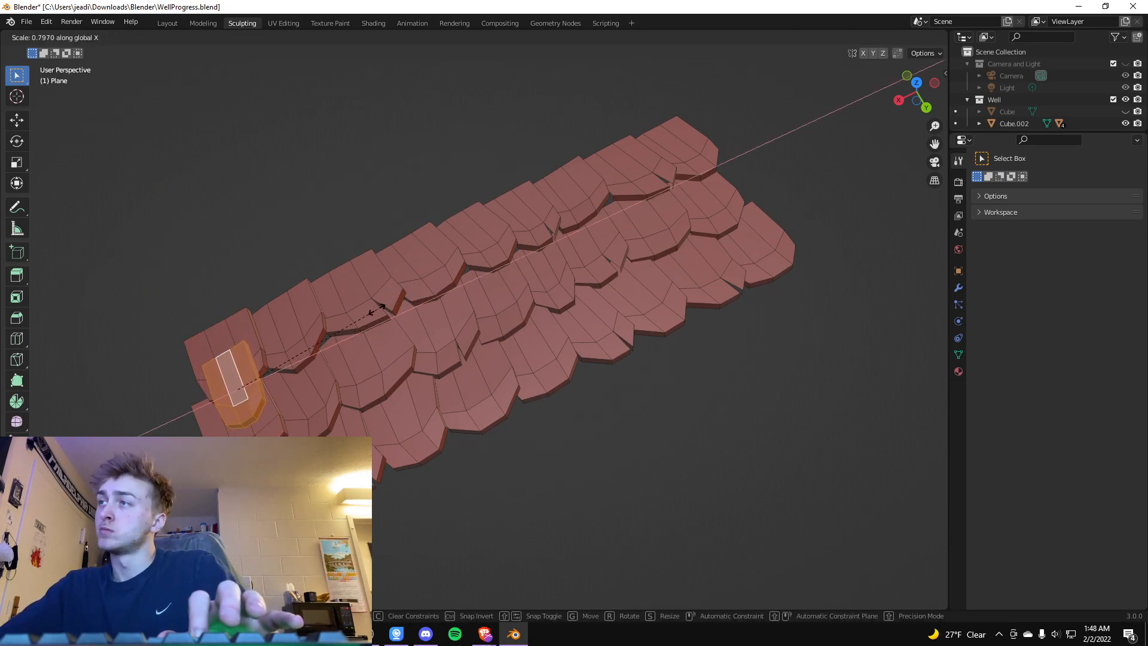
click(380, 308)
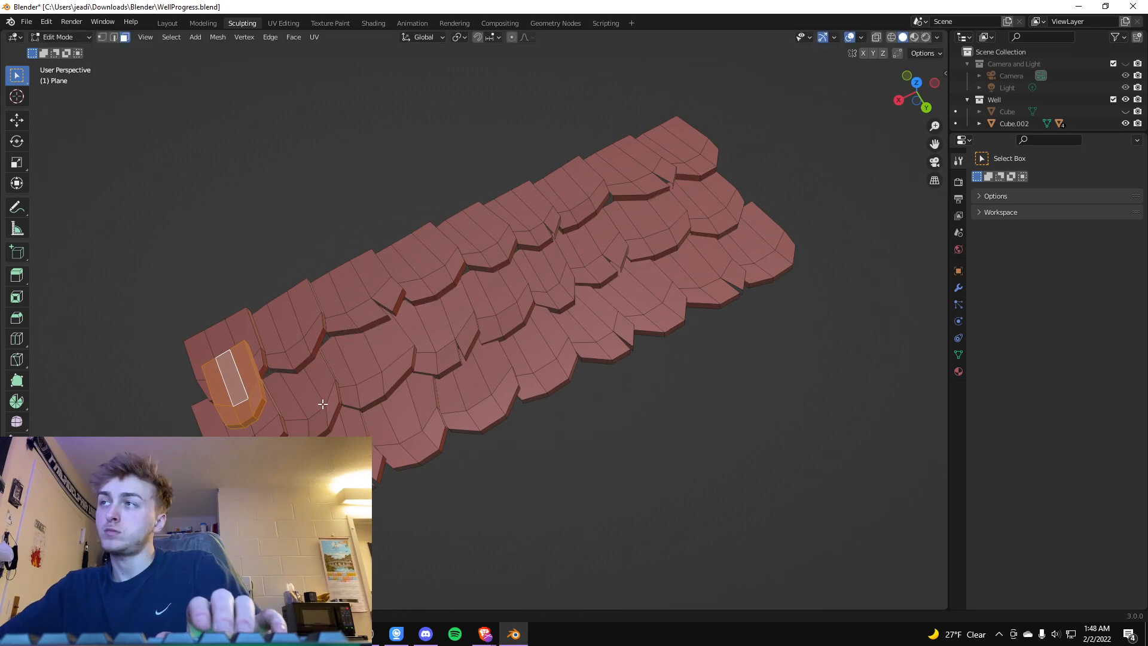
Move the narrow tile beneath the joint between the second and third upper-row tiles, lowering it about 1.2 m along Z.
key(g)
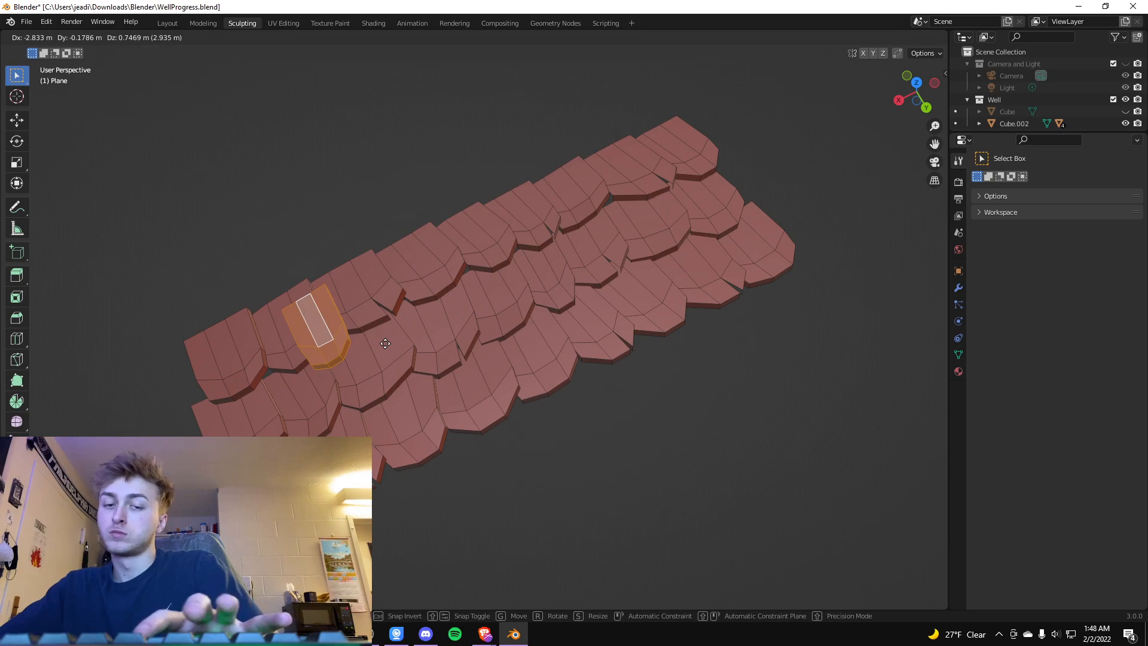
key(g)
key(g)
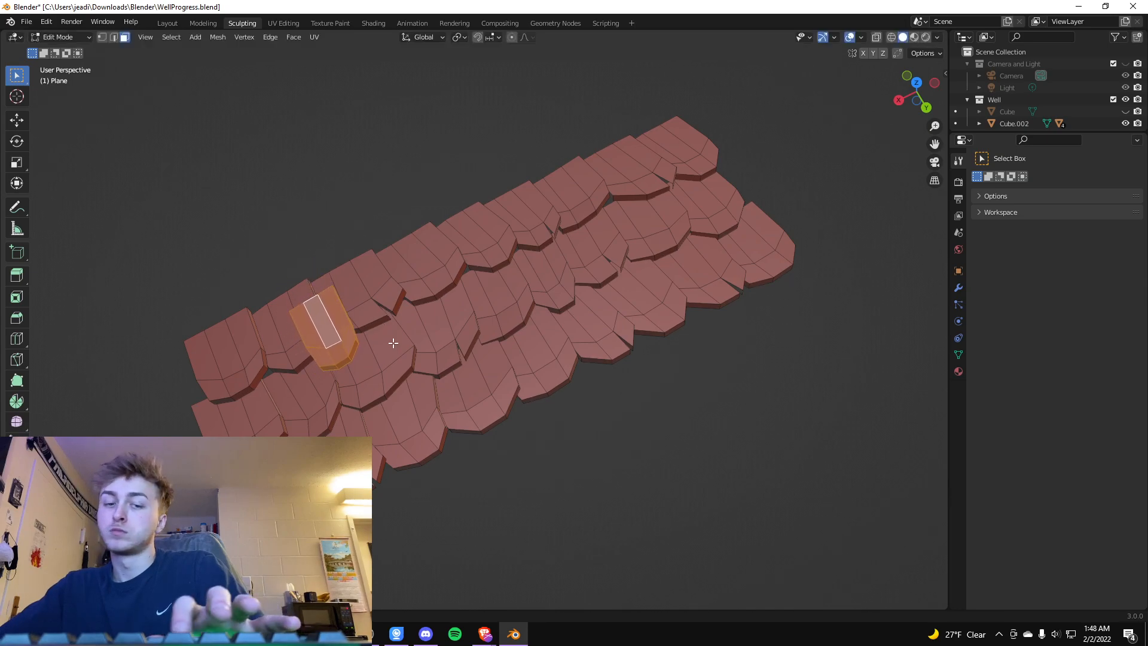
key(z)
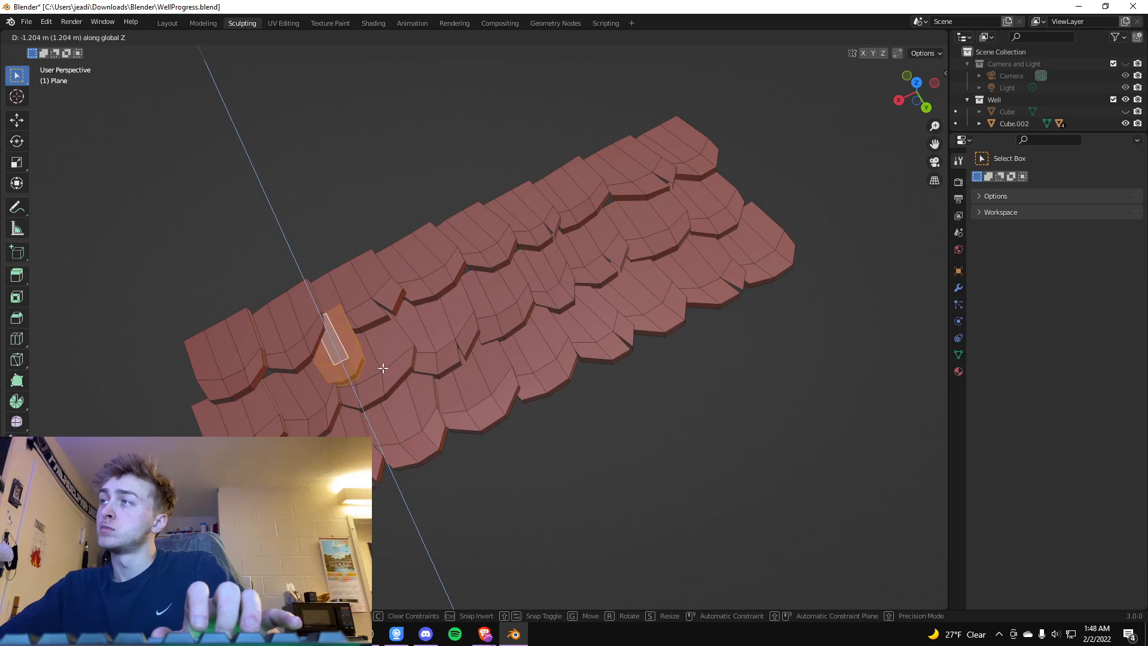
click(383, 367)
Examine the gaps and overlaps between the roof tiles up close around the inserted narrow tile.
scroll(382, 366, up, 4)
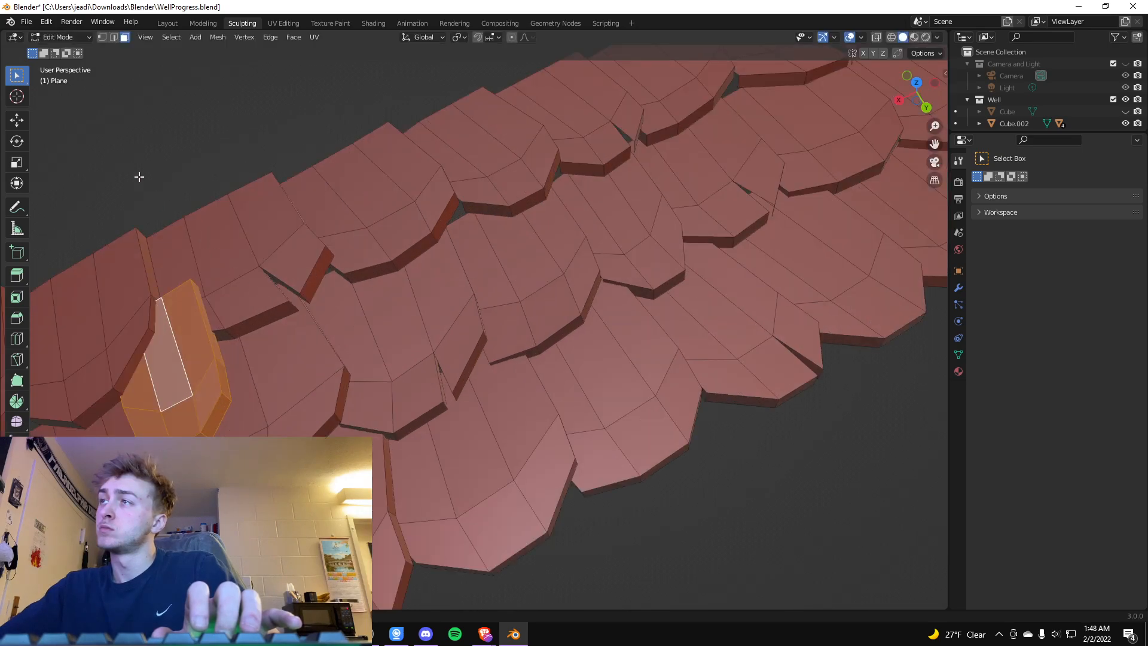
click(138, 177)
middle_drag(140, 177, 589, 198)
shift+middle_drag(350, 279, 469, 271)
scroll(469, 271, up, 4)
scroll(397, 159, up, 8)
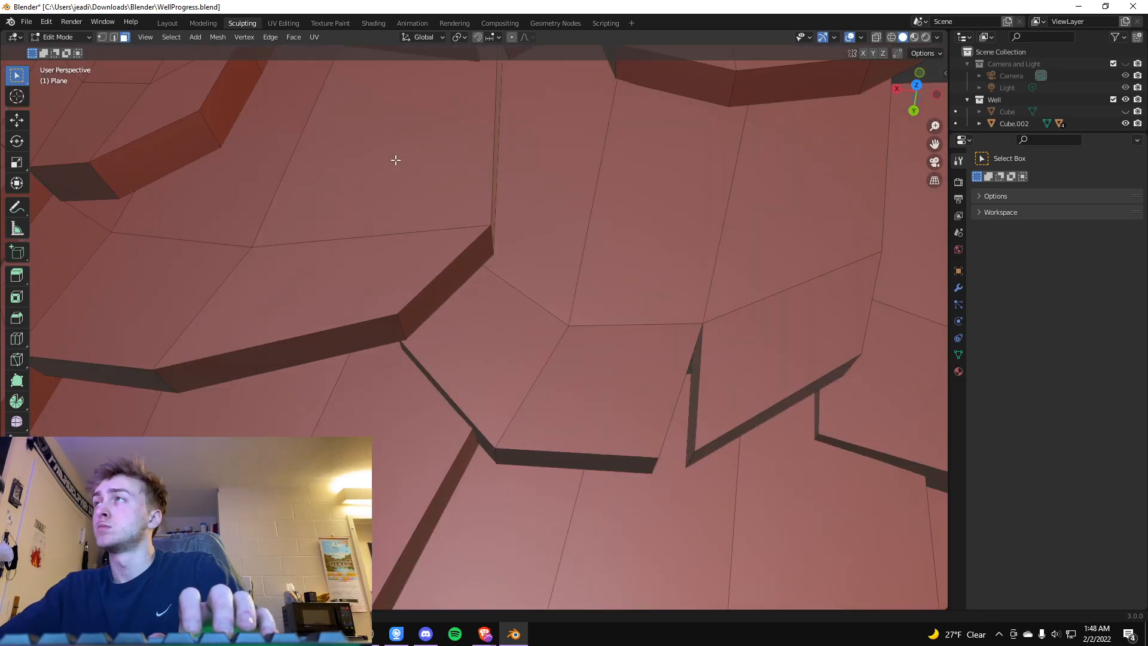
scroll(408, 145, up, 3)
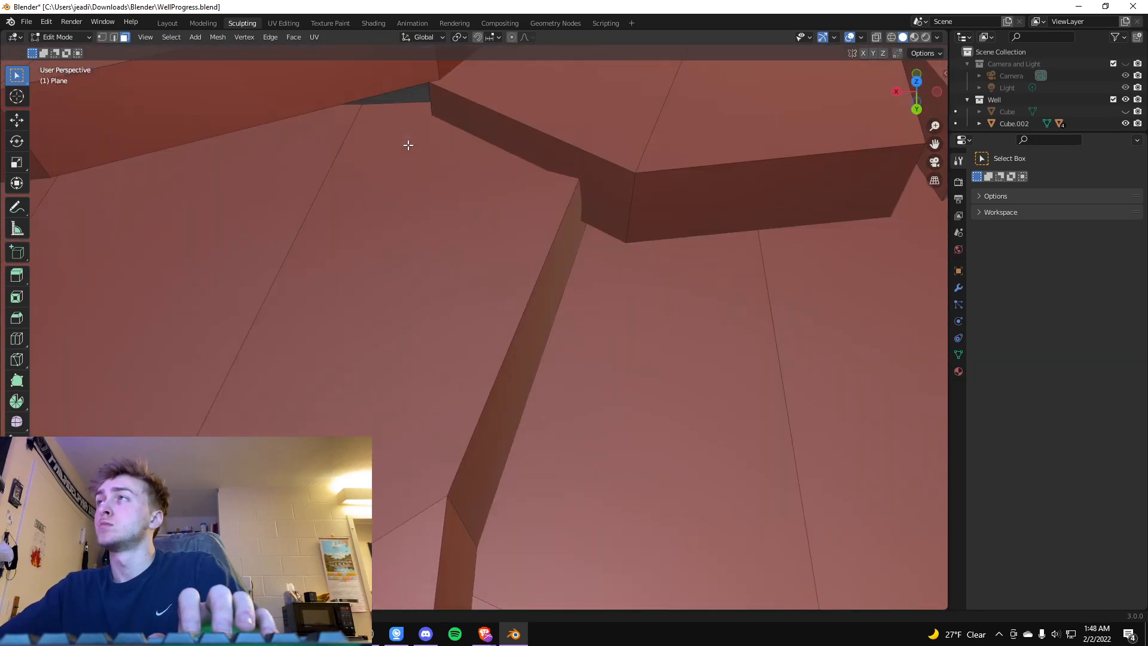
scroll(423, 199, down, 5)
shift+middle_drag(568, 348, 498, 249)
scroll(417, 184, down, 6)
click(416, 181)
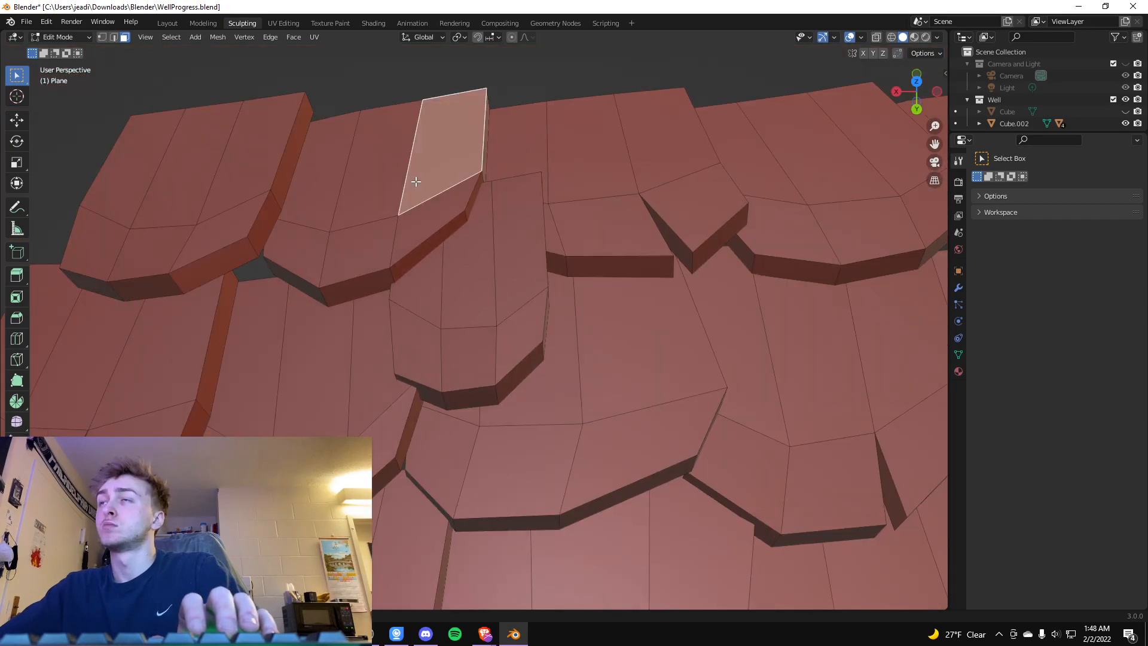
key(ctrl+l)
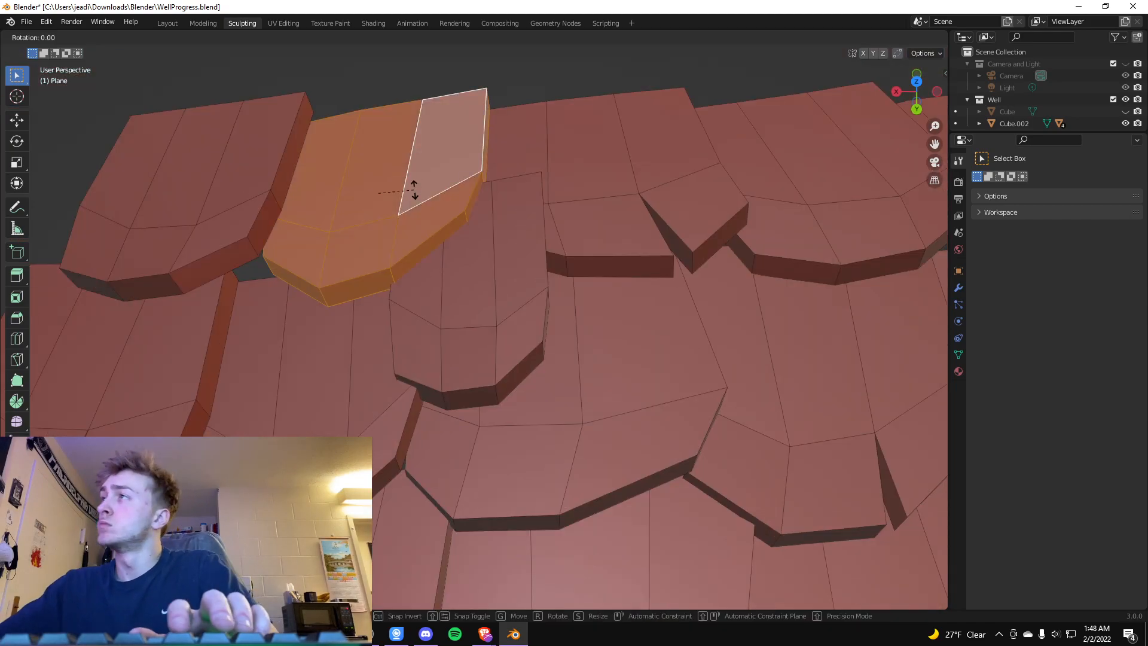
key(r)
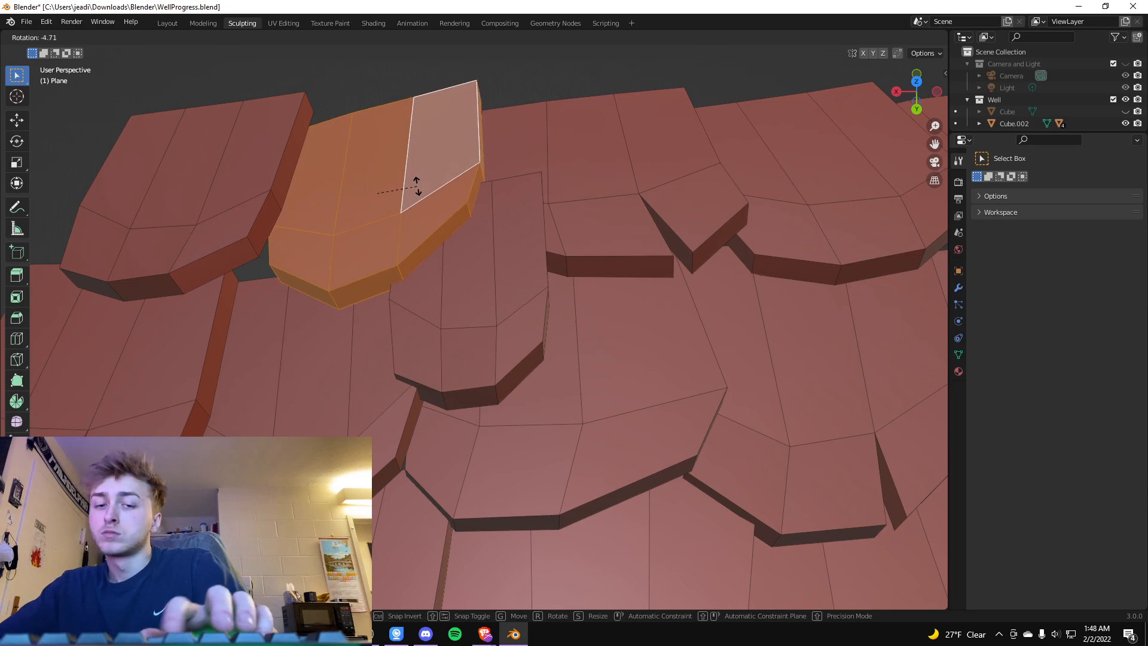
key(y)
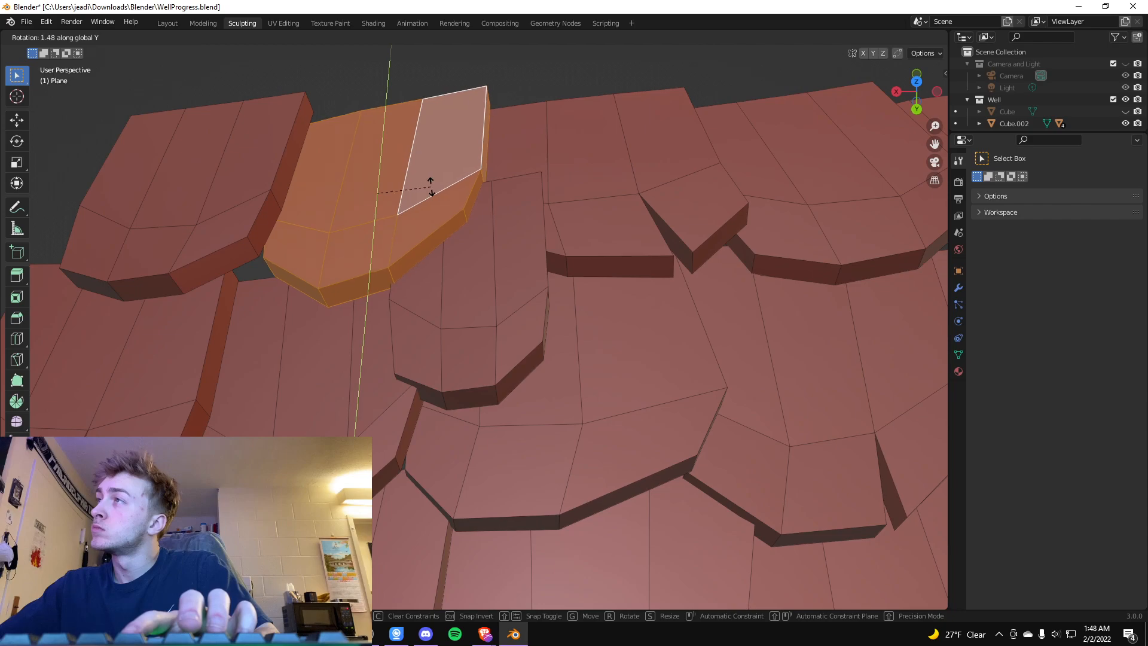
key(Escape)
Raise the narrow tile beneath the upper row's joint about 0.03 m along Z.
click(484, 251)
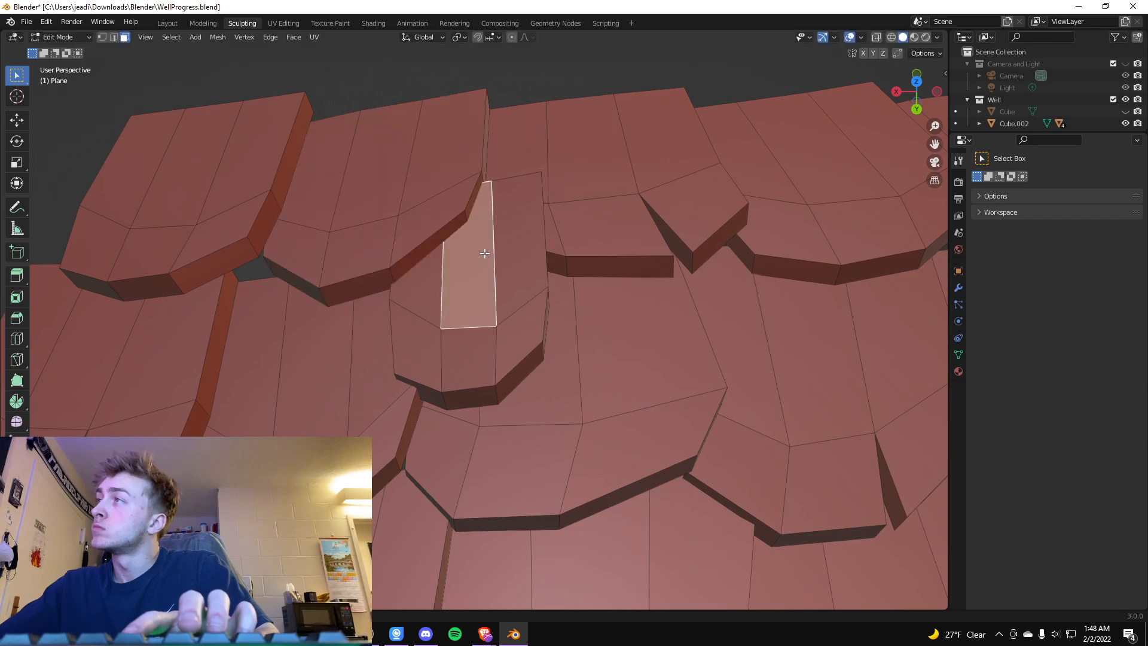
key(ctrl+l)
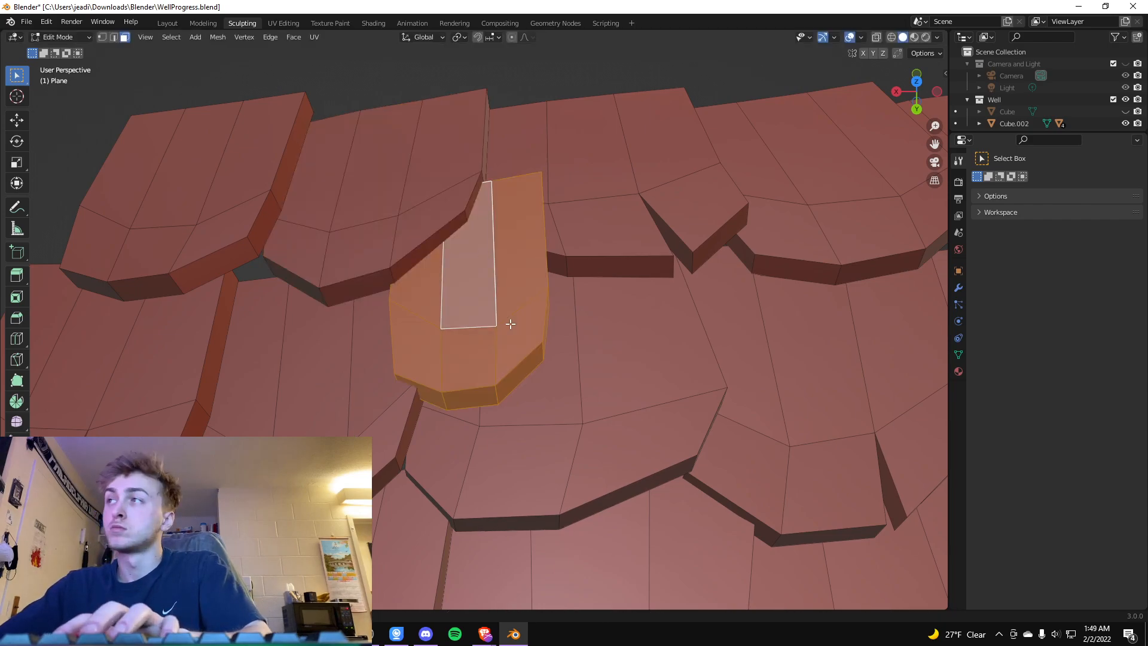
key(g)
key(z)
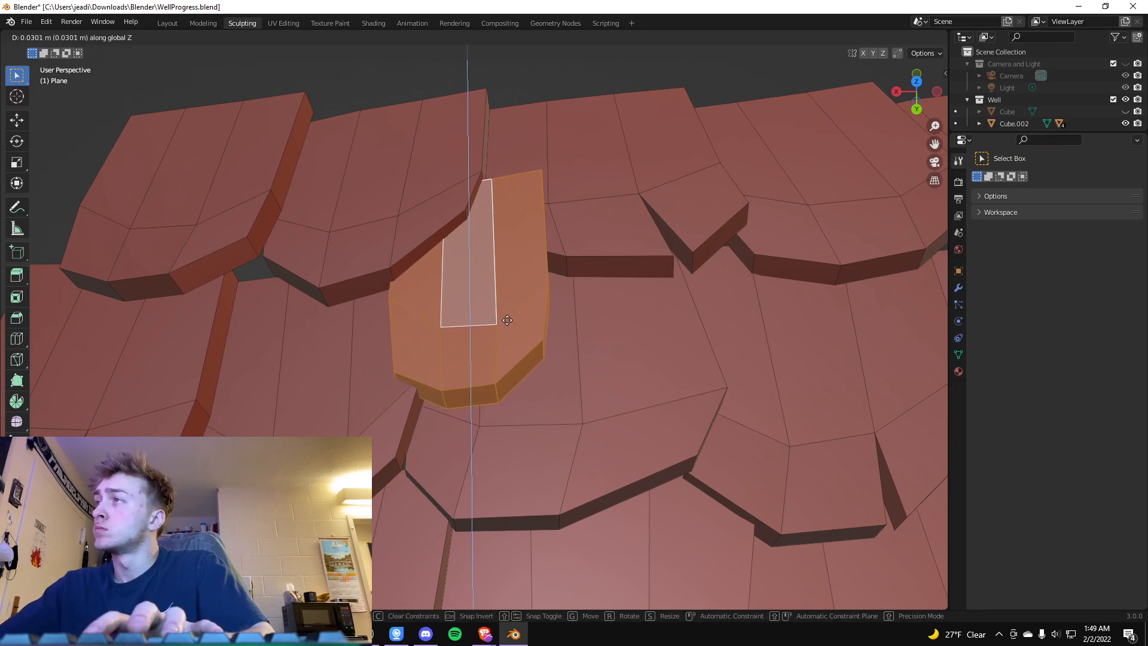
click(507, 319)
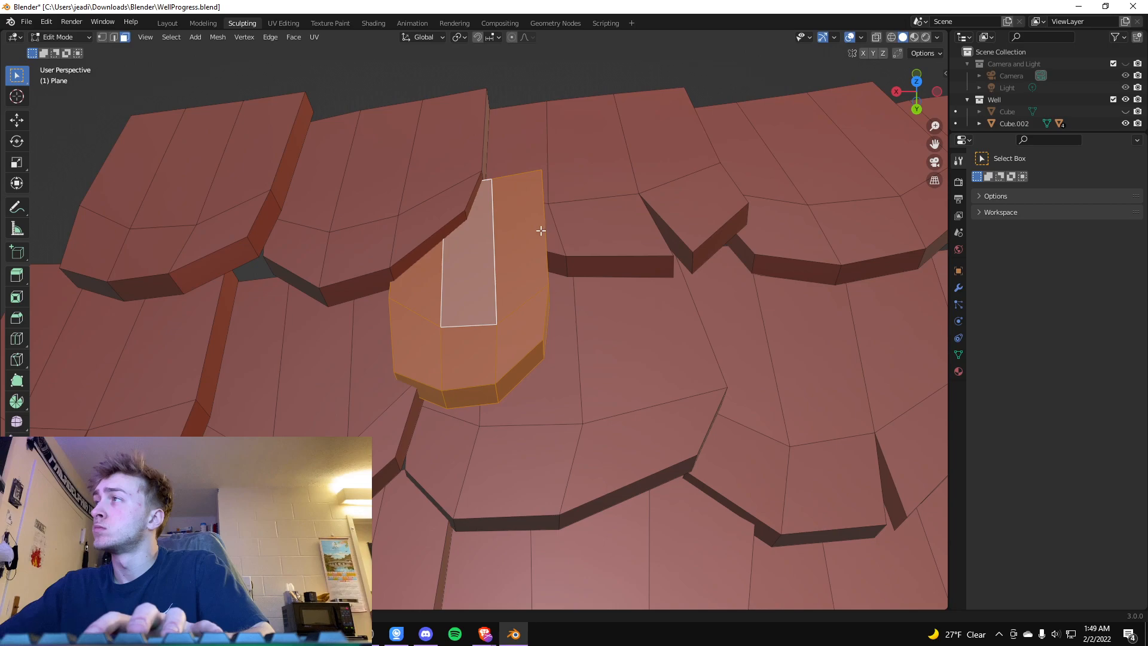
Rotate one upper face of the narrow tile about -0.9° around Y, and the whole tile about -2.15° around Y.
click(556, 313)
click(507, 282)
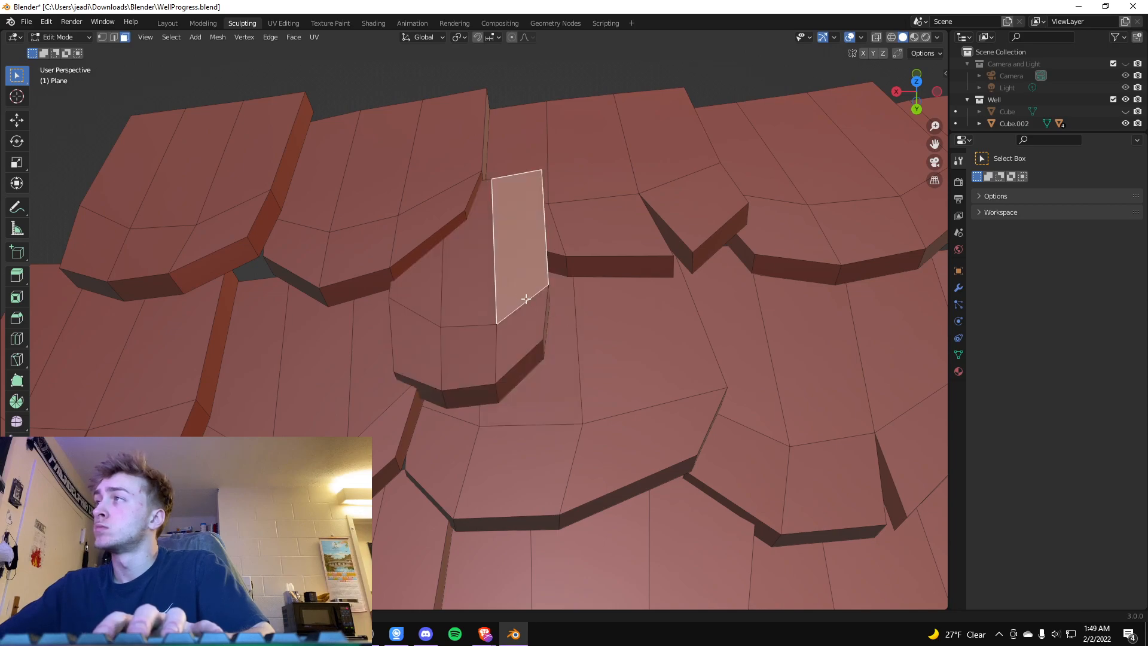
key(r)
key(y)
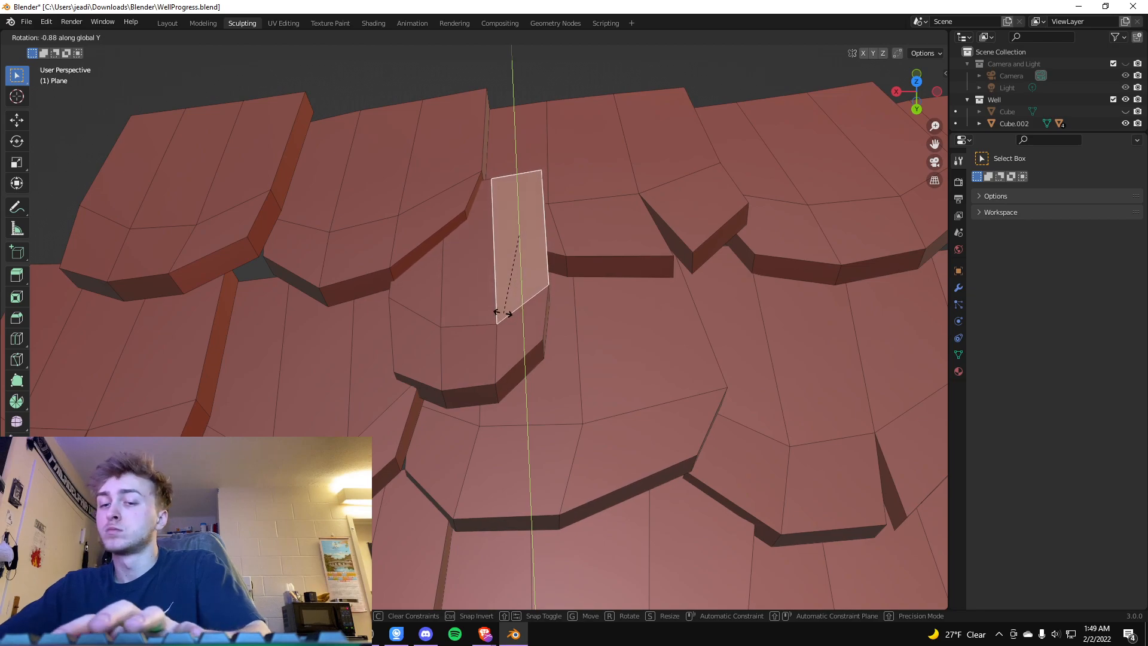
click(499, 311)
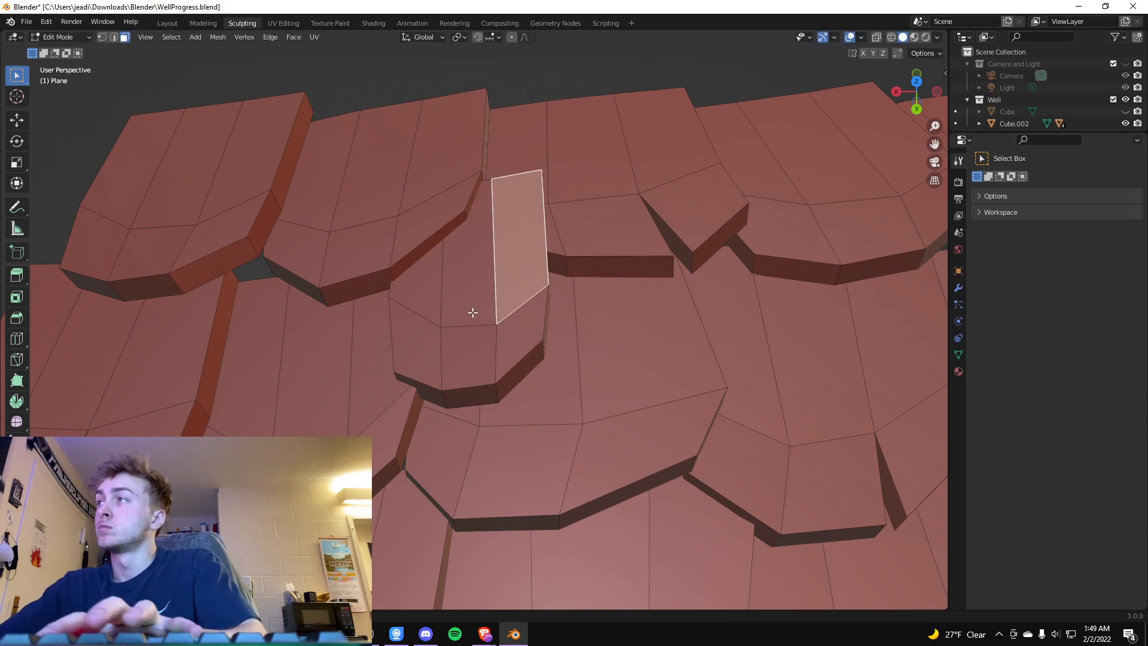
key(l)
key(r)
key(y)
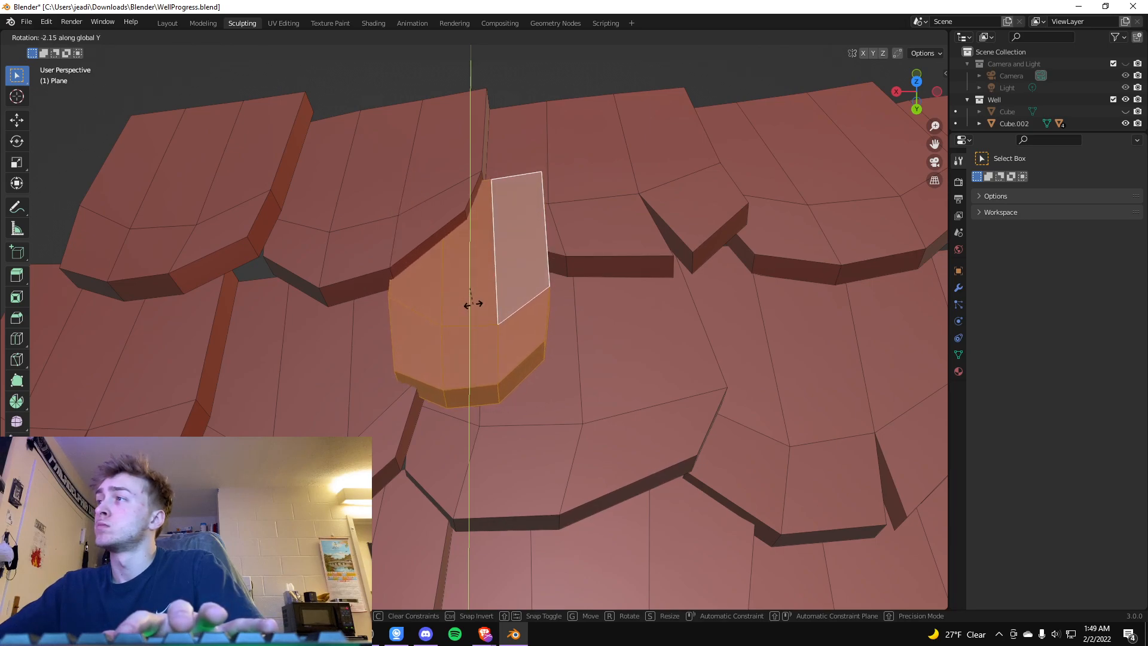
click(473, 304)
Lower the whole narrow tile about 0.13 m along Z towards the tiles beneath it.
click(565, 345)
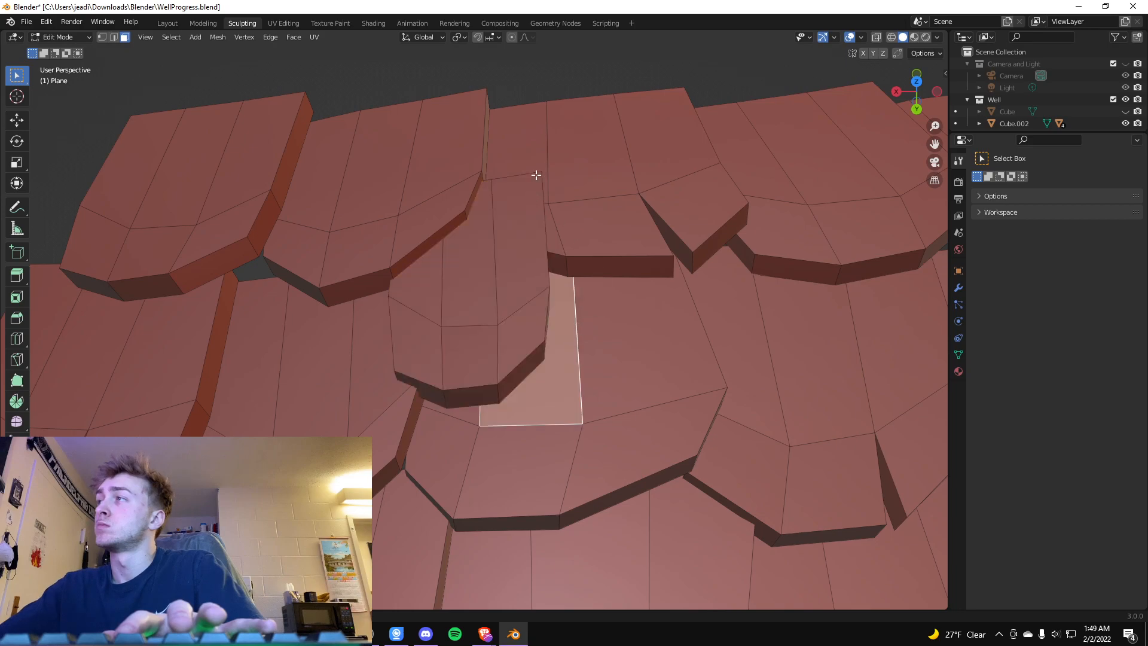
click(536, 82)
middle_drag(545, 86, 310, 29)
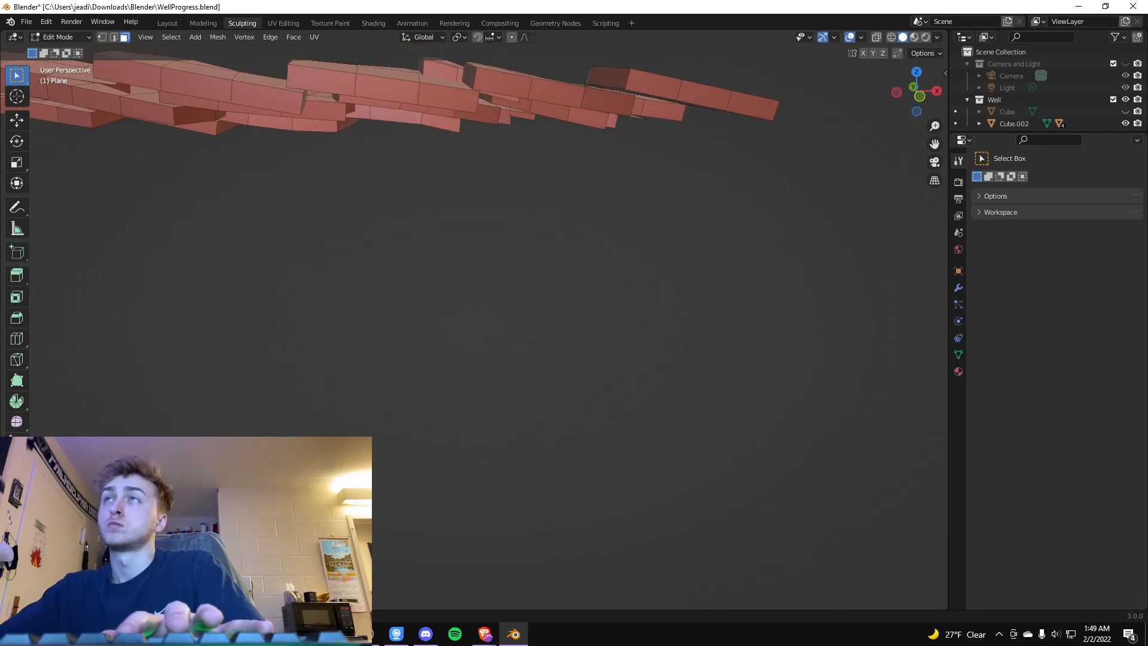
middle_drag(262, 572, 940, 52)
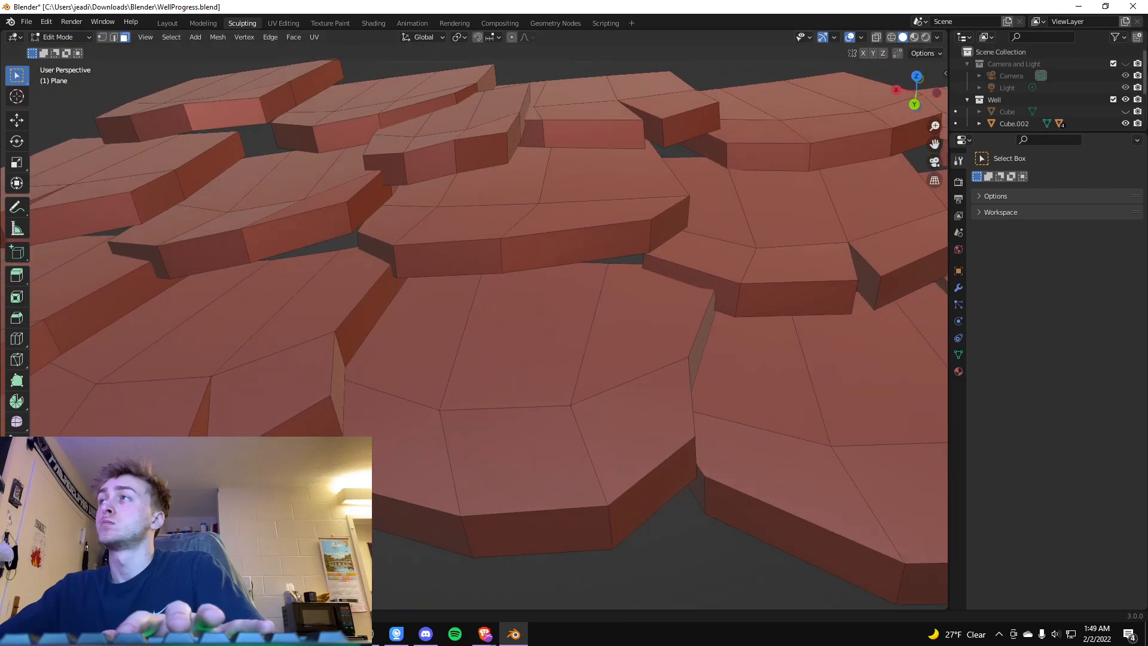
click(478, 144)
key(l)
key(shift+l)
key(l)
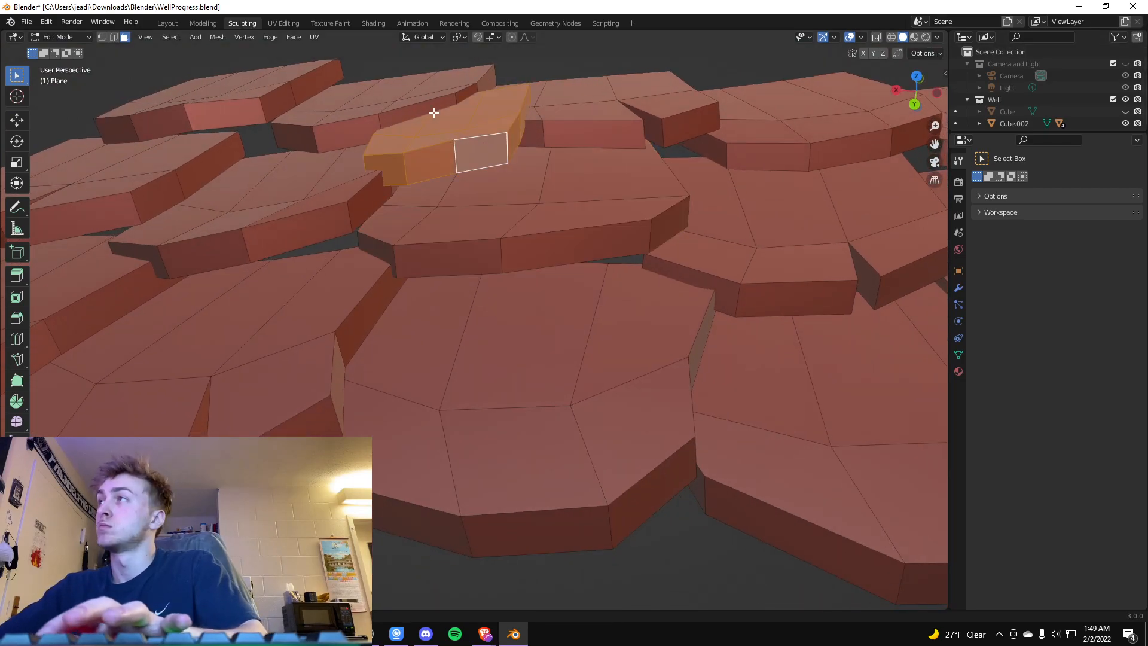
key(g)
key(z)
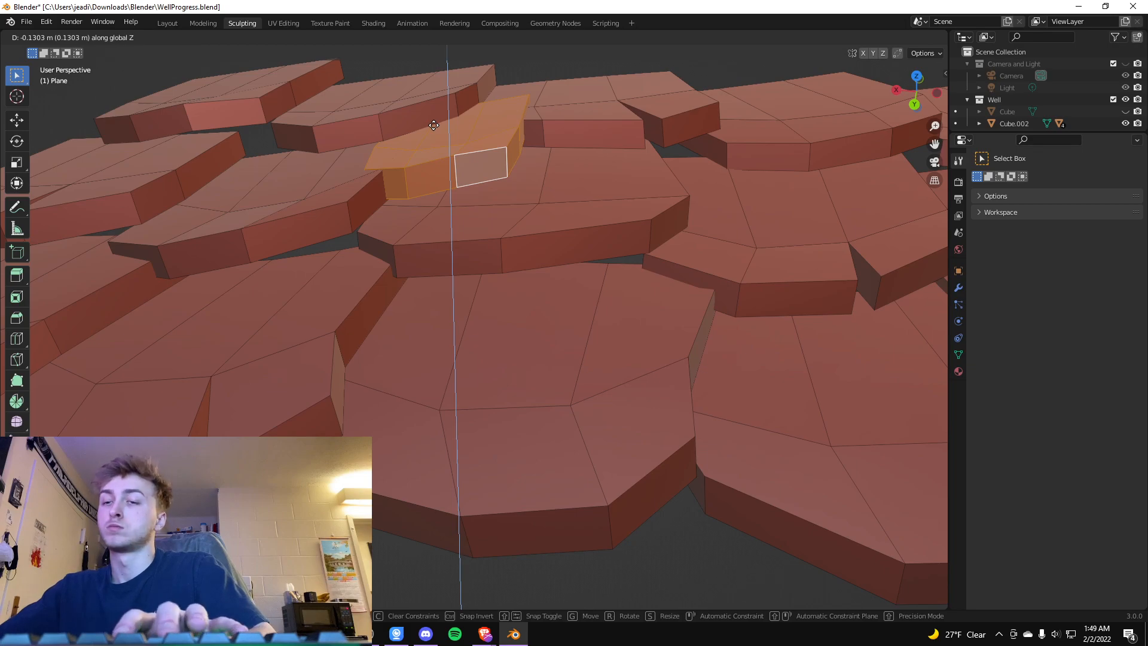
click(433, 125)
Tilt the narrow tile about -6.1° around Y and lower it about 0.04 m along Z.
key(r)
key(y)
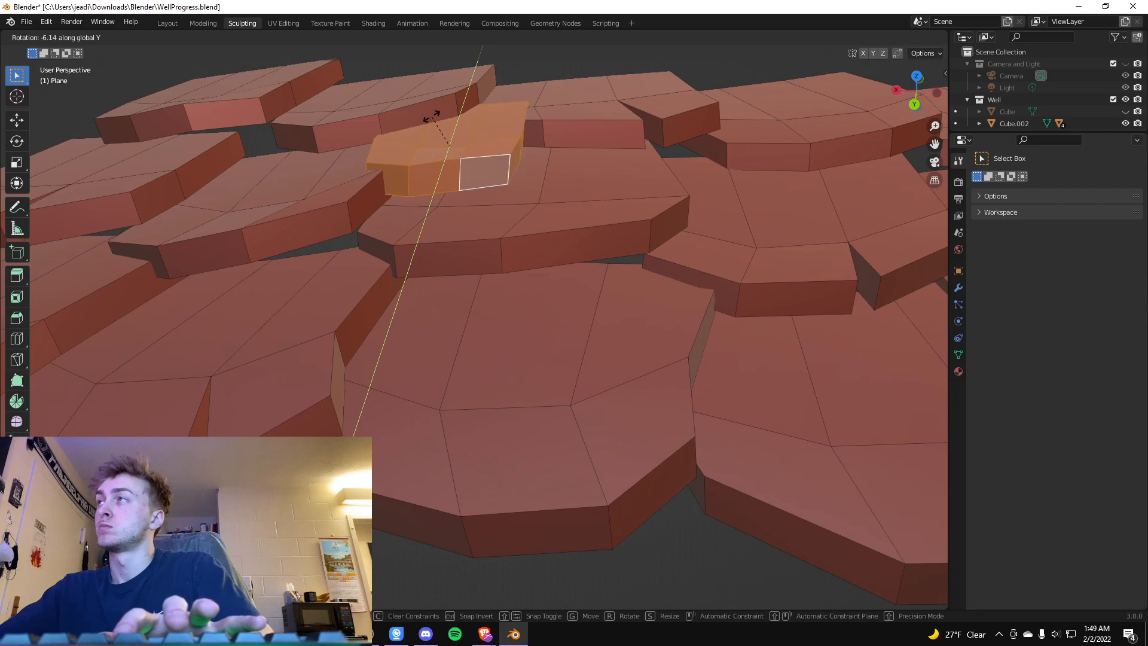
click(431, 116)
key(g)
key(z)
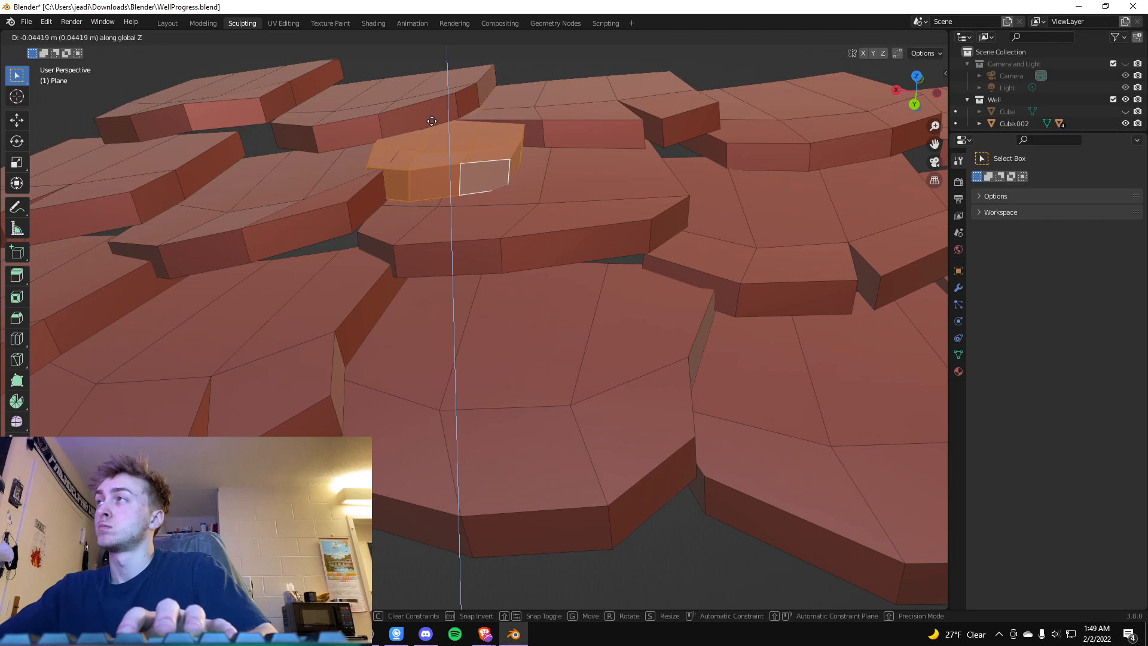
click(432, 119)
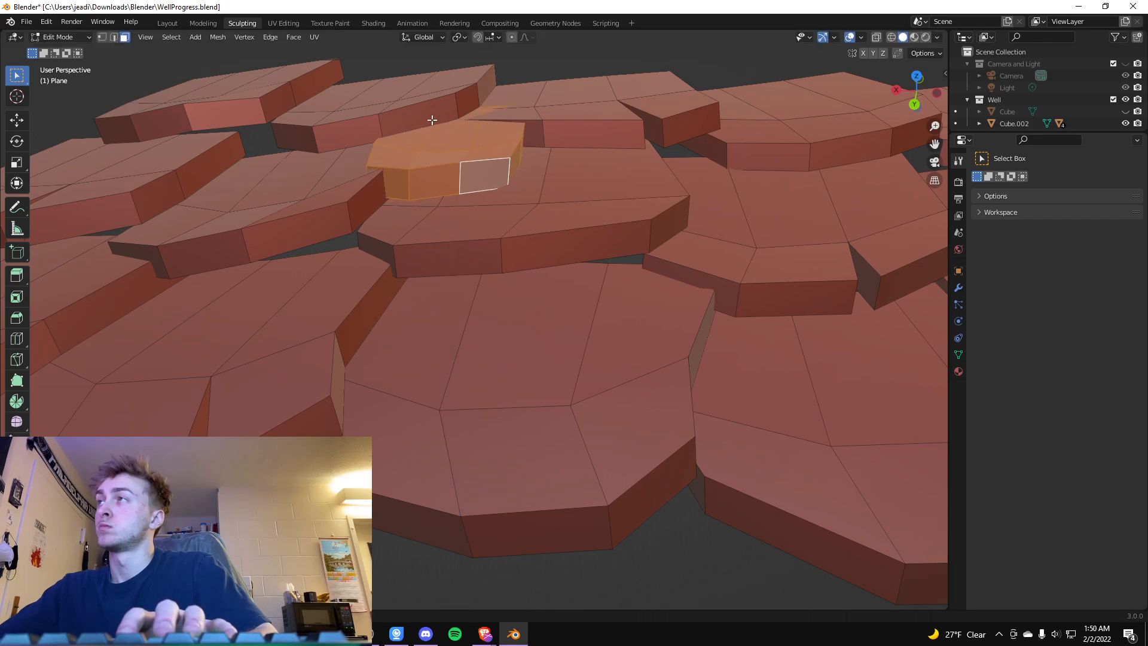
click(491, 66)
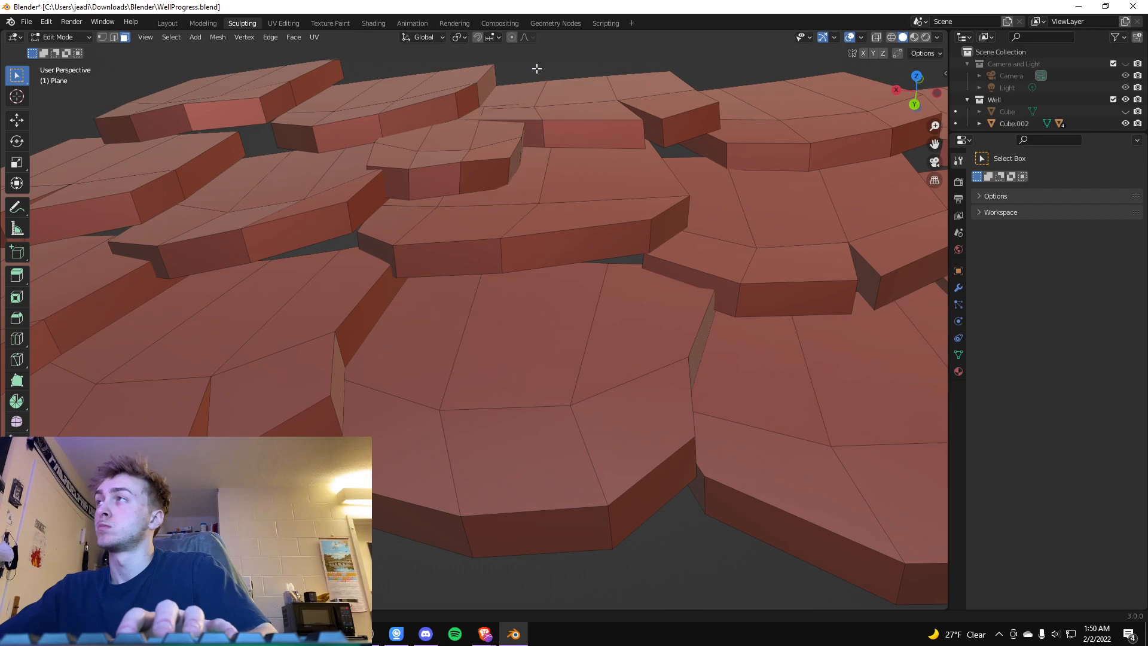
middle_drag(536, 69, 558, 90)
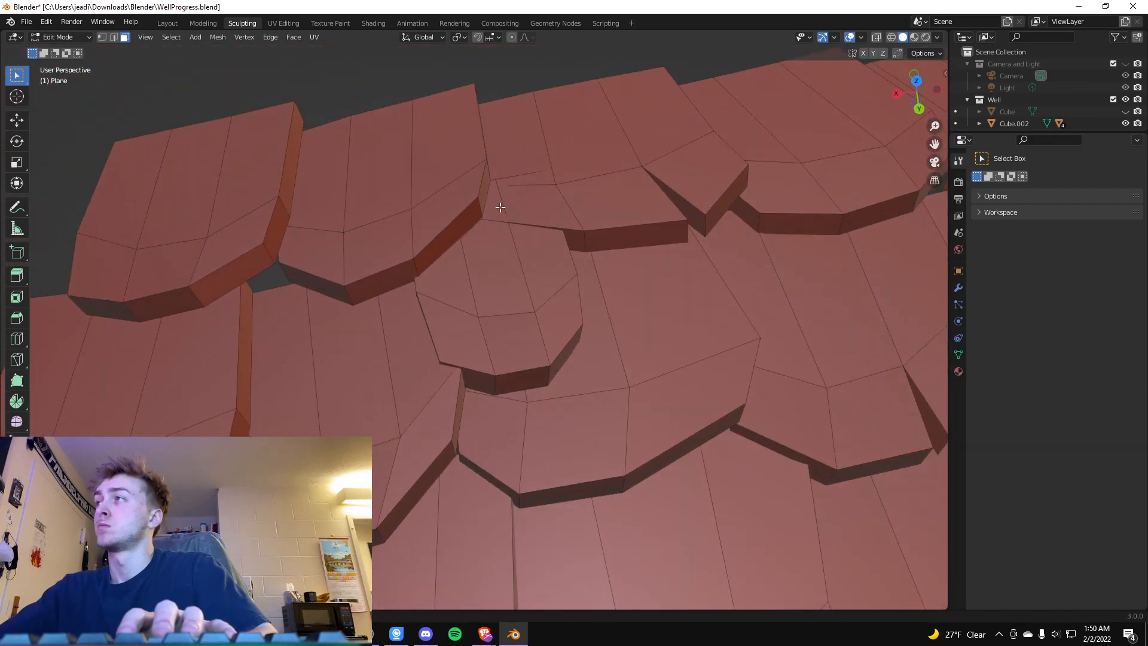
Try to stretch the narrow tile by scaling it along Z, and undo the scaling.
click(500, 267)
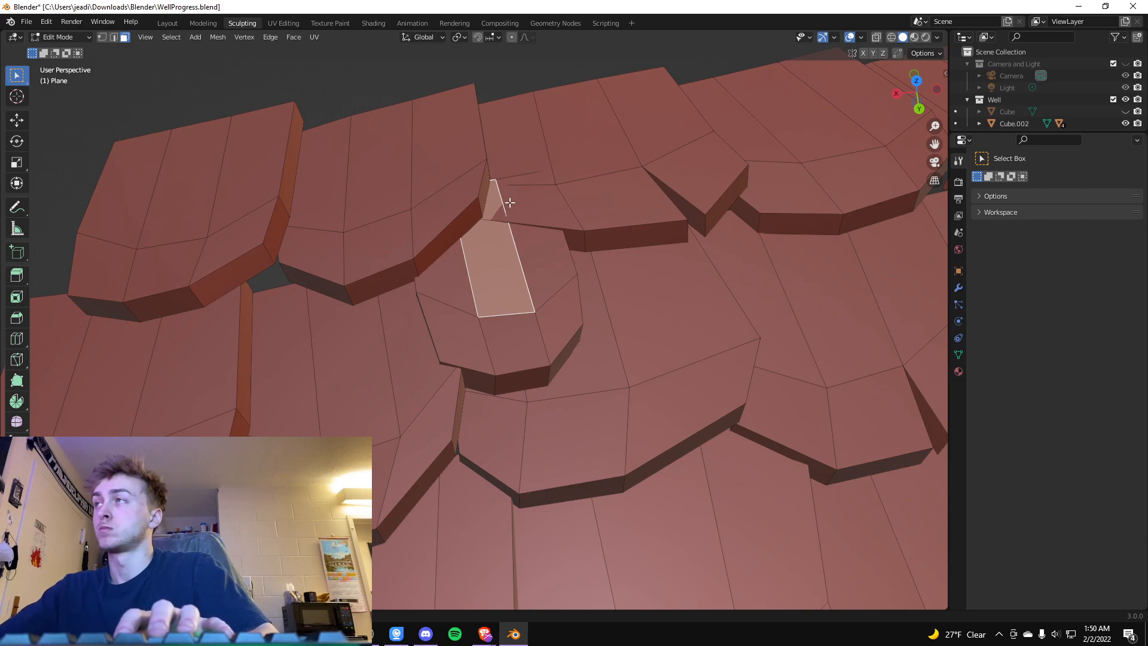
key(ctrl+l)
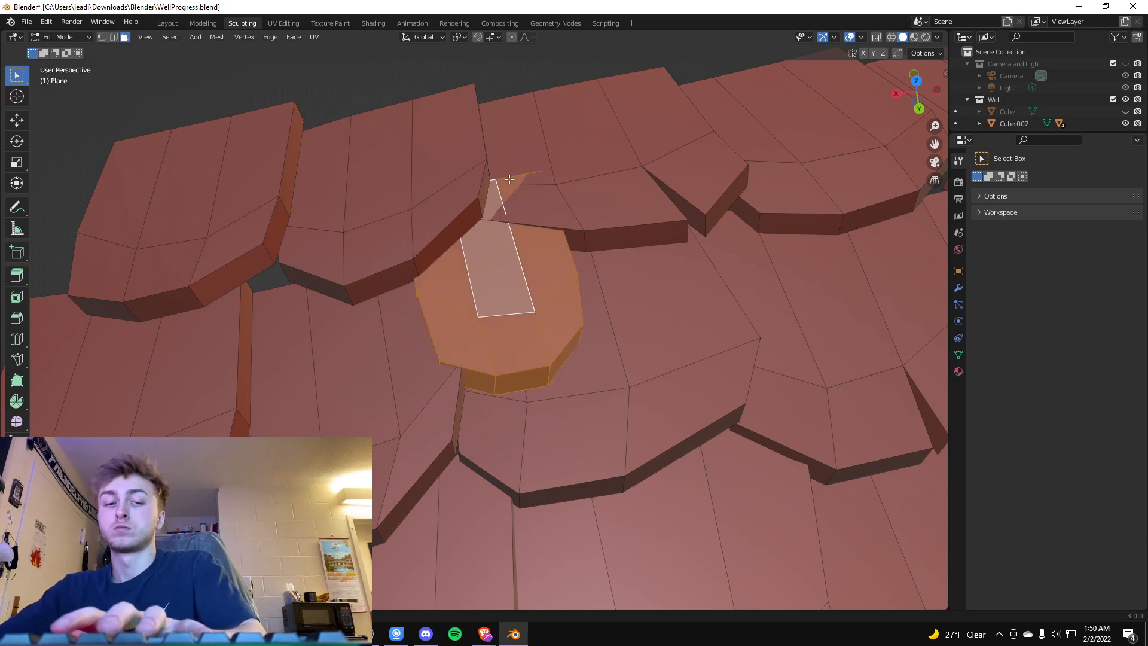
key(s)
key(z)
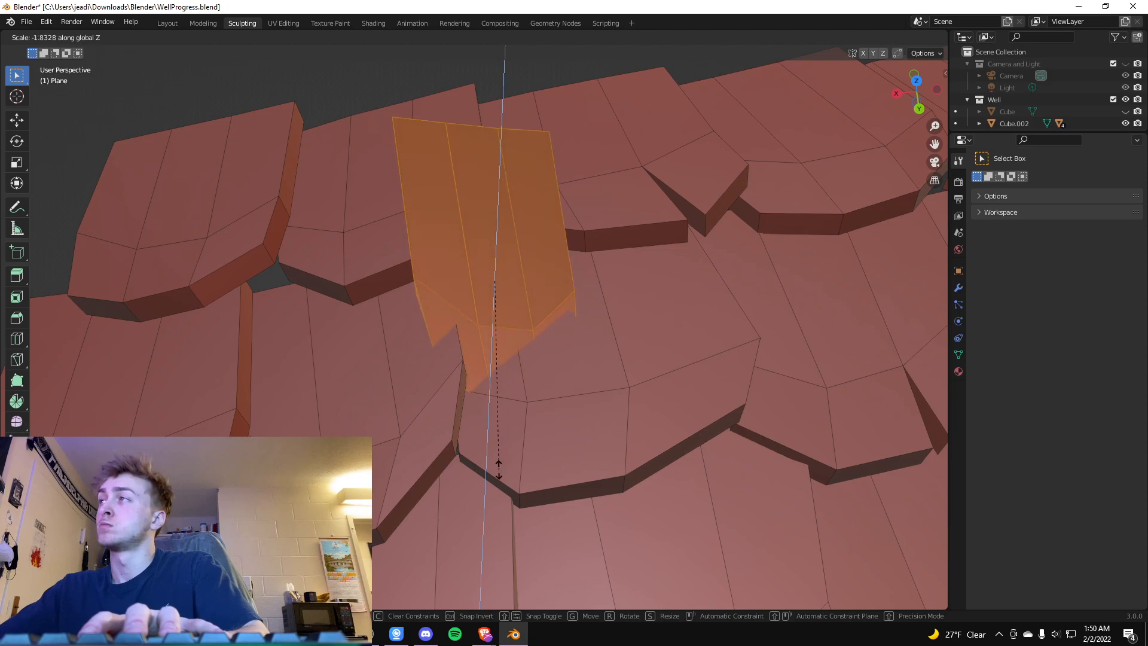
click(501, 429)
key(ctrl+z)
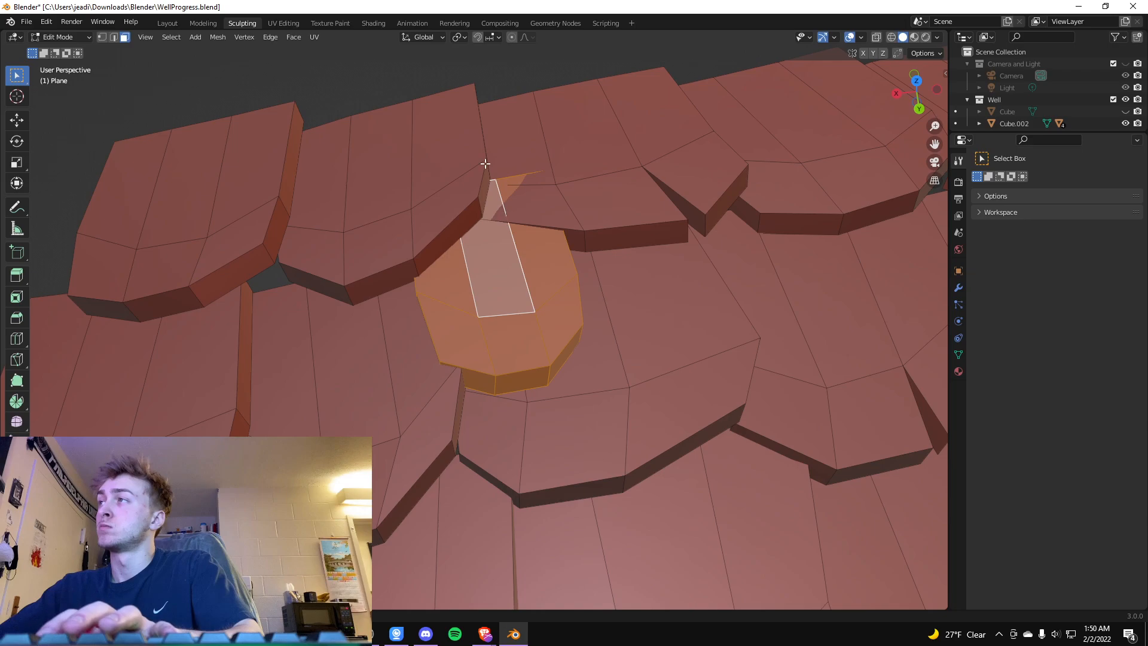
Thicken the narrow tile by scaling it to about 1.28 along Z.
key(alt+a)
click(527, 272)
key(ctrl+l)
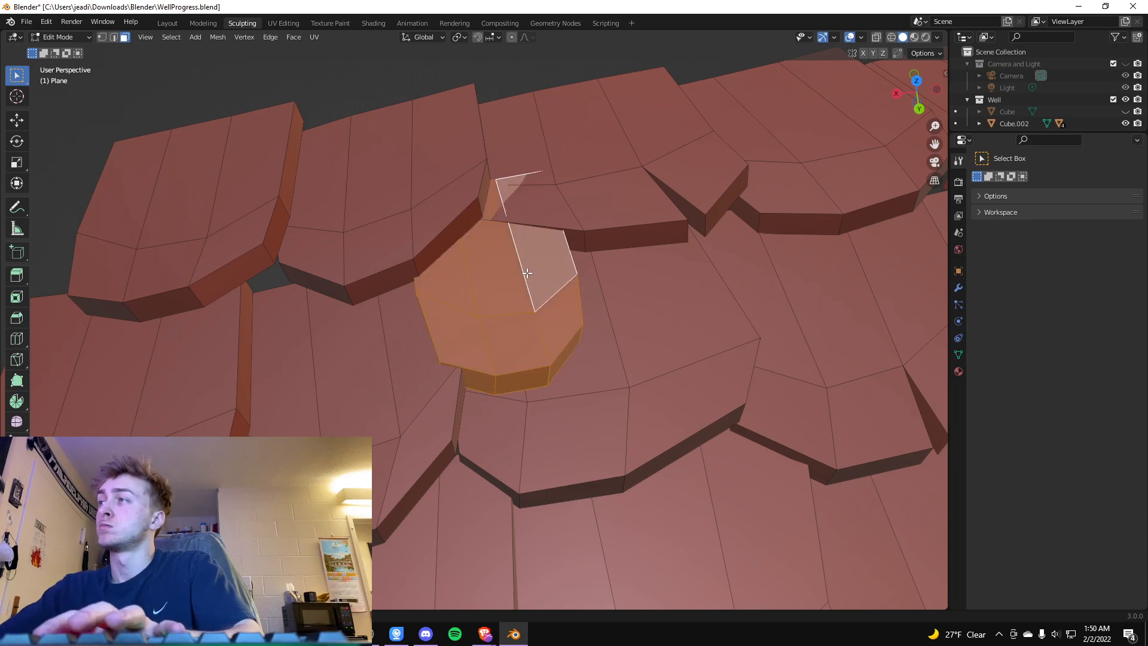
key(s)
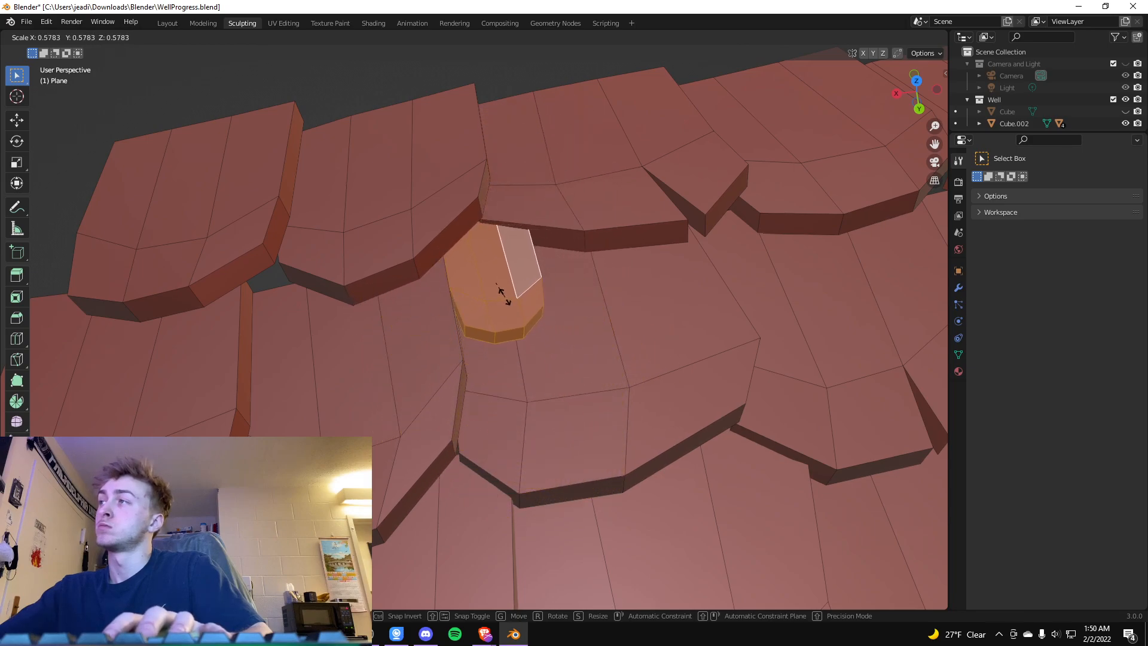
key(z)
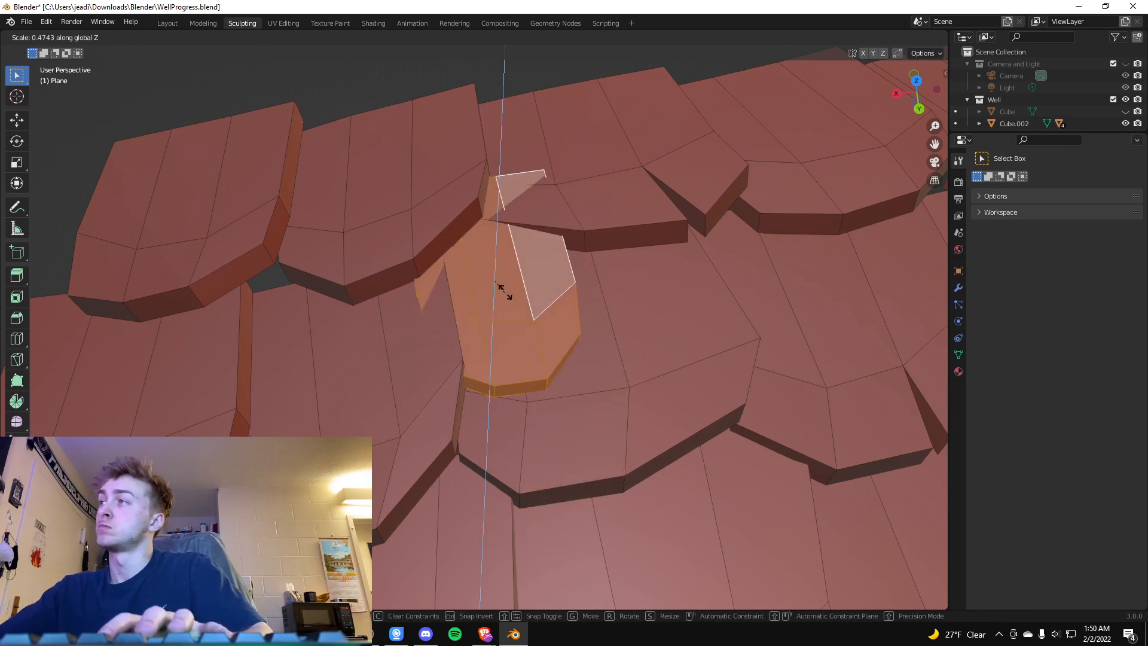
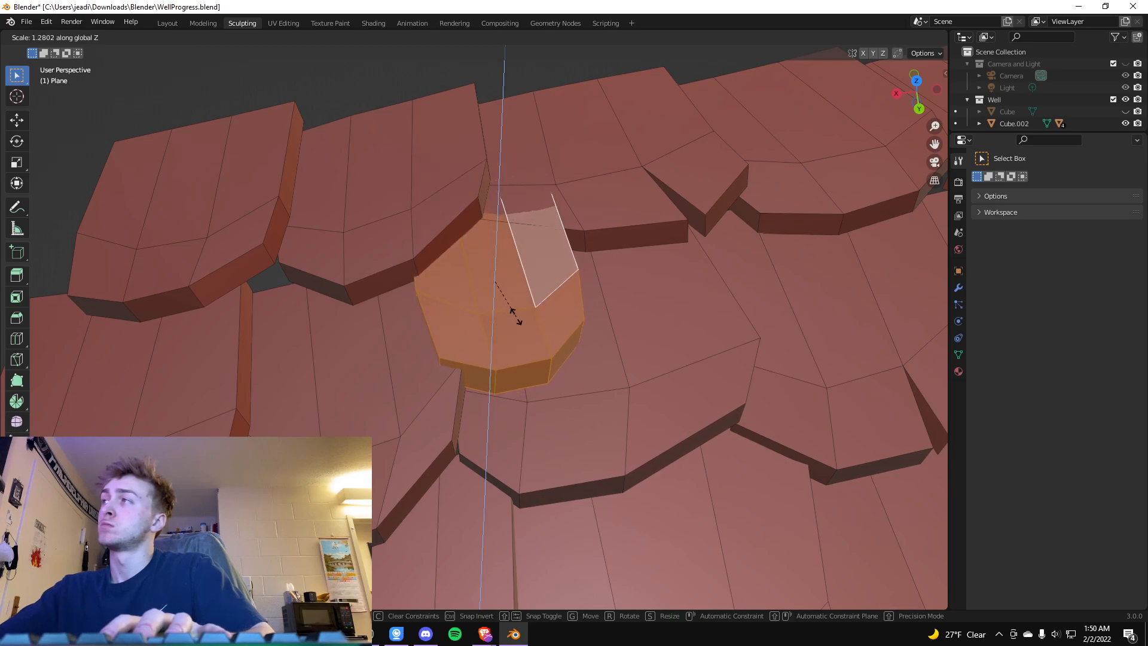
click(515, 315)
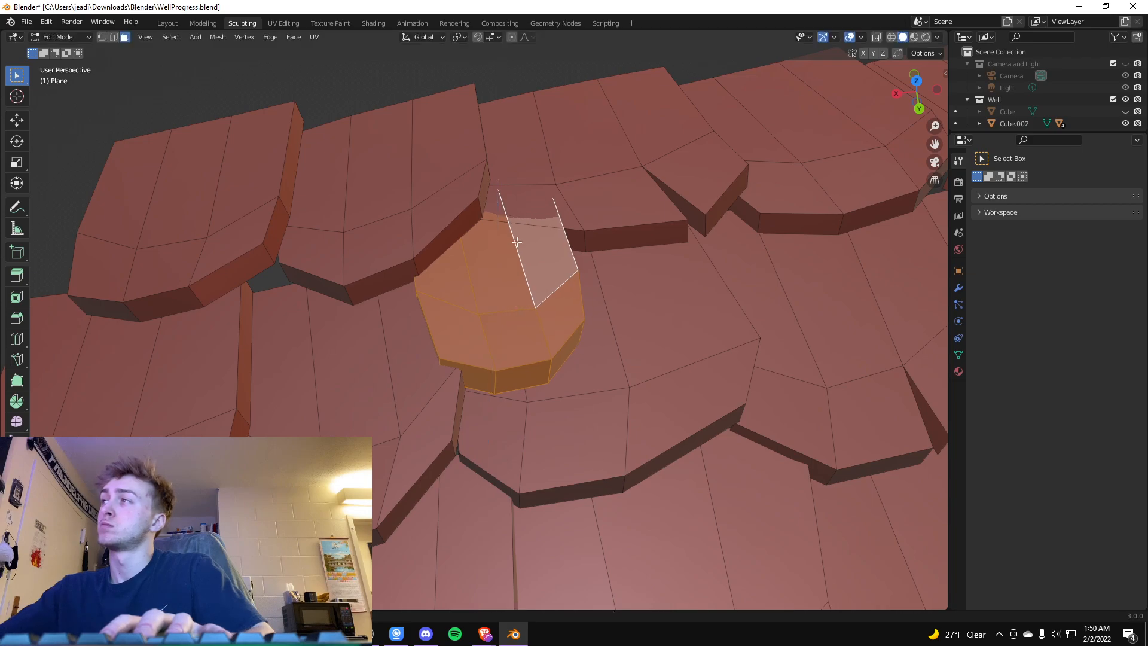
key(alt+a)
scroll(538, 179, down, 8)
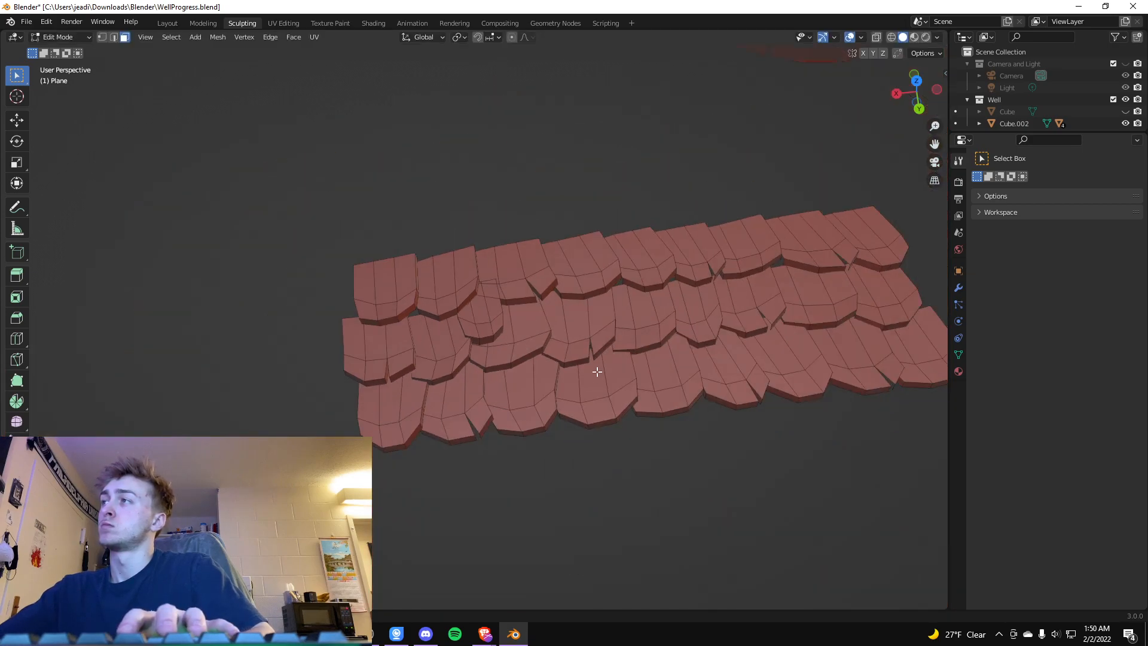
scroll(589, 386, down, 3)
scroll(589, 386, down, 2)
scroll(584, 415, up, 5)
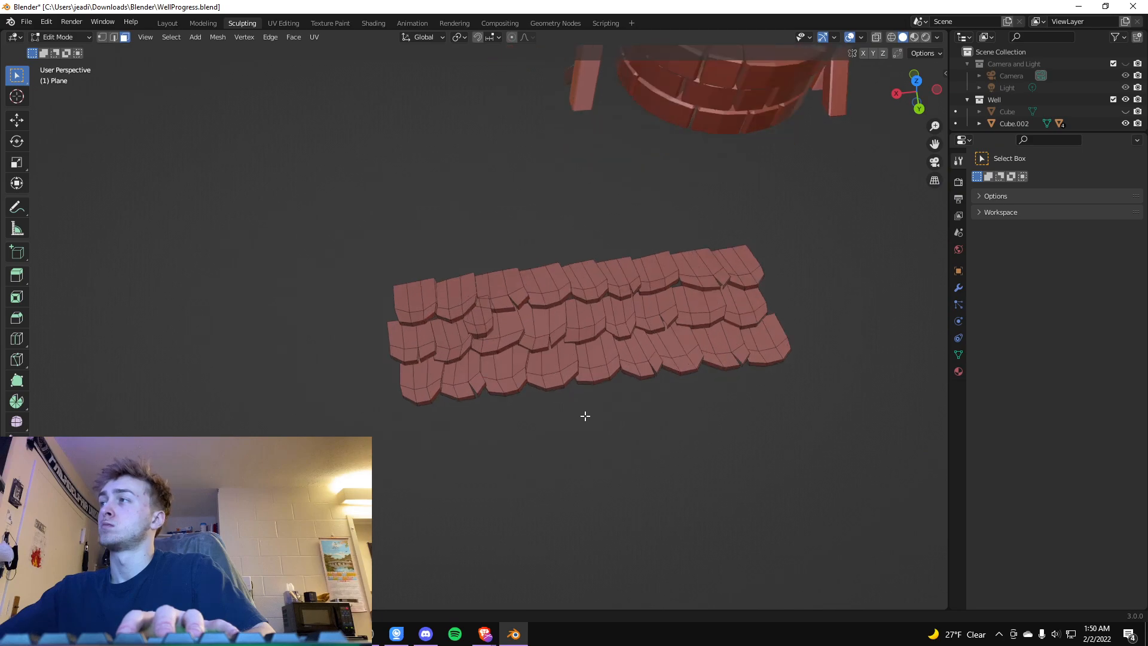
Undo the recent scaling, lowering and rotation of the narrow tile.
key(ctrl+z)
key(ctrl+z)
key(ctrl+z)
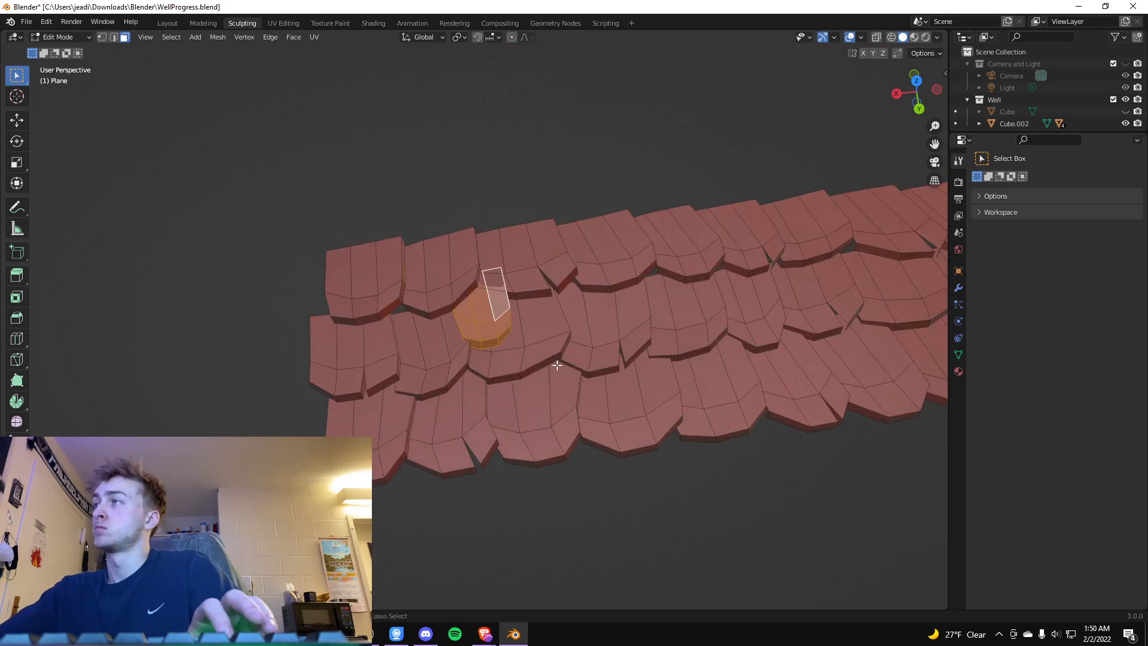
key(ctrl+z)
key(ctrl+z)
key(ctrl+z)
key(ctrl+z)
Try to remove the narrow tile in the middle row by dissolving its faces.
key(l)
key(x)
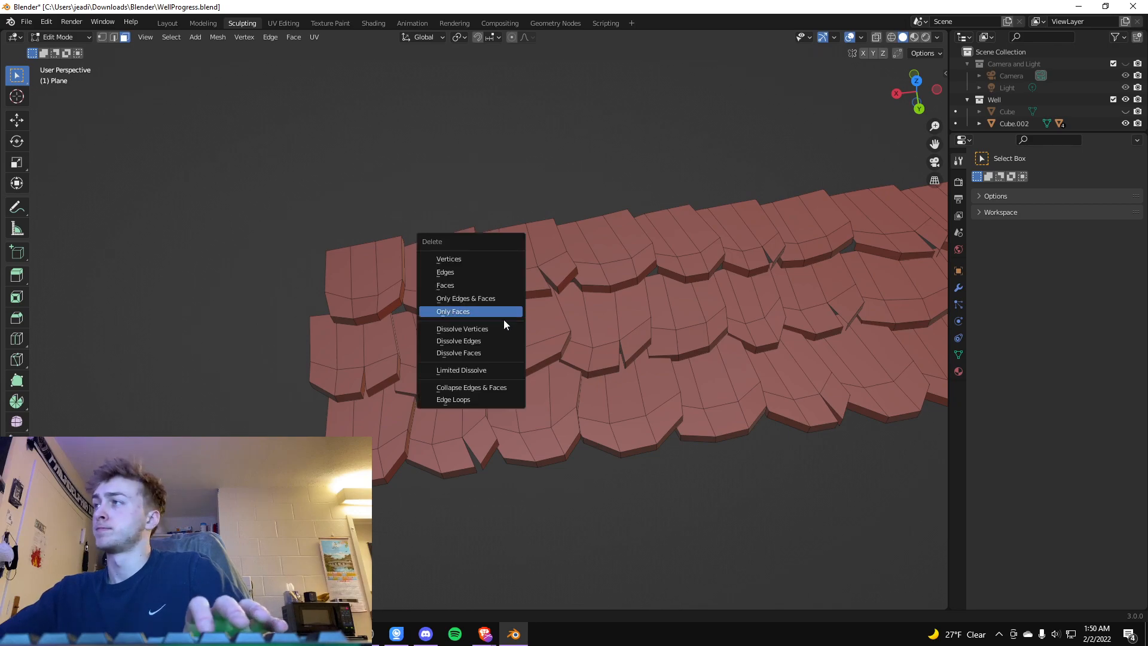
click(458, 353)
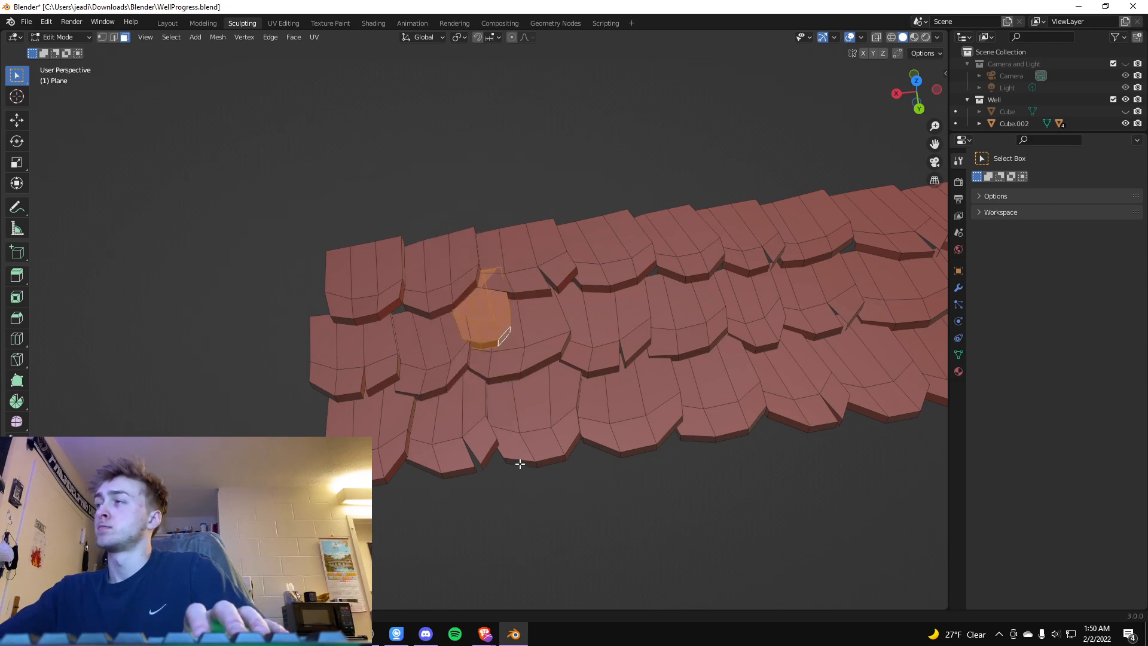
Collapse the scene collections in the outliner and delete the narrow tile's faces from the middle row.
click(967, 99)
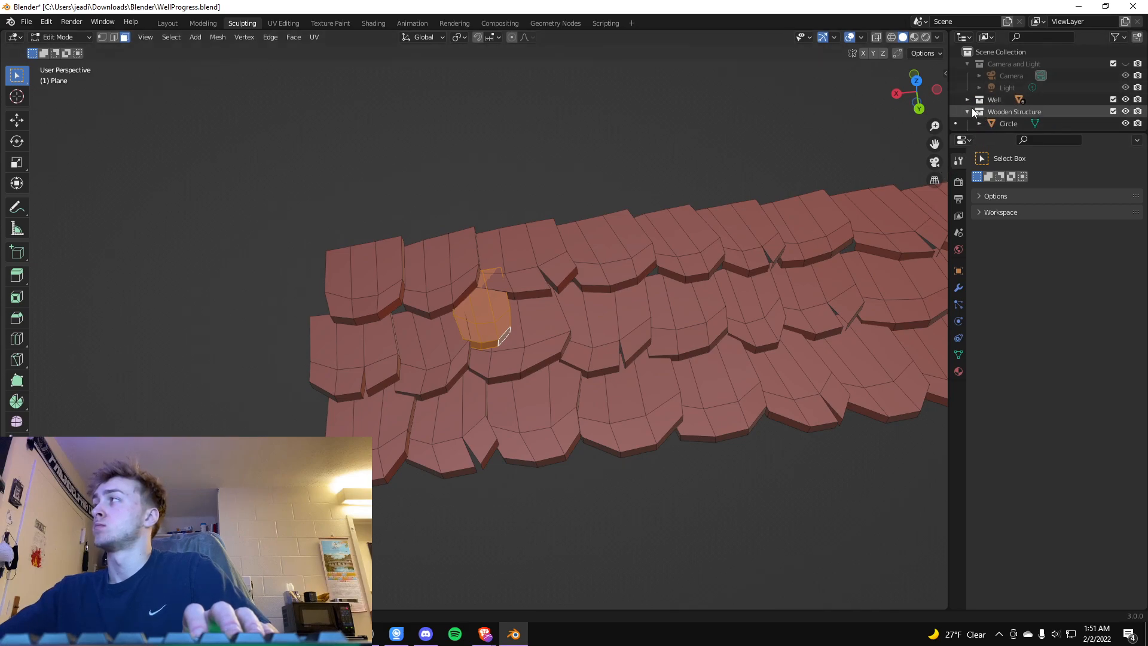
click(967, 63)
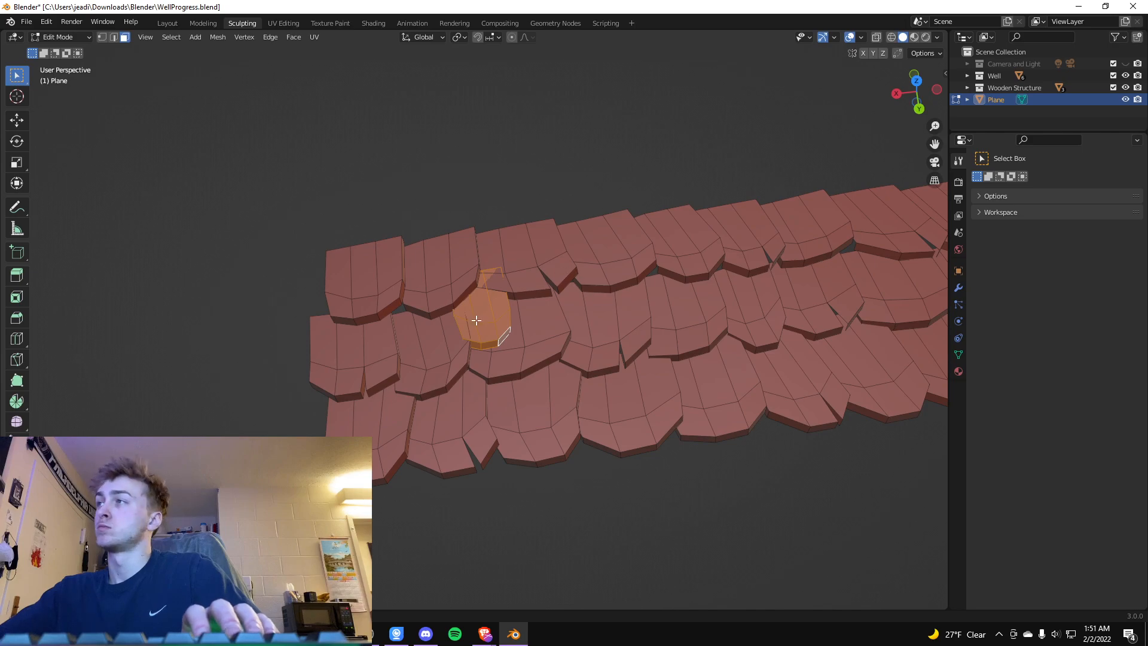
key(x)
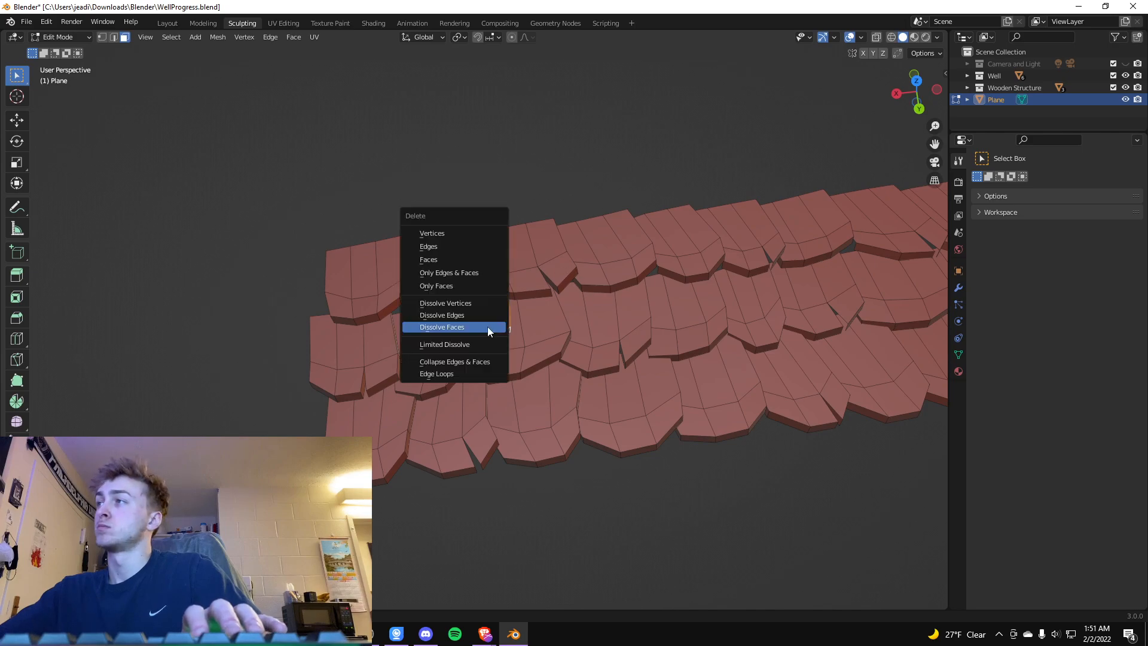
click(461, 257)
scroll(580, 312, down, 5)
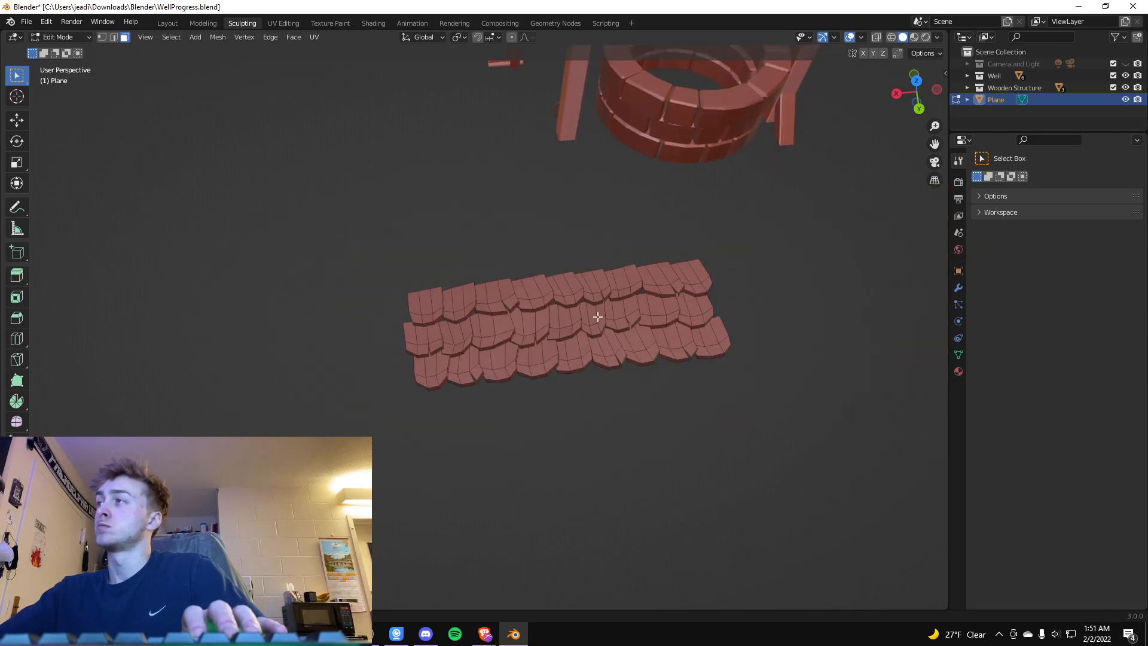
middle_drag(760, 297, 592, 249)
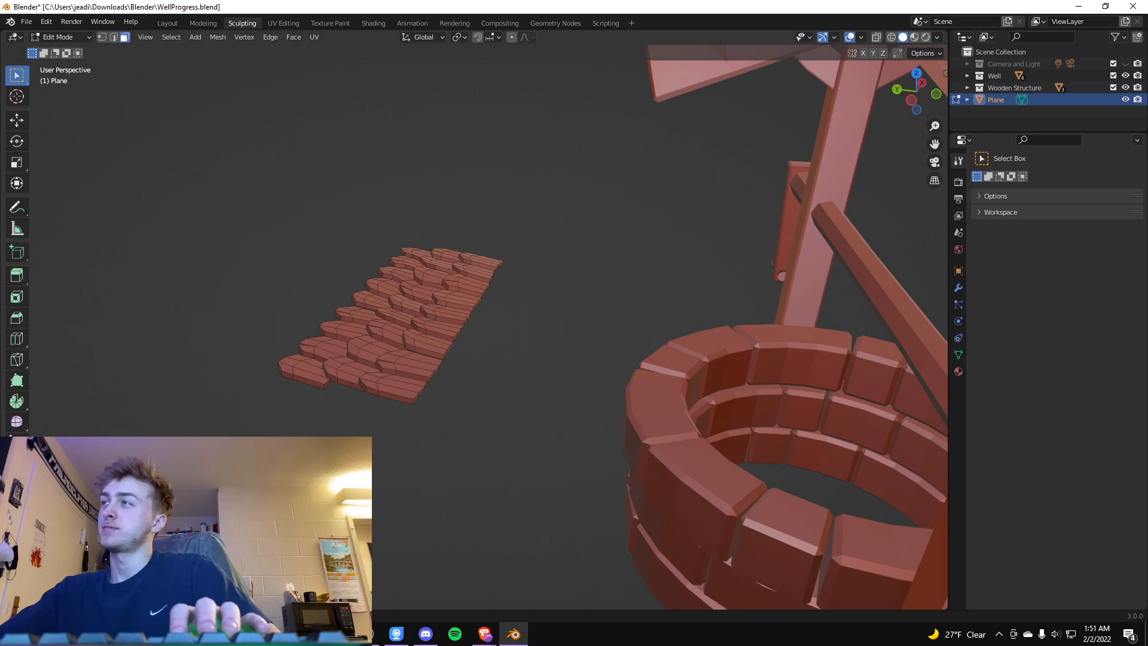
middle_drag(346, 290, 454, 332)
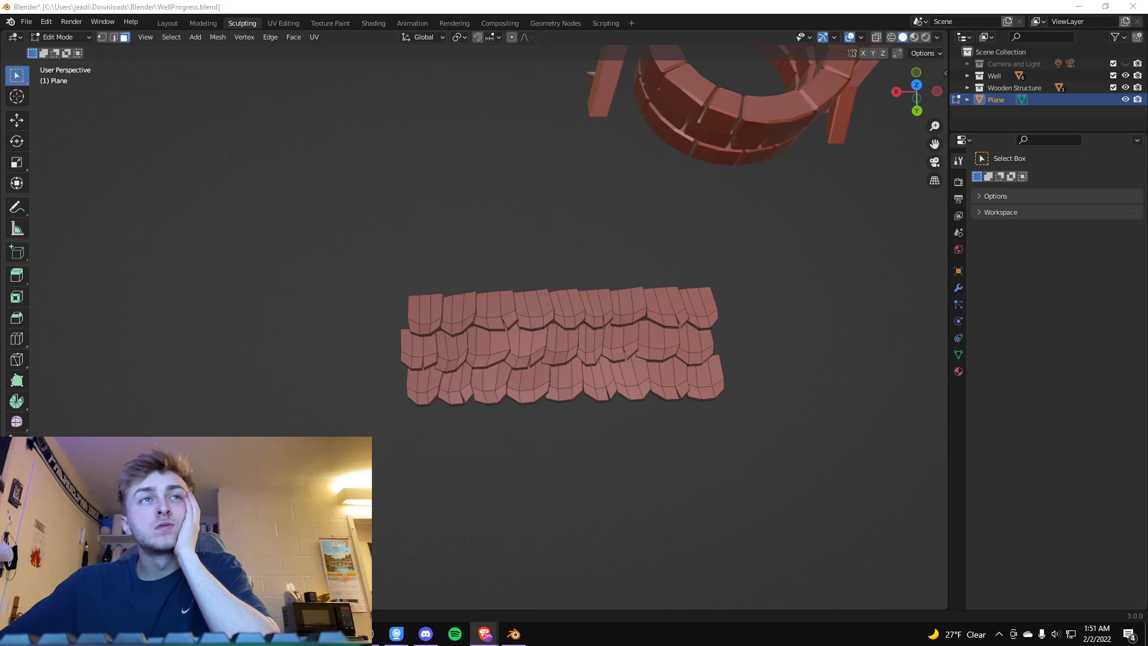
Switch the tile panel to Object Mode and select the whole panel.
drag(374, 261, 830, 436)
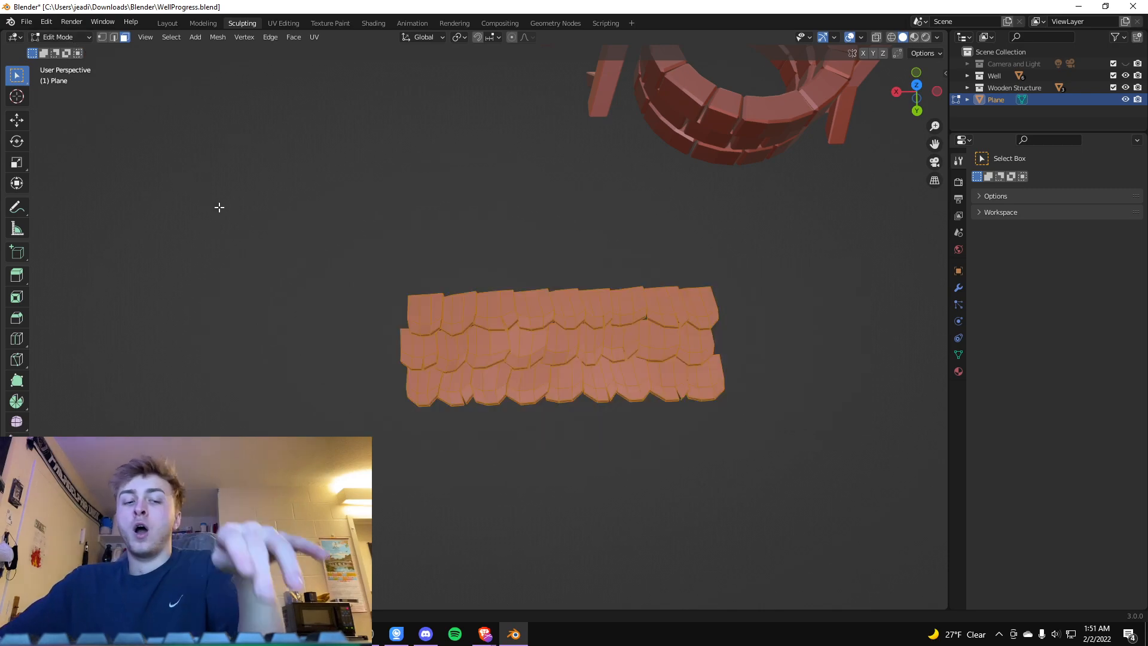
key(Tab)
key(Tab)
key(Tab)
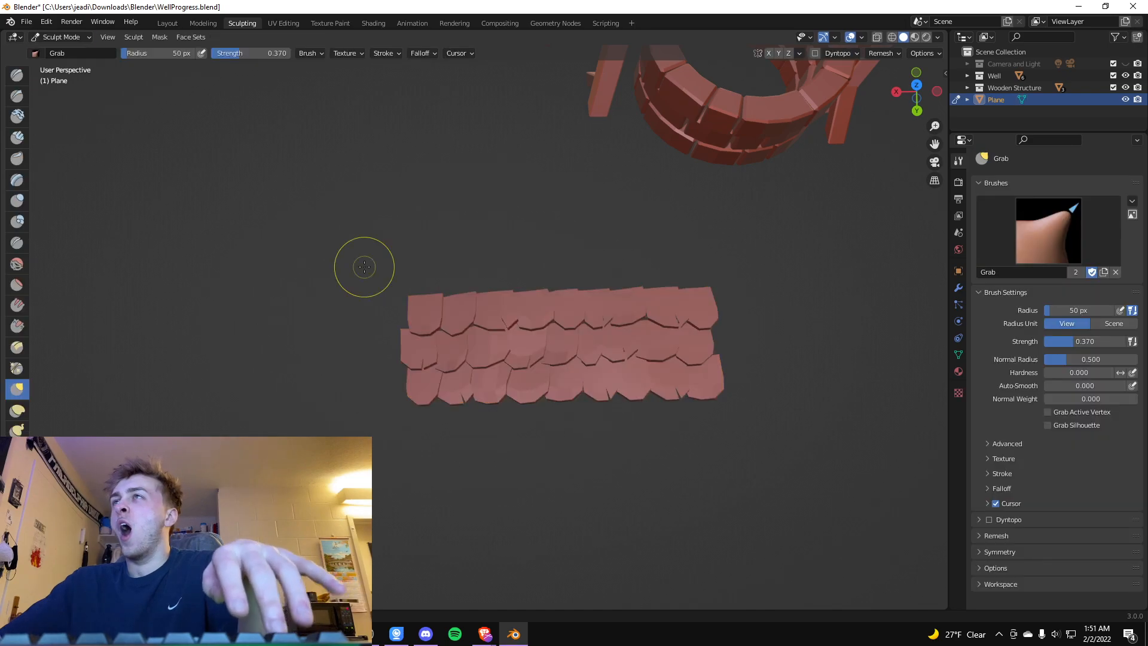
click(90, 37)
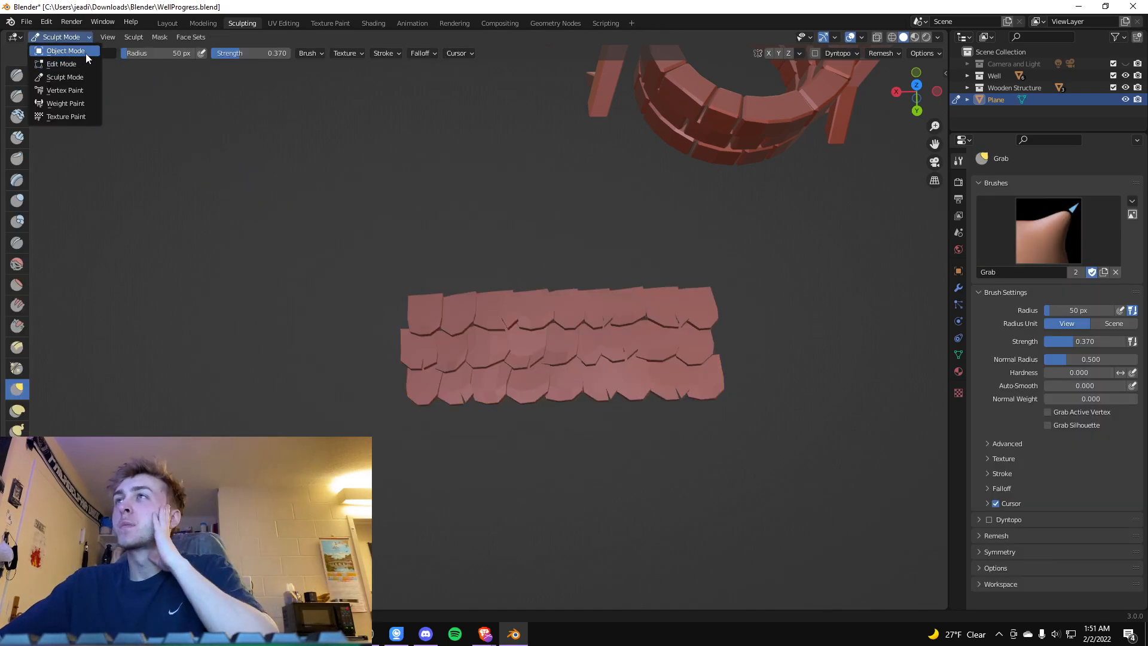
click(85, 51)
click(388, 297)
drag(328, 220, 754, 432)
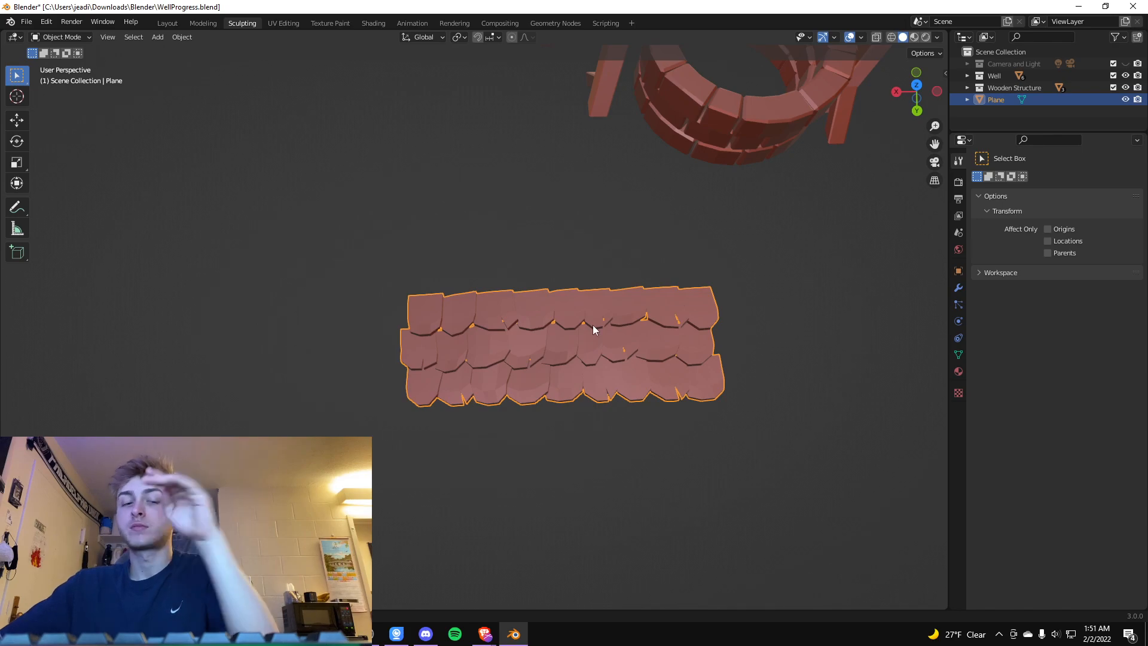
key(Tab)
click(386, 266)
drag(338, 232, 795, 473)
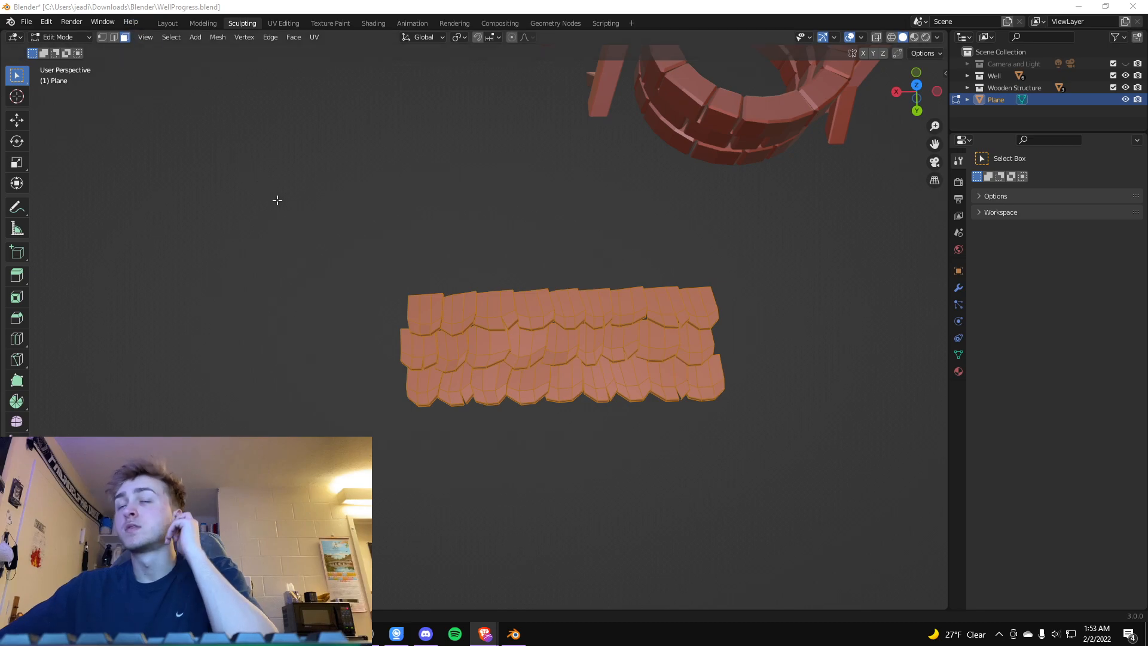
Set the tile panel's origin to its geometry in Object Mode.
key(Tab)
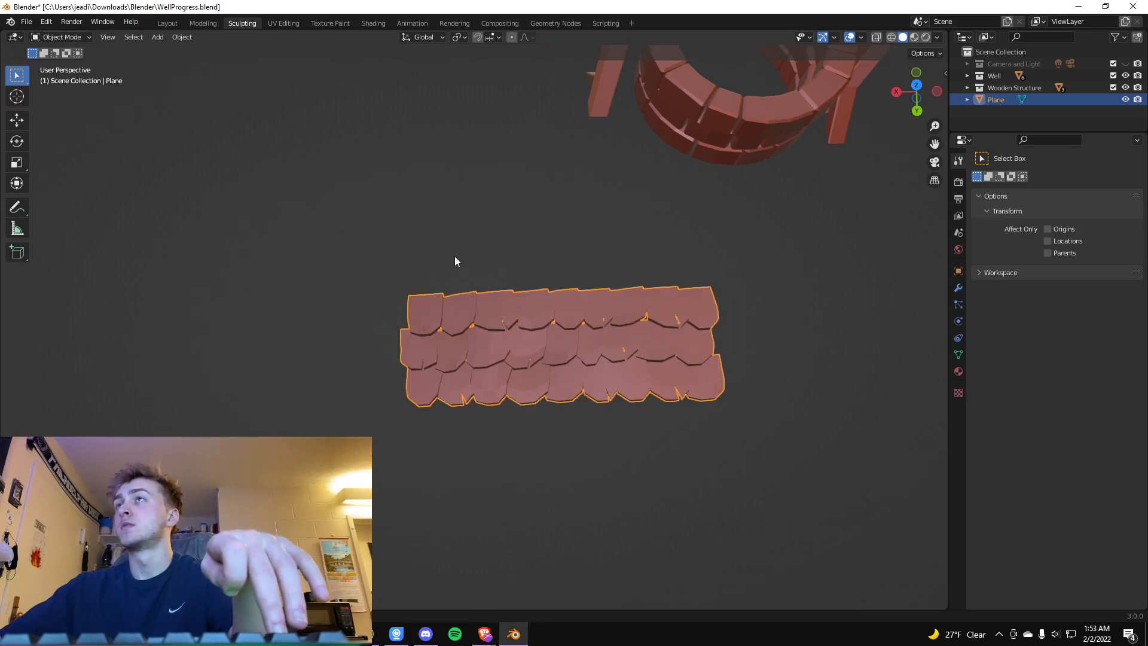
click(181, 37)
mouse_move(224, 61)
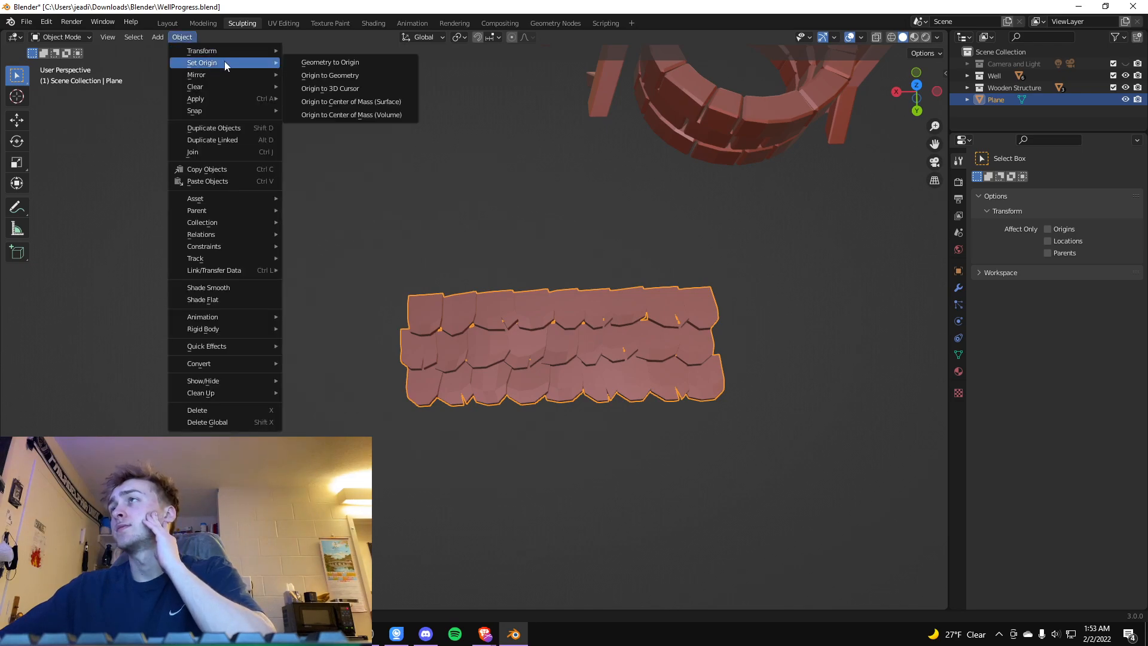
click(317, 76)
click(586, 438)
click(570, 377)
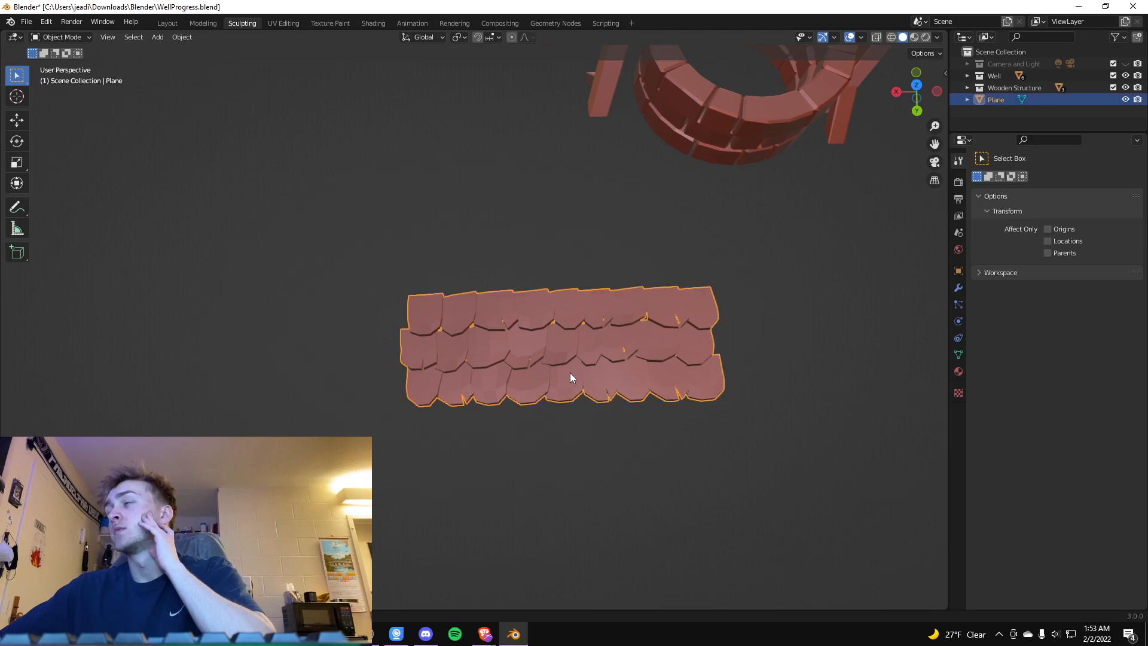
click(178, 37)
mouse_move(216, 63)
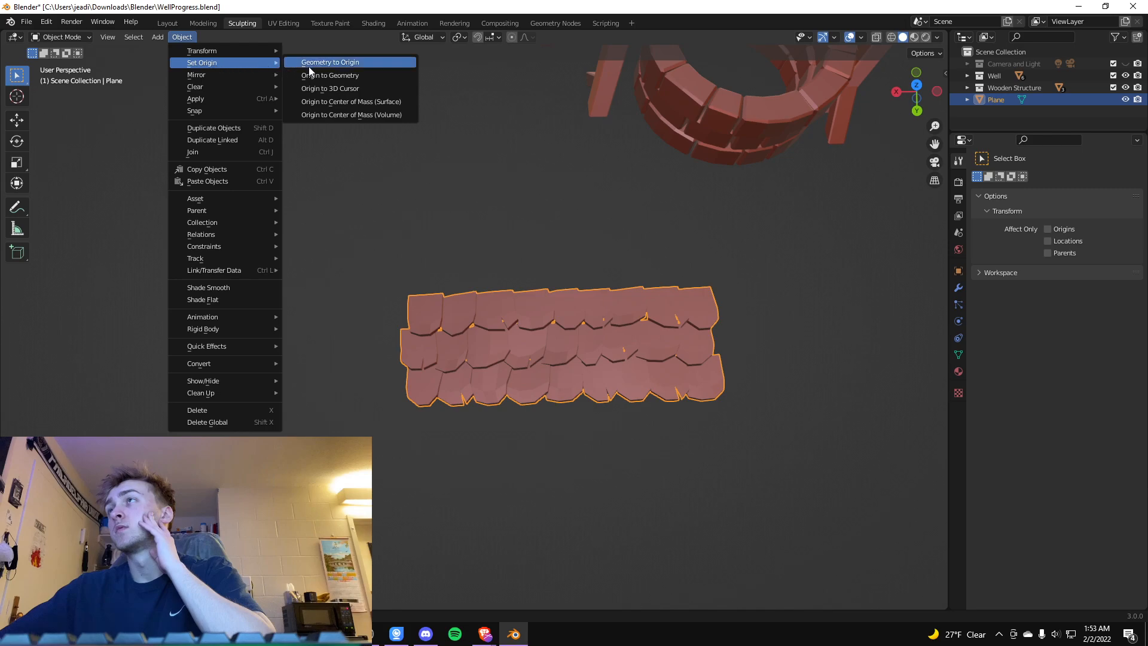
click(338, 77)
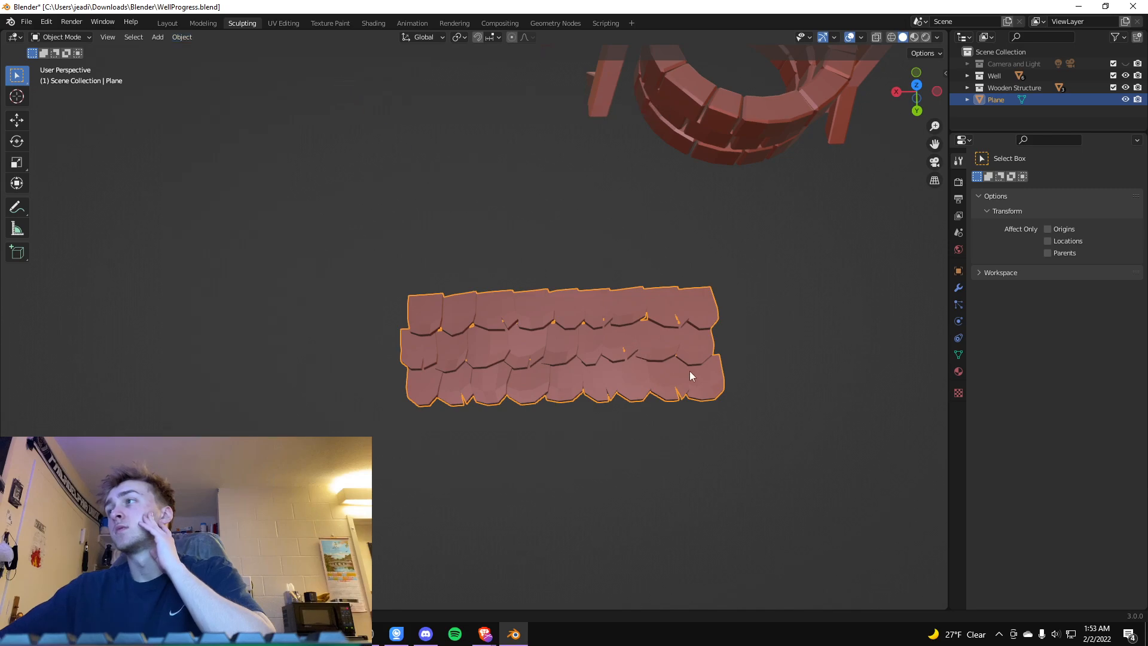
scroll(683, 374, down, 4)
scroll(704, 375, down, 2)
click(665, 352)
click(493, 345)
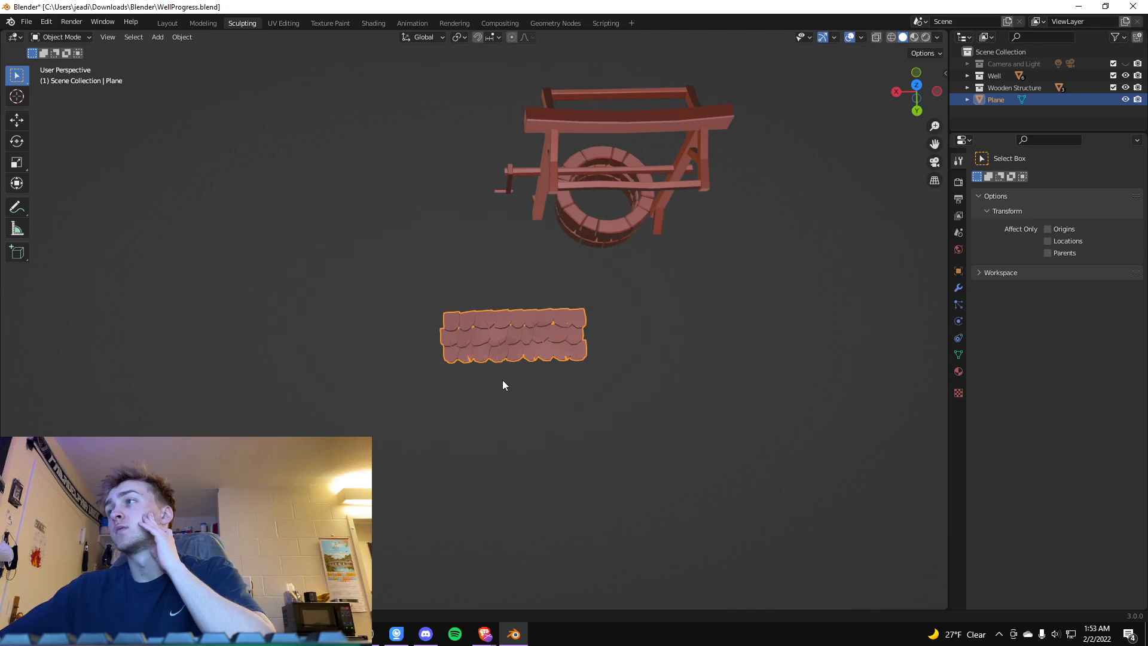
click(502, 381)
click(476, 358)
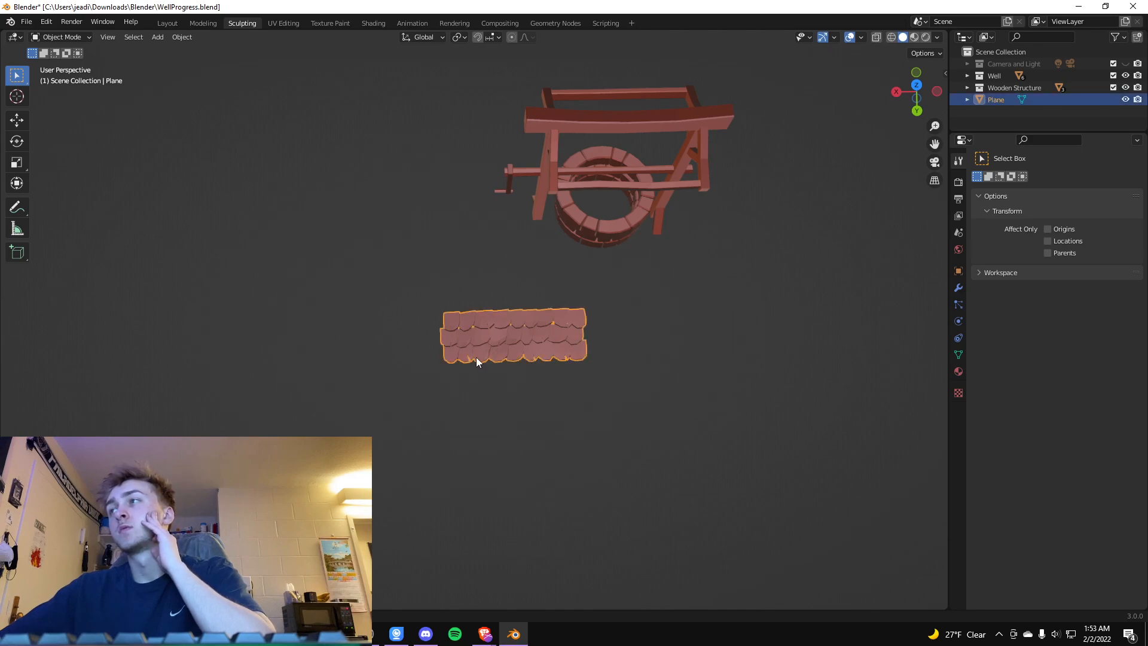
Select all the tiles in Edit Mode and, in the right orthographic view, move them onto the sloping rafter on the positive Y side.
key(Tab)
drag(433, 377, 619, 299)
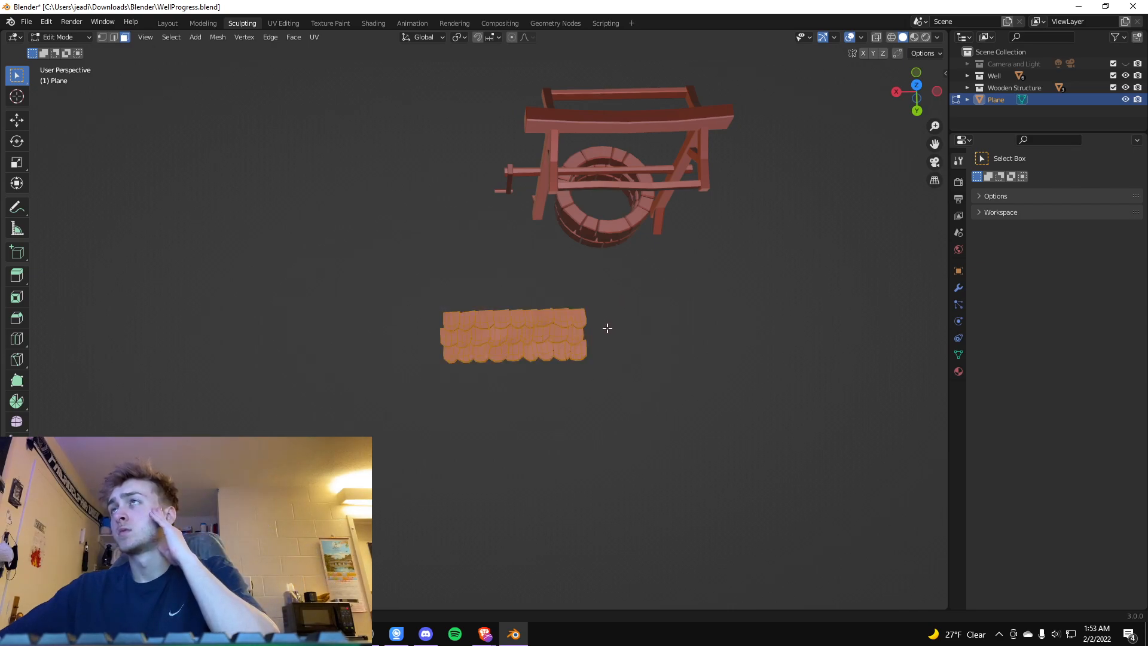
click(307, 38)
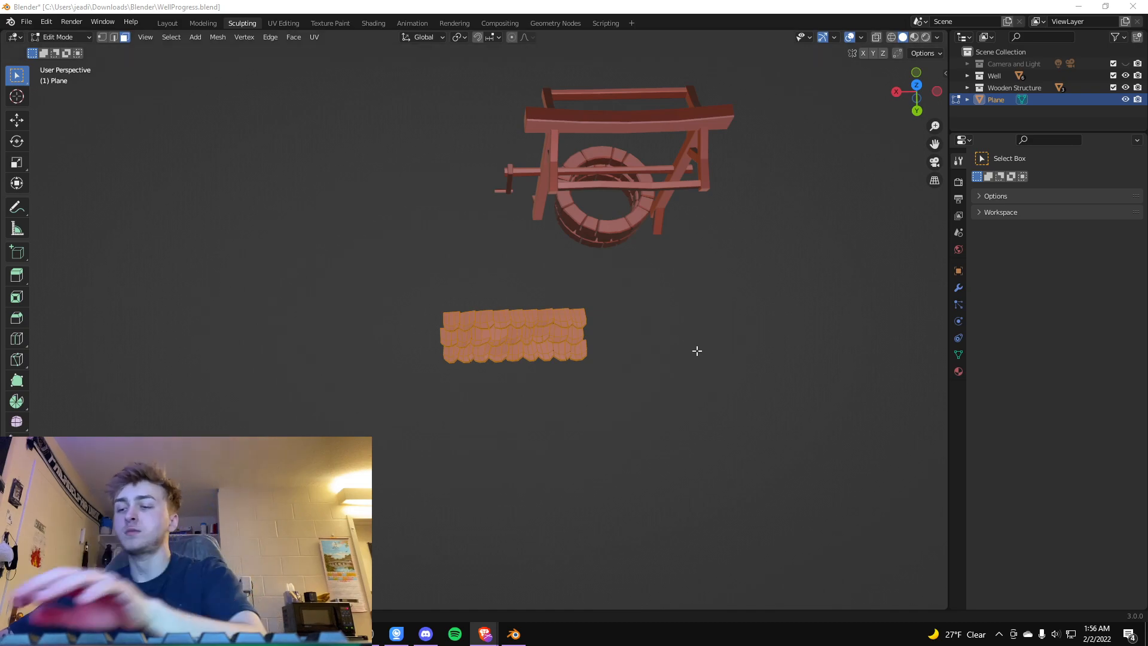
key(KP_3)
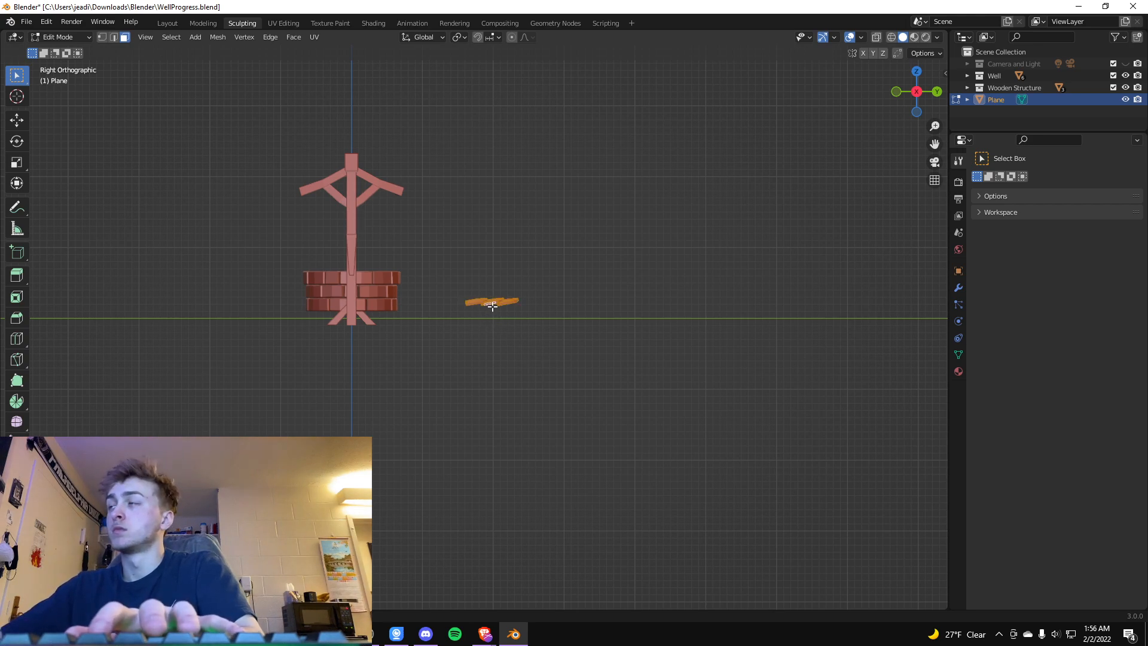
key(g)
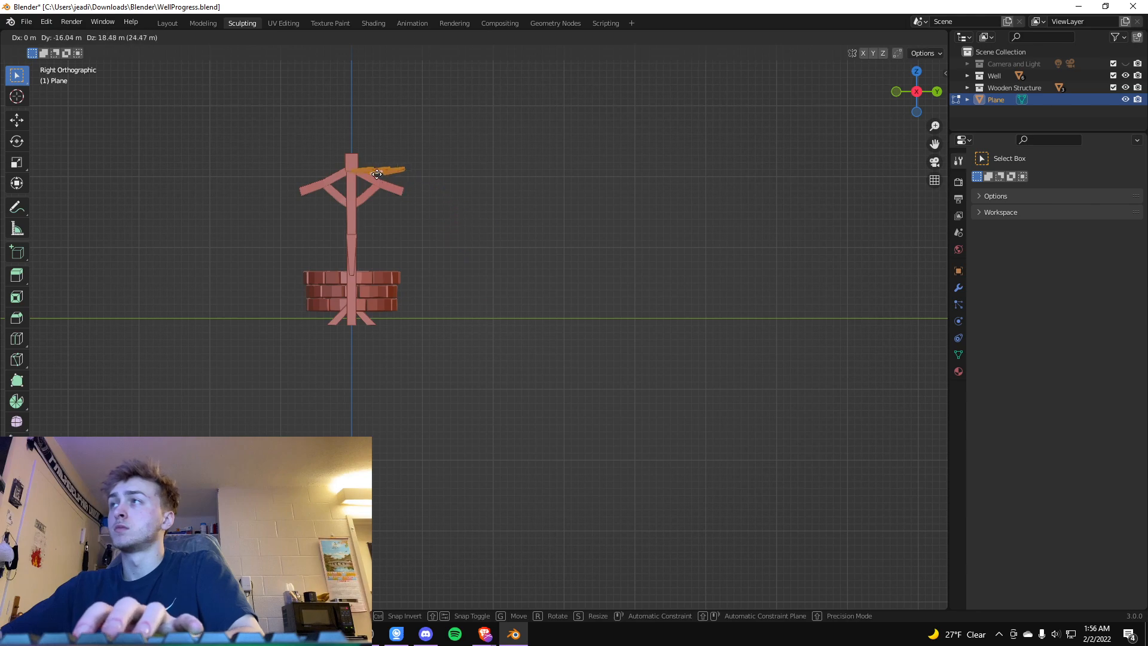
click(381, 184)
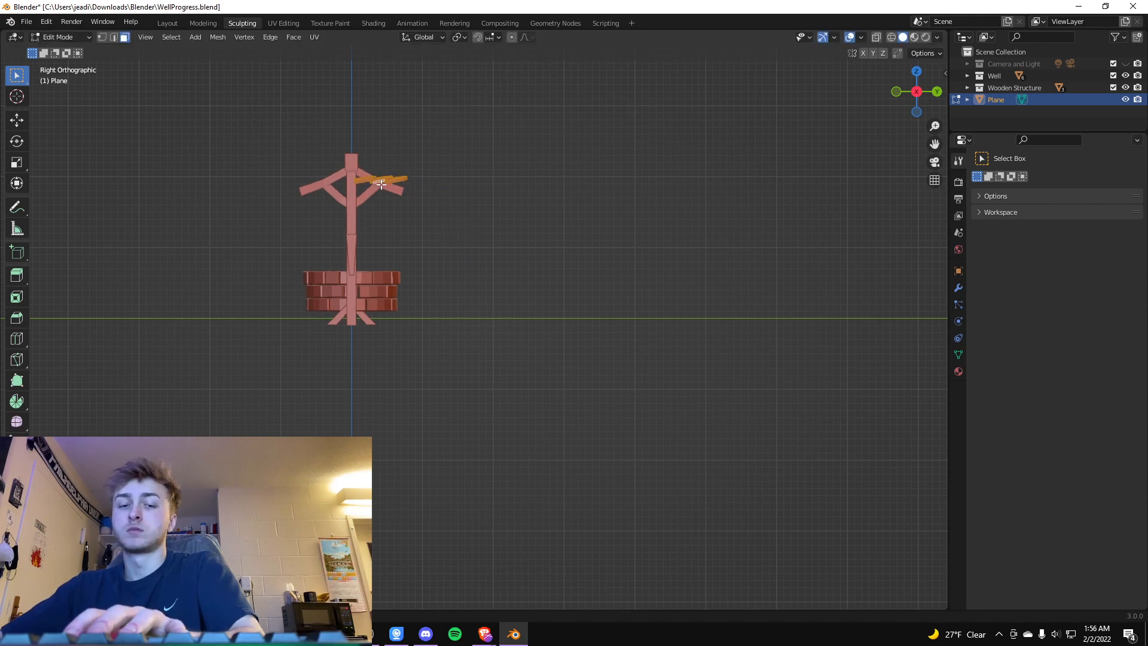
Rotate the tile panel in the right orthographic view until it matches the downward slope of the rafter.
key(r)
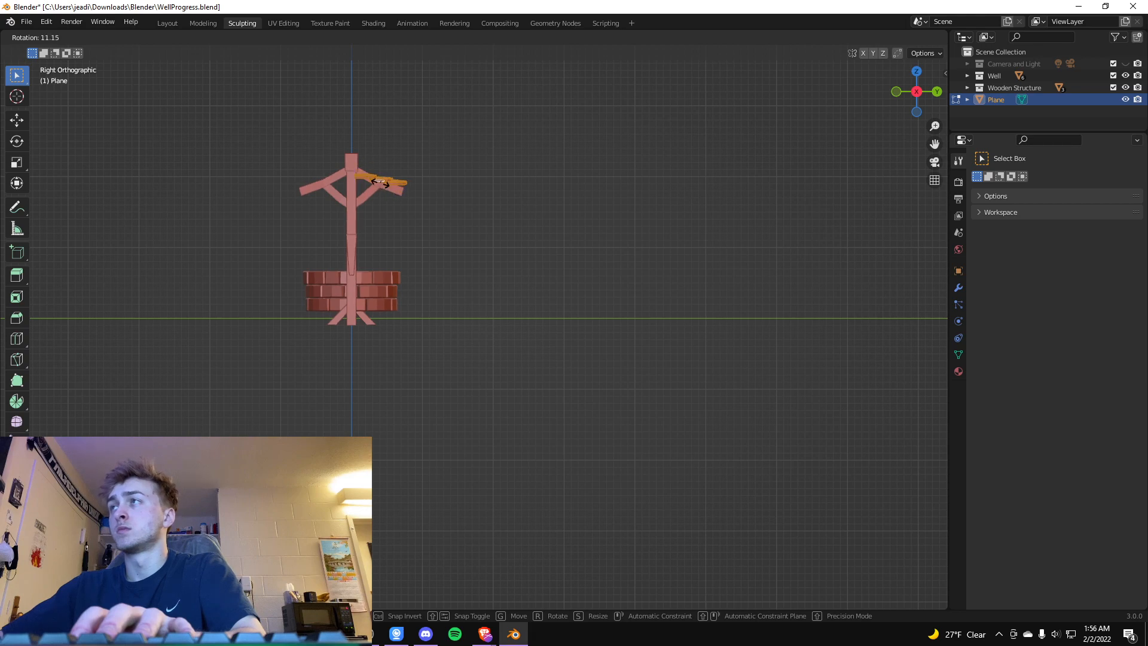
click(378, 183)
scroll(464, 216, up, 2)
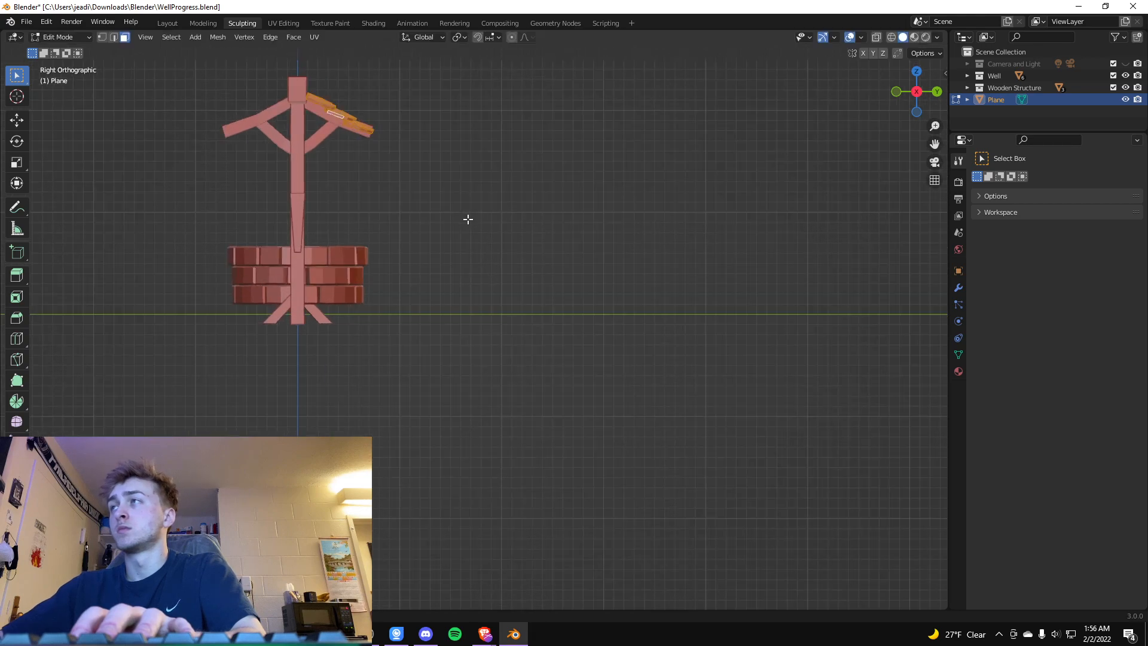
Move the tile panel about -13 m along X to centre it between the well's roof supports.
key(KP_1)
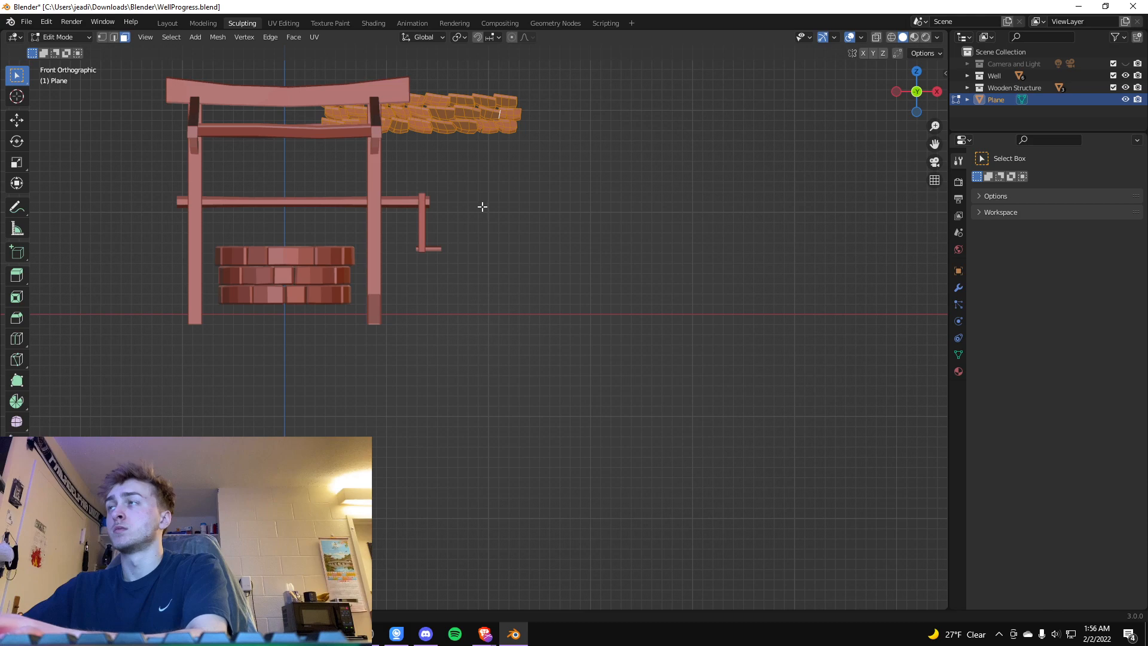
key(ctrl+KP_1)
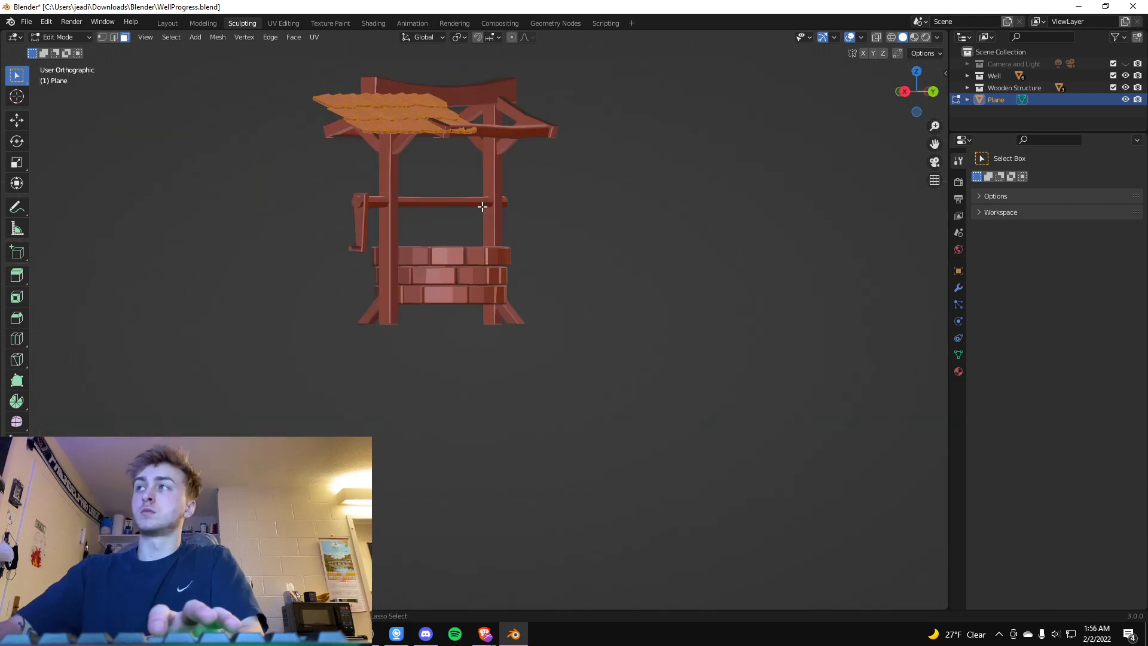
shift+middle_drag(797, 168, 610, 380)
scroll(610, 380, up, 4)
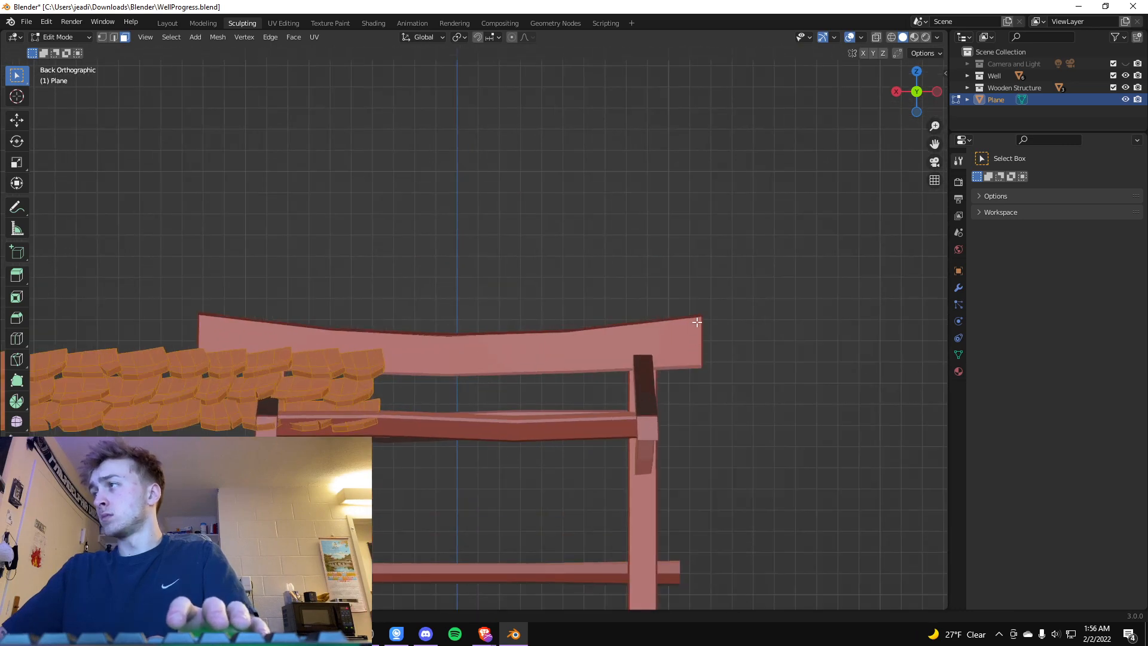
scroll(696, 328, down, 4)
middle_drag(701, 282, 625, 313)
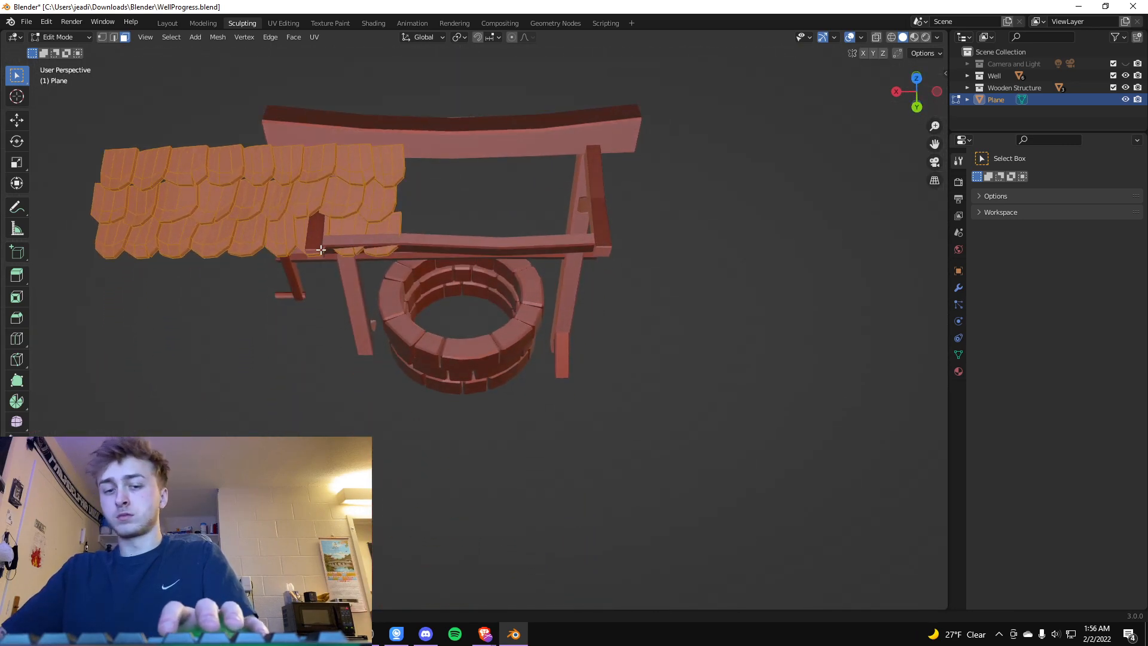
key(g)
key(x)
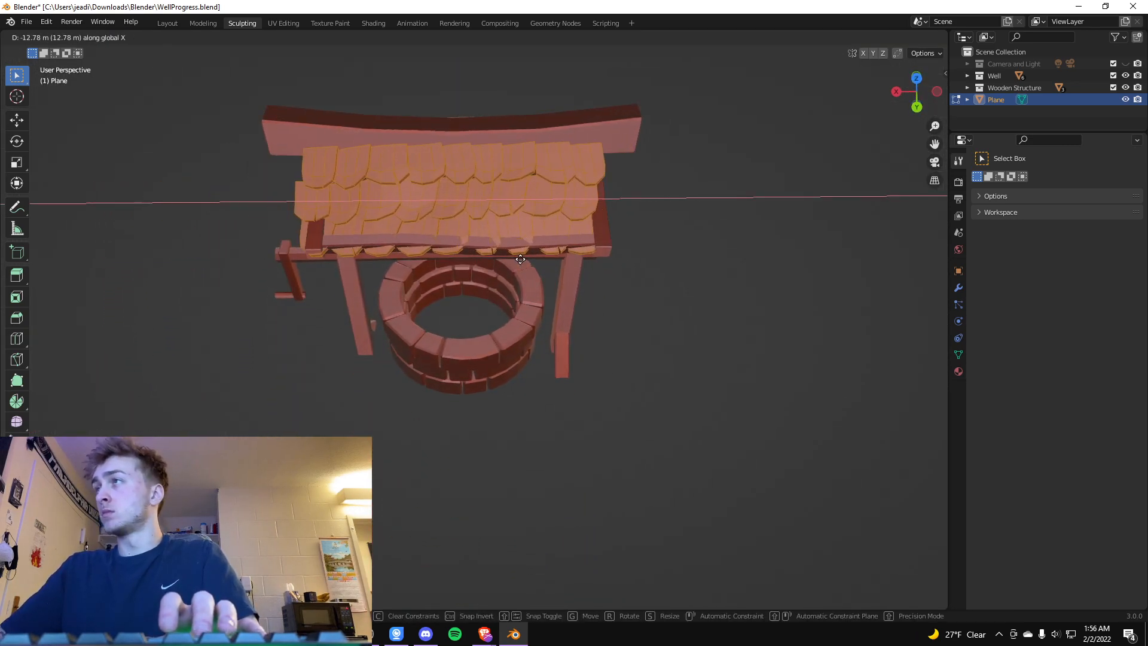
click(527, 258)
Raise the tile panel about 0.54 m along Z so it lies above the lower roof beam.
key(g)
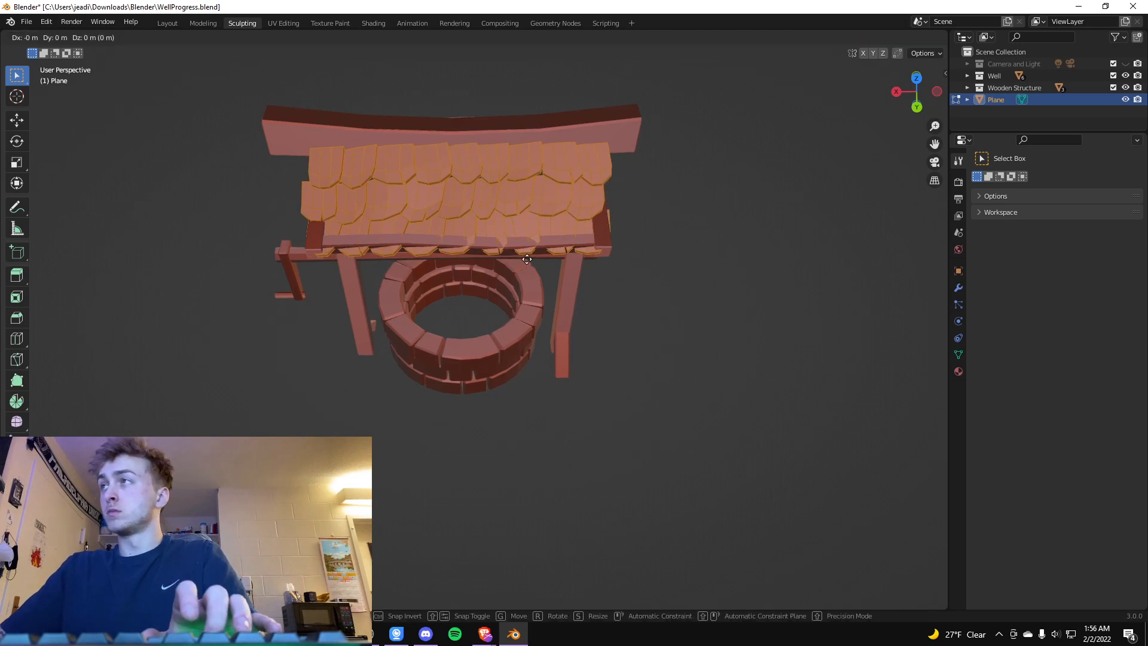
key(z)
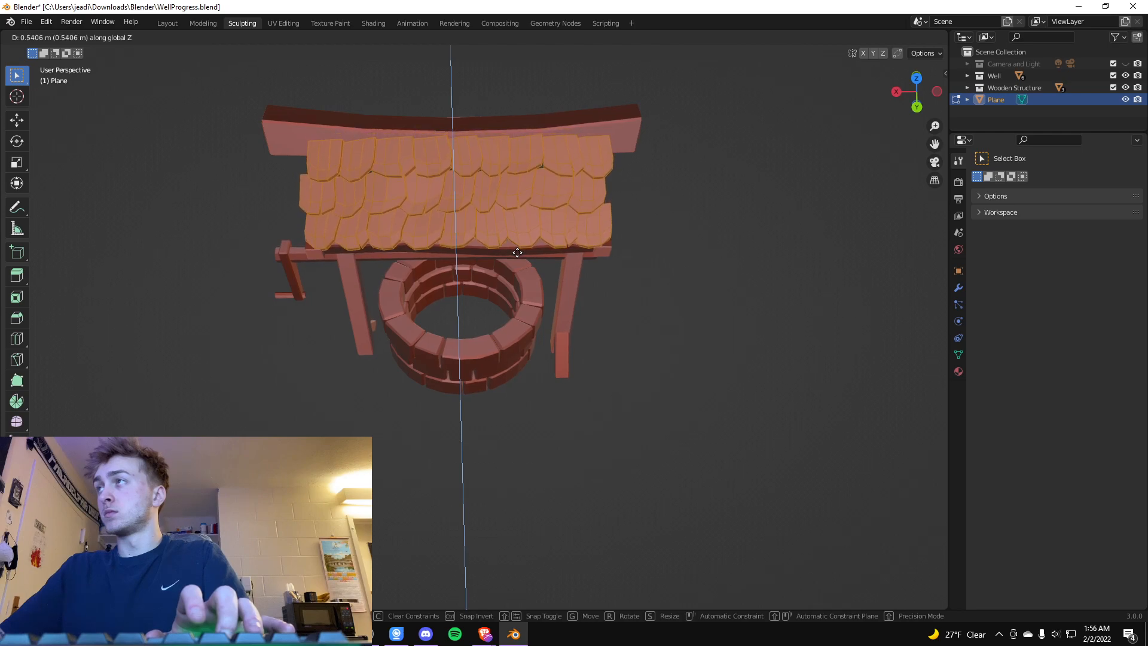
click(517, 253)
Raise the tile panel about 0.28 m along the Z axis above the sloping rafter.
middle_drag(169, 289, 320, 178)
key(g)
key(z)
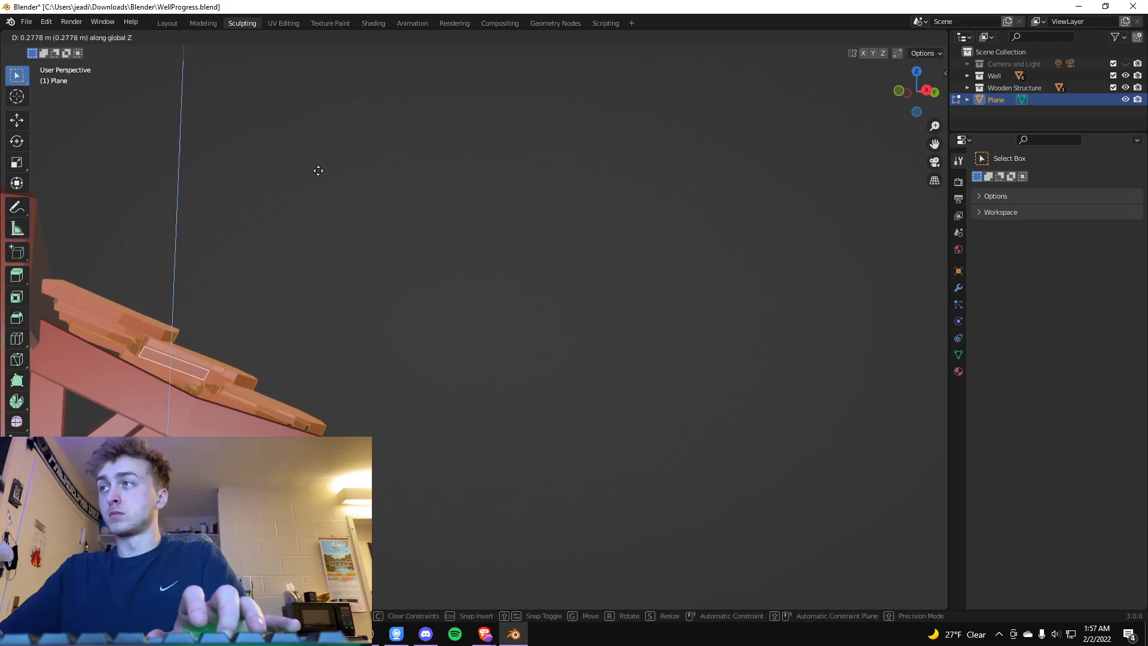
click(316, 172)
Rotate the tile panel around the global X axis to align it with the rafter's slope.
key(r)
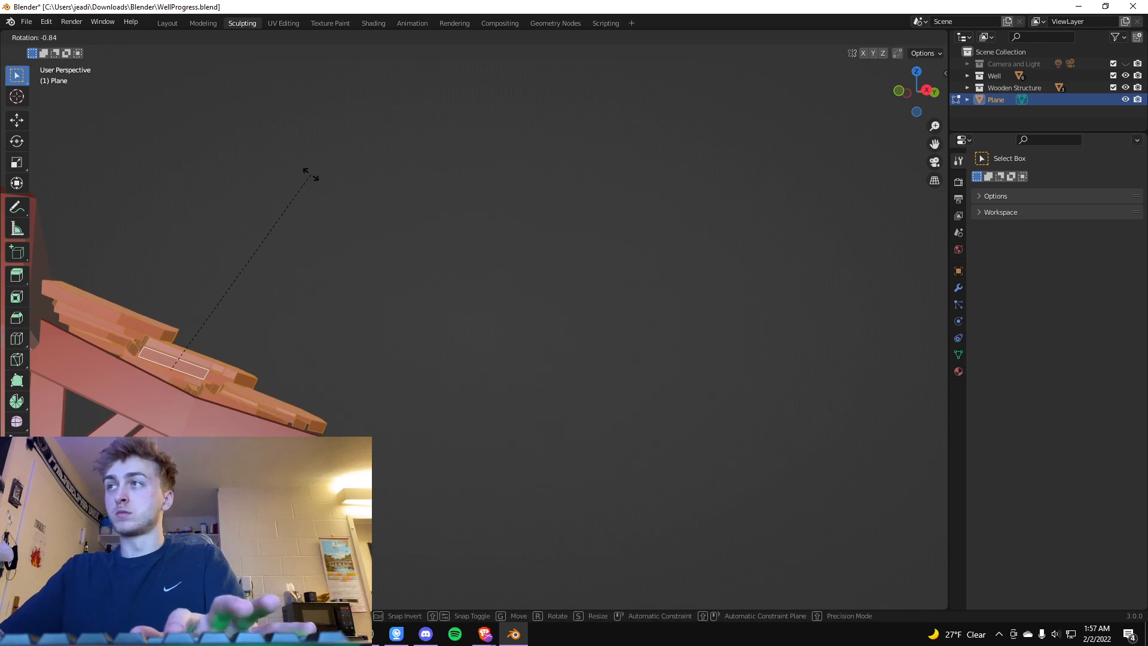
key(y)
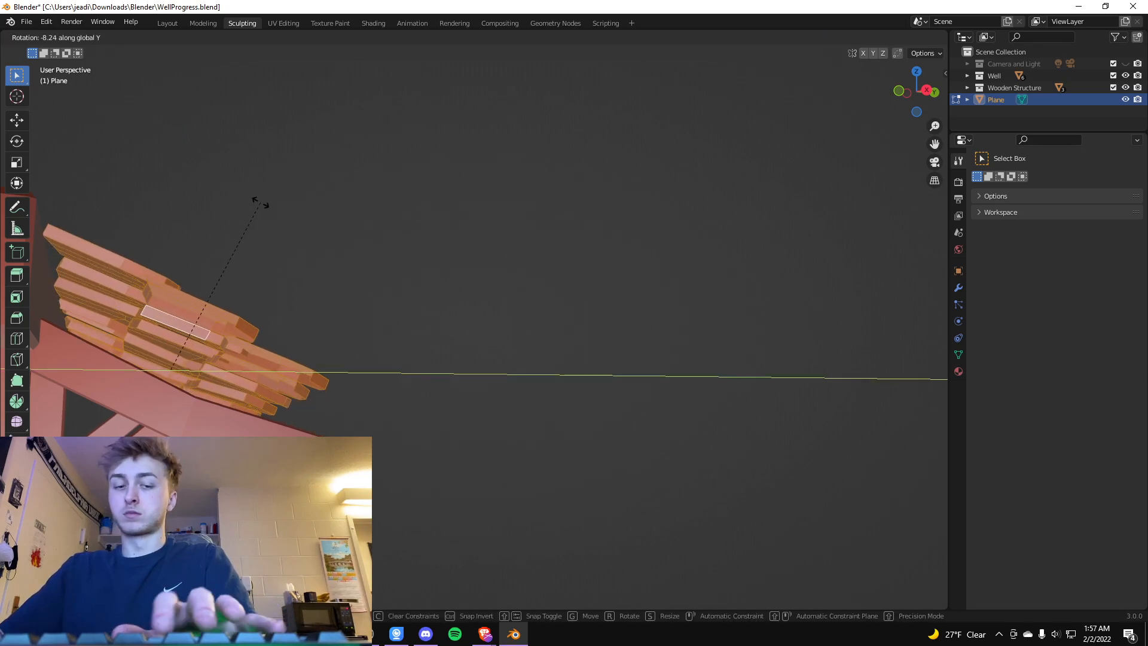
key(x)
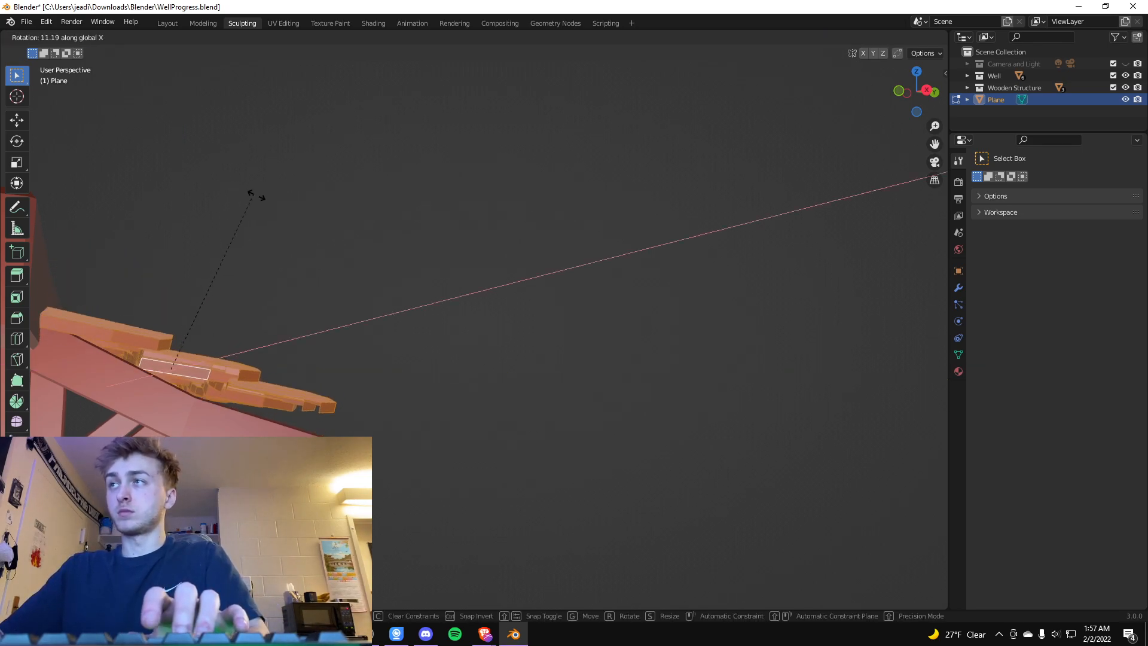
click(272, 223)
scroll(243, 253, down, 3)
middle_drag(243, 254, 141, 304)
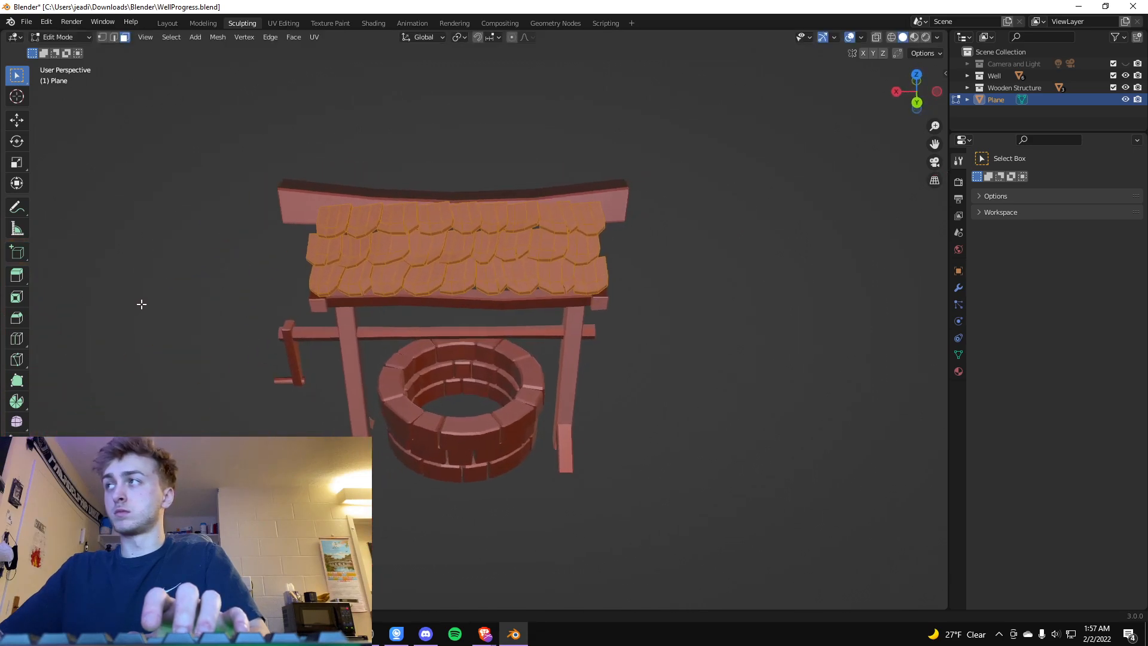
scroll(451, 308, up, 1)
scroll(495, 290, up, 2)
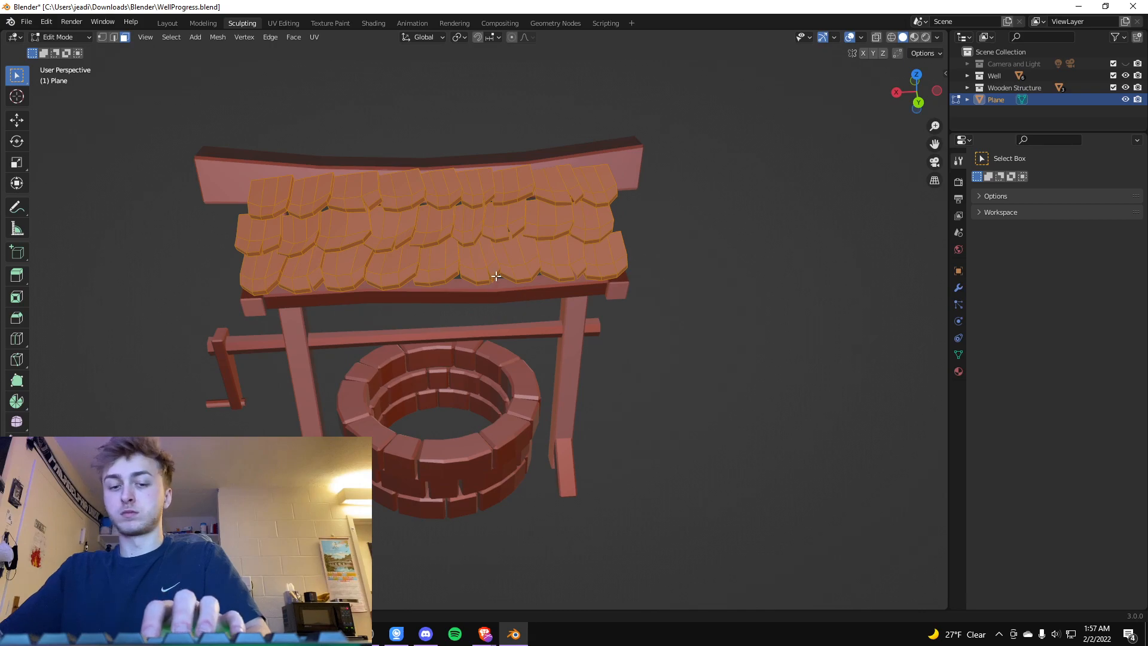
key(s)
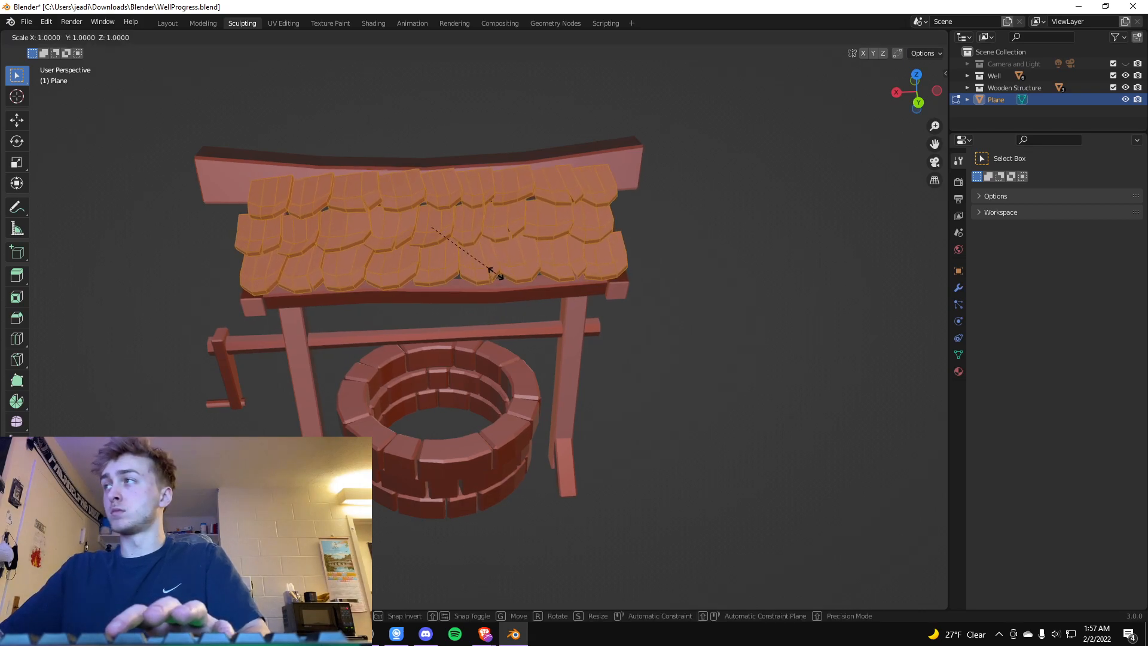
key(Escape)
Clear the selection and separate the tile mesh into individual objects by loose parts.
middle_drag(660, 397, 657, 326)
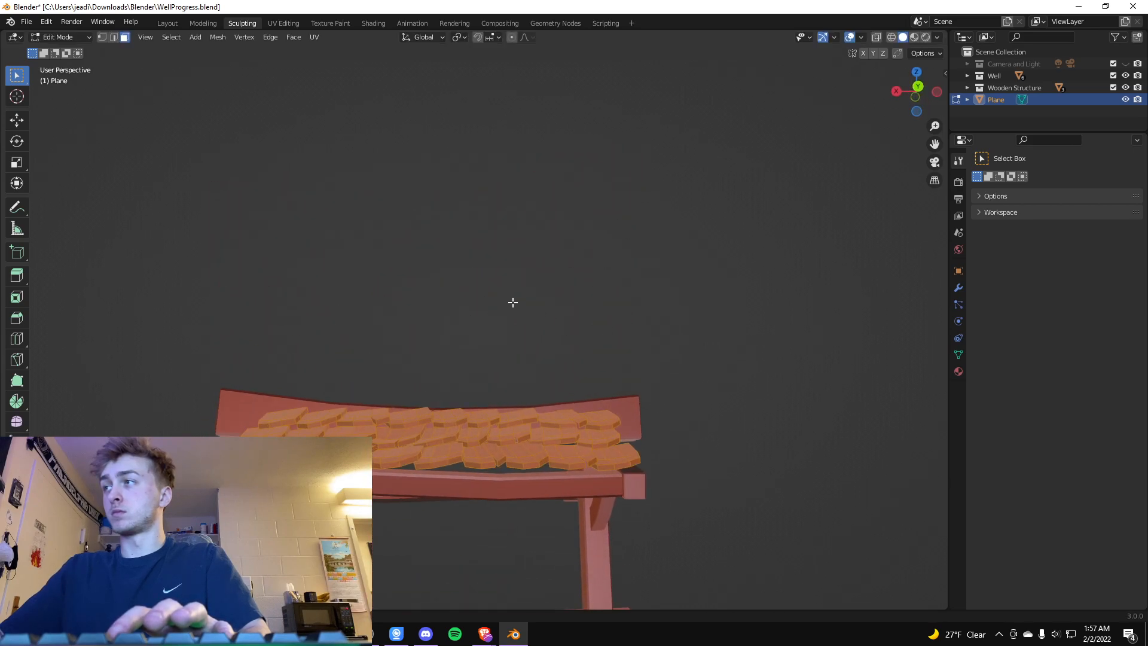
scroll(517, 303, down, 4)
middle_drag(509, 340, 408, 336)
scroll(409, 335, up, 4)
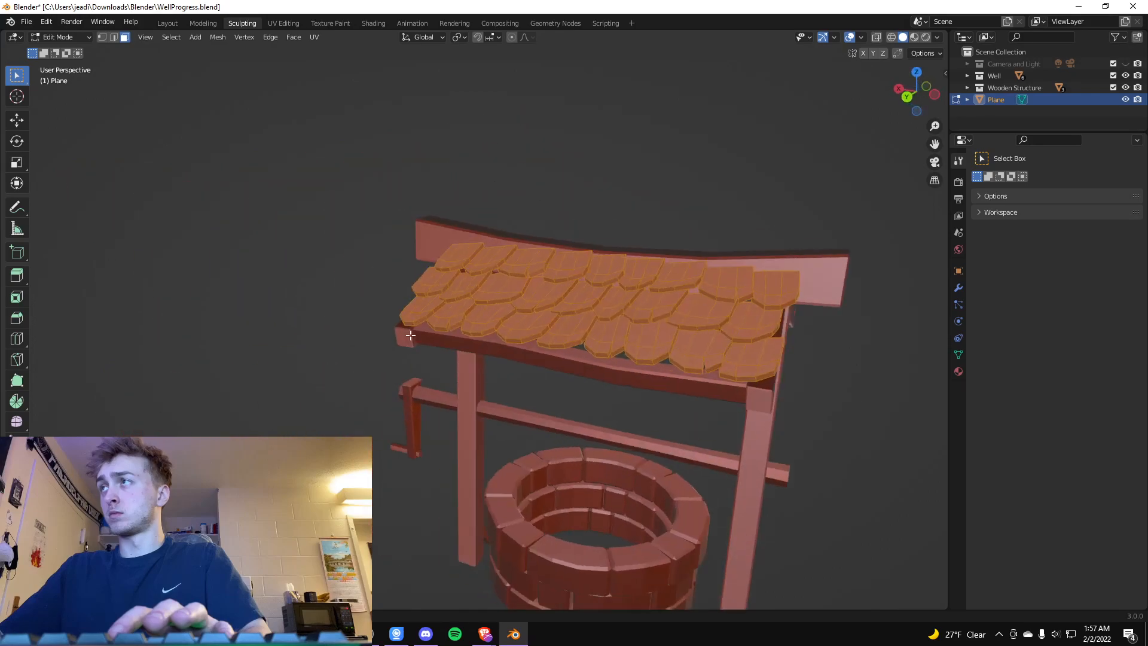
scroll(409, 335, up, 4)
scroll(527, 154, up, 1)
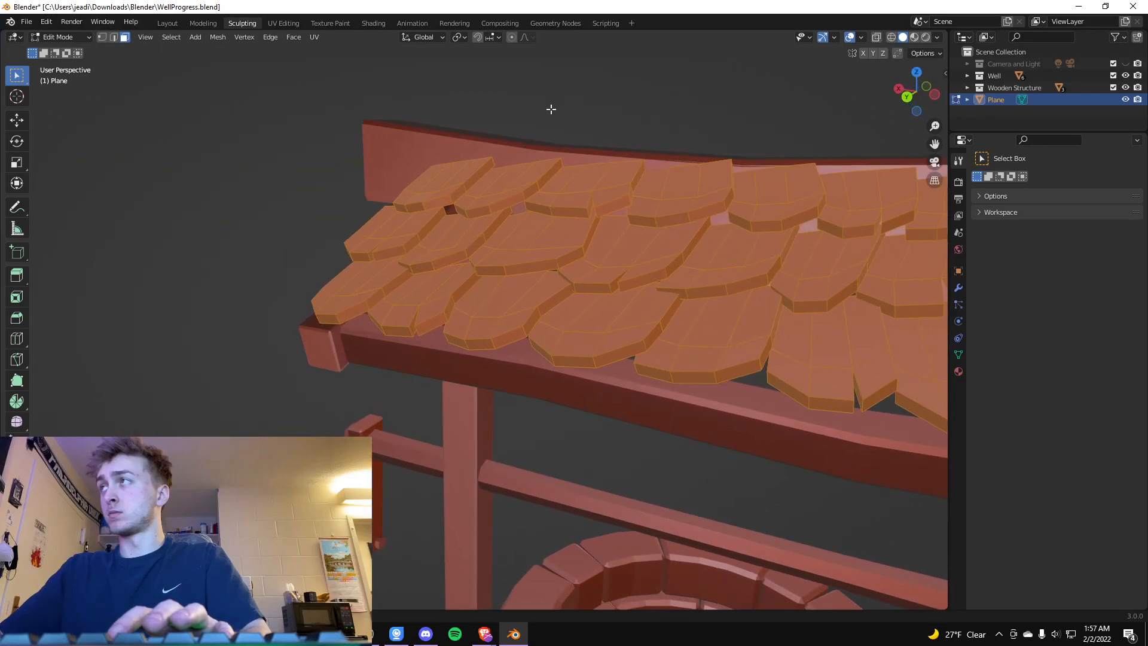
key(alt+a)
click(456, 223)
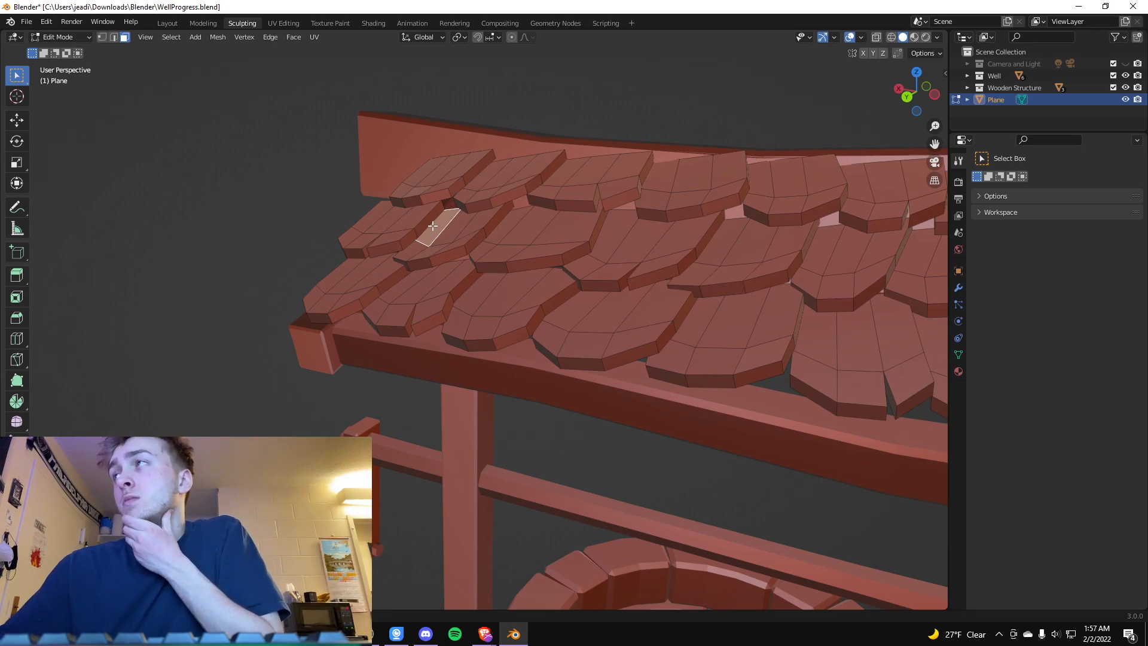
right_click(432, 230)
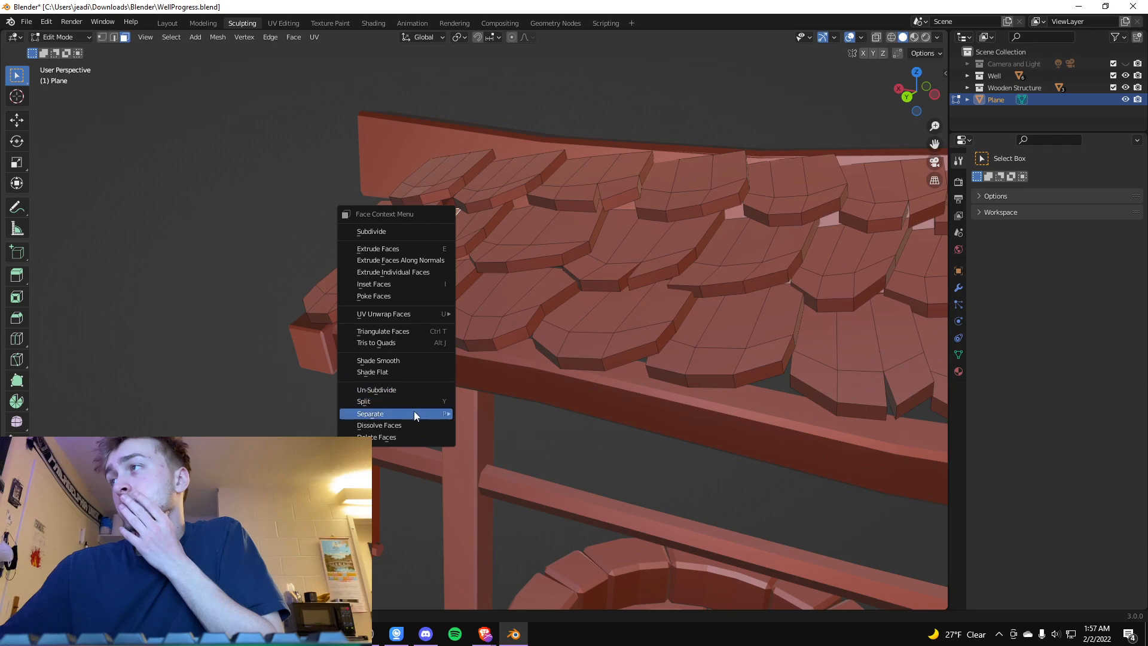
mouse_move(414, 411)
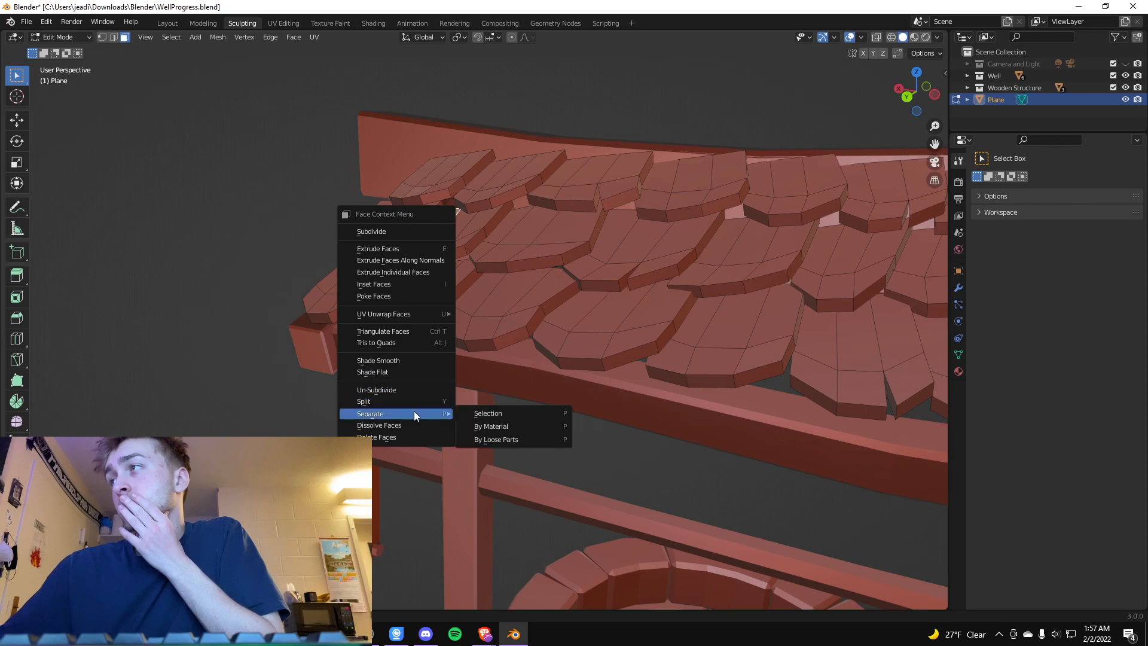
click(506, 439)
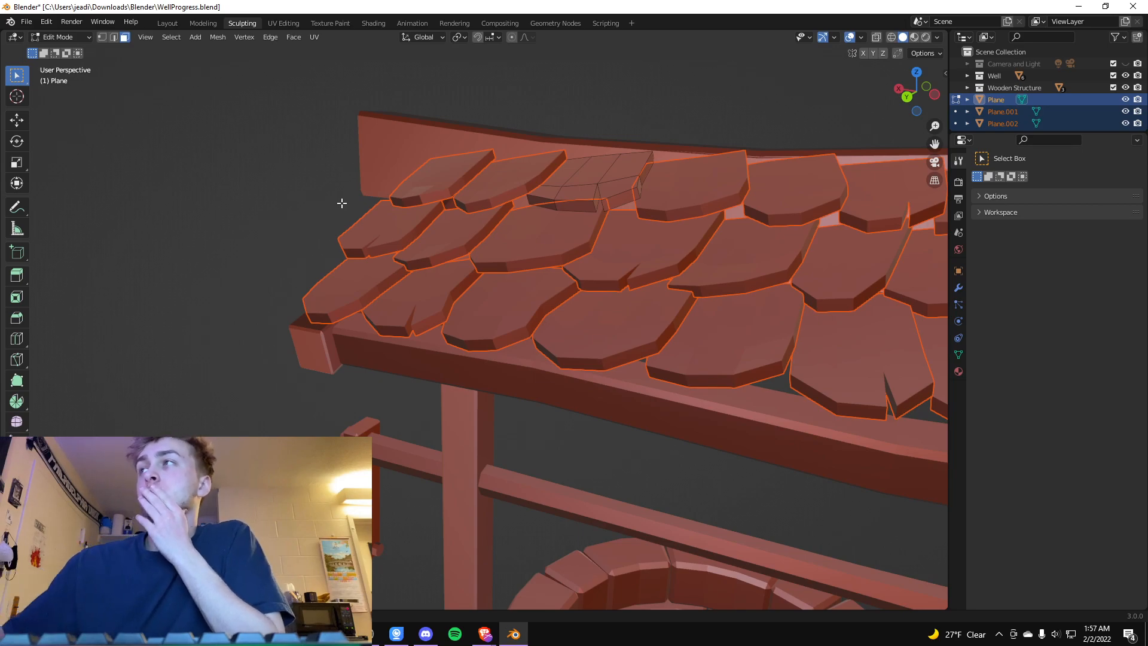
Highlight the separated tile object Plane.025 to locate it on the roof.
scroll(1004, 112, down, 2)
scroll(1004, 109, down, 10)
click(1002, 108)
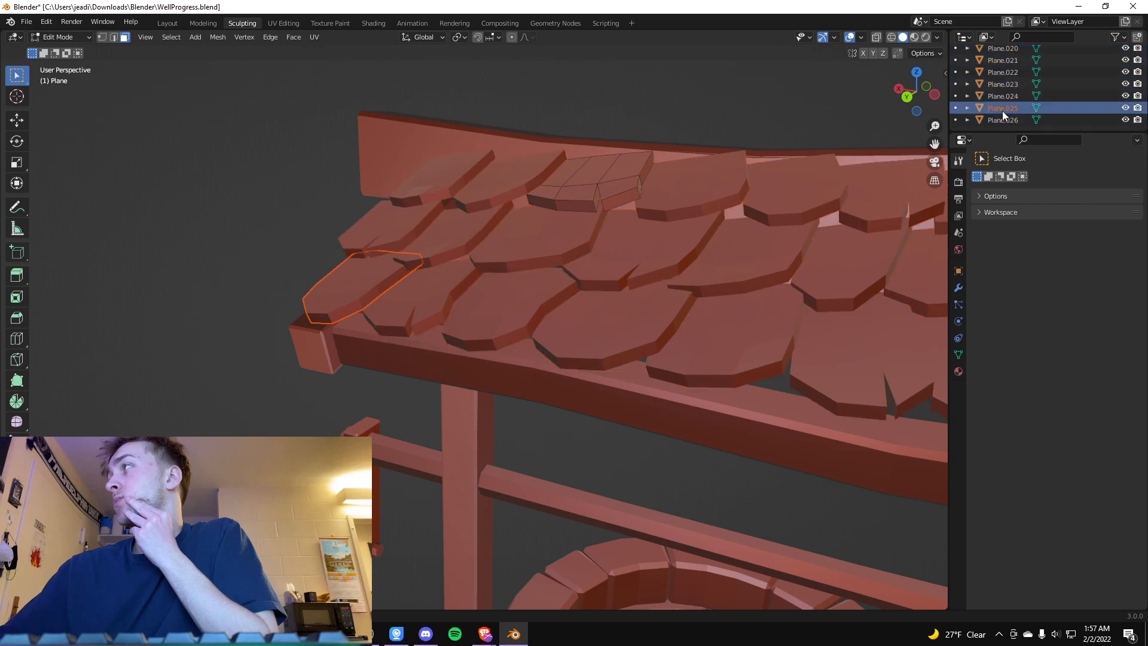
scroll(635, 191, up, 1)
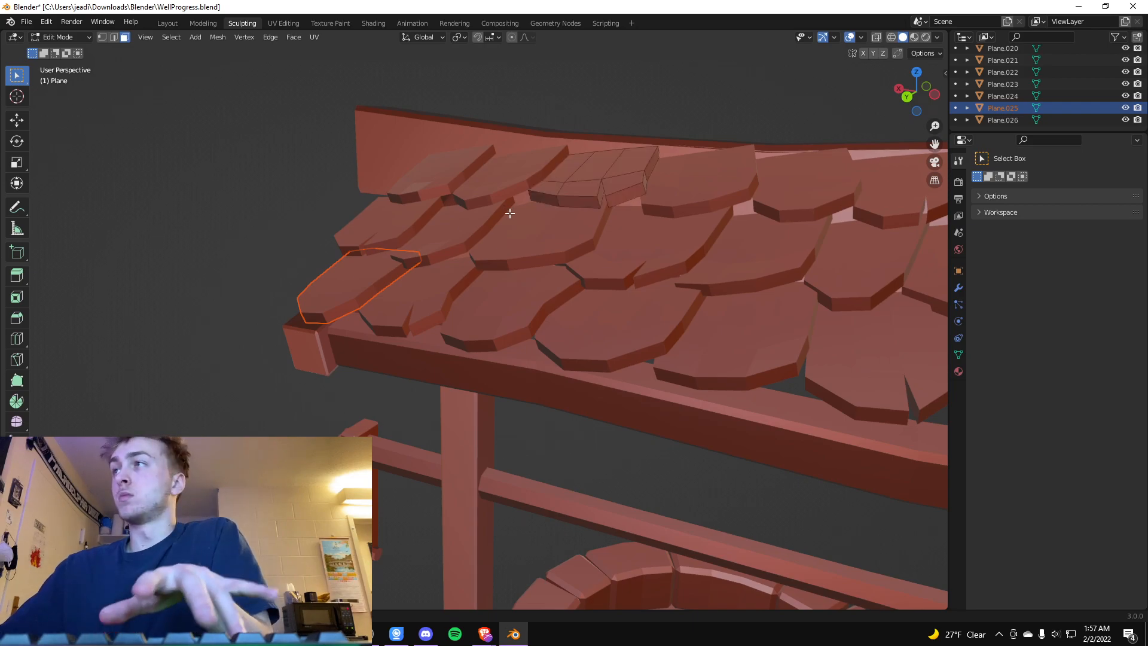
double_click(999, 110)
click(234, 195)
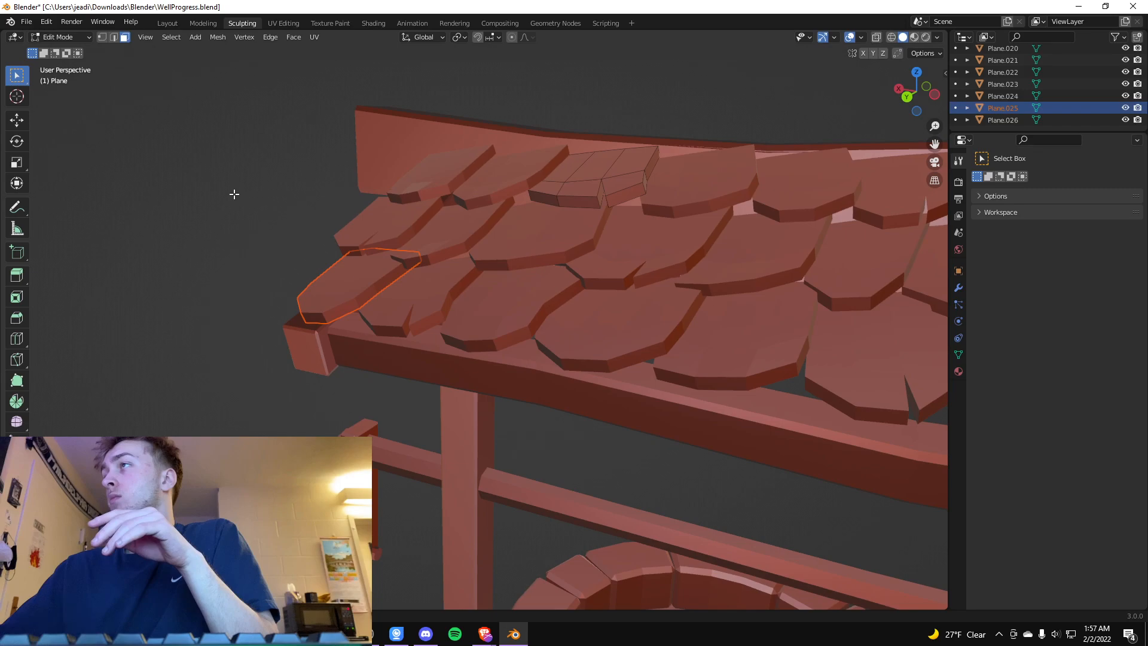
middle_drag(440, 184, 445, 179)
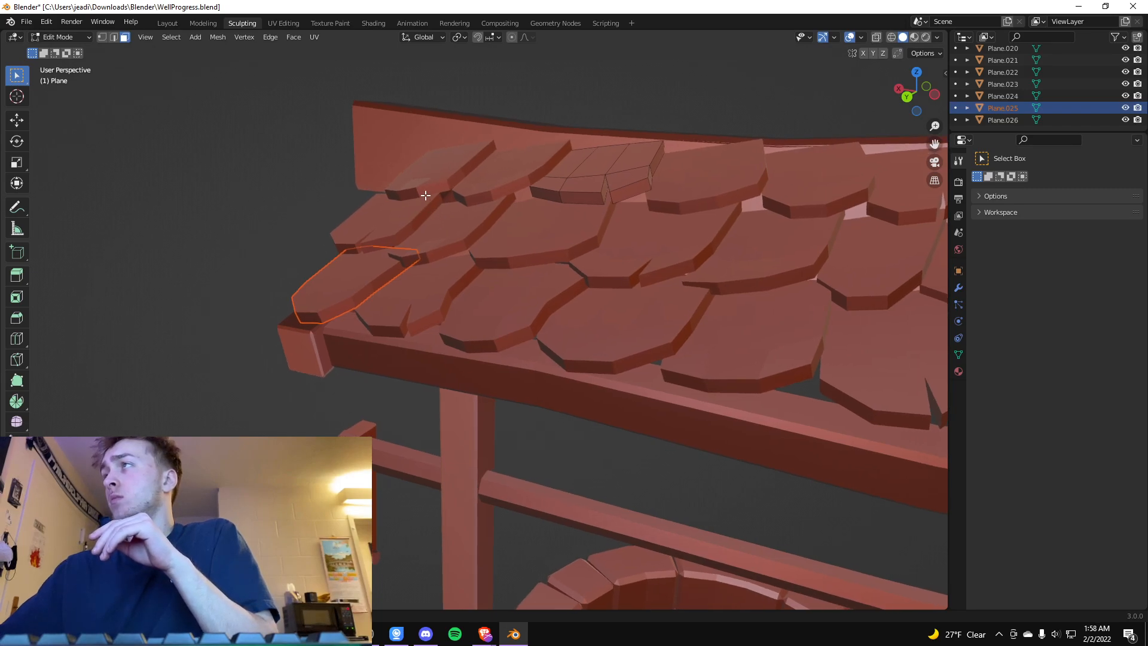
Highlight the separated tile objects one after another, up to Plane.026, to identify which roof tile each one is.
click(1005, 96)
scroll(1004, 89, up, 5)
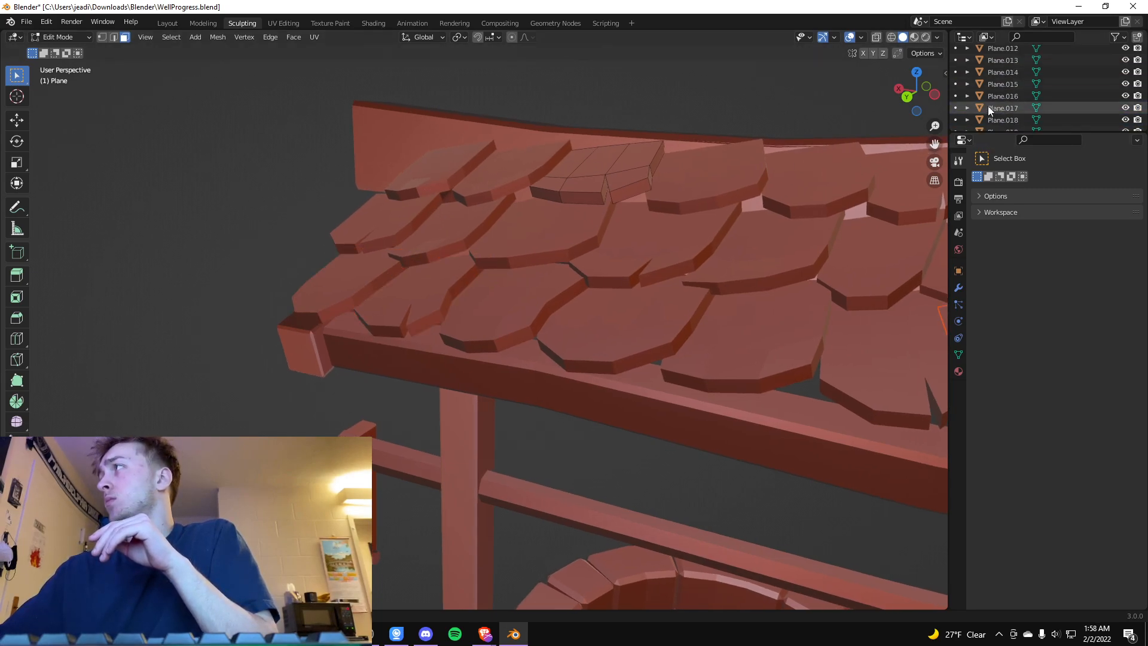
click(999, 84)
click(999, 96)
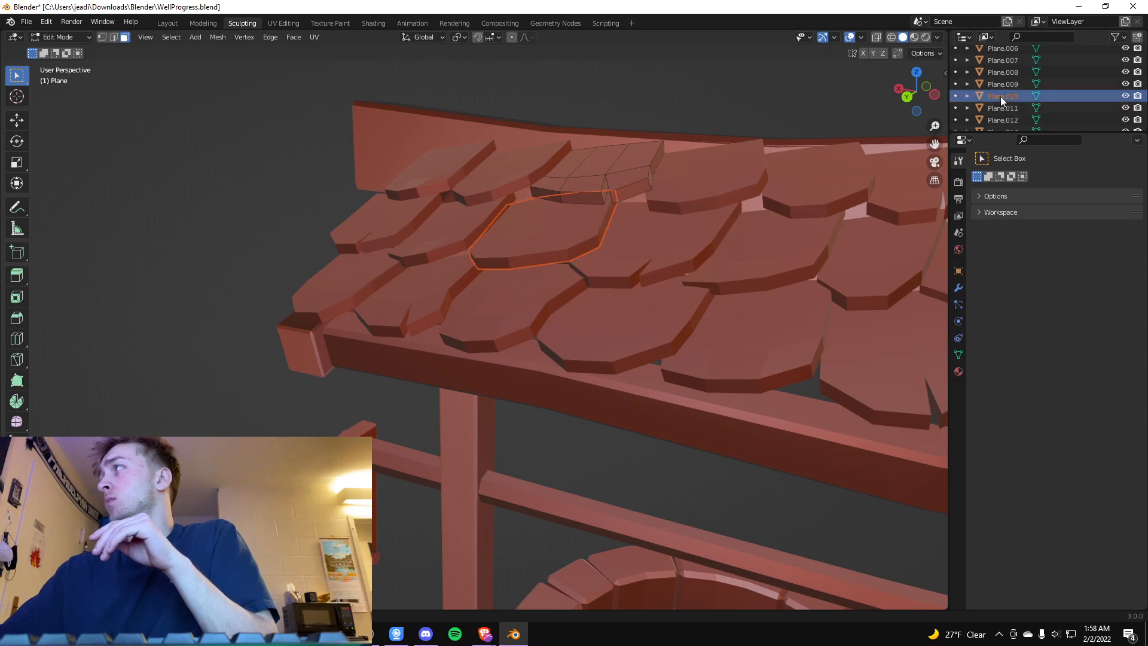
click(999, 107)
click(999, 120)
click(1002, 128)
scroll(1002, 127, down, 2)
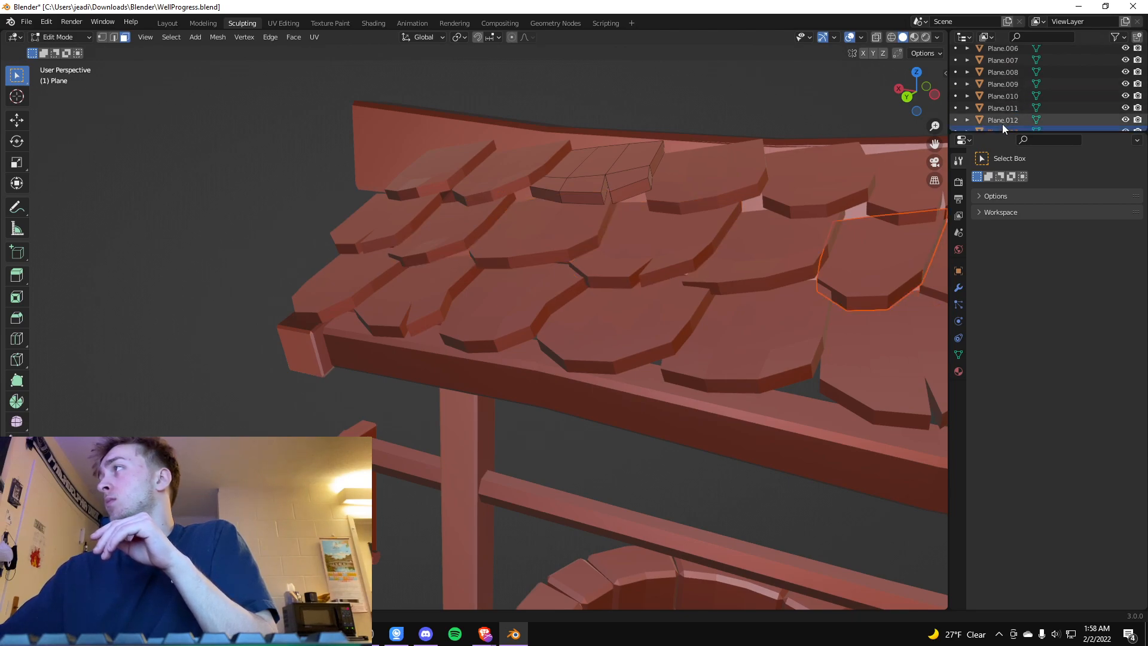
click(1001, 120)
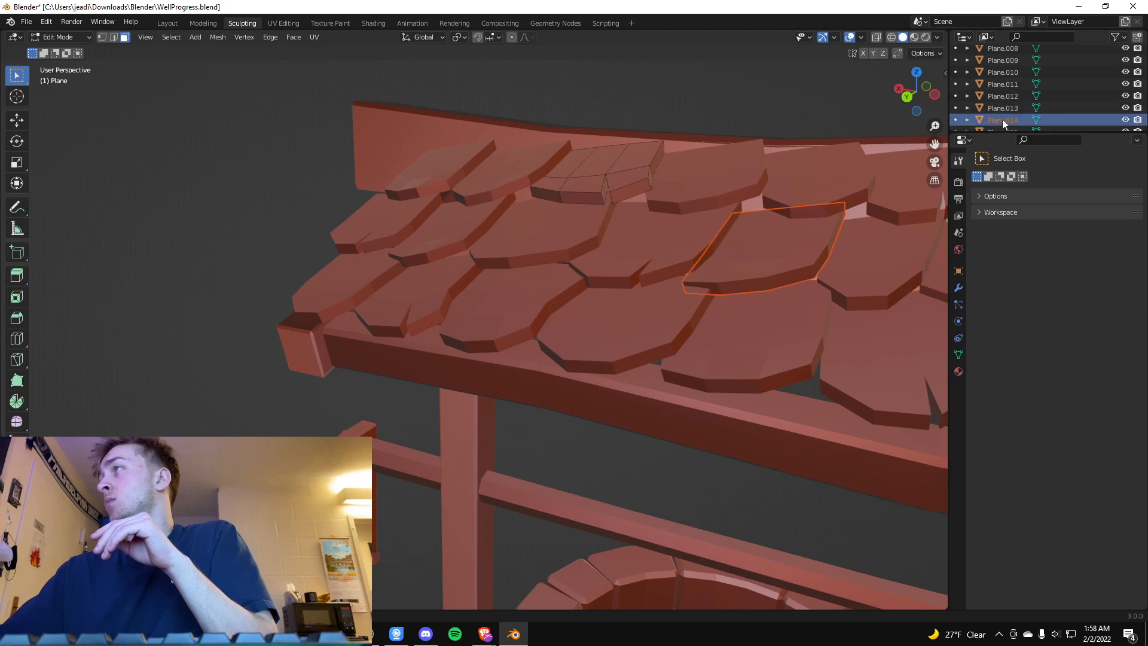
click(998, 62)
scroll(998, 63, up, 4)
click(999, 85)
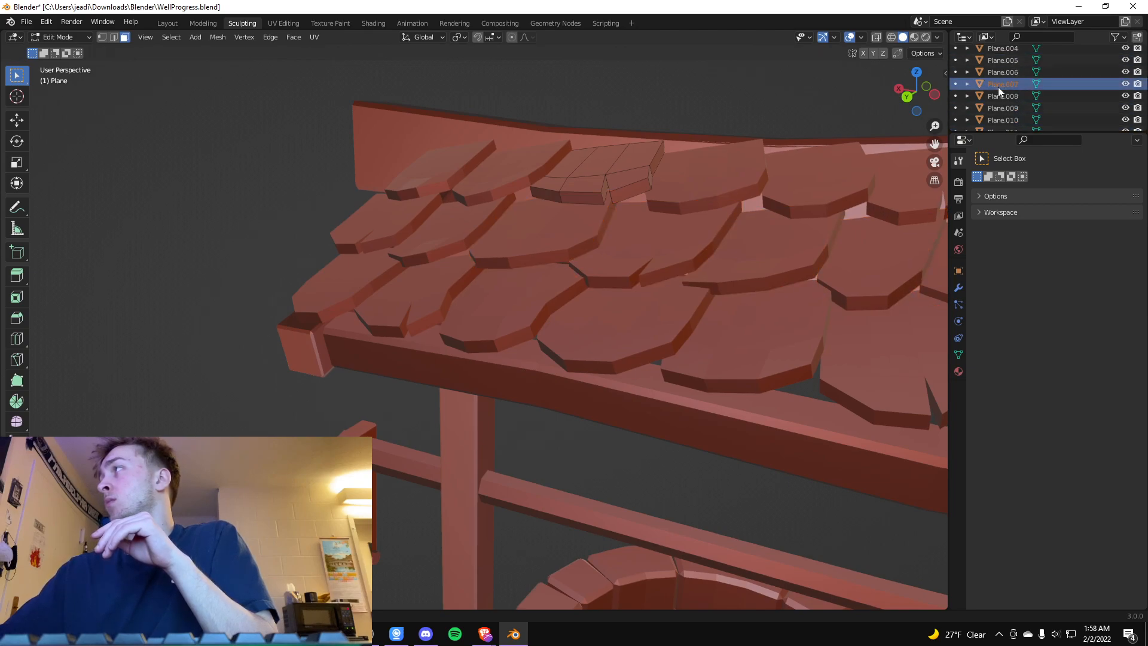
click(998, 73)
click(999, 97)
click(999, 107)
click(1000, 120)
click(1001, 127)
scroll(1000, 128, down, 4)
click(1000, 97)
click(999, 109)
click(1000, 121)
scroll(997, 126, down, 6)
click(1002, 82)
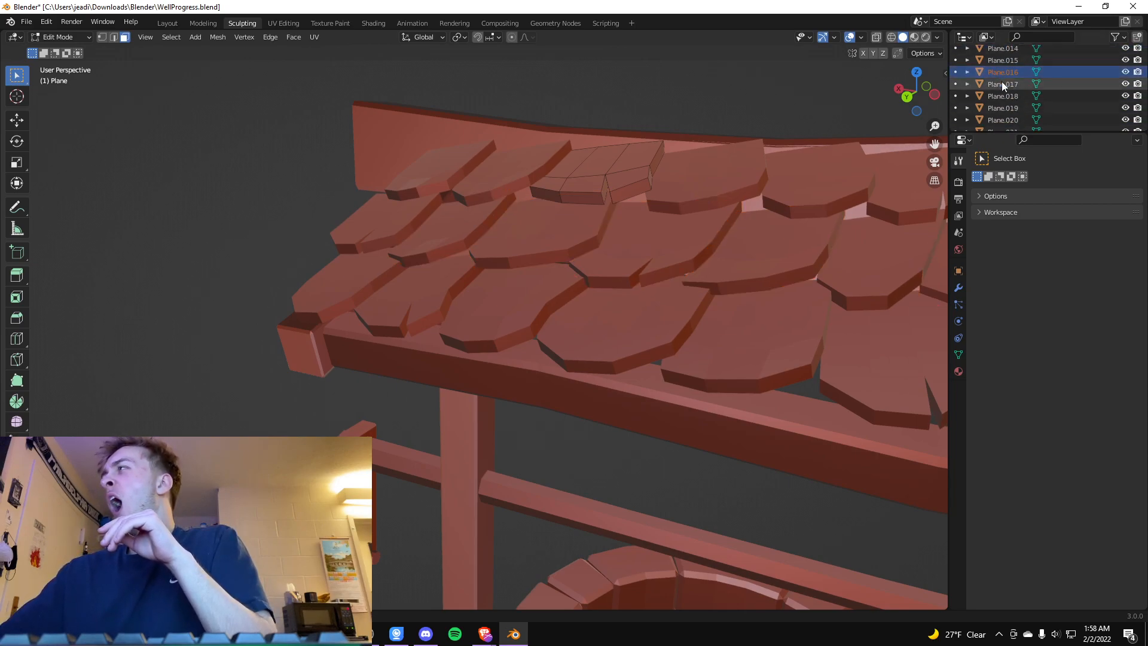
click(1002, 96)
click(1005, 107)
click(1006, 119)
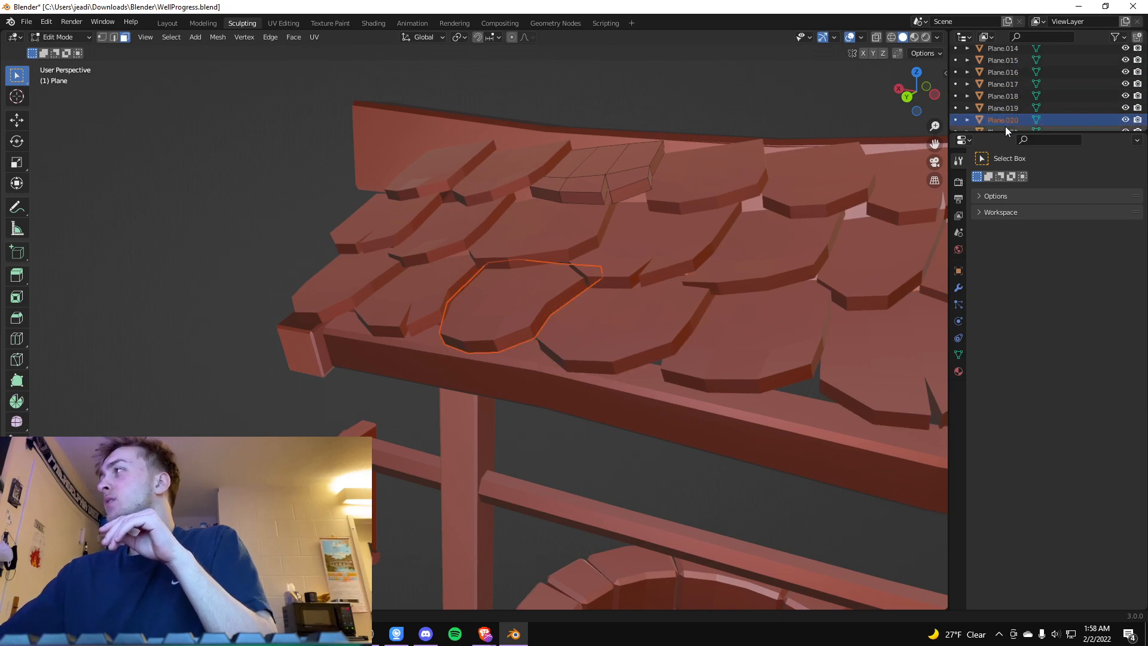
click(1002, 96)
click(1002, 73)
click(1002, 89)
scroll(1002, 94, up, 14)
click(1005, 76)
click(1005, 79)
click(1006, 95)
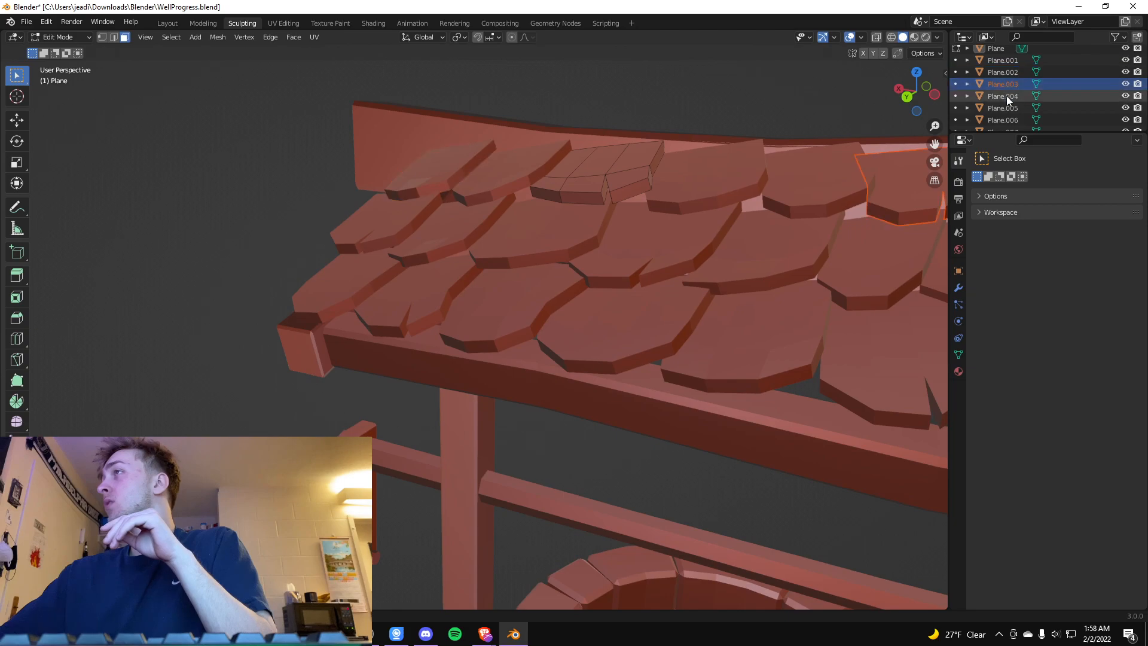
click(1008, 107)
click(1009, 119)
scroll(1006, 105, down, 4)
scroll(996, 109, down, 5)
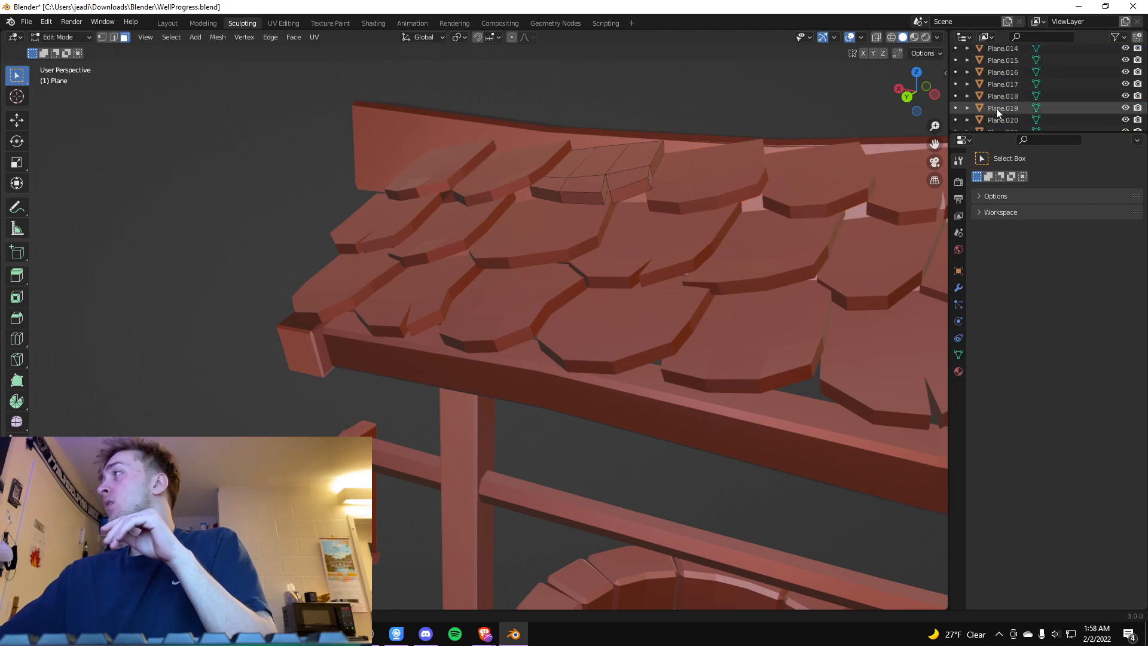
click(996, 98)
click(997, 111)
click(997, 116)
scroll(998, 107, down, 1)
click(999, 108)
click(1001, 120)
scroll(777, 239, down, 6)
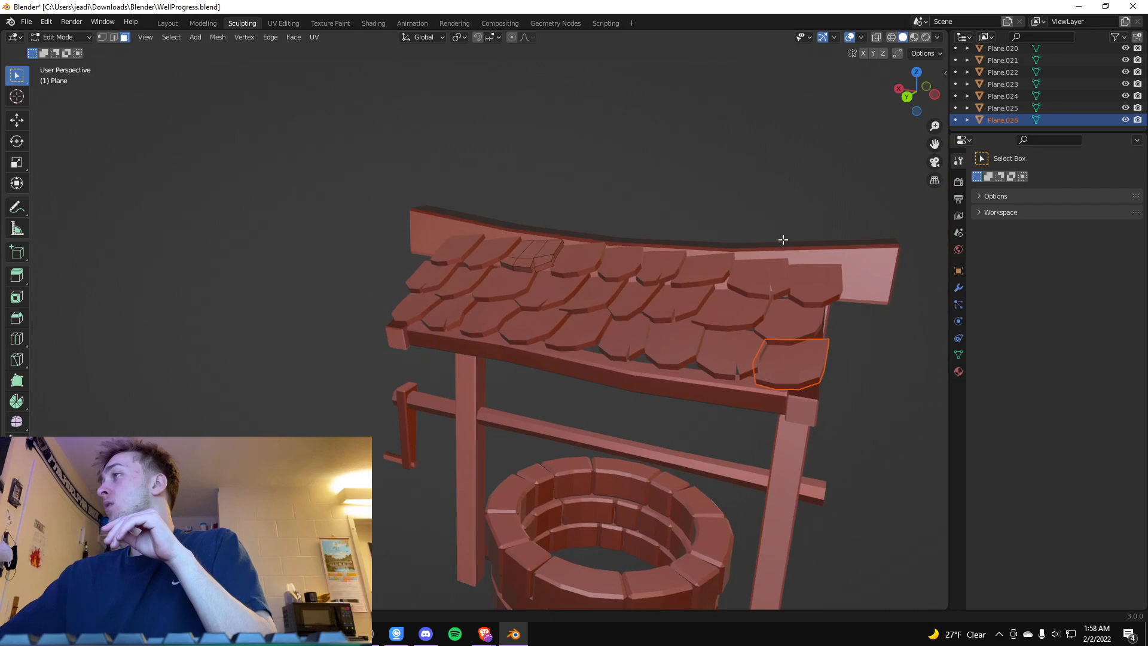
Select the tile object Plane.002 at the crank-side end of the top row and hide the viewport's toolbar.
scroll(517, 259, up, 5)
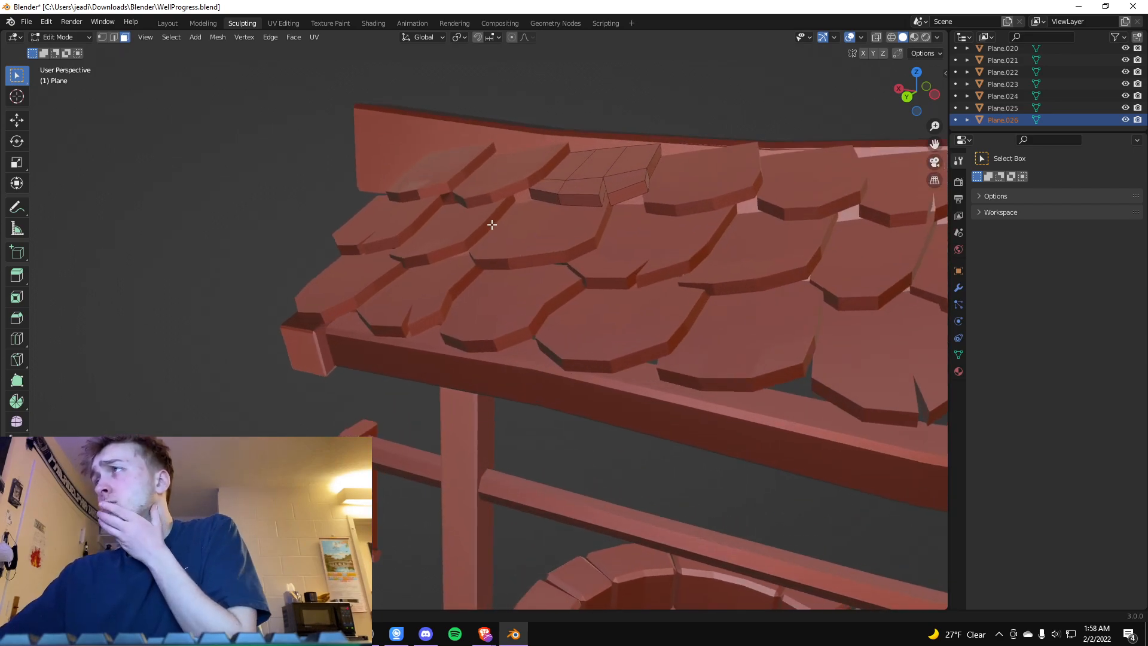
scroll(491, 224, up, 1)
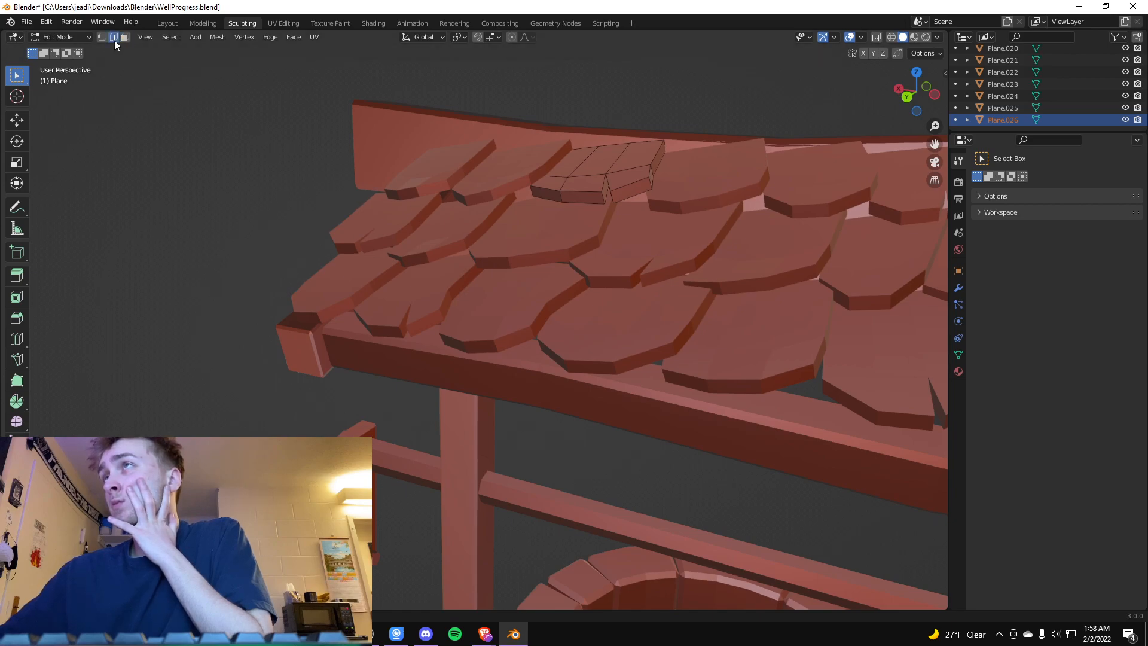
scroll(444, 218, up, 3)
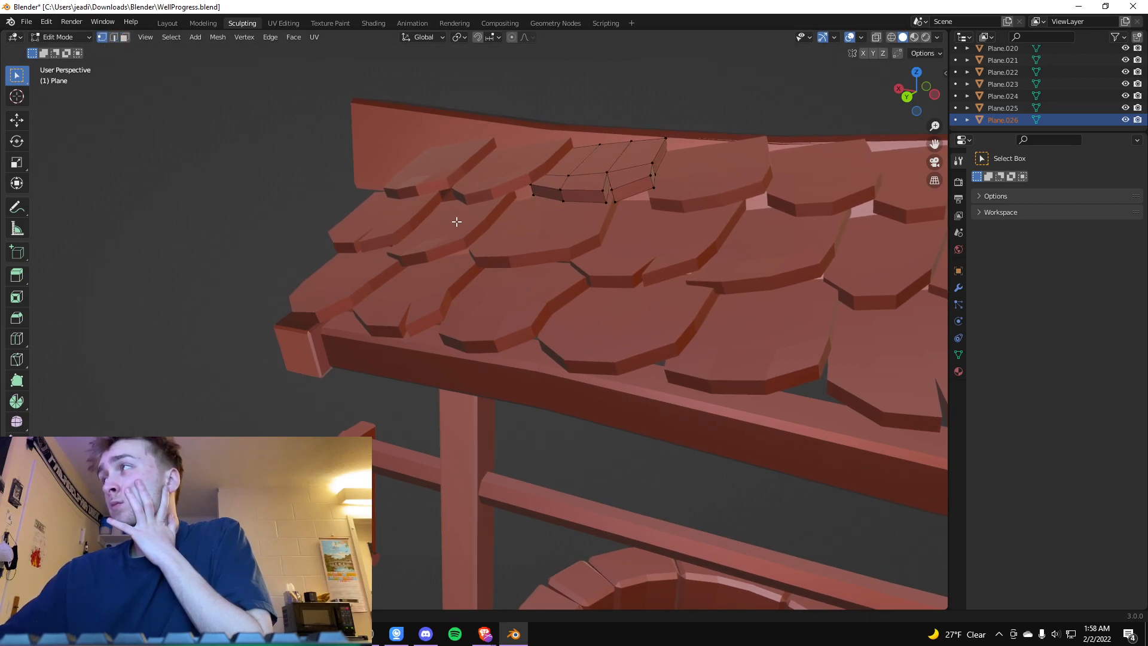
scroll(980, 90, up, 6)
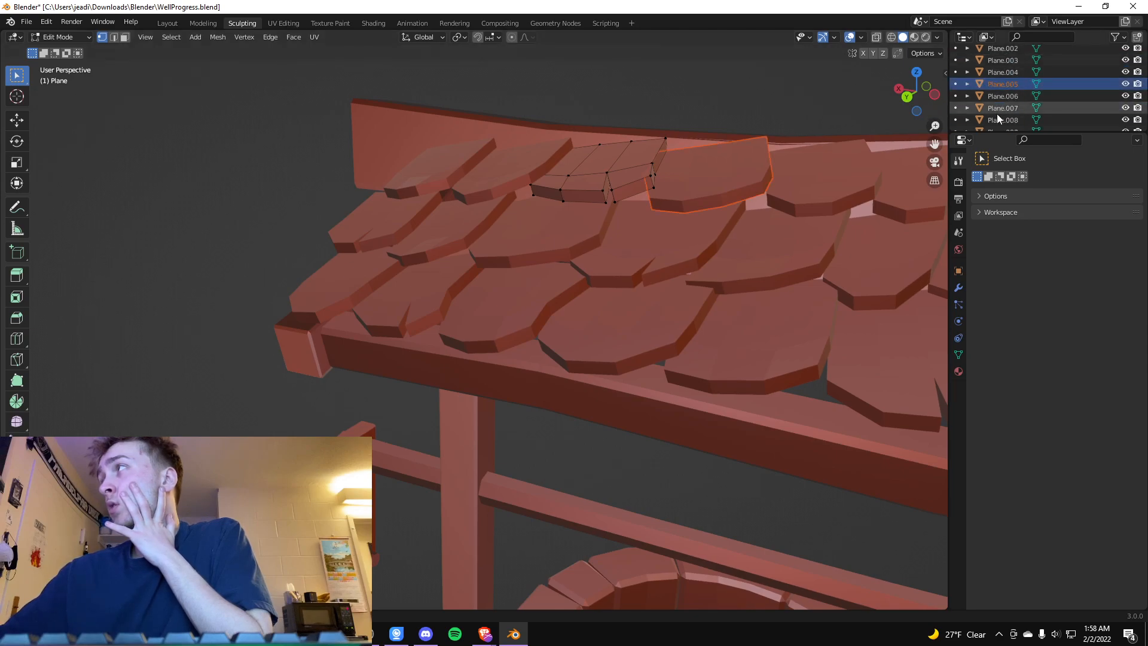
click(1003, 48)
scroll(987, 59, up, 1)
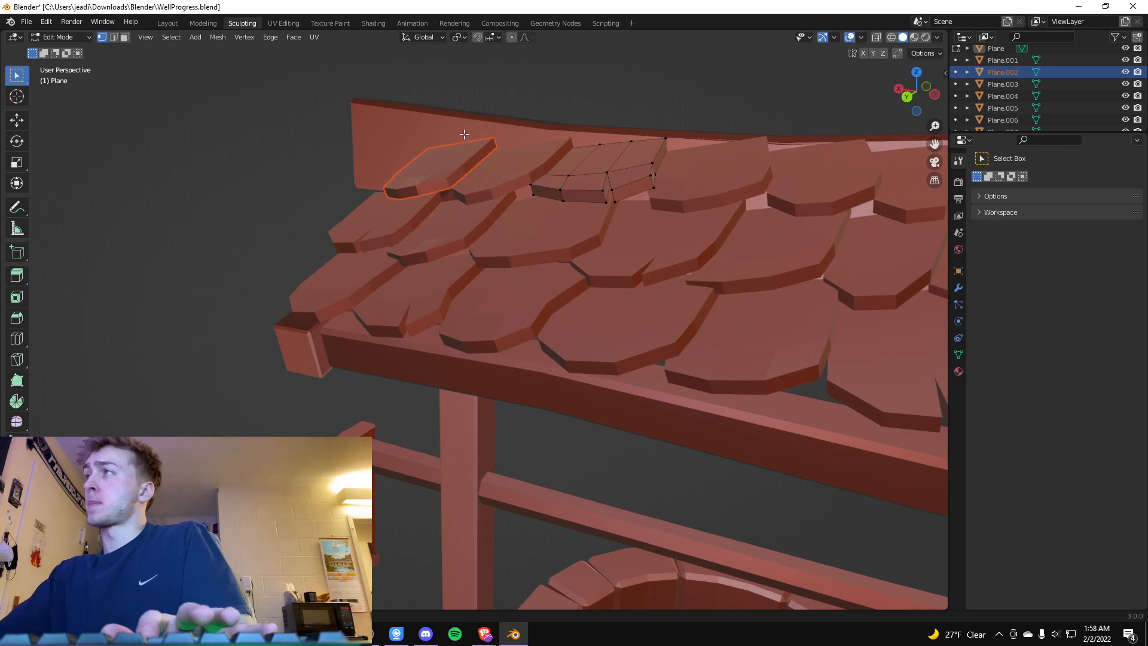
key(t)
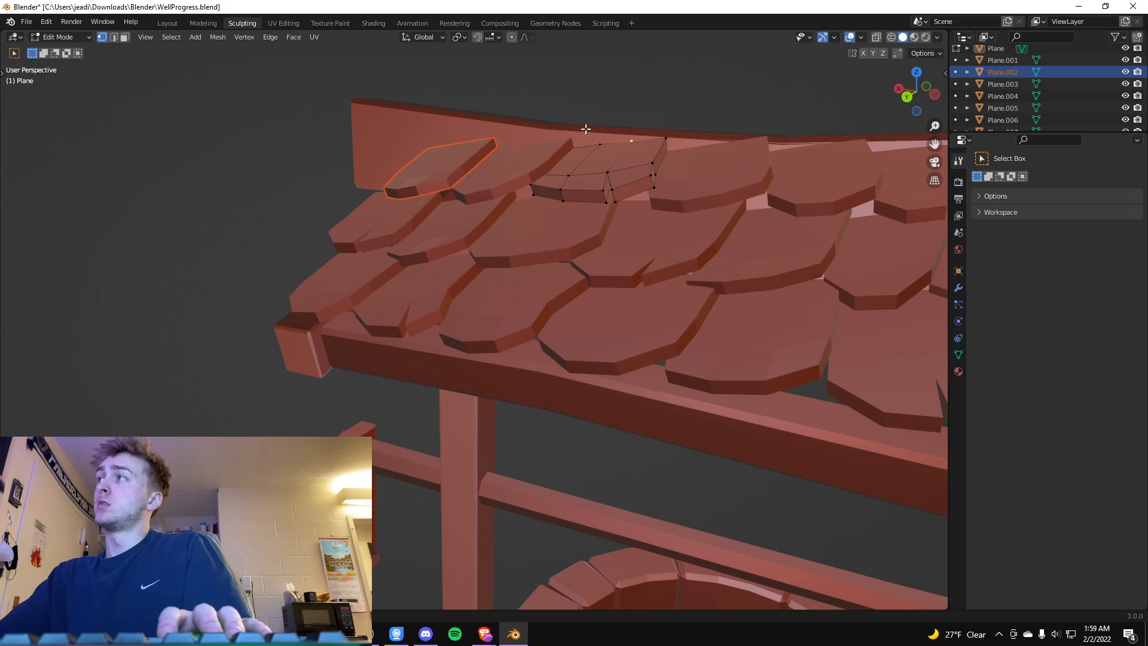
click(627, 111)
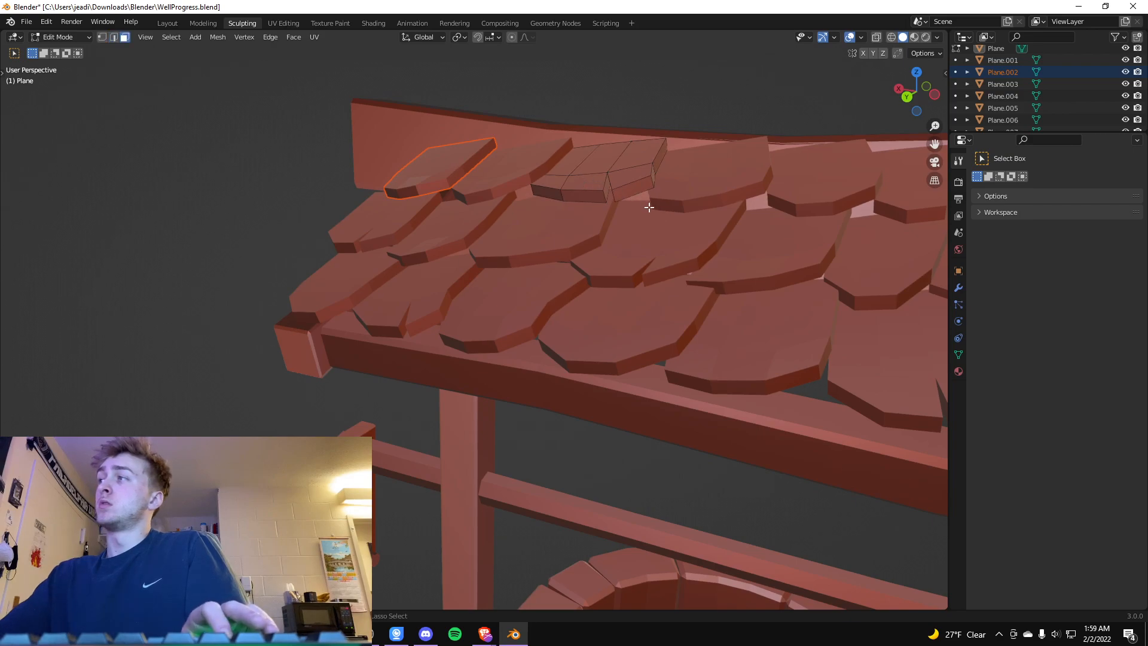
click(650, 155)
click(631, 180)
key(ctrl+z)
key(ctrl+z)
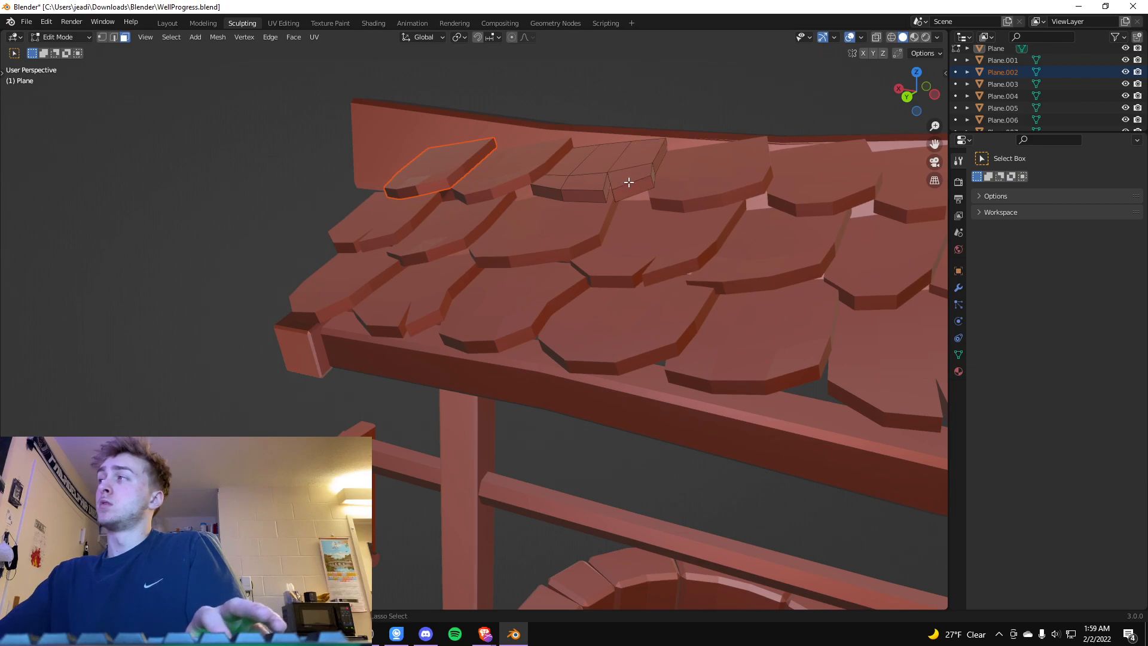
click(616, 190)
click(657, 124)
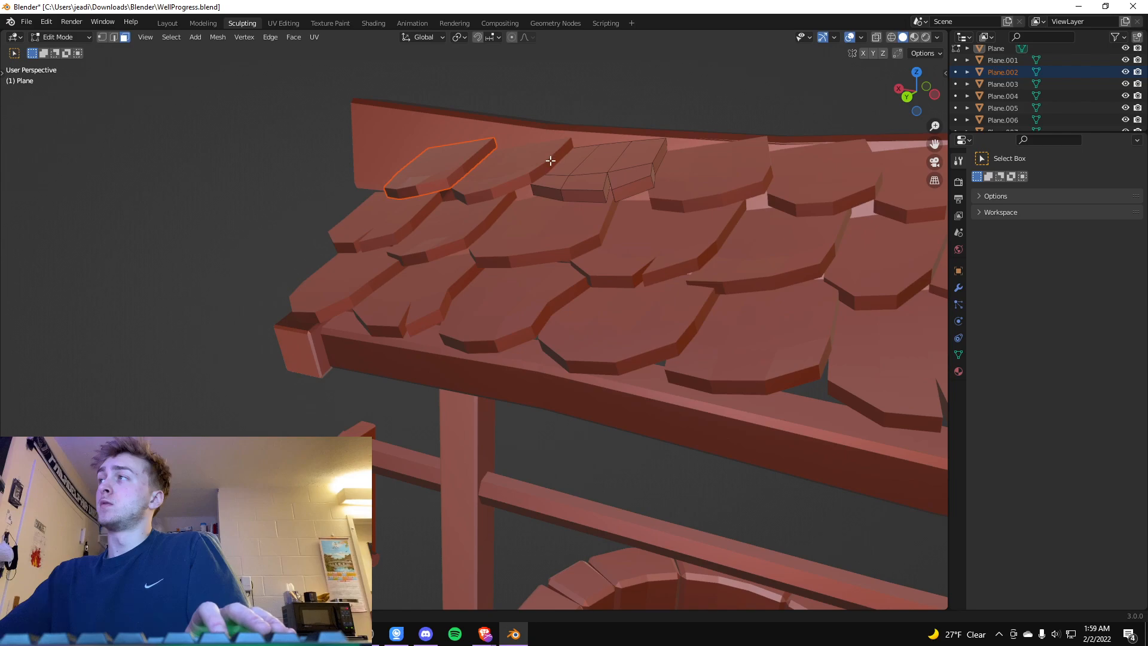
Leave Edit Mode on the Plane tile and enter it again with both roof tiles, Plane and Plane.002, open for editing.
key(Tab)
middle_drag(581, 168, 688, 113)
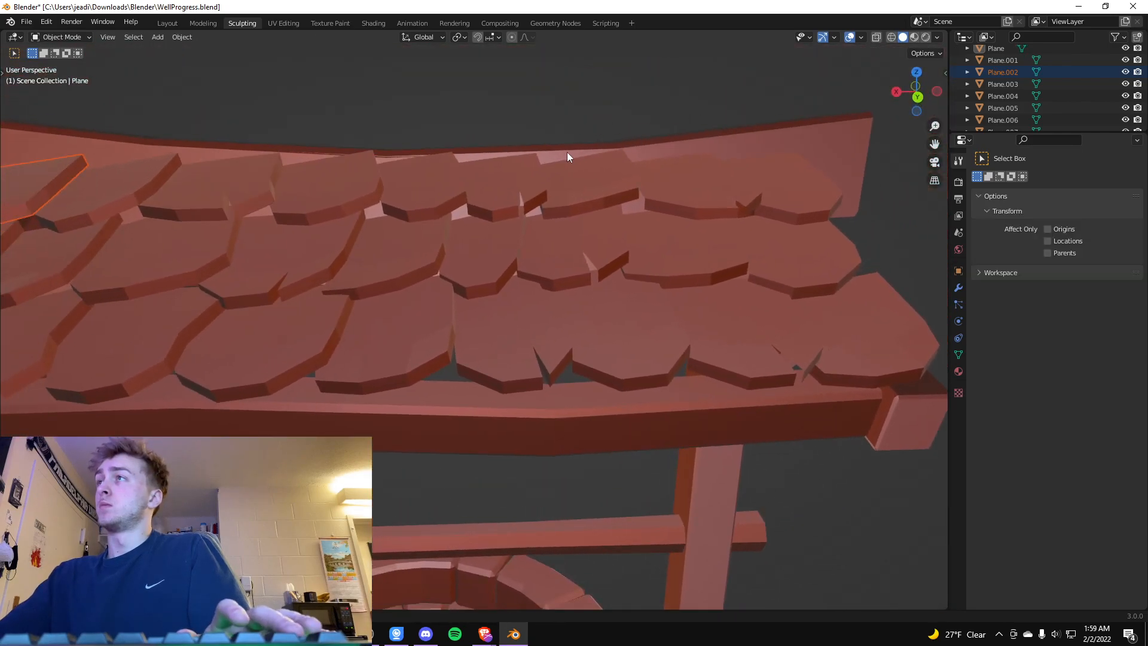
key(Tab)
key(Tab)
key(Tab)
mouse_move(127, 182)
middle_down()
mouse_move(164, 190)
mouse_move(123, 200)
mouse_move(139, 198)
middle_up()
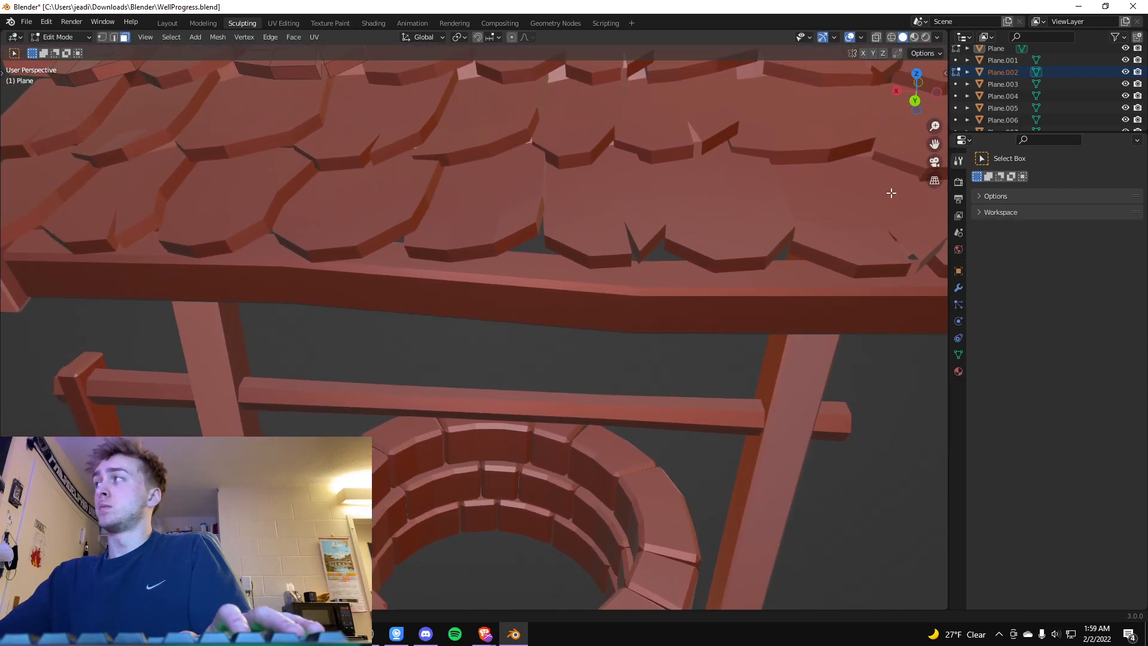
Select the Plane object's entry in the scene hierarchy and expand it to inspect its mesh data.
scroll(989, 100, up, 2)
click(996, 72)
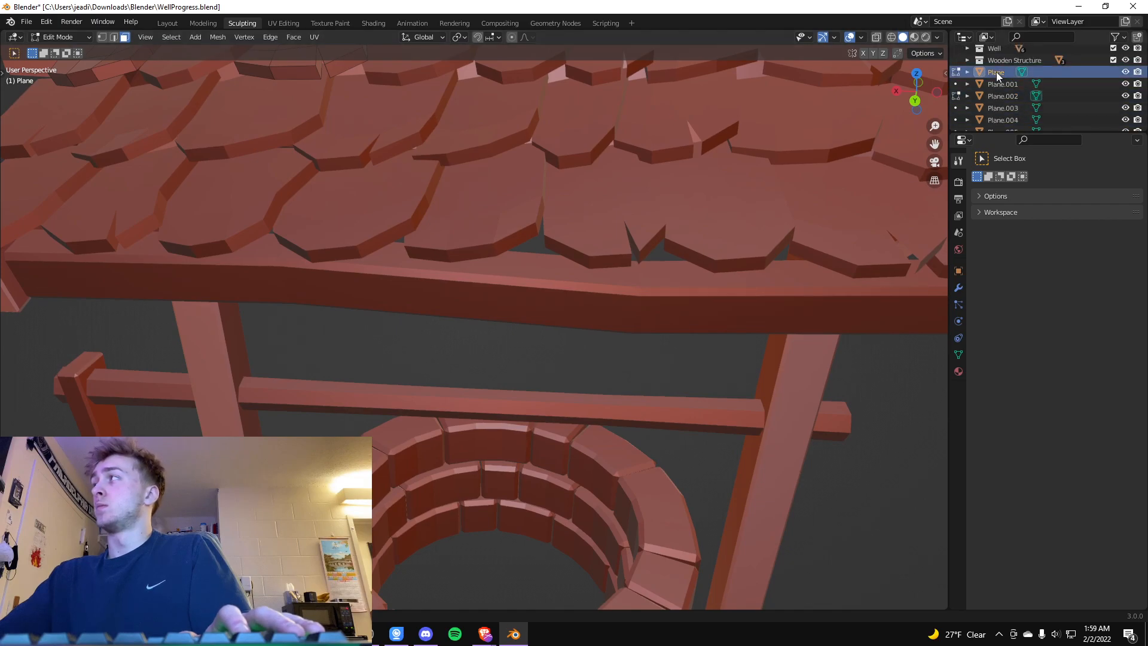
scroll(980, 71, down, 2)
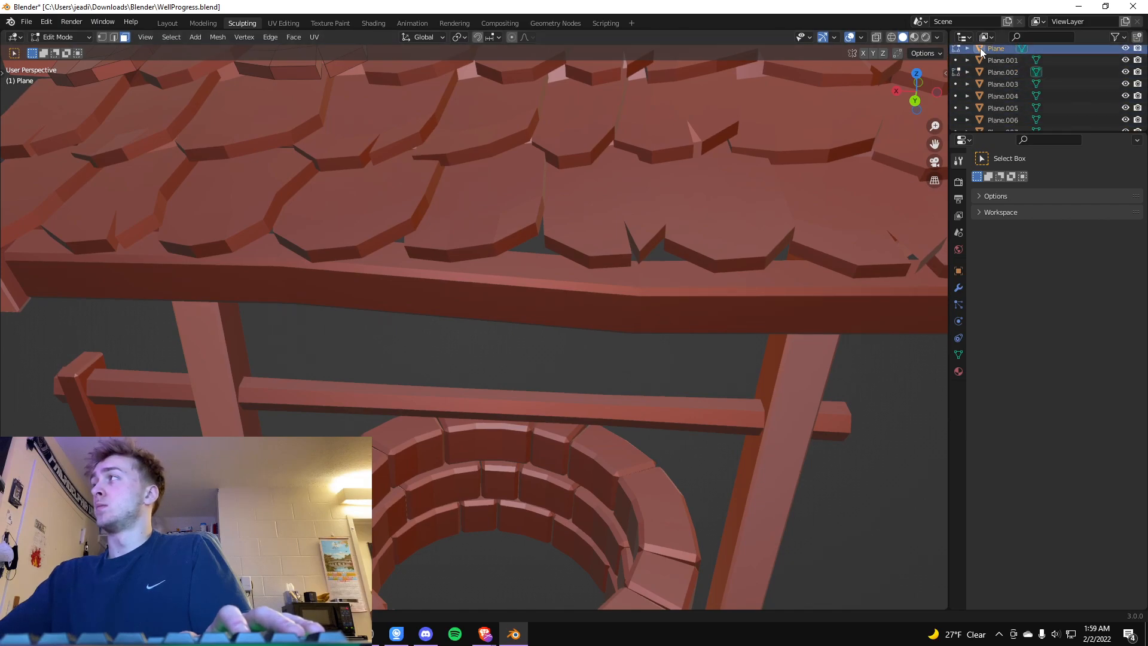
scroll(975, 90, up, 4)
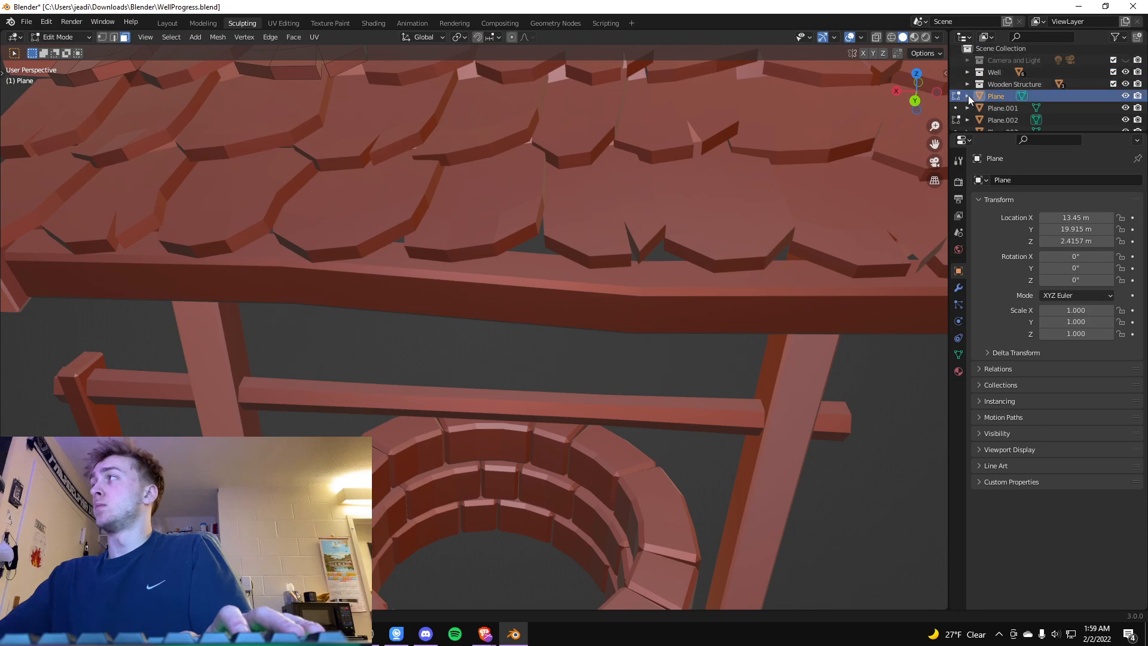
click(968, 96)
scroll(969, 100, down, 2)
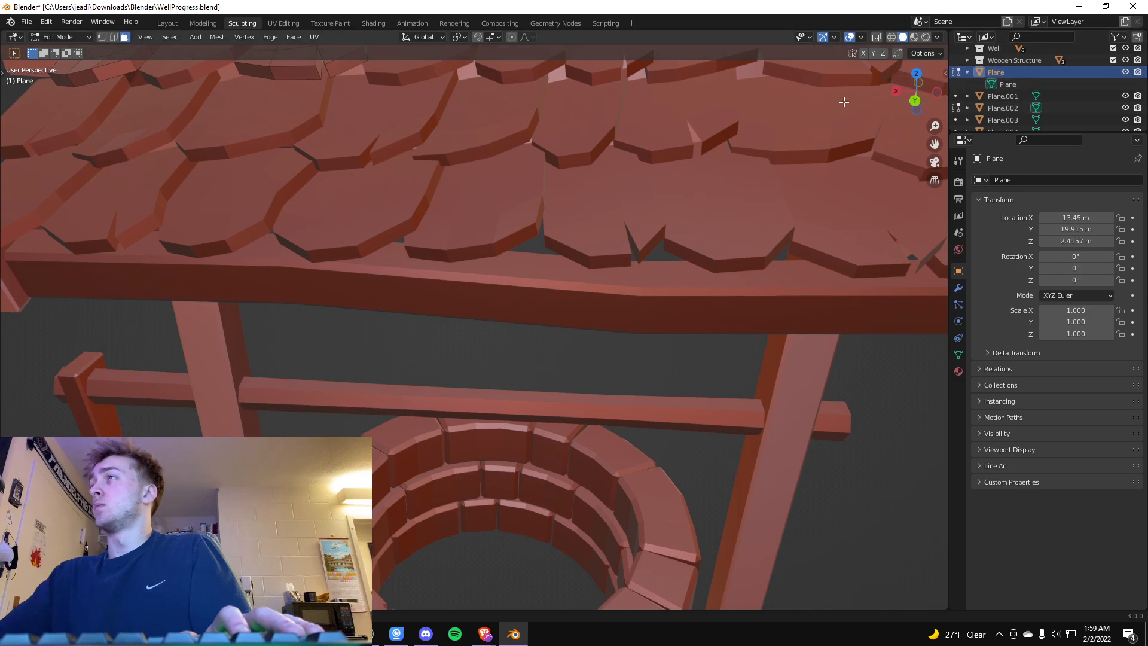
Box-select the faces of the tiles in Edit Mode across the whole well, and clear the selection.
scroll(502, 117, down, 6)
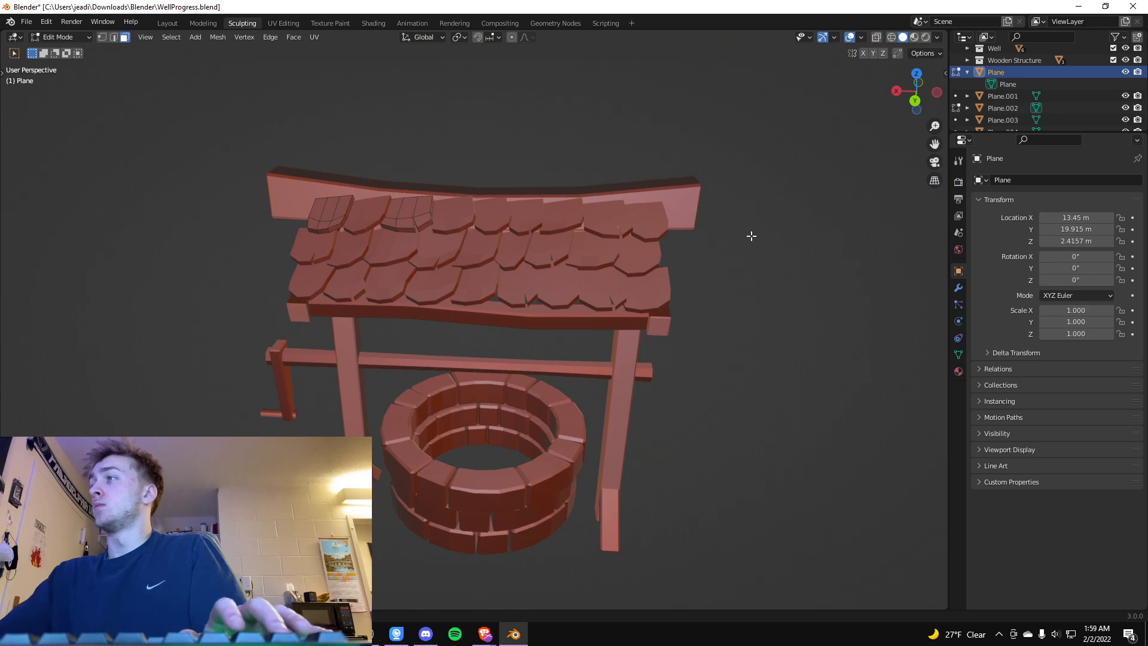
scroll(730, 236, down, 9)
drag(384, 403, 592, 209)
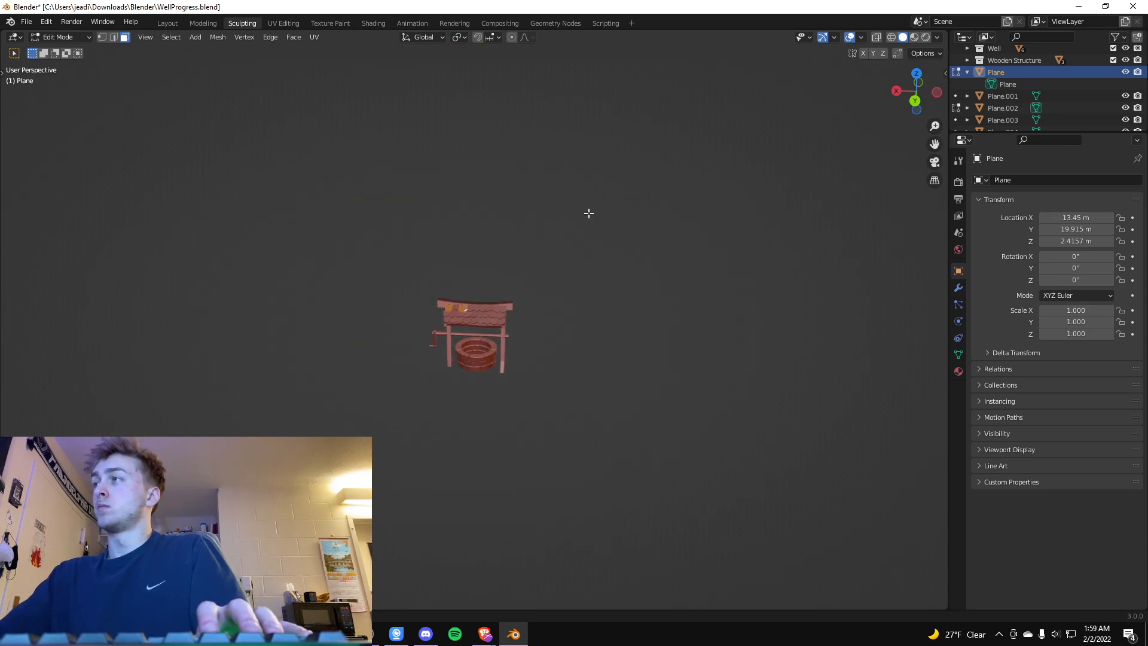
click(518, 288)
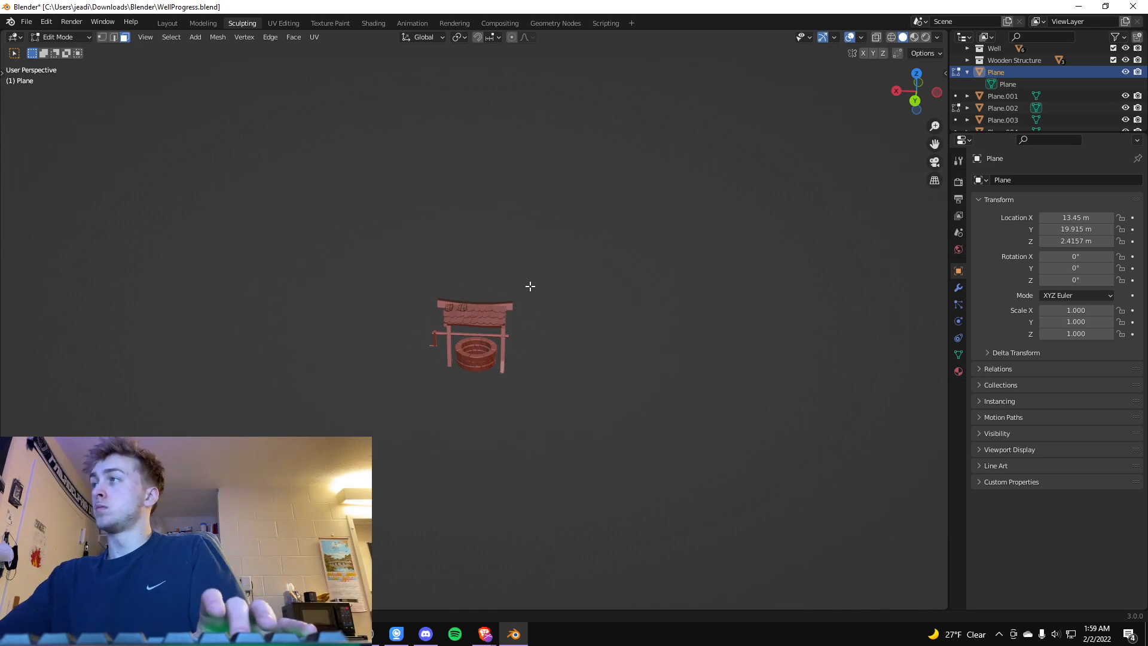
Make the Well collection the active collection and bring the roof tiles back into close view.
click(995, 49)
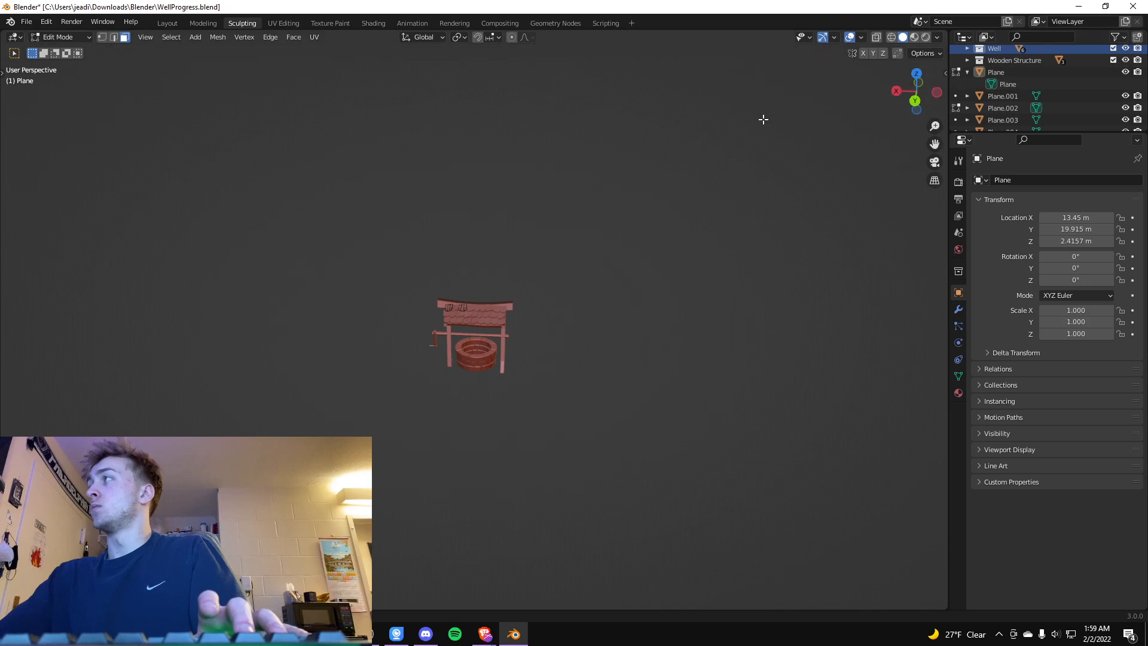
scroll(554, 400, up, 3)
scroll(554, 399, up, 8)
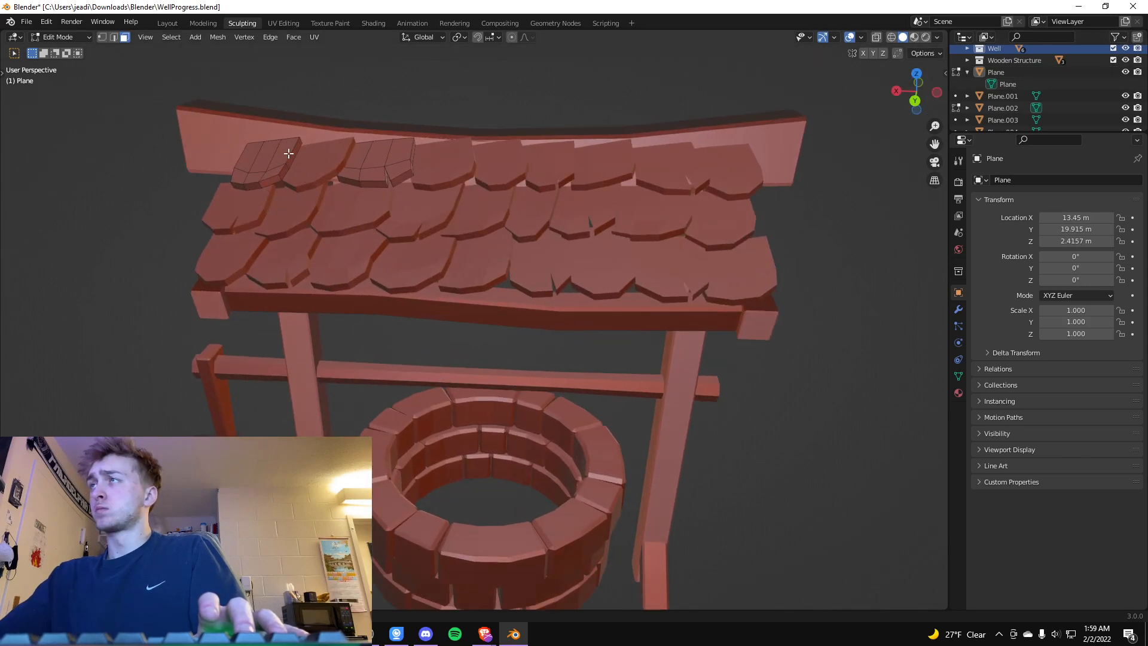
Make the top row's crank-side end tile Plane.002 active with no faces selected, and save WellProgress.blend.
click(262, 156)
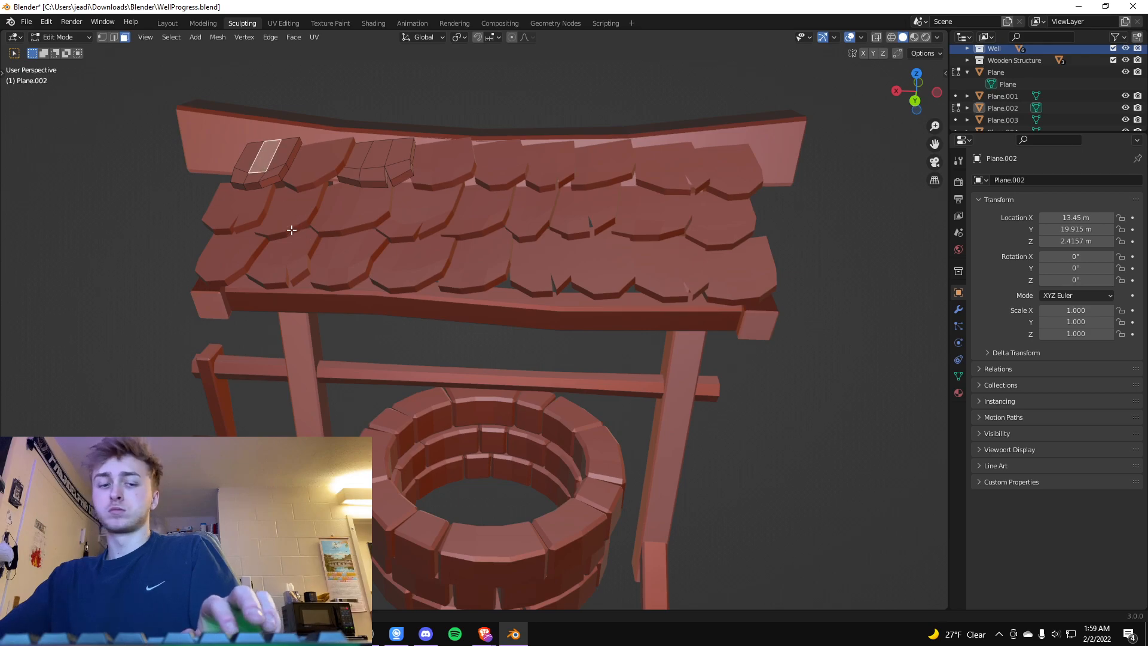
key(alt+a)
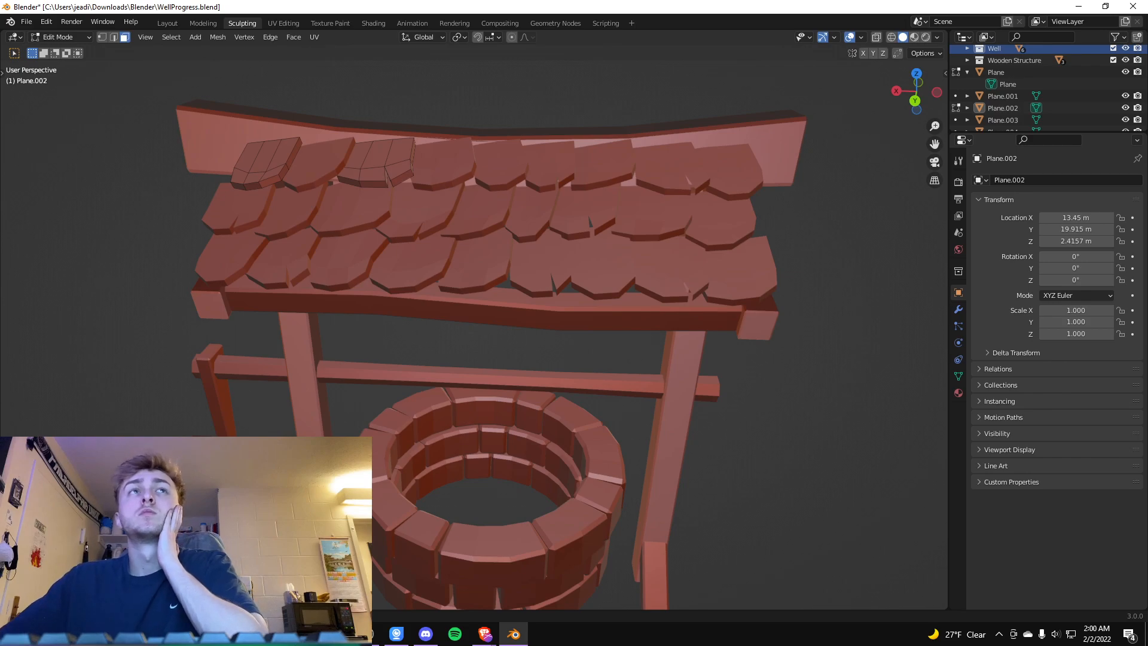
key(alt+Tab)
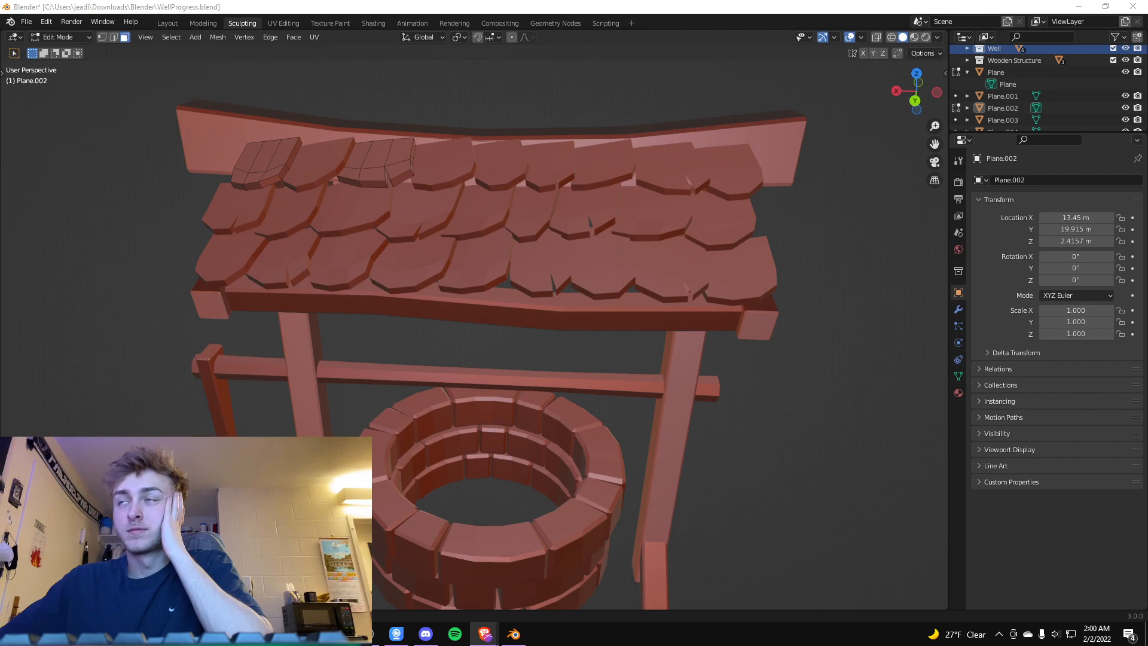
click(277, 178)
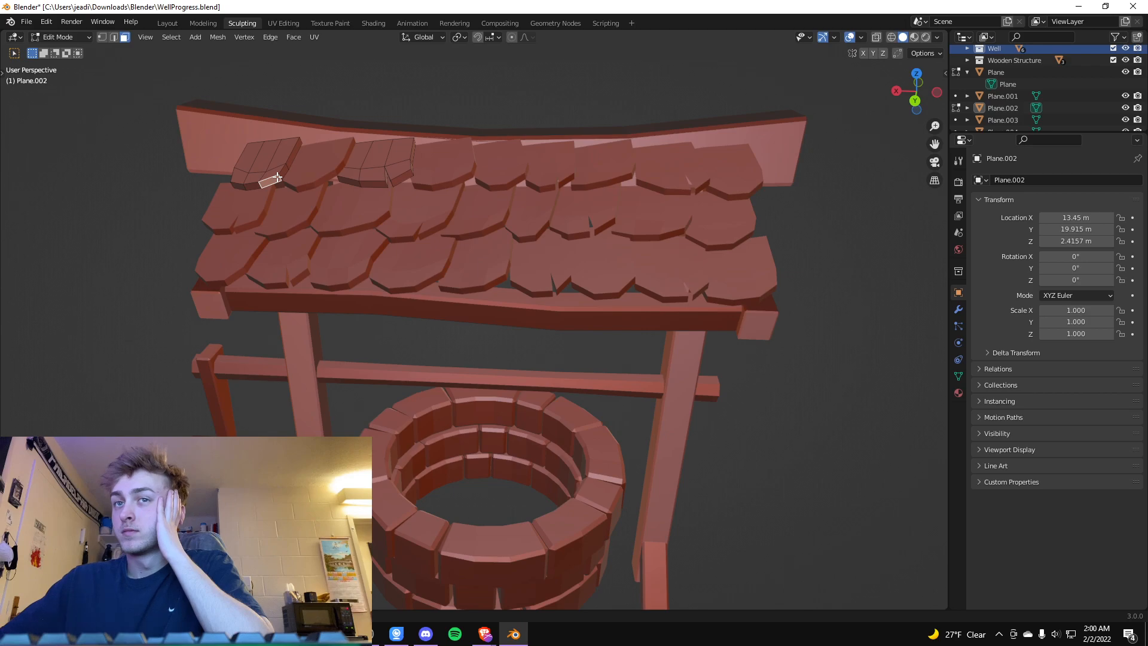
scroll(277, 178, up, 1)
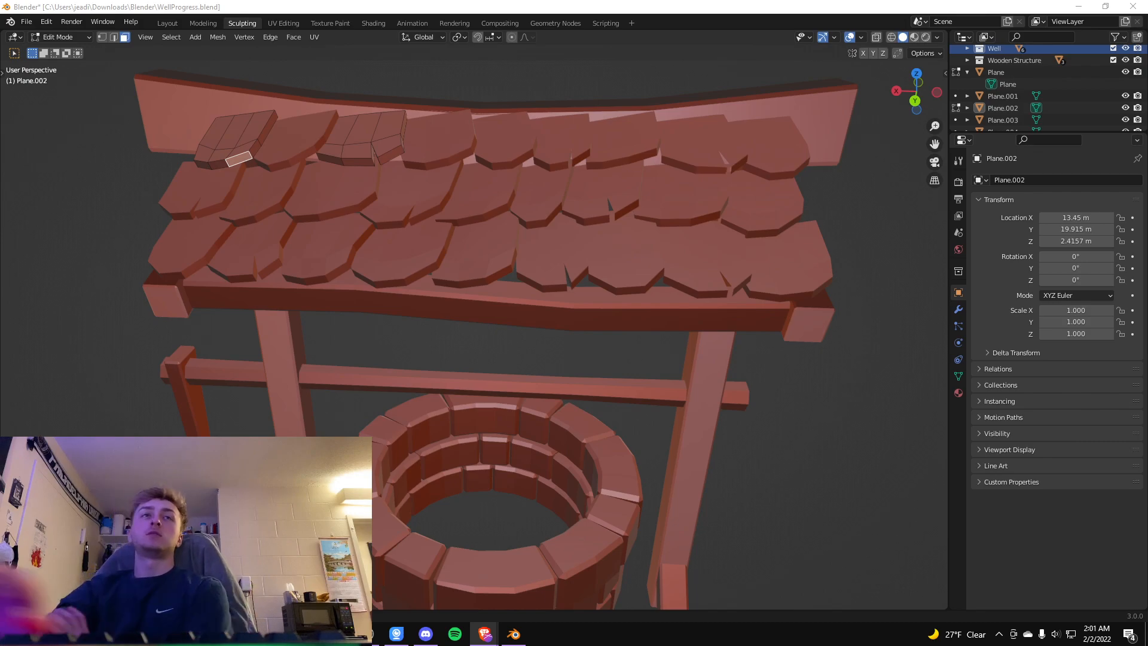
click(341, 292)
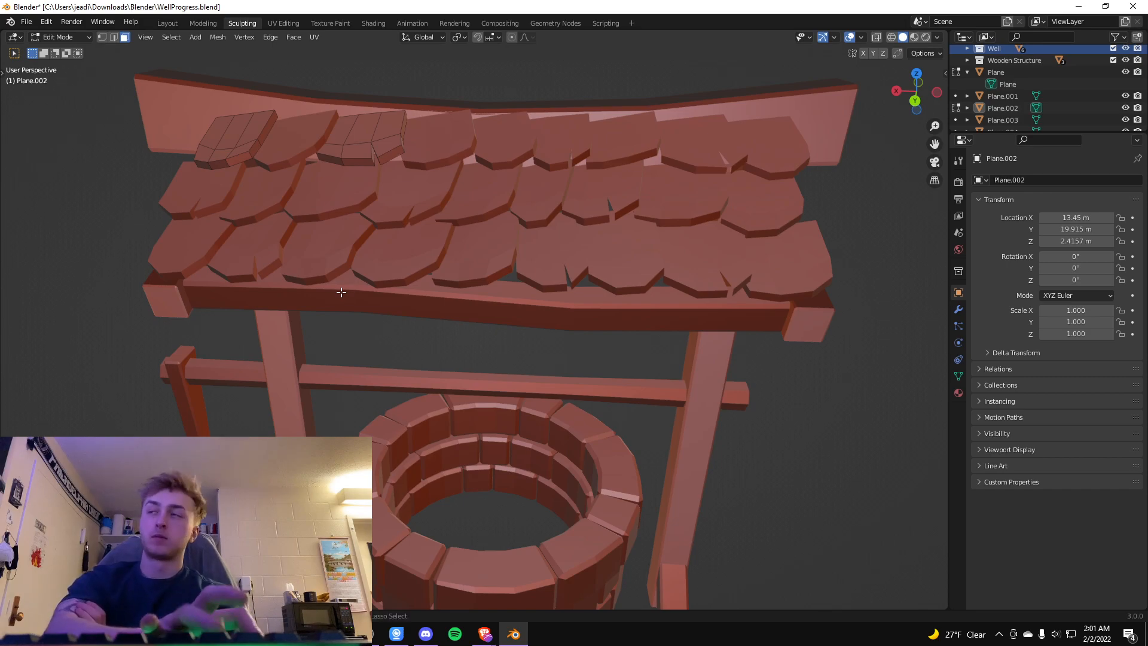
key(ctrl+s)
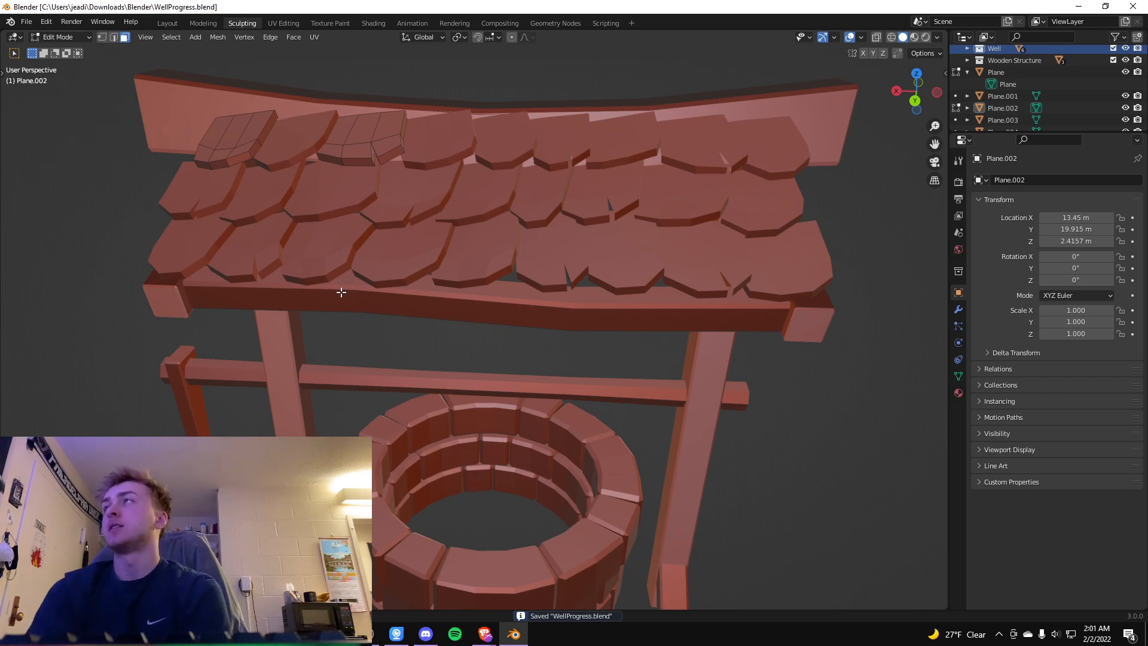